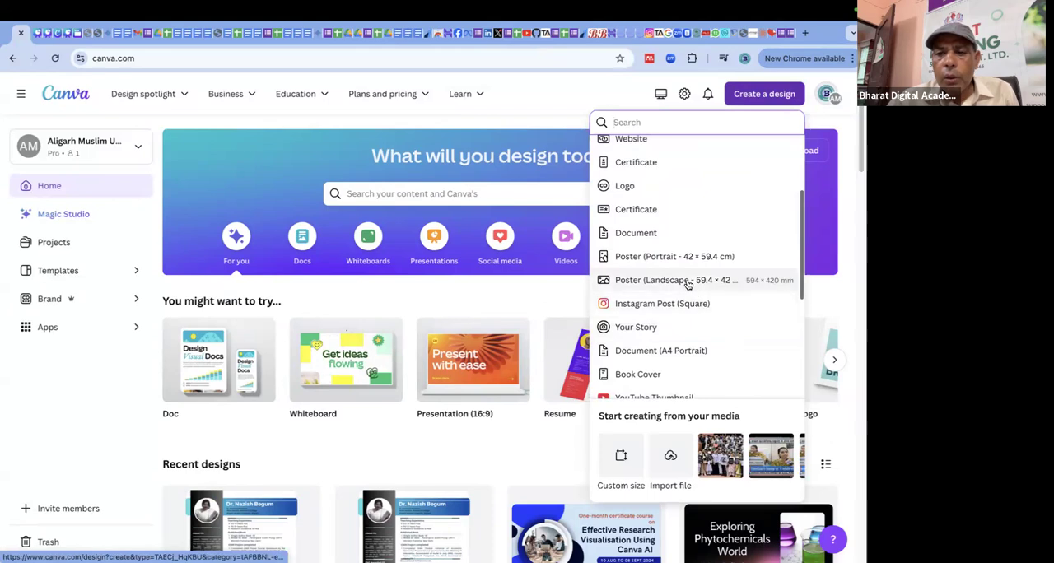
Create a landscape poster design of 59.4 × 42 cm and show the uploaded images.
click(688, 281)
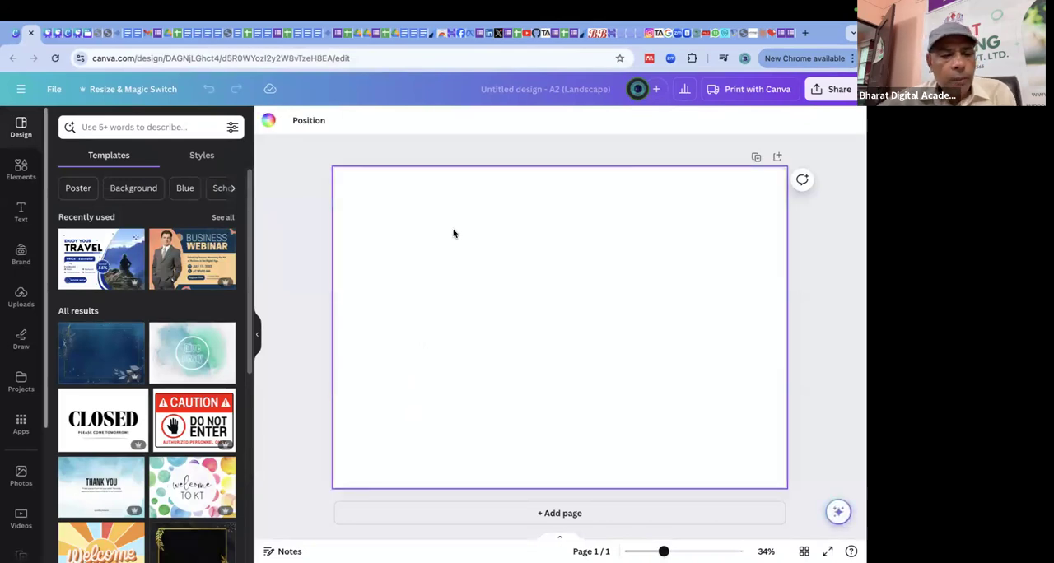
click(25, 176)
scroll(163, 338, down, 2)
scroll(162, 338, up, 2)
click(20, 296)
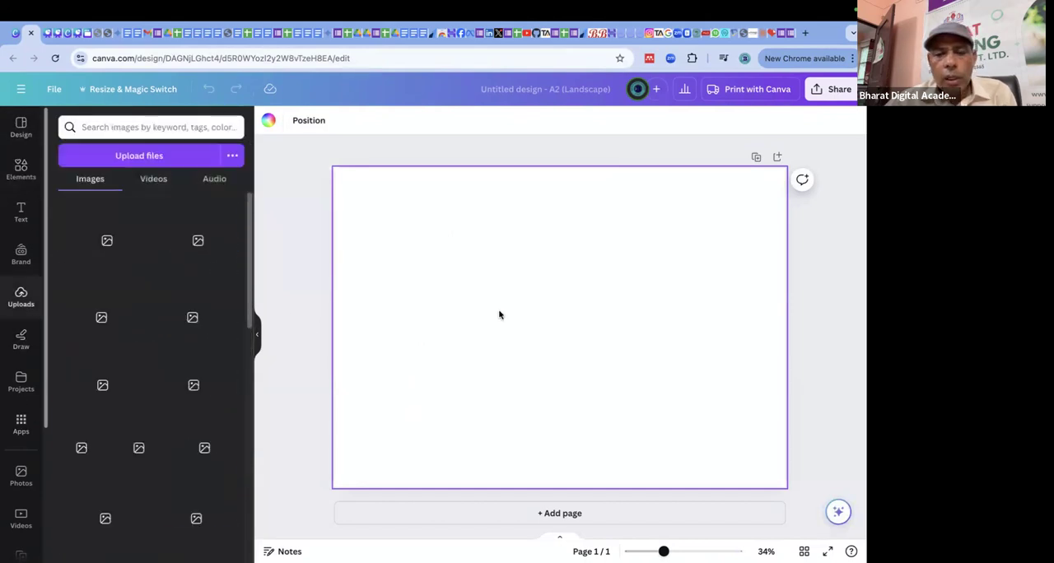
Insert the uploaded photo of the standing man in a cap gesturing with both hands, and enlarge it to cover the page.
scroll(196, 326, down, 10)
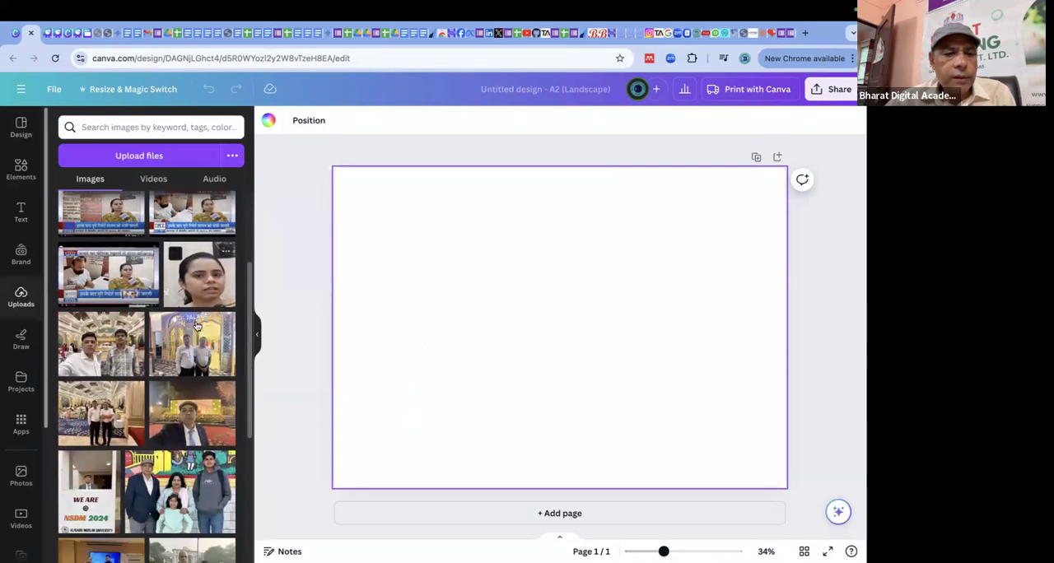
scroll(196, 326, up, 10)
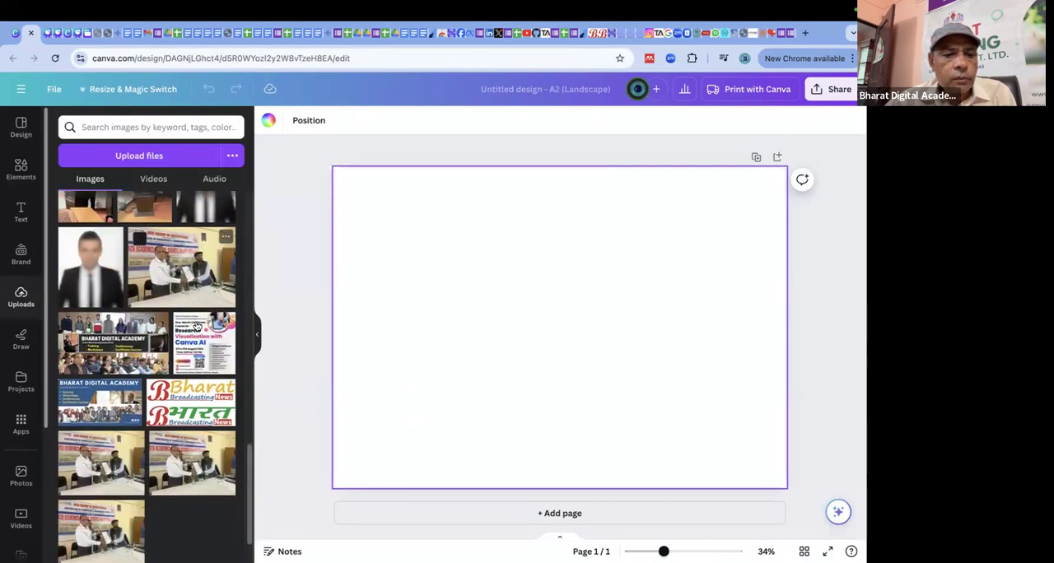
scroll(196, 326, up, 2)
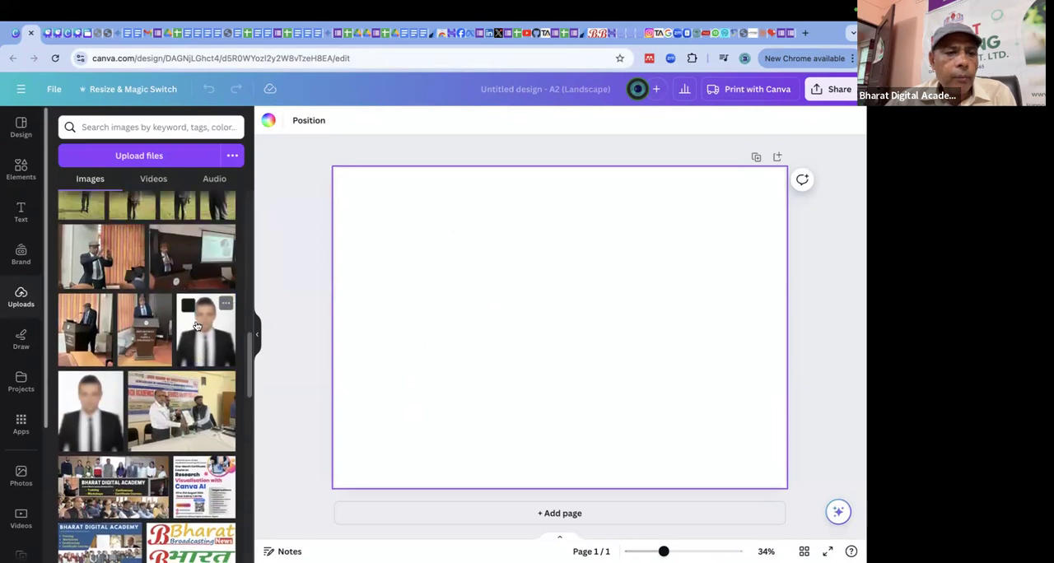
click(126, 259)
drag(612, 375, 516, 313)
drag(595, 364, 814, 476)
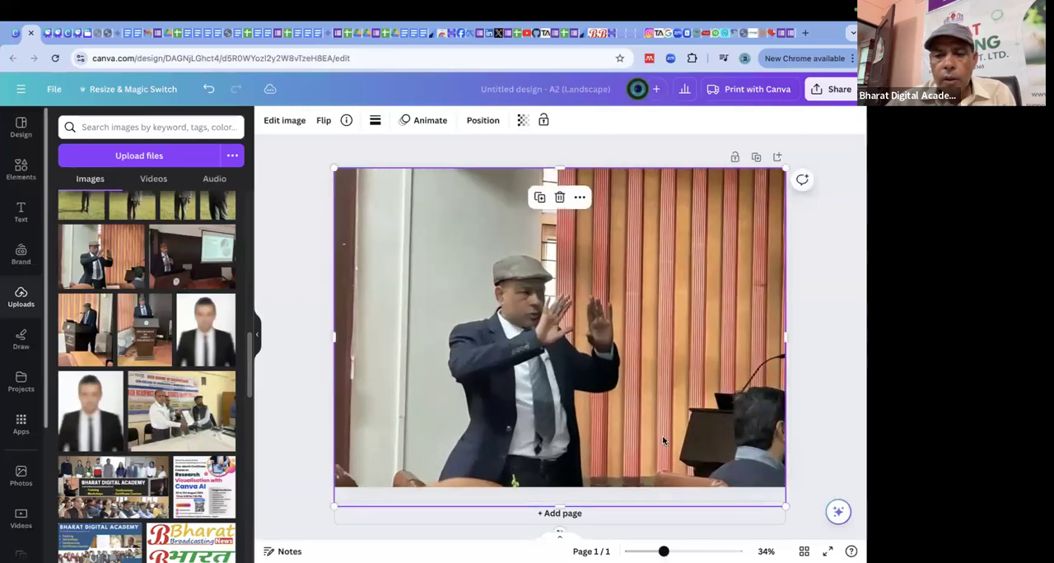
click(811, 319)
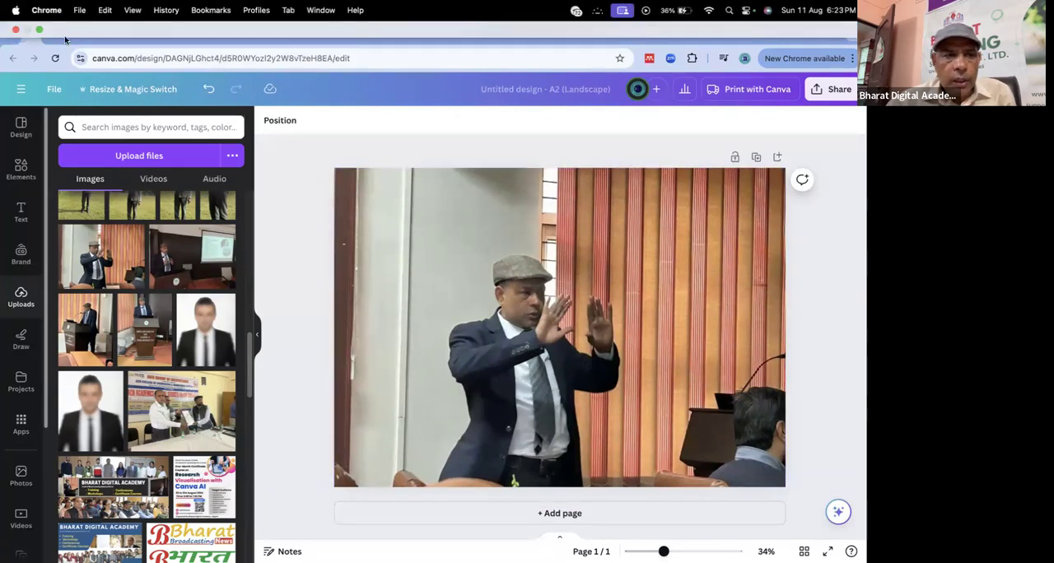
Check the Image Editing slide in the course presentation and return to the poster design.
click(47, 33)
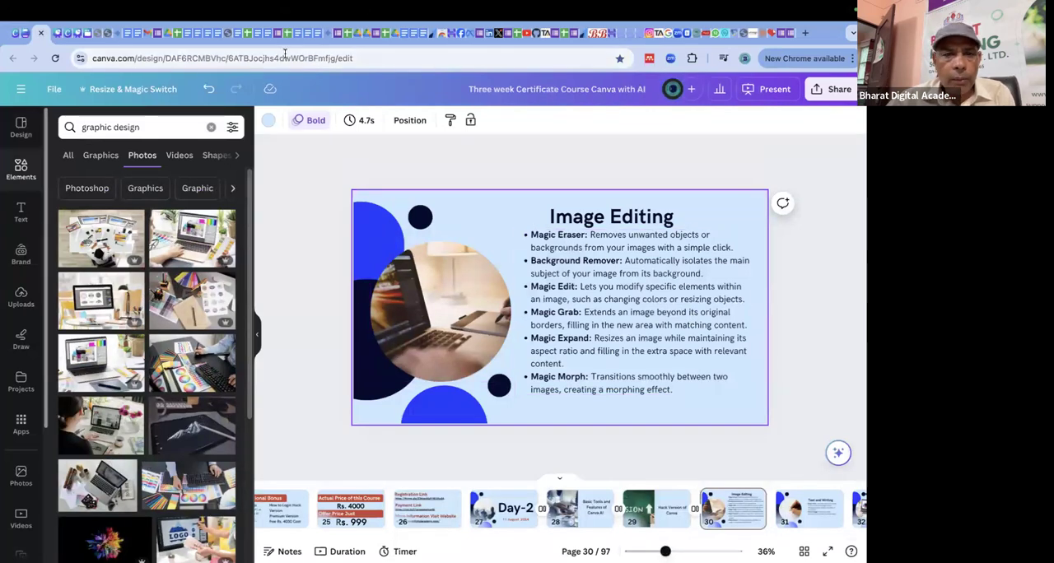
click(40, 33)
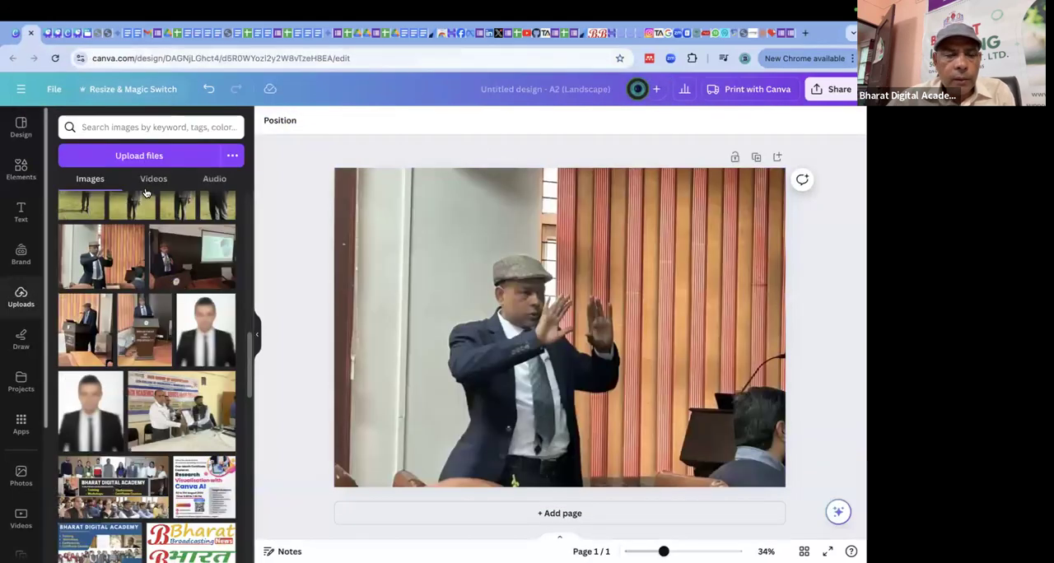
Erase the seated man, the lectern and the foreground chairs from the photo using Magic Eraser with brush size 60.
click(754, 424)
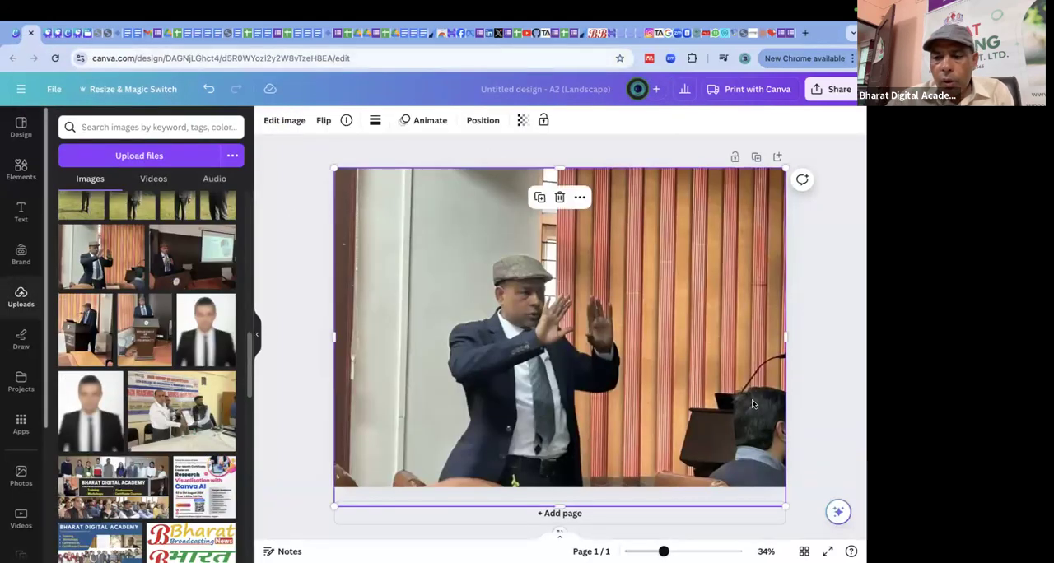
click(281, 122)
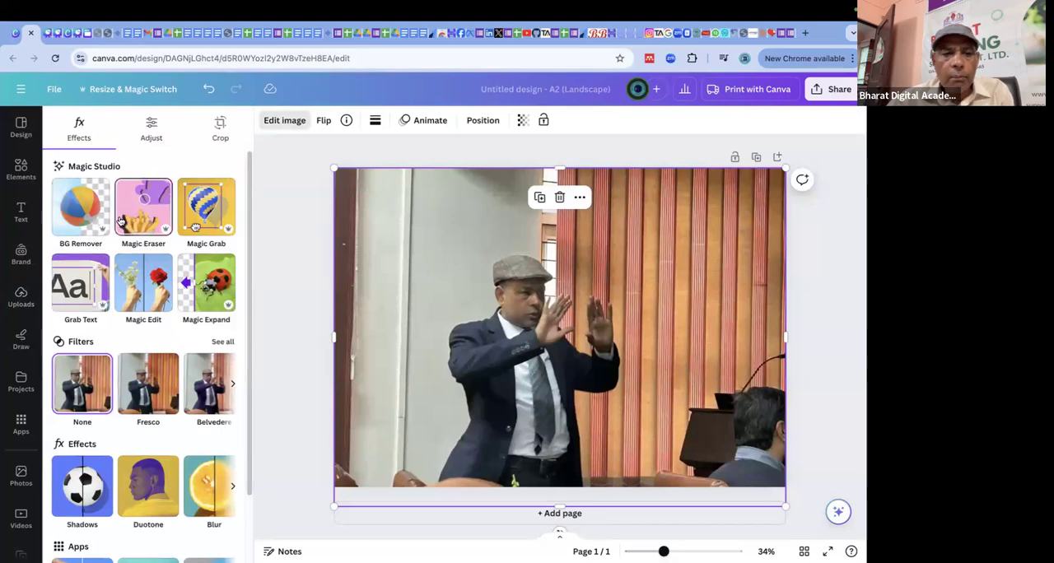
click(145, 205)
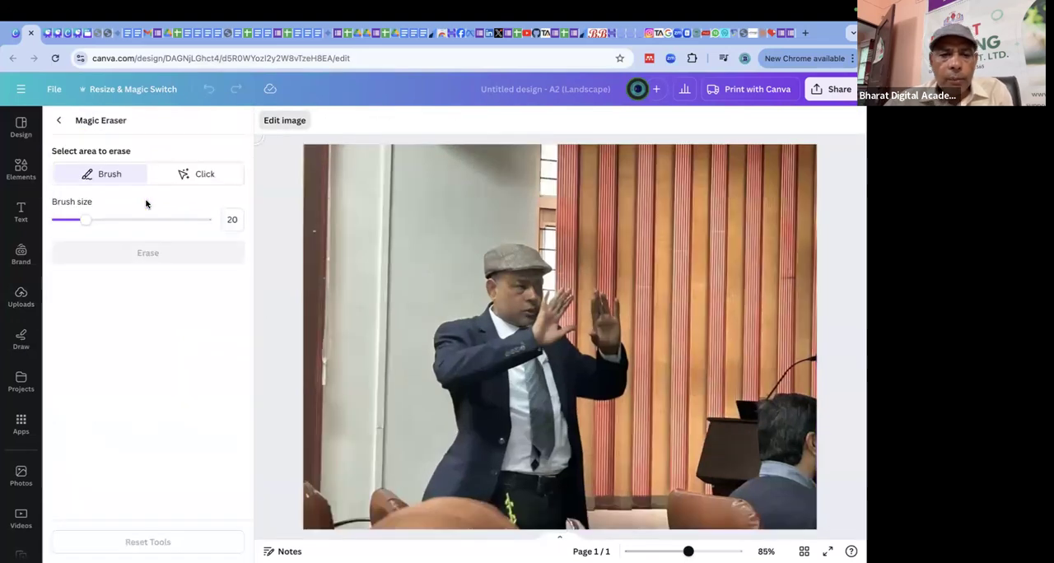
click(60, 121)
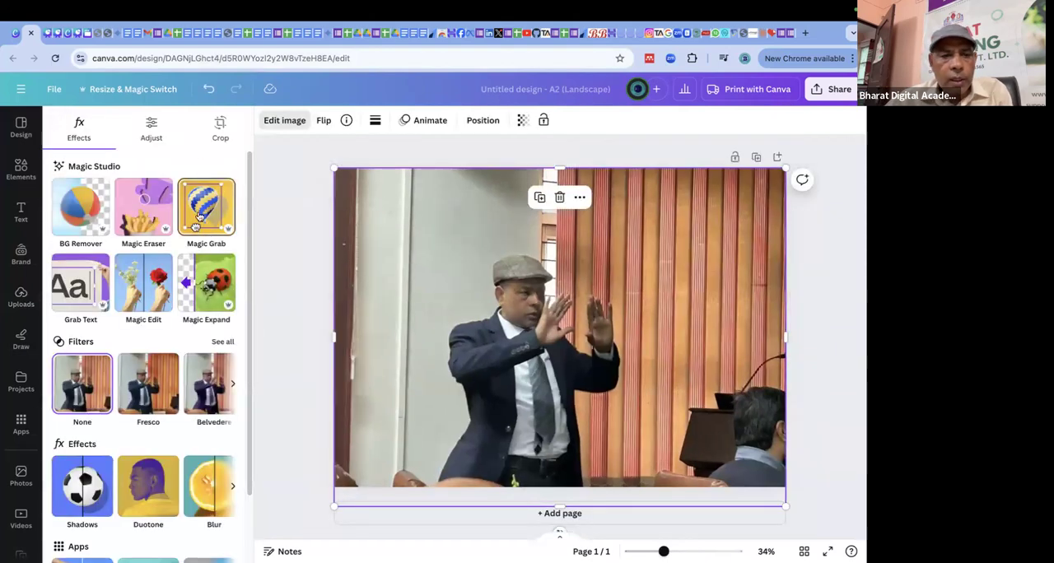
click(145, 214)
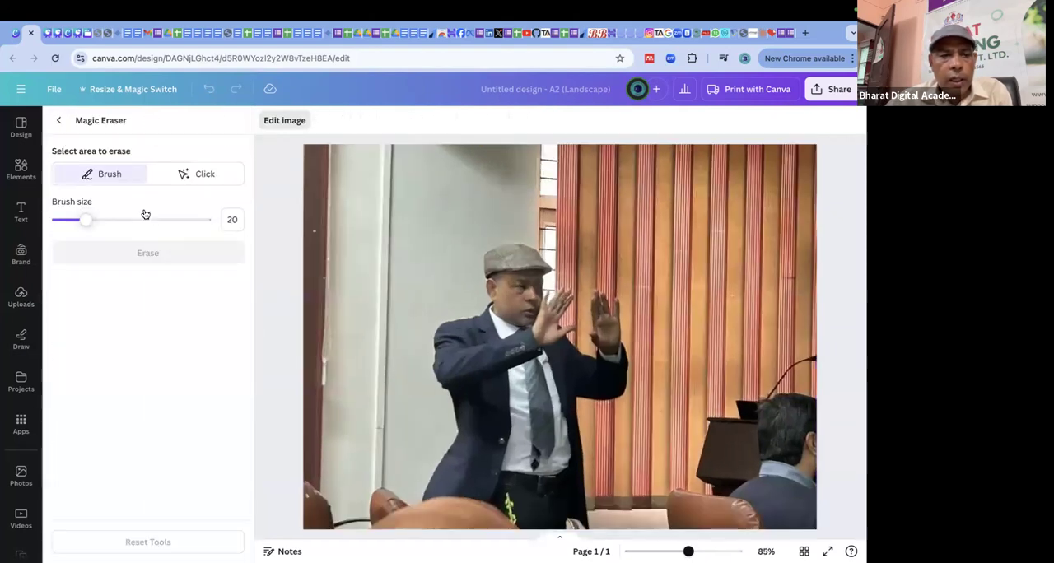
drag(89, 223, 145, 220)
mouse_move(787, 381)
mouse_down()
mouse_move(788, 401)
mouse_move(805, 377)
mouse_move(730, 429)
mouse_move(764, 494)
mouse_move(796, 501)
mouse_move(805, 447)
mouse_move(781, 443)
mouse_move(798, 379)
mouse_move(725, 440)
mouse_move(713, 478)
mouse_move(686, 485)
mouse_move(716, 508)
mouse_move(755, 508)
mouse_move(798, 414)
mouse_move(752, 422)
mouse_move(678, 511)
mouse_up()
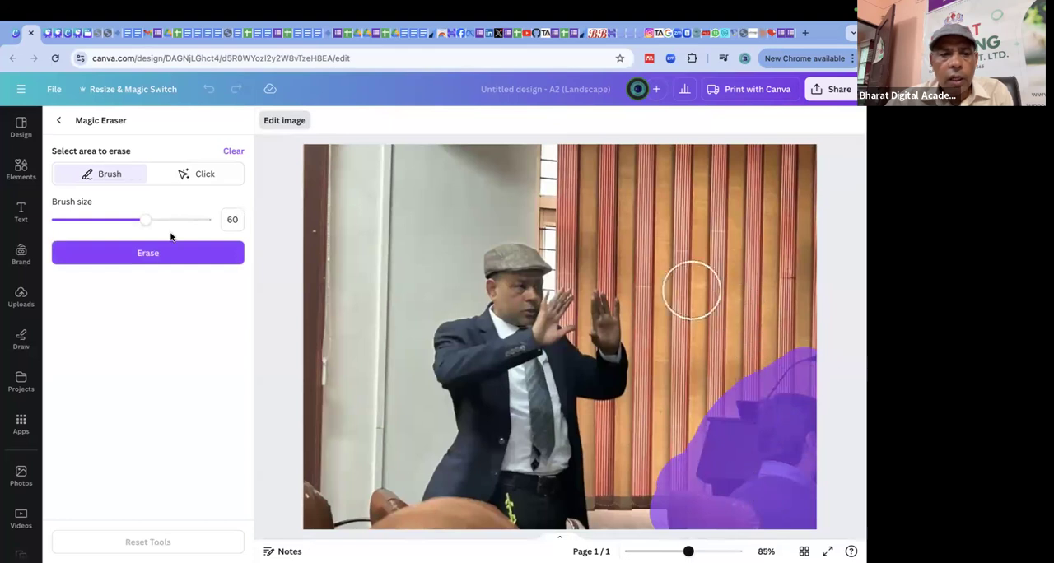
click(148, 254)
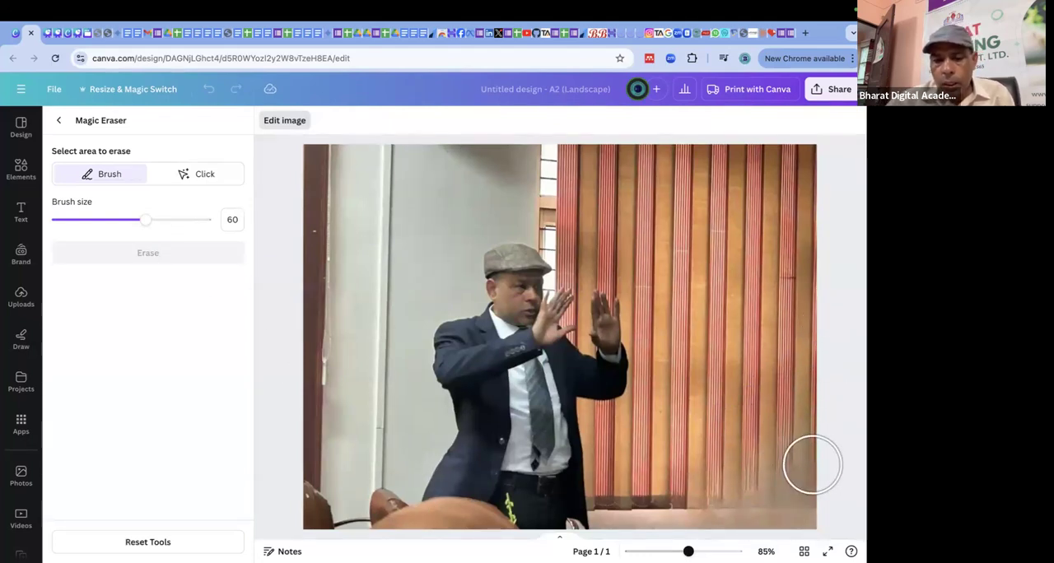
drag(323, 499, 786, 504)
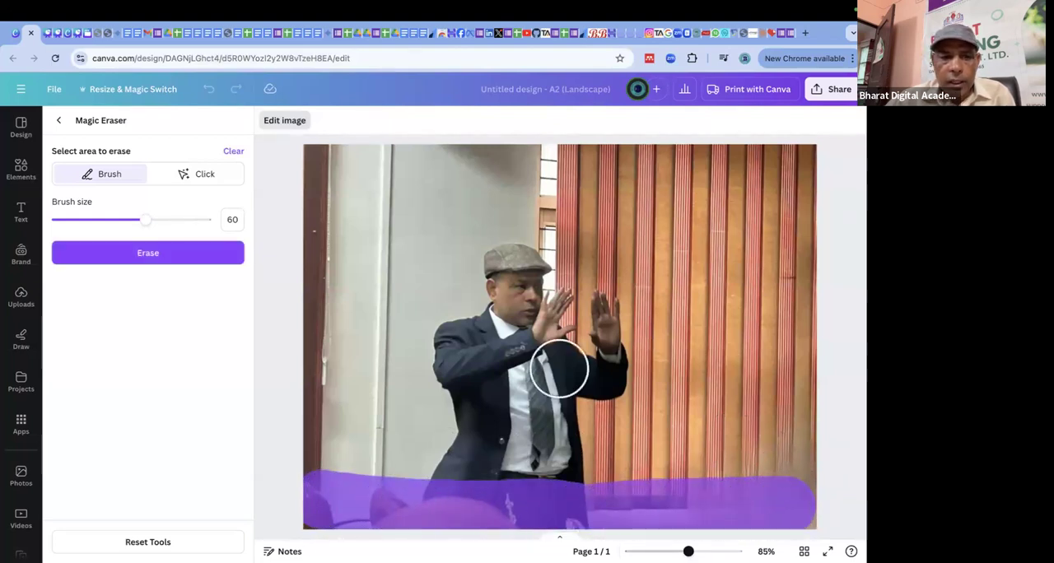
click(145, 257)
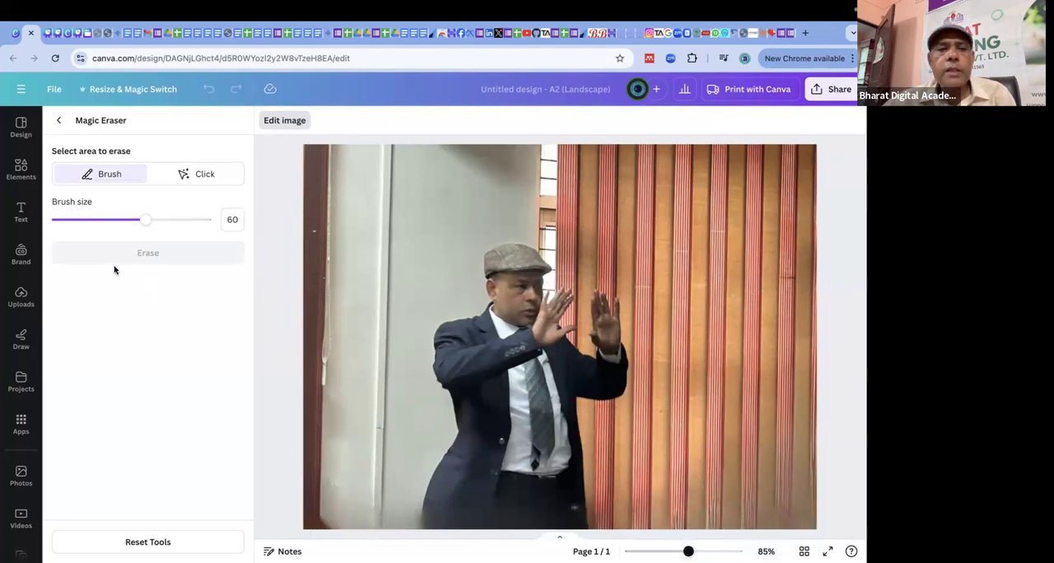
Erase the standing man from the photo using Magic Eraser's Click selection mode.
click(206, 181)
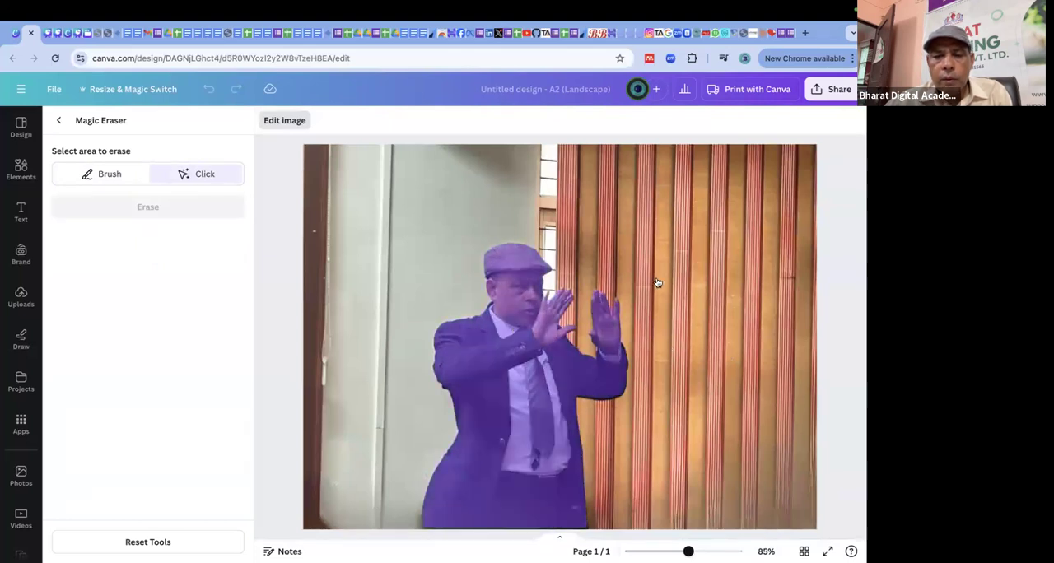
click(532, 309)
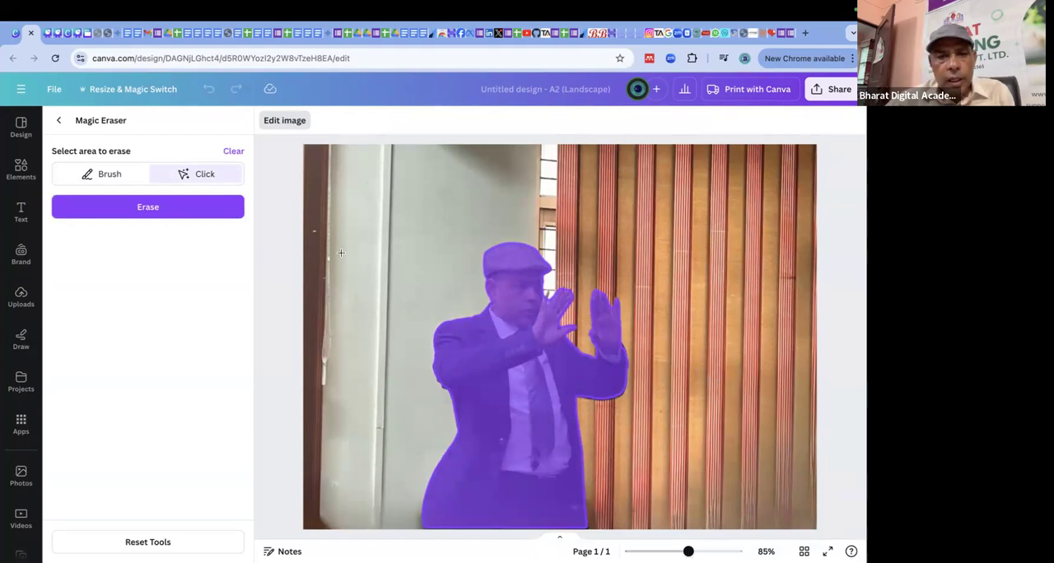
click(224, 213)
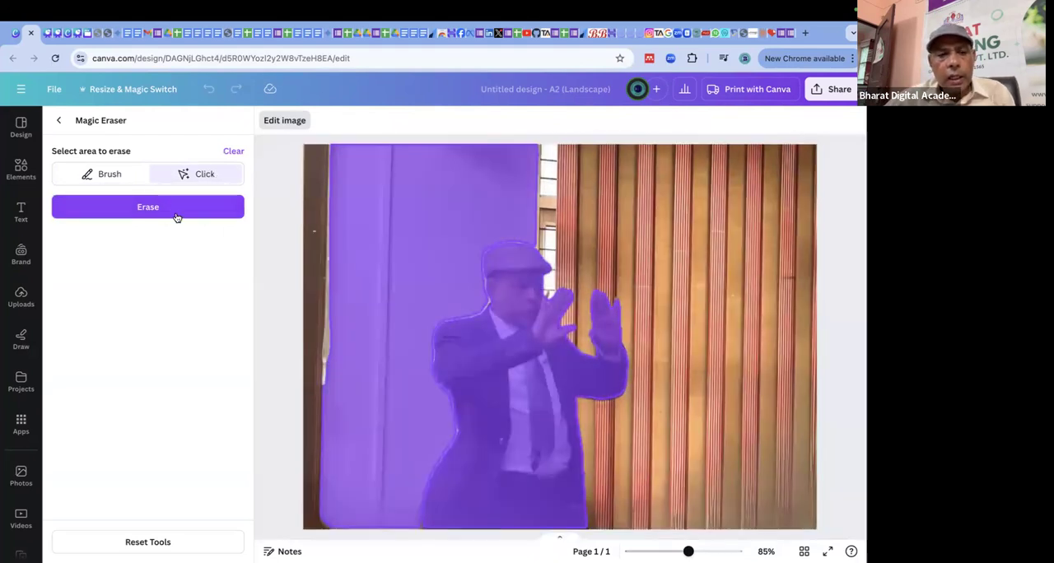
click(175, 216)
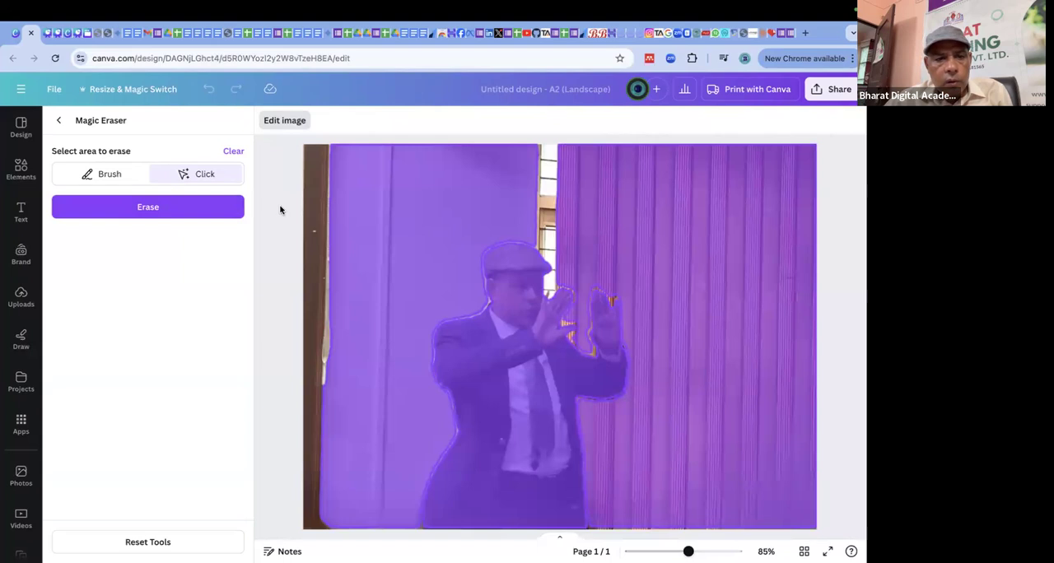
click(235, 150)
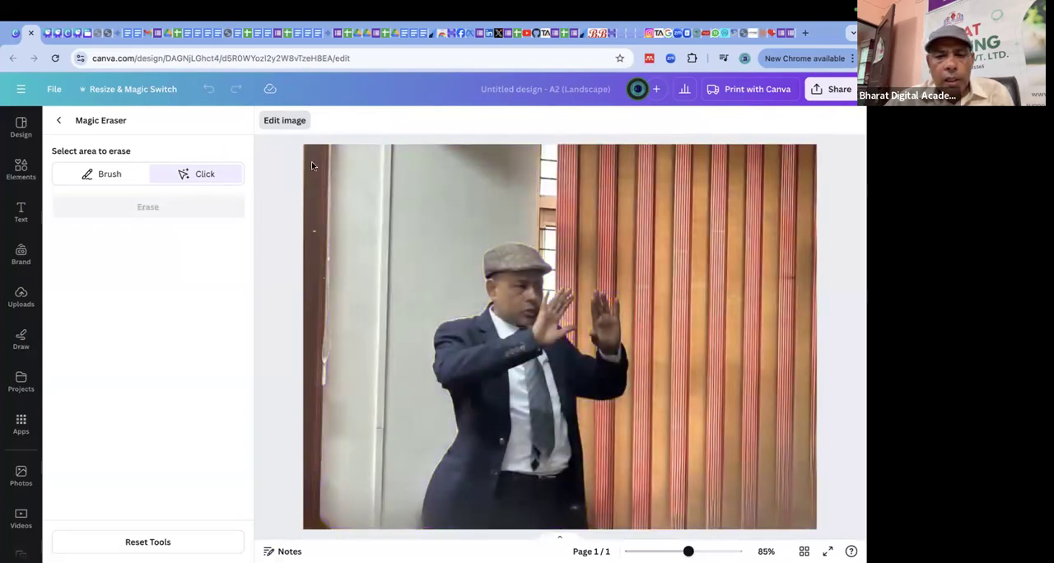
click(517, 284)
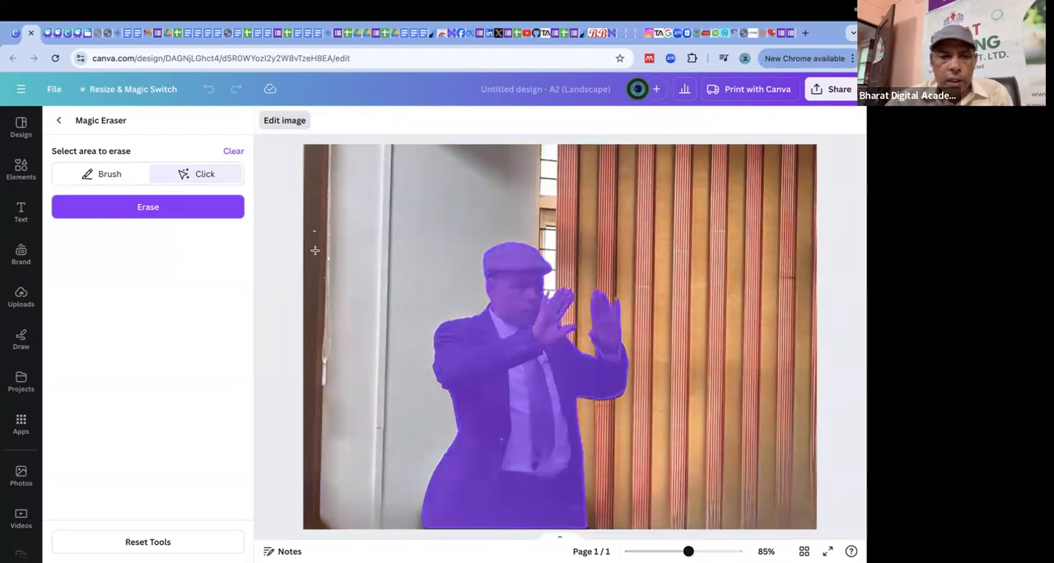
click(163, 213)
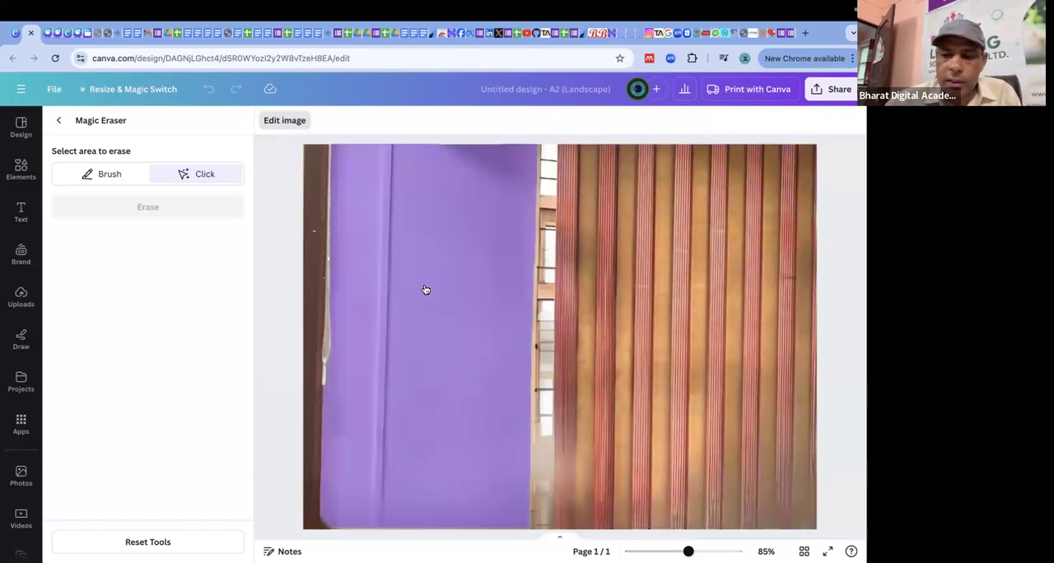
Leave Magic Eraser and undo its edits and the photo's enlargement.
click(57, 122)
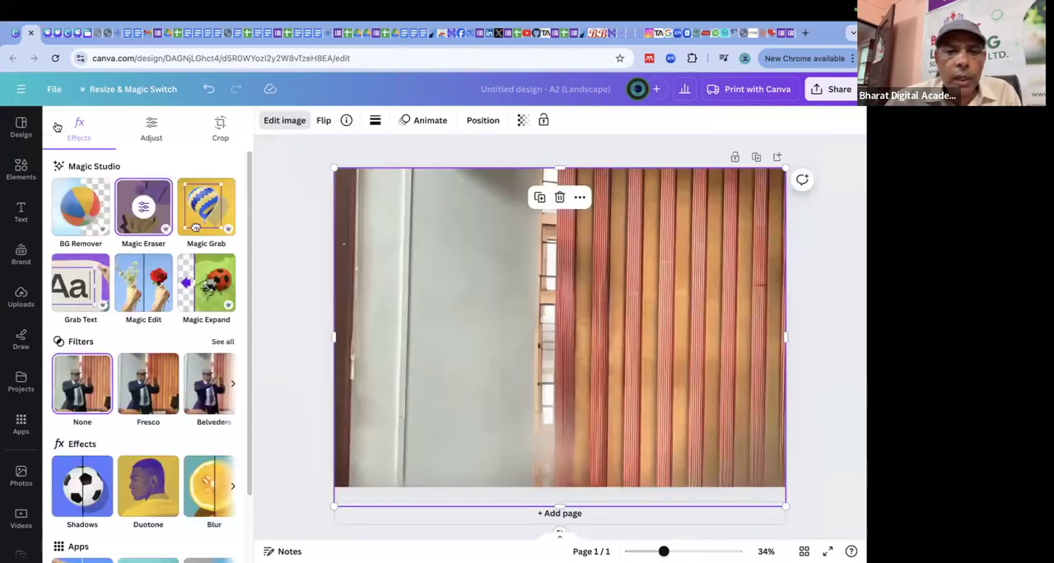
click(293, 205)
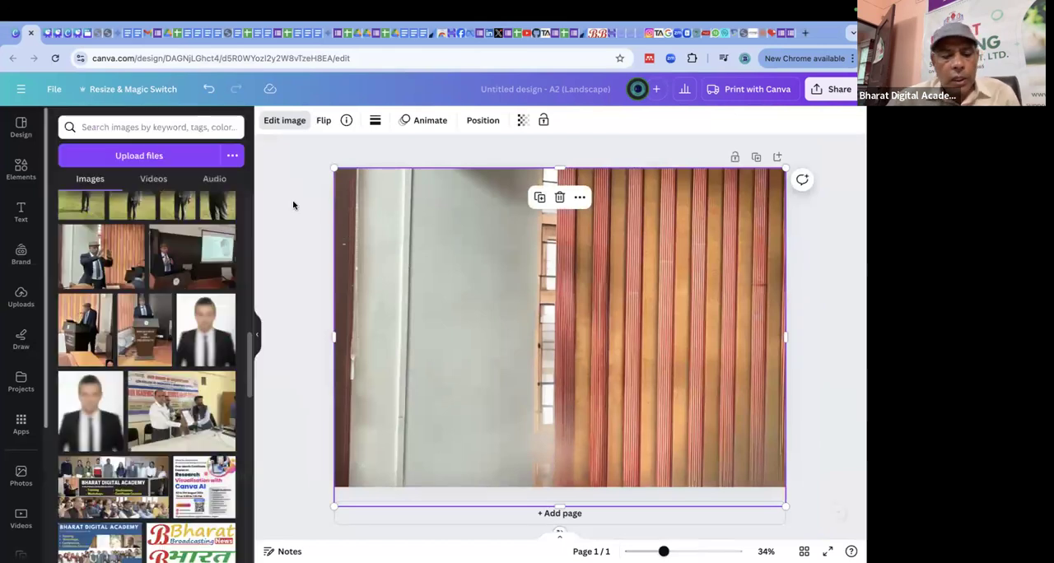
key(ctrl+z)
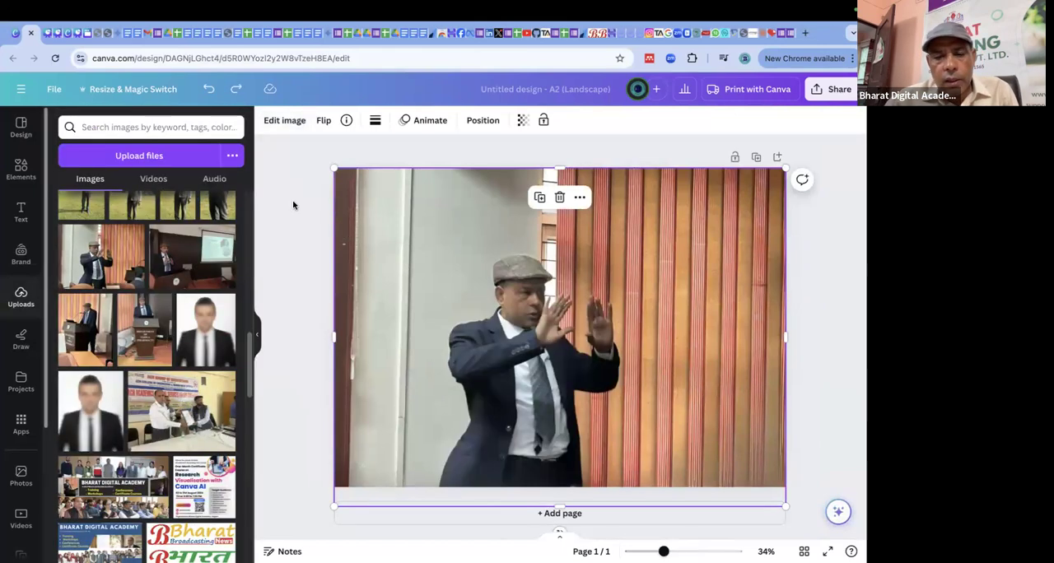
key(ctrl+z)
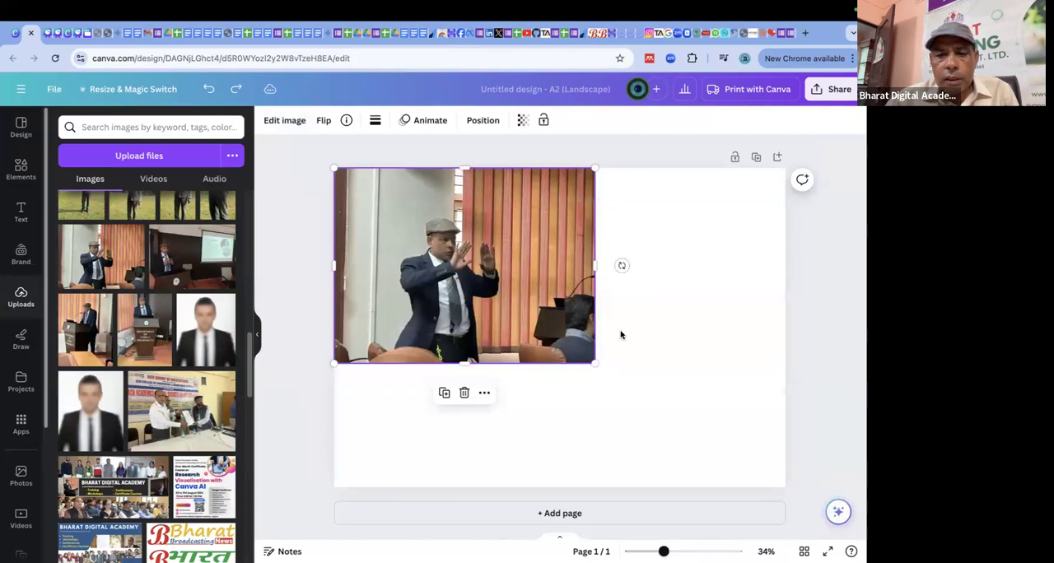
Enlarge the original photo from the page's upper-left corner until it covers the whole page.
drag(594, 361, 794, 404)
drag(774, 333, 792, 333)
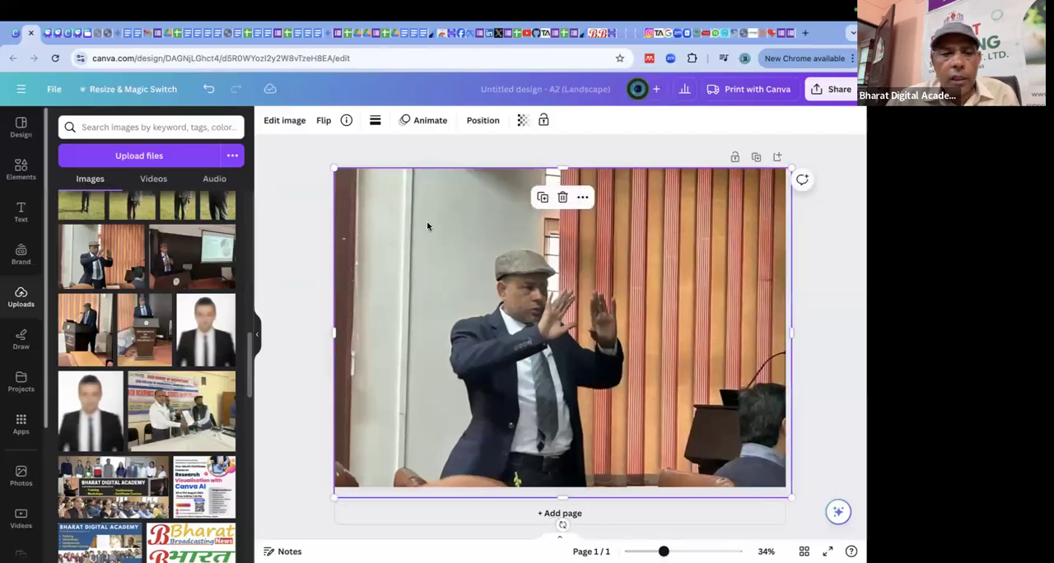
click(272, 231)
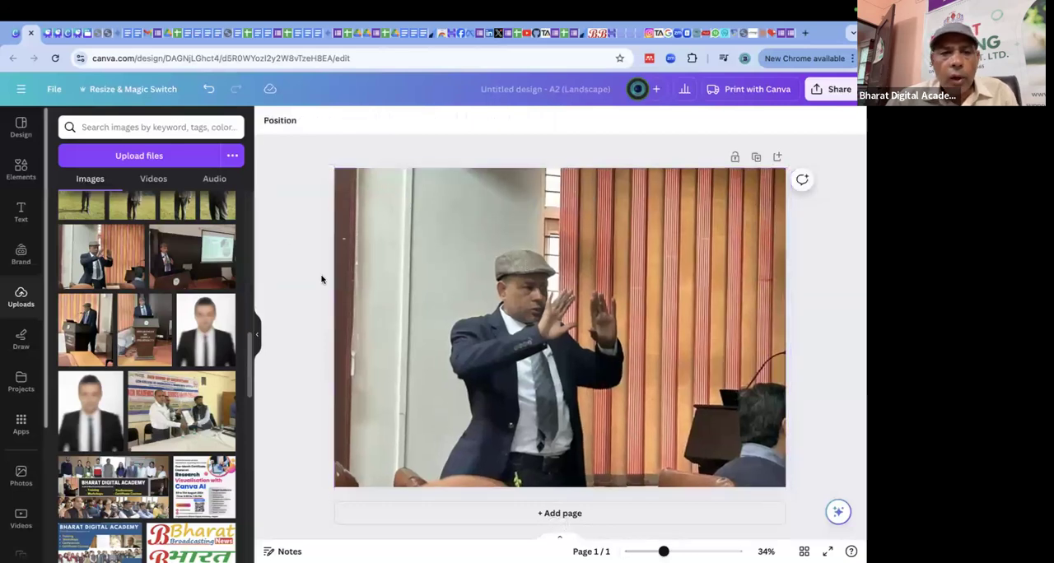
Review the list of Magic tools on the presentation's Image Editing slide and return to the poster design.
click(51, 34)
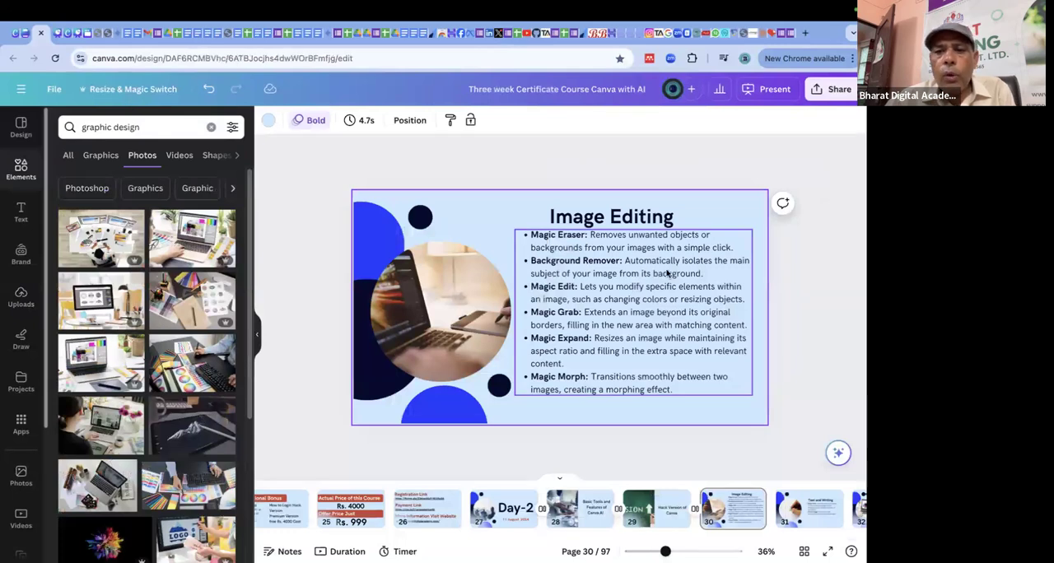
click(303, 202)
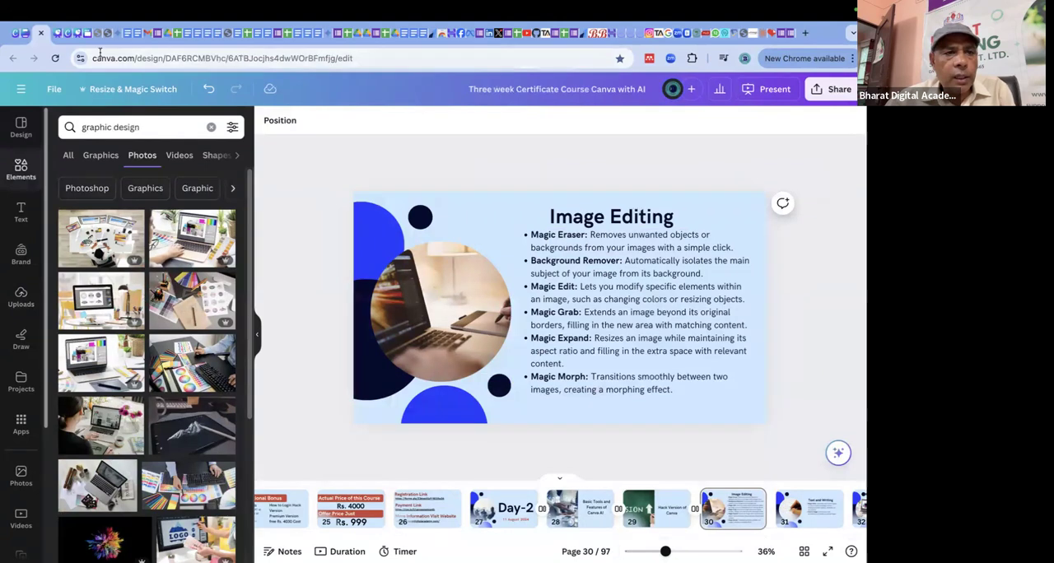
click(24, 35)
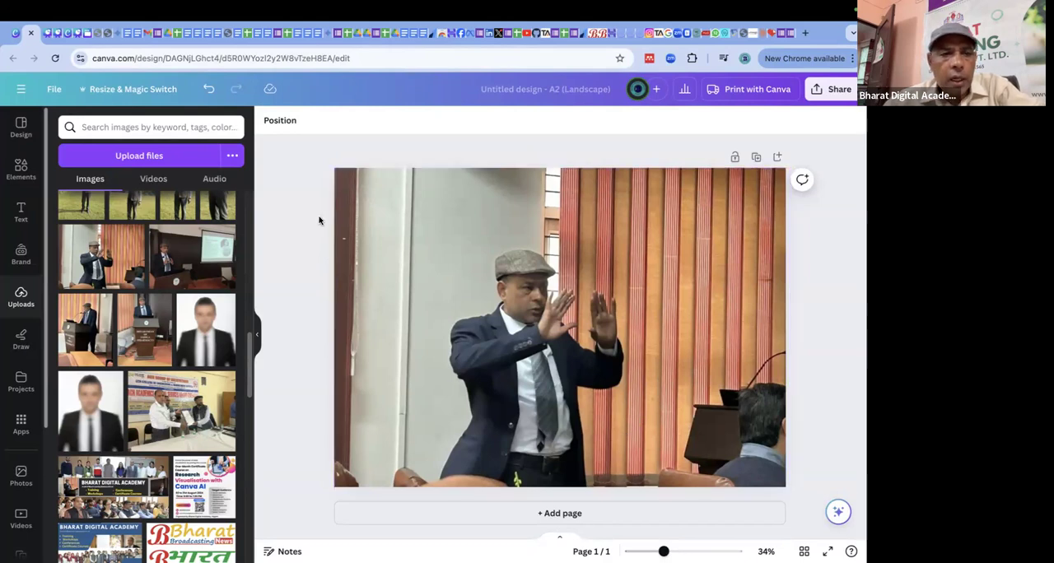
Remove the background from the full-page photo with BG Remover.
click(491, 275)
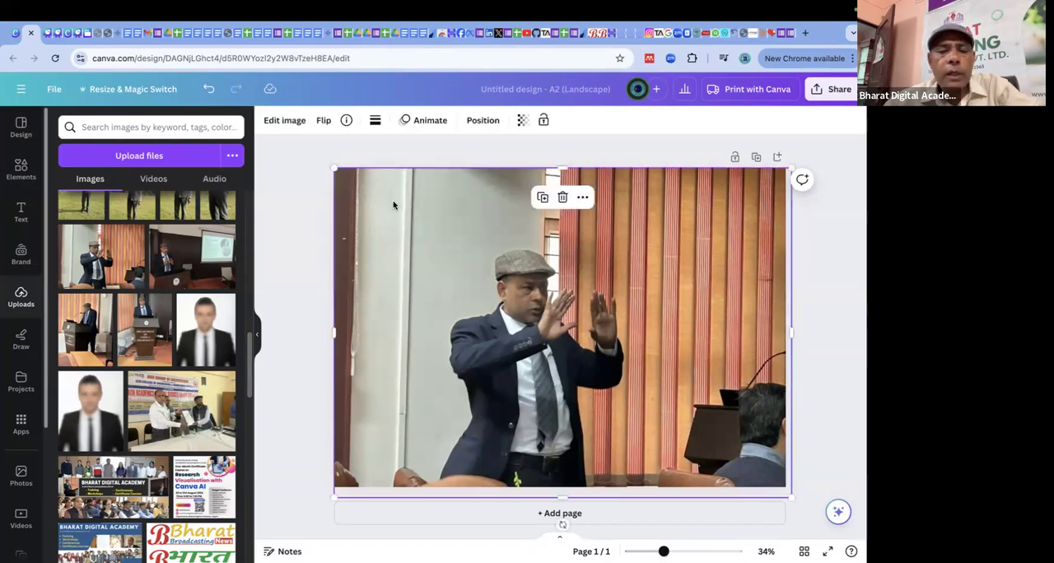
click(284, 121)
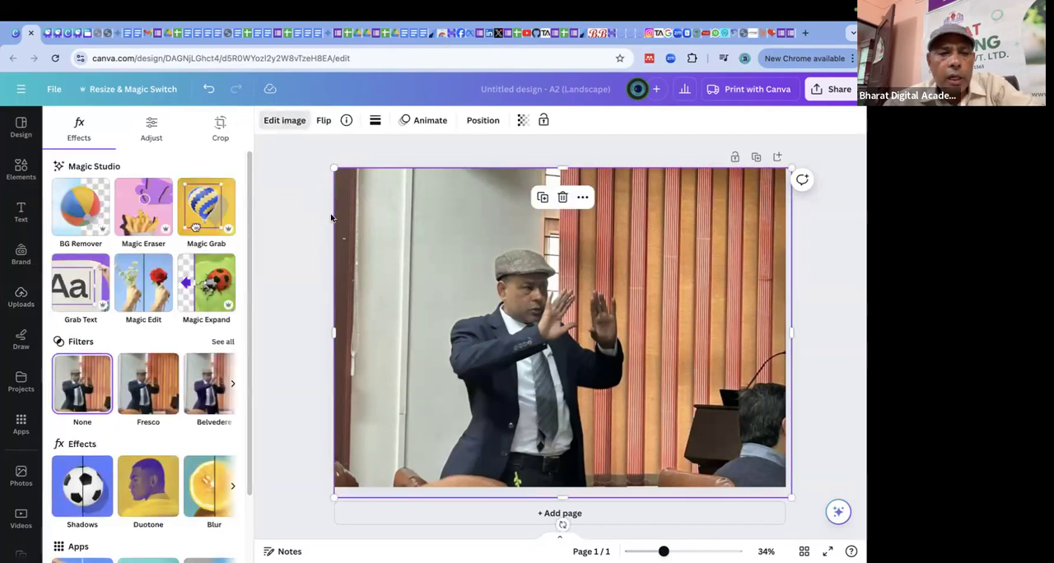
click(74, 208)
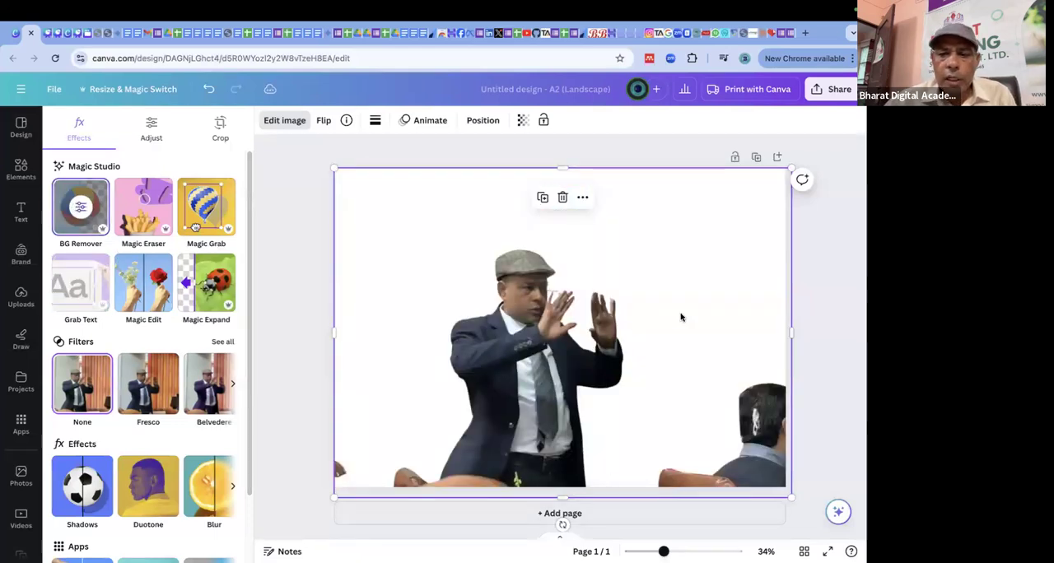
click(847, 302)
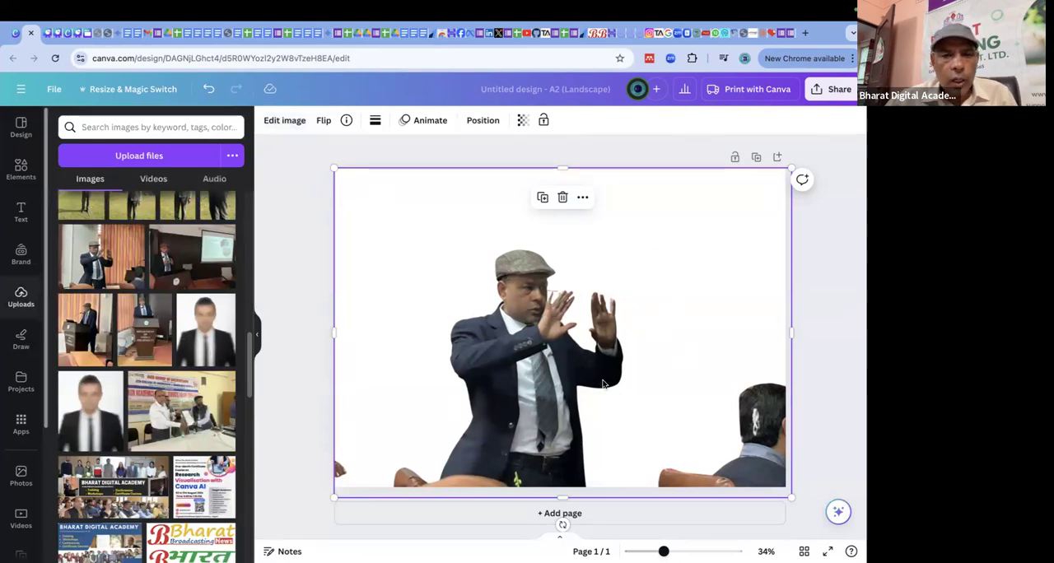
Enlarge the cutout and crop all its sides so only the gesturing man remains.
drag(563, 497, 564, 470)
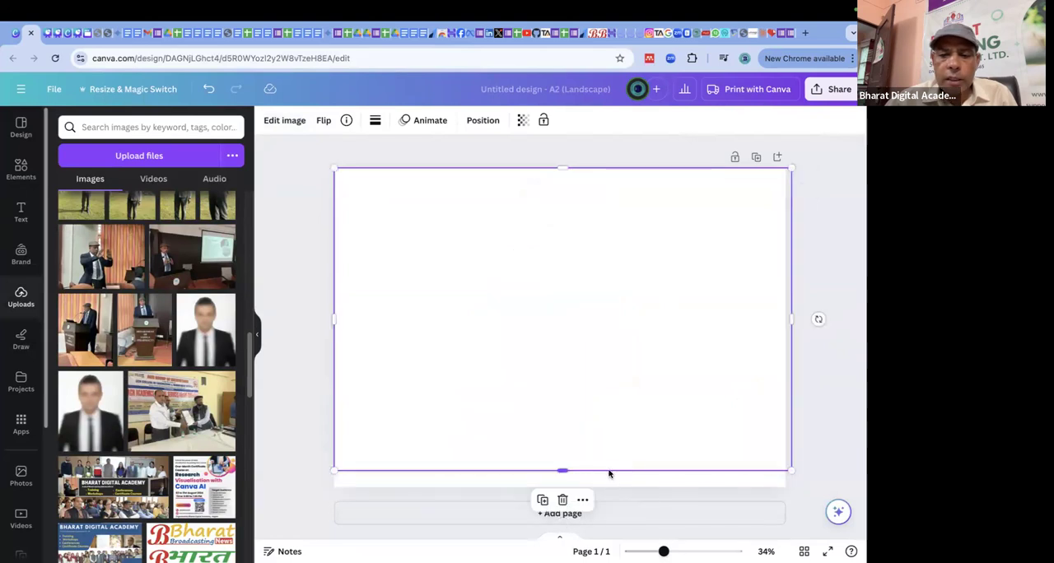
drag(790, 321, 720, 327)
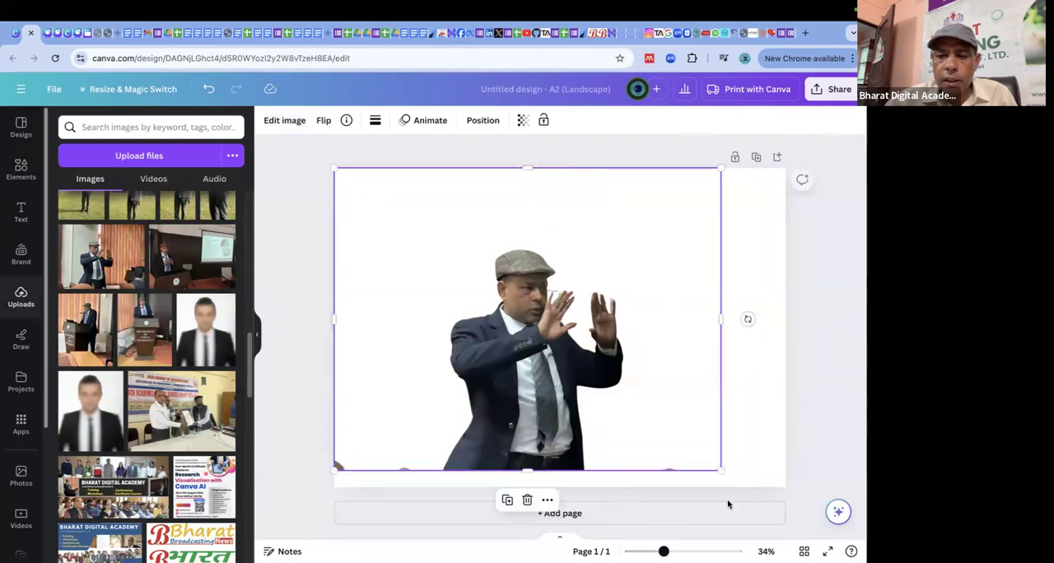
drag(719, 470, 790, 524)
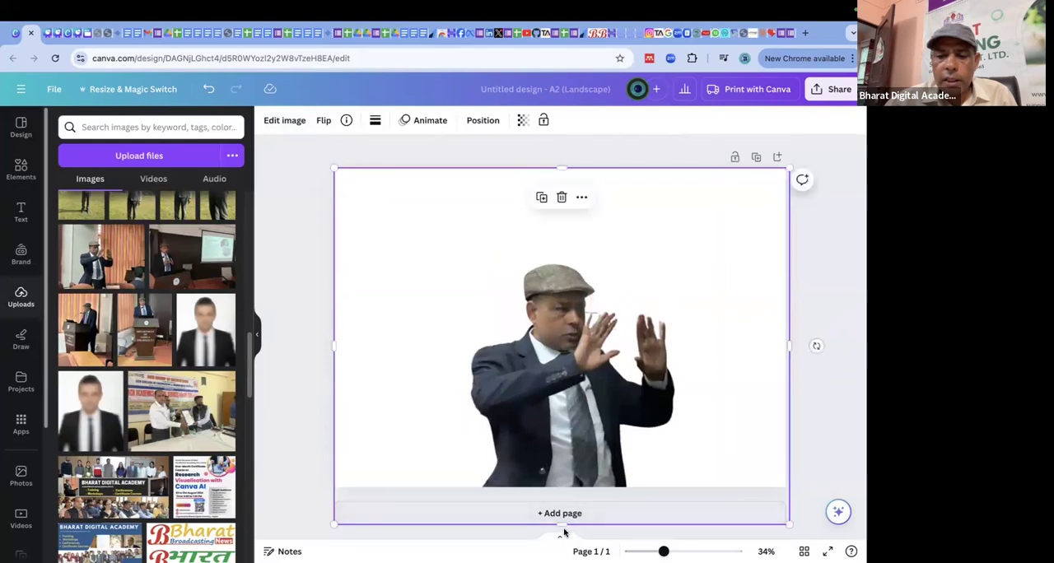
drag(562, 524, 569, 487)
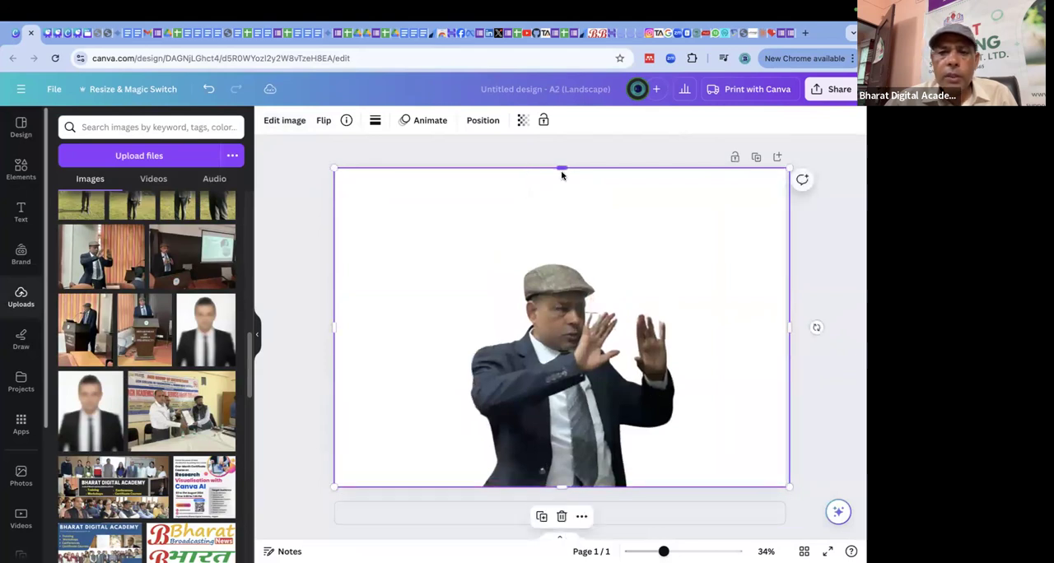
drag(561, 168, 583, 252)
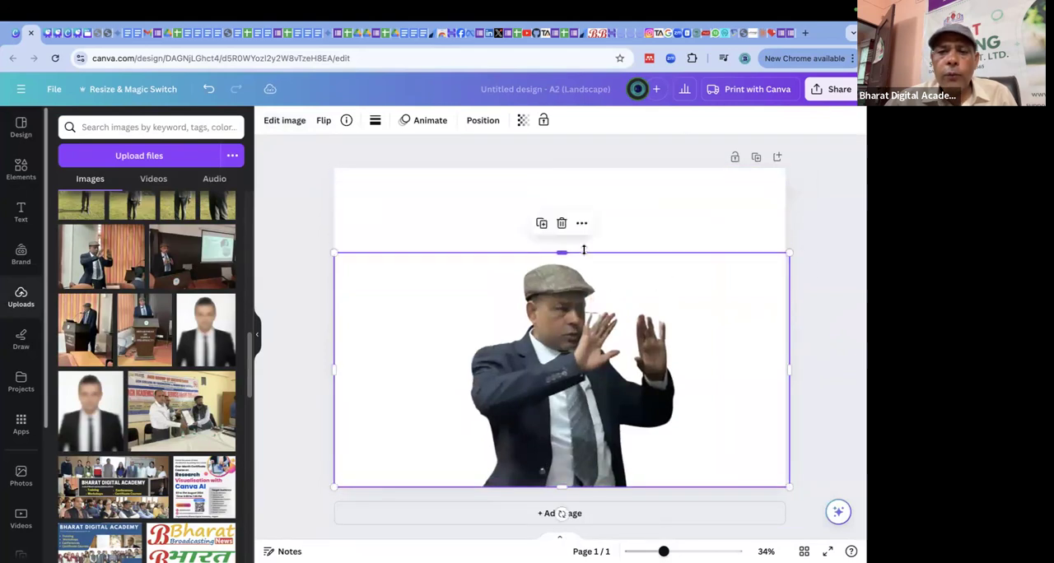
drag(337, 375, 463, 370)
drag(789, 371, 682, 369)
click(742, 320)
Move the man cutout to the page's upper-left corner and shrink it to about a quarter of the page width.
drag(596, 358, 483, 290)
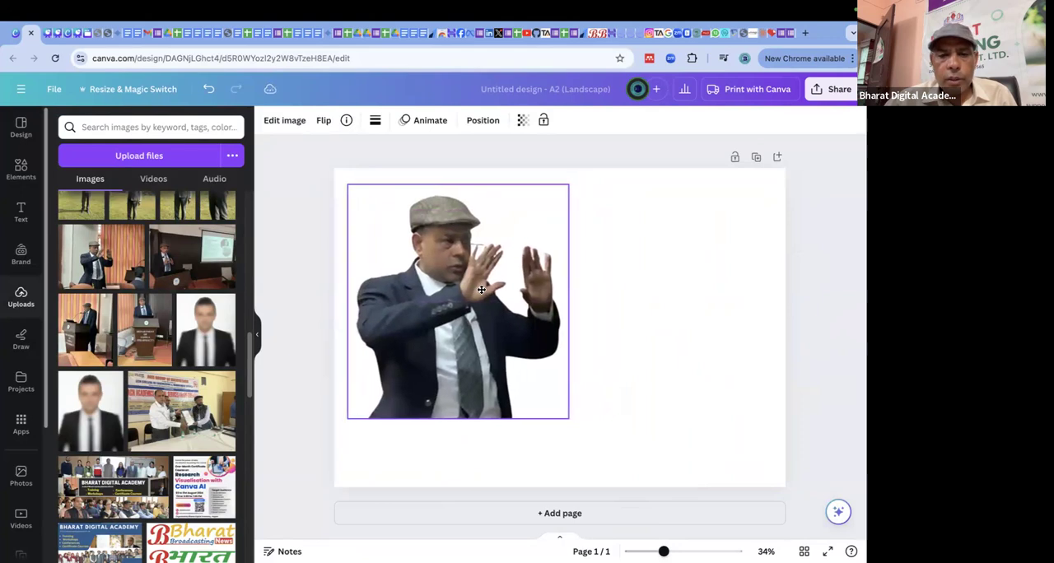
click(687, 283)
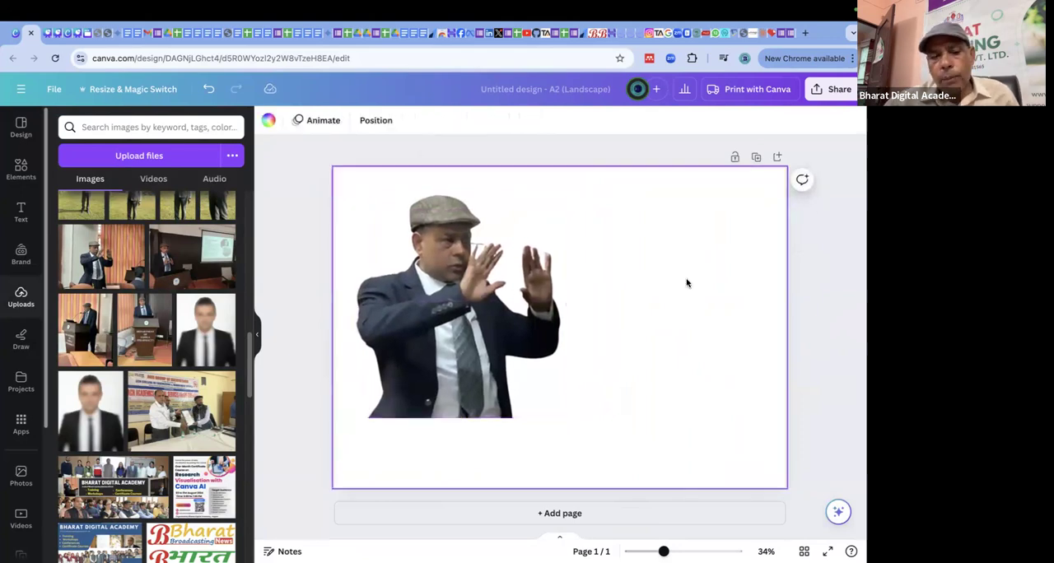
drag(452, 317, 439, 299)
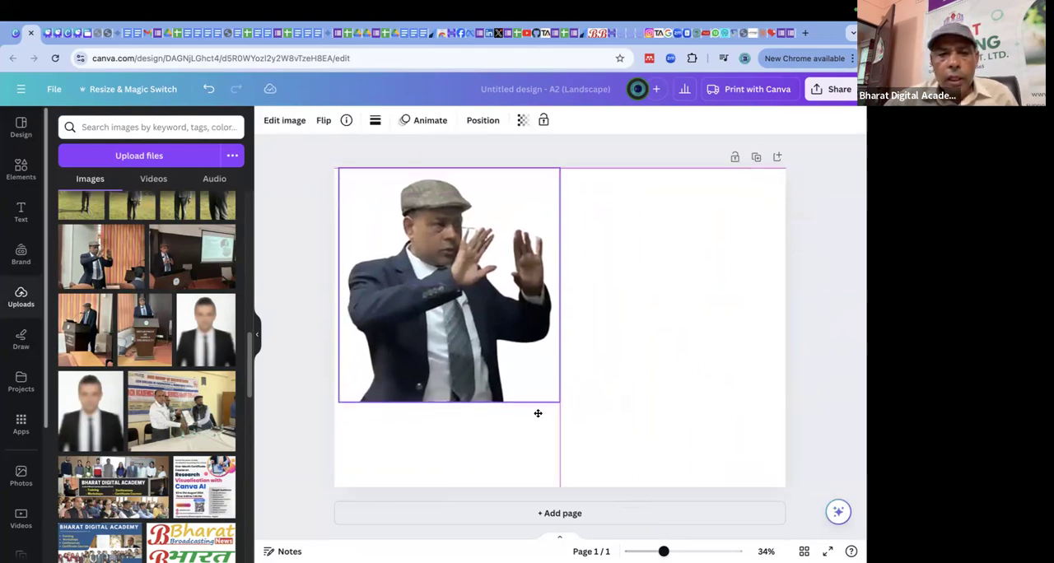
drag(560, 402, 638, 492)
drag(564, 425, 437, 335)
click(572, 239)
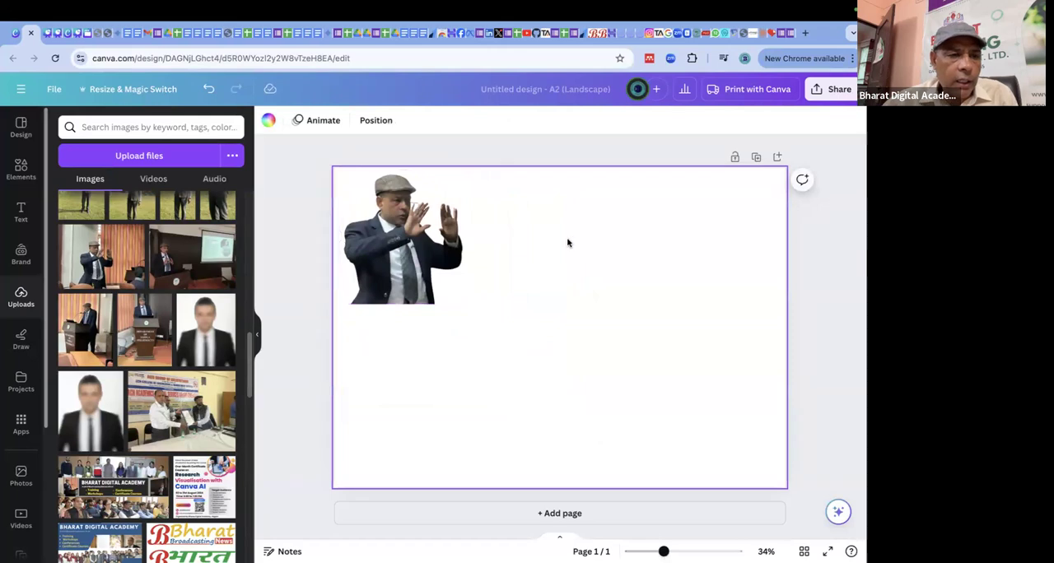
Add a blank second page and browse the design templates for it.
click(22, 168)
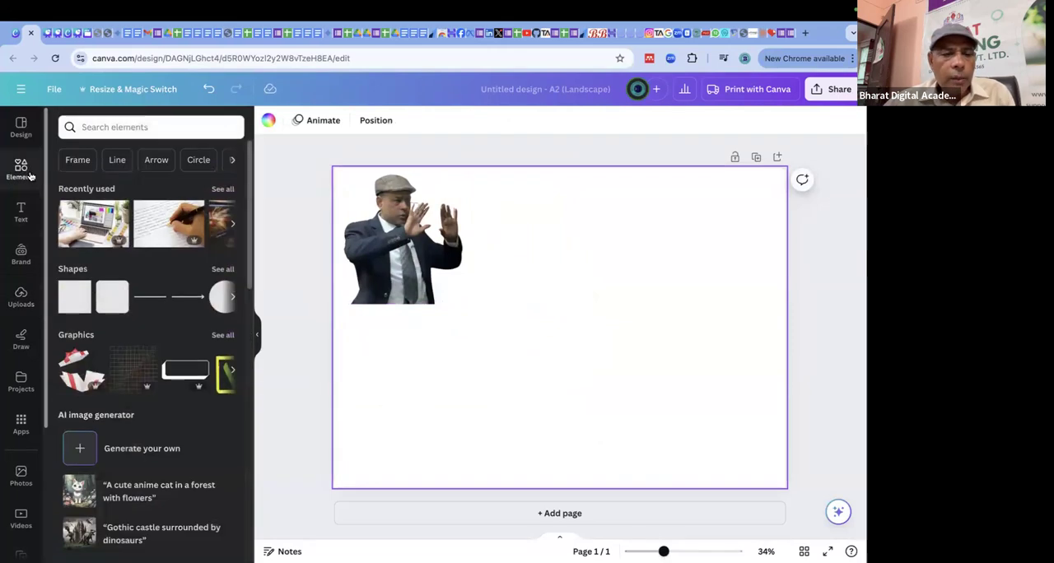
click(21, 125)
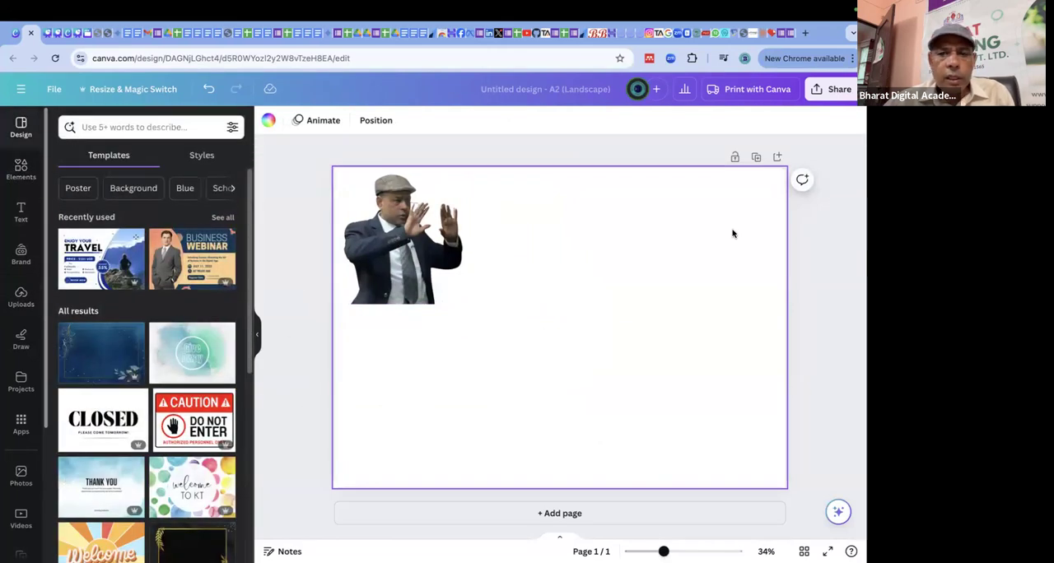
click(778, 157)
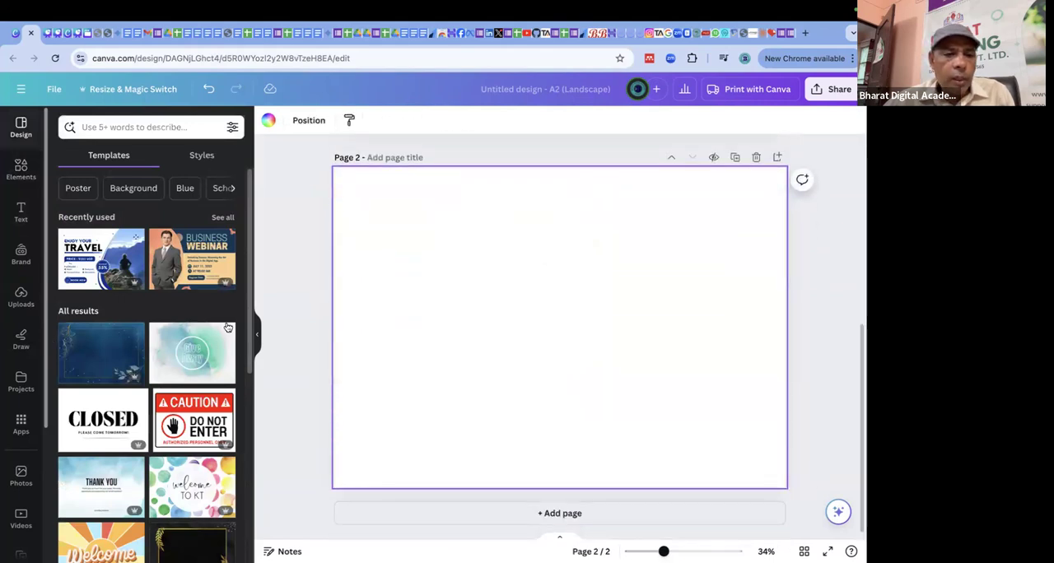
scroll(196, 260, down, 5)
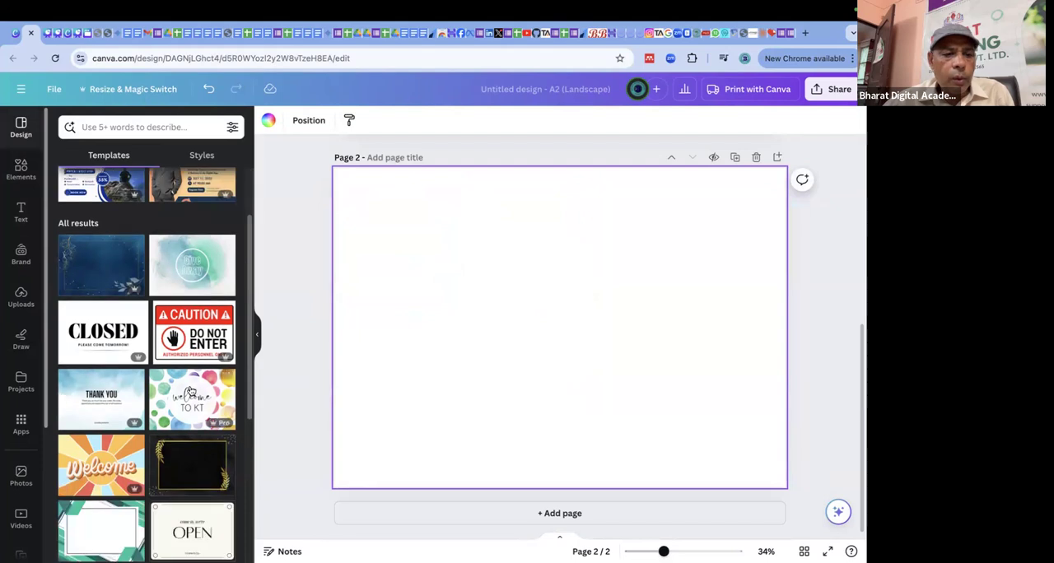
scroll(190, 390, down, 3)
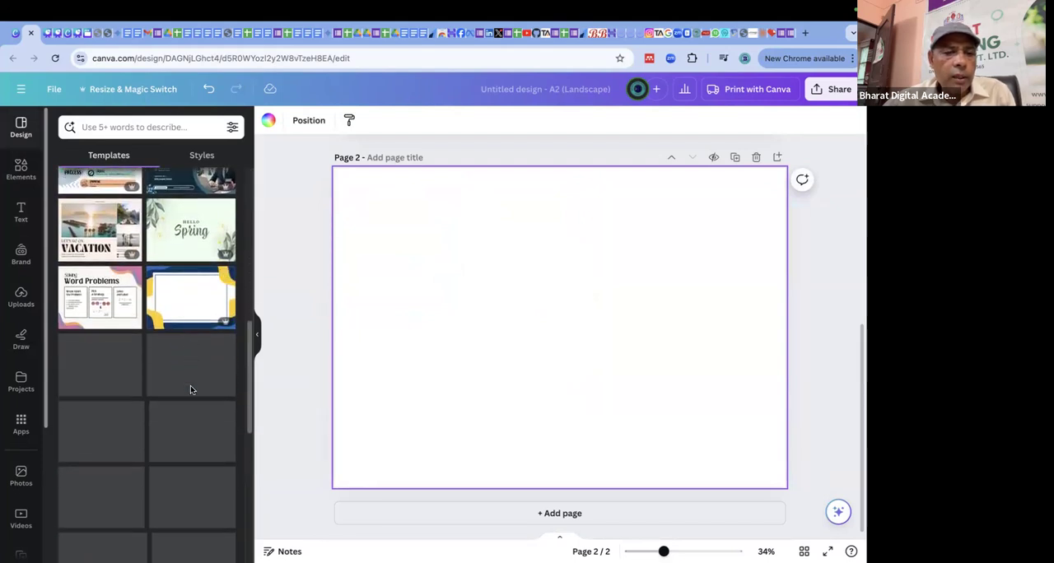
scroll(191, 391, up, 10)
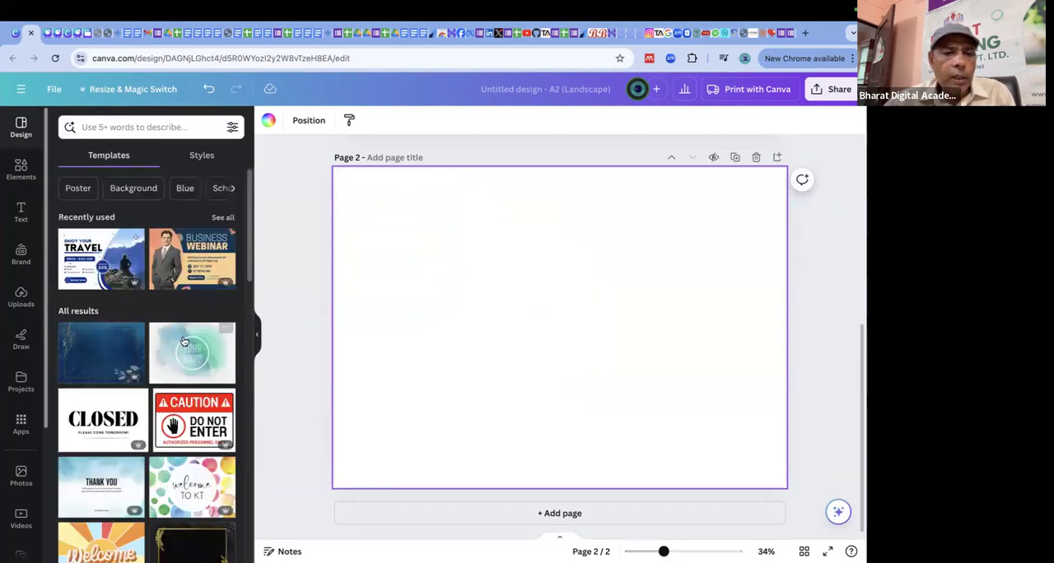
Apply the Navy & Yellow Modern Business Webinar Poster Landscape template to page 2 and delete its businessman photo.
click(197, 251)
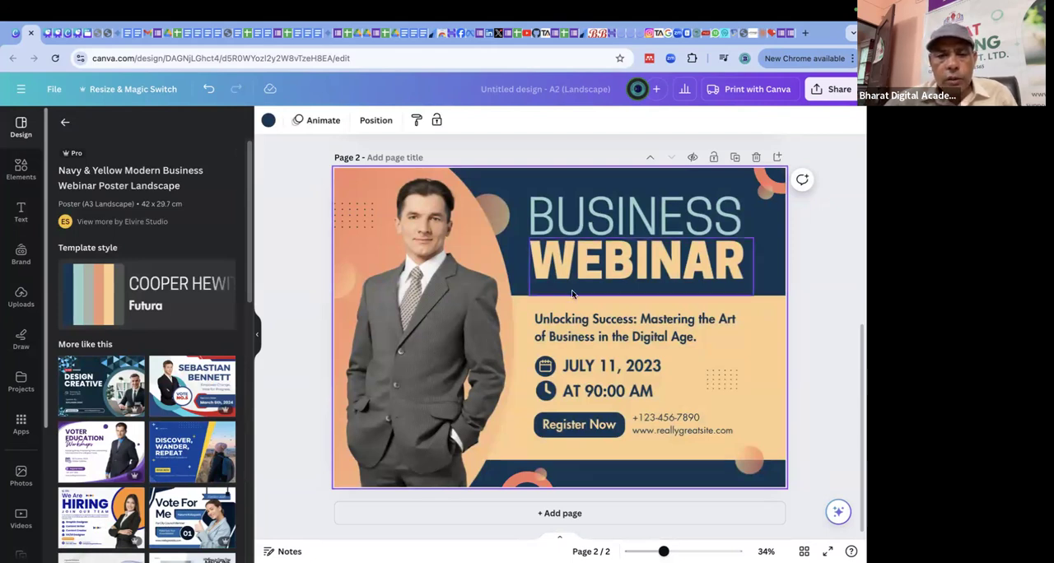
click(409, 283)
key(Delete)
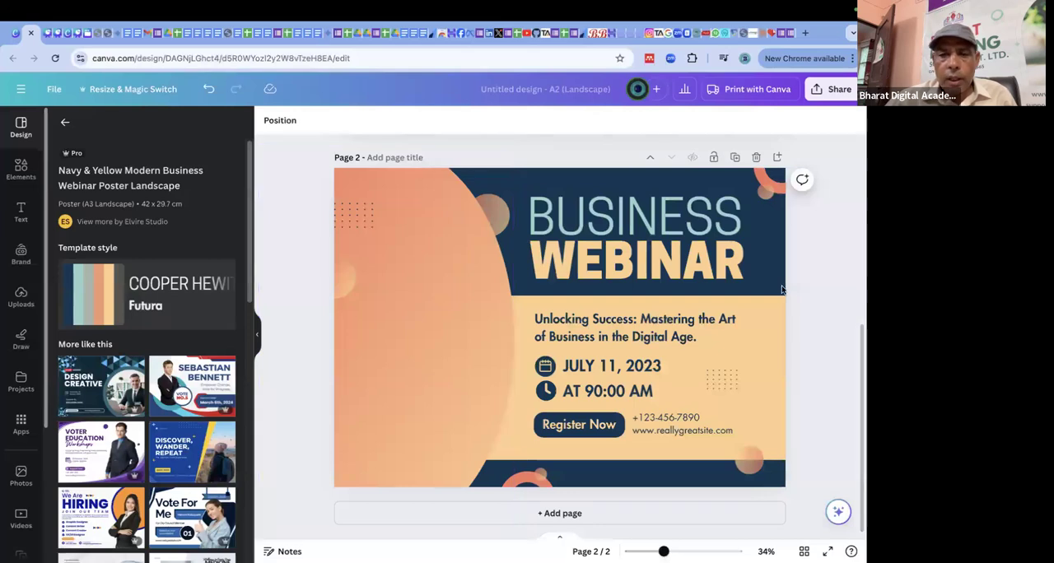
Move the man cutout from page 1 onto the webinar poster on page 2.
scroll(782, 288, up, 5)
click(431, 344)
drag(432, 346, 433, 361)
scroll(442, 350, down, 4)
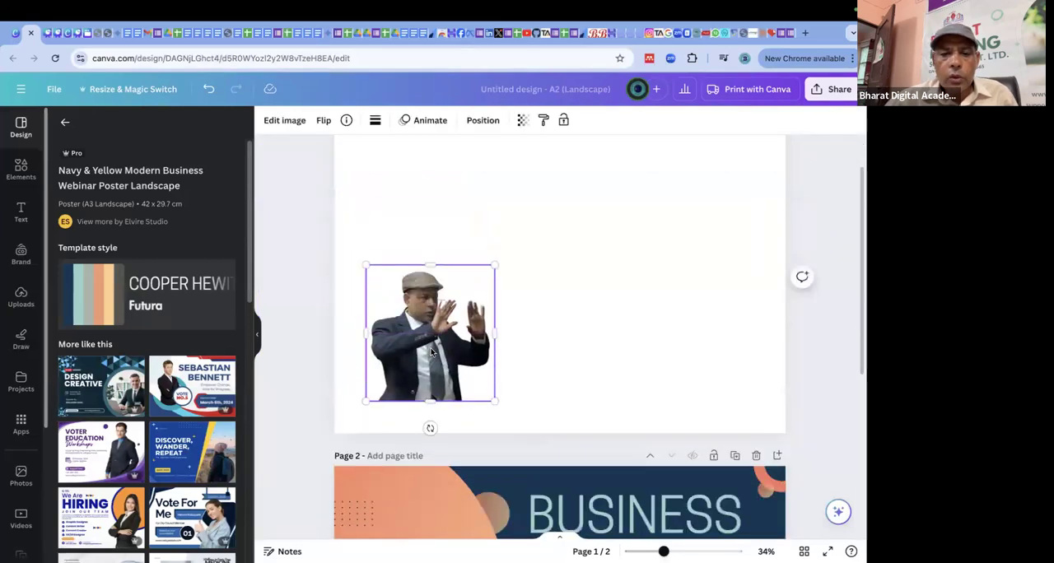
scroll(442, 348, up, 3)
drag(435, 307, 417, 531)
scroll(417, 532, down, 3)
Enlarge the man cutout and position it over the orange area beside the webinar title.
drag(416, 306, 405, 296)
drag(463, 320, 559, 448)
drag(504, 343, 456, 353)
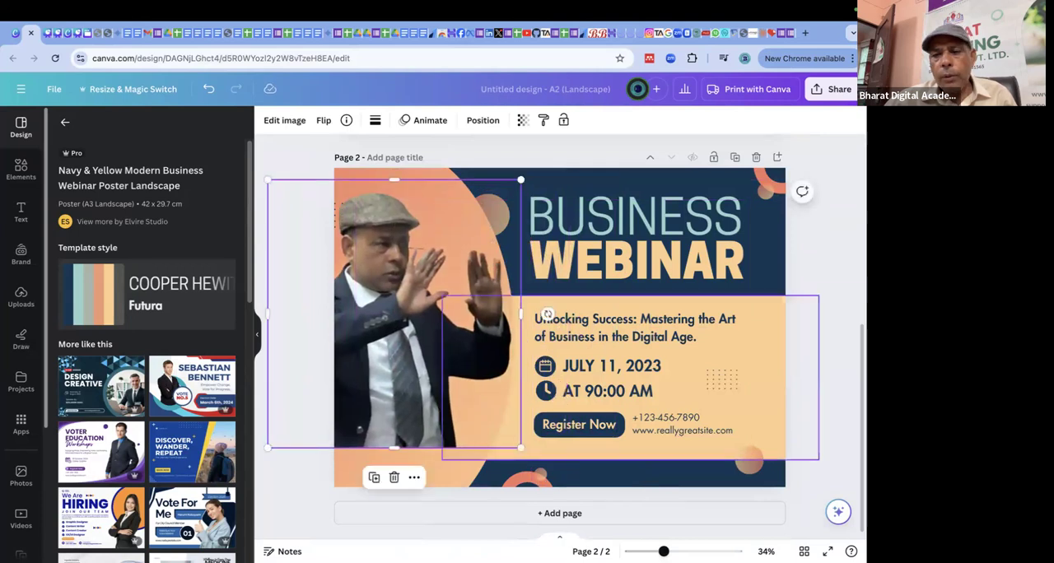
click(829, 315)
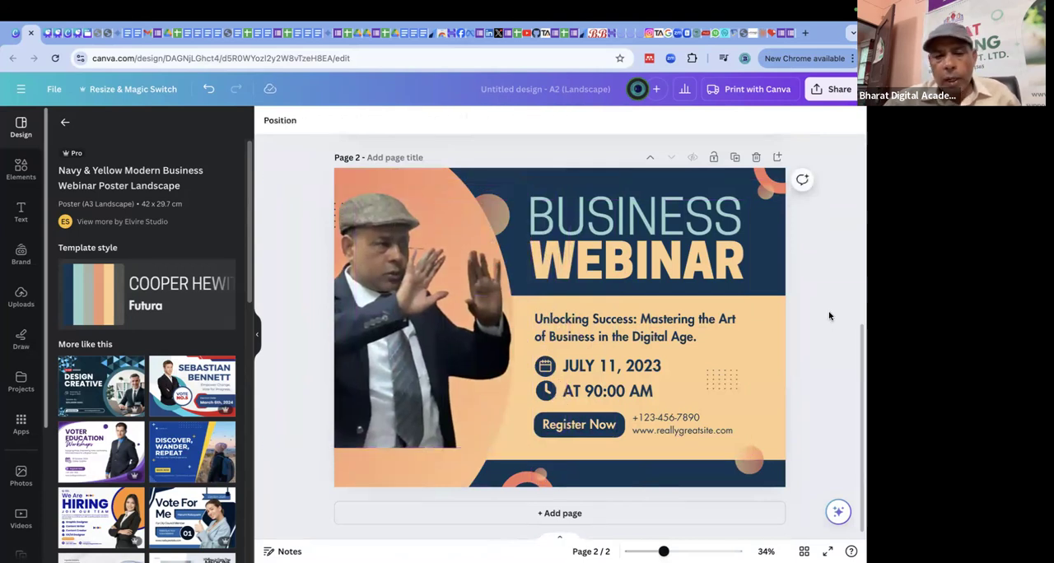
Replace the man cutout on page 2 with the uploaded photo of the speaker at a podium beside a projector screen, at the poster's upper-left corner.
click(352, 263)
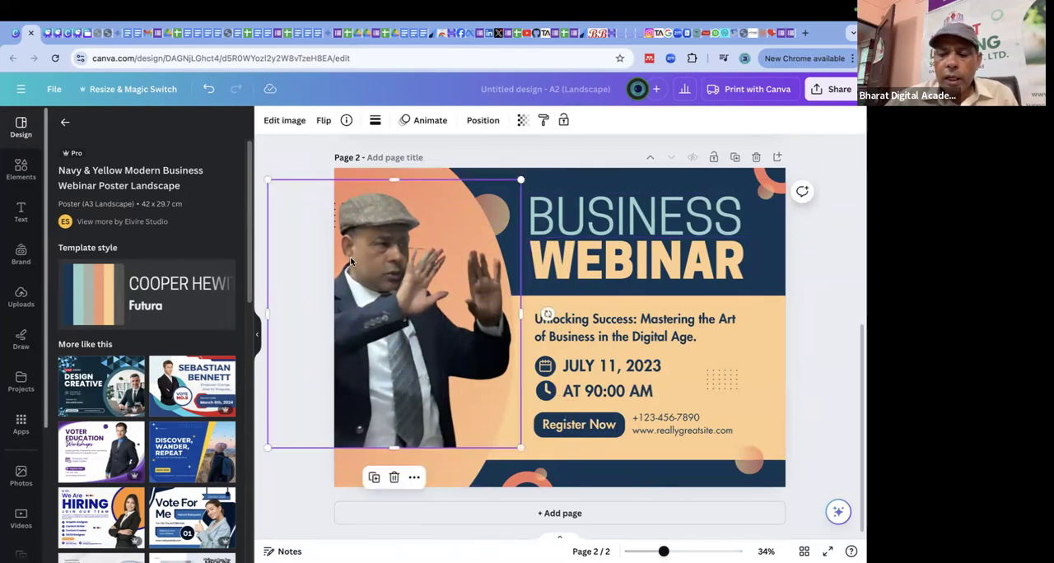
key(Delete)
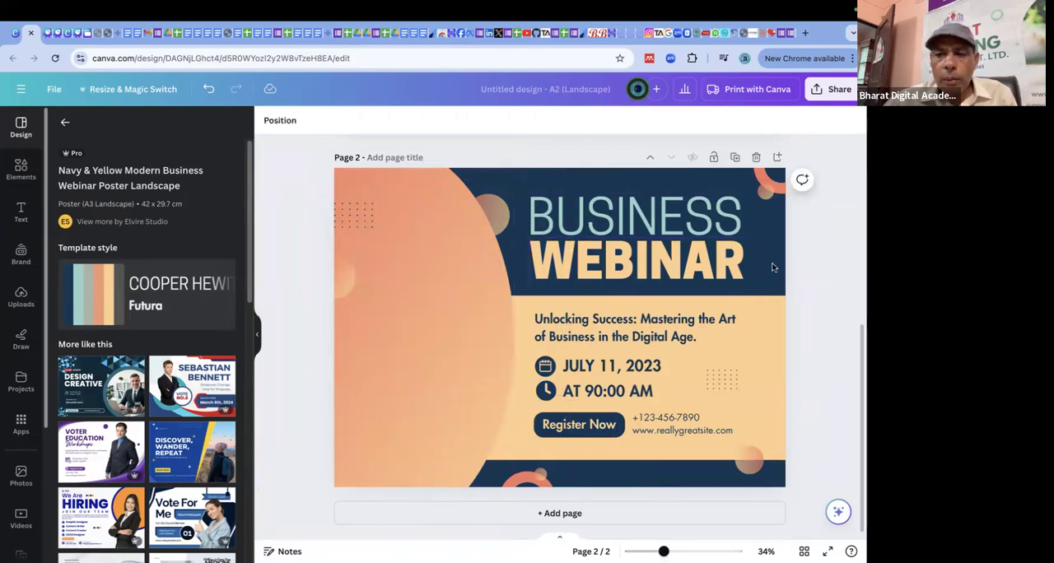
click(22, 171)
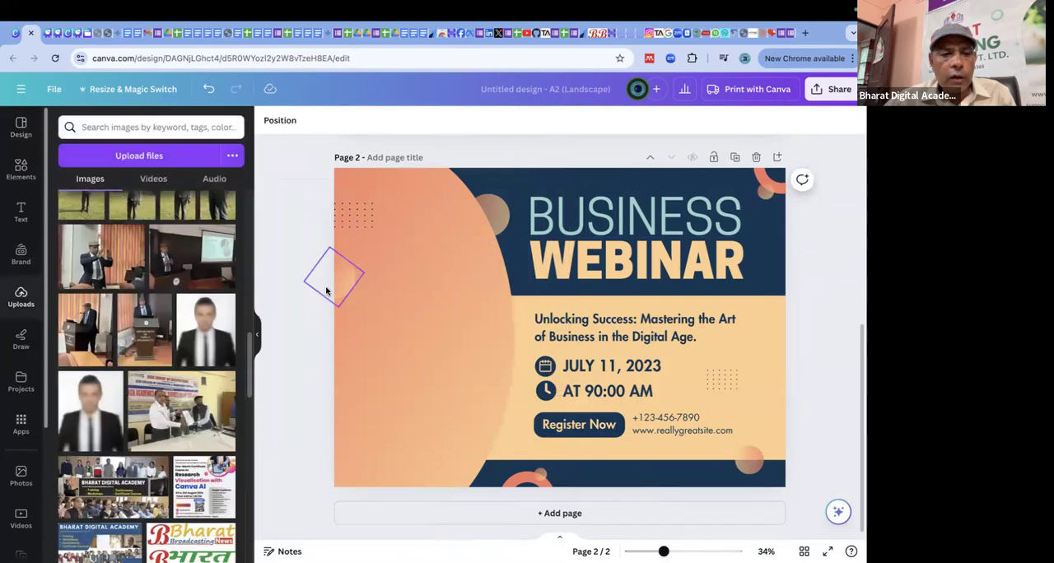
scroll(90, 303, down, 1)
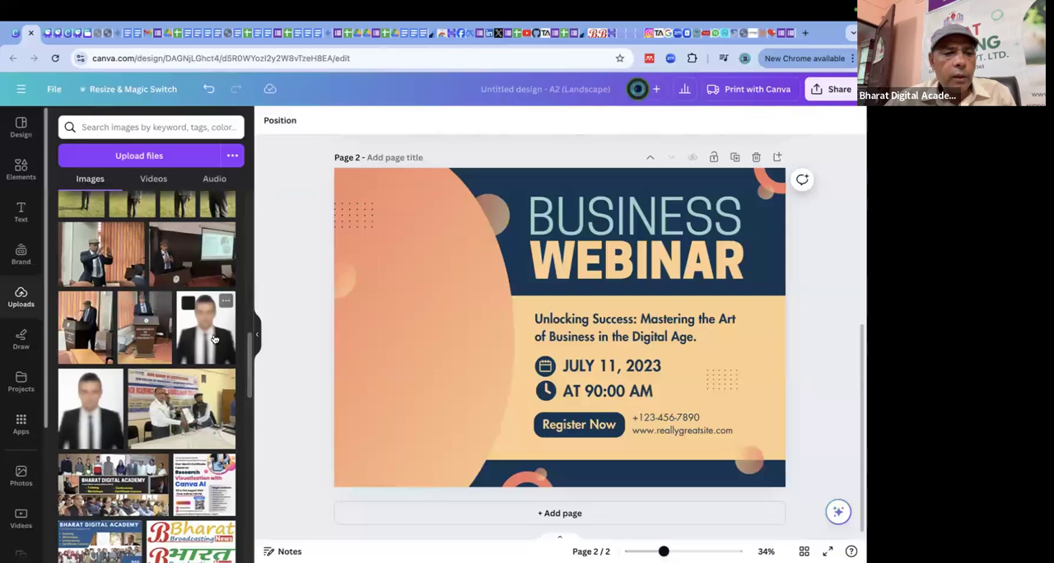
click(192, 253)
drag(515, 309, 418, 247)
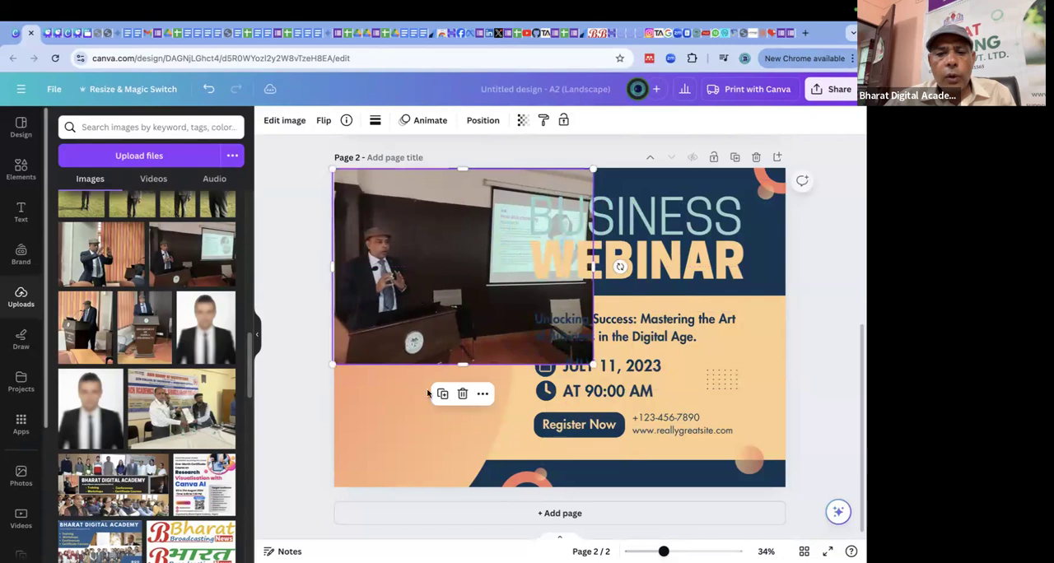
Enlarge the podium photo to the poster's full height and crop it to the speaker and podium beside the webinar text.
drag(464, 367, 490, 380)
drag(384, 337, 334, 337)
drag(649, 336, 499, 337)
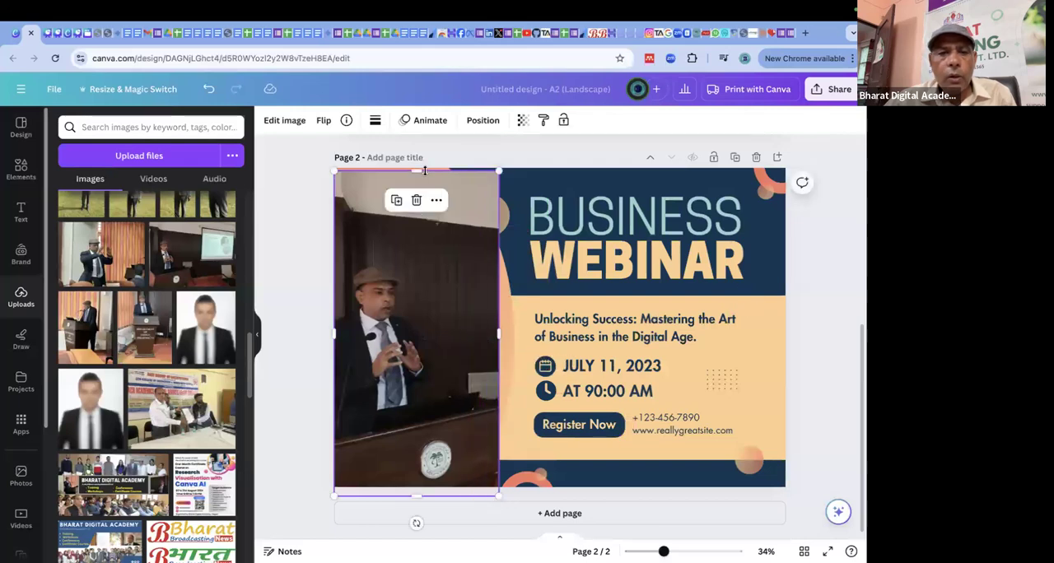
drag(418, 167, 429, 86)
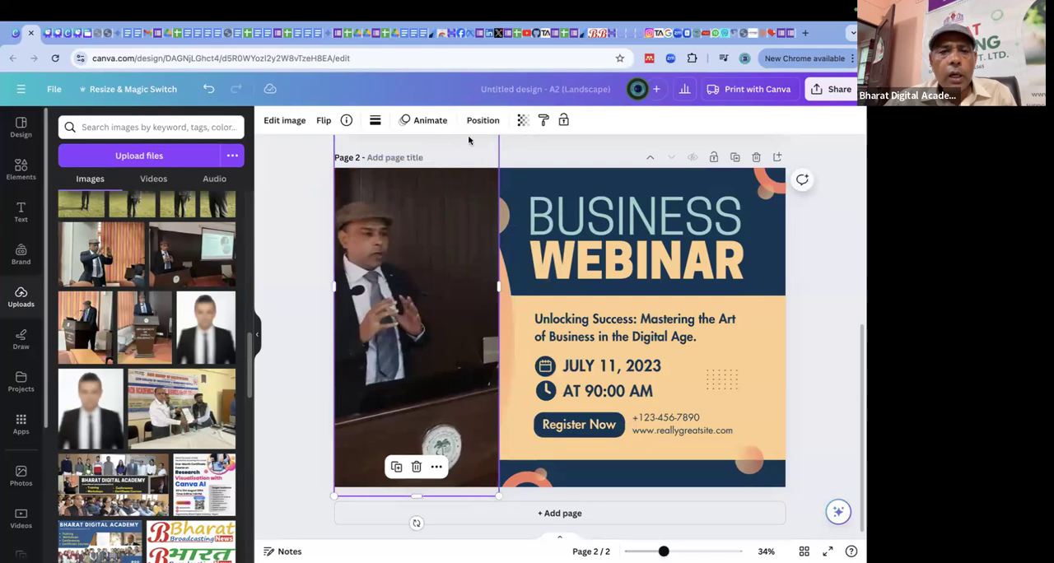
Remove the podium photo's background with BG Remover, and shift the cutout slightly right while widening its crop on both sides.
click(287, 120)
click(89, 194)
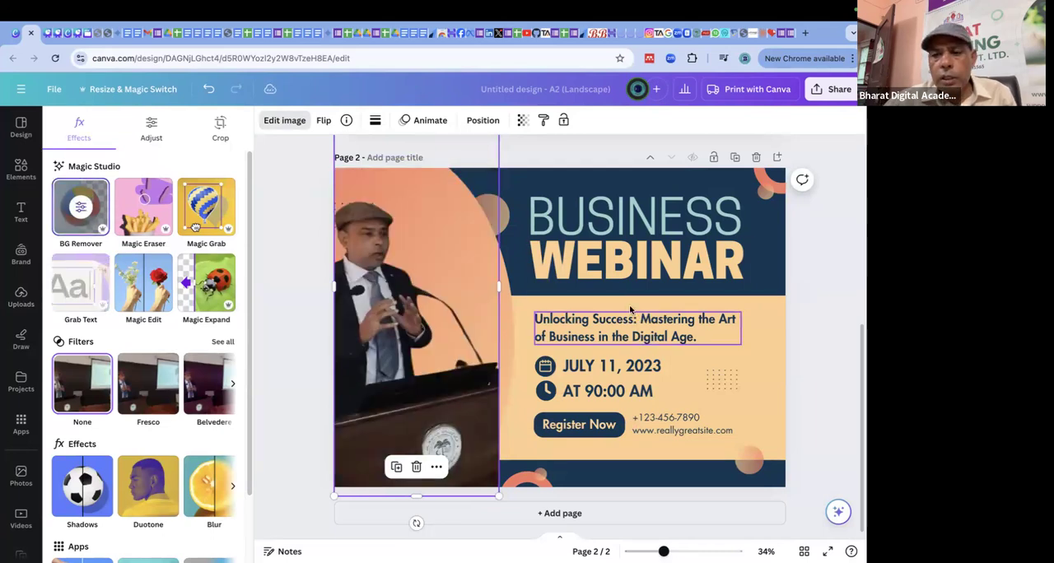
drag(500, 283, 521, 286)
click(284, 280)
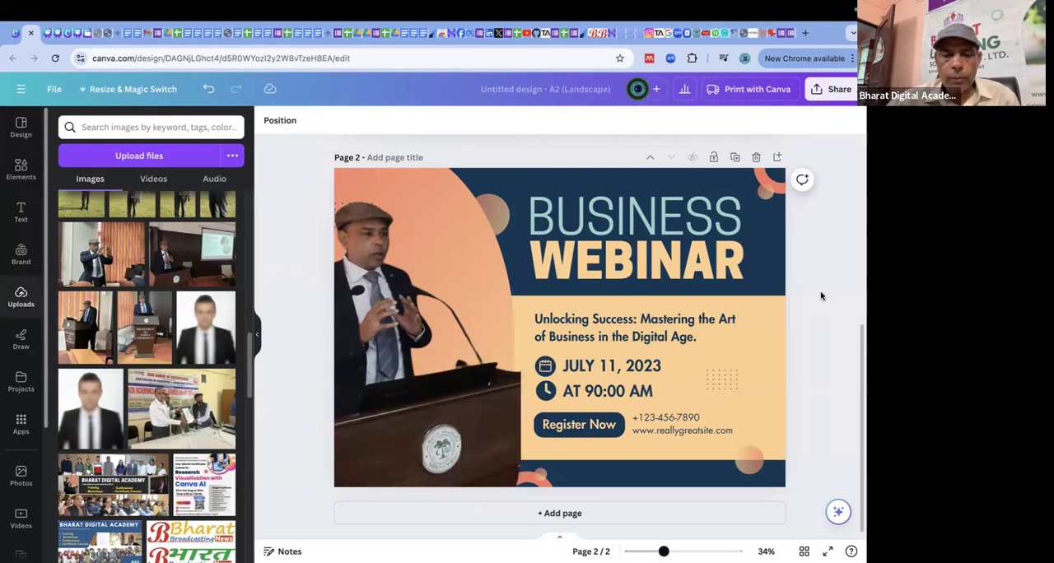
drag(410, 275, 425, 275)
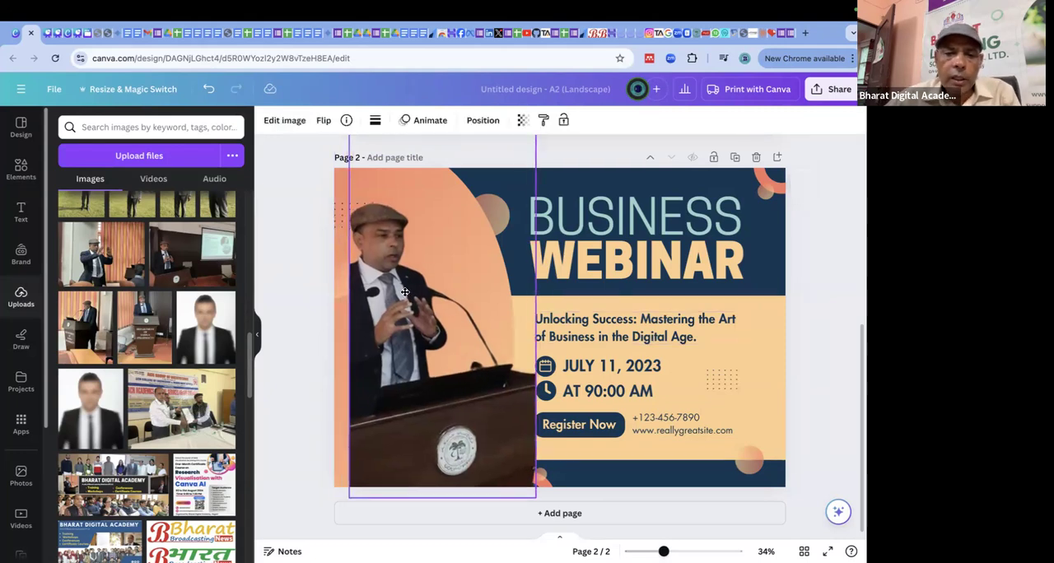
drag(352, 292, 330, 291)
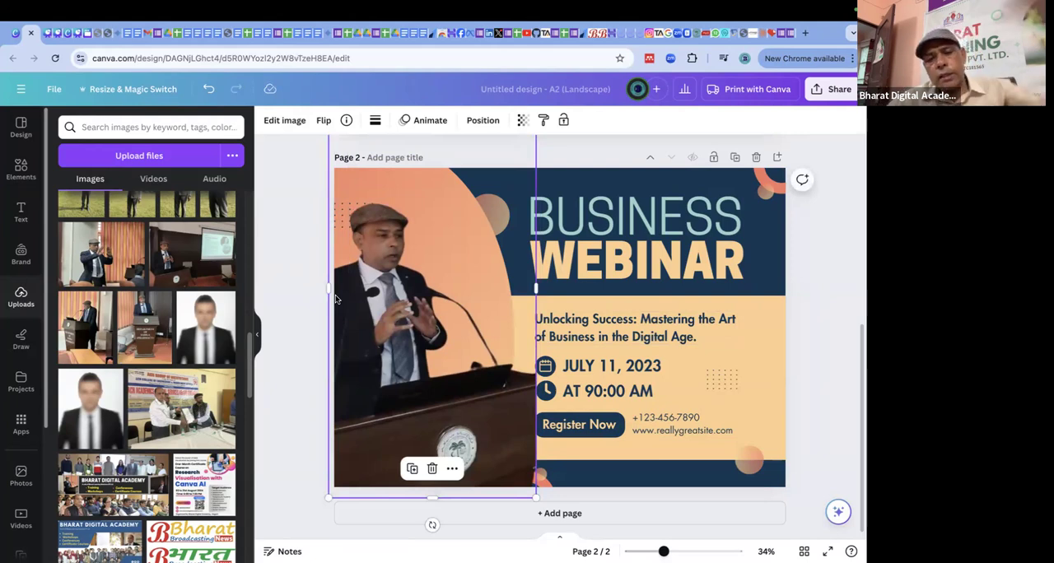
Crop the podium off the bottom of the speaker cutout, move it lower on the poster, and trim the empty area above his cap.
click(832, 319)
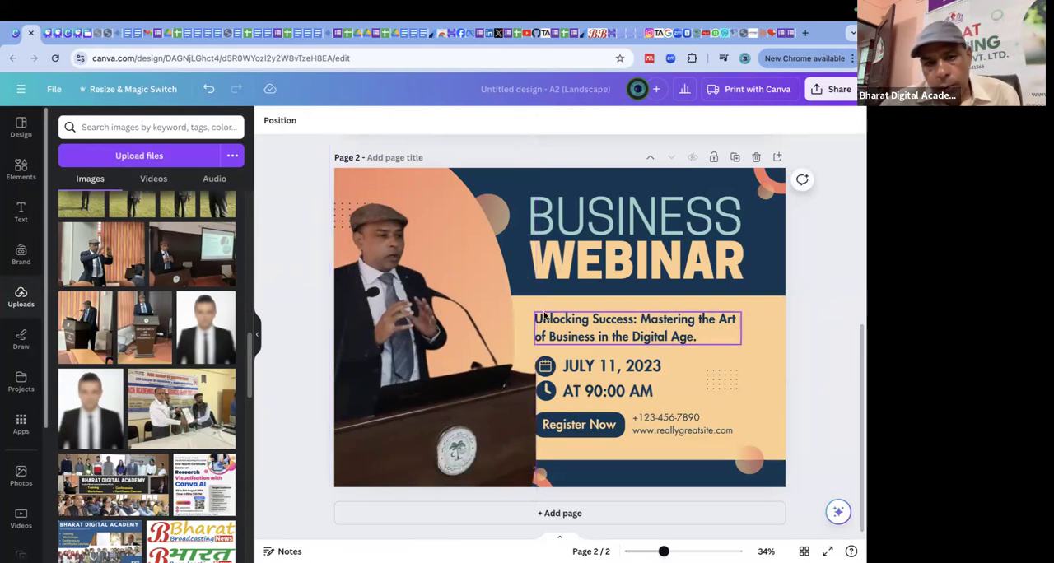
click(509, 300)
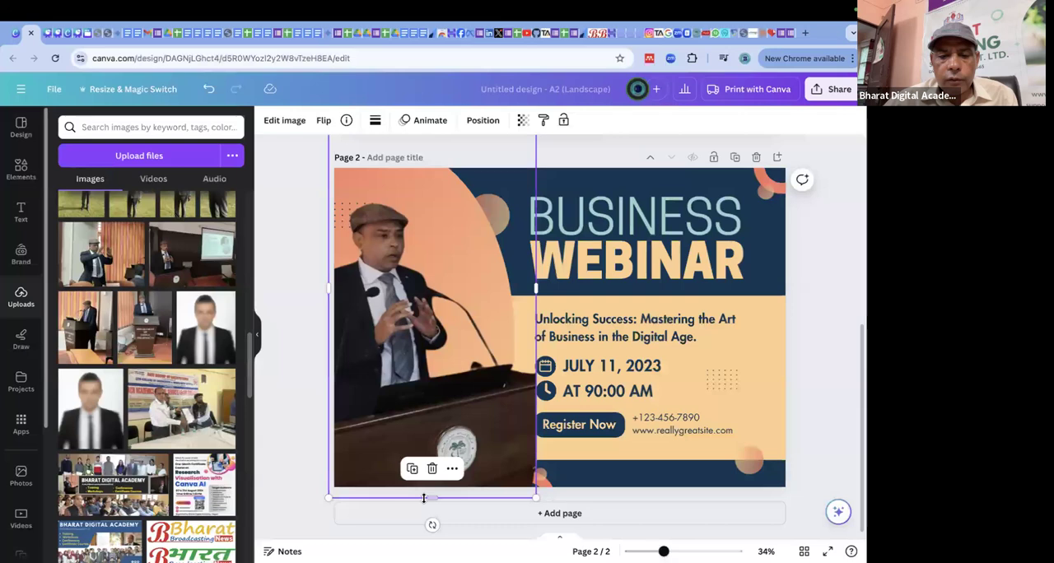
drag(432, 498, 431, 367)
drag(452, 306, 456, 375)
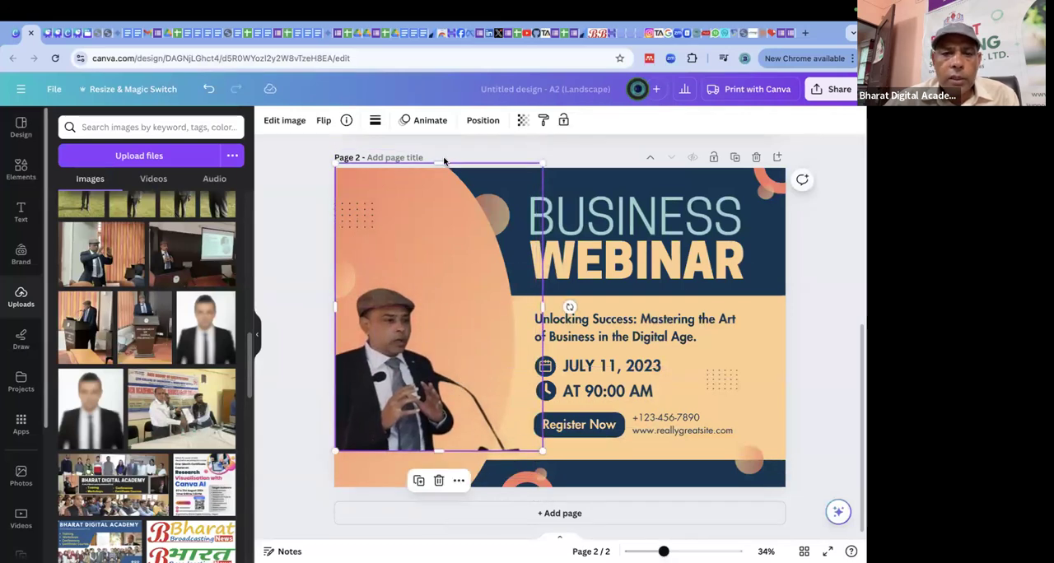
drag(440, 159, 454, 267)
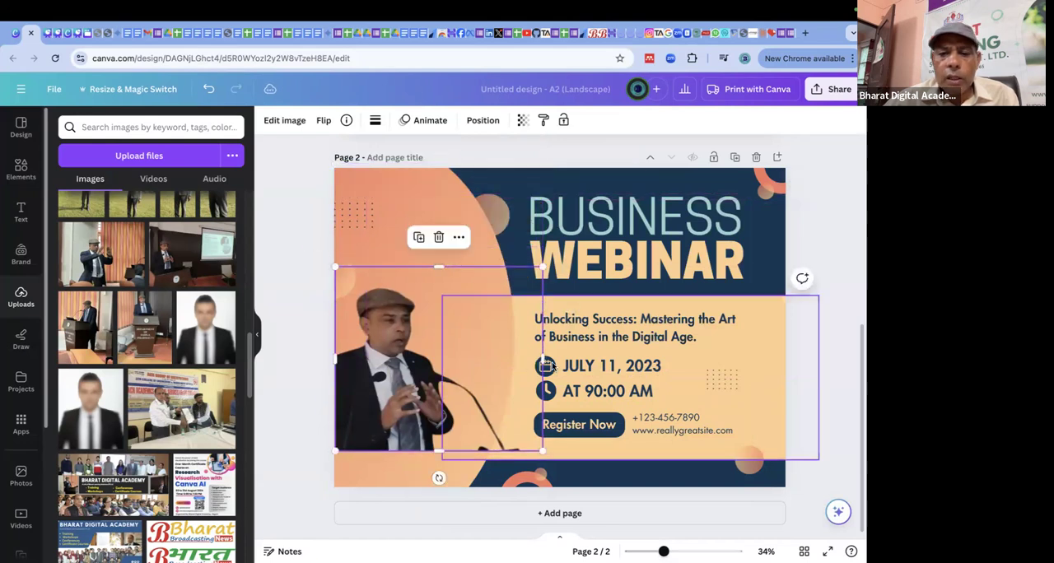
Crop the speaker cutout's right side and enlarge it to stand on the poster's lower blue band beside the webinar text.
drag(543, 363, 462, 361)
drag(456, 322, 453, 266)
drag(462, 351, 535, 459)
click(840, 274)
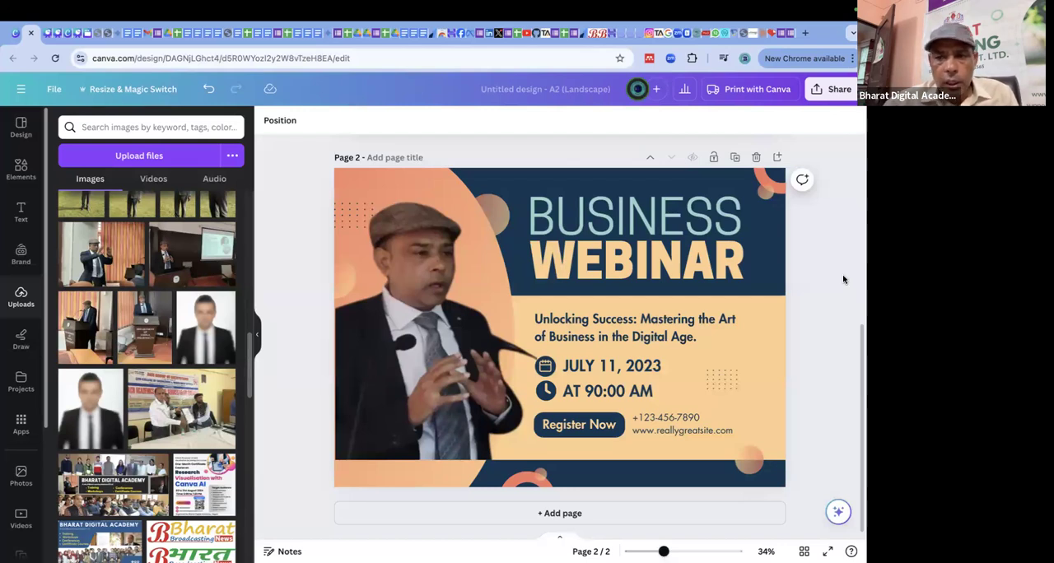
Add the uploaded award ceremony photo to page 1 and enlarge it to cover the whole page.
scroll(571, 290, up, 5)
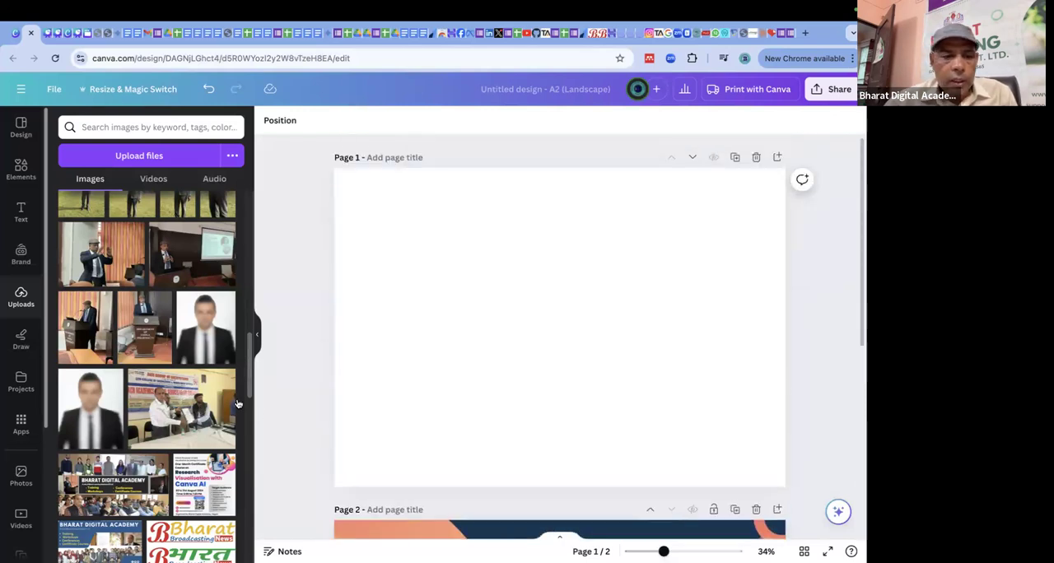
click(233, 404)
drag(618, 362, 547, 306)
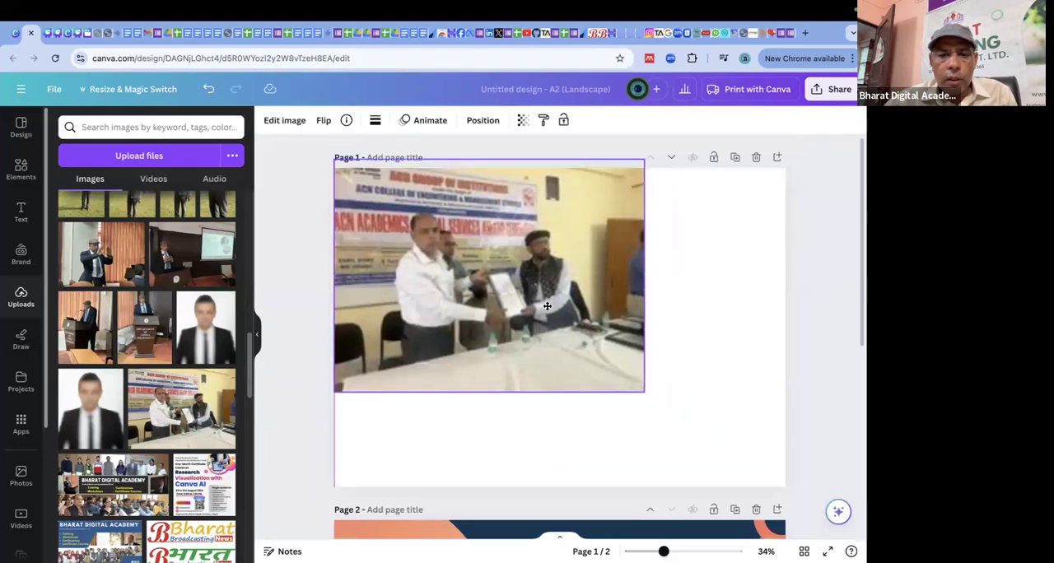
drag(645, 394, 839, 531)
drag(689, 375, 674, 369)
Remove the award photo's background with BG Remover and crop the empty strip off the cutout's upper edge.
click(284, 121)
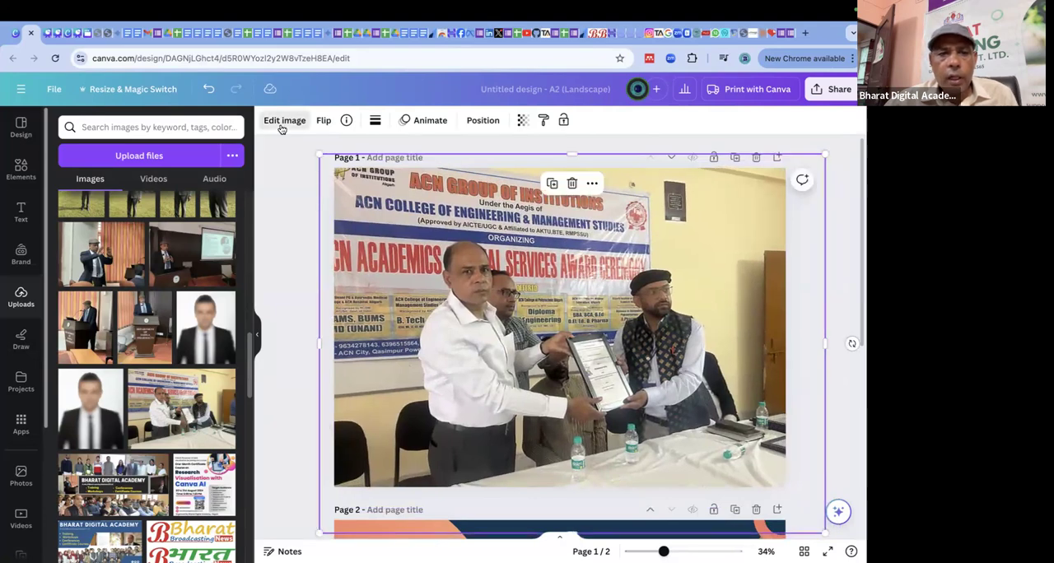
click(65, 198)
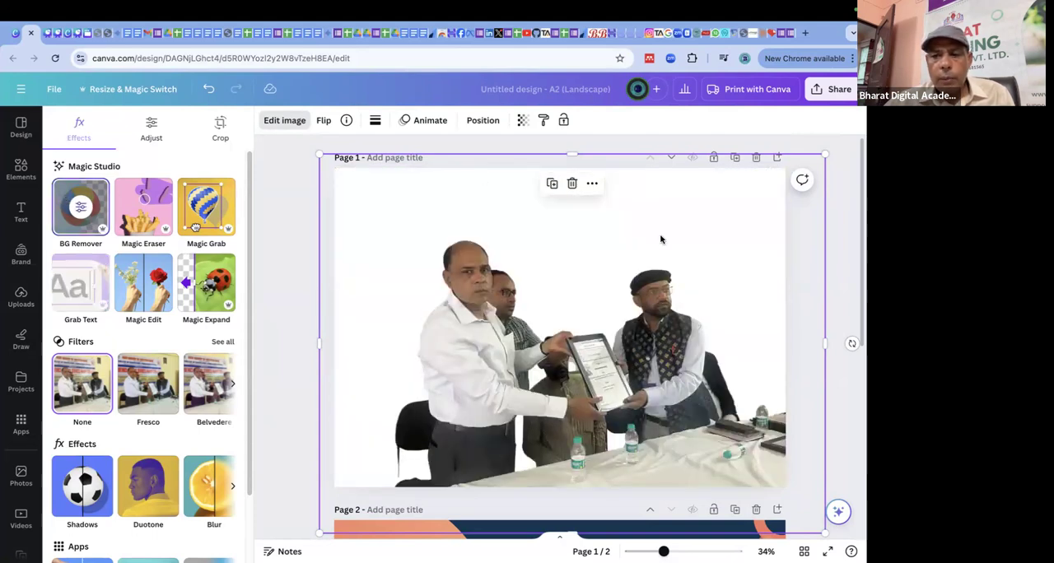
click(849, 269)
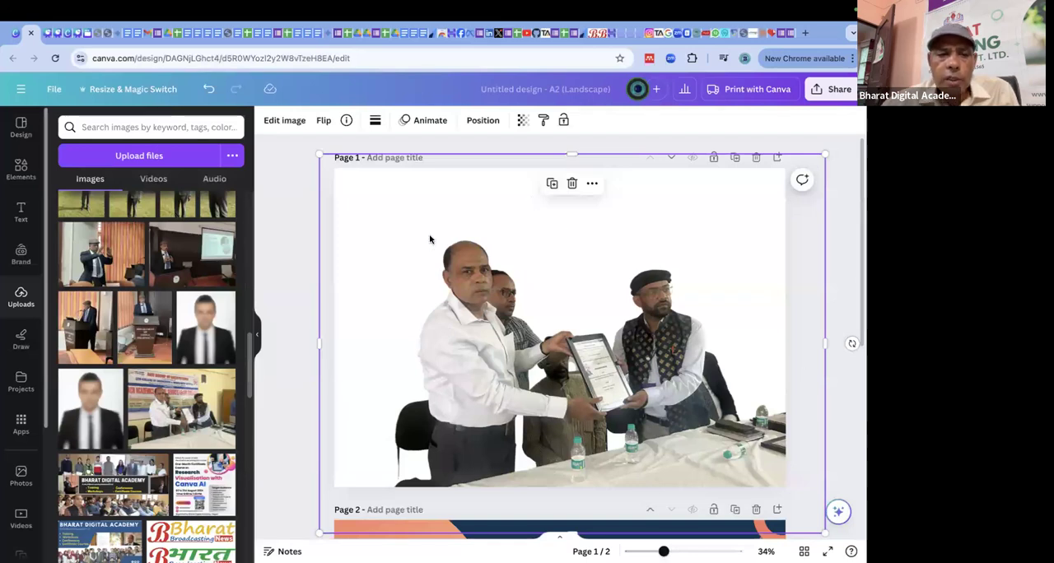
click(278, 205)
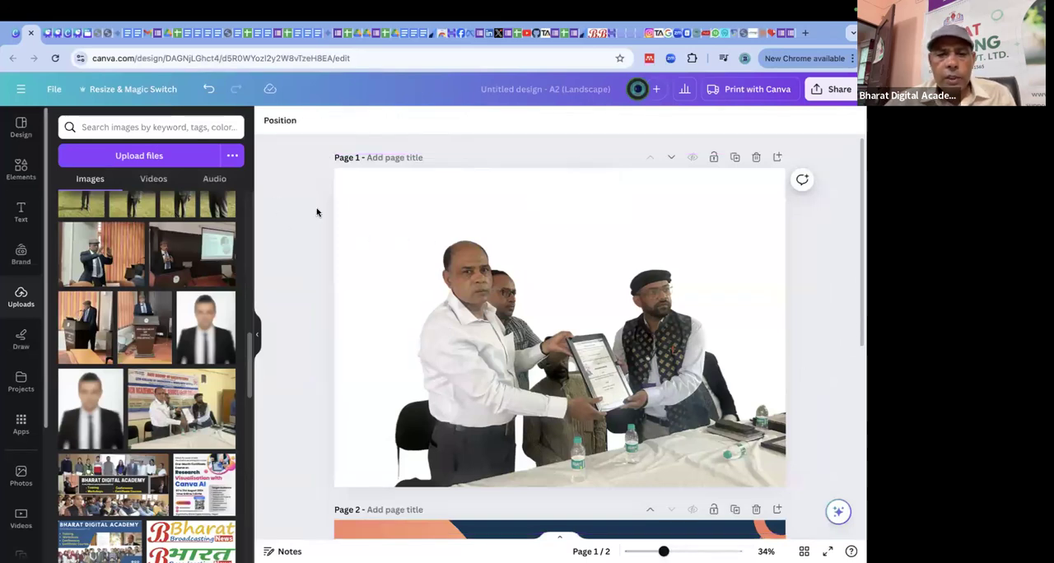
click(540, 202)
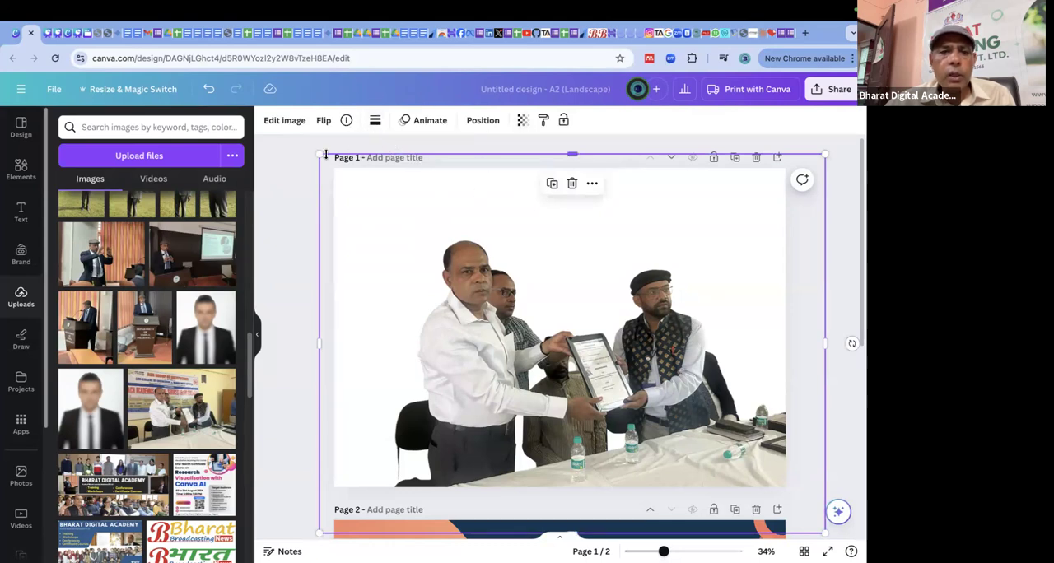
drag(565, 150, 565, 188)
click(563, 176)
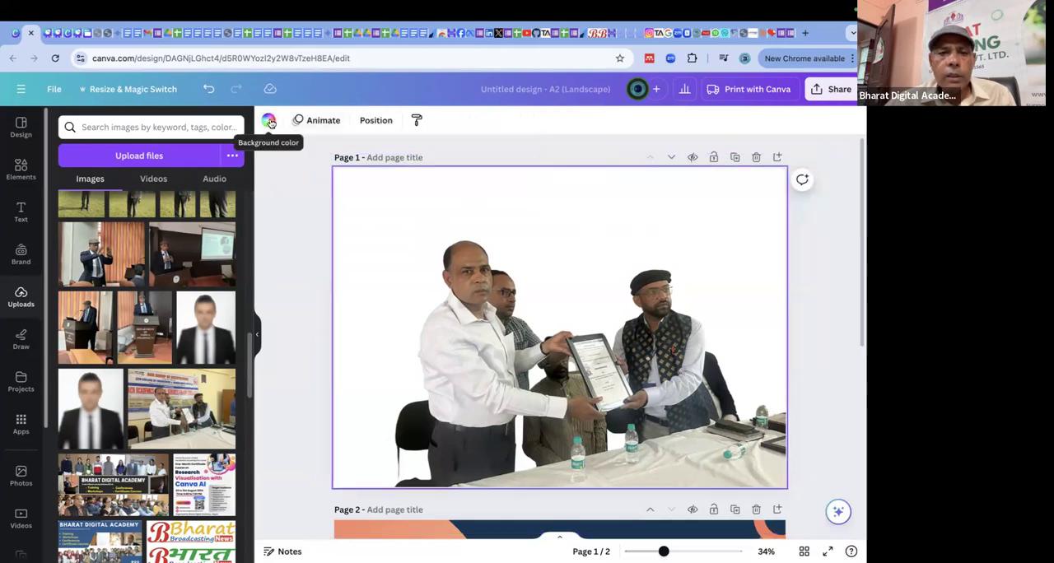
Try the orange gradient and the pale teal from the document colors as page 1's background.
click(268, 121)
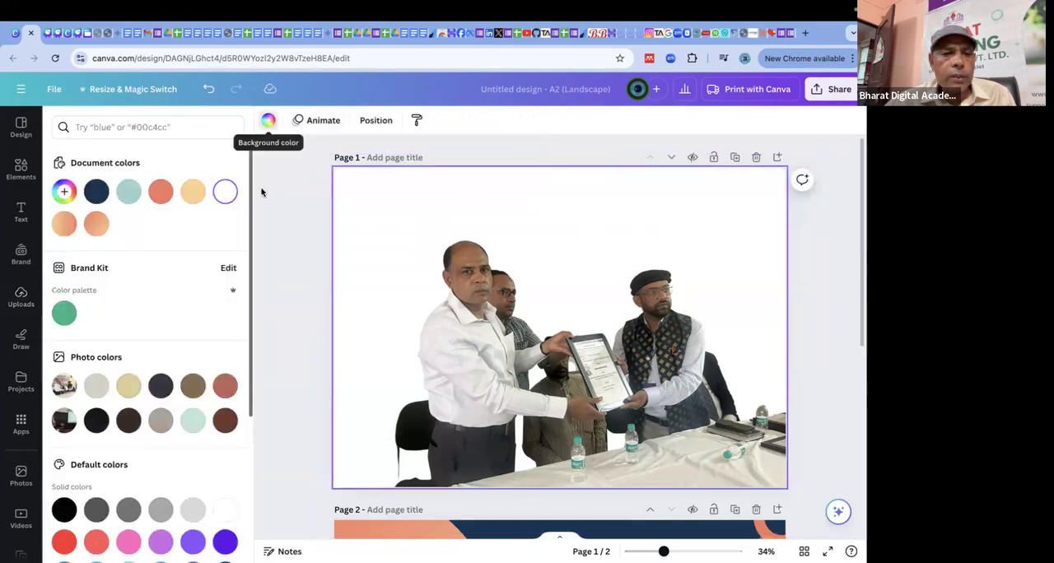
click(66, 224)
click(131, 195)
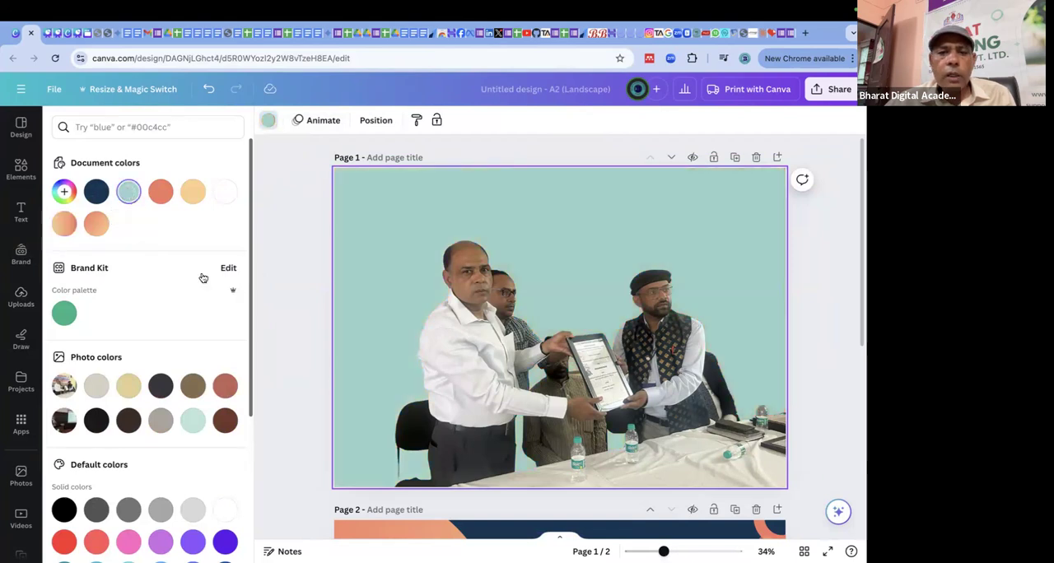
Try the grey-to-white, black-to-blue, purple-to-cyan and cyan-to-blue default gradients as page 1's background.
scroll(432, 299, down, 1)
scroll(138, 306, down, 5)
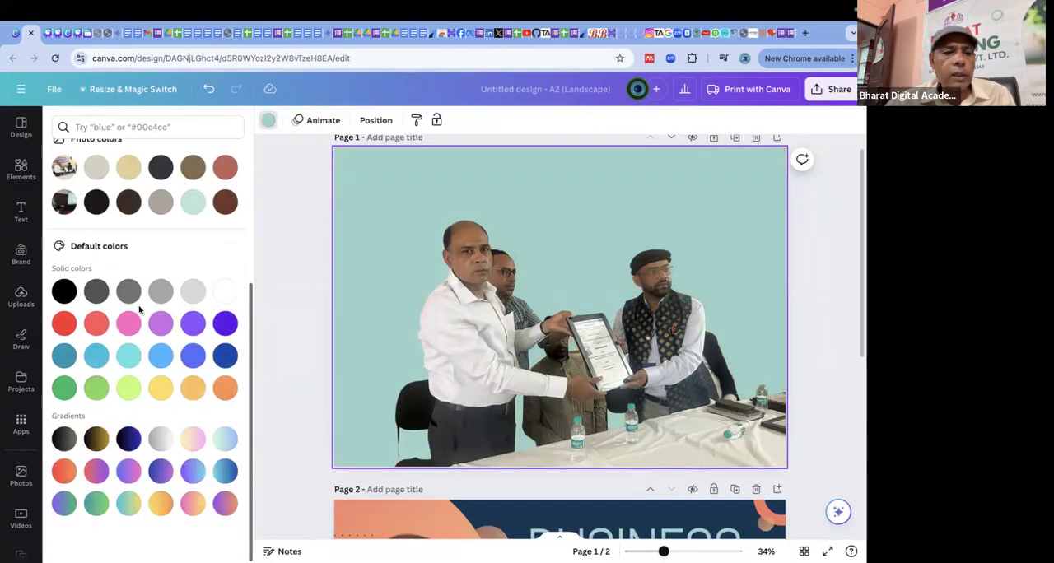
click(161, 436)
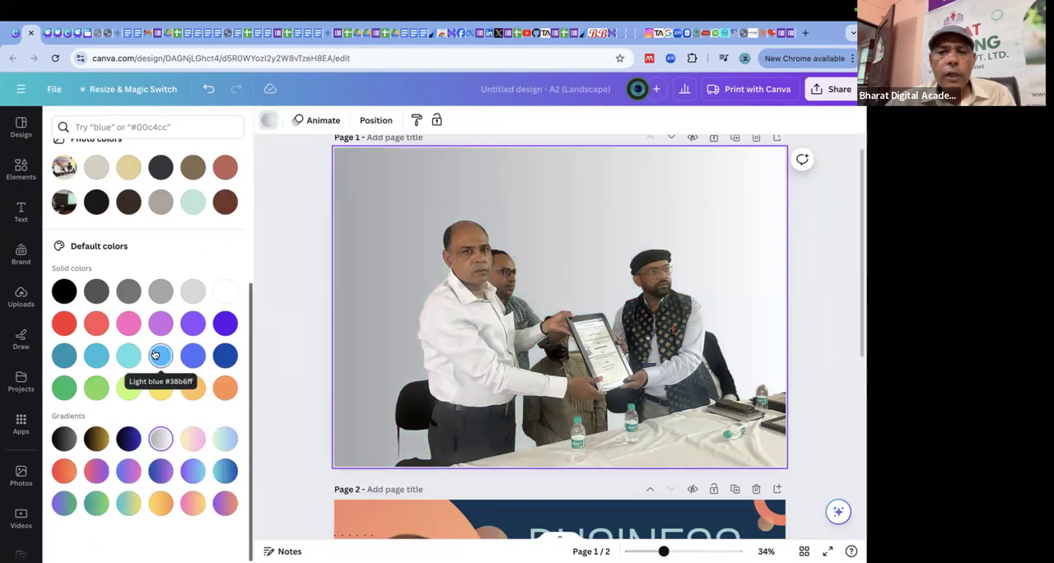
click(130, 439)
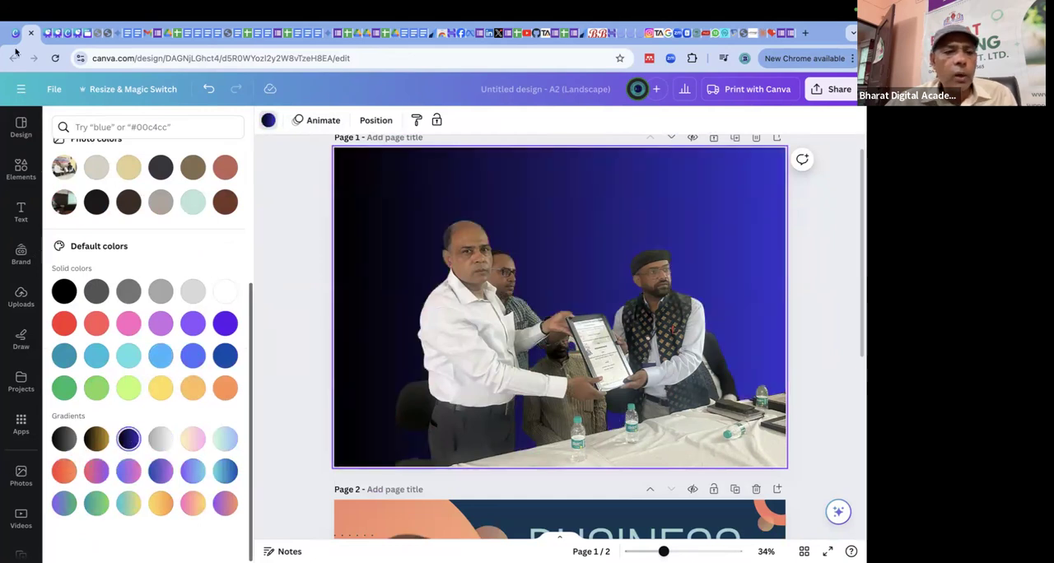
click(194, 476)
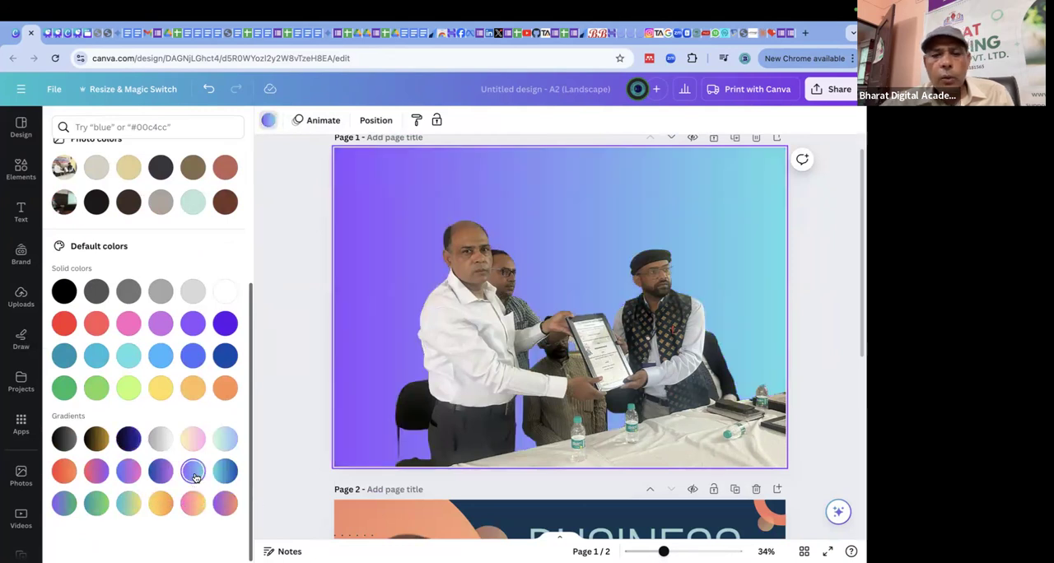
click(225, 470)
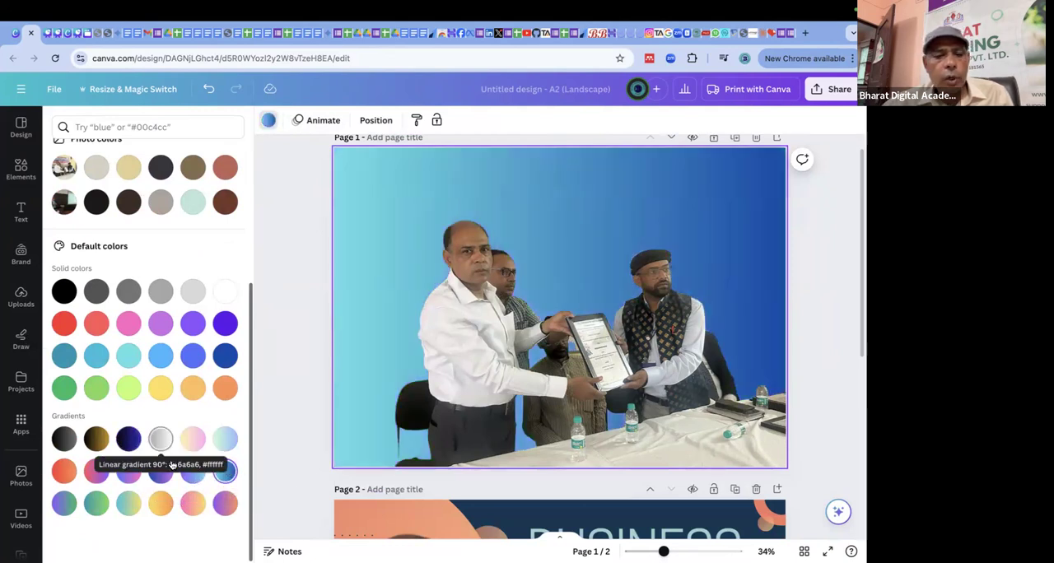
Try the last row of default gradients on page 1's background, including purple-to-green, blue-to-green and pink-to-yellow.
click(64, 504)
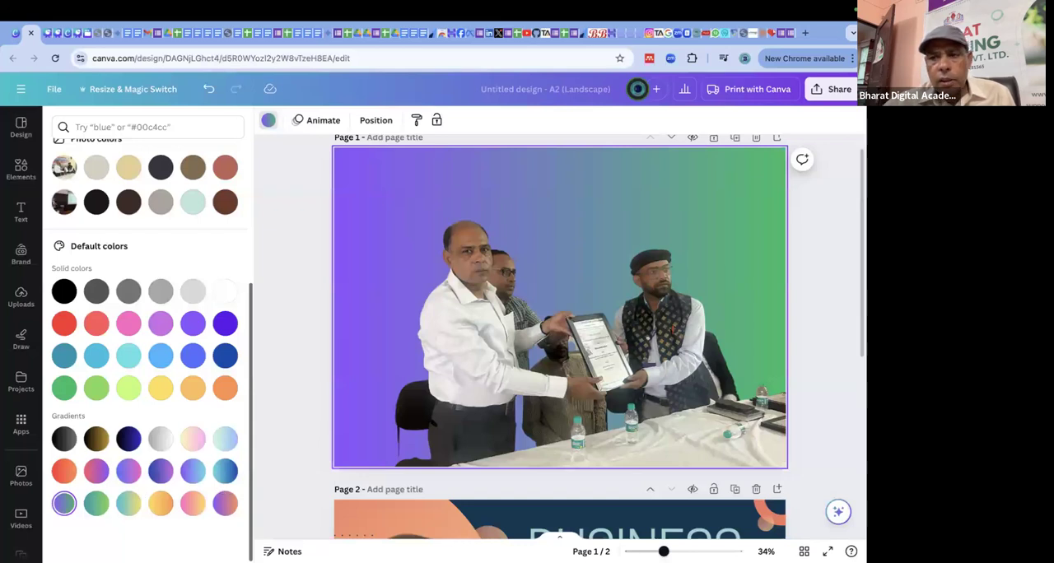
click(129, 503)
click(96, 503)
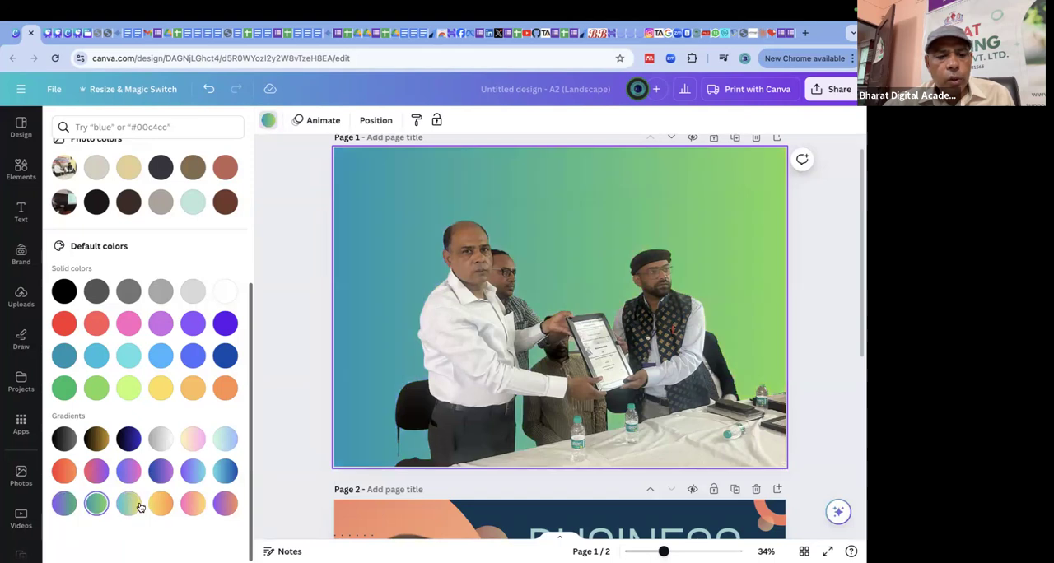
click(160, 504)
click(193, 502)
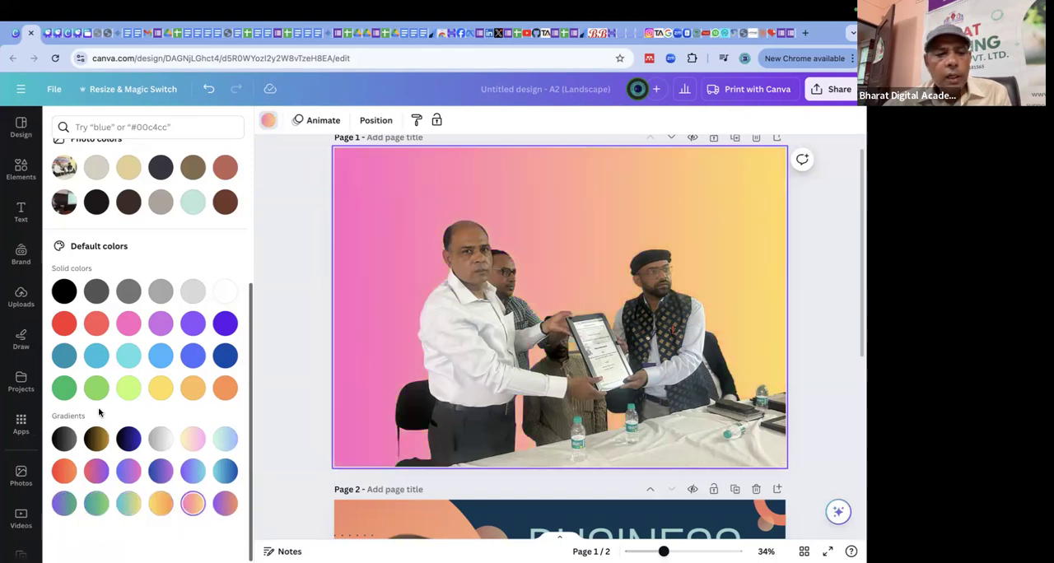
Try solid light blue #38b6ff behind the award cutout, and change page 1's background to the solid pale turquoise beside it.
click(162, 355)
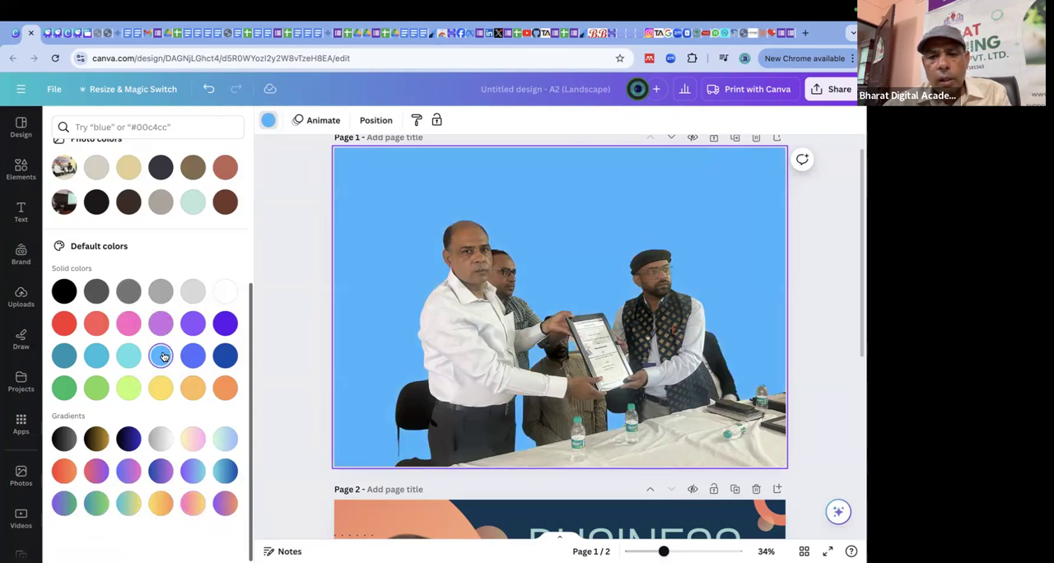
click(122, 356)
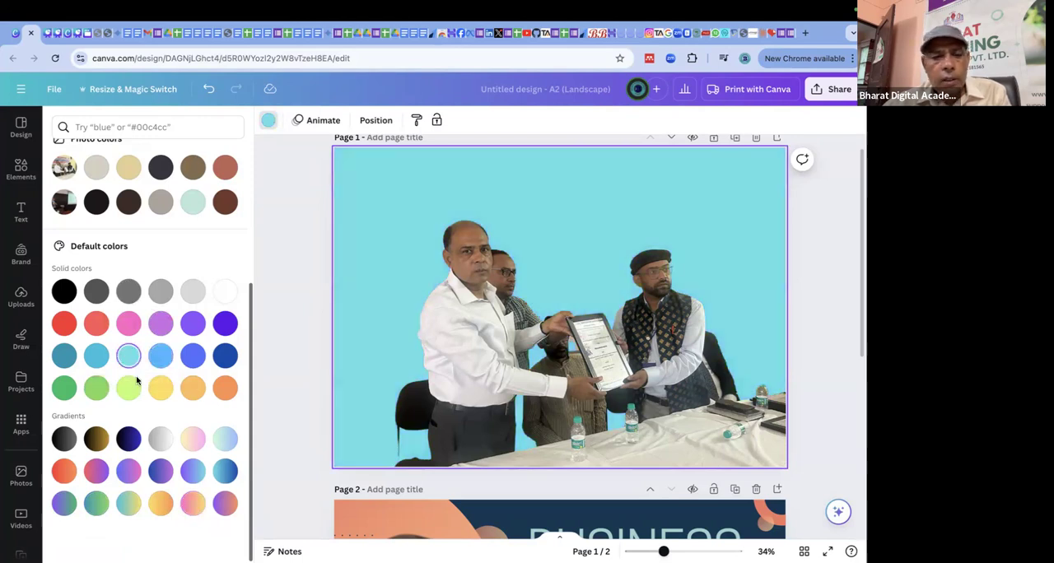
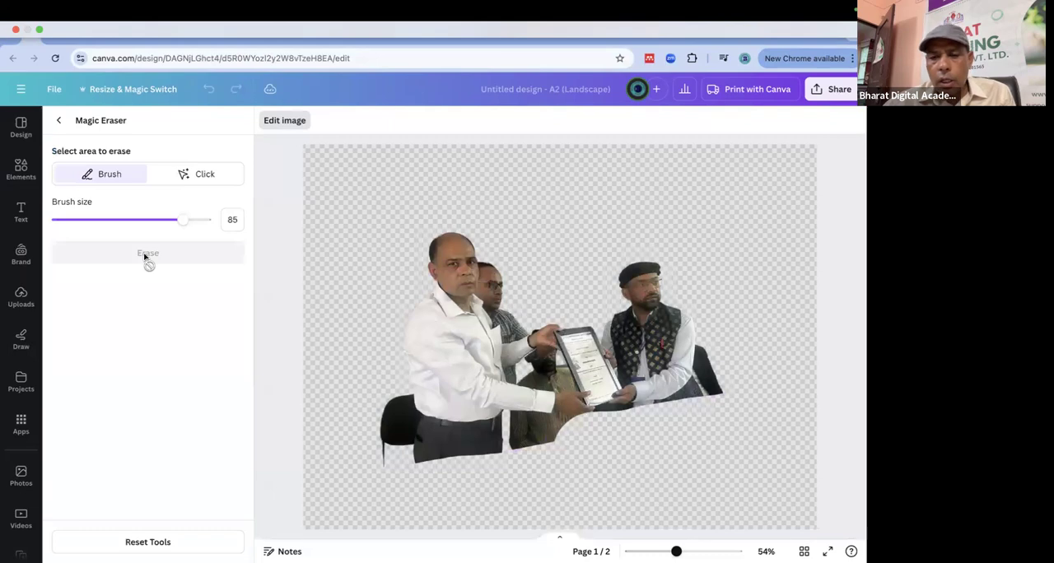
Erase the upper body of the man standing behind the white-shirted presenter using Magic Eraser's Click selection.
click(195, 179)
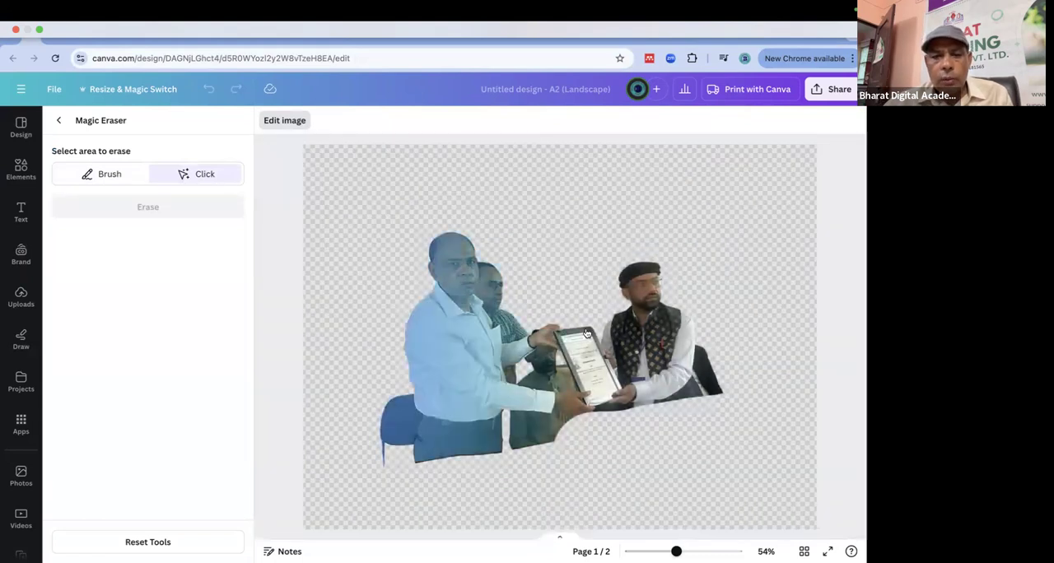
click(497, 281)
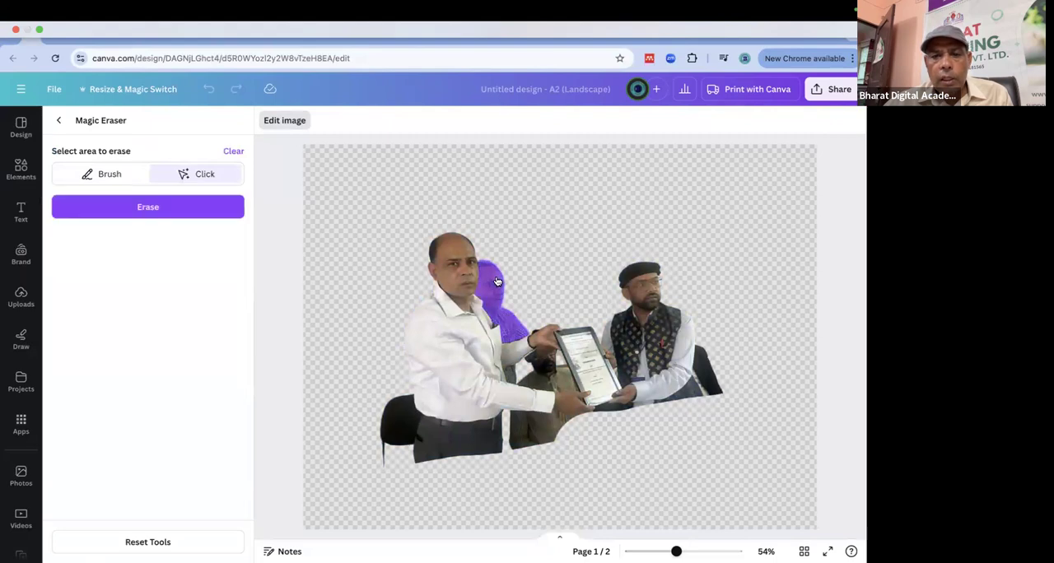
click(143, 210)
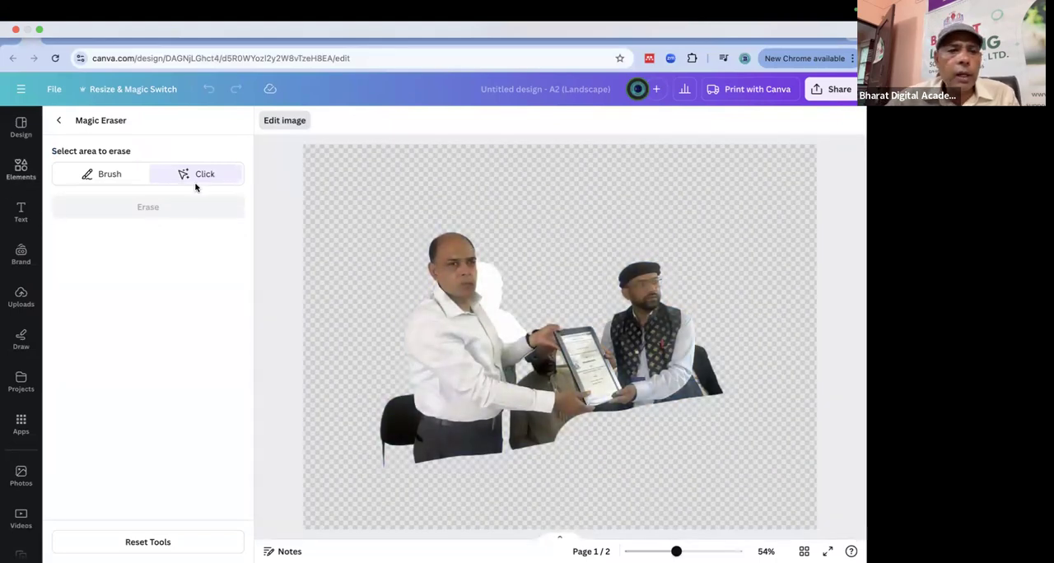
Erase the leftover figure beneath the presenter's arms and the trouser area below them, and return to the page.
click(550, 380)
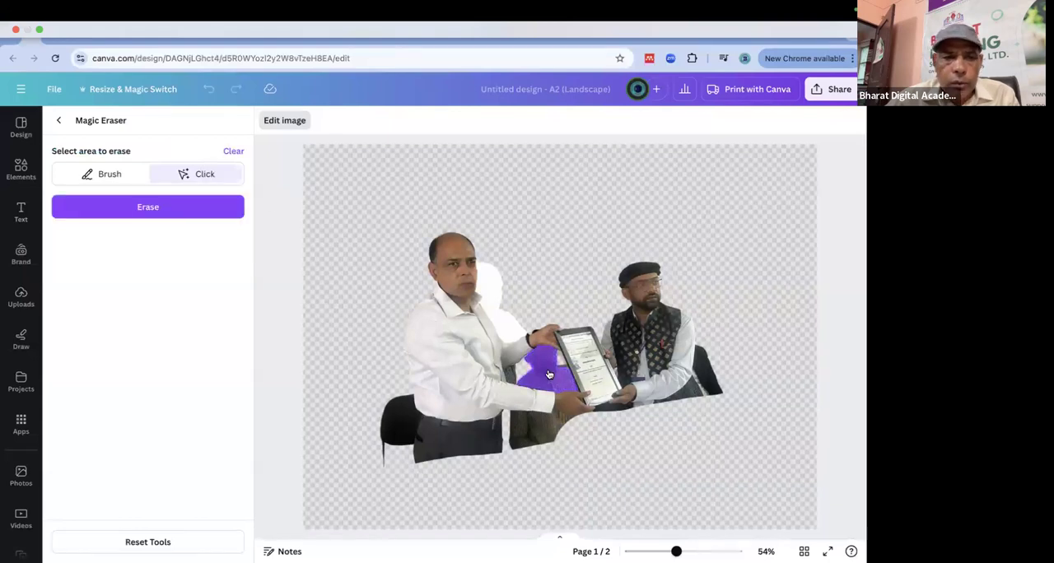
click(155, 206)
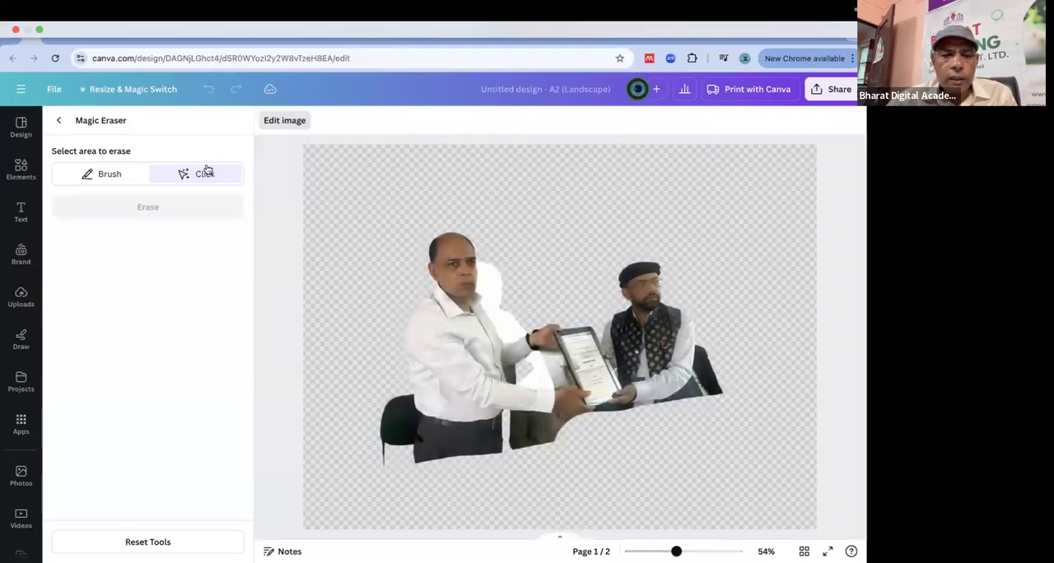
click(530, 434)
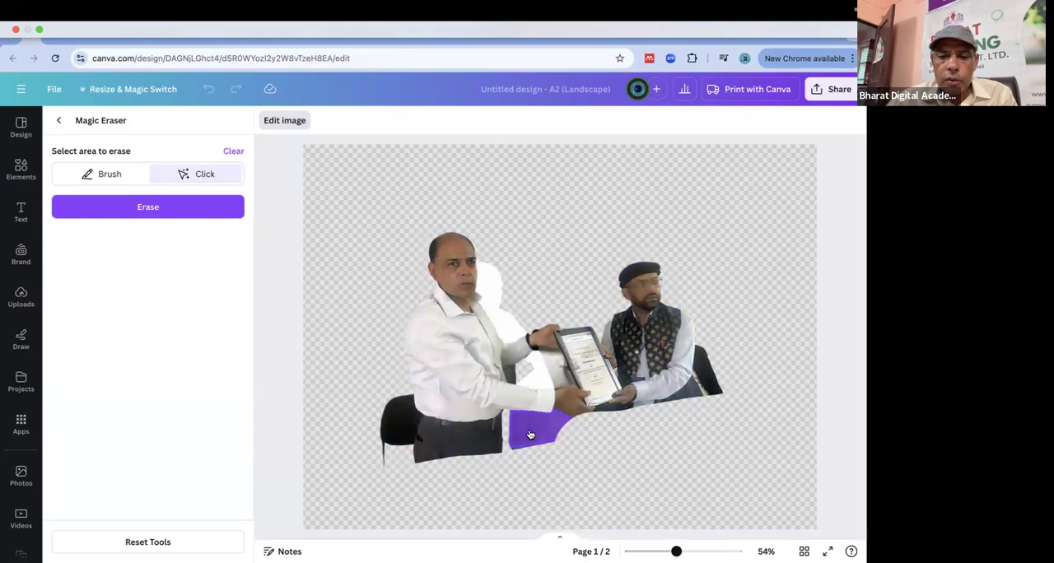
click(140, 206)
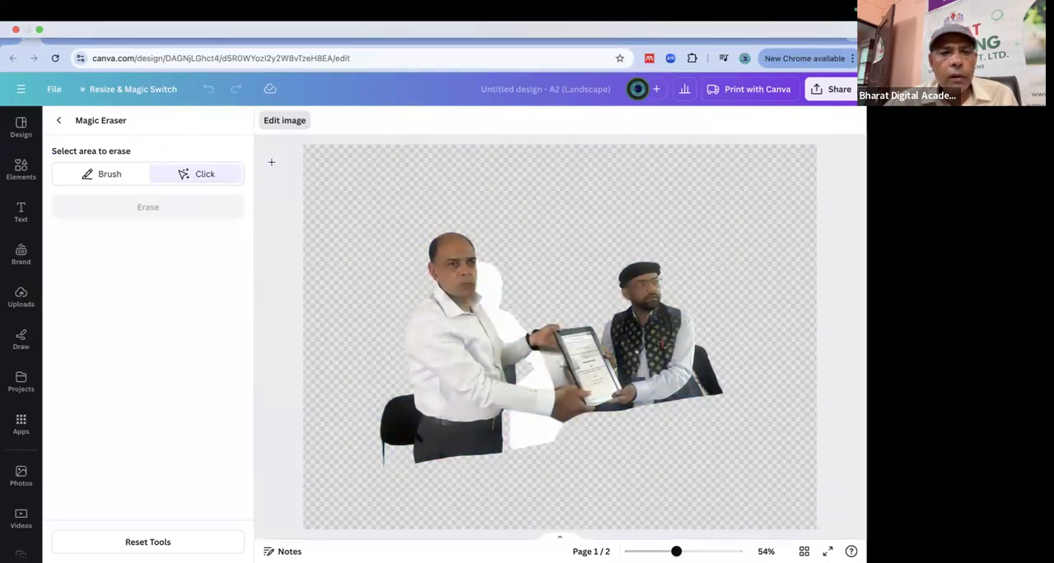
click(62, 122)
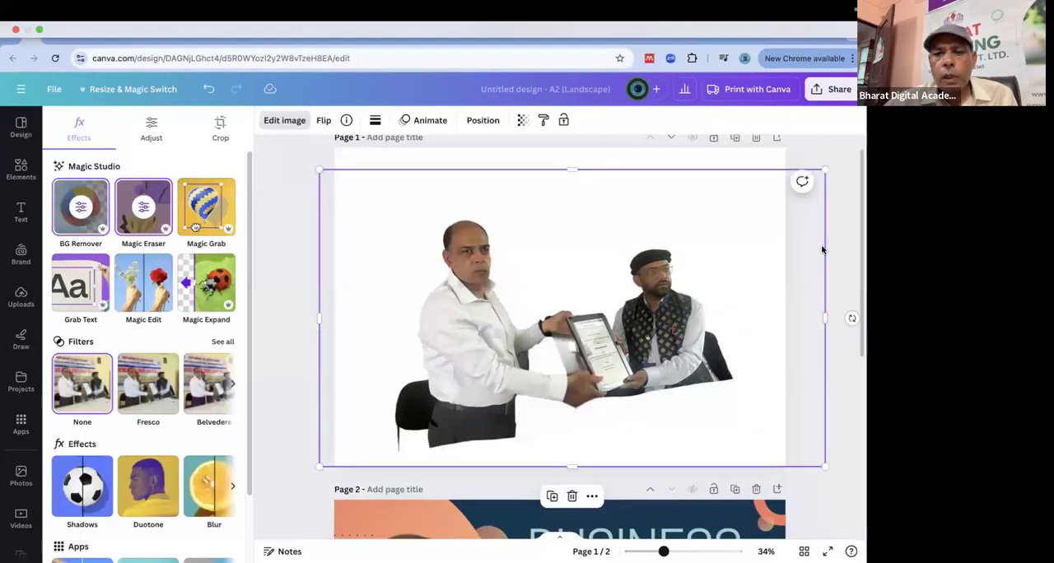
Reposition the award photo on page 1 and crop its right, left and top edges closer to the two men.
click(755, 324)
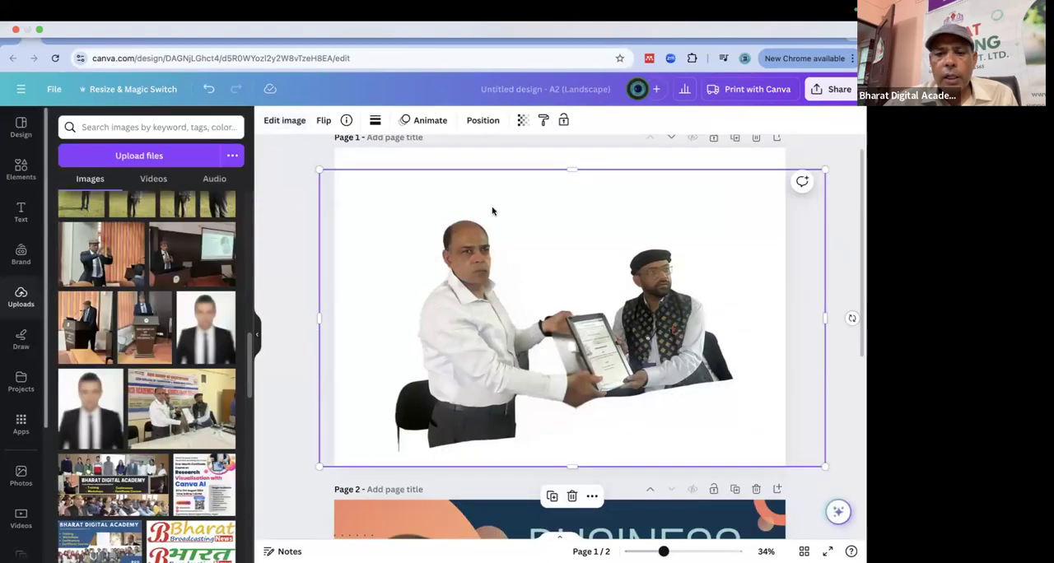
drag(600, 233, 698, 294)
drag(840, 296, 750, 298)
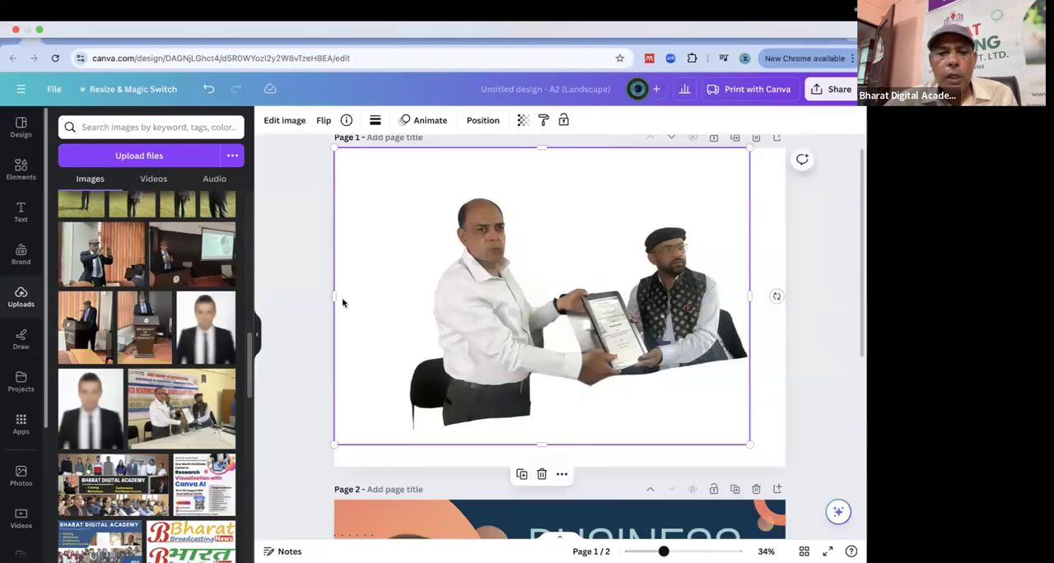
drag(332, 295, 383, 297)
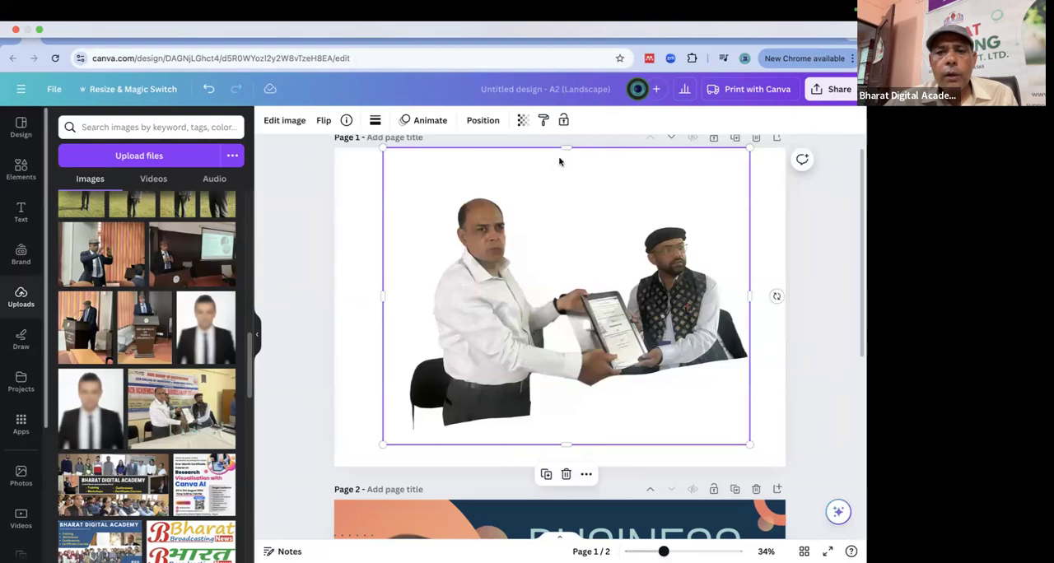
drag(573, 167, 568, 175)
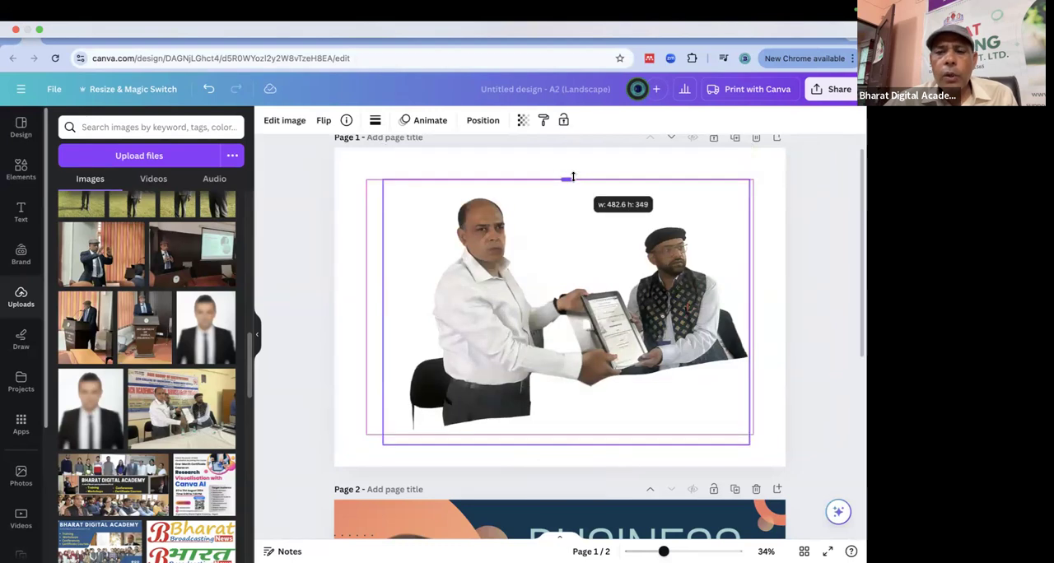
click(814, 282)
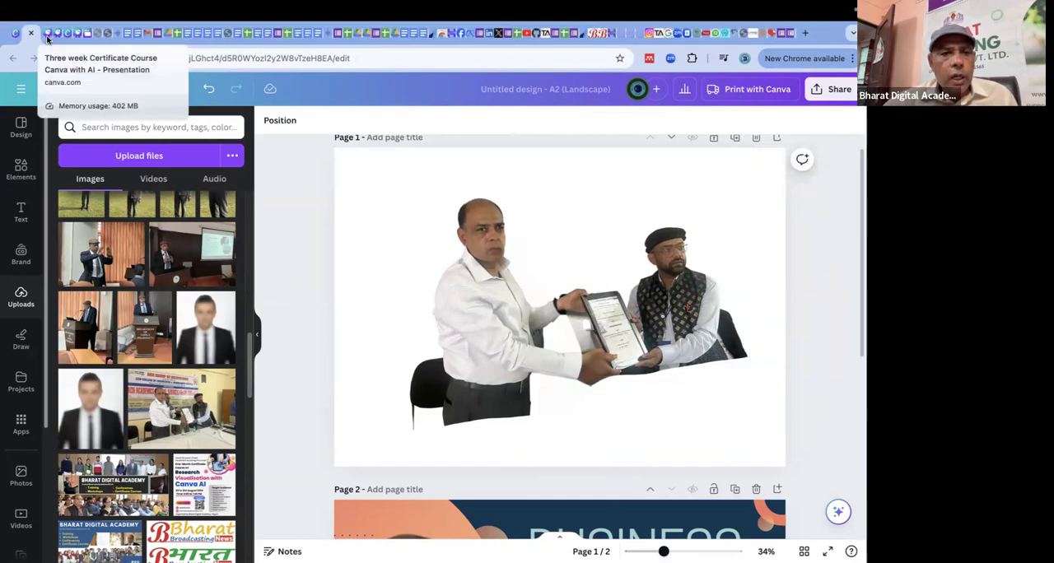
Review the Image Editing slide in the Canva course presentation, and view the award photo's Magic Studio editing options.
click(48, 34)
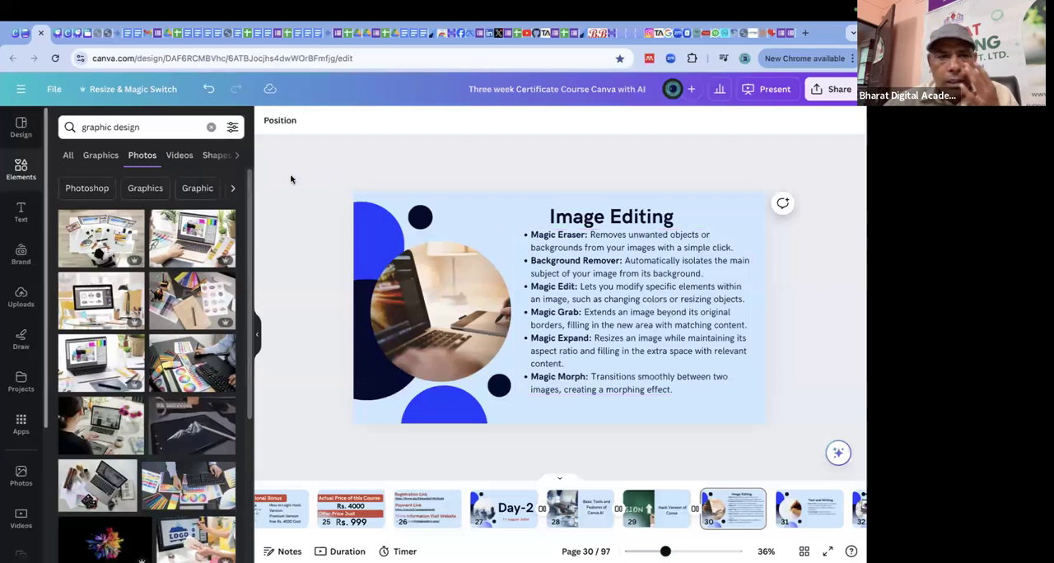
click(27, 33)
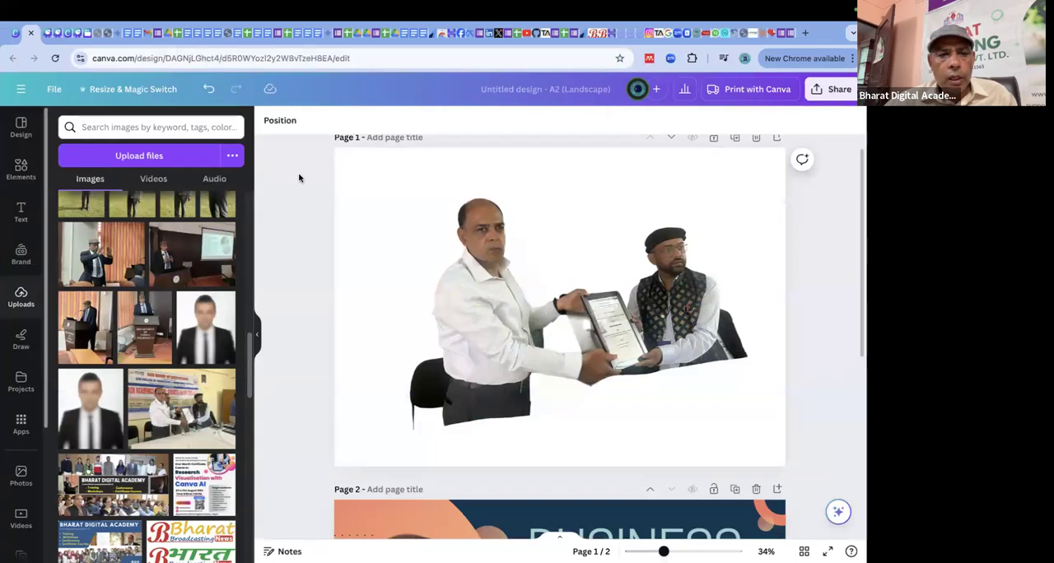
click(423, 206)
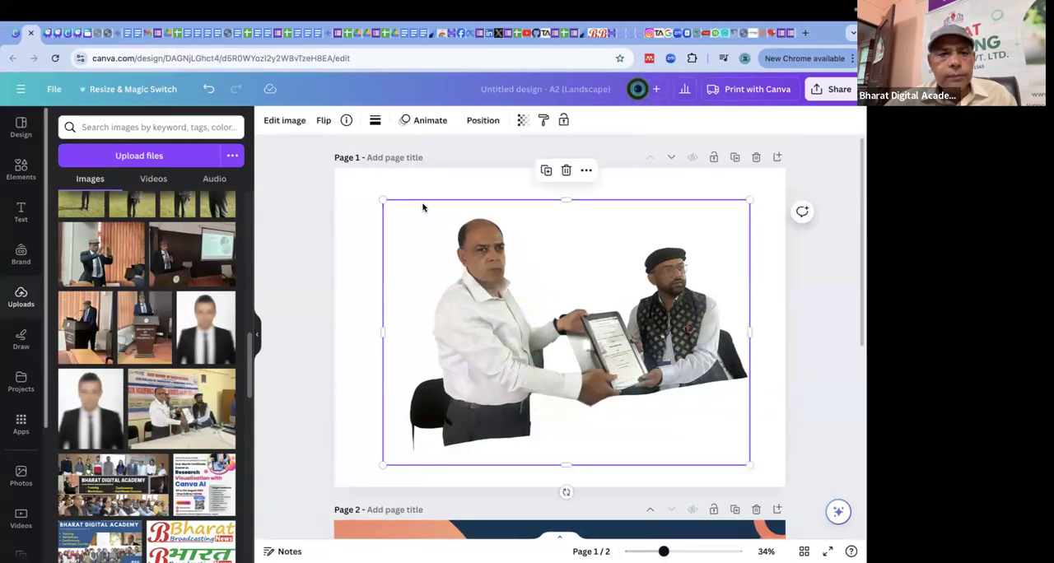
click(285, 120)
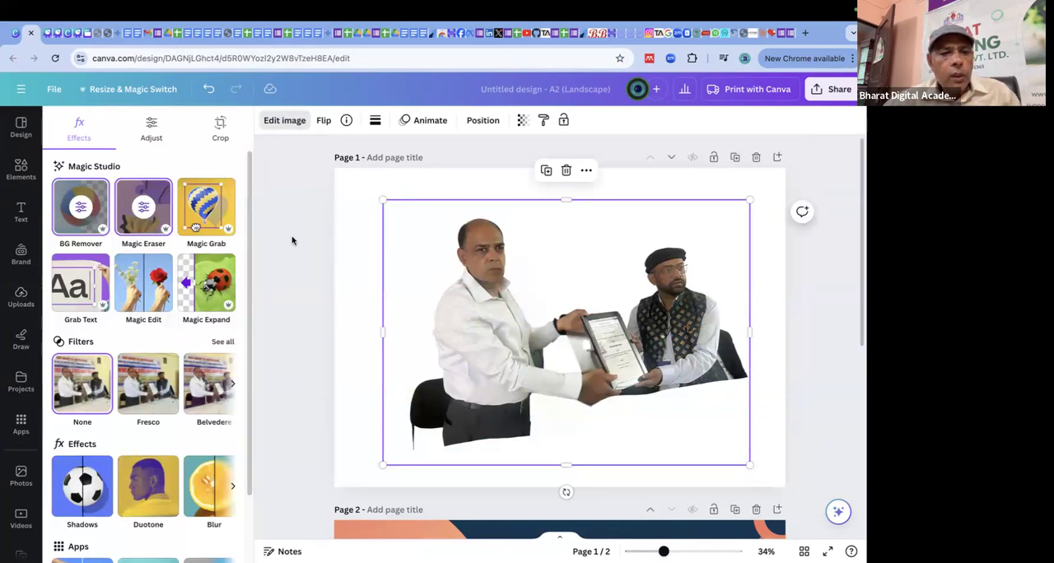
scroll(292, 239, down, 2)
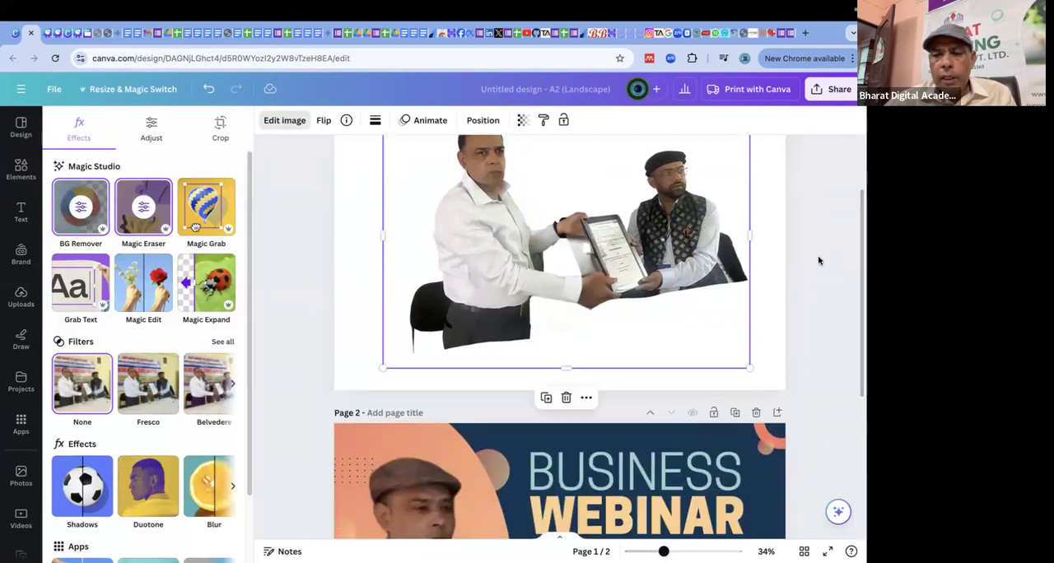
Delete page 2 with the Business Webinar poster and remove the award photo from page 1.
click(694, 241)
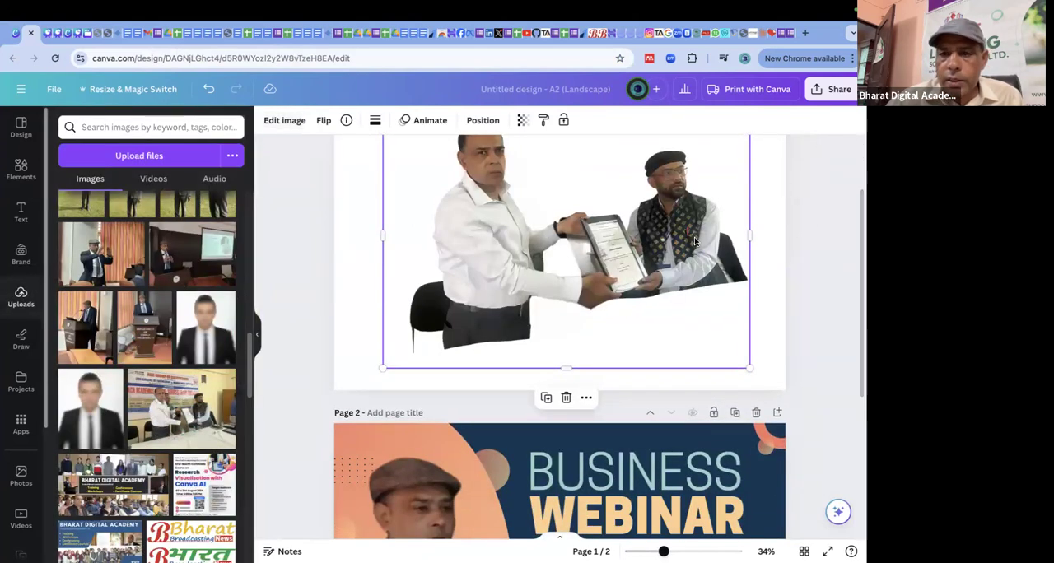
click(758, 412)
key(Delete)
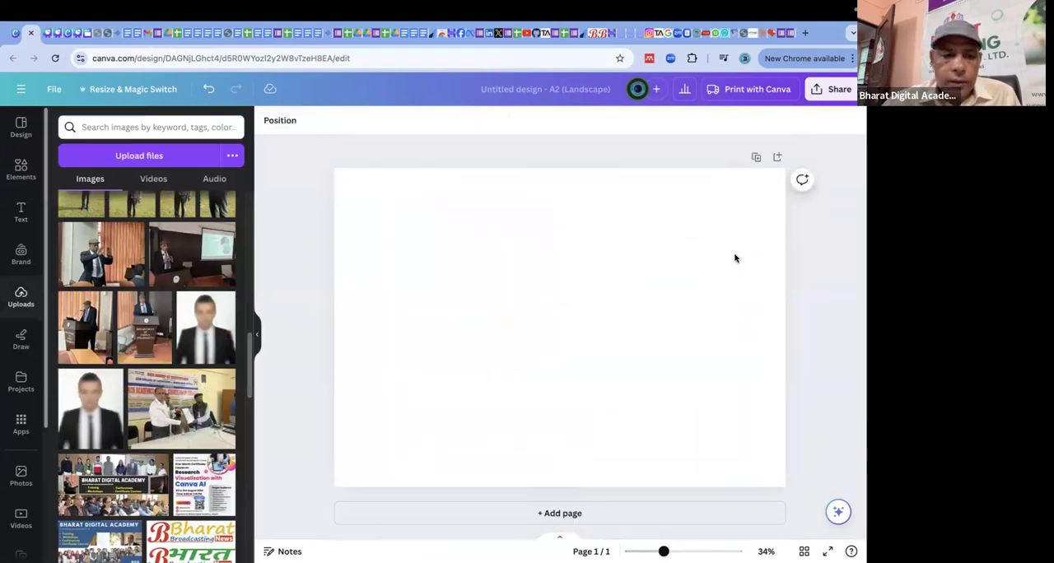
Add the uploaded photo of the speaker at the podium, removing the gesturing speaker photo placed beneath it.
click(115, 240)
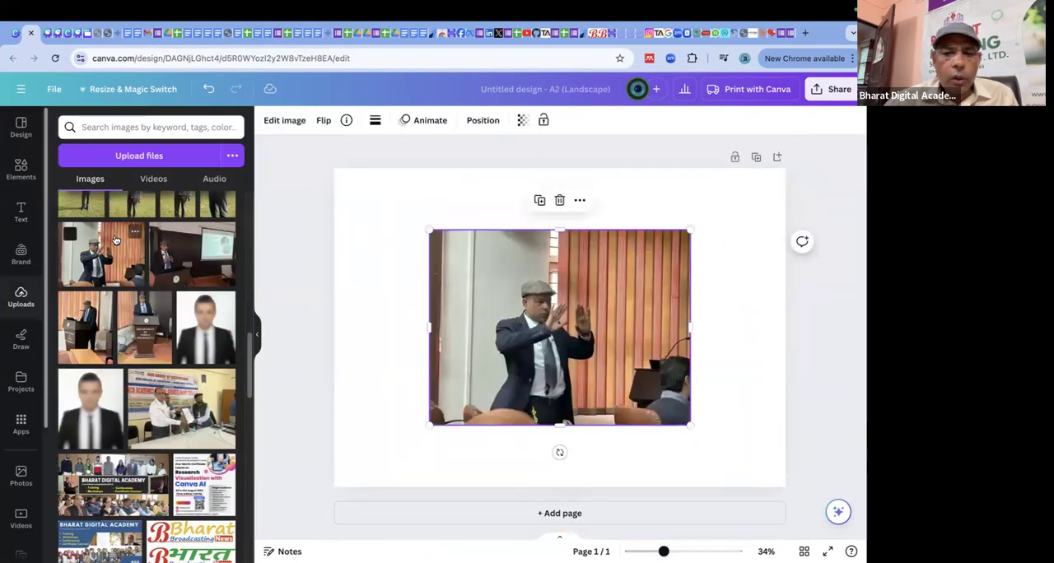
click(71, 303)
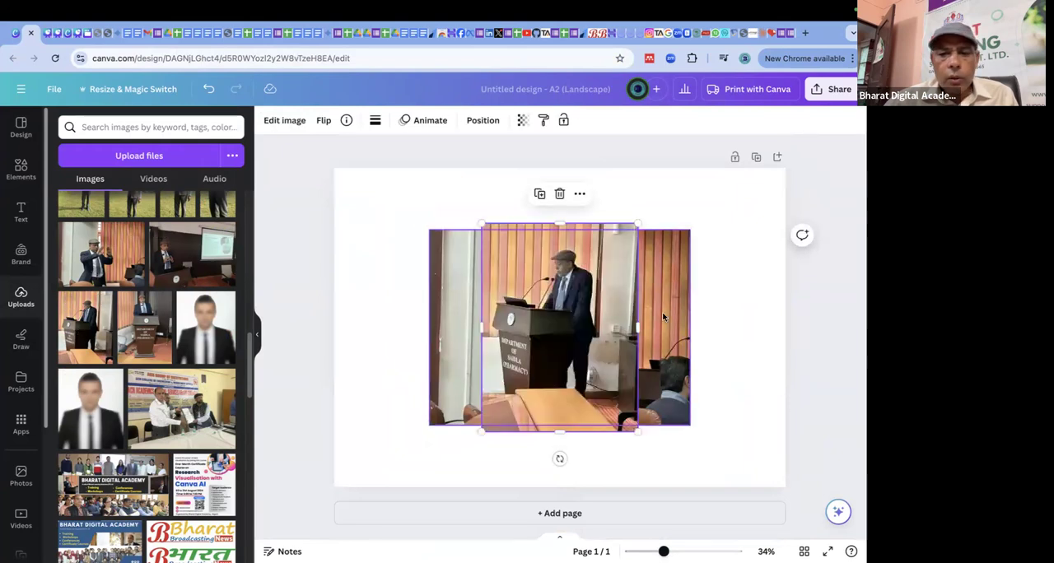
click(678, 284)
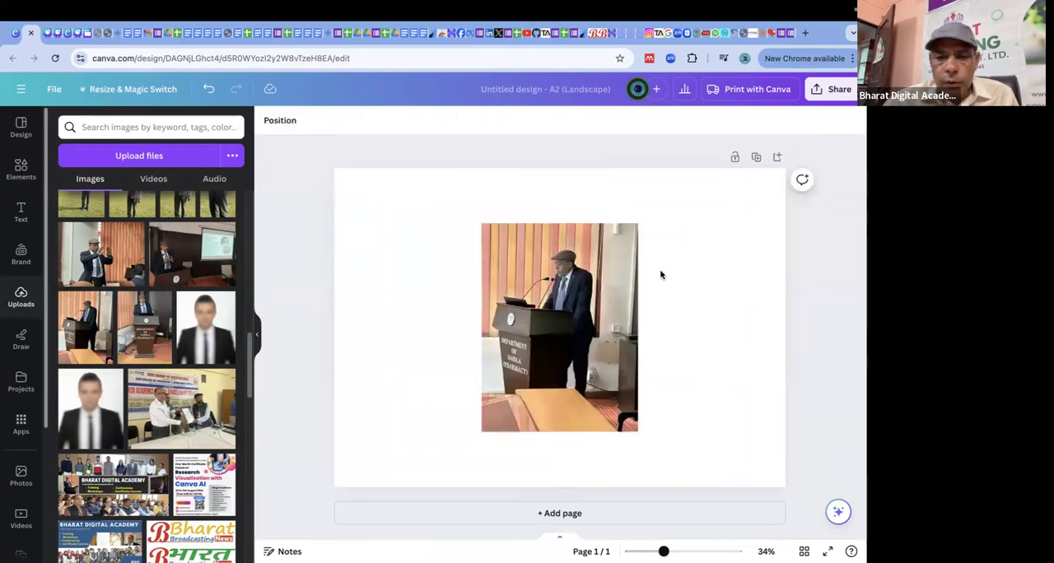
Move the podium photo to the page's top-left corner and enlarge it to about 325 by 433.3.
click(561, 280)
drag(561, 281, 414, 226)
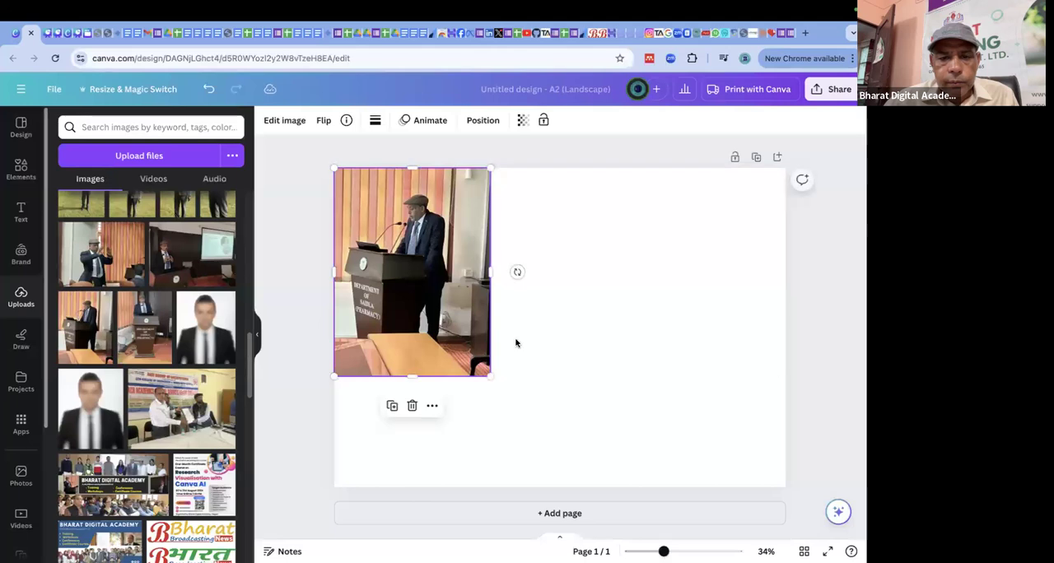
drag(563, 427, 628, 463)
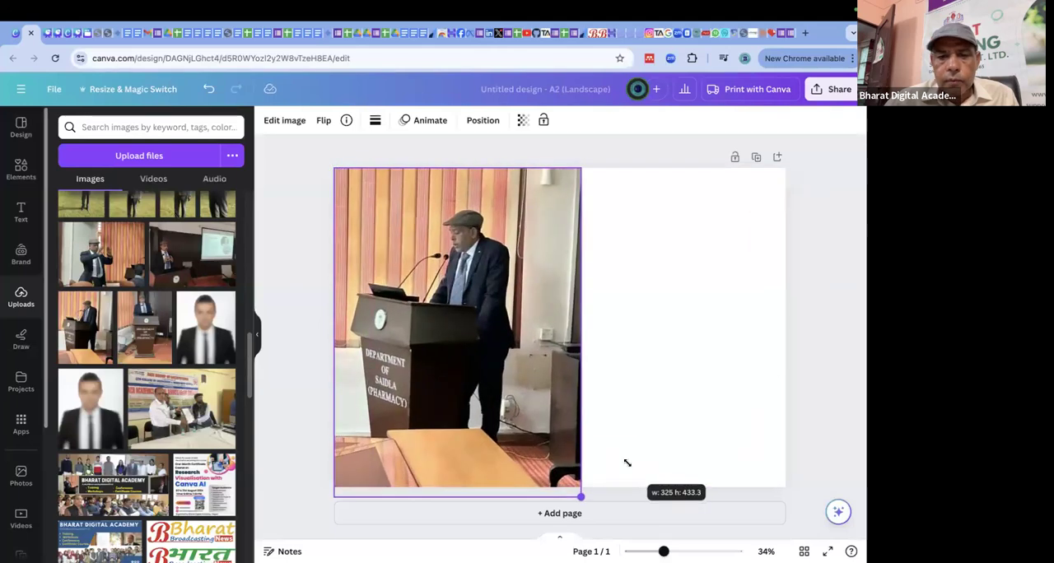
click(663, 380)
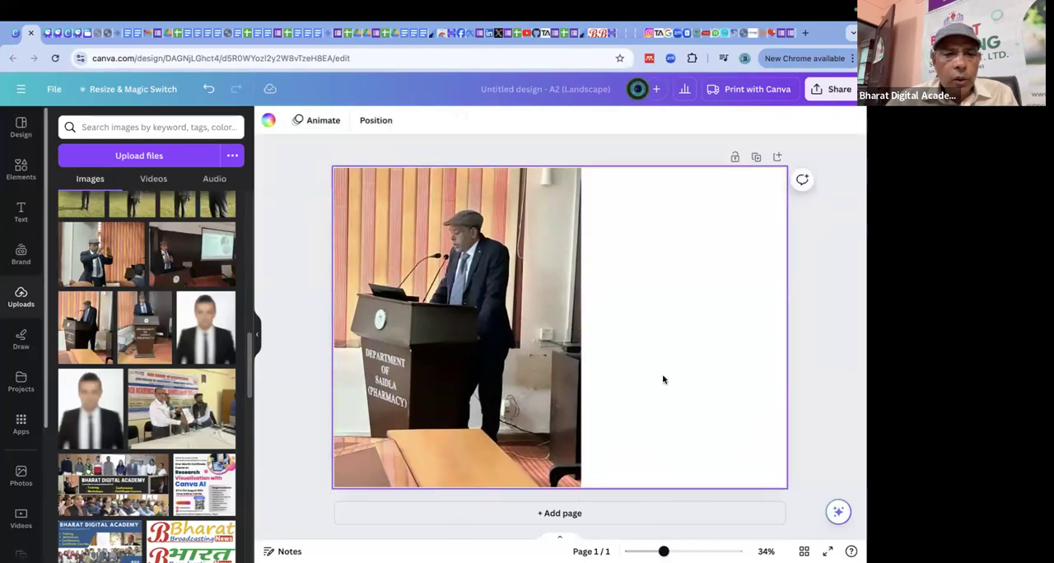
Open the podium photo in Magic Edit and paint over the table in the foreground with brush size 42.
click(501, 239)
click(280, 122)
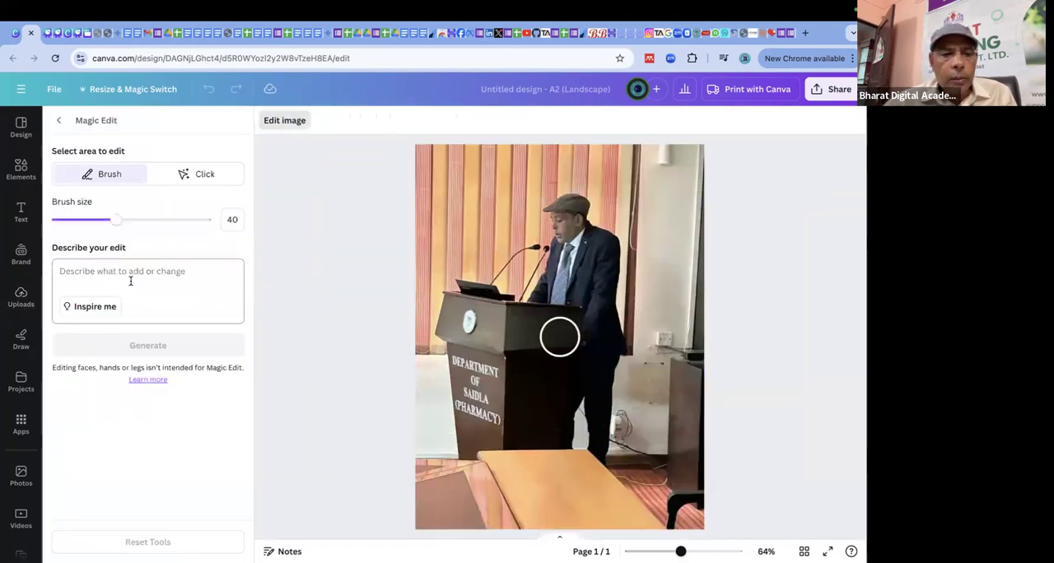
click(132, 285)
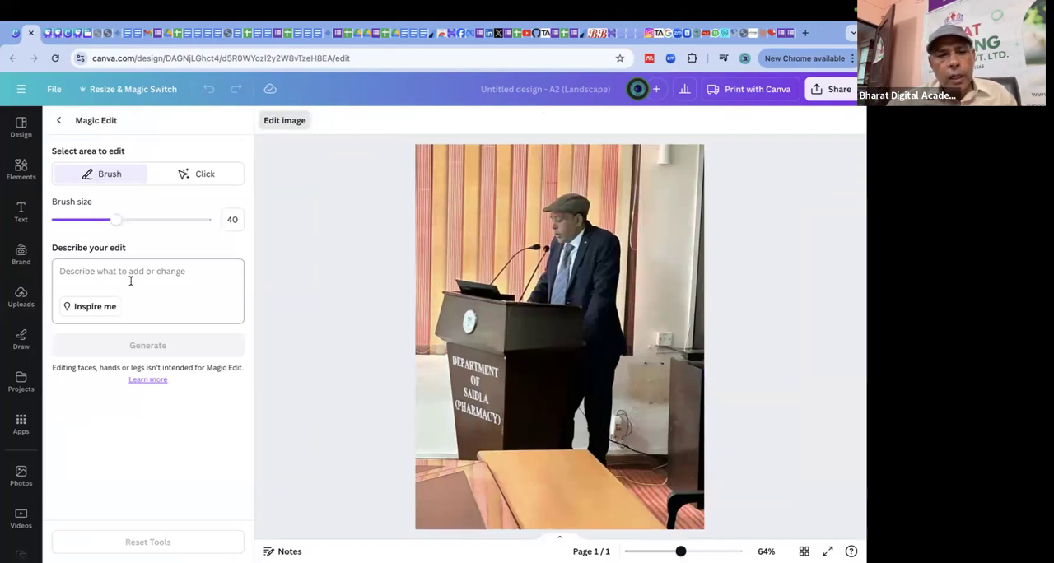
drag(117, 222, 118, 220)
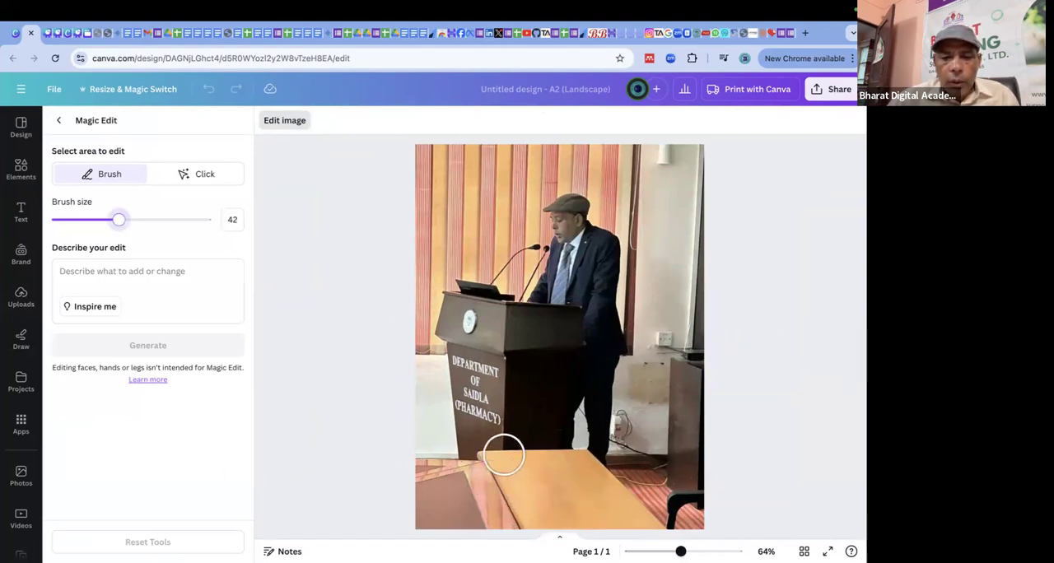
mouse_move(494, 454)
mouse_down()
mouse_move(510, 512)
mouse_move(554, 527)
mouse_move(654, 522)
mouse_move(581, 455)
mouse_move(518, 446)
mouse_move(515, 467)
mouse_move(573, 496)
mouse_move(609, 492)
mouse_move(546, 474)
mouse_move(599, 502)
mouse_move(602, 468)
mouse_move(487, 462)
mouse_move(499, 487)
mouse_up()
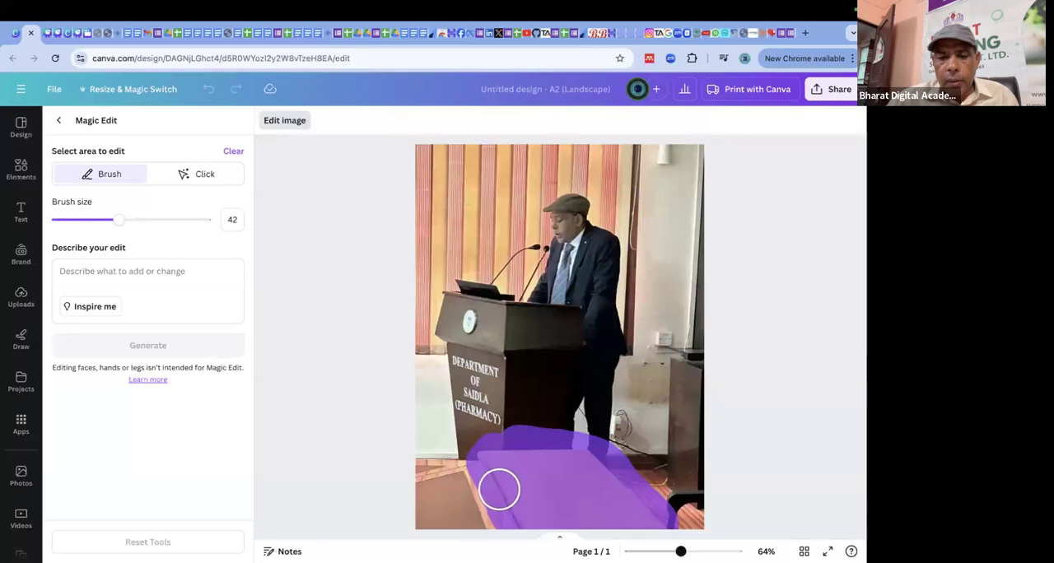
Describe the edit as "Flower on the table" and generate Magic Edit variations for the painted table area.
click(129, 275)
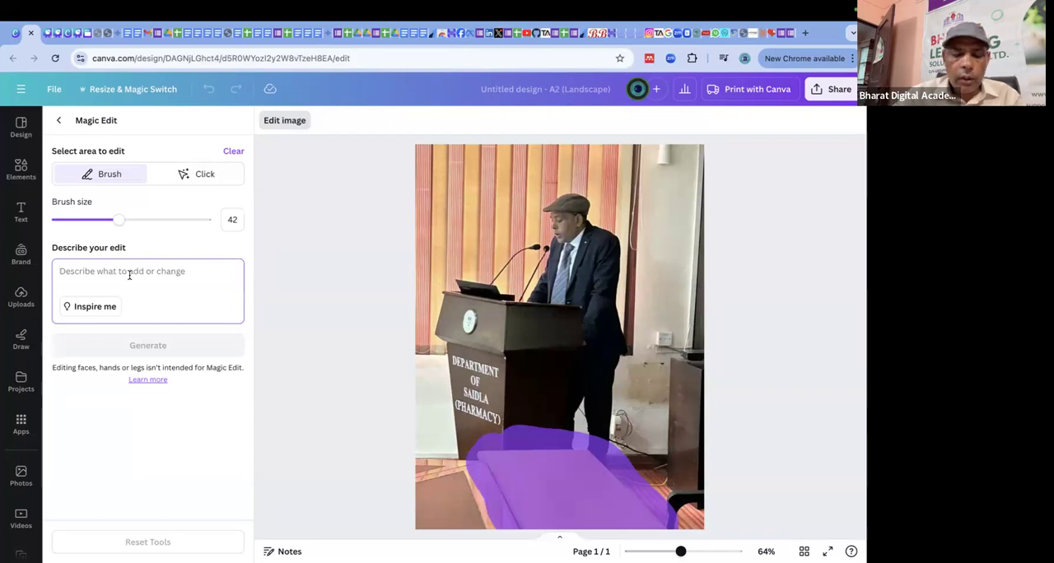
text(Flo)
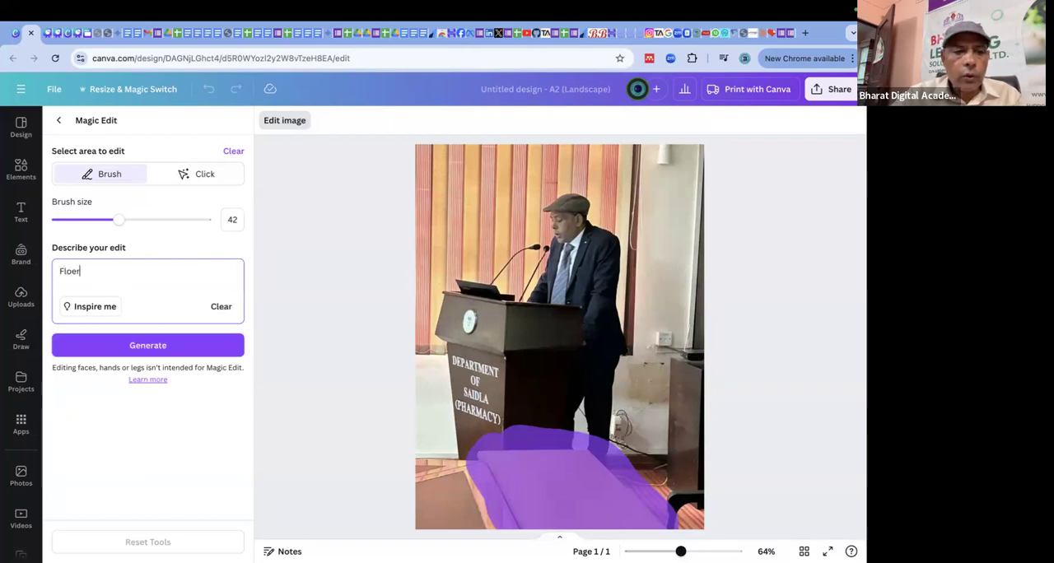
key(BackSpace)
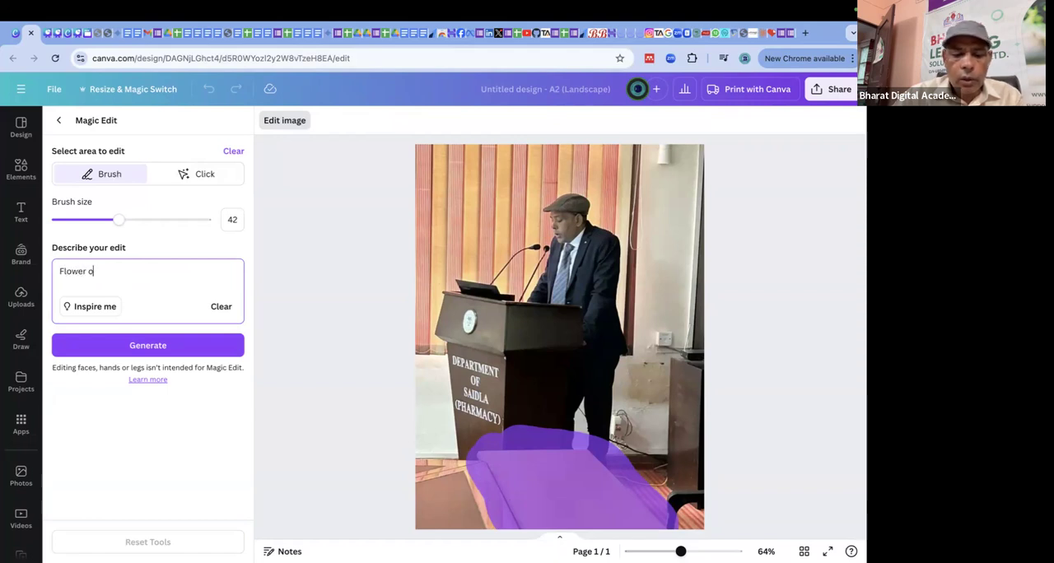
text(ower on the table)
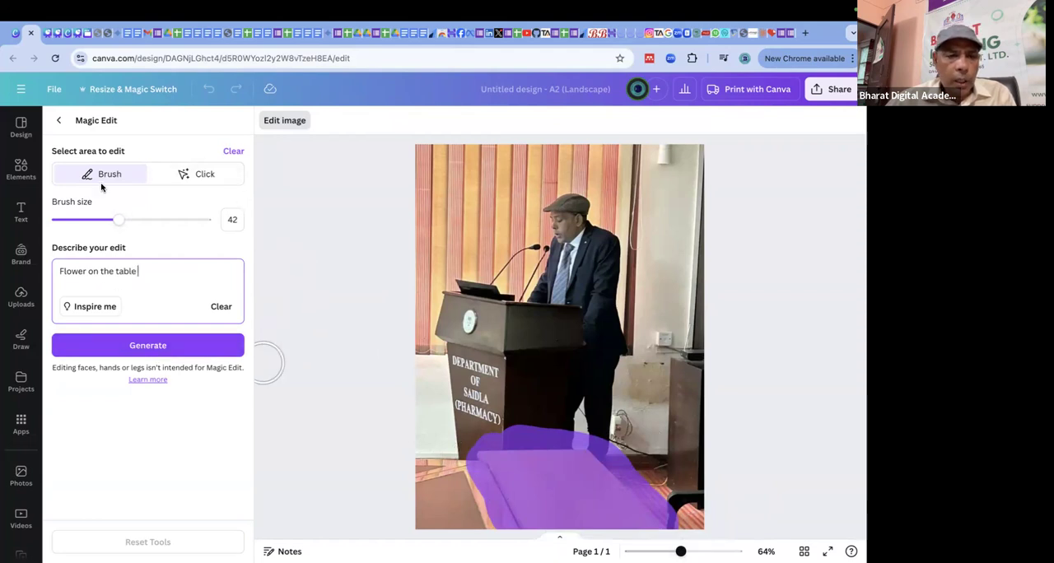
click(138, 346)
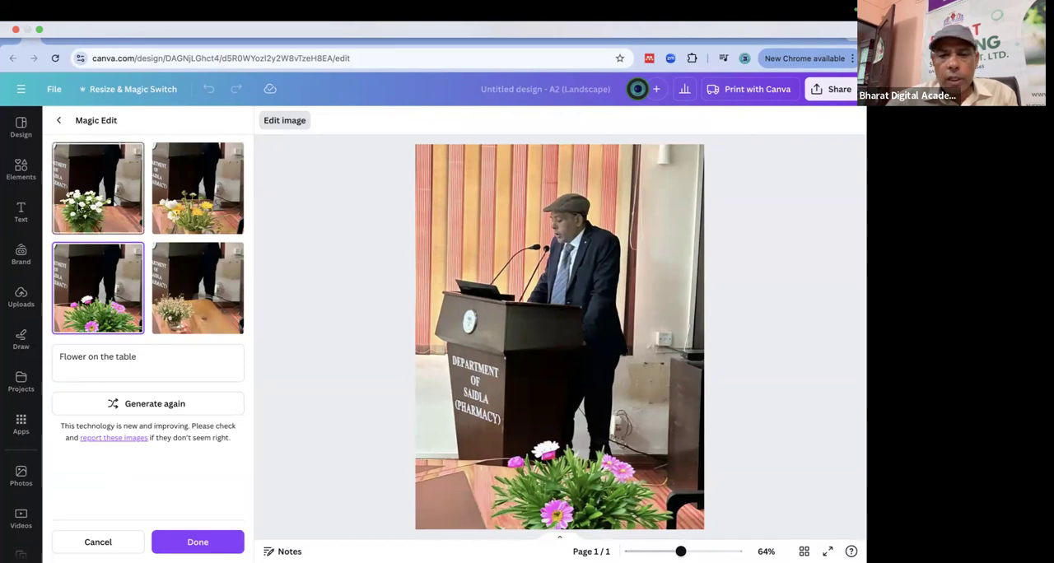
Preview each of the four Magic Edit flower variations on the podium photo, ending on the pink flowers.
click(98, 188)
click(195, 188)
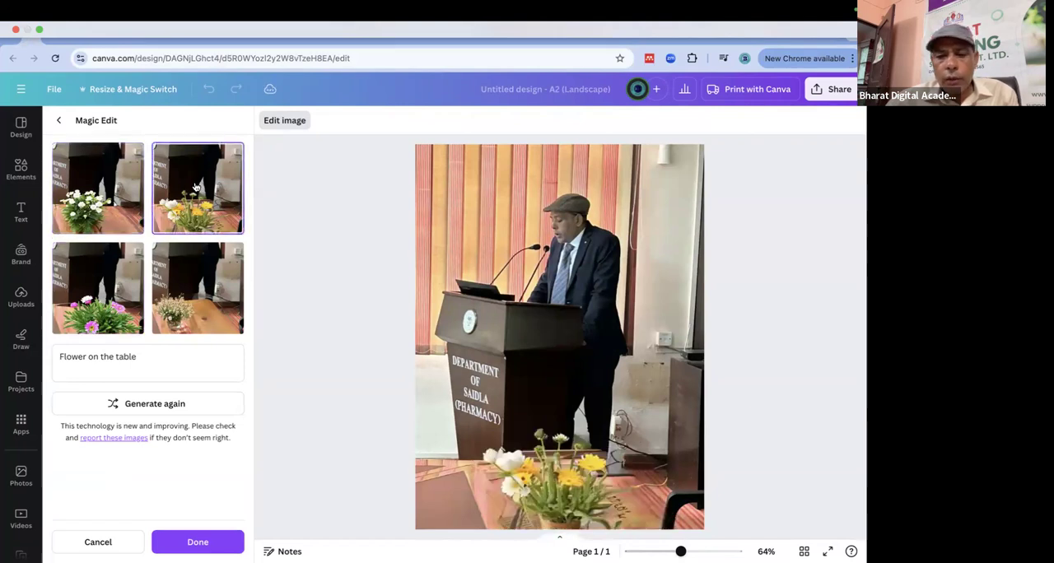
click(128, 313)
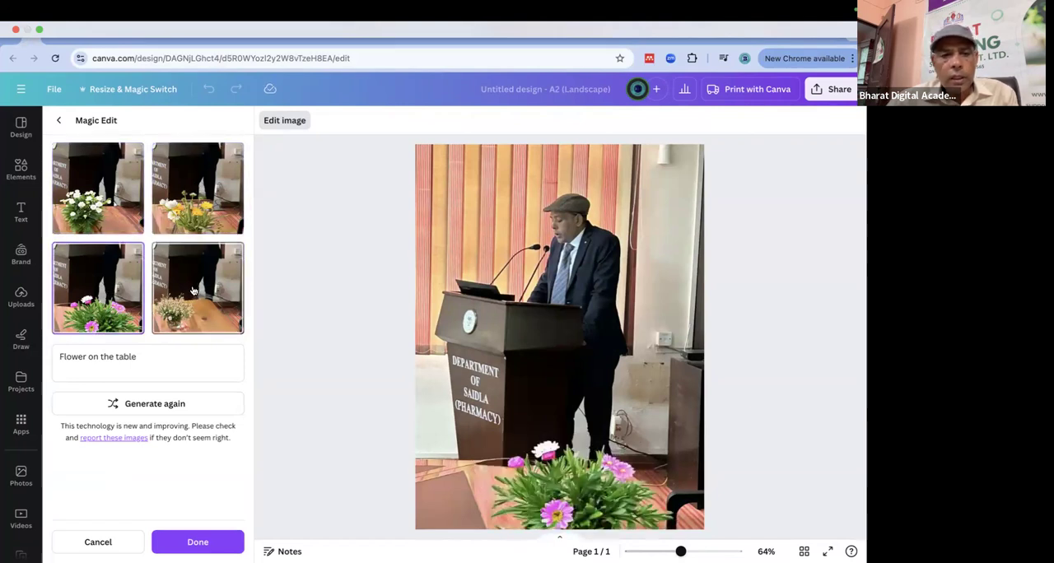
click(194, 291)
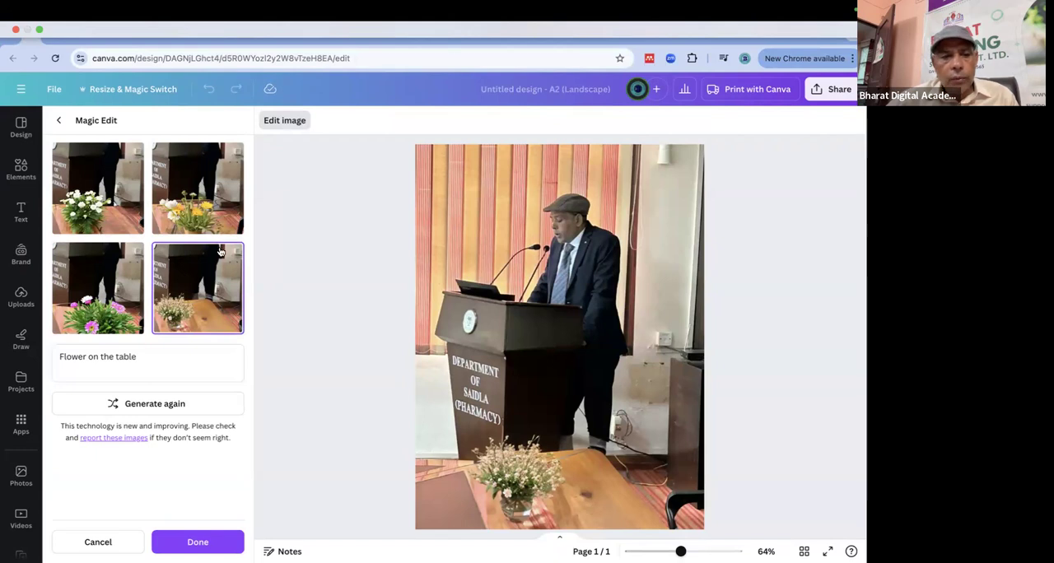
click(91, 300)
Change the edit description to "Rose Flower on the table" and generate new variations.
click(160, 356)
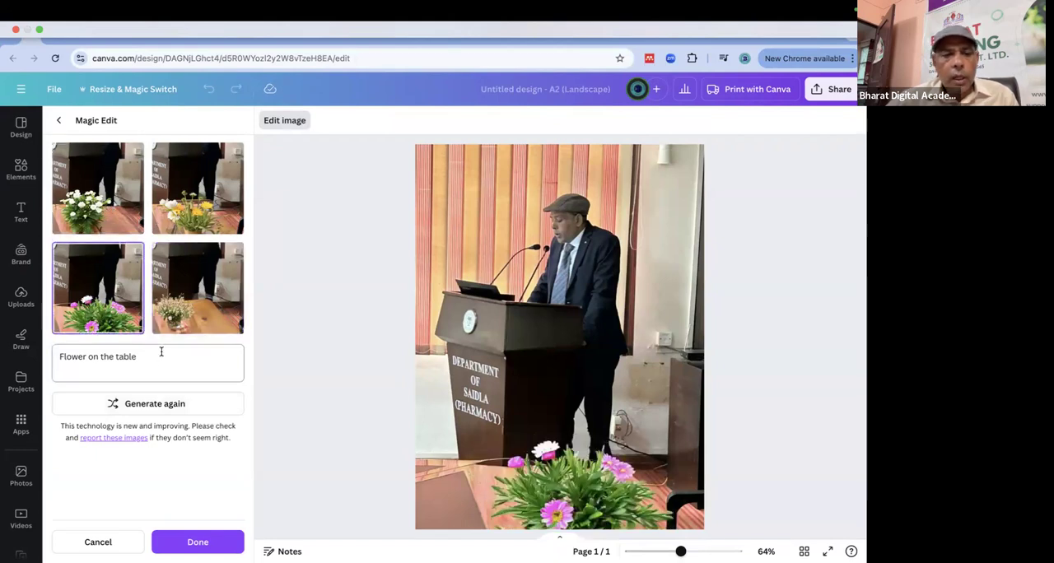
click(59, 356)
text(Rose)
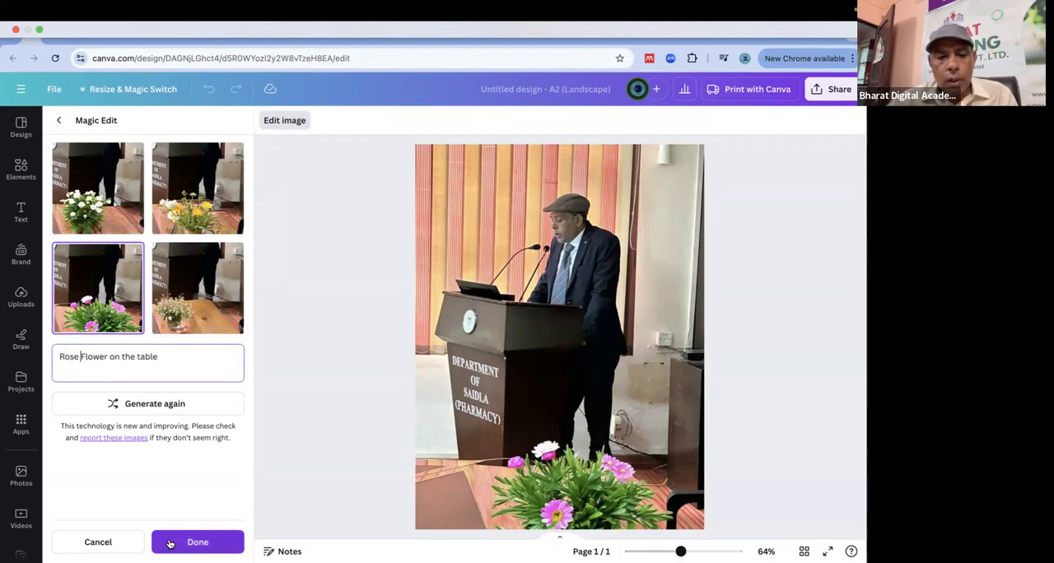
click(163, 405)
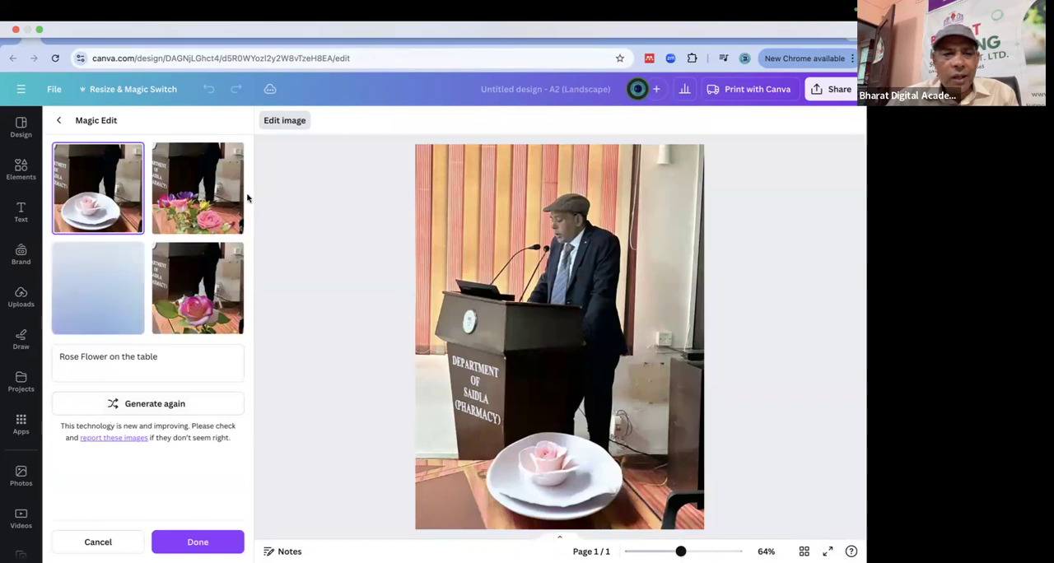
Preview the rose variations with the mixed bouquet, the large pale pink rose and the deep pink rose.
click(208, 201)
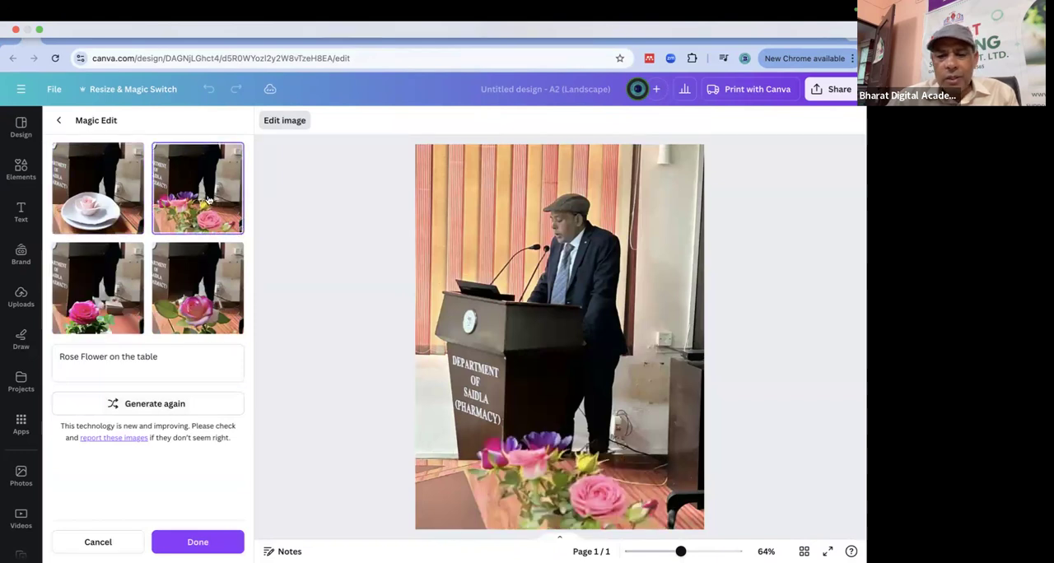
click(204, 296)
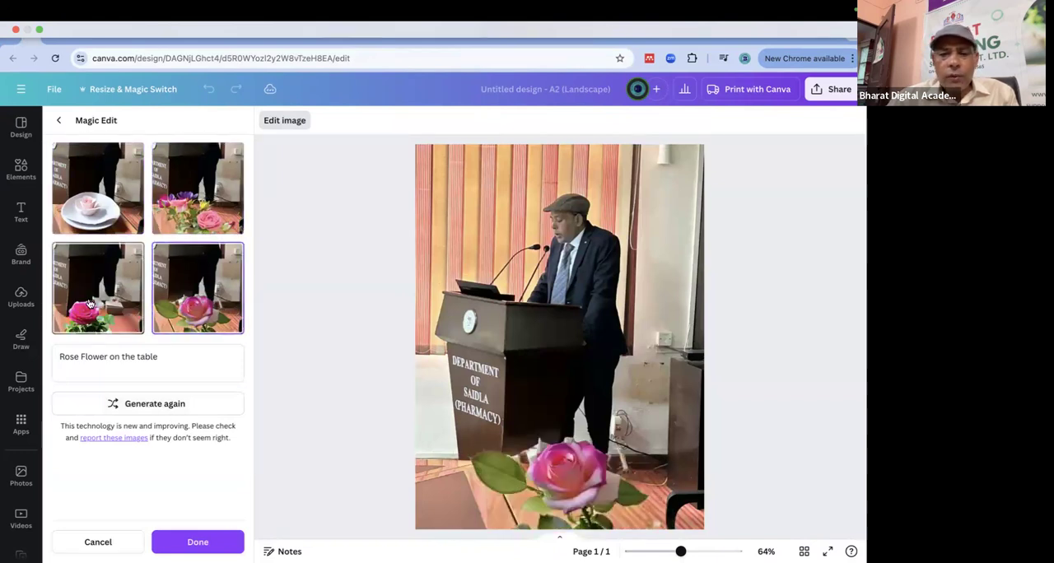
click(91, 304)
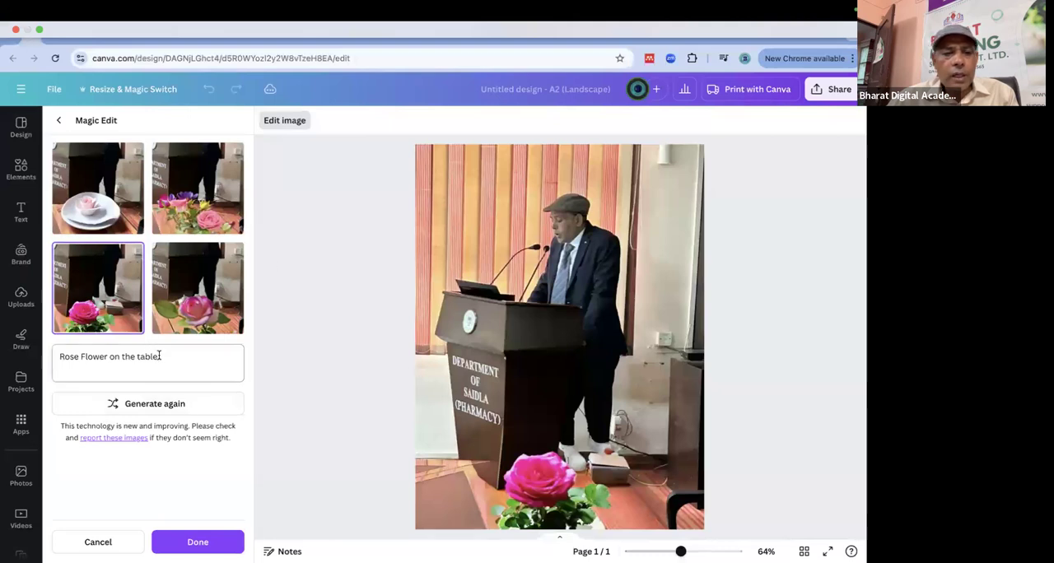
Replace the edit description with "cat on the table" and generate new variations.
drag(159, 356, 42, 363)
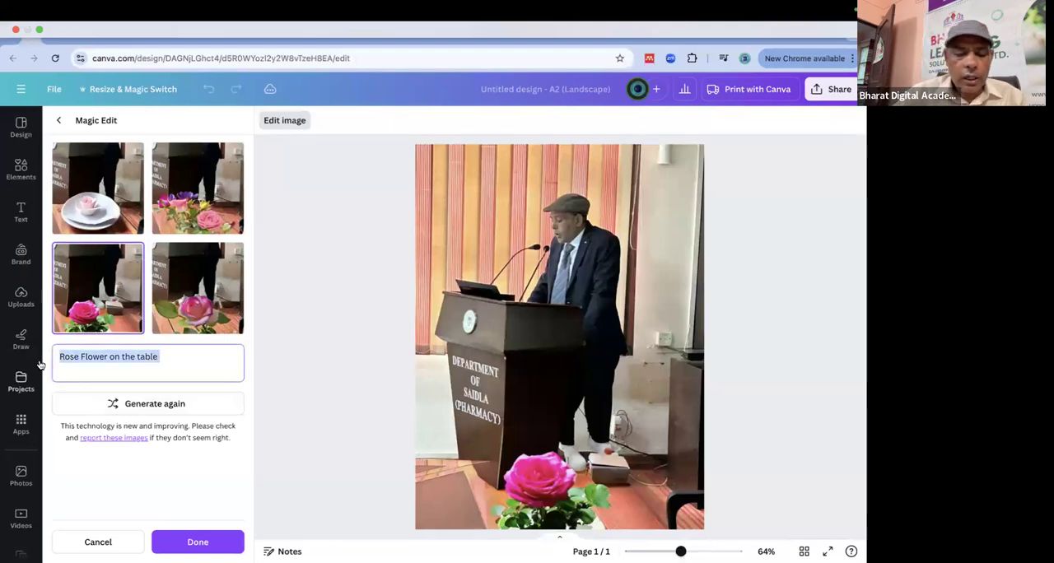
text(cat)
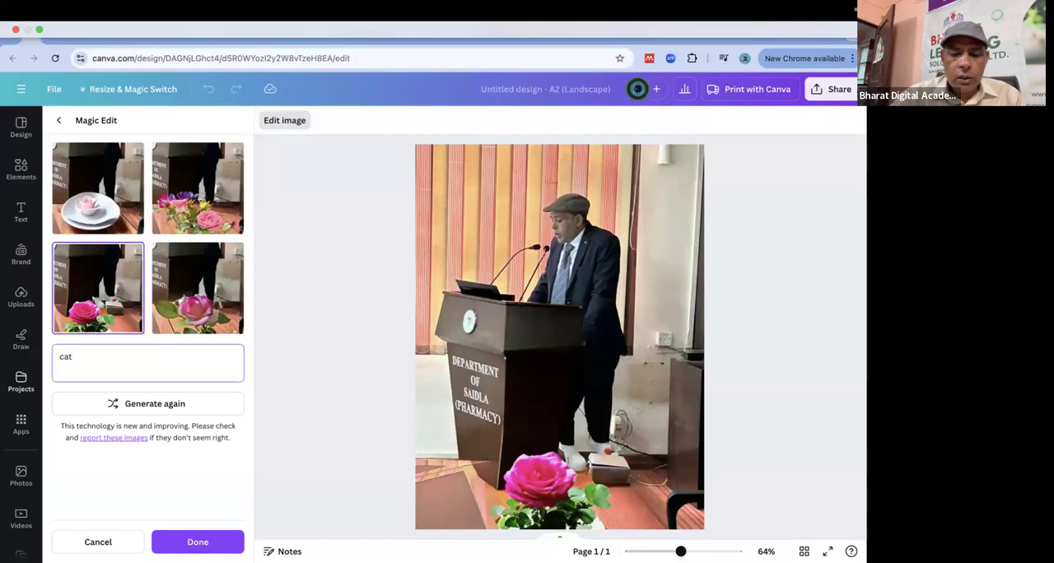
text( on the table)
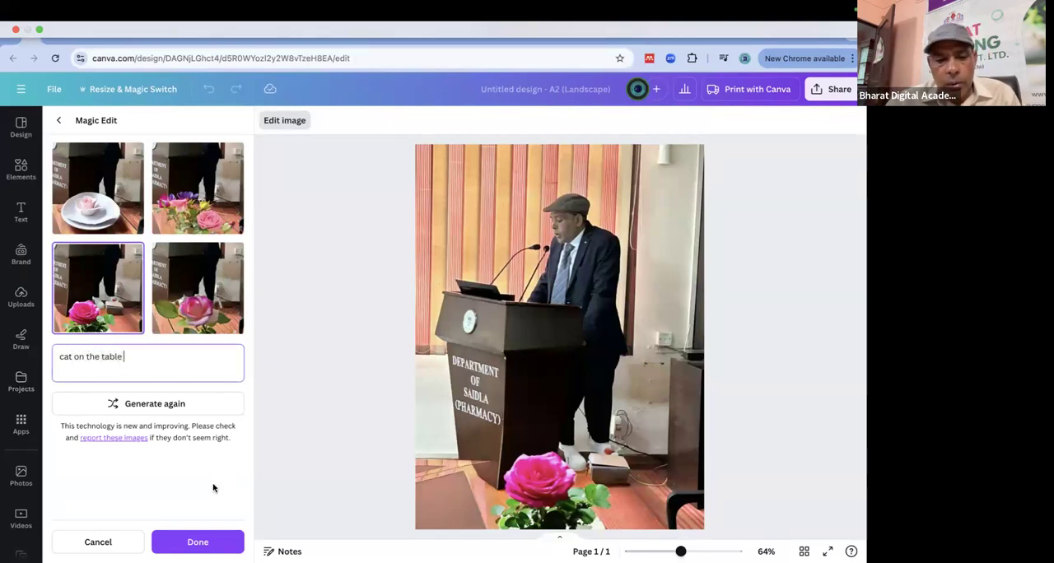
click(157, 402)
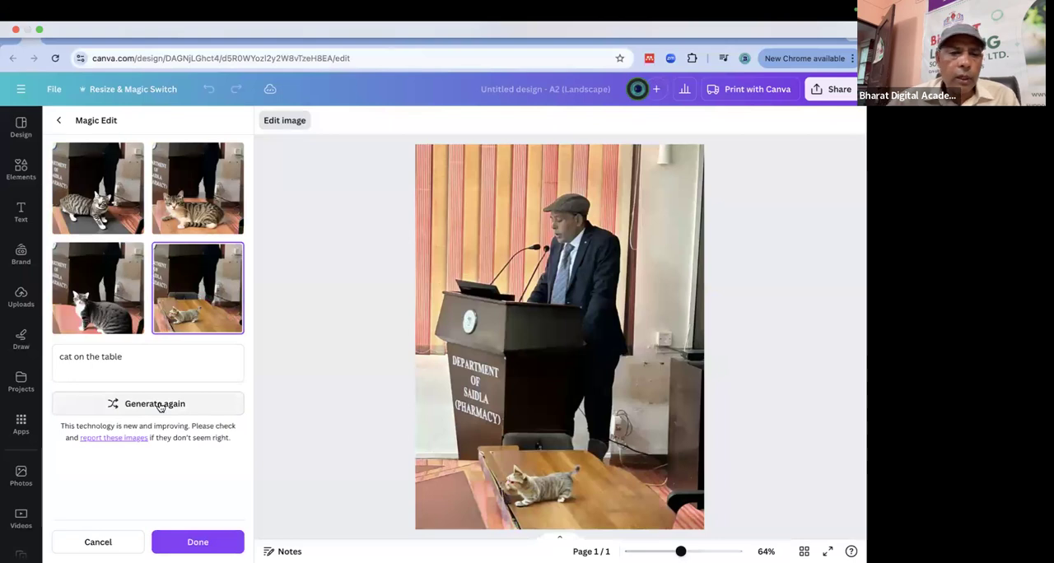
Compare the cat variations, choose the small cat on the wooden table, and return to the photo's effects.
click(206, 192)
click(99, 192)
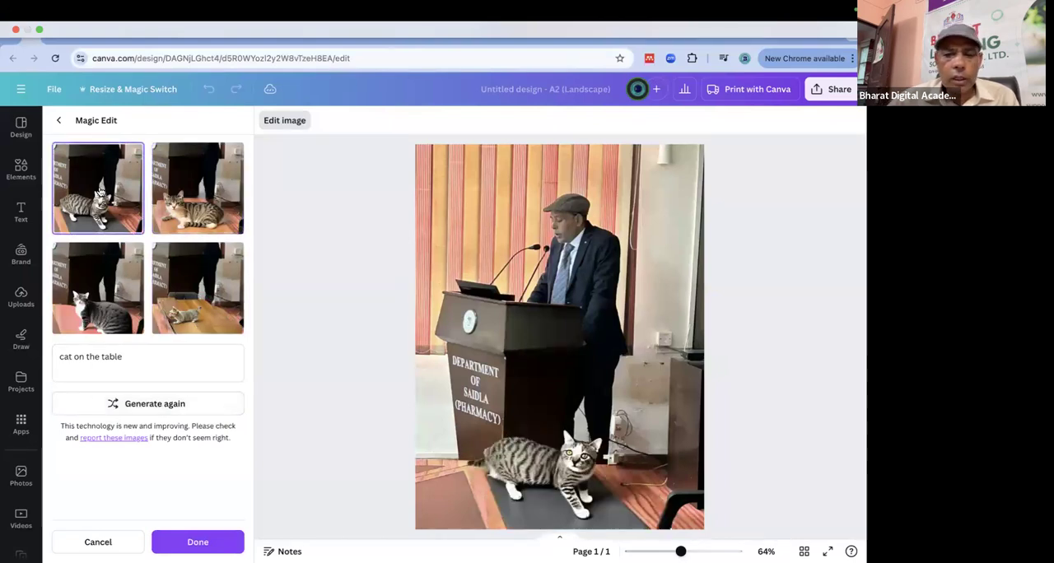
click(98, 285)
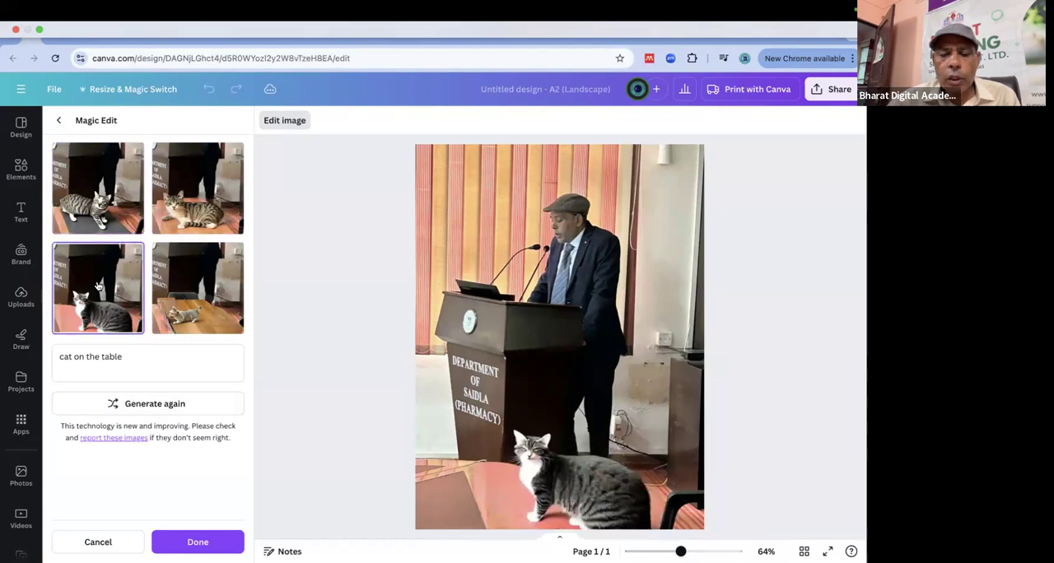
click(186, 290)
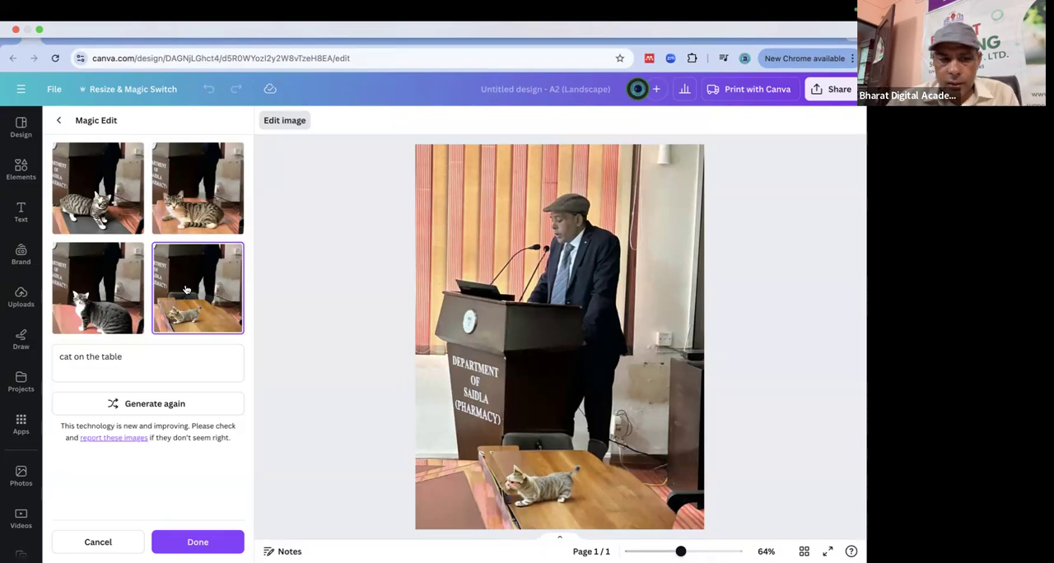
click(58, 121)
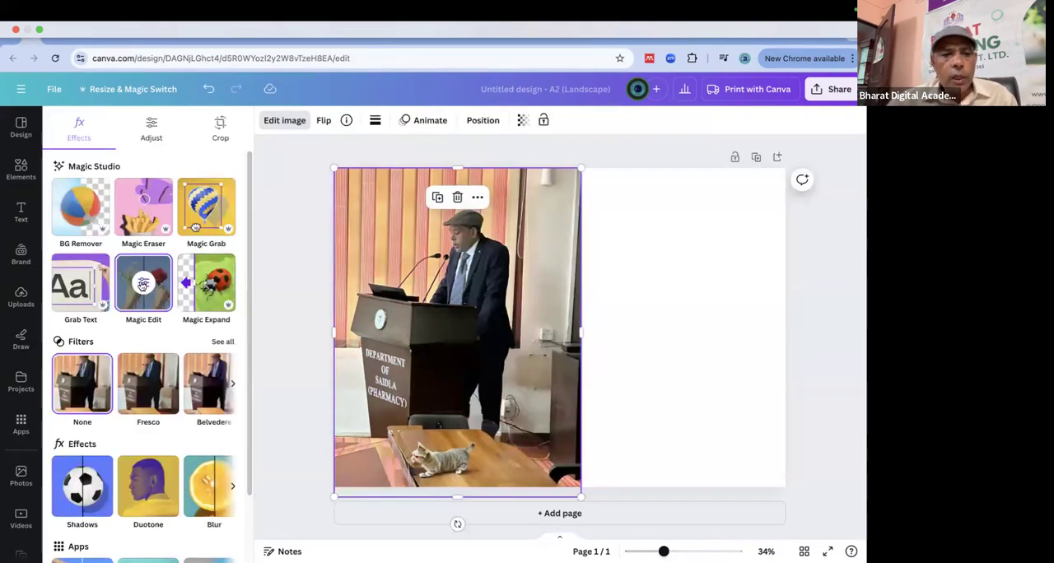
Reopen the podium photo in Magic Edit and select the cat and the speaker with the Click selection mode.
click(142, 284)
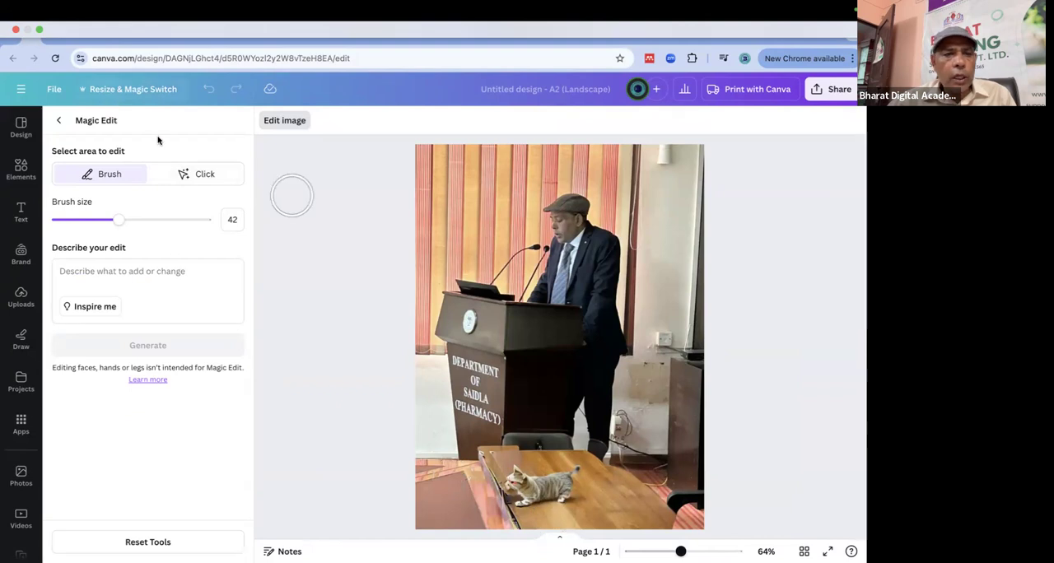
click(205, 174)
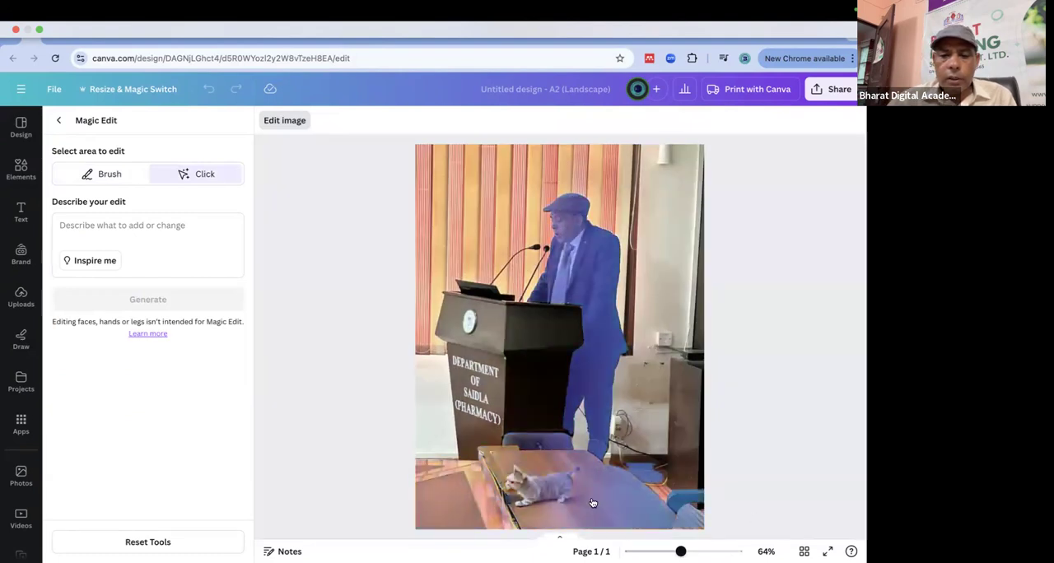
click(546, 488)
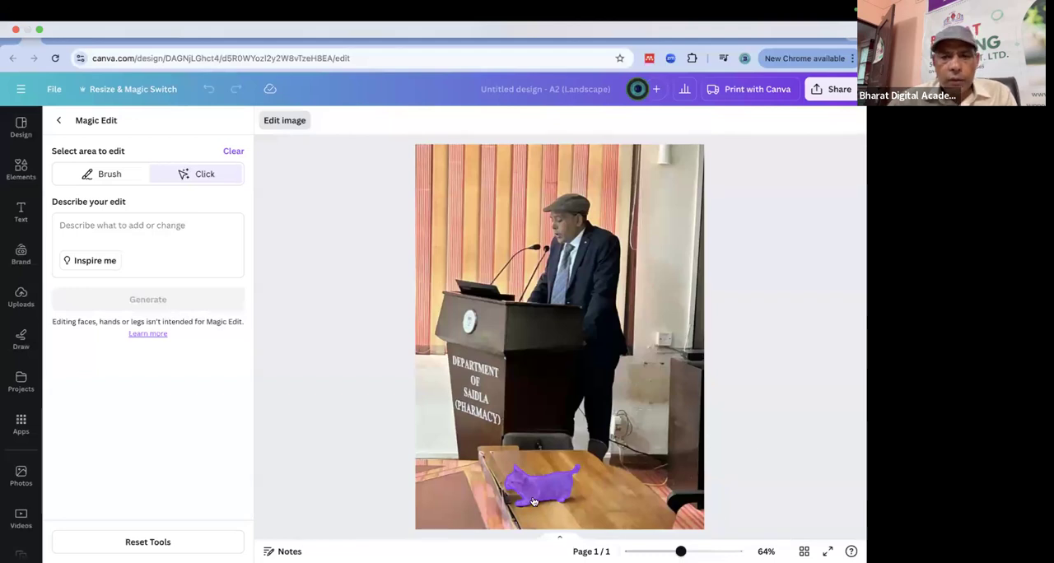
click(617, 255)
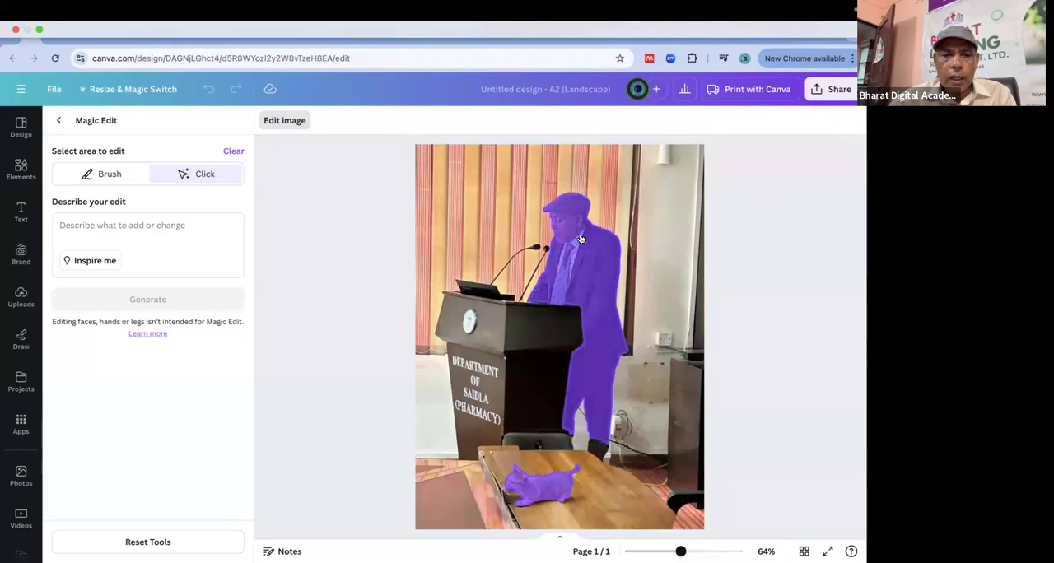
Try a Magic Edit described as "remove a hate from image" on the selected areas, and return to the photo's effects.
click(159, 223)
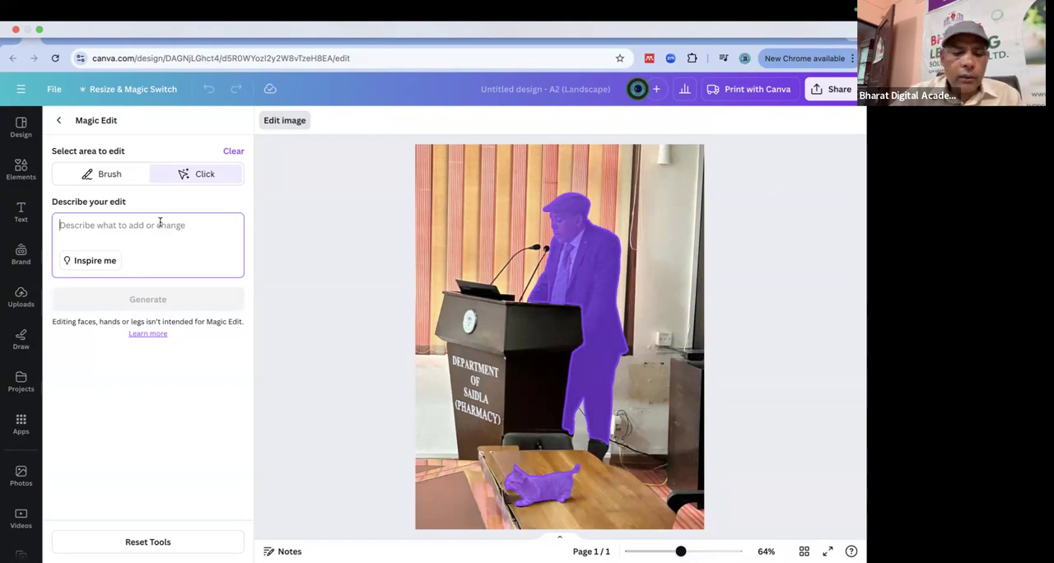
text(remove a hat)
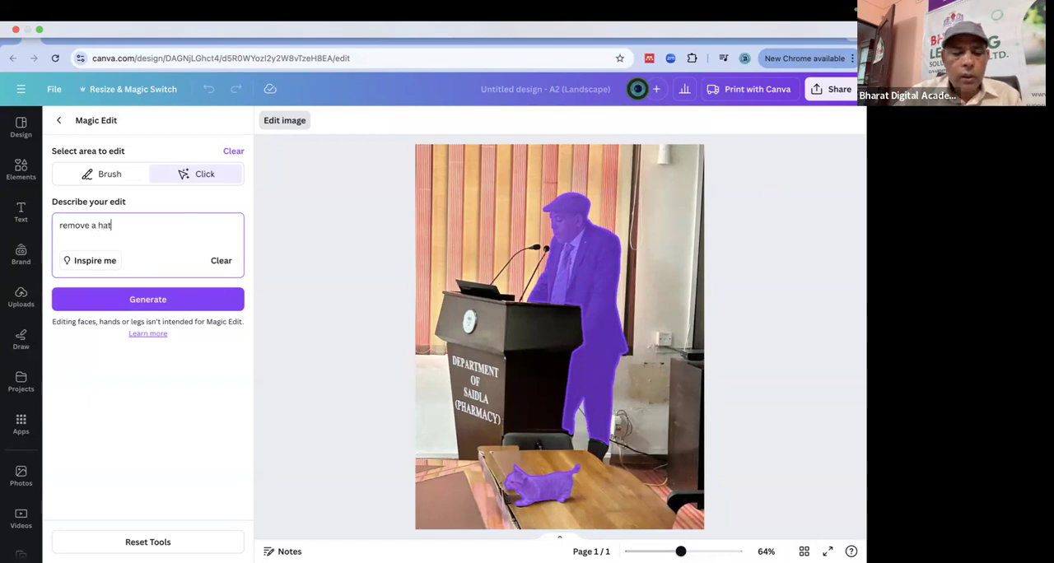
text(e from )
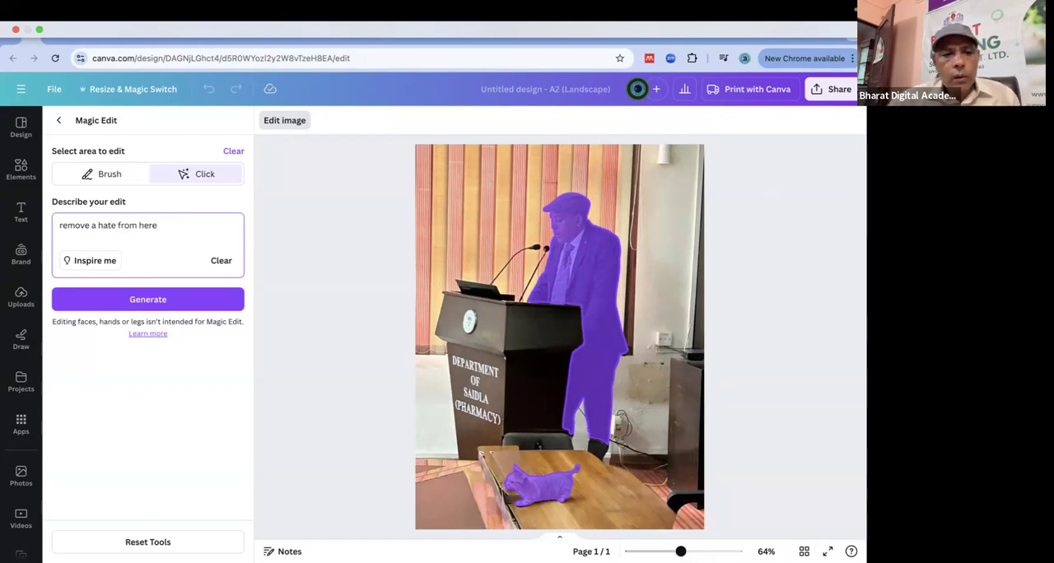
text(imag)
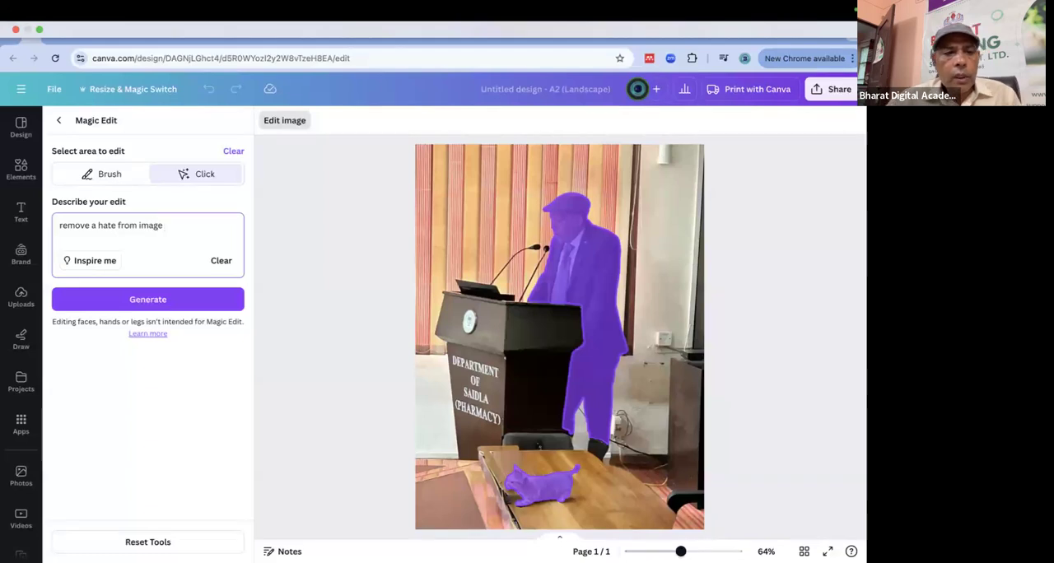
click(159, 301)
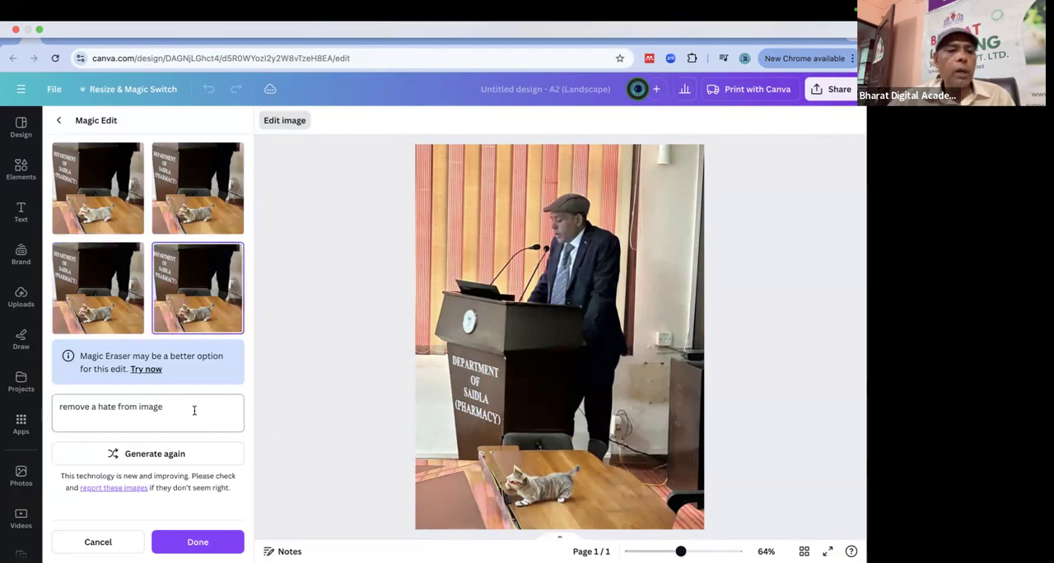
drag(174, 409, 46, 409)
click(349, 237)
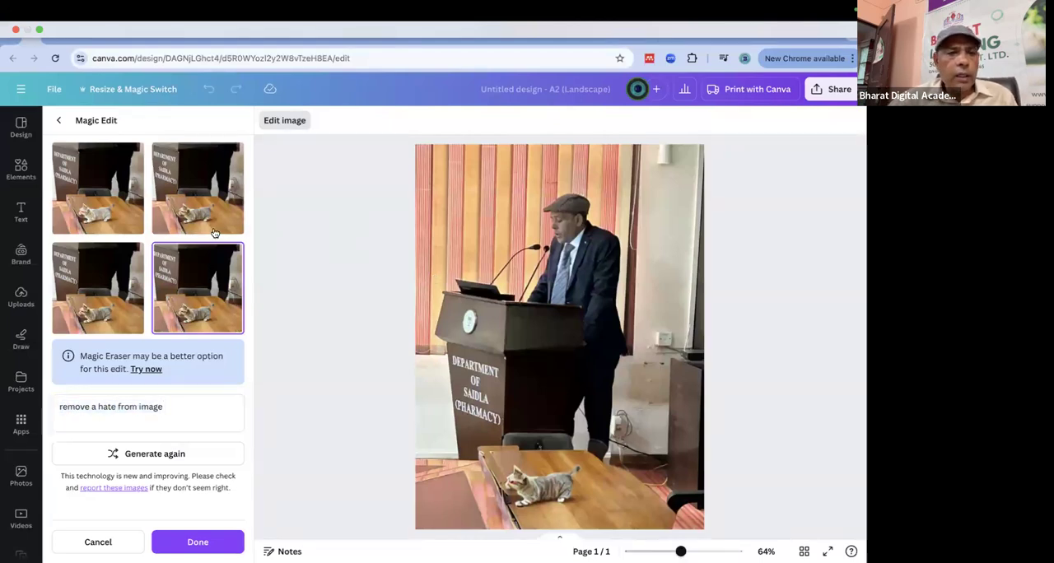
click(59, 122)
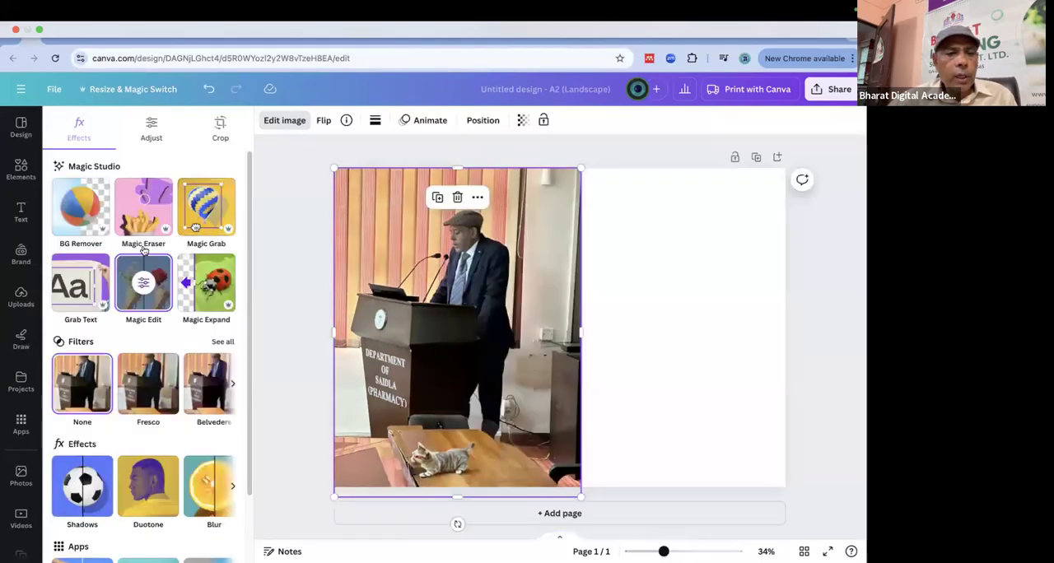
Reopen the podium photo in Magic Edit and paint over the speaker's cap with brush size 42.
click(135, 299)
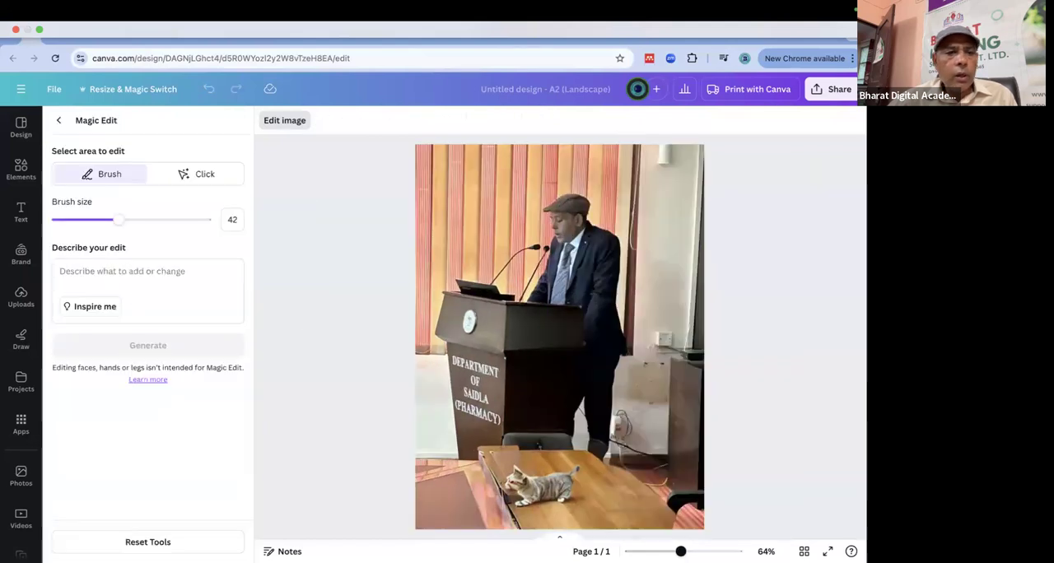
drag(548, 197, 578, 198)
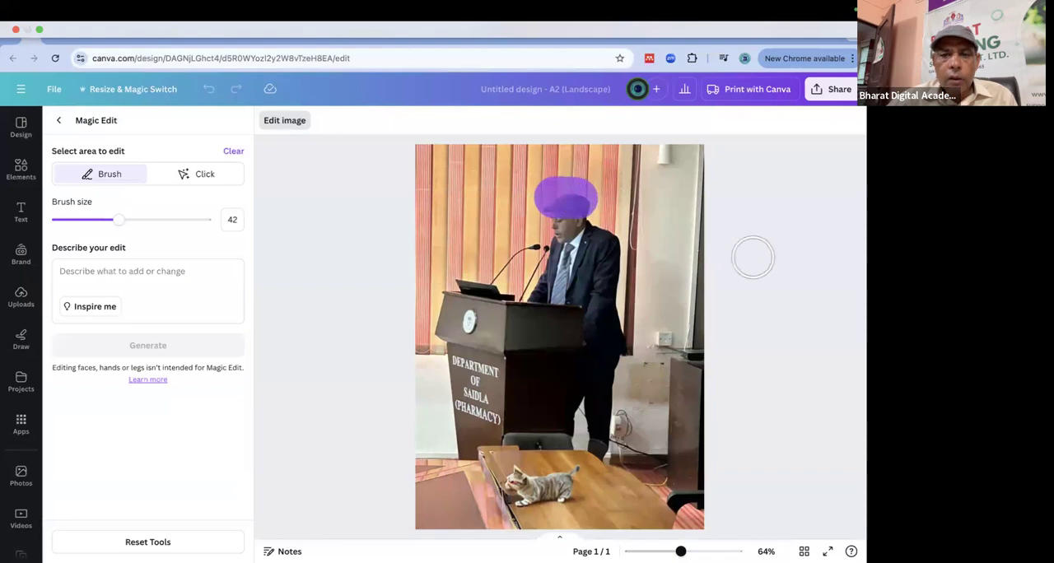
Describe the edit as "parrot on the head" and generate Magic Edit variations for the painted cap area.
click(126, 277)
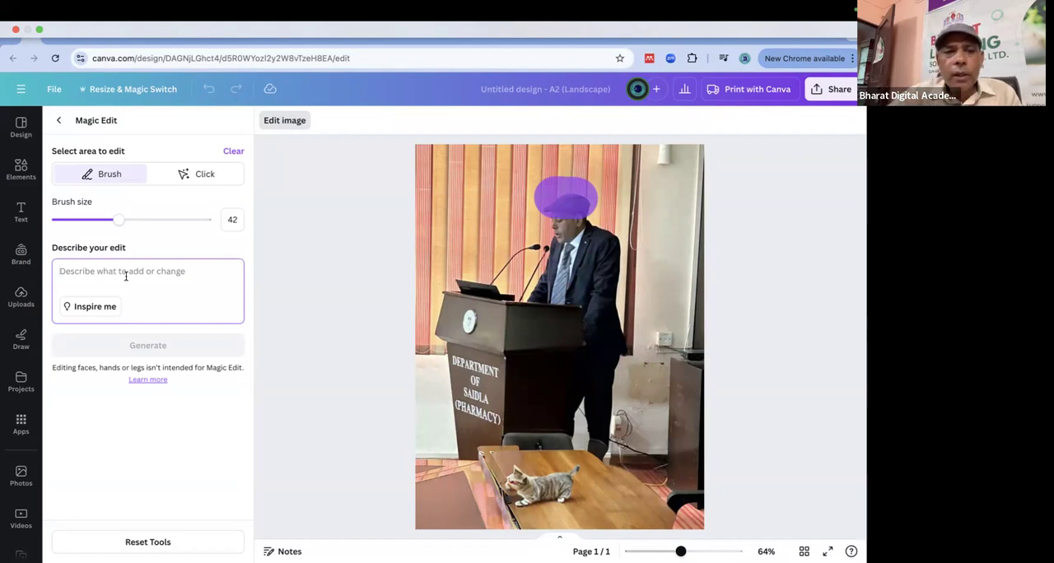
text(parro)
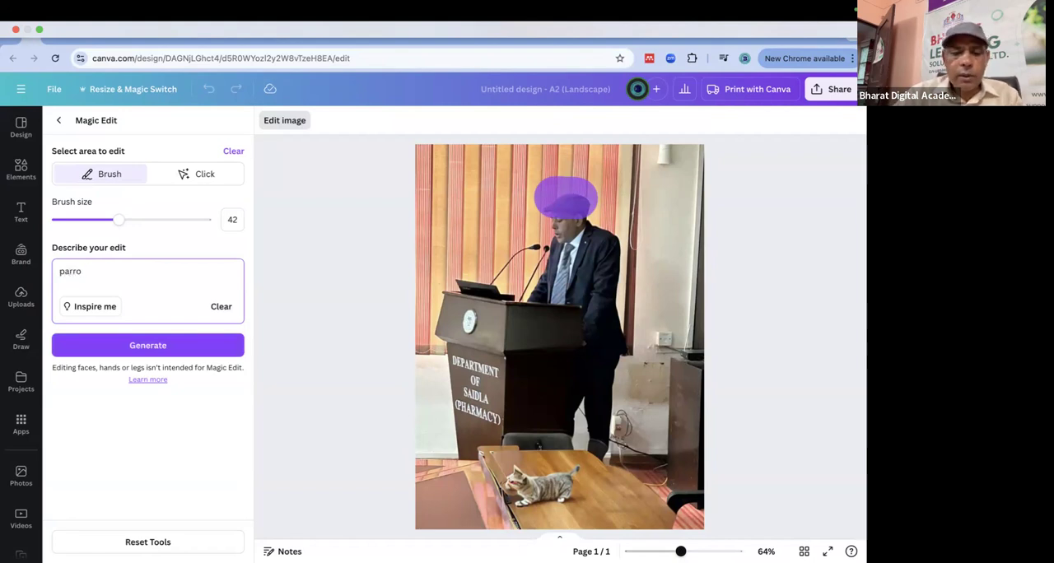
text(t on )
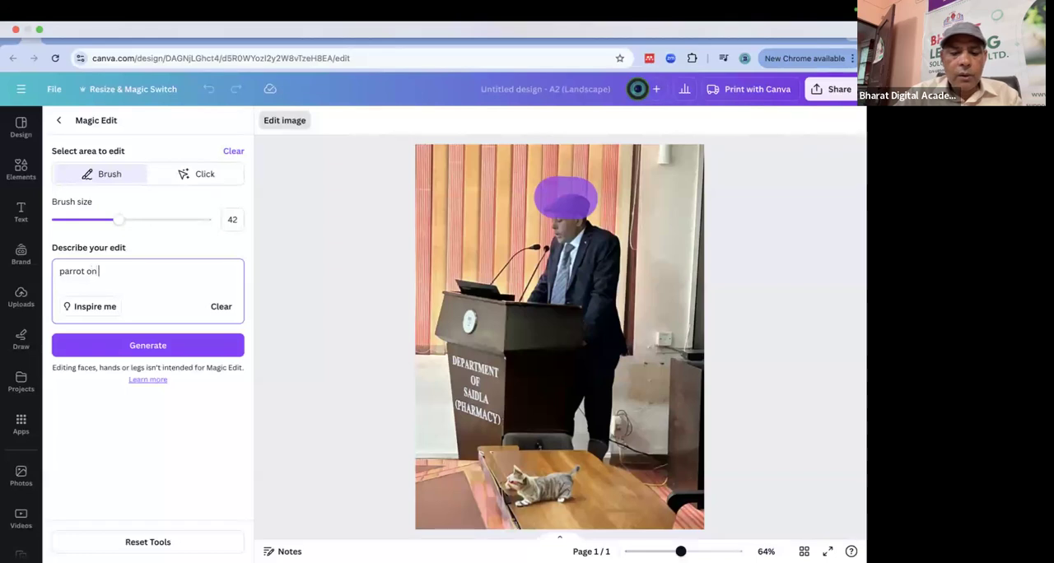
text(the haed)
key(BackSpace)
text(ead)
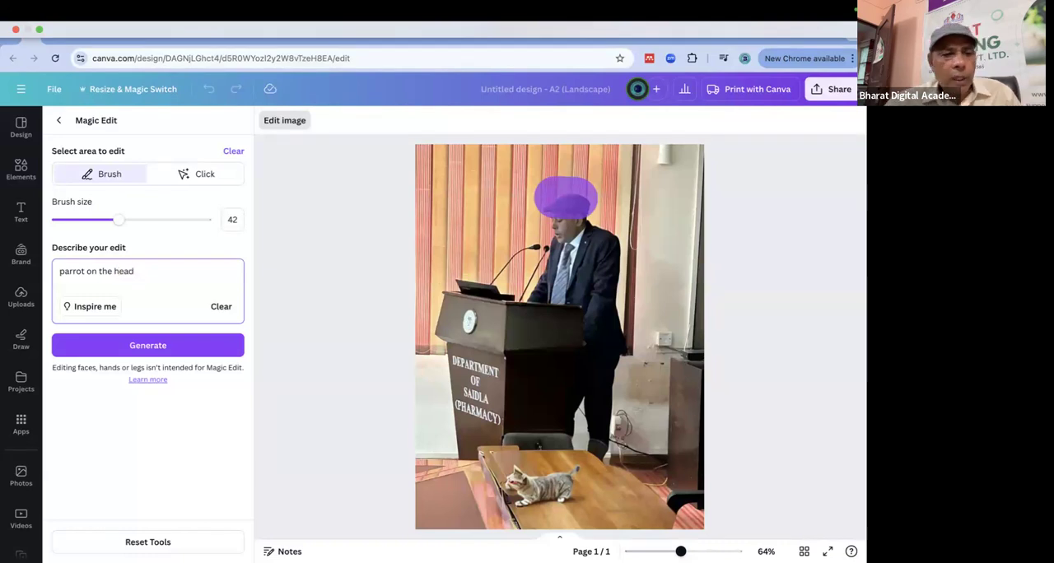
click(162, 346)
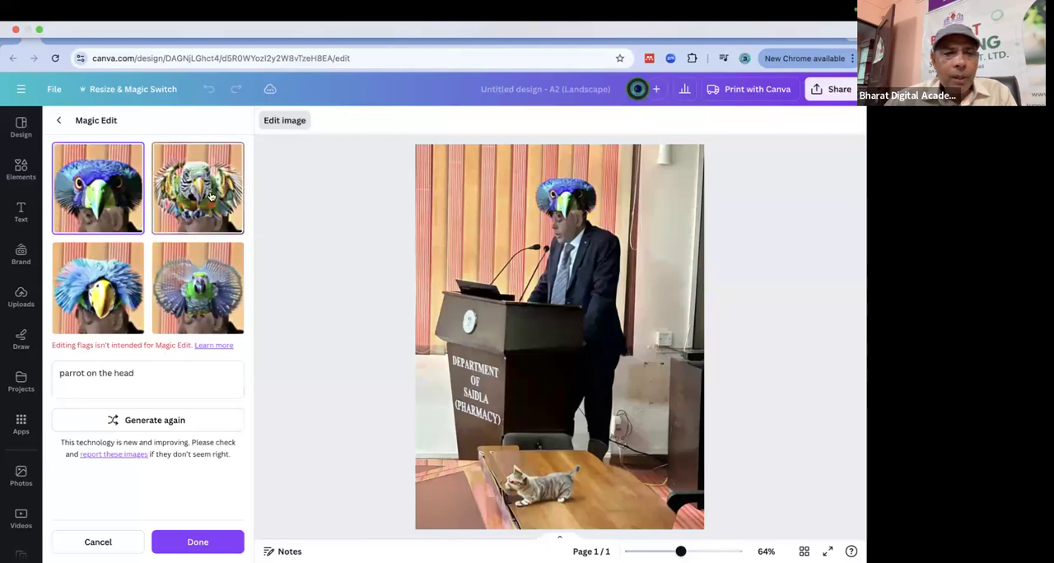
Compare the generated parrot variations, keep the blue parrot with the green beak on the speaker's head, and return to the photo's effects.
click(208, 192)
click(206, 280)
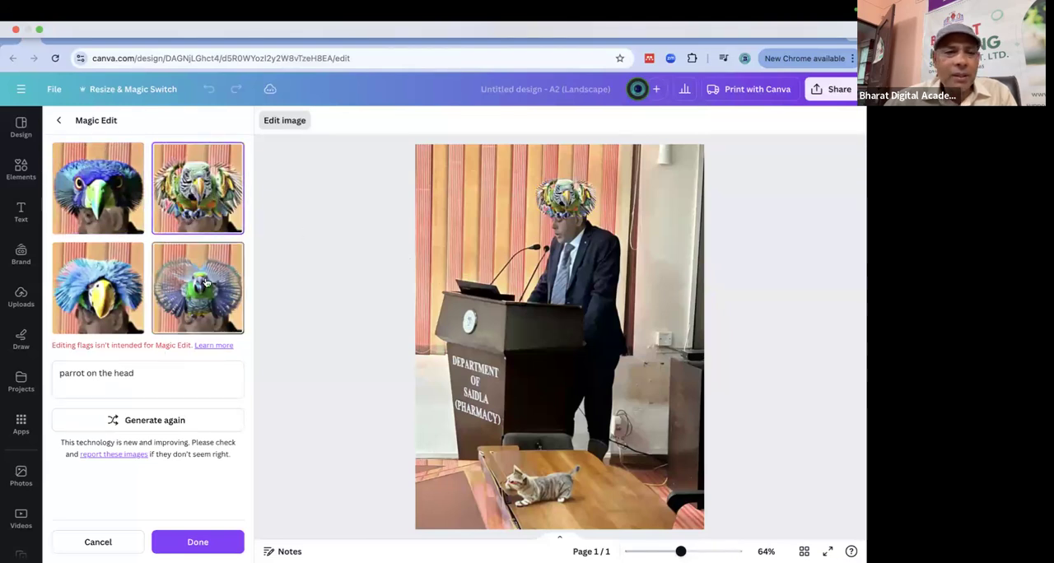
click(127, 313)
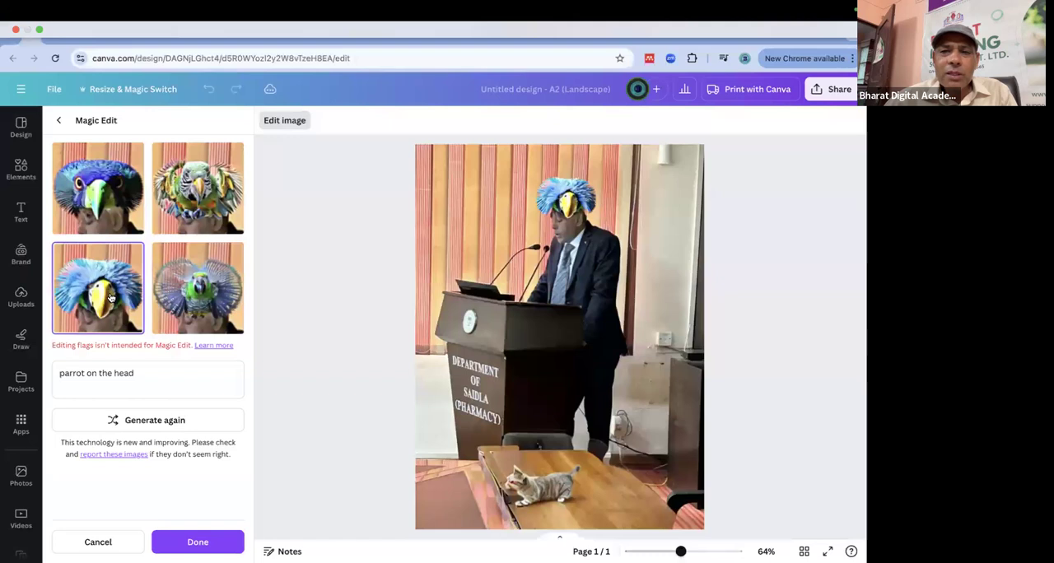
click(82, 191)
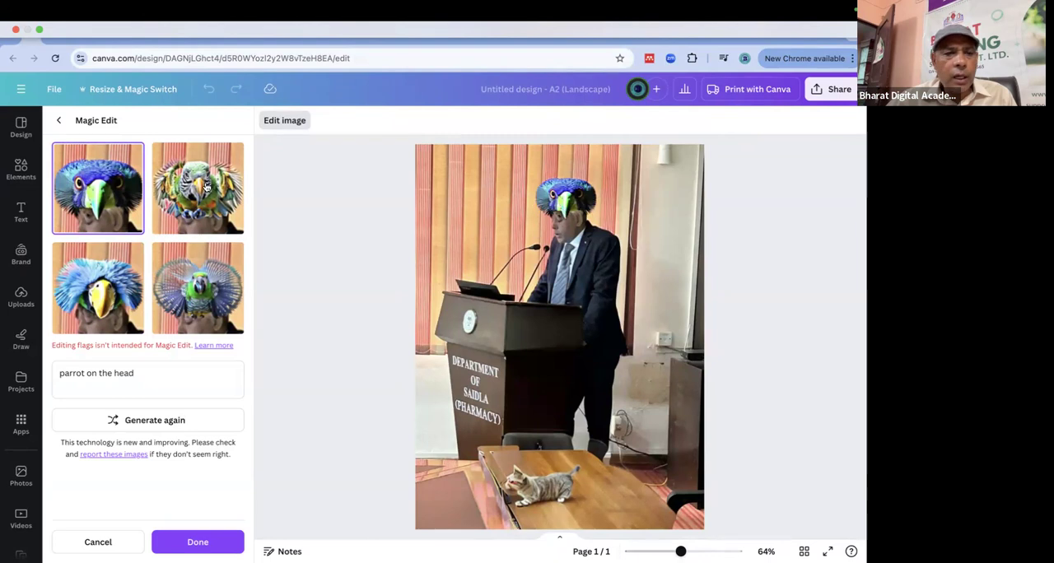
click(62, 122)
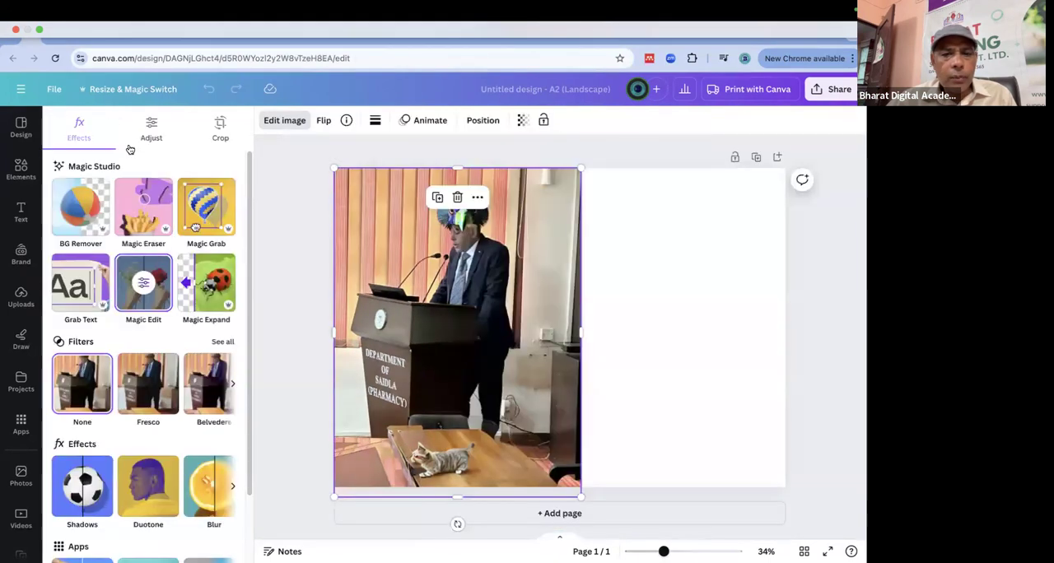
Reopen Magic Edit, paint a frame along all edges of the podium photo, and generate variations described as "flower side of image".
click(145, 284)
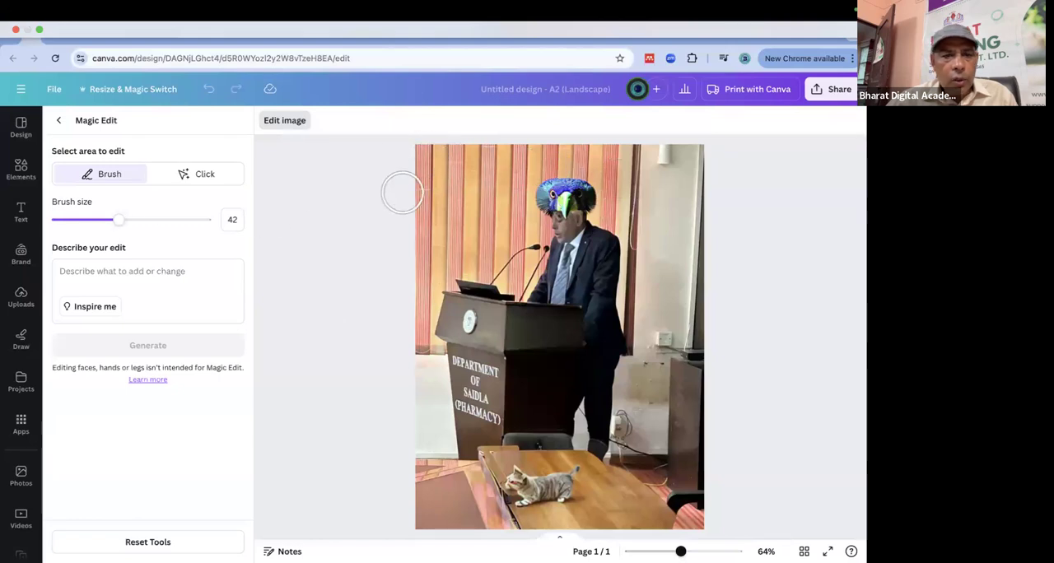
mouse_move(422, 150)
mouse_down()
mouse_move(423, 205)
mouse_move(416, 515)
mouse_move(432, 526)
mouse_move(686, 526)
mouse_move(701, 312)
mouse_move(687, 160)
mouse_move(590, 147)
mouse_move(435, 148)
mouse_up()
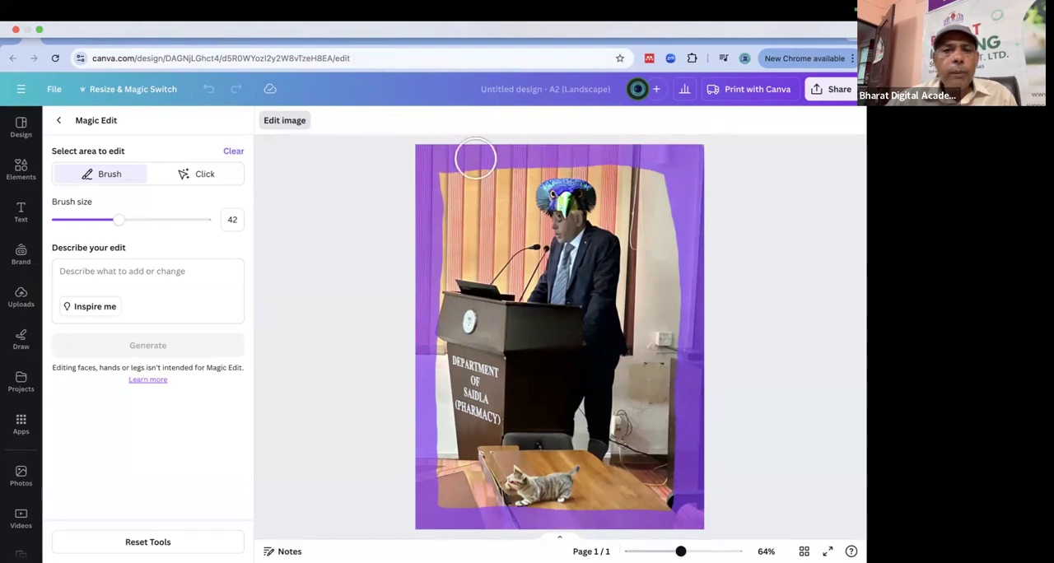
click(123, 275)
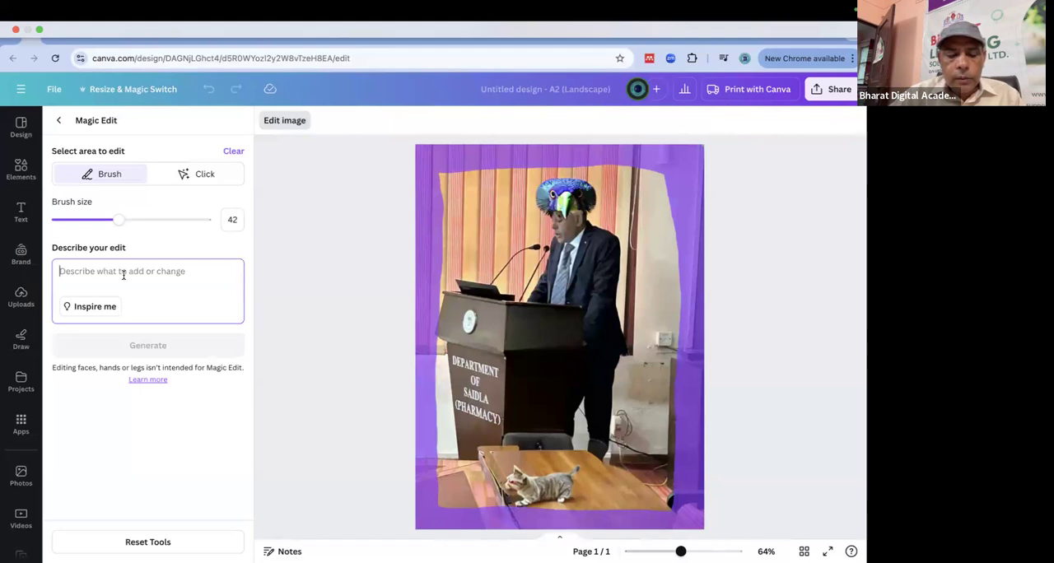
text(flow)
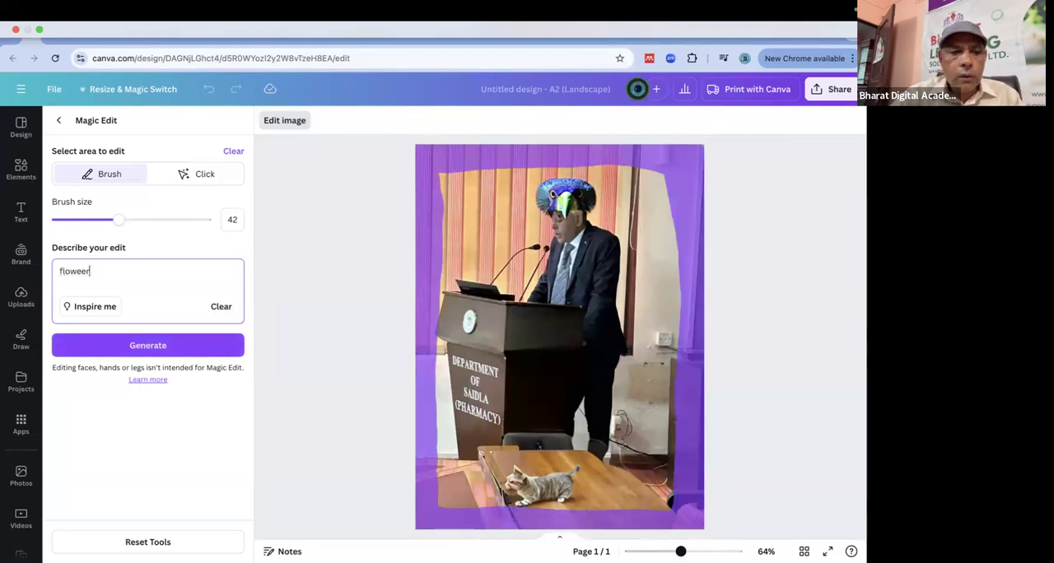
key(BackSpace)
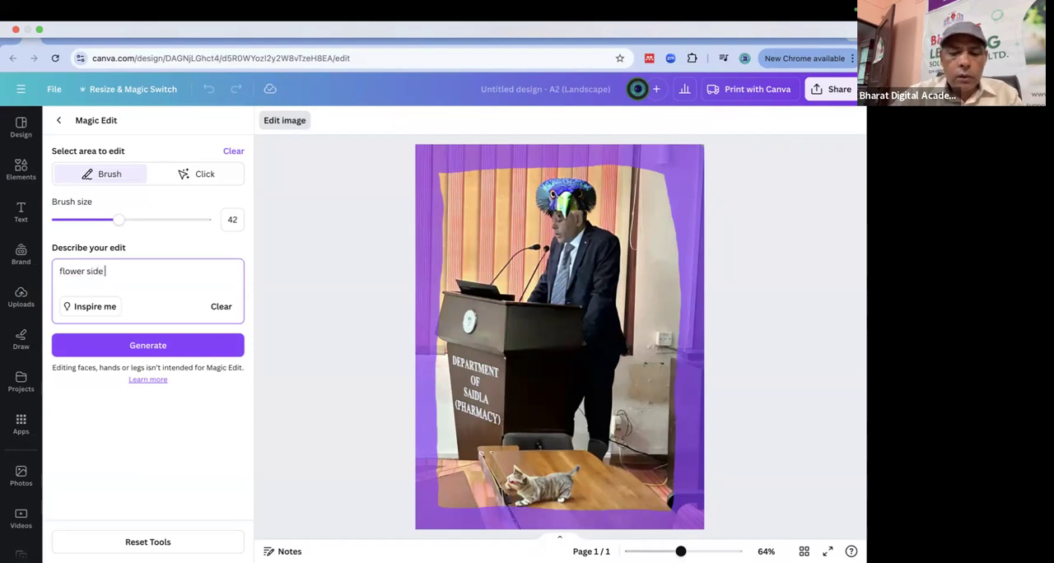
text(of image)
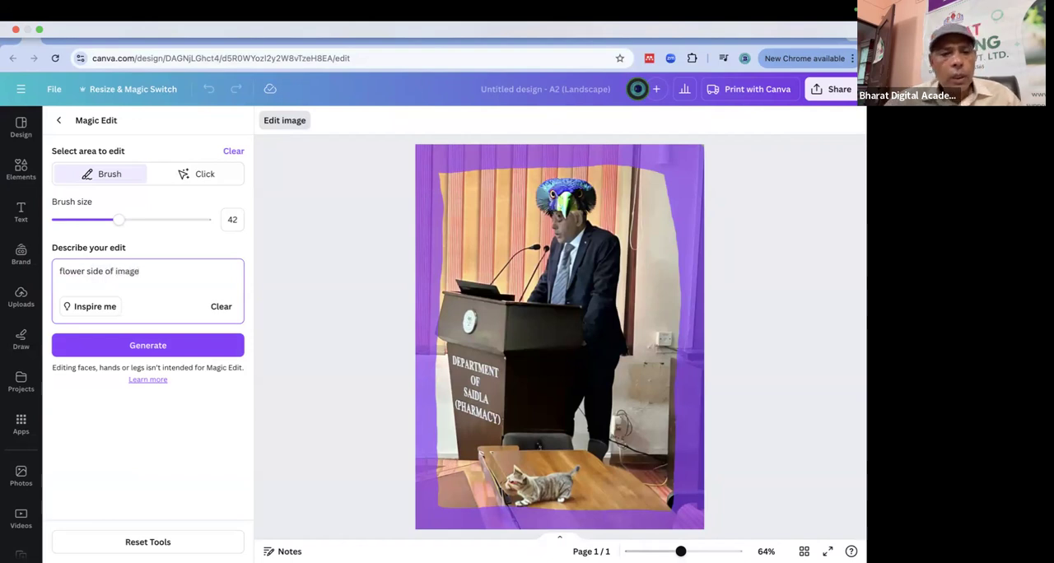
click(177, 349)
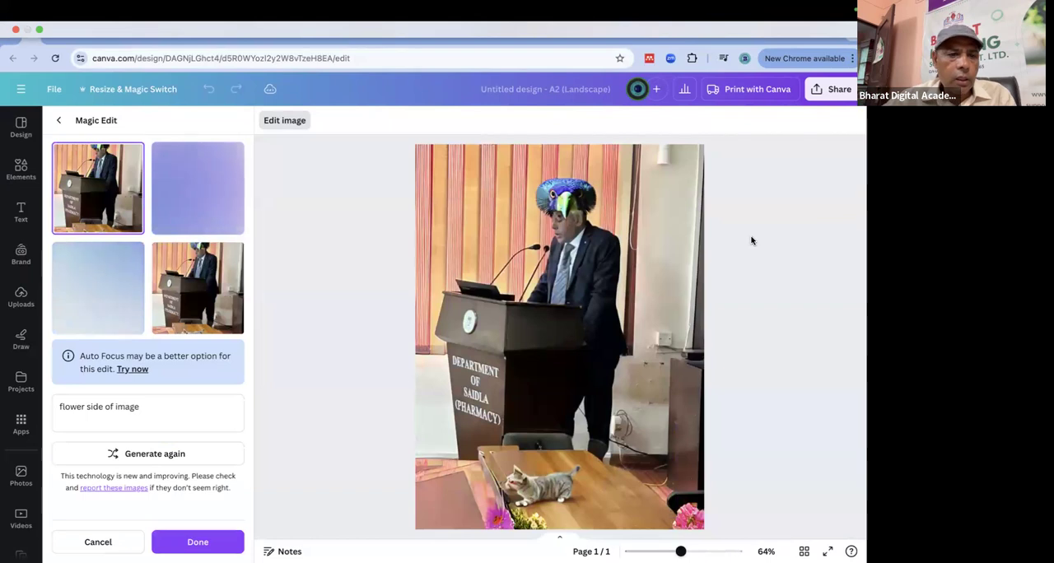
Compare the "flower side of image" variations and generate a new set from the same description.
click(200, 299)
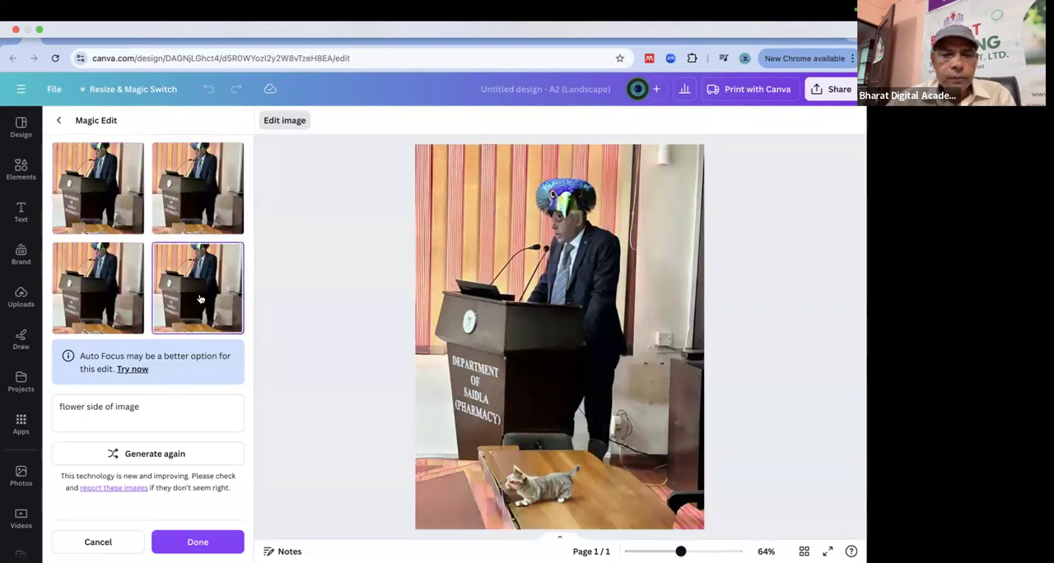
click(130, 278)
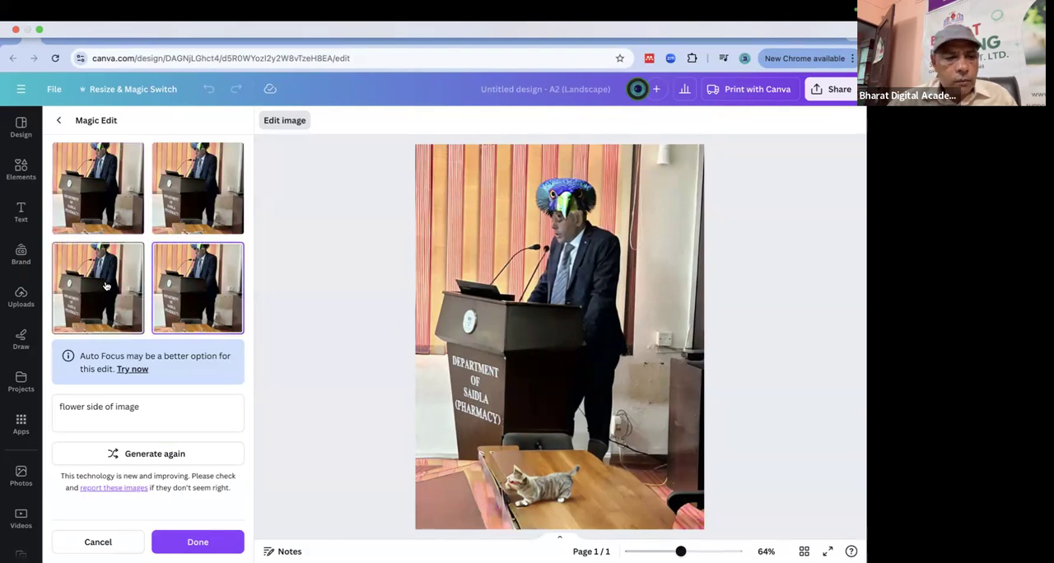
click(109, 194)
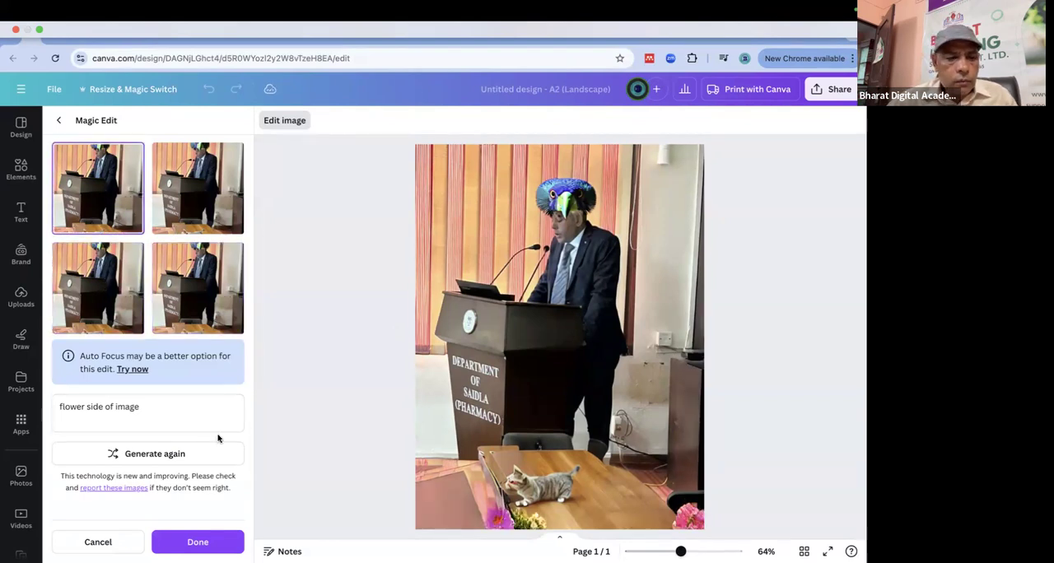
click(165, 456)
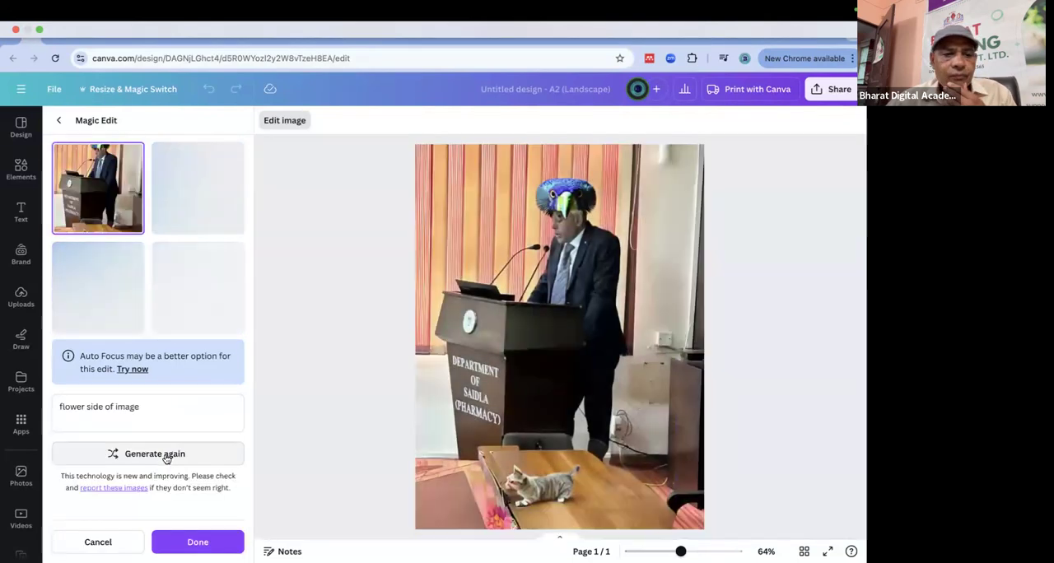
Discard the generated set, shorten the edit description to "flower", and generate new variations for the painted frame.
click(136, 415)
triple_click(57, 400)
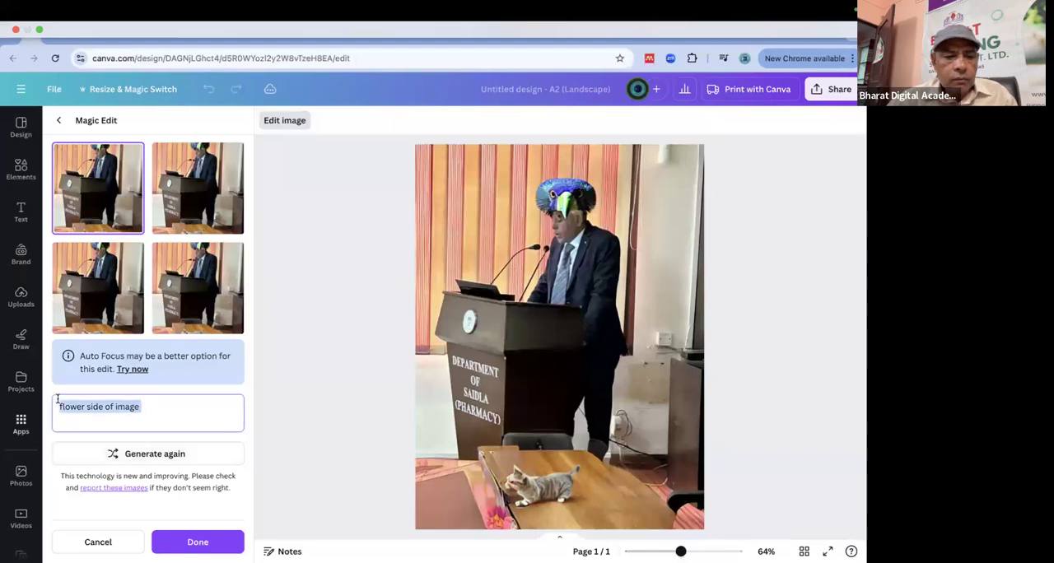
click(169, 406)
key(BackSpace)
key(BackSpace)
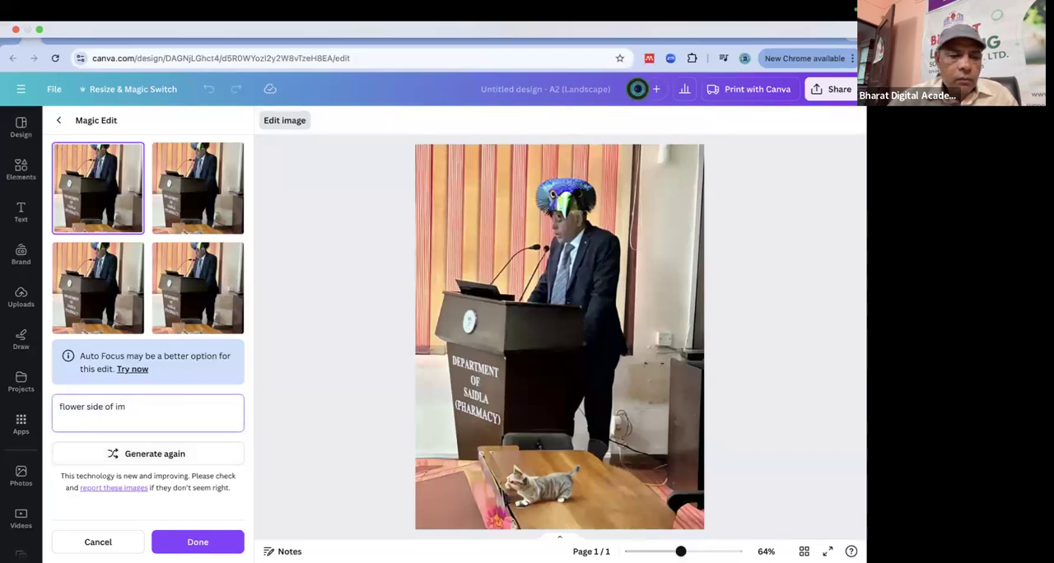
key(BackSpace)
key(BackSpace)
key(BackSpace)
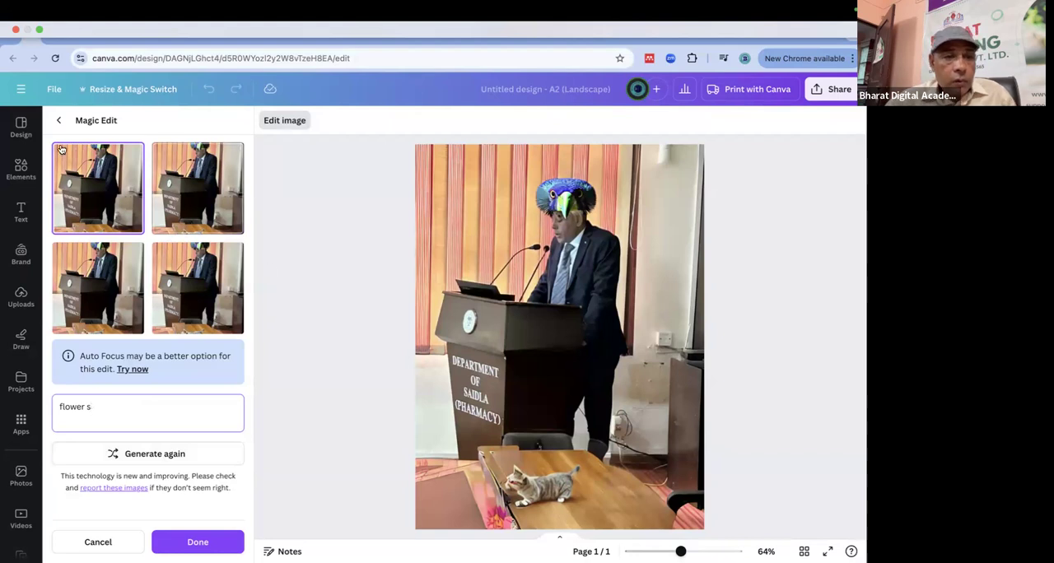
click(123, 542)
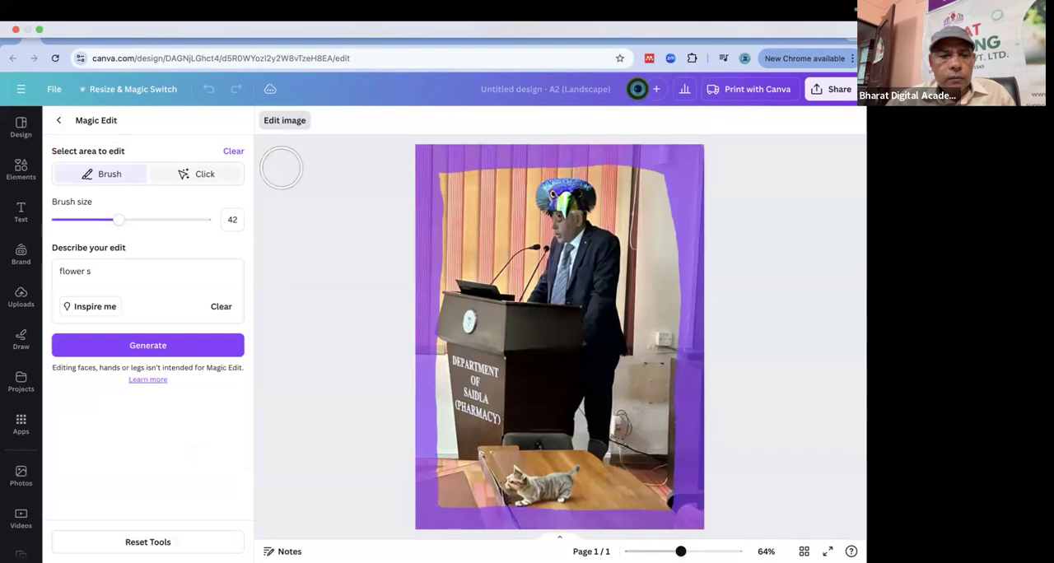
click(112, 273)
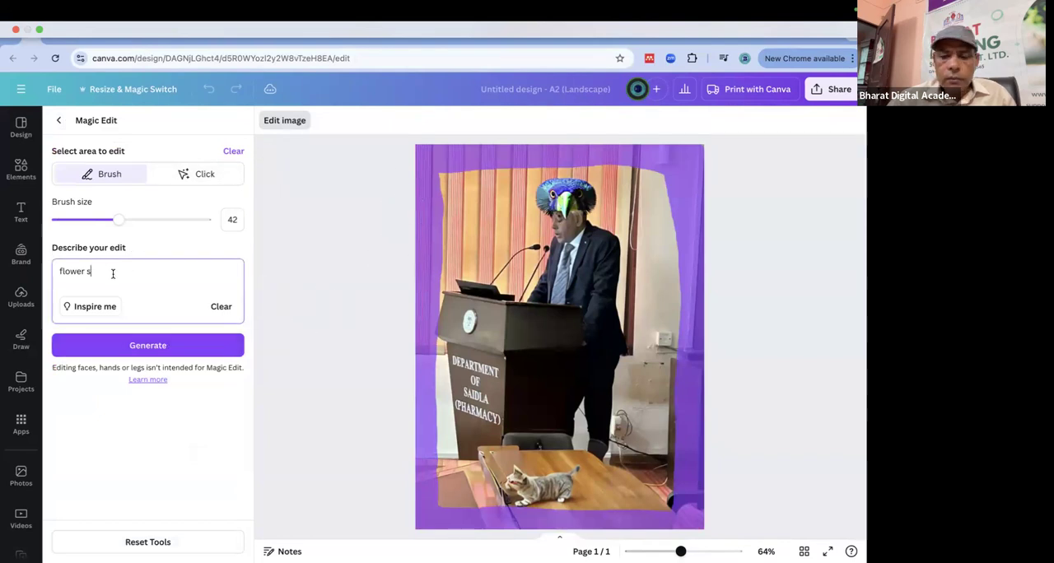
click(158, 346)
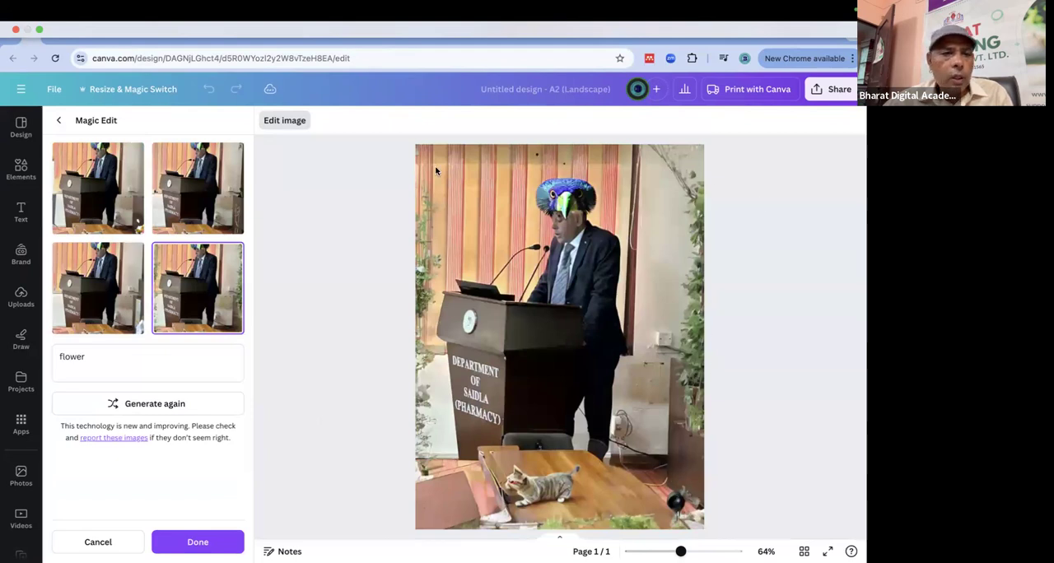
Compare the four "flower" variations, keep the one with foliage along both sides of the photo, and return to the effects.
click(131, 281)
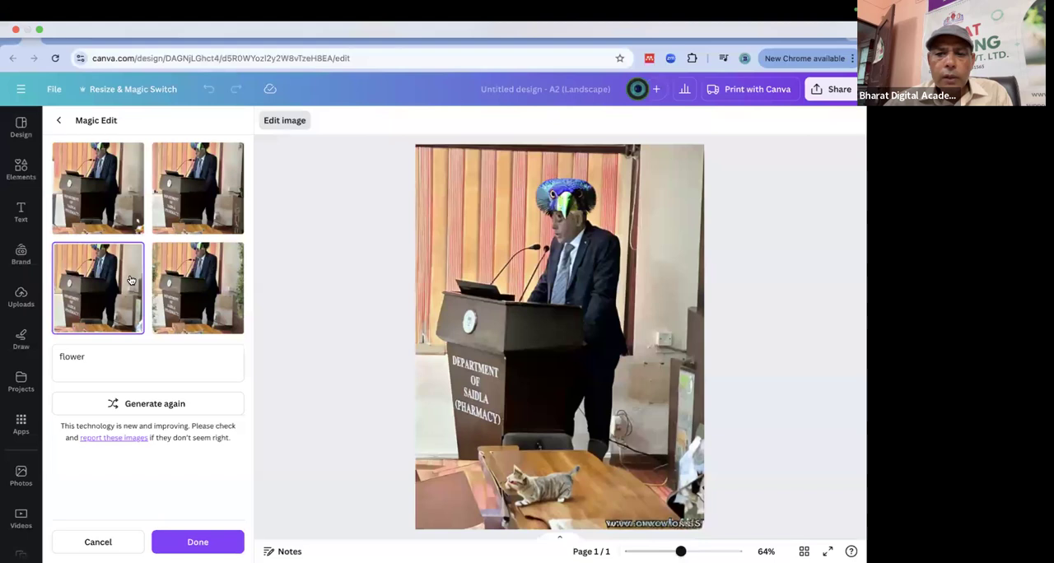
click(191, 186)
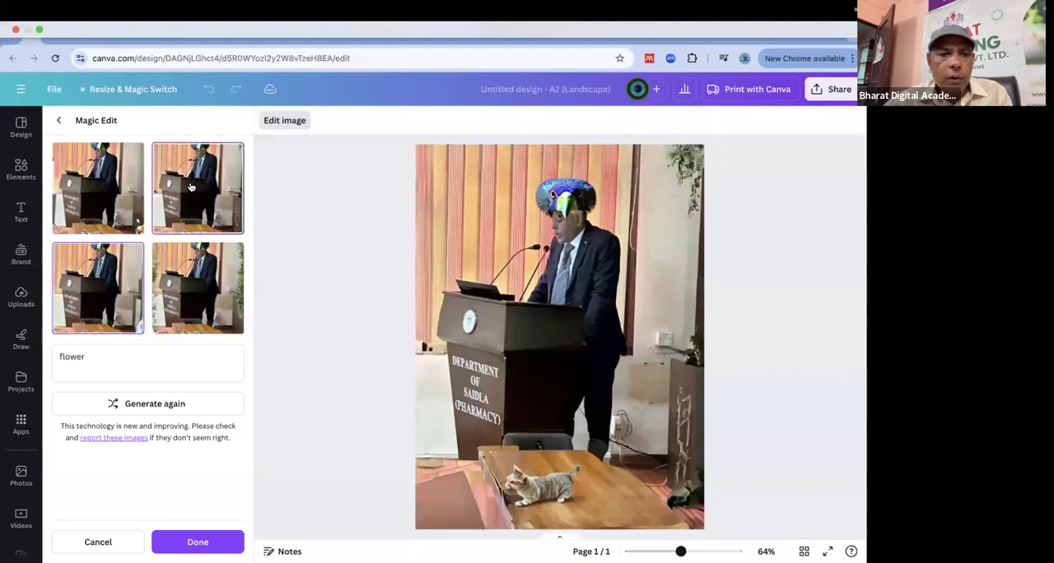
click(98, 182)
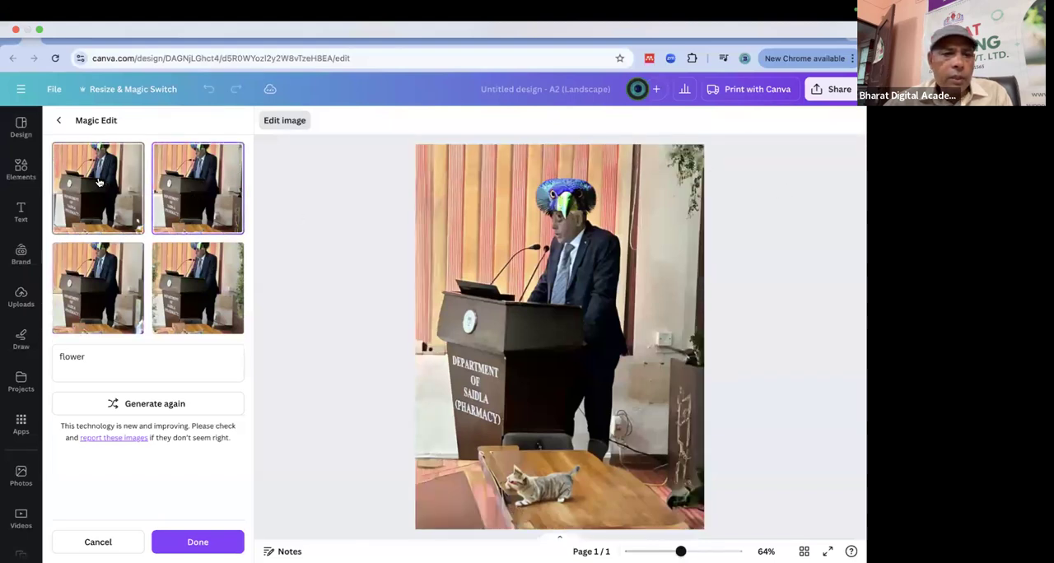
click(220, 187)
click(210, 305)
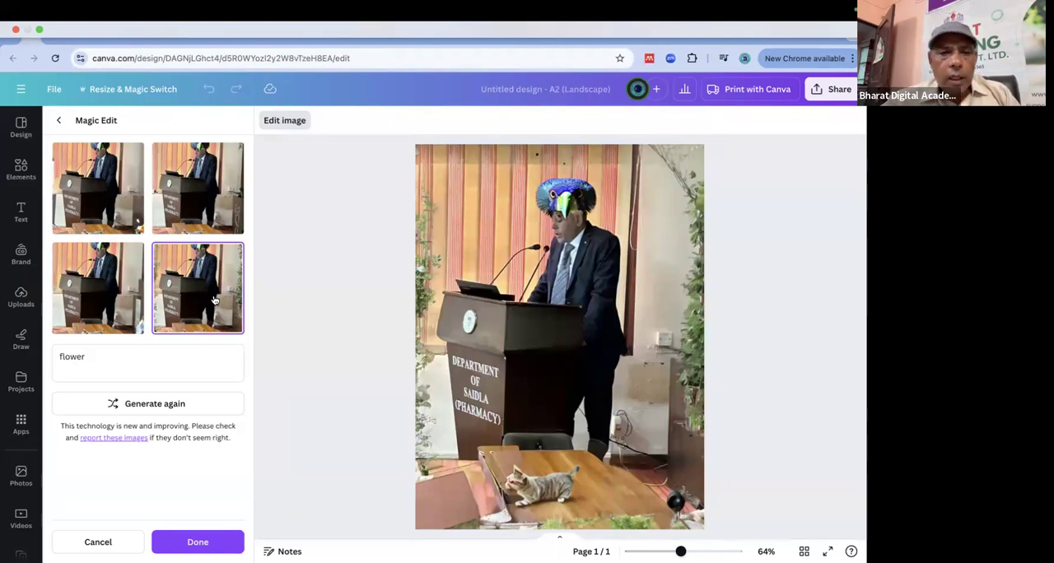
click(61, 122)
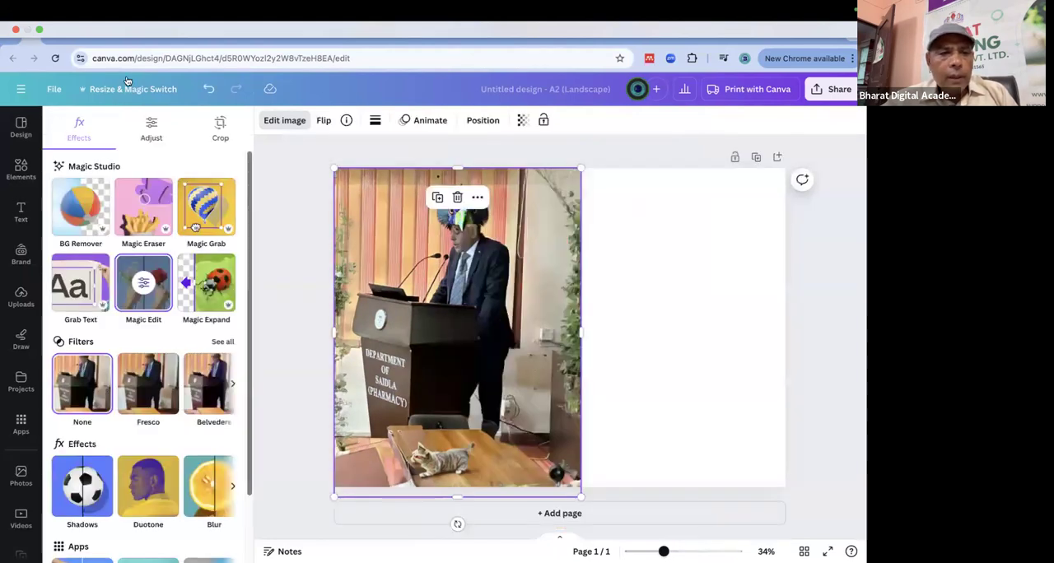
Switch to the course presentation to review its Image Editing slide, and return to the untitled design.
click(33, 33)
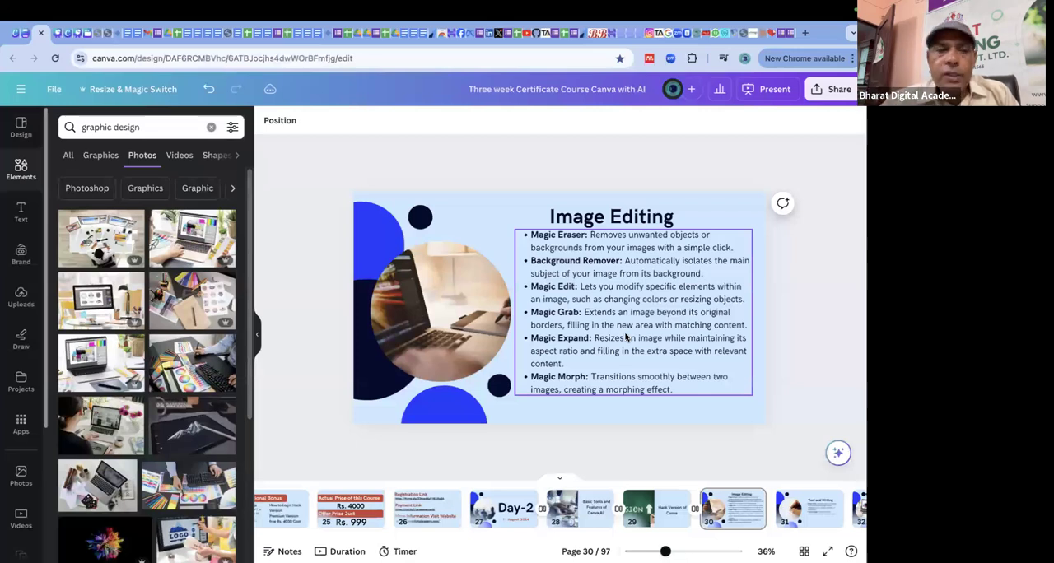
click(25, 36)
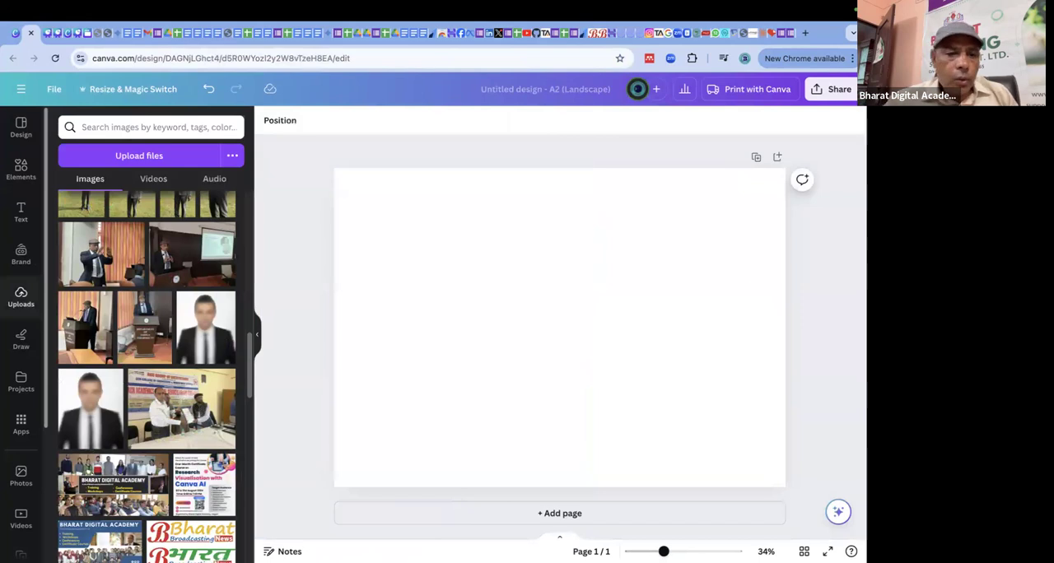
Place the front-facing podium photo in the empty page's upper-left corner and enlarge it to the full page height.
drag(601, 324, 459, 266)
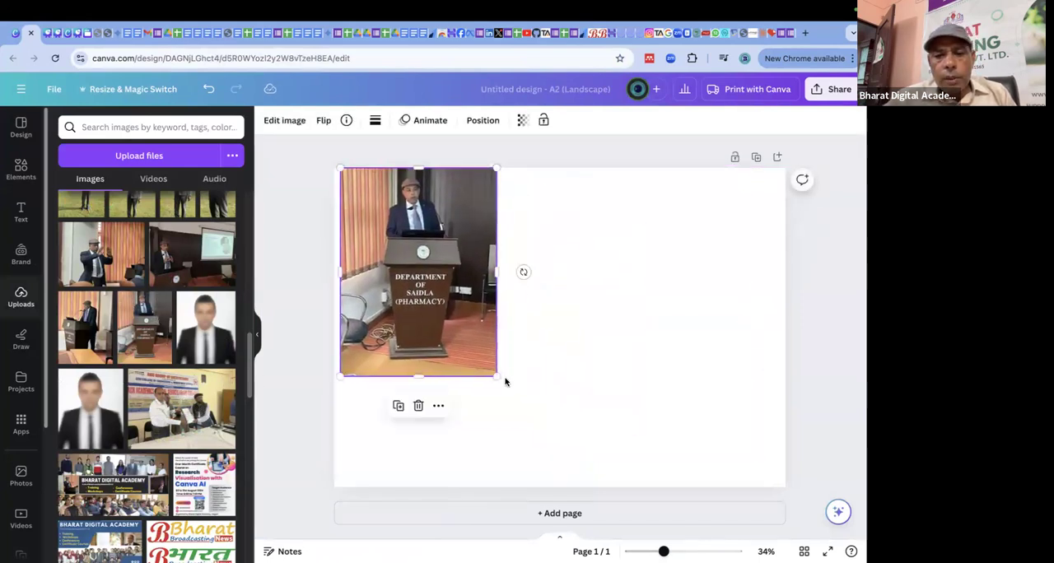
drag(556, 406, 650, 440)
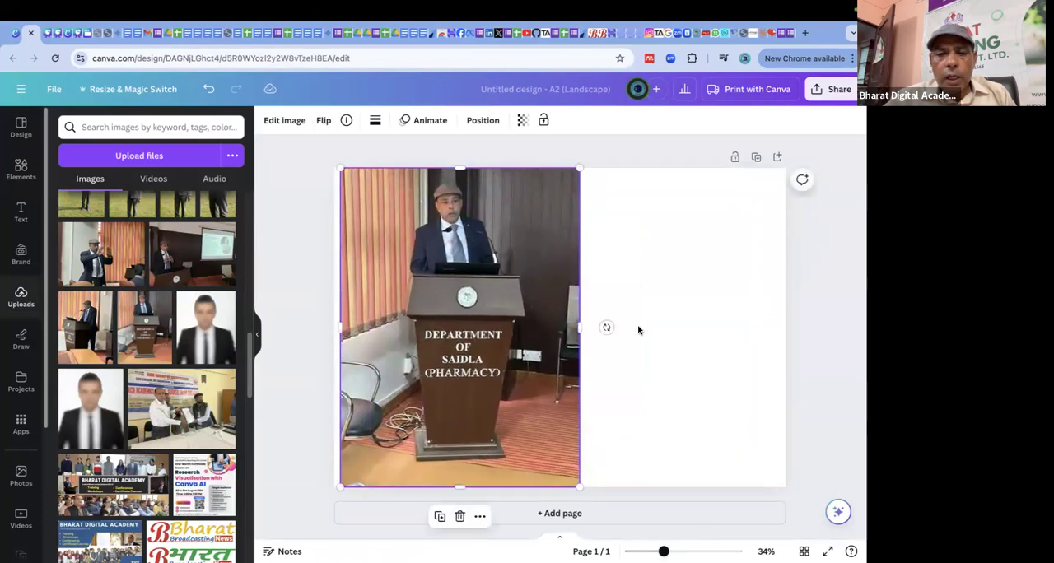
click(309, 202)
click(375, 213)
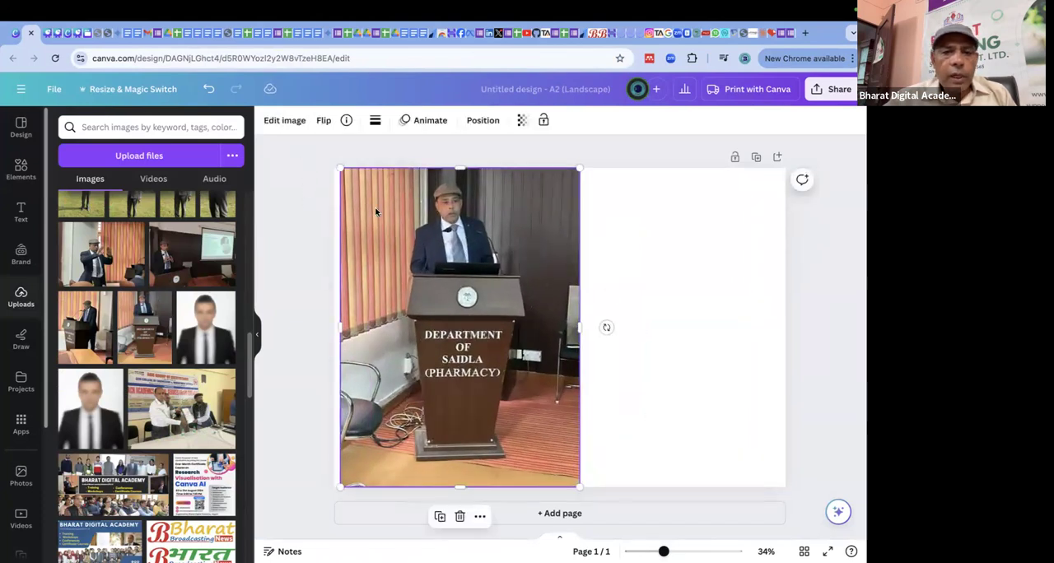
Separate the speaker behind the podium from the photo with Magic Grab, using the Click selection mode.
click(283, 121)
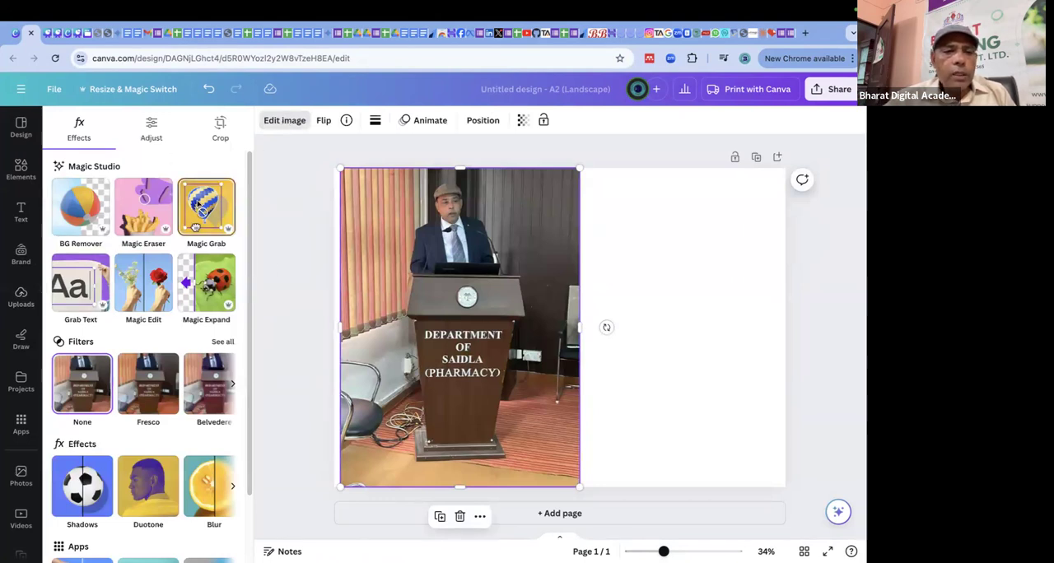
click(198, 204)
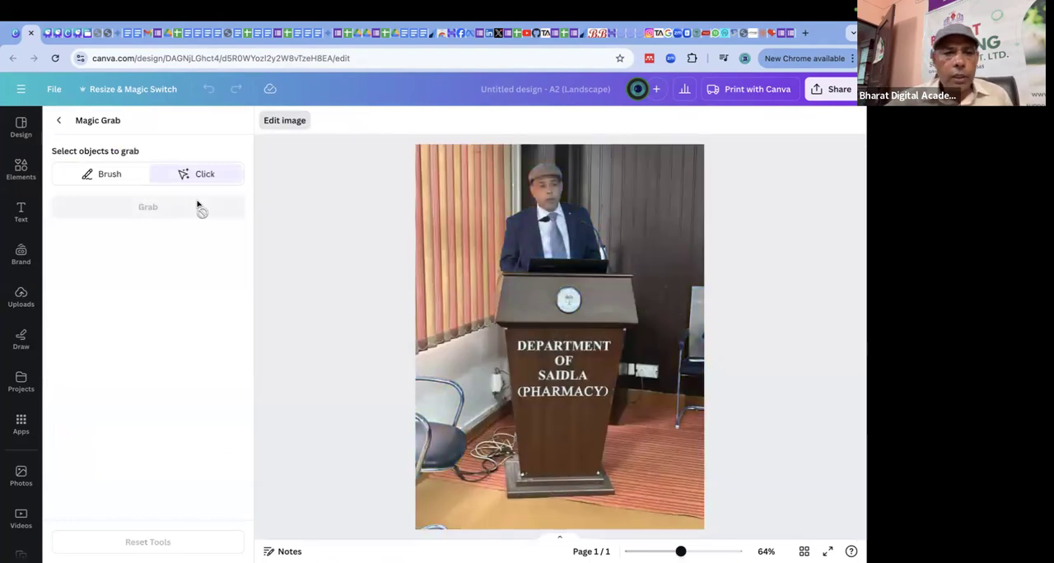
click(549, 213)
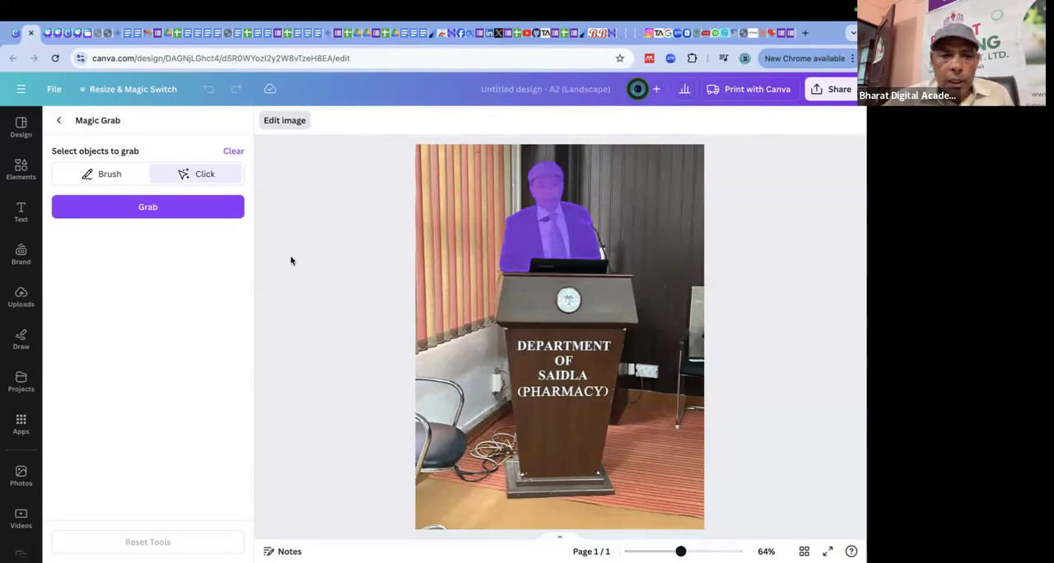
click(159, 208)
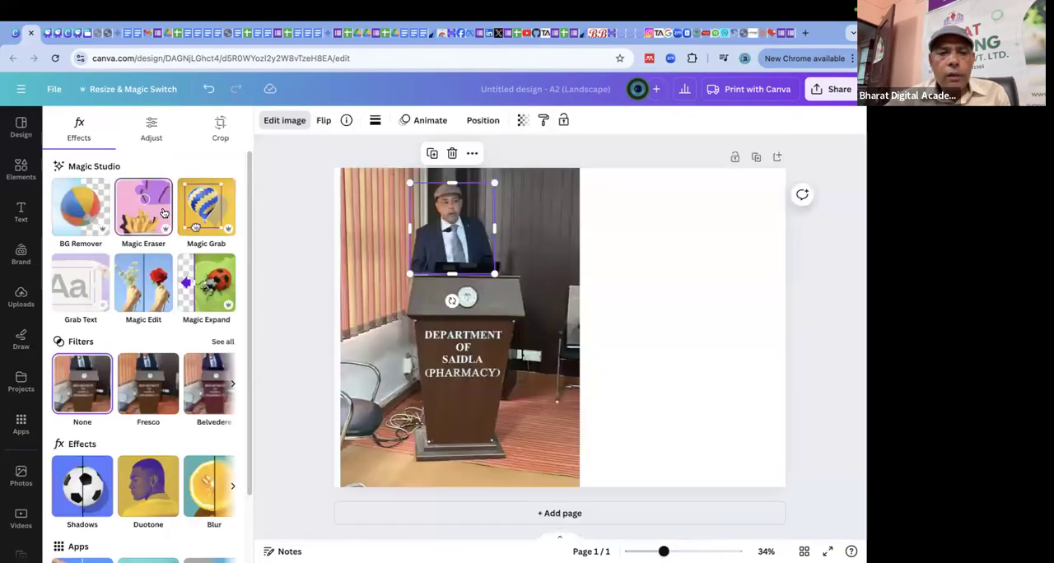
Move the separated speaker cutout to the empty right half of the page and enlarge it to fit the free width.
drag(465, 229, 682, 230)
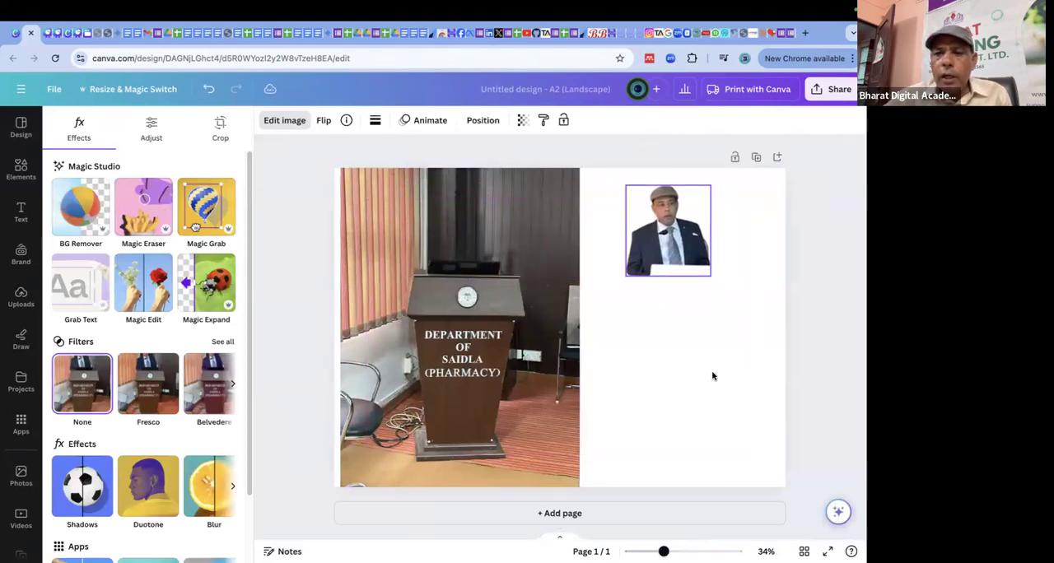
drag(711, 277, 819, 388)
drag(765, 312, 721, 304)
drag(582, 380, 604, 358)
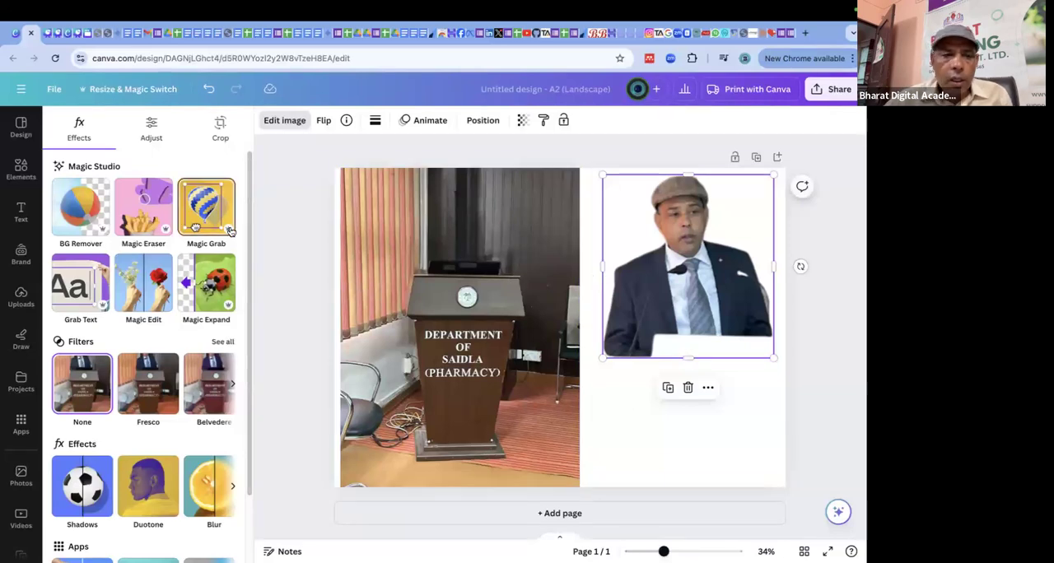
Separate the podium from the photo with Magic Grab, using the Click selection mode.
click(207, 210)
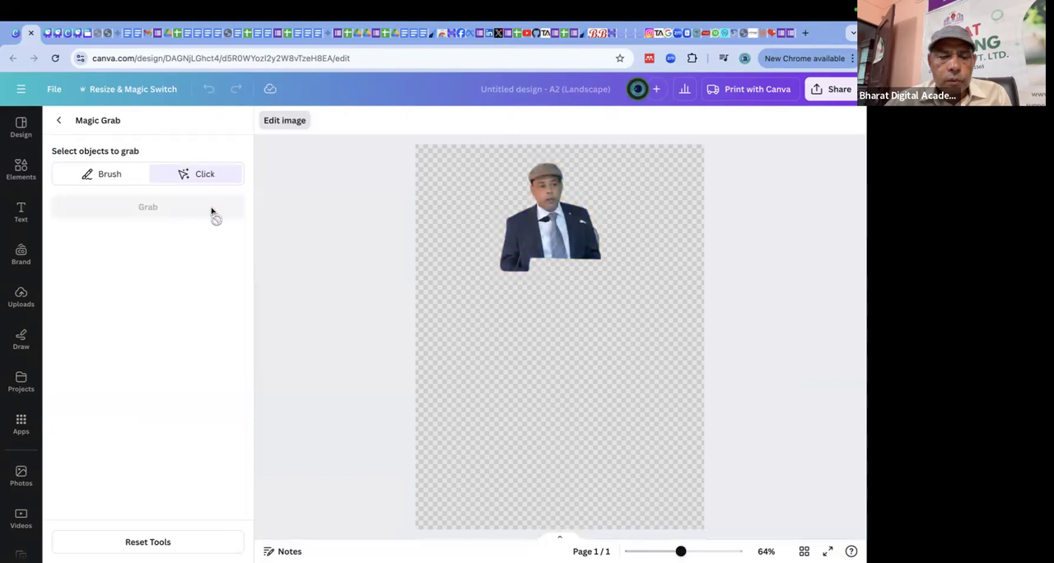
click(59, 122)
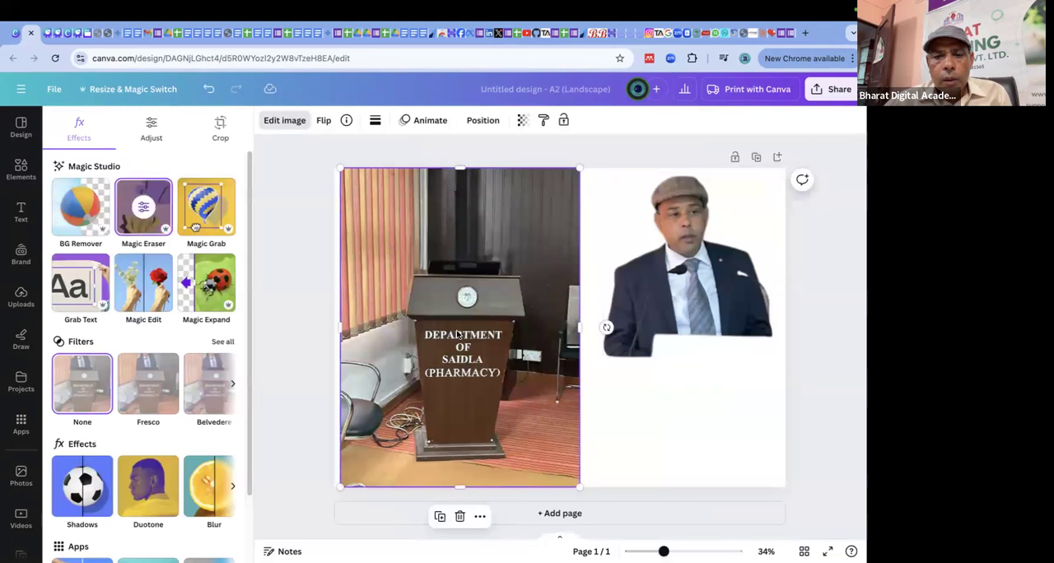
click(202, 201)
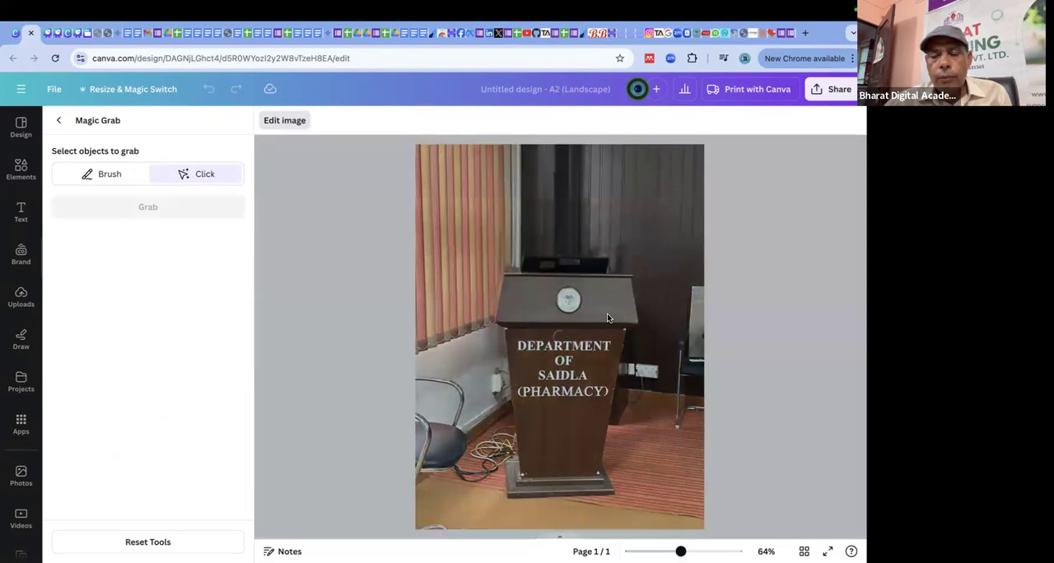
click(607, 317)
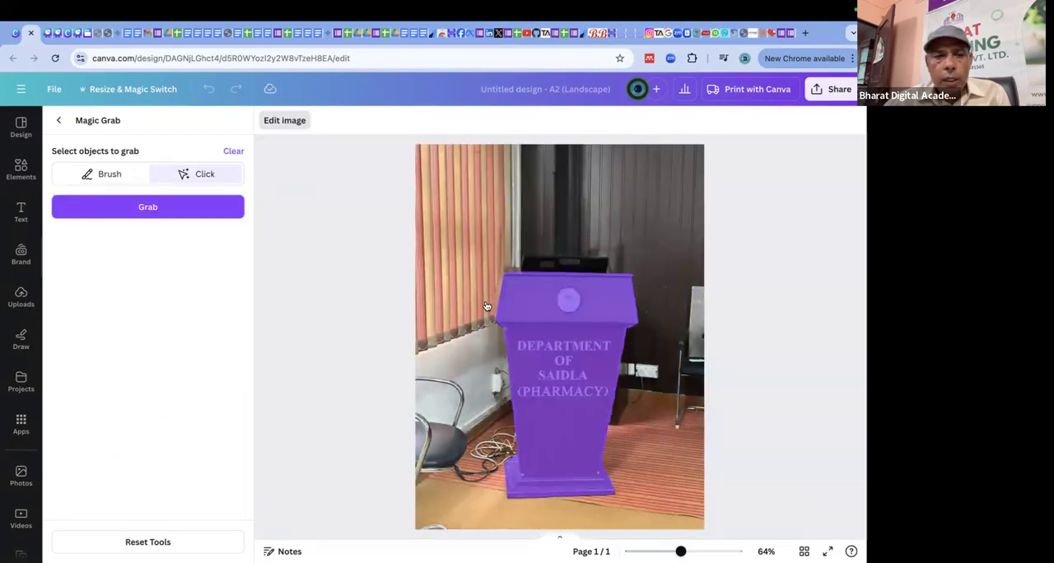
click(152, 207)
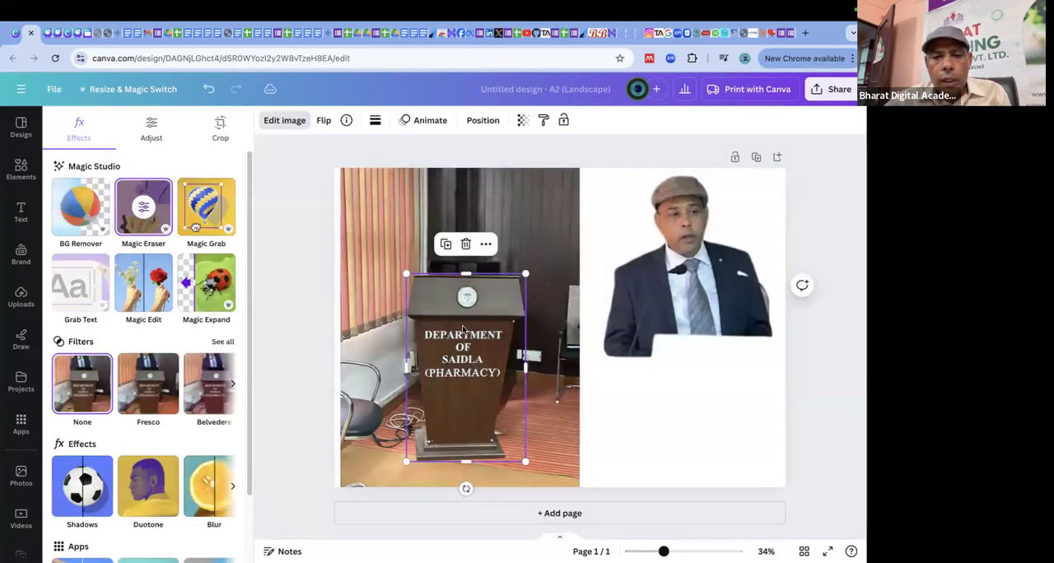
Place the separated podium in front of the speaker cutout, enlarge it, and align the remaining photo with the page's left edge.
drag(663, 397, 692, 379)
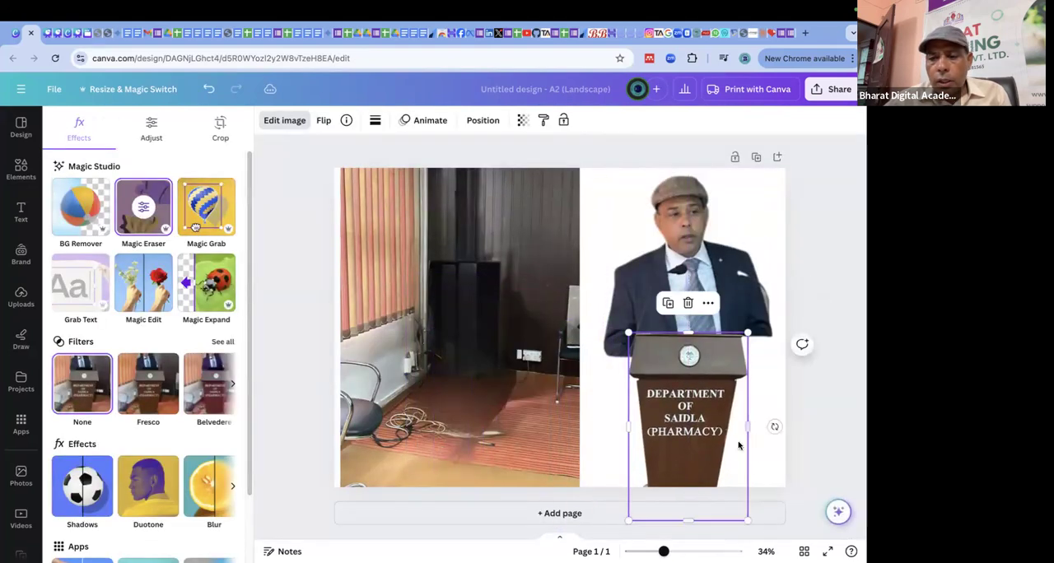
drag(747, 521, 803, 556)
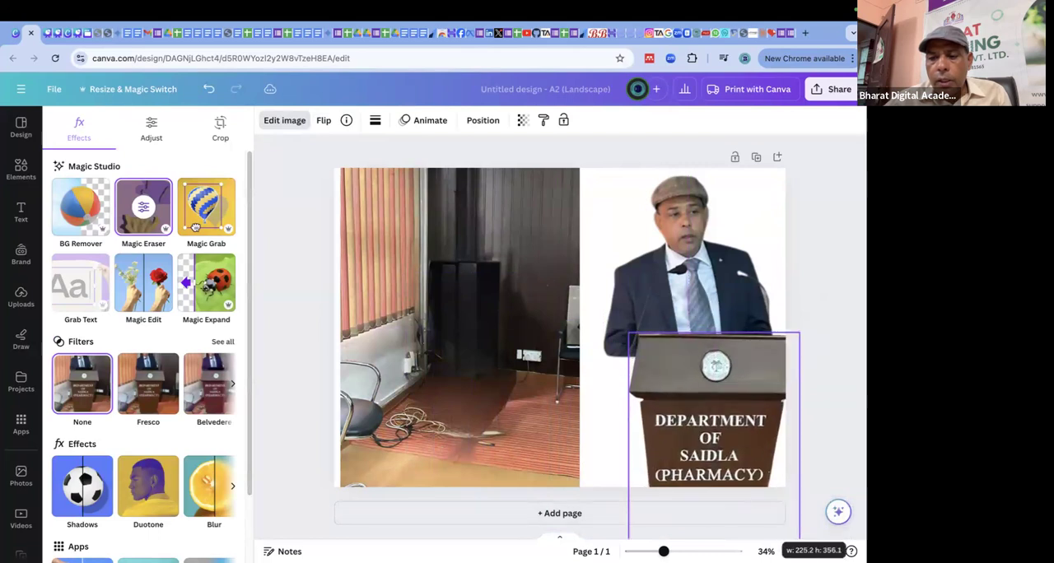
click(724, 229)
drag(725, 230, 722, 201)
click(750, 376)
drag(749, 375, 722, 269)
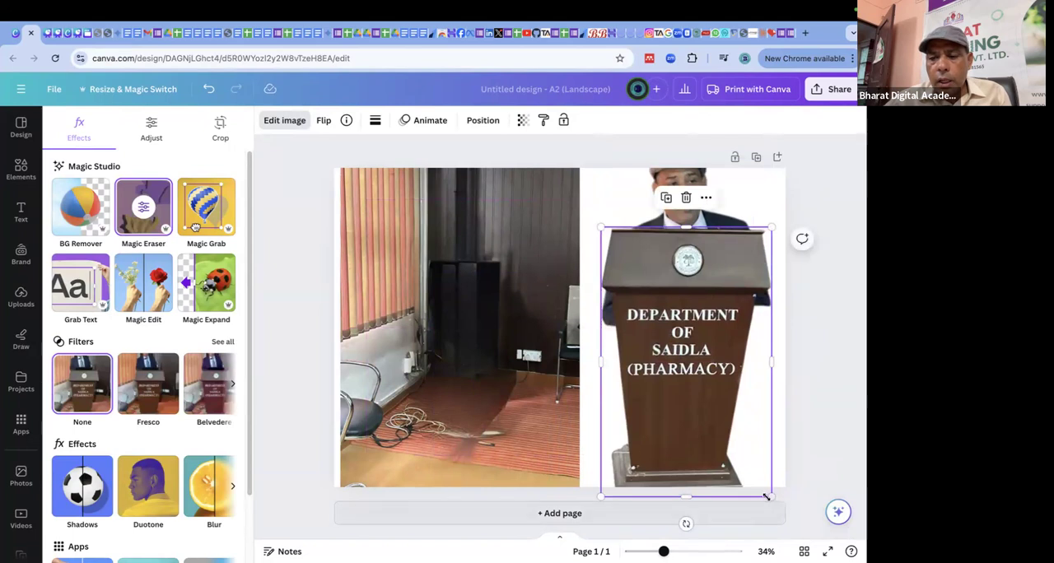
drag(765, 495, 815, 556)
drag(748, 389, 772, 413)
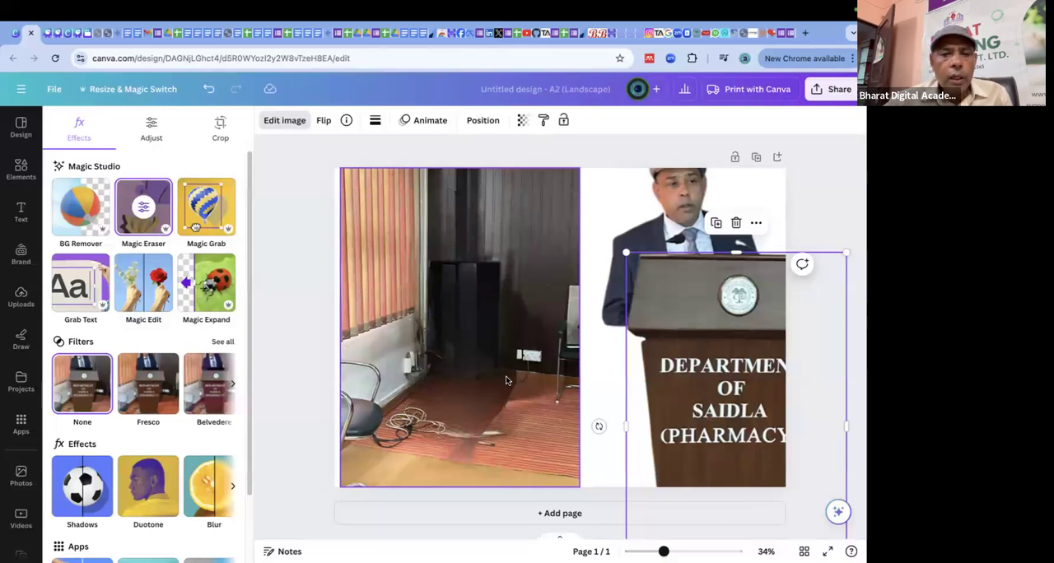
mouse_move(420, 229)
mouse_down()
mouse_move(456, 232)
mouse_move(413, 231)
mouse_up()
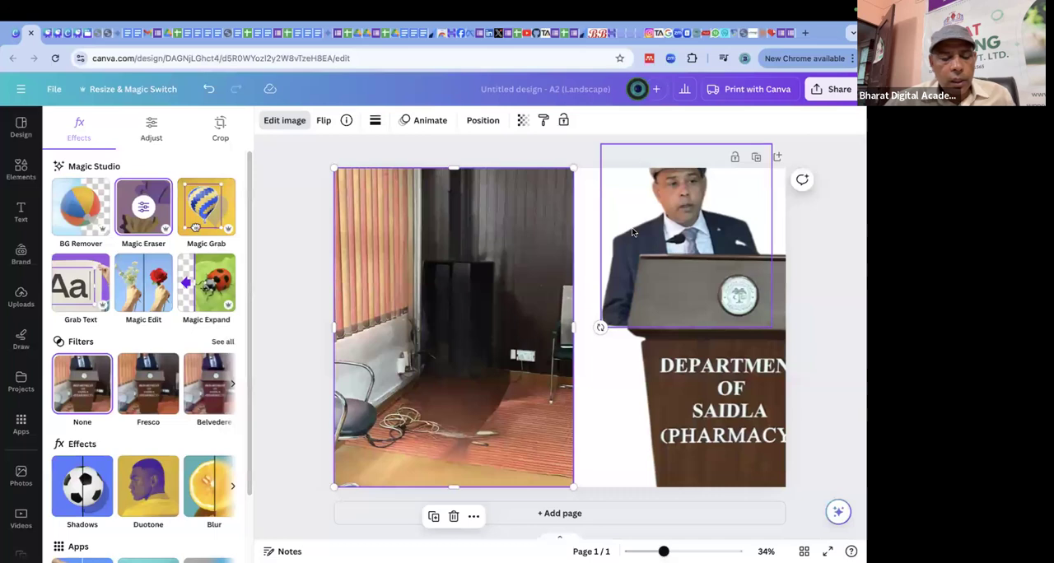
Undo the cutout placements, both Magic Grab separations and the photo's earlier enlargement.
key(ctrl+z)
key(ctrl+z)
key(ctrl+z)
key(ctrl+z)
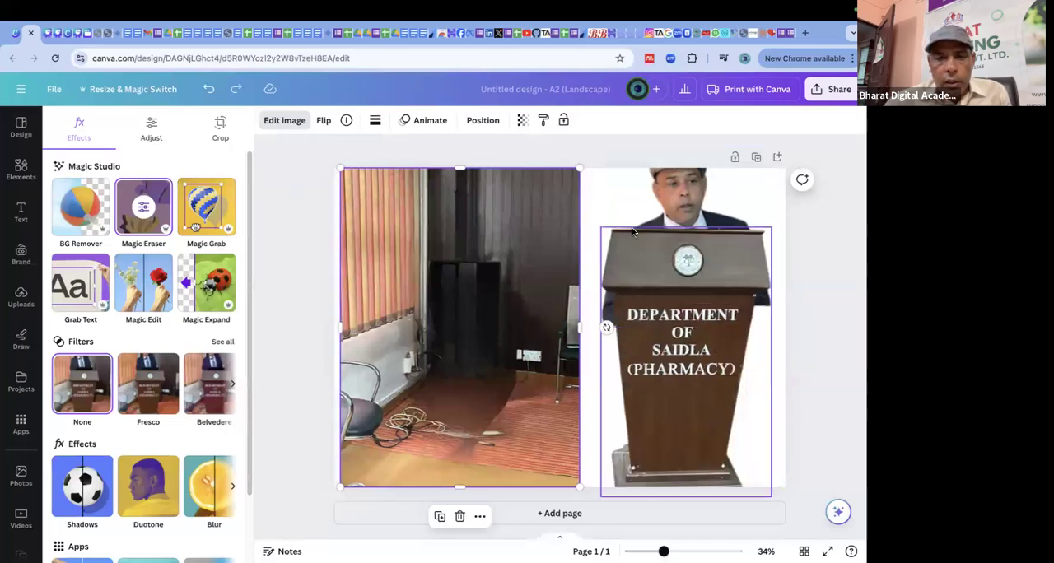
key(ctrl+z)
key(ctrl+z)
key(ctrl+z)
key(ctrl+z)
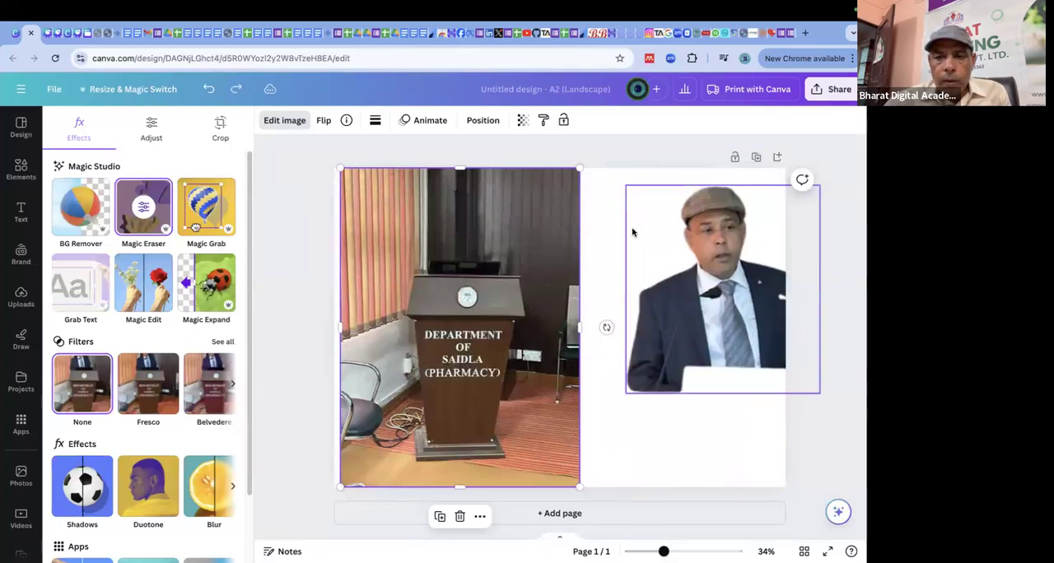
key(ctrl+z)
key(ctrl+z)
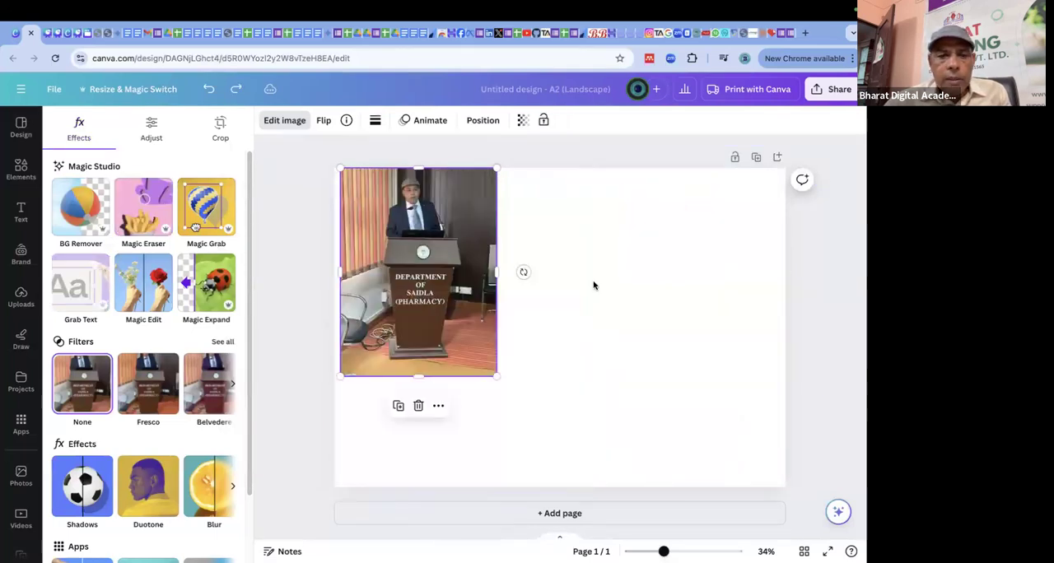
Enlarge the podium photo to slightly more than the full page height.
drag(495, 376, 622, 476)
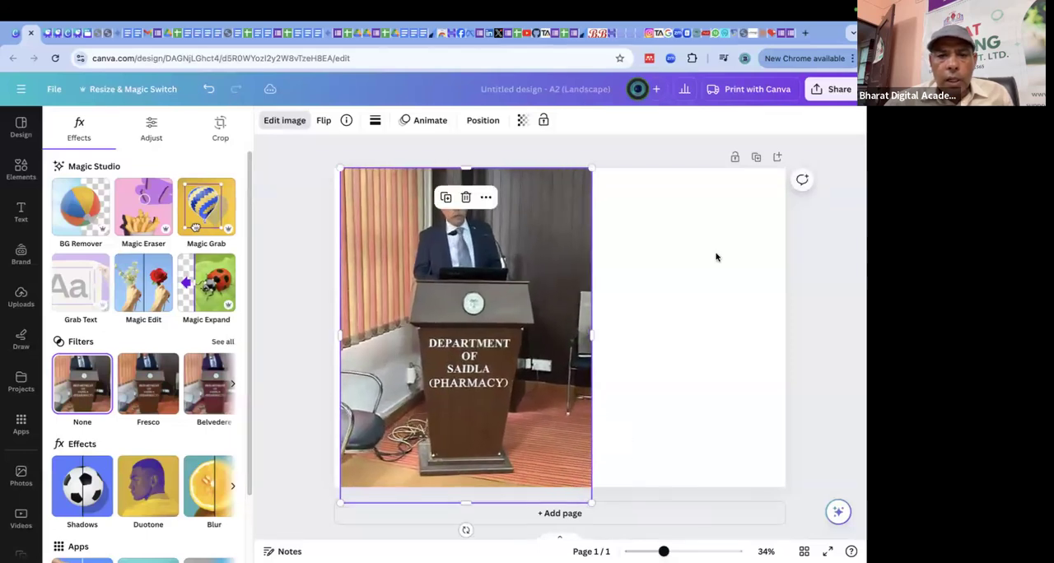
click(715, 254)
Grab the background around the speaker and podium with Magic Grab, combining a Click selection of the wall with a size 43 Brush.
click(387, 194)
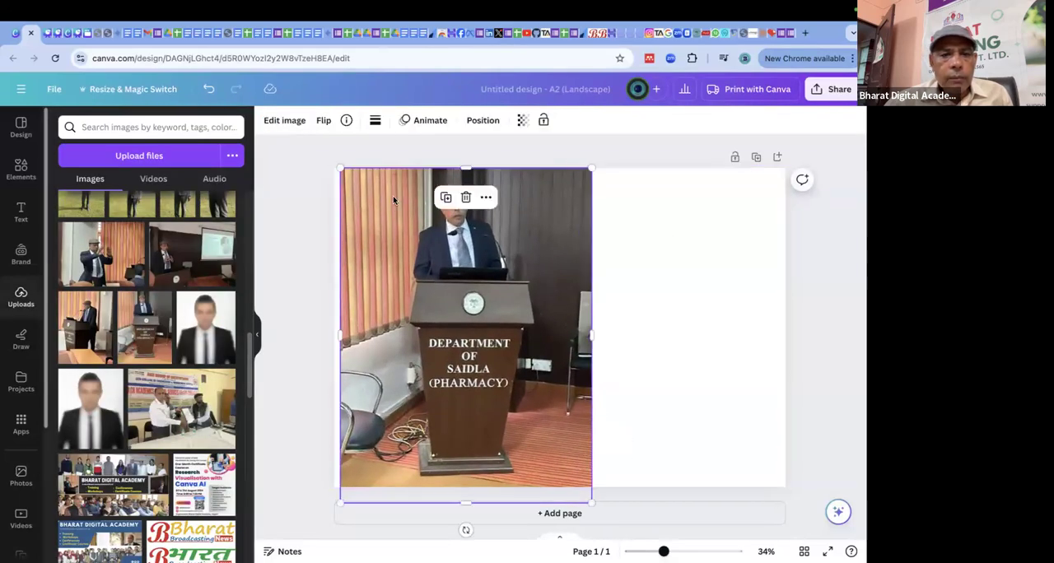
click(266, 122)
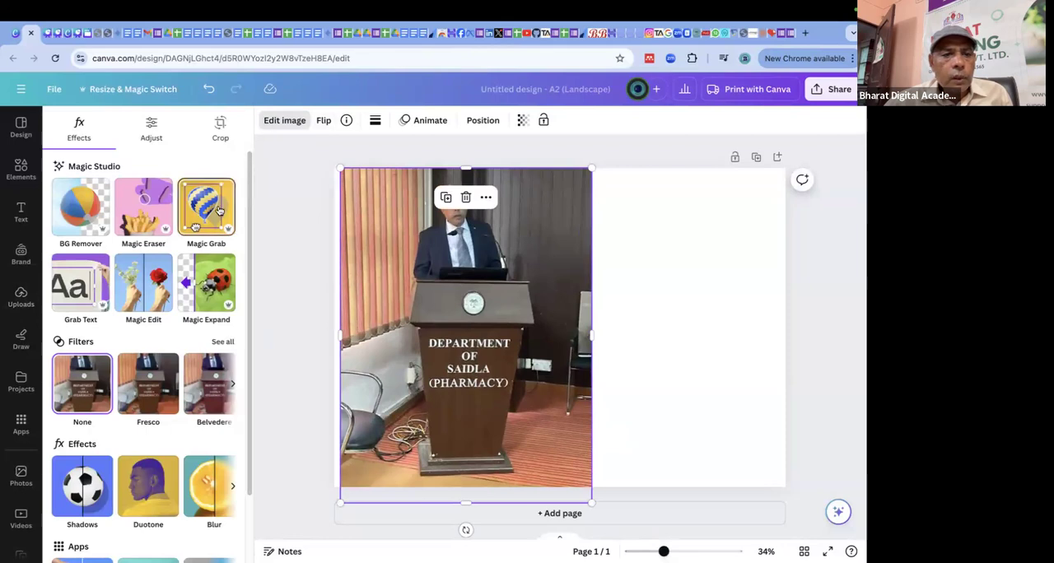
click(229, 210)
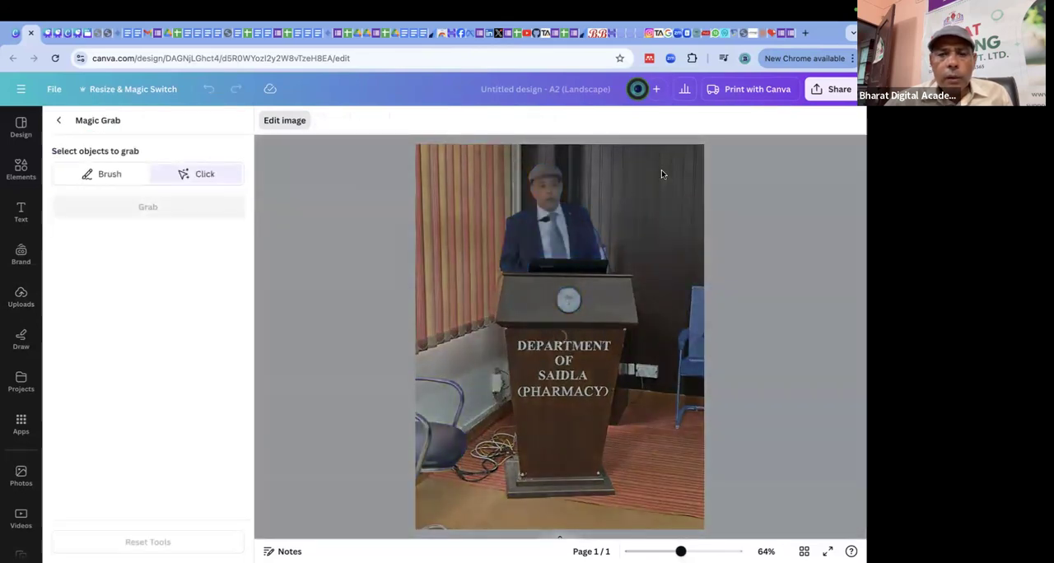
click(662, 174)
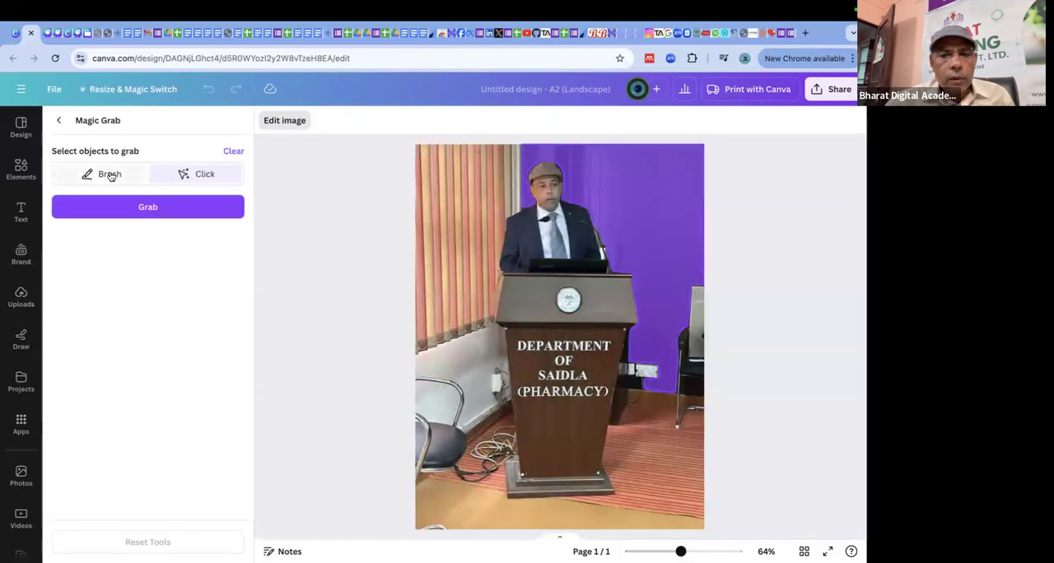
click(113, 177)
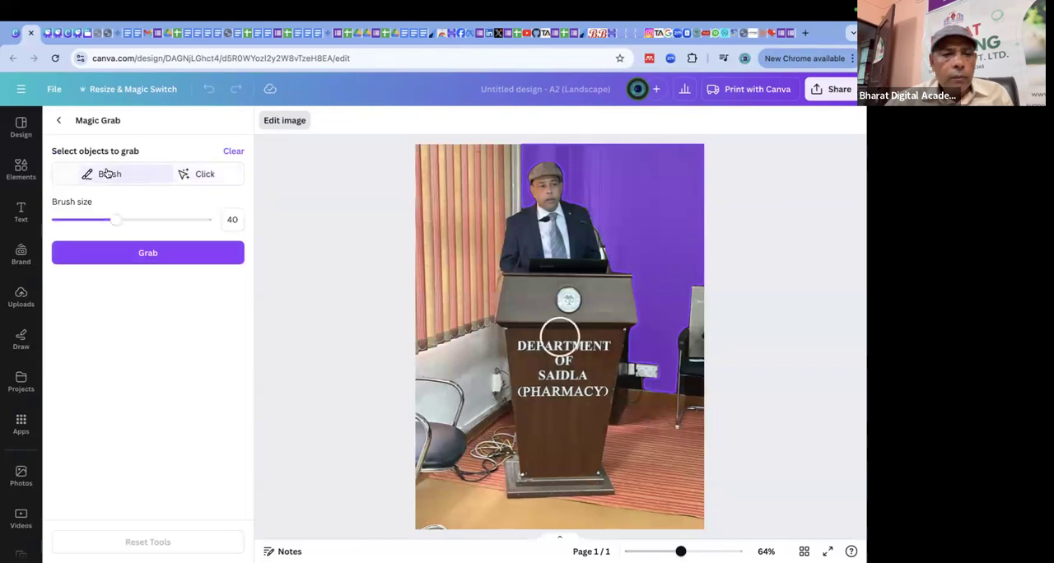
click(121, 219)
mouse_move(508, 155)
mouse_down()
mouse_move(434, 156)
mouse_move(504, 164)
mouse_move(508, 188)
mouse_move(438, 180)
mouse_move(434, 194)
mouse_move(452, 284)
mouse_move(473, 211)
mouse_move(484, 241)
mouse_move(480, 314)
mouse_move(416, 235)
mouse_move(427, 334)
mouse_move(452, 355)
mouse_move(497, 360)
mouse_move(508, 450)
mouse_move(508, 484)
mouse_move(494, 501)
mouse_move(432, 524)
mouse_move(419, 509)
mouse_move(445, 420)
mouse_move(430, 367)
mouse_move(421, 472)
mouse_move(465, 383)
mouse_move(473, 491)
mouse_move(454, 445)
mouse_move(503, 516)
mouse_move(696, 514)
mouse_move(702, 335)
mouse_move(666, 386)
mouse_move(641, 345)
mouse_move(621, 455)
mouse_move(637, 458)
mouse_move(643, 423)
mouse_move(675, 423)
mouse_move(665, 486)
mouse_move(637, 476)
mouse_move(644, 491)
mouse_move(537, 499)
mouse_up()
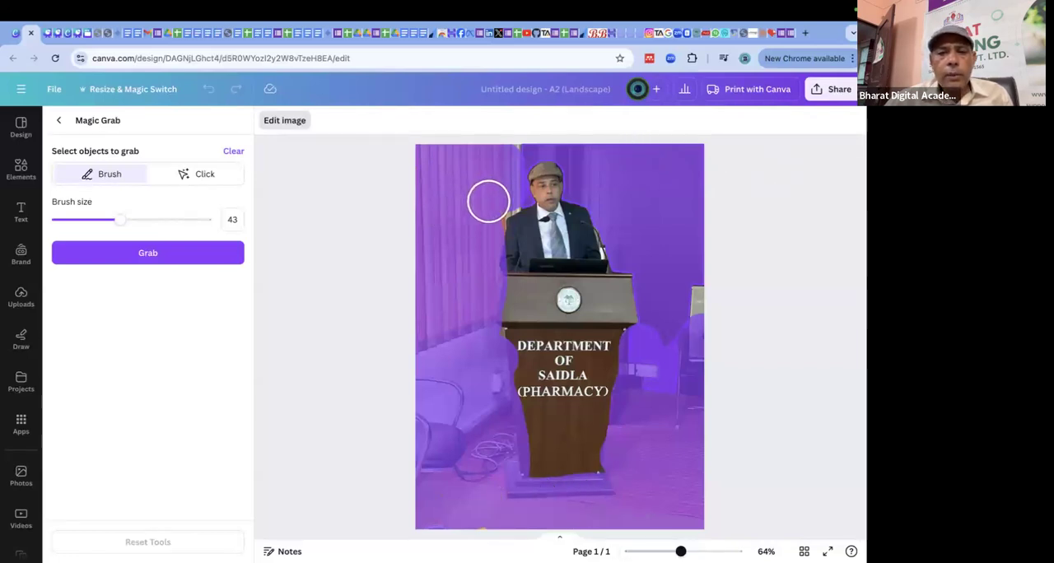
click(161, 256)
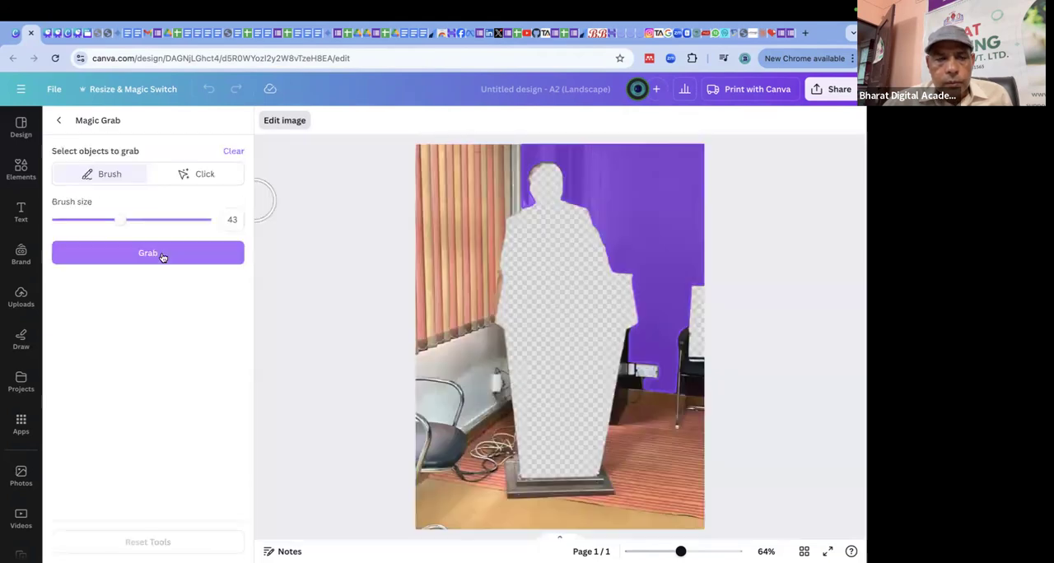
click(161, 254)
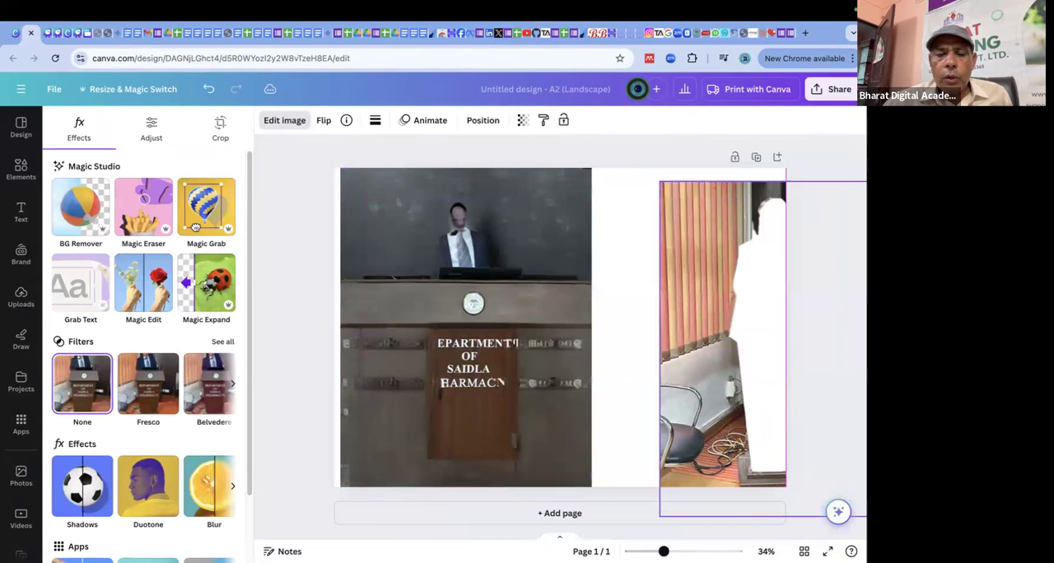
Move the grabbed background cutout over the right half of the page and delete it.
drag(847, 235, 805, 216)
drag(729, 303, 631, 307)
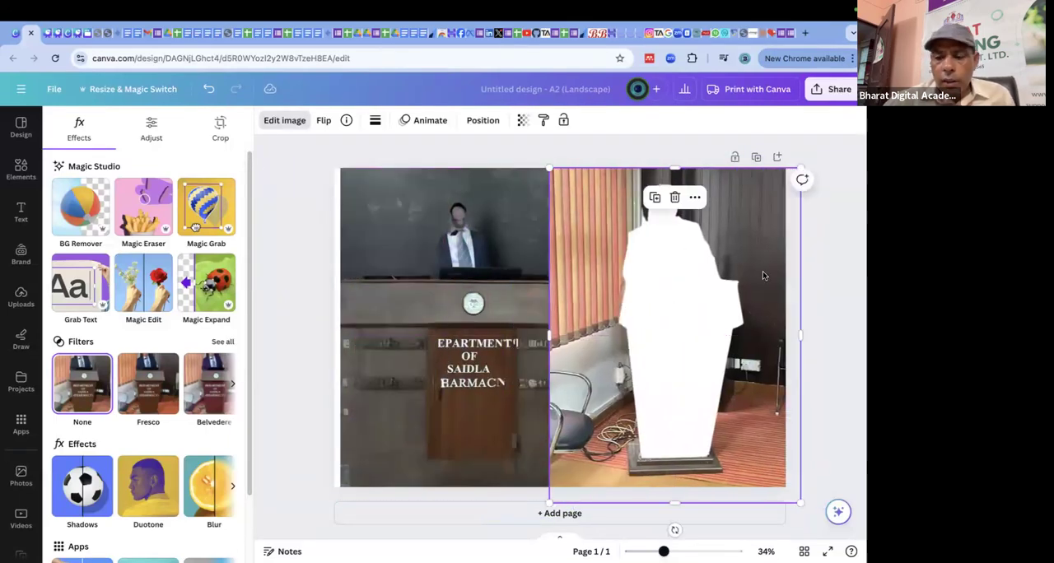
key(Delete)
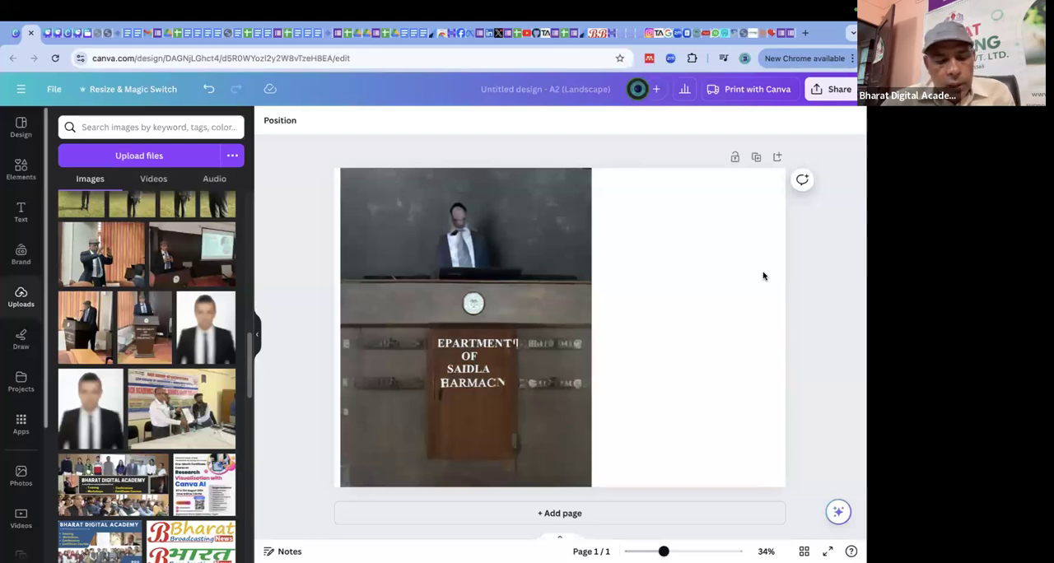
Undo the cutout's deletion, its moves and the background grab, and select the empty page.
key(ctrl+z)
key(ctrl+z)
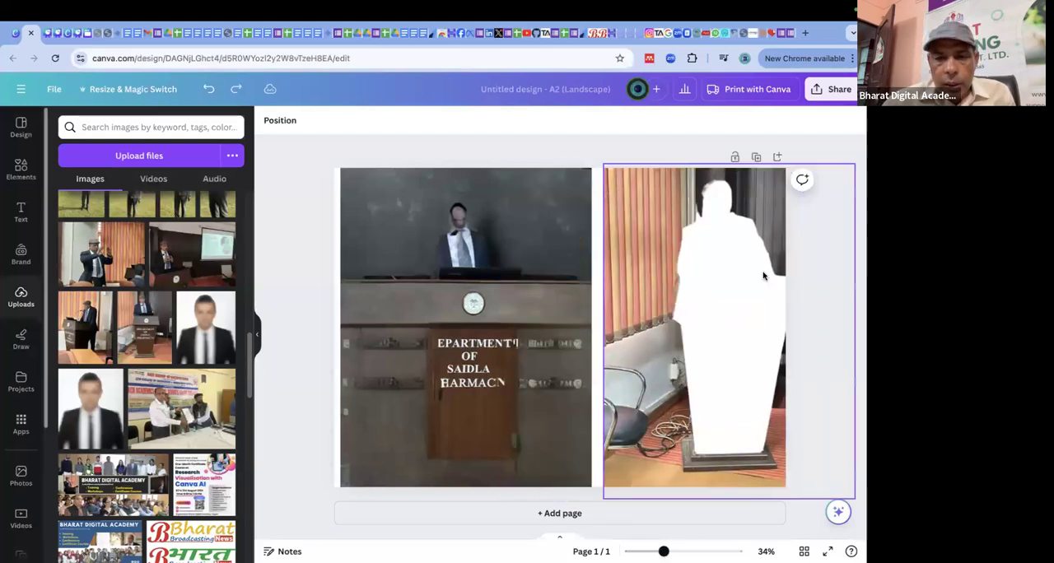
key(ctrl+z)
click(735, 235)
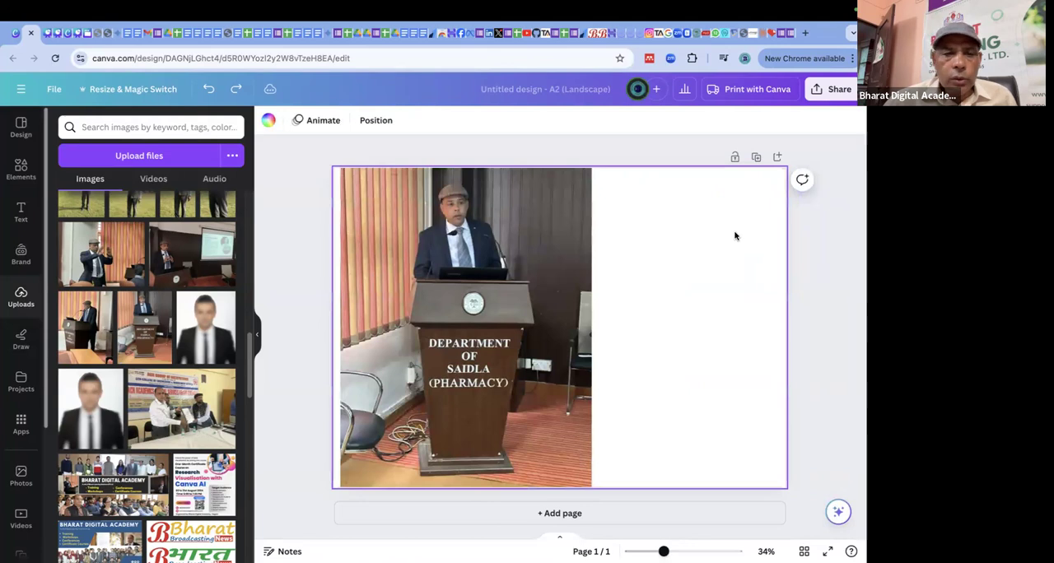
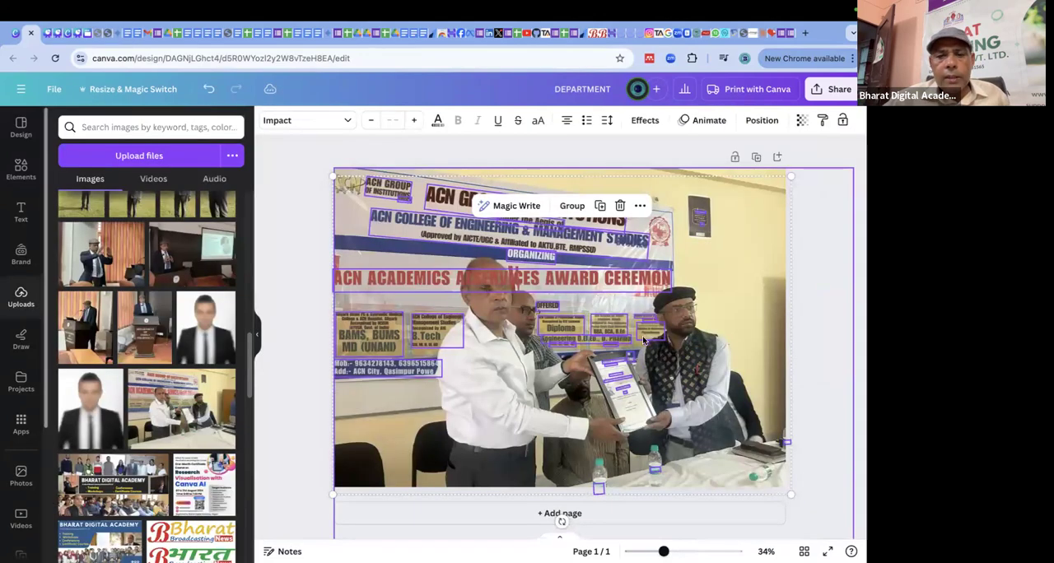
Cut the grabbed banner text elements from the award photo, add a blank page and paste them there.
drag(619, 303, 558, 235)
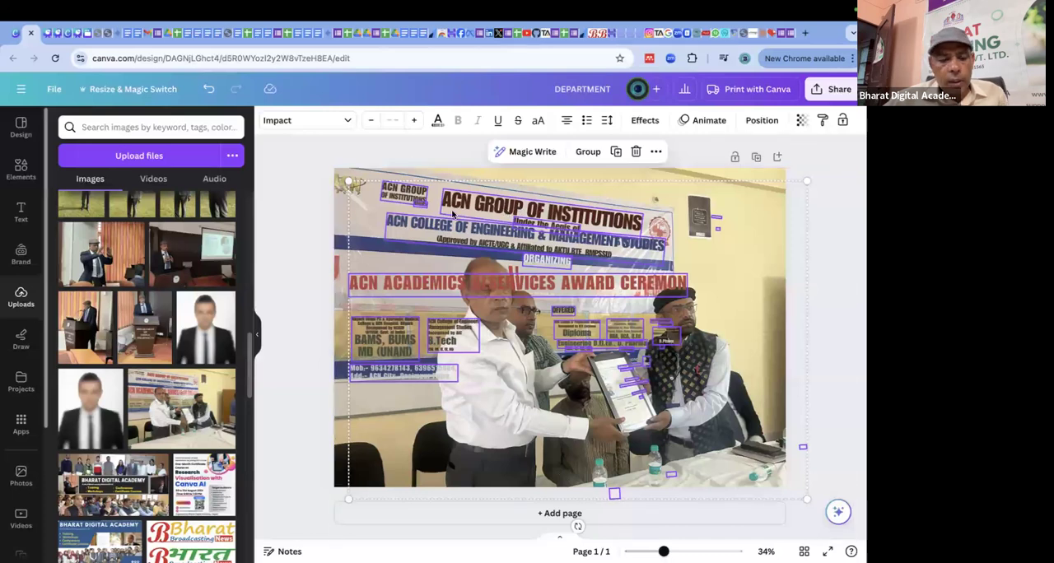
key(Delete)
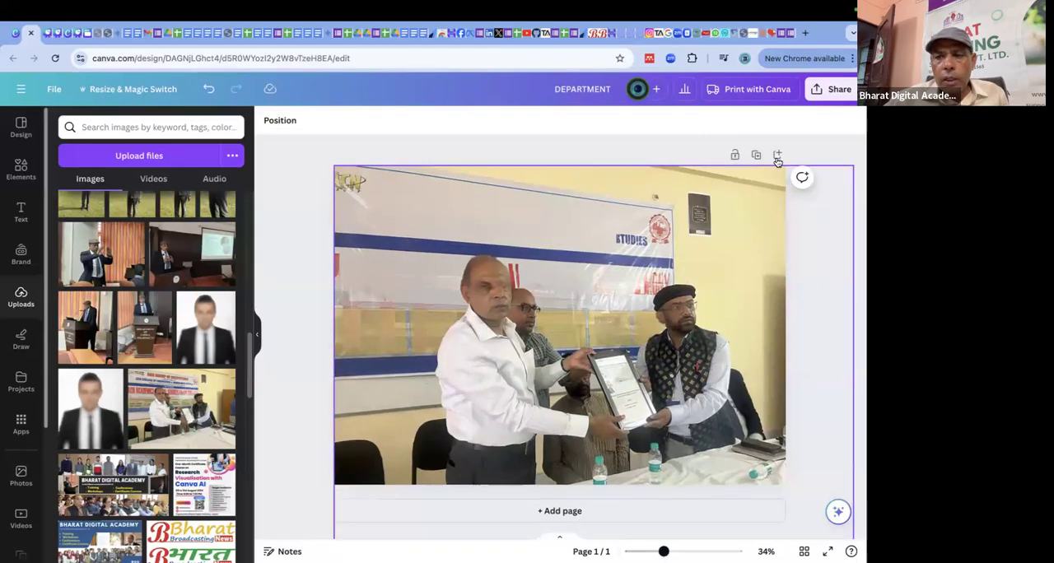
click(777, 157)
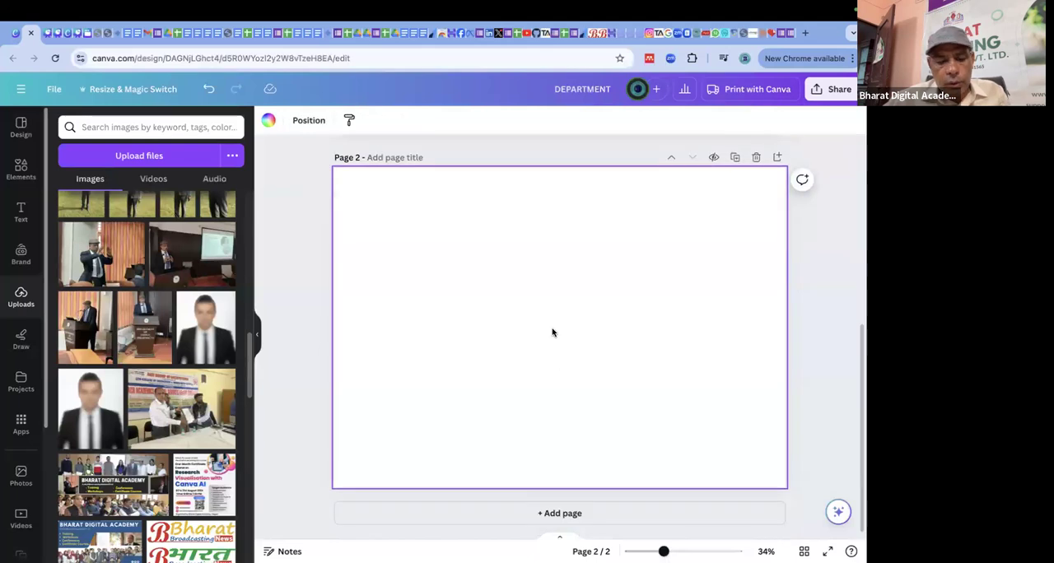
key(ctrl+v)
Insert a few stray letters into the word ENGINEERING in the blue college line.
click(520, 235)
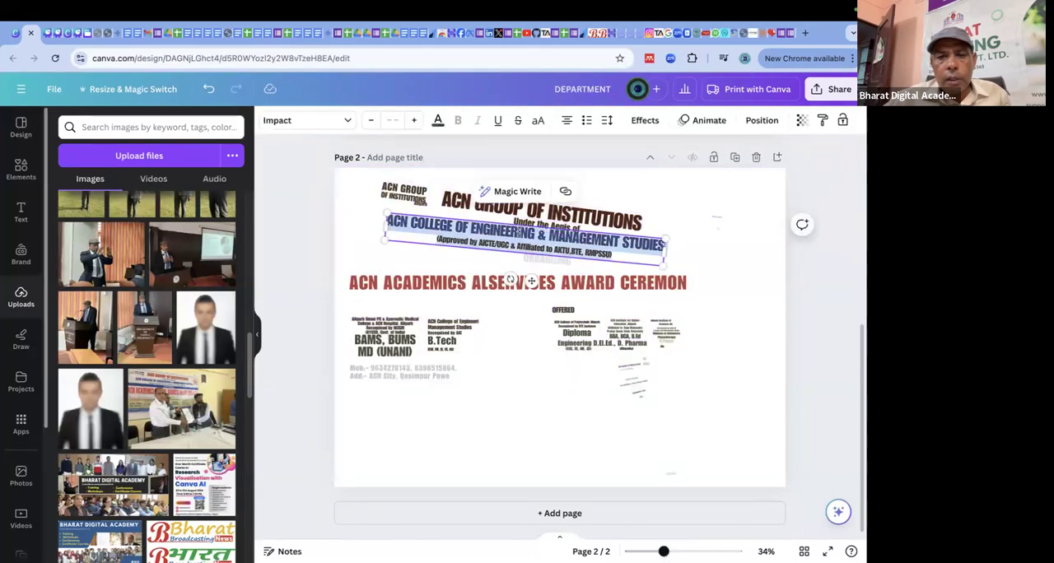
click(520, 235)
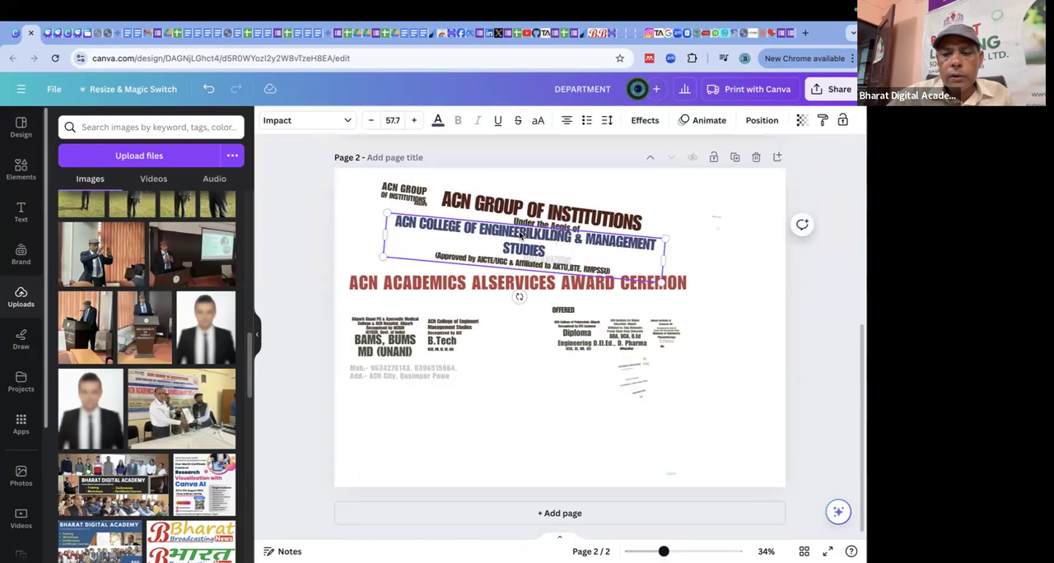
click(467, 211)
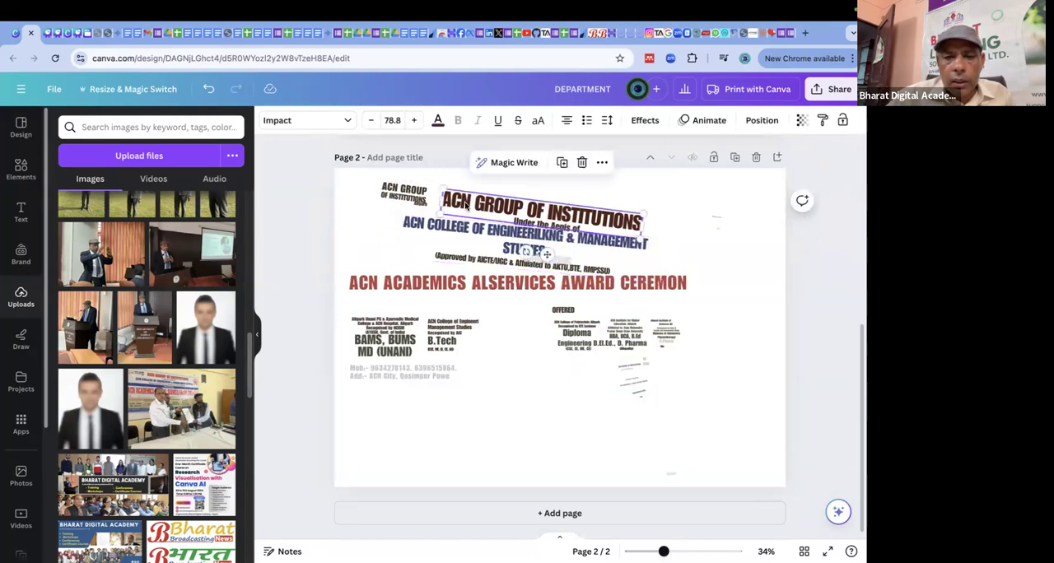
Move the "ACN GROUP OF INSTITUTIONS" heading up and to the right, apart from the lines below it.
click(659, 226)
double_click(582, 222)
click(594, 223)
click(735, 224)
click(606, 226)
drag(606, 225, 650, 213)
Insert "OF COMPANY" after "ACN" in the "ACN GROUP OF INSTITUTIONS" heading.
click(516, 191)
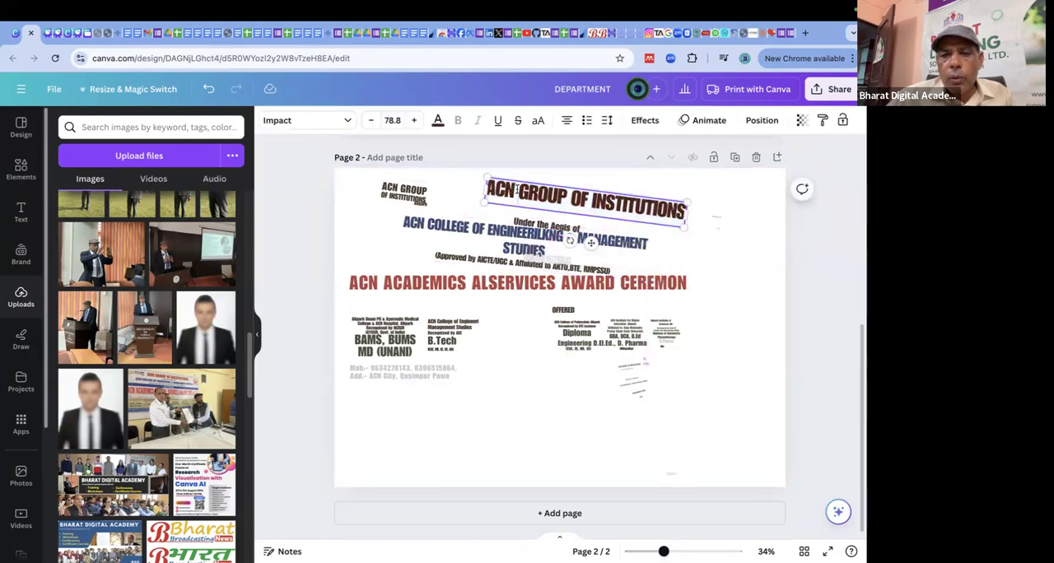
text(OF COM)
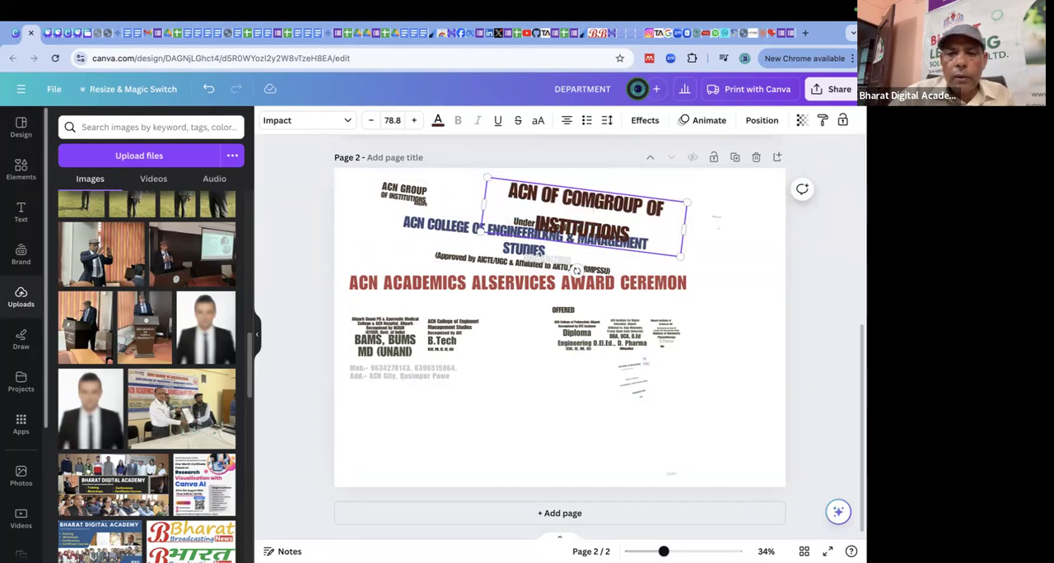
text(P)
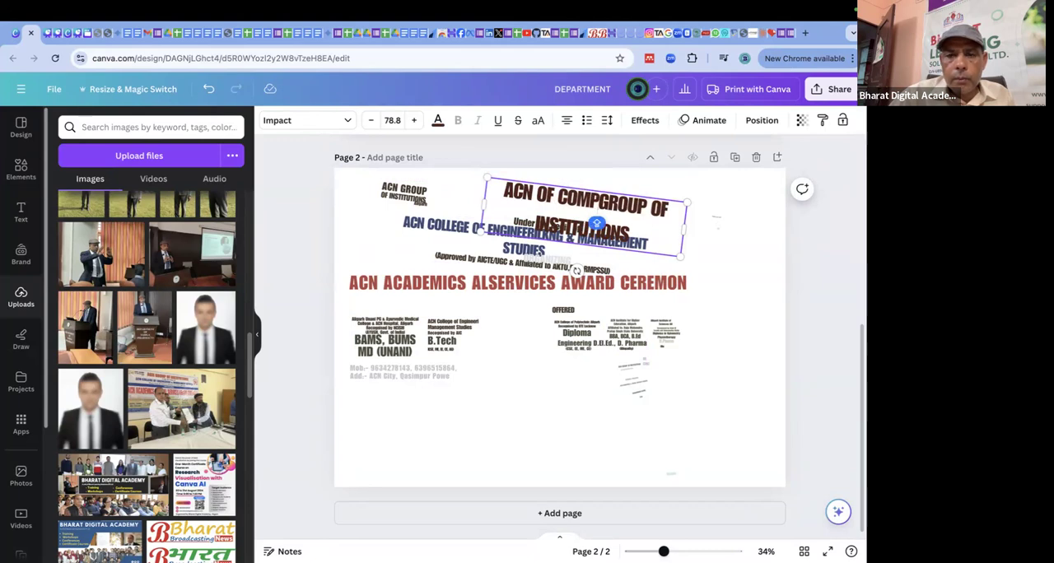
key(BackSpace)
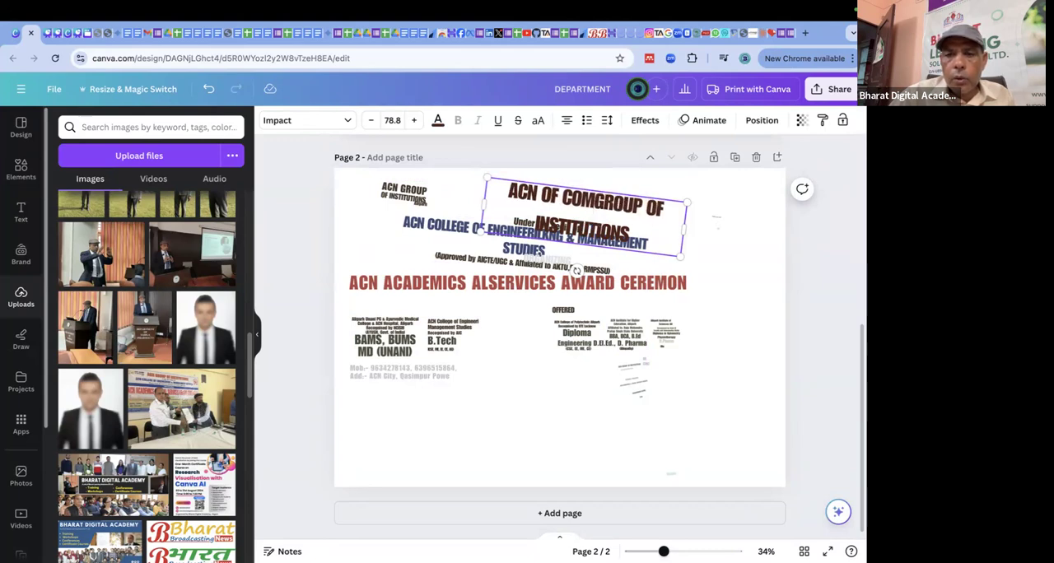
text(PANY)
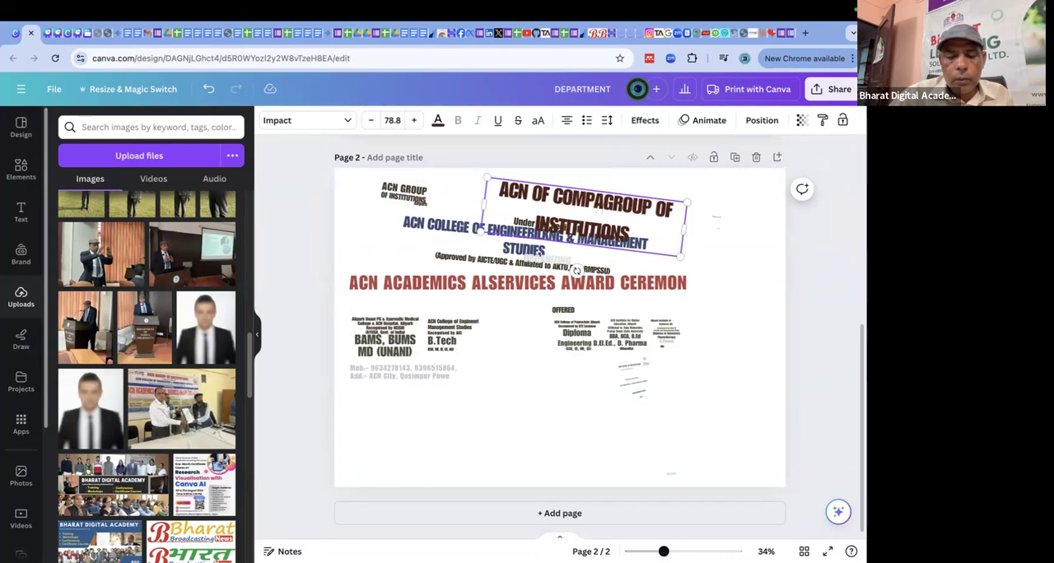
Replace the small "ACN GROUP OF INSTITUTIONS" text in the page's upper left corner with "DGFHGDDGD".
click(381, 183)
double_click(393, 196)
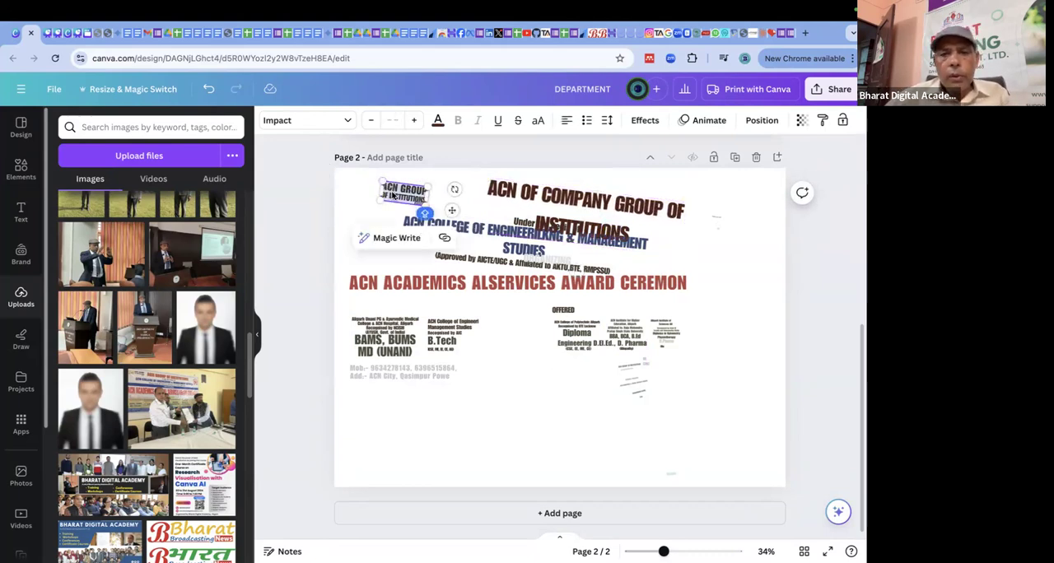
text(JGFHGDDGD)
Replace the beginning of the red award ceremony line with "CXVCXVXVNBBMNKMN".
click(448, 286)
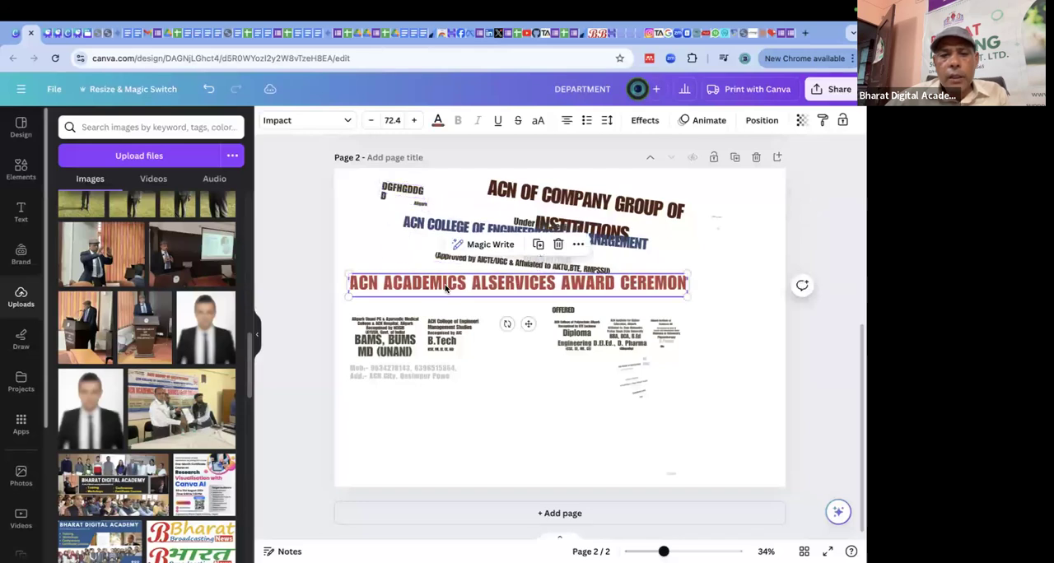
drag(447, 286, 349, 286)
text(CXVCXV)
text(XVNBBMNKMN)
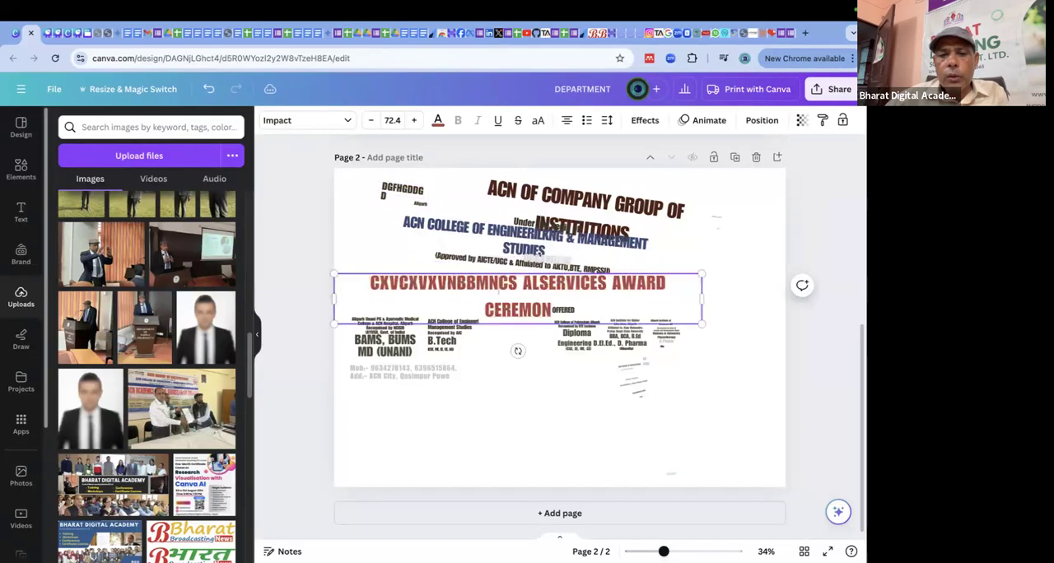
Move the red award ceremony line to the empty area near the foot of the page.
click(384, 349)
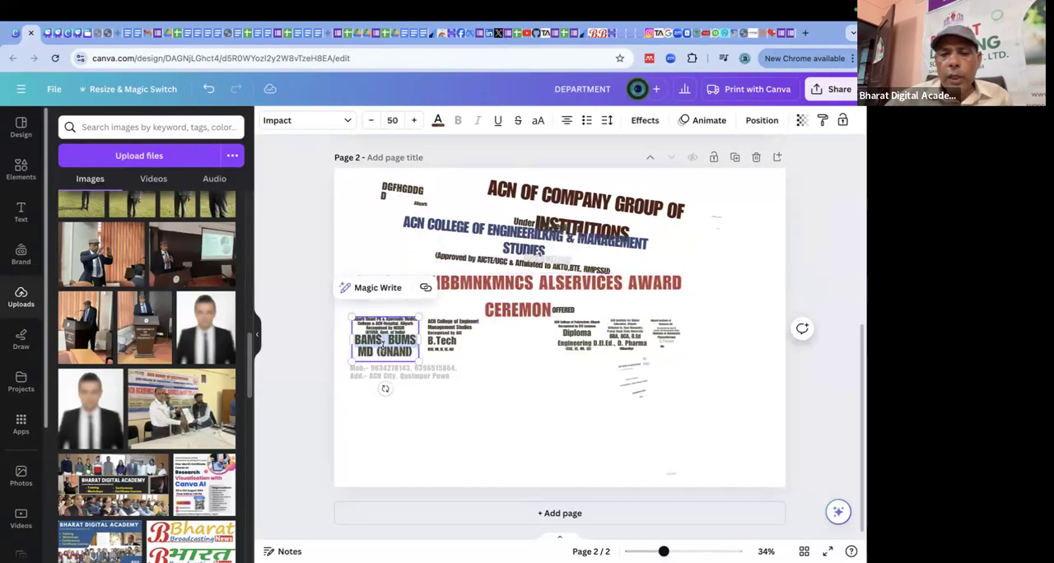
click(634, 291)
drag(635, 291, 682, 435)
click(569, 450)
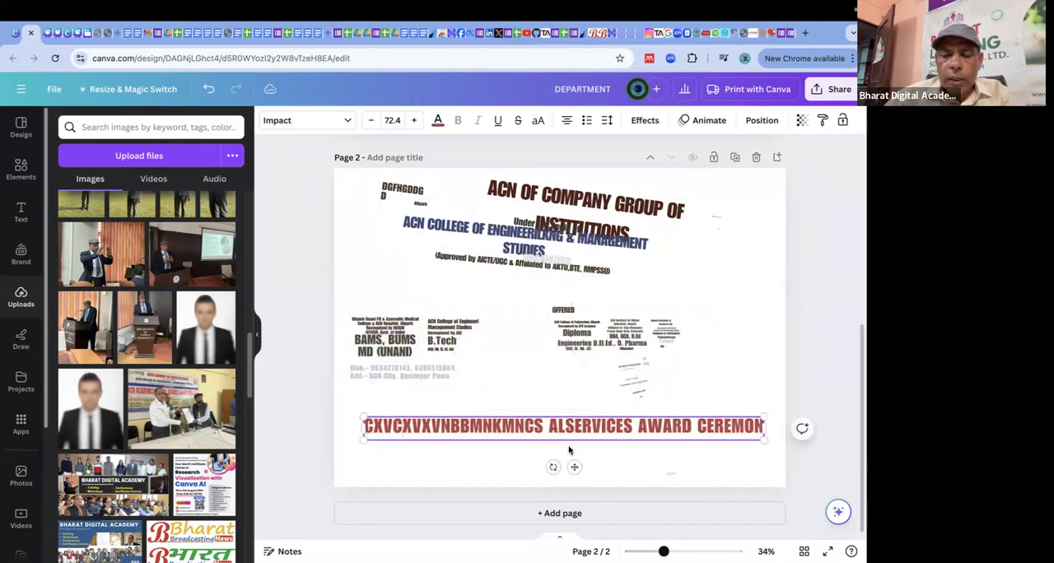
Recolour the whole award ceremony line, trying several document colours such as #c3e2db and settling on dark blue.
click(495, 434)
double_click(588, 435)
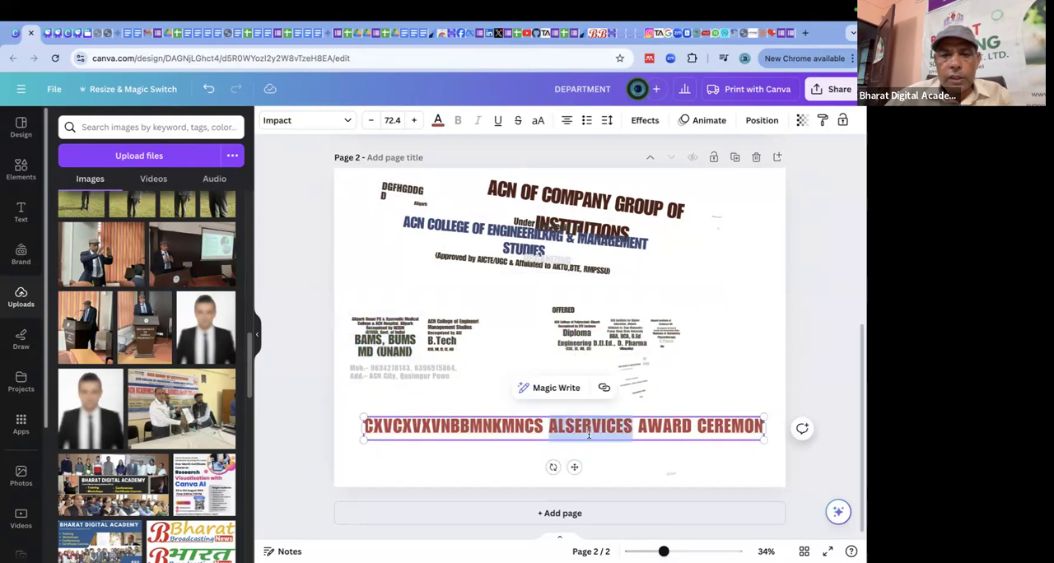
click(589, 438)
triple_click(590, 437)
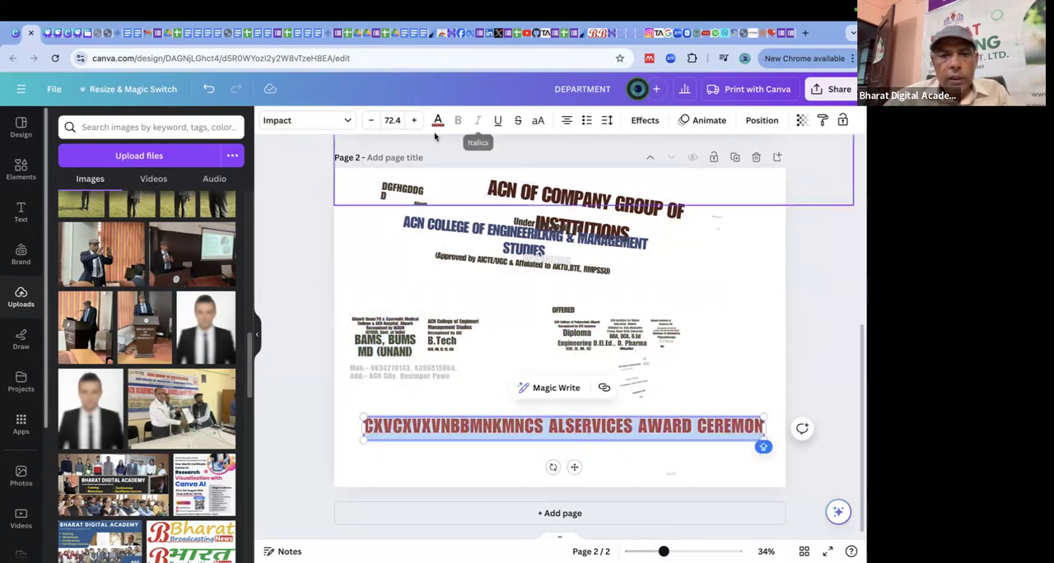
click(438, 120)
click(160, 255)
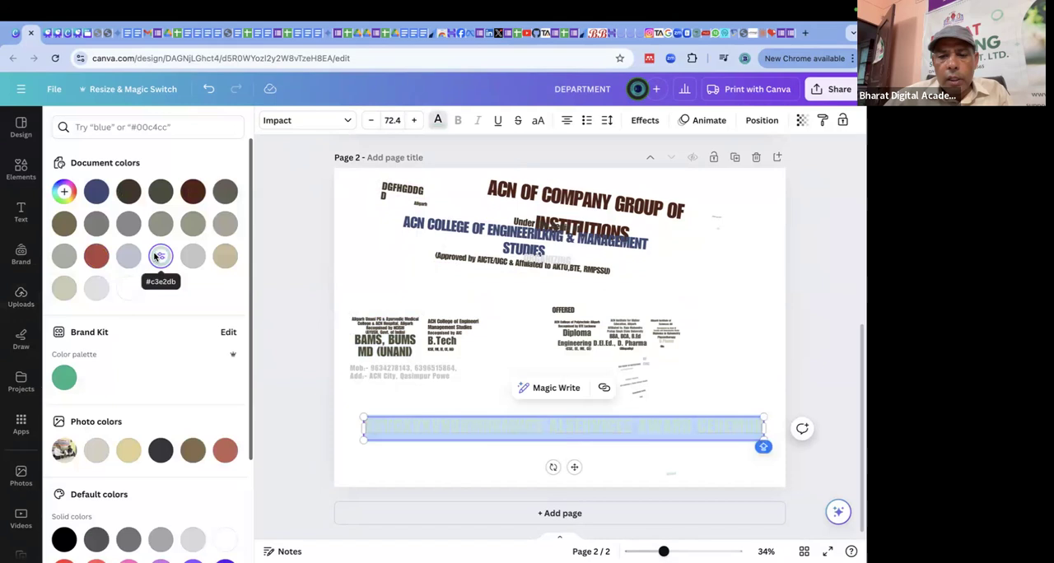
click(225, 256)
click(193, 191)
click(129, 191)
click(95, 192)
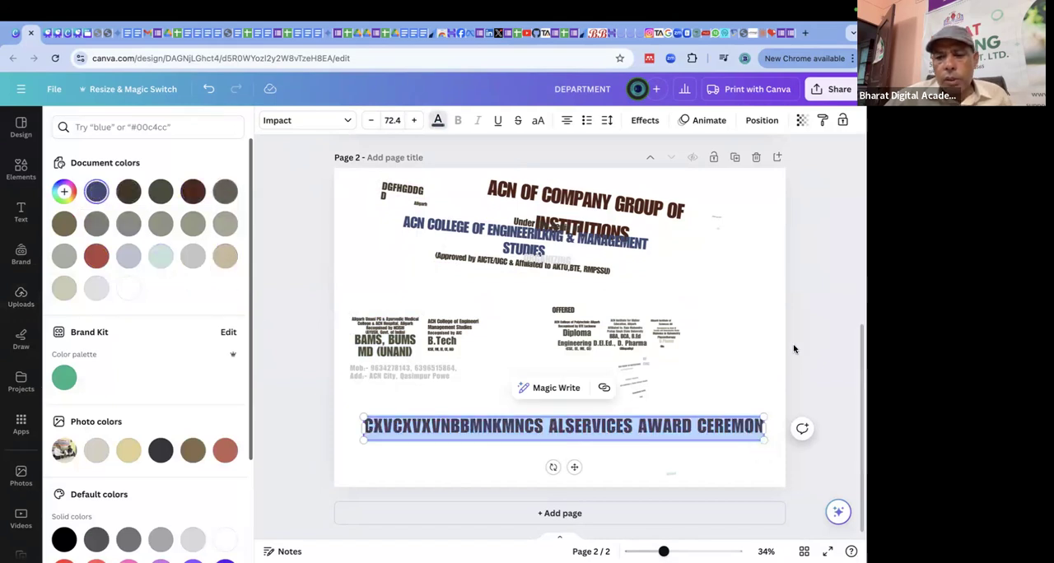
click(714, 353)
Try fonts such as Anantason, Poppins, Eczar and Arimo on the award ceremony line, and set it to Anton.
click(623, 435)
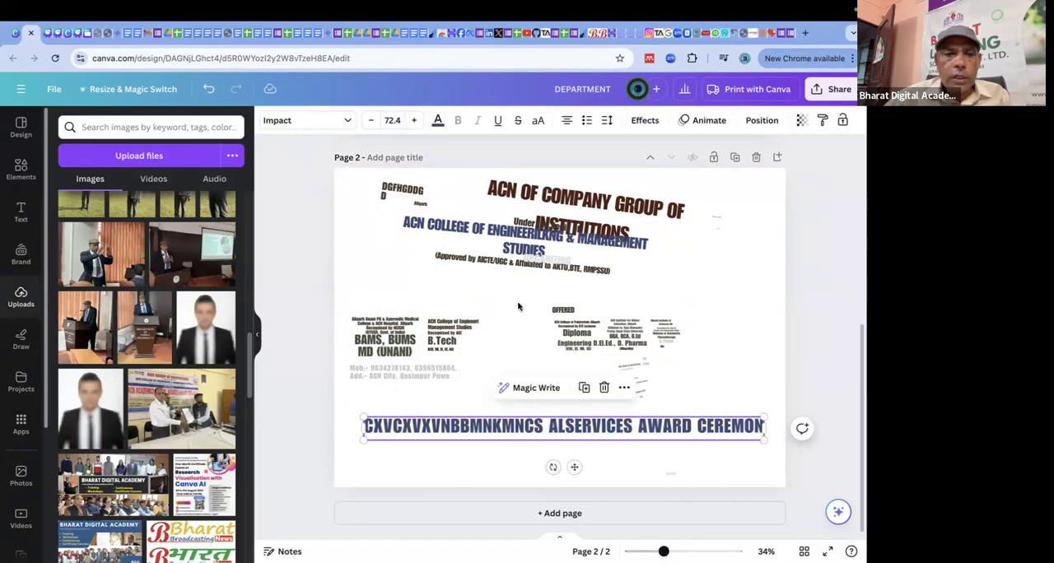
click(333, 123)
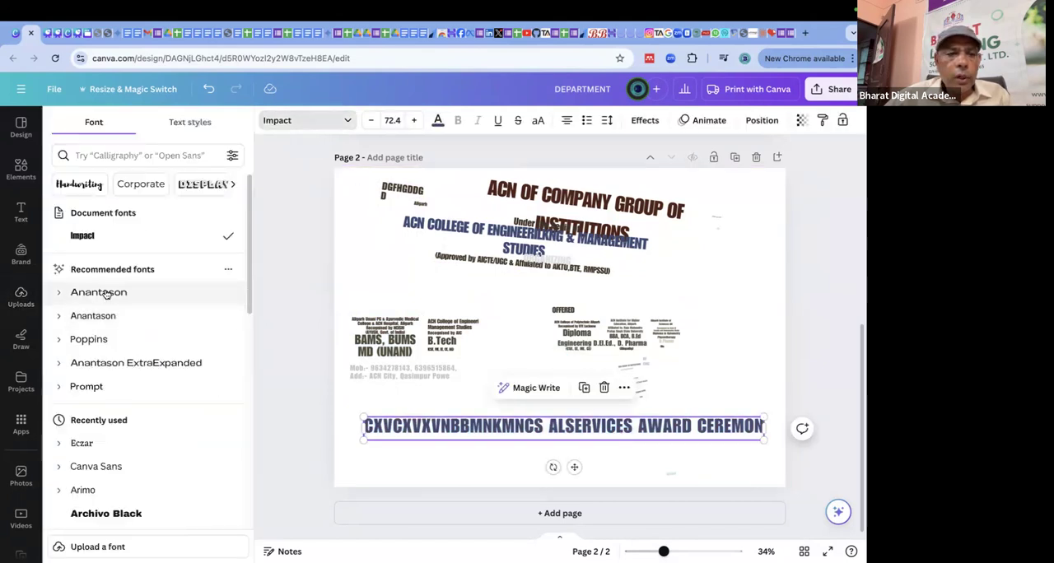
click(101, 295)
click(99, 341)
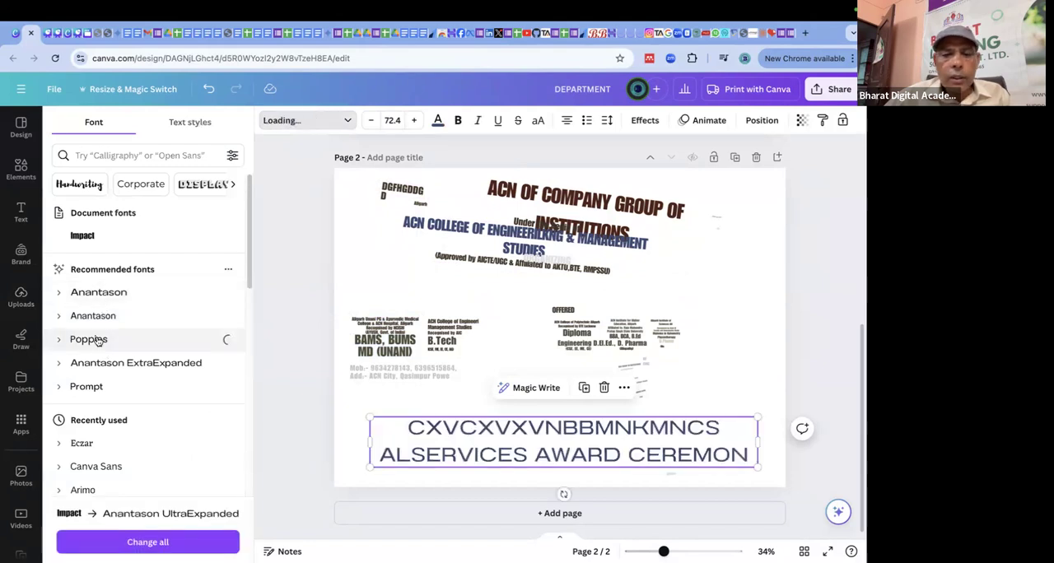
click(105, 390)
click(102, 444)
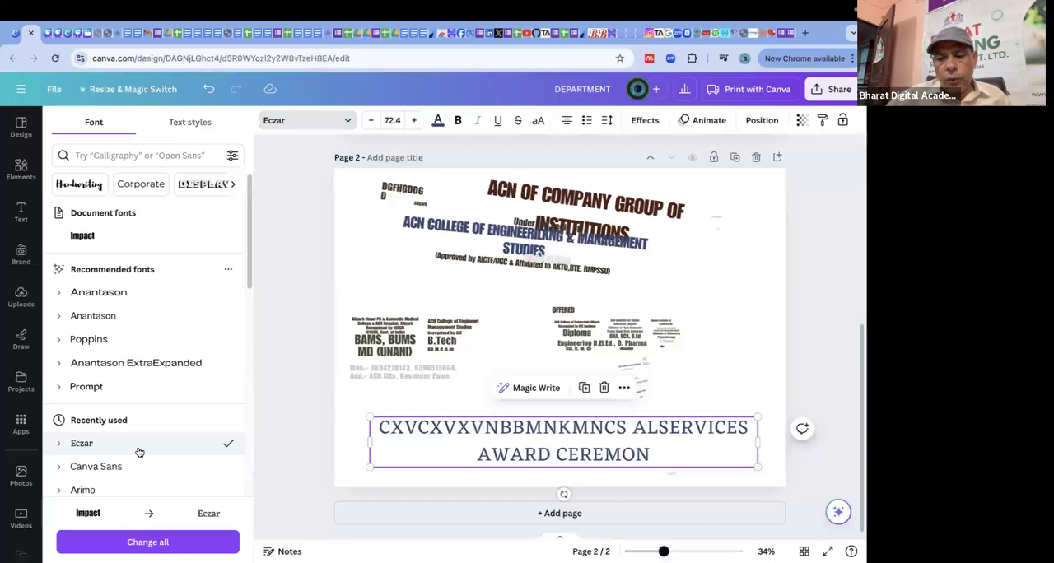
scroll(198, 424, down, 4)
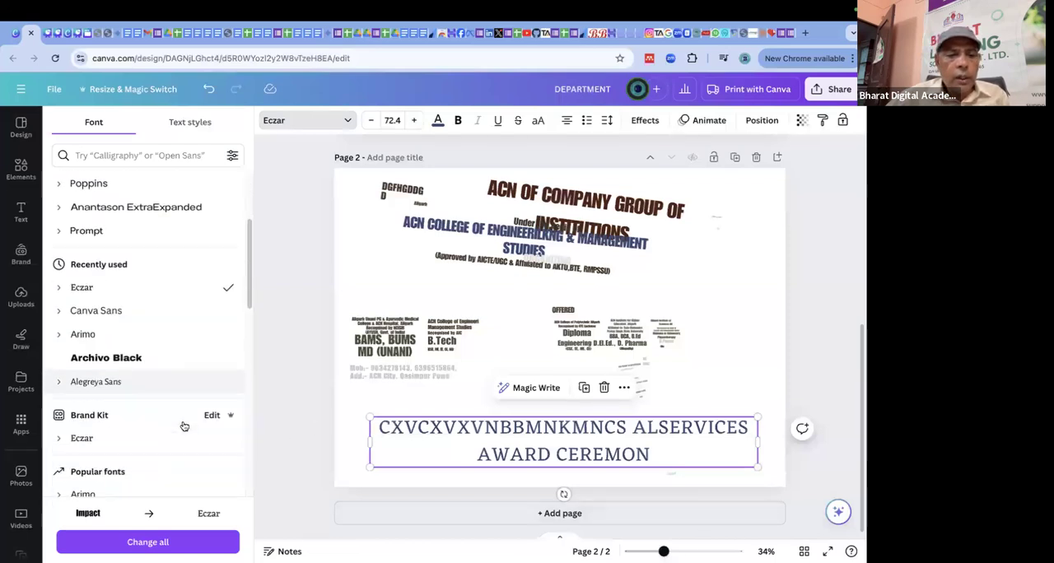
click(109, 328)
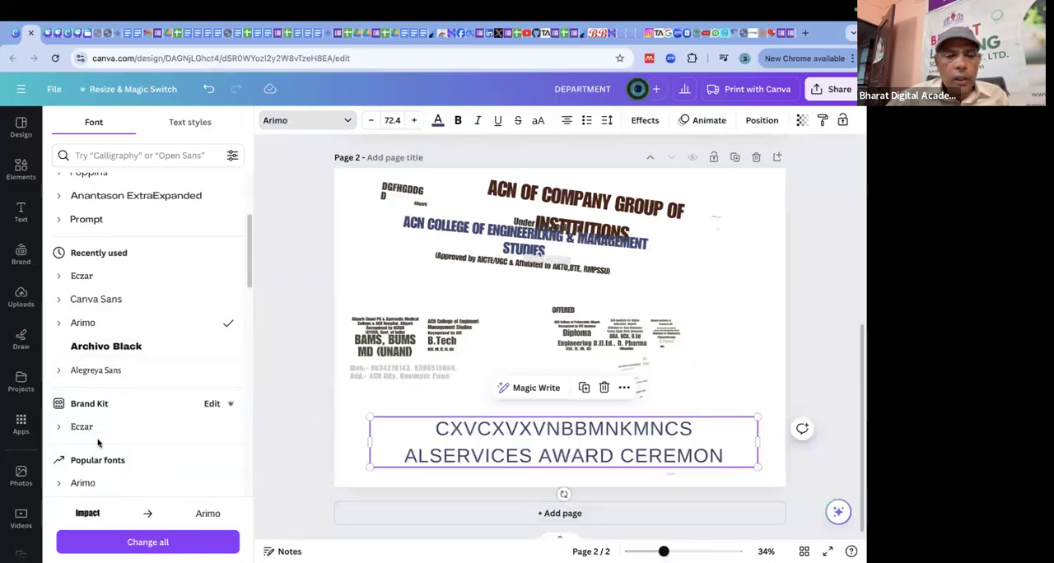
scroll(107, 482, down, 5)
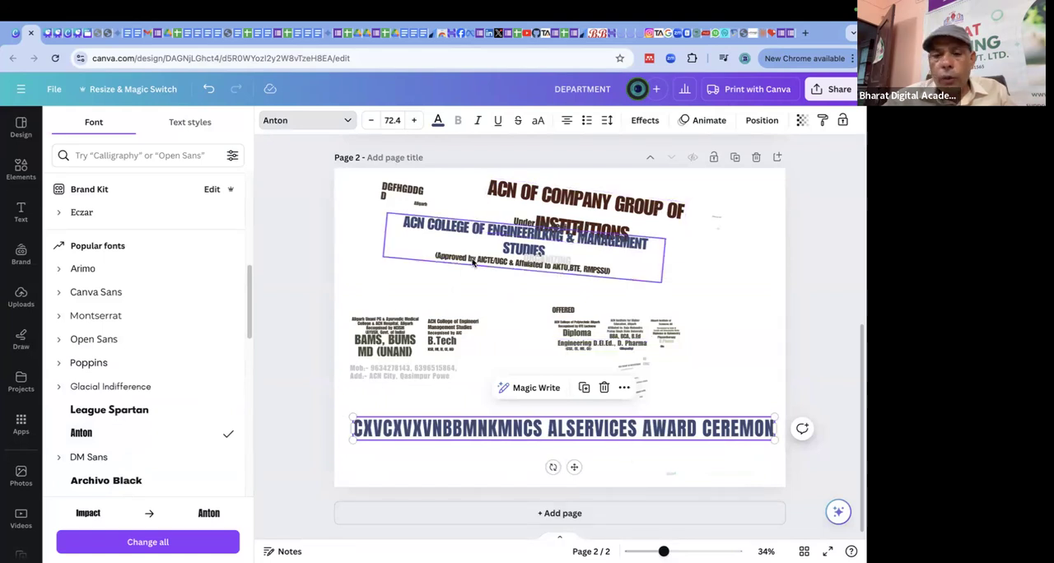
click(276, 192)
Delete the award photo from page 1.
scroll(443, 262, up, 5)
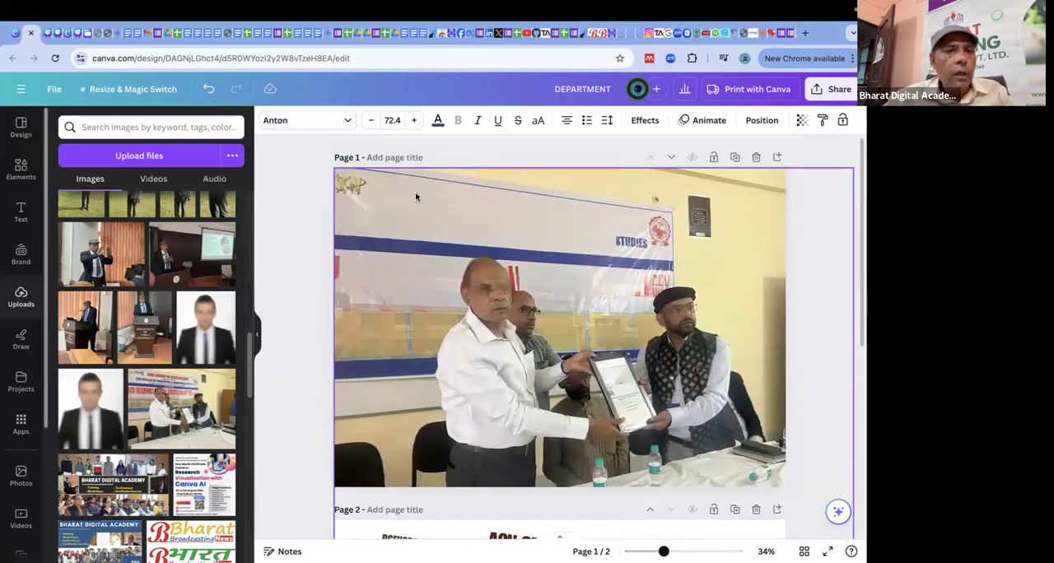
click(281, 183)
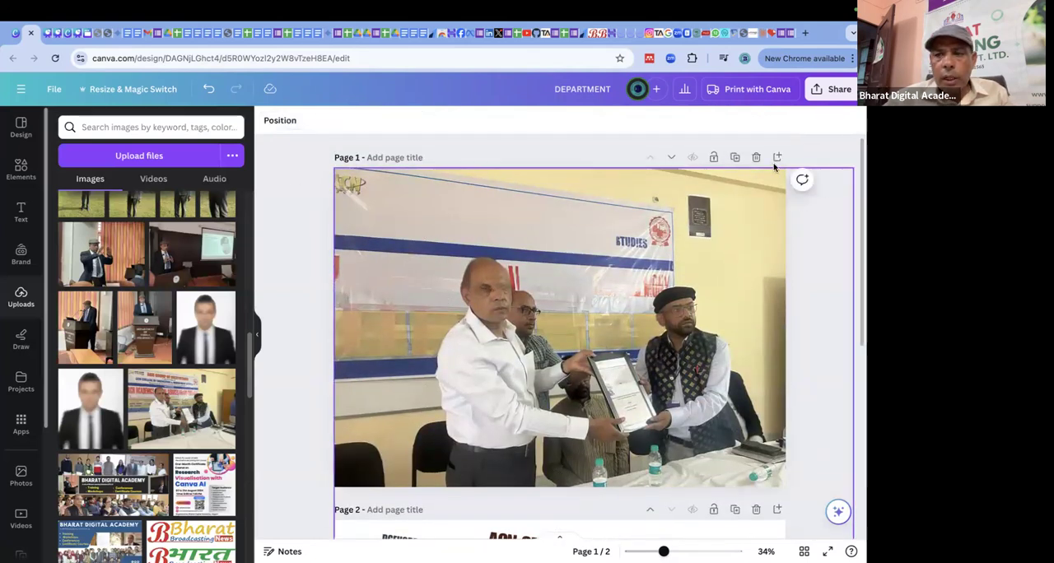
click(733, 198)
key(Delete)
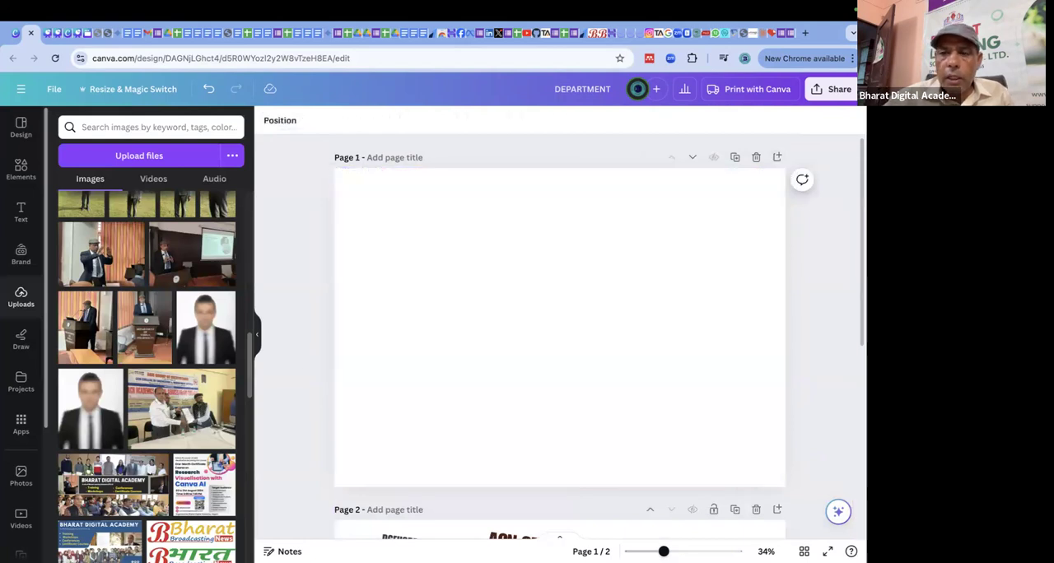
Select all the text elements on page 2 and delete them.
scroll(727, 246, down, 3)
drag(310, 263, 786, 543)
key(Delete)
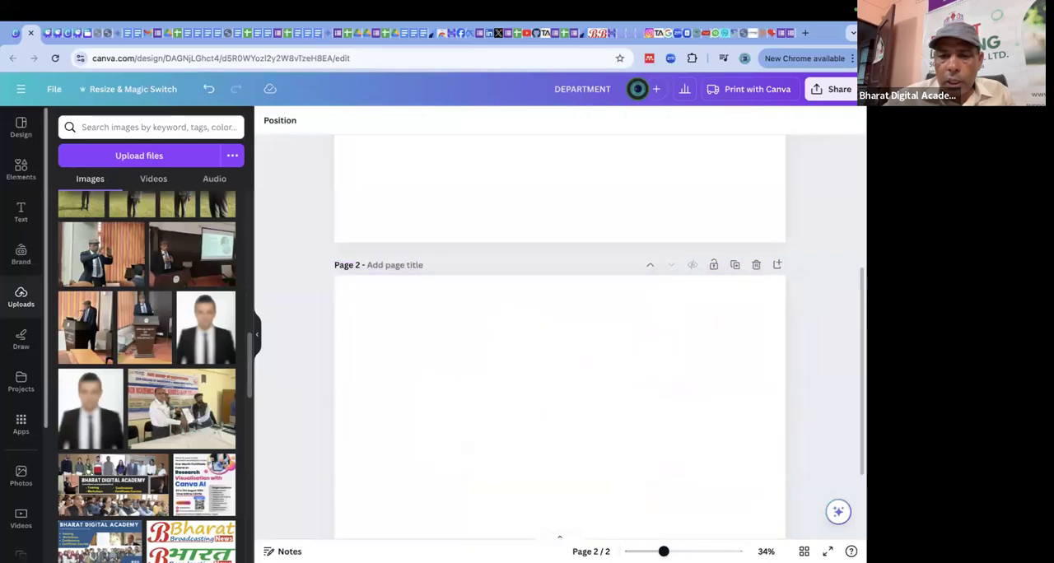
scroll(730, 379, up, 3)
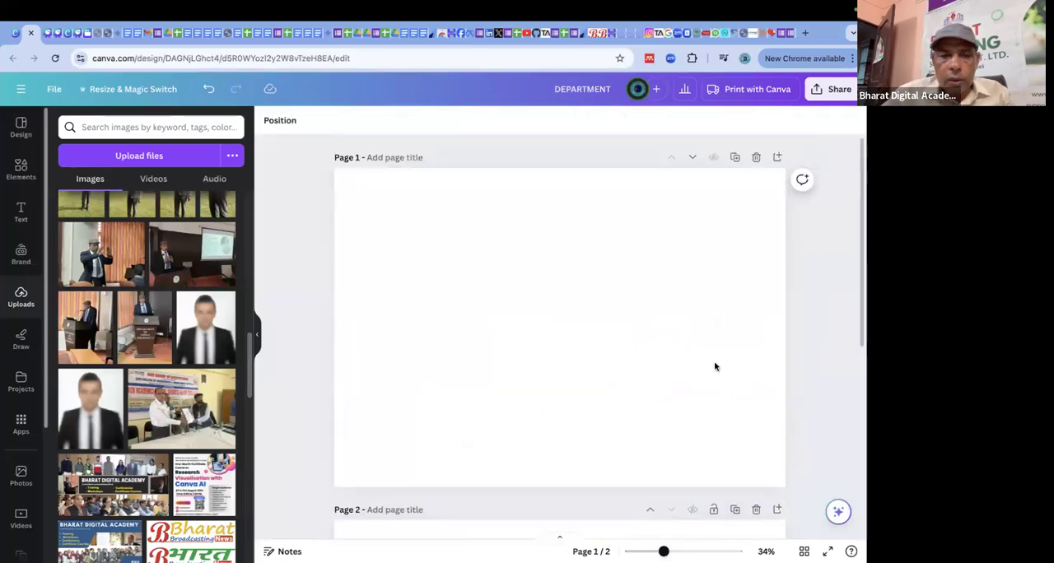
Add the uploaded photo of the gesturing man in a cap to page 1 and enlarge it to cover the page.
click(497, 247)
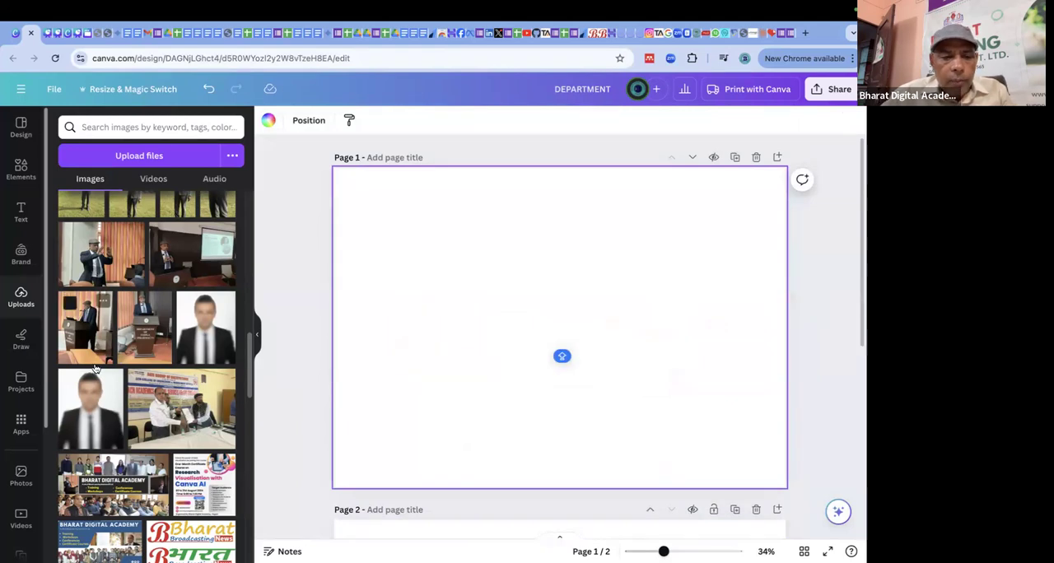
scroll(107, 392, down, 2)
scroll(144, 408, up, 2)
scroll(144, 407, up, 2)
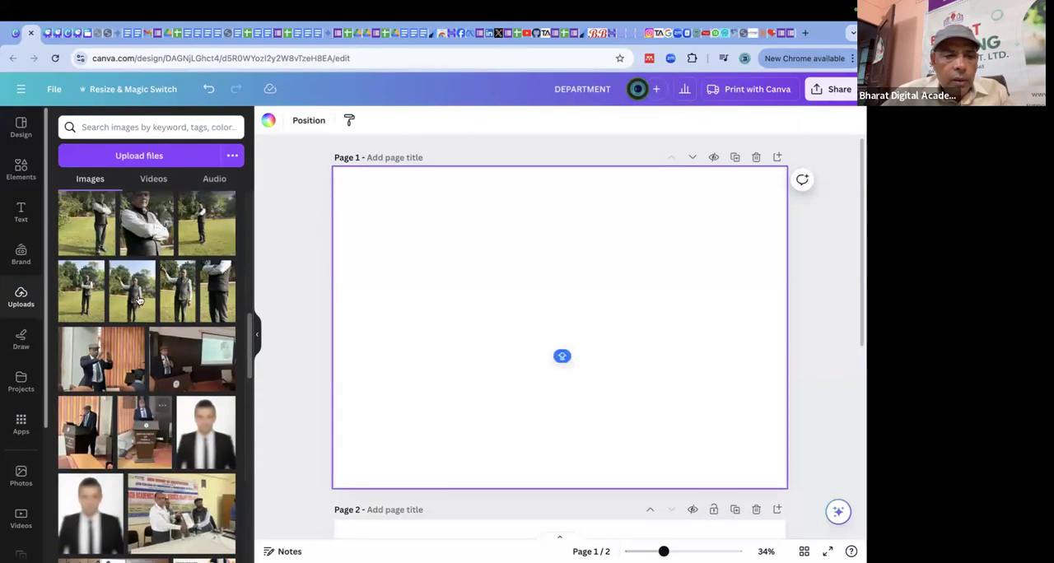
scroll(132, 332, down, 1)
click(117, 282)
drag(544, 377, 447, 314)
drag(596, 364, 797, 513)
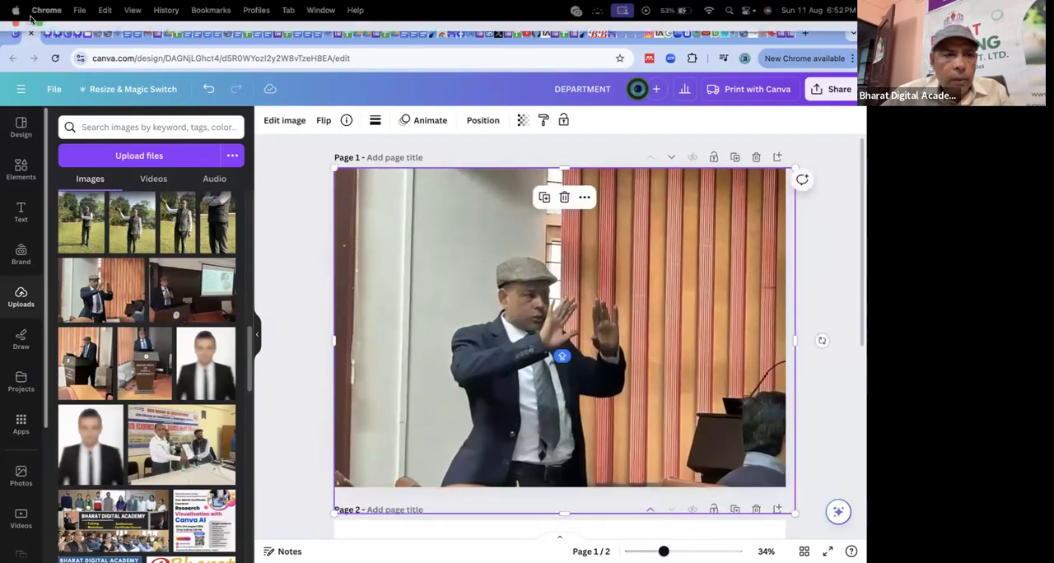
Review the Image Editing slide's list of magic tools in the course presentation, and return to the DEPARTMENT design.
click(47, 33)
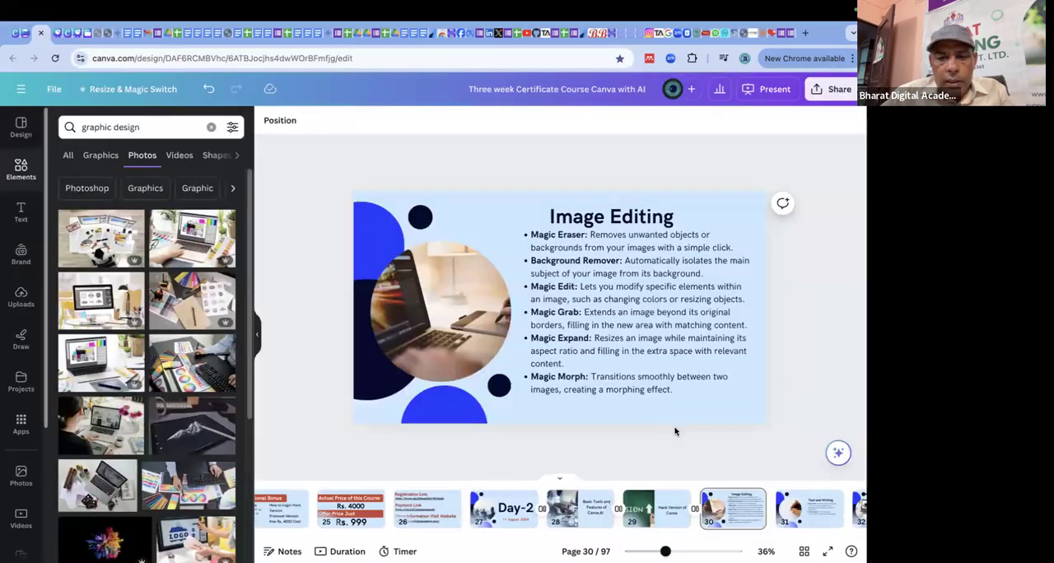
click(565, 385)
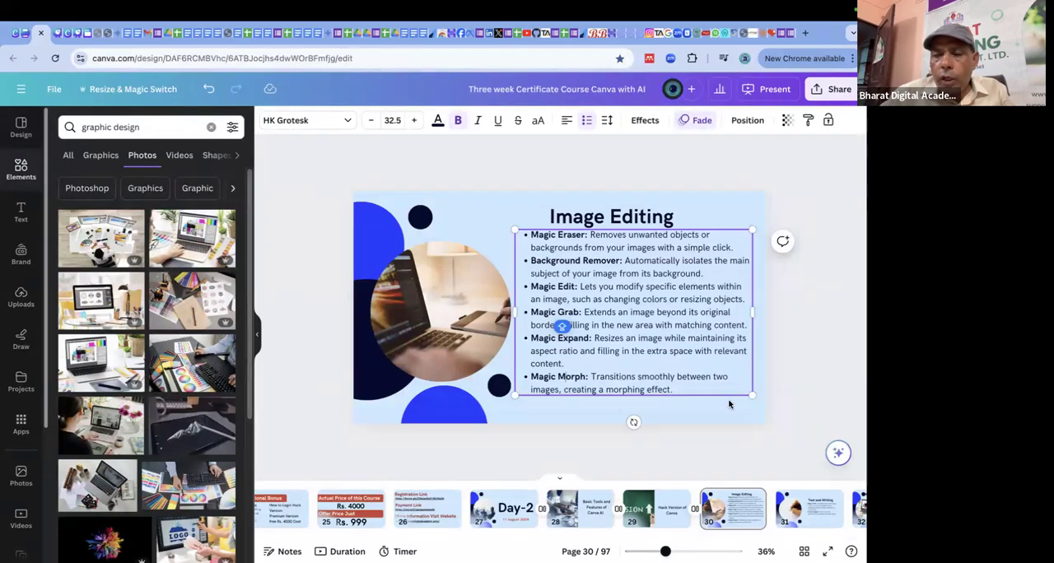
click(828, 247)
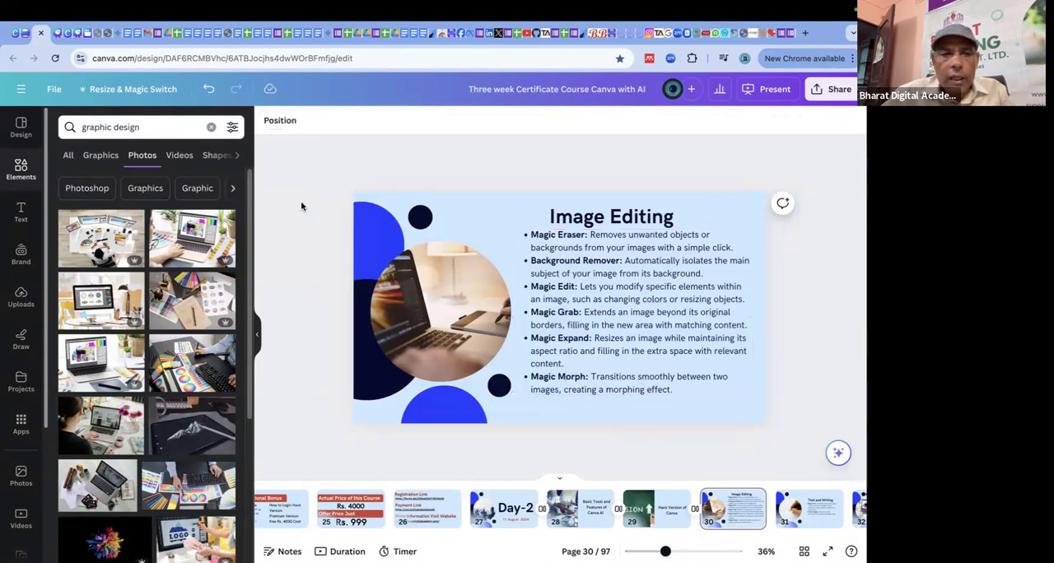
click(59, 34)
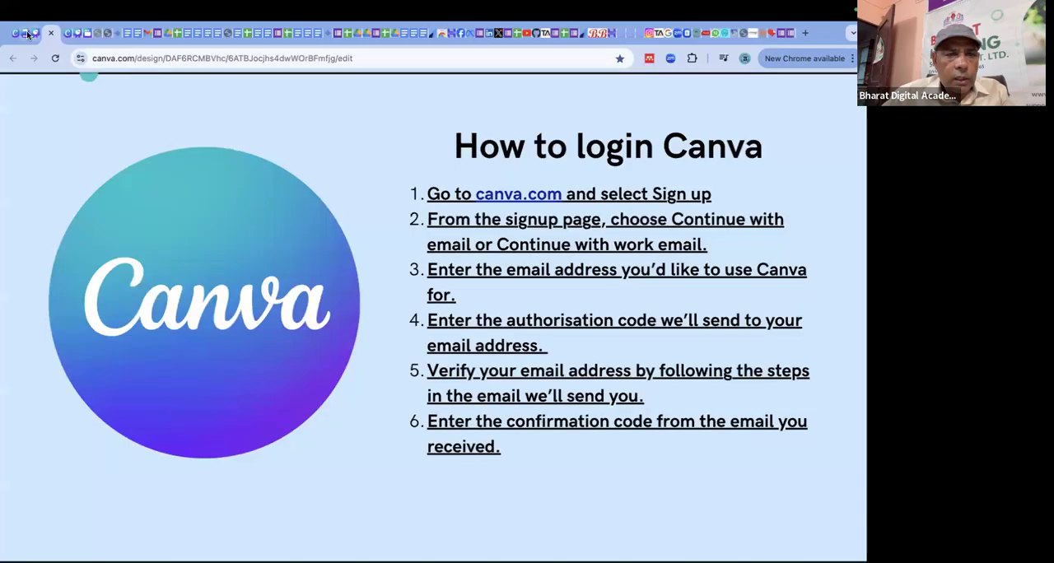
click(28, 33)
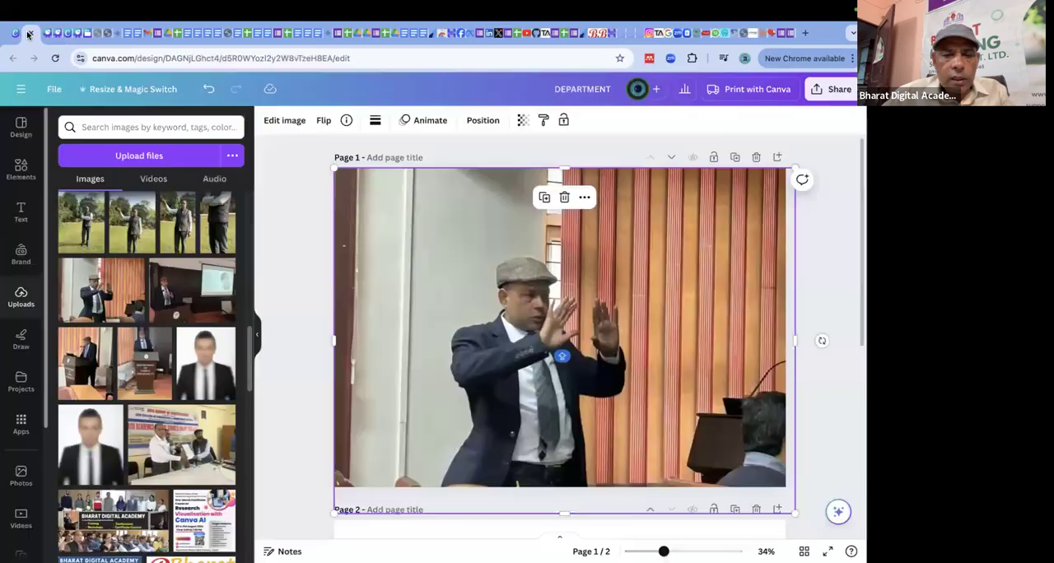
click(297, 207)
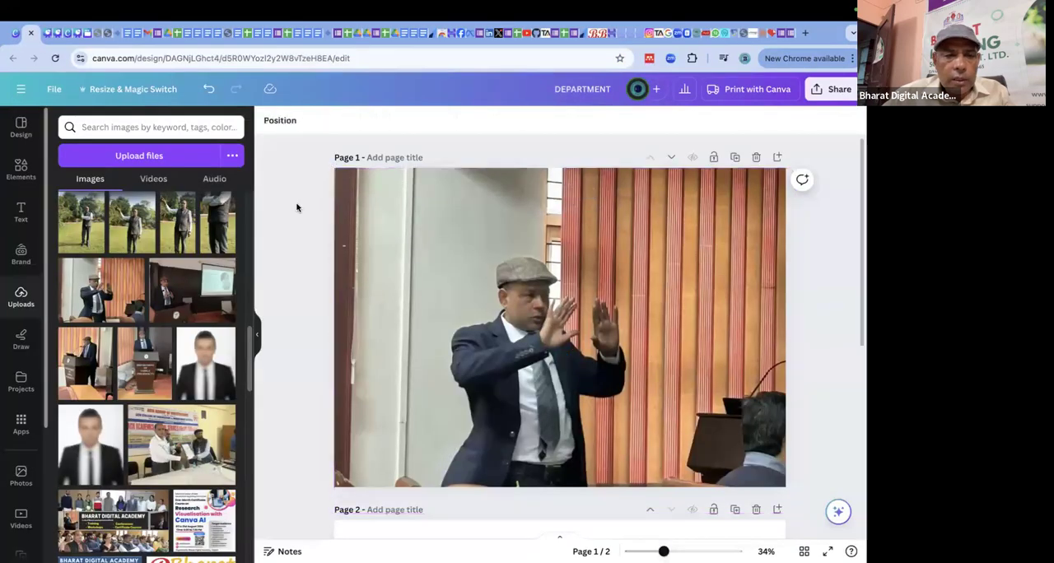
Look through the image effects and the colour and texture adjustments available for the photo on page 1.
click(421, 242)
click(281, 120)
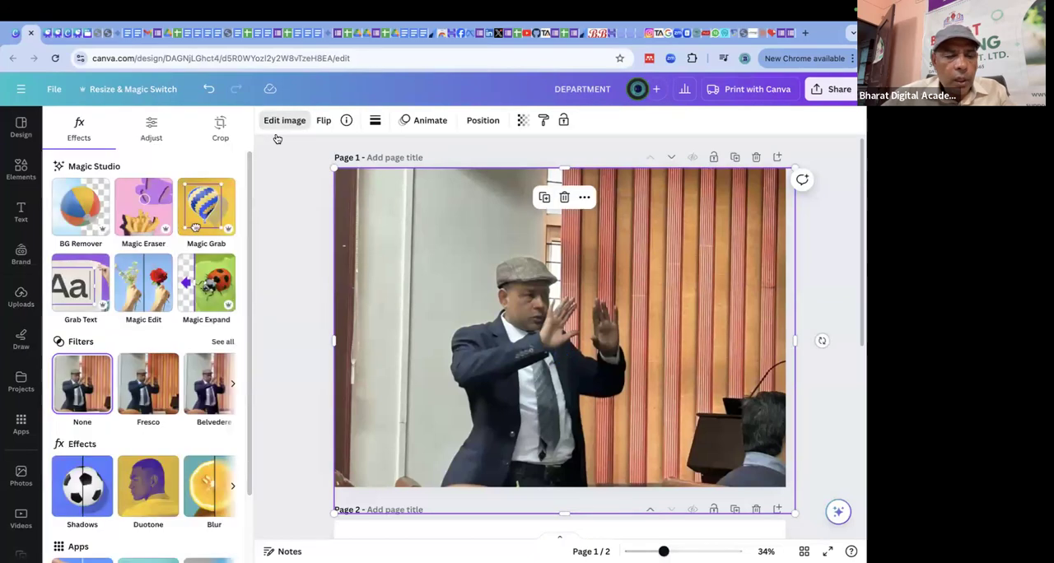
scroll(137, 403, down, 2)
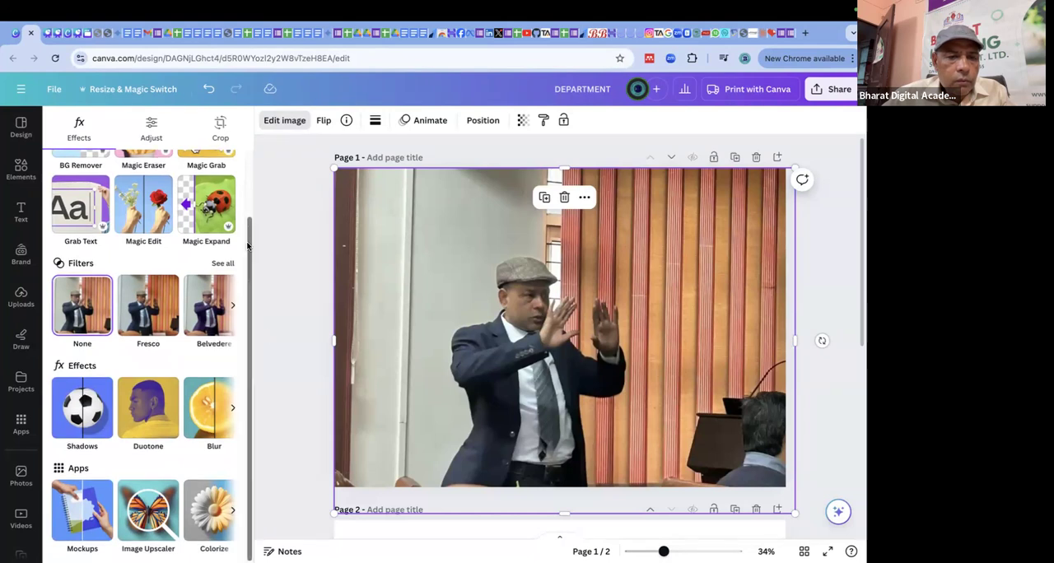
drag(250, 247, 258, 165)
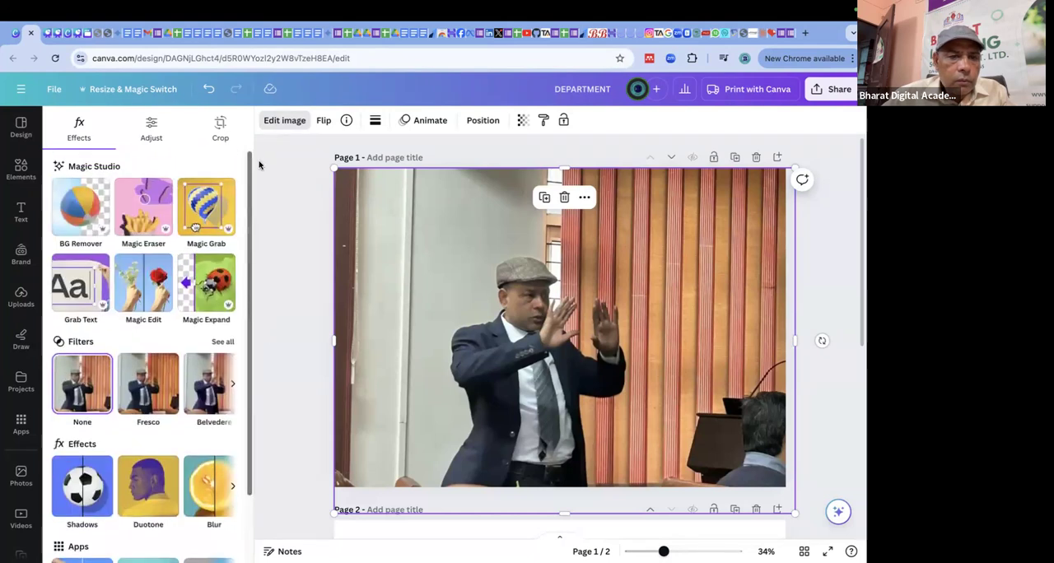
click(149, 124)
drag(252, 283, 278, 467)
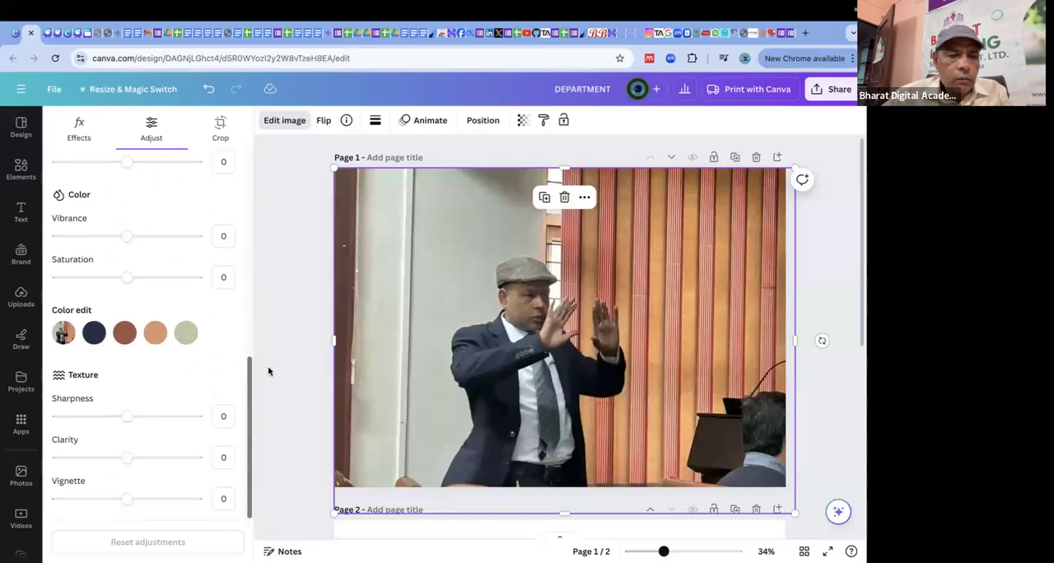
drag(268, 372, 247, 188)
Try cropping the page 1 photo to the 16:9 and 1:1 aspect ratios, and switch the crop back to Freeform.
click(221, 126)
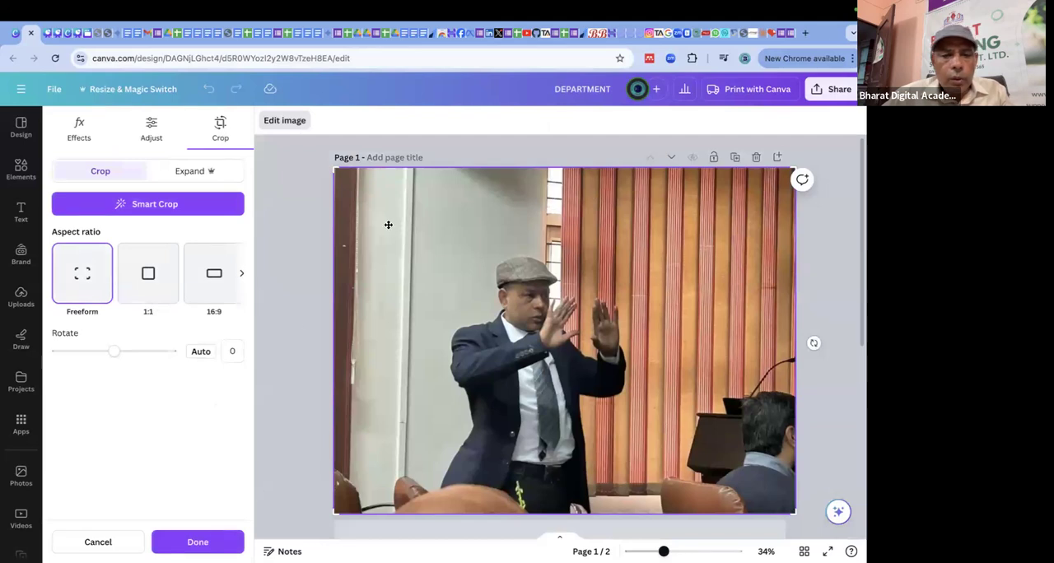
click(221, 284)
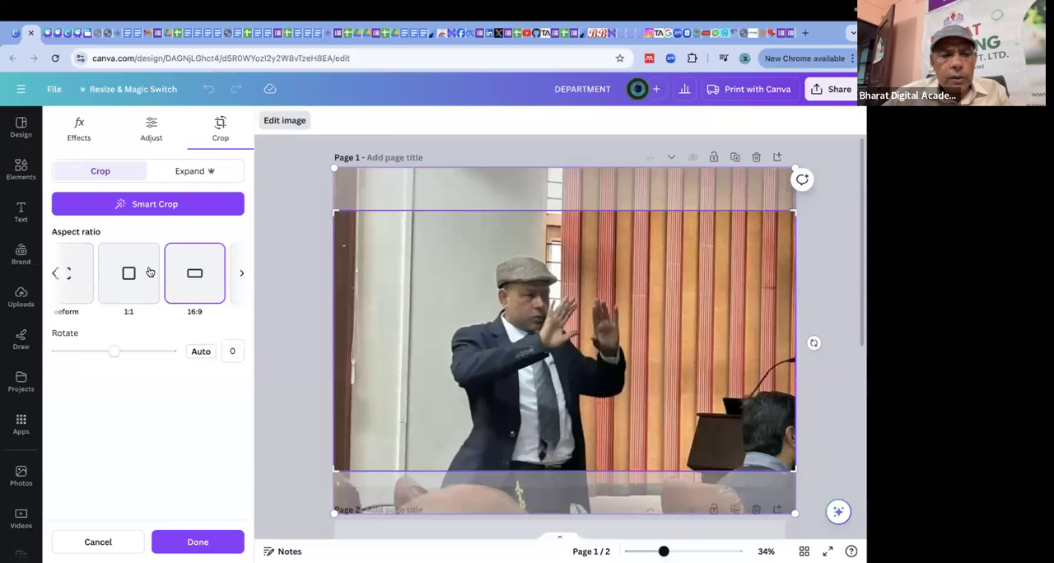
click(125, 279)
click(80, 276)
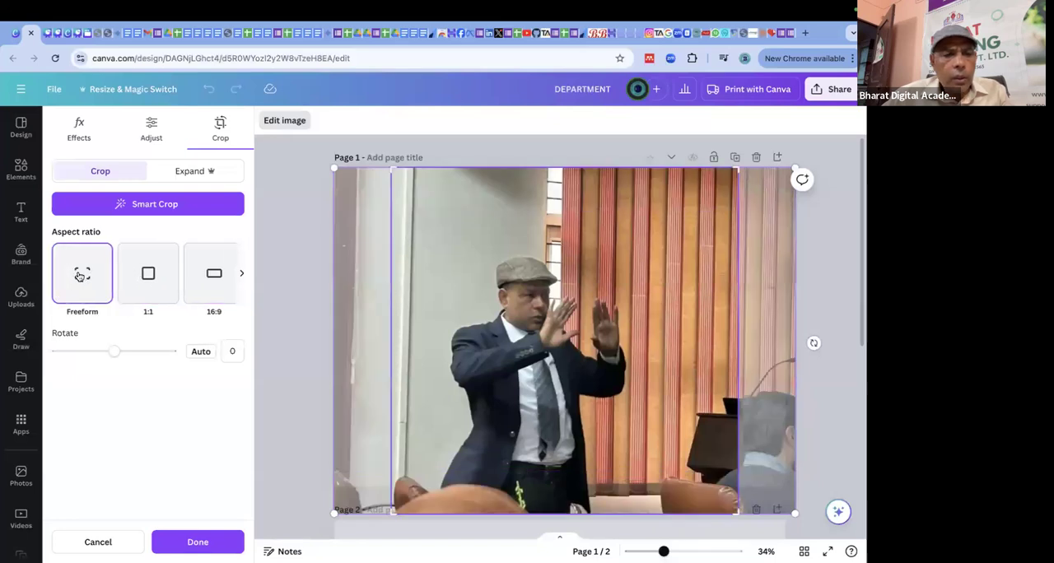
Try the 9:16, 3:4, 4:3 and 3:2 crop aspect ratios on the page 1 photo.
click(241, 274)
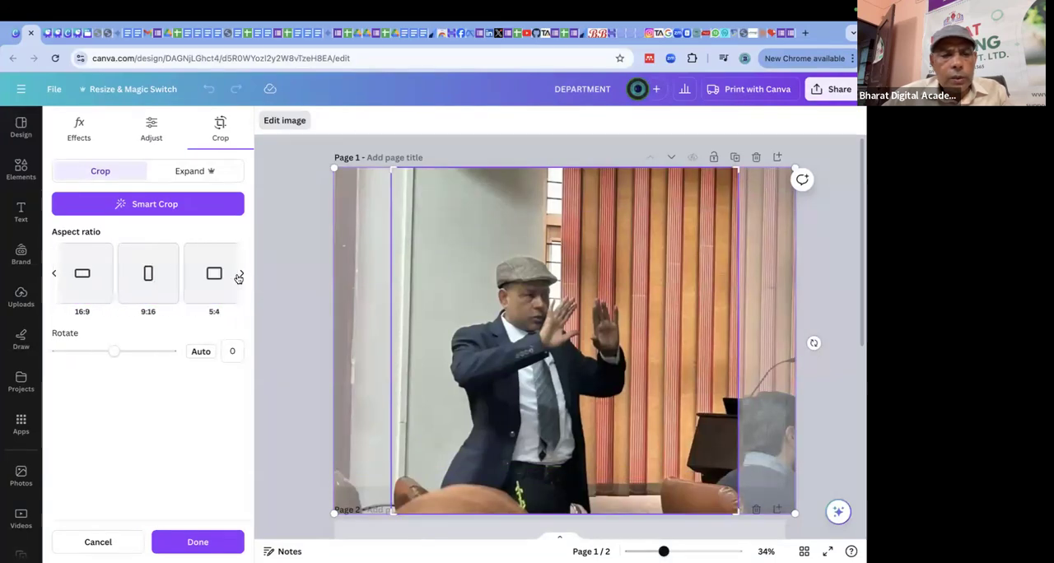
click(233, 275)
click(138, 277)
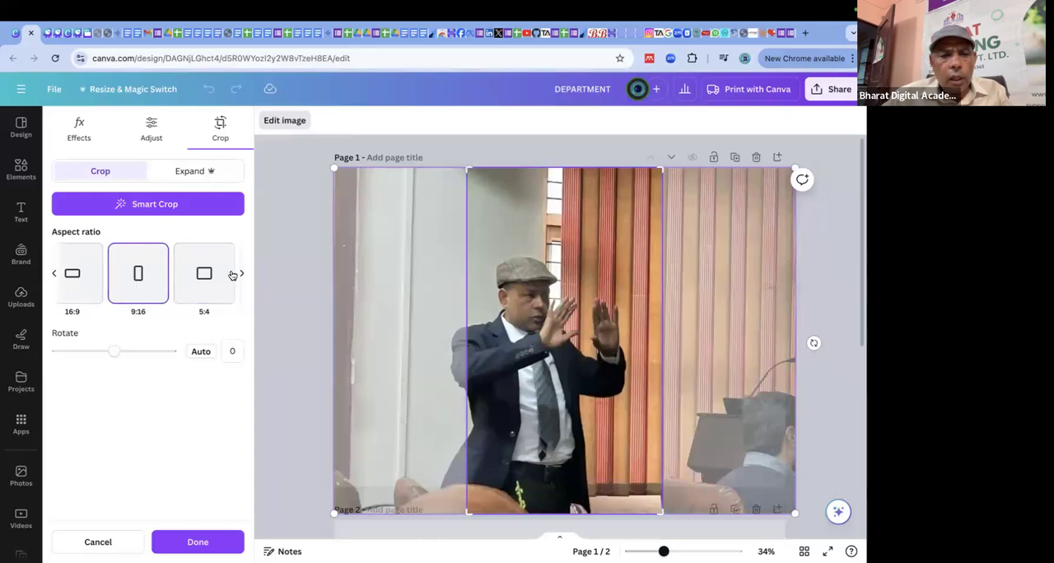
click(242, 275)
click(212, 277)
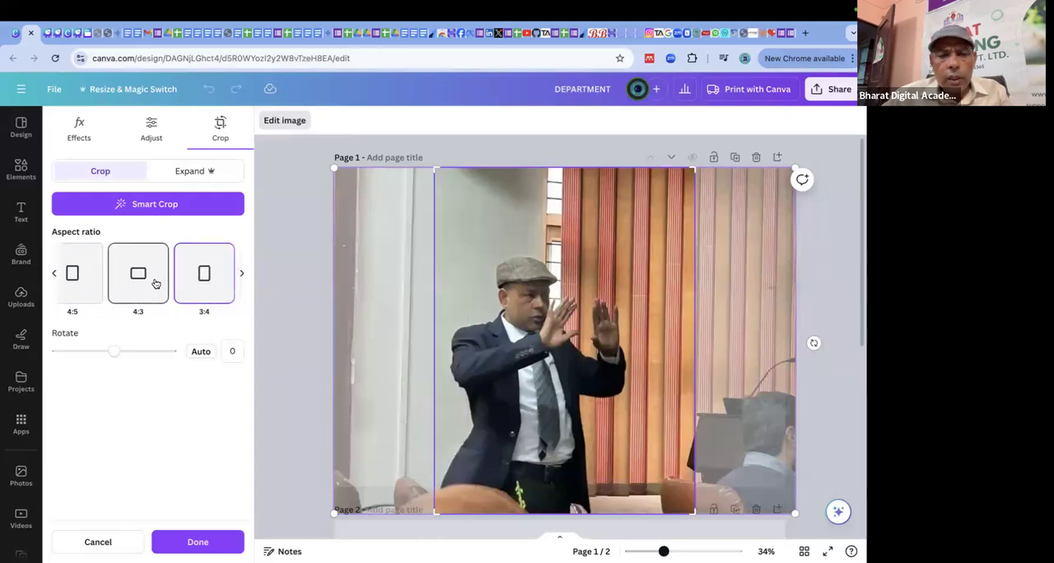
click(153, 278)
click(243, 275)
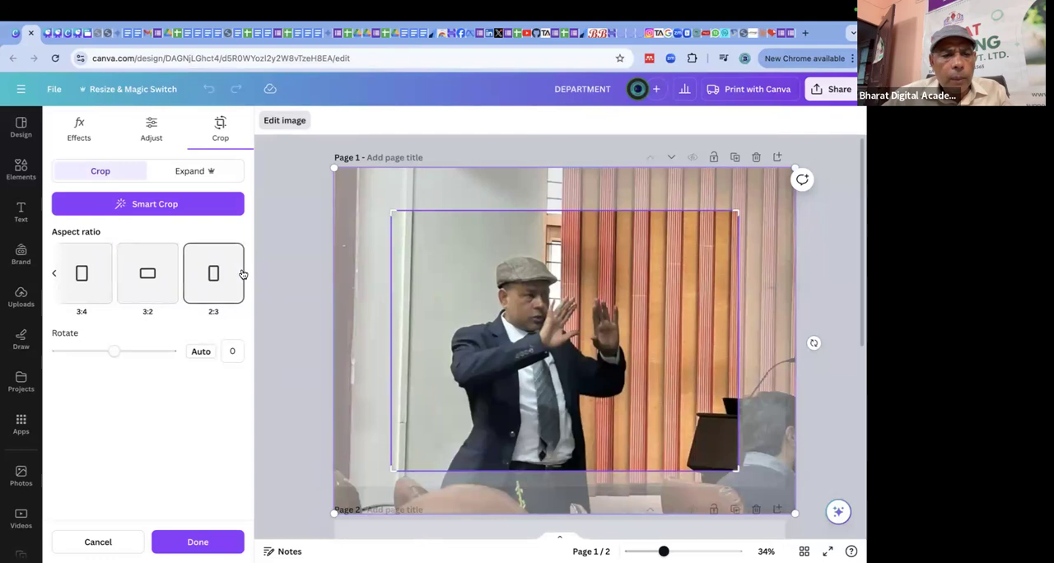
click(231, 273)
click(152, 279)
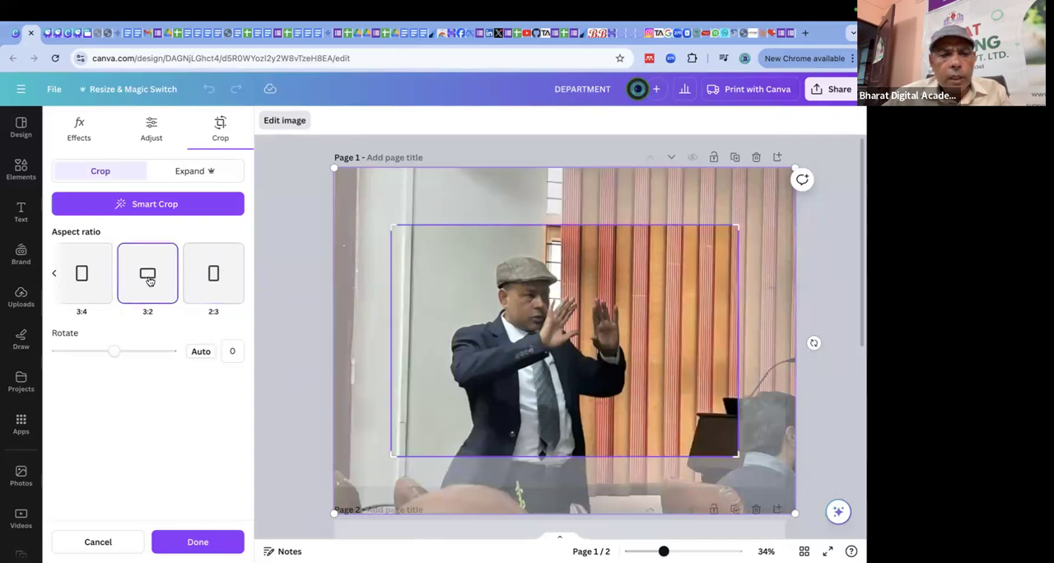
Try the Whole Page size for expanding the photo, and leave the expand settings without applying them.
click(188, 173)
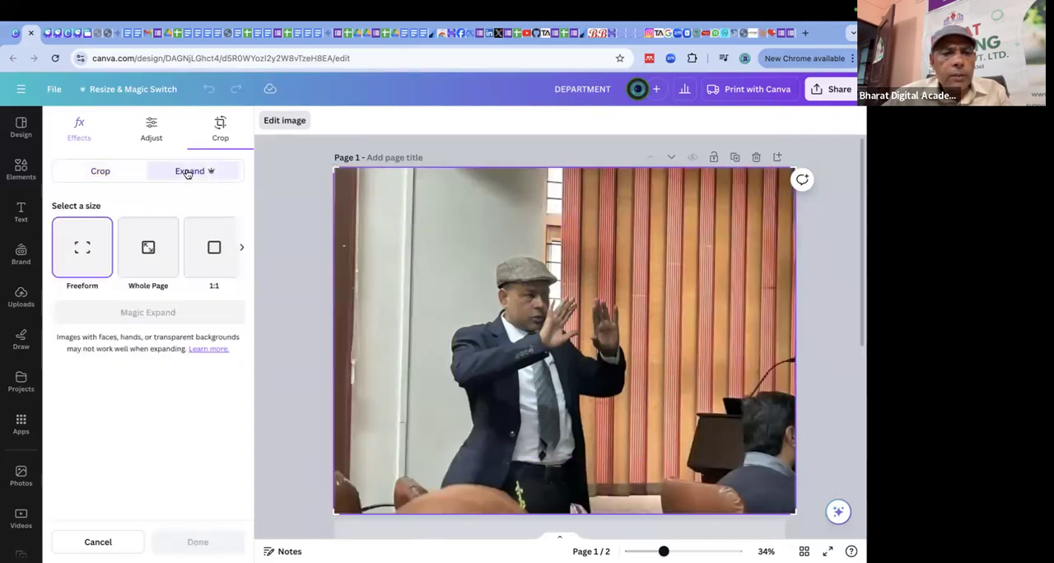
click(154, 247)
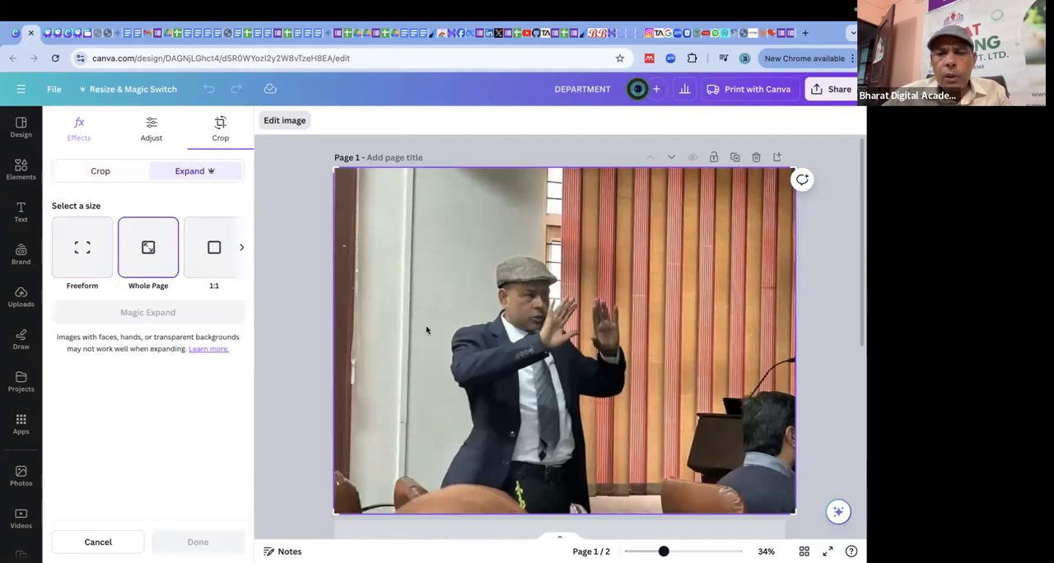
click(521, 297)
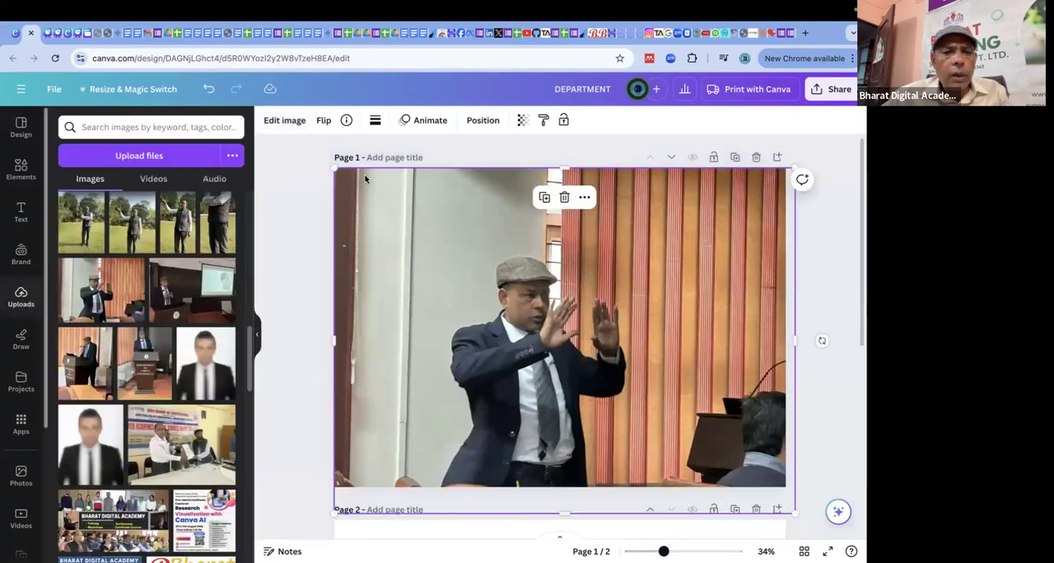
Browse the full set of filters for the page 1 photo and try Aura and Chroma.
click(284, 121)
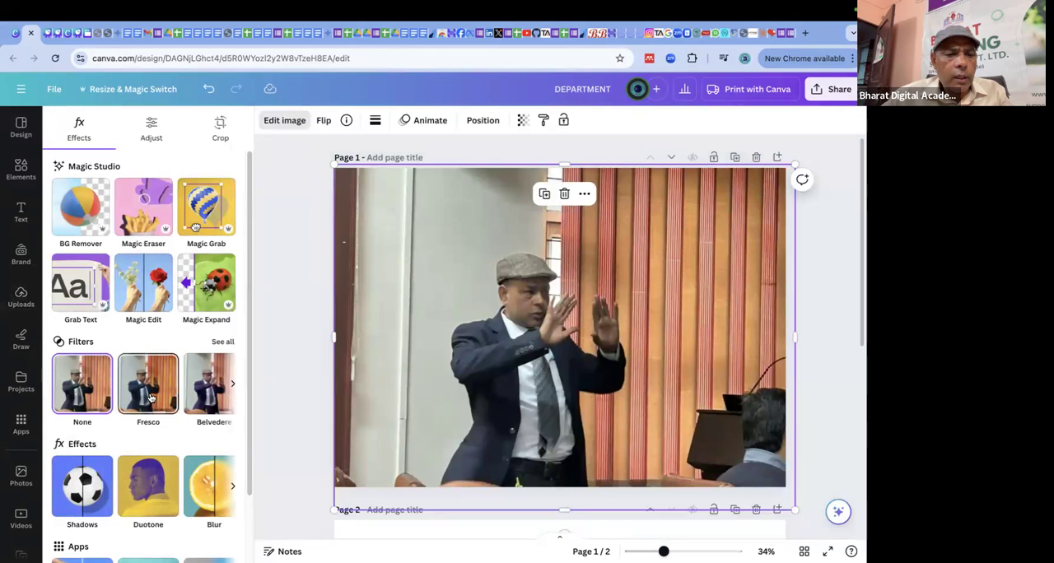
click(223, 333)
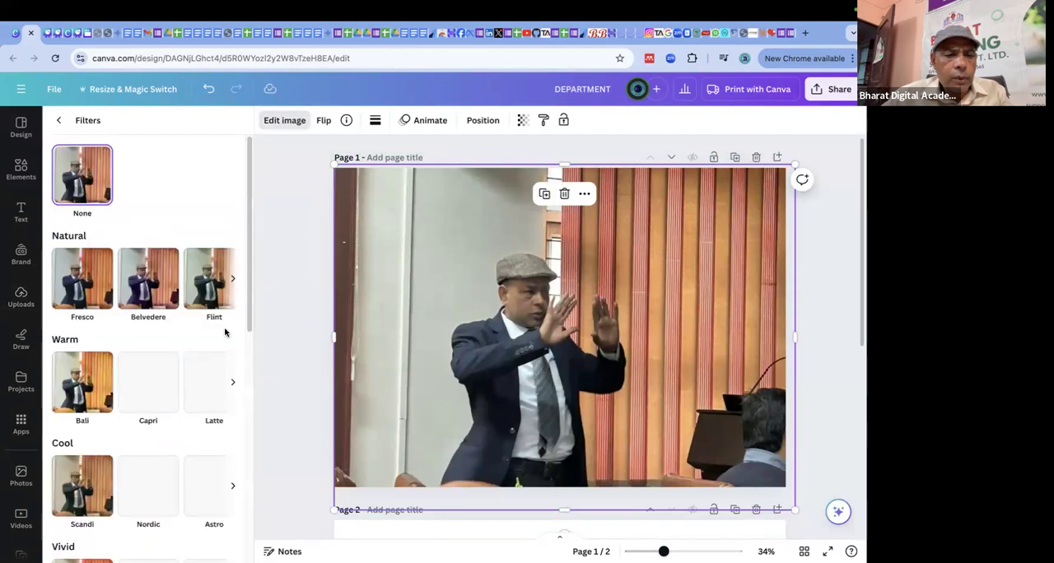
scroll(150, 395, down, 6)
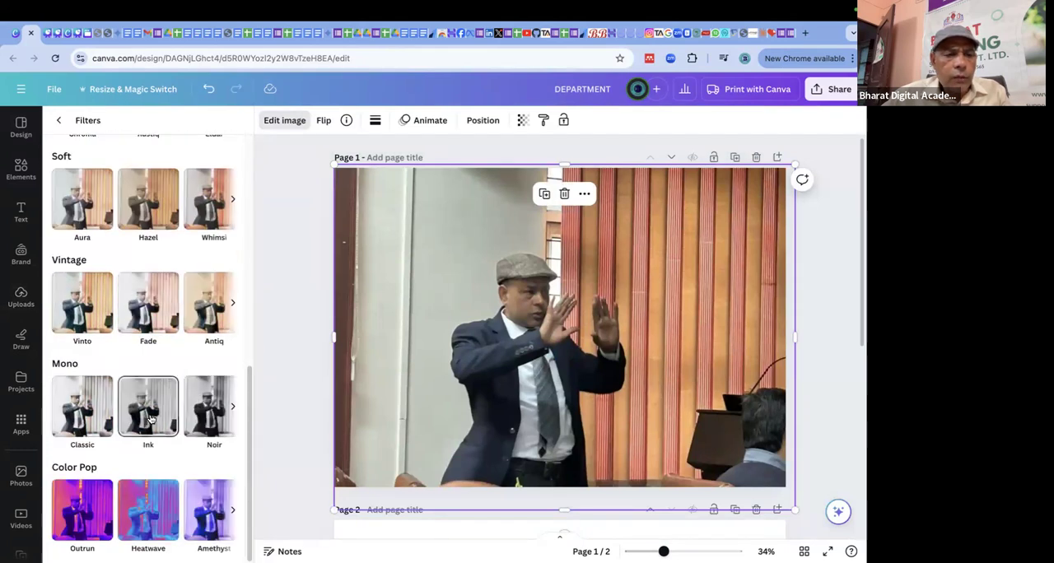
scroll(151, 420, up, 3)
scroll(148, 370, down, 1)
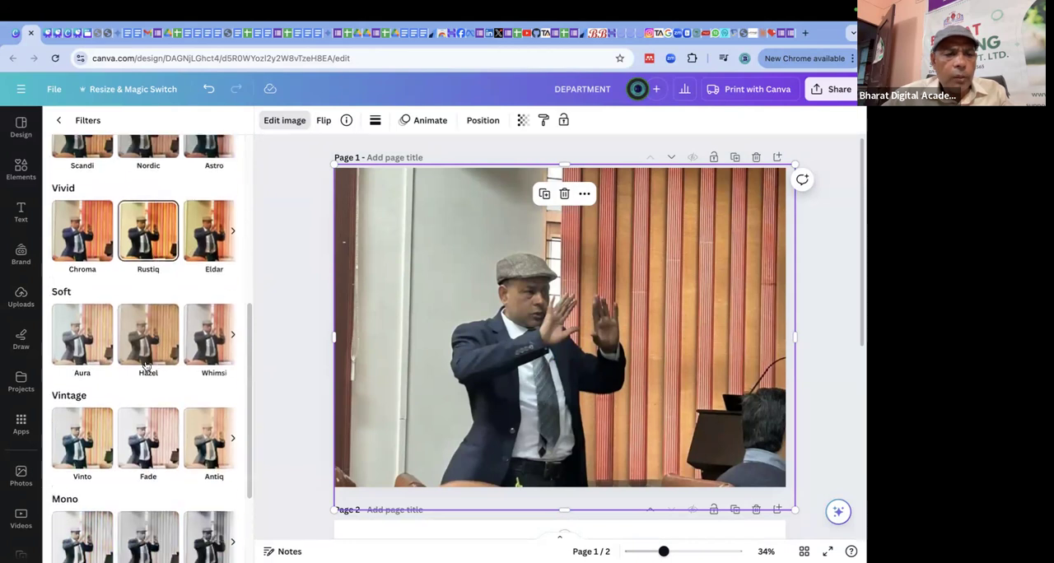
click(67, 339)
click(99, 217)
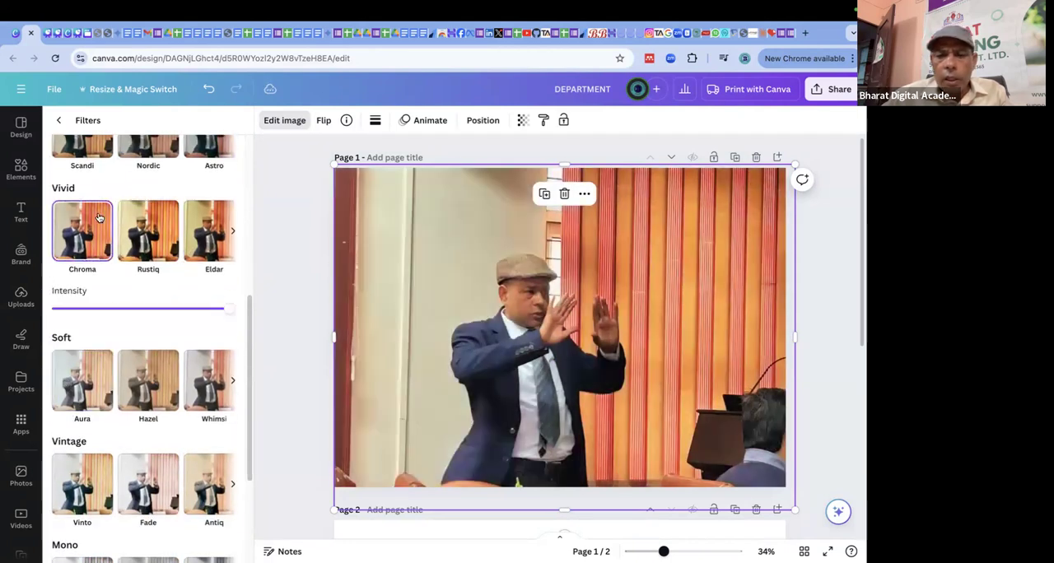
Try the Capri and Belvedere filters on the photo, and reset its filter to None.
scroll(164, 255, up, 3)
click(151, 240)
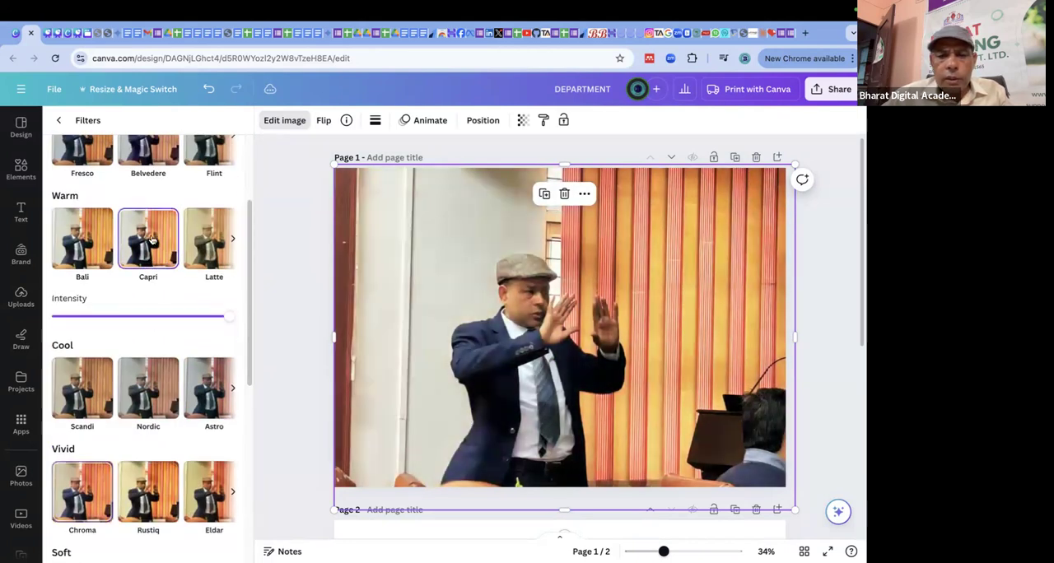
scroll(151, 239, up, 2)
click(151, 240)
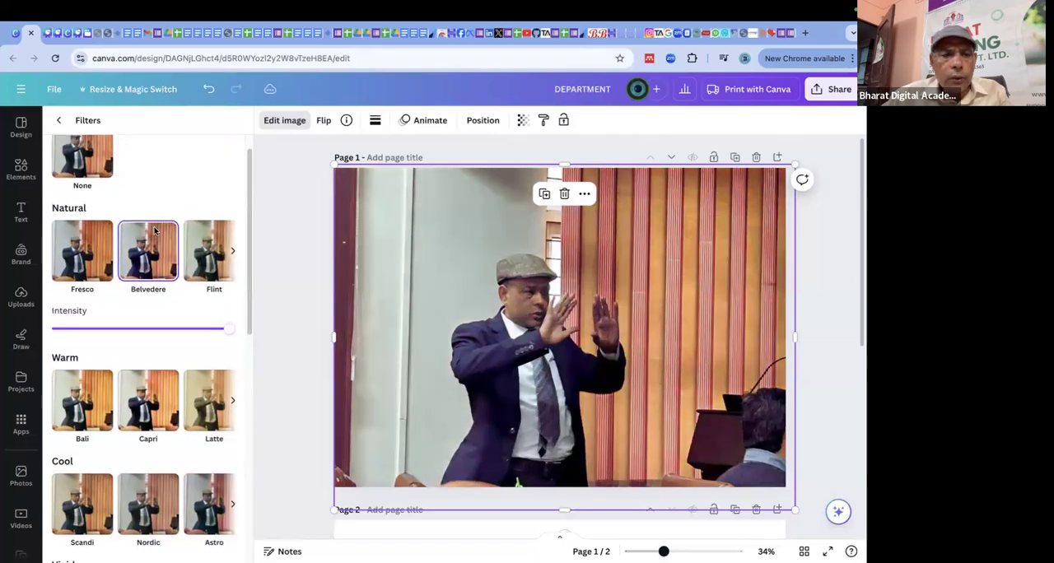
scroll(98, 169, up, 1)
click(98, 169)
Try the Color Pop filters Outrun, Heatwave and Amethyst on the photo.
scroll(144, 317, down, 5)
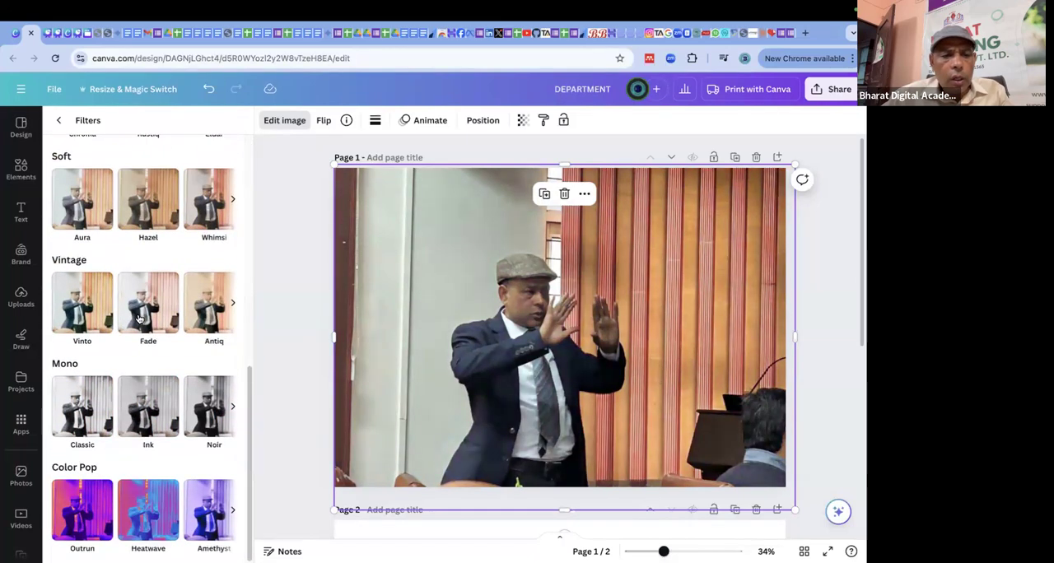
click(71, 514)
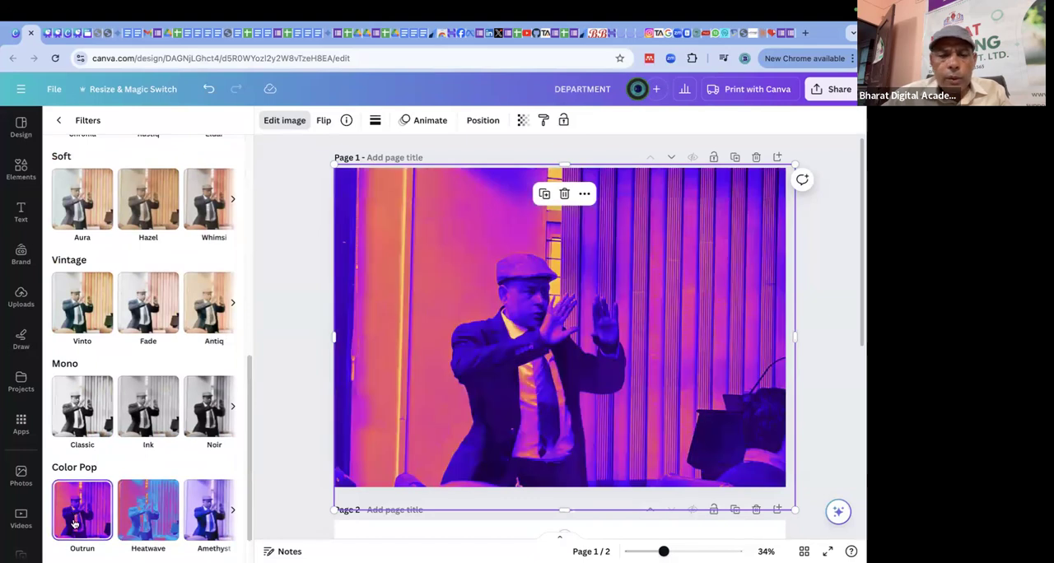
click(144, 506)
click(207, 509)
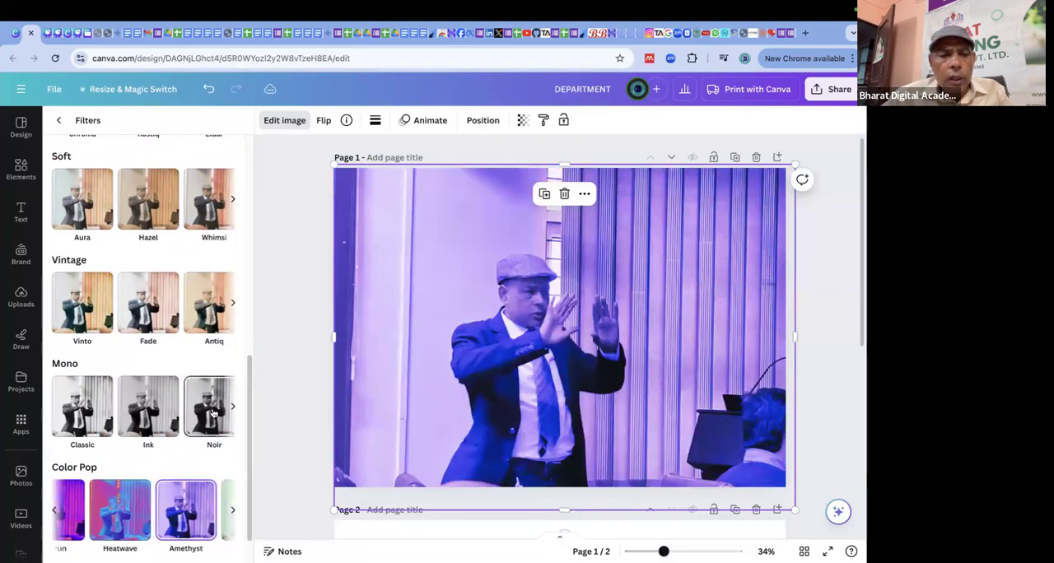
Try the Mono filters Noir and Ink and the Vintage filters Vinto, Fade and Antiq on the photo.
click(212, 412)
click(151, 403)
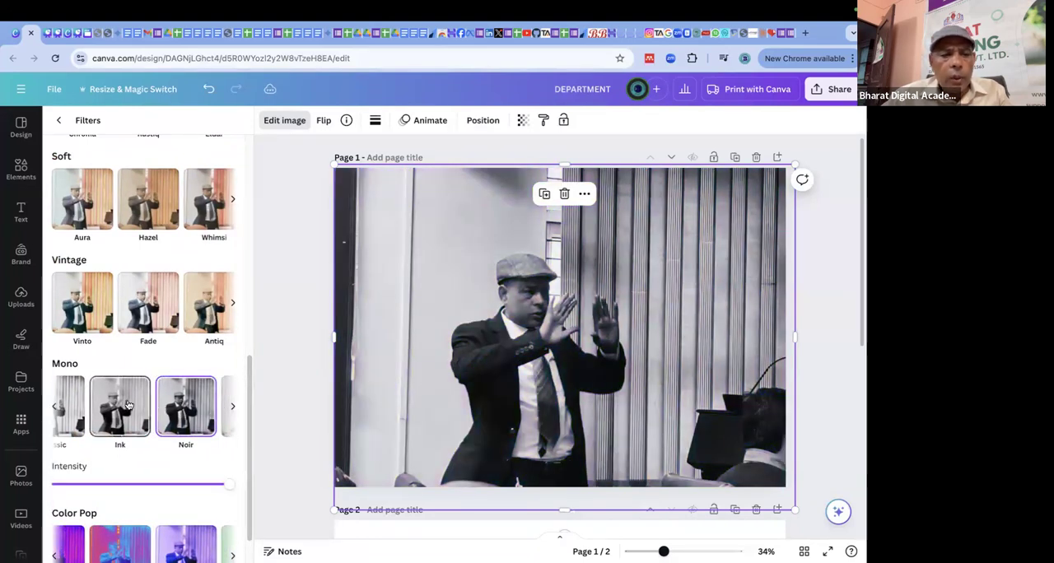
click(54, 406)
click(74, 302)
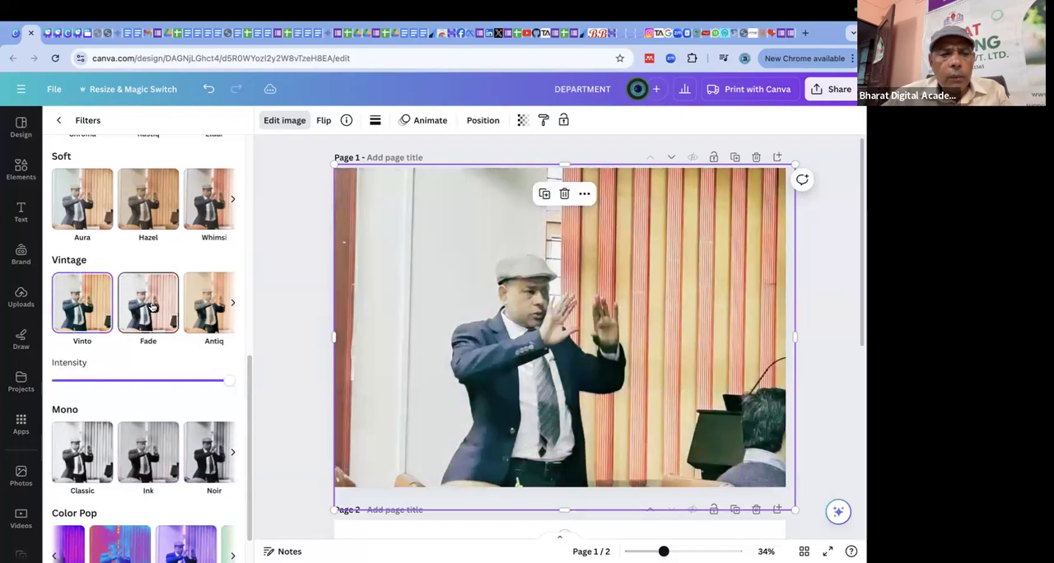
click(151, 305)
click(218, 303)
Try the Soft filter Whimsi on the page 1 photo, apply Hazel, and close the full filter list.
click(219, 188)
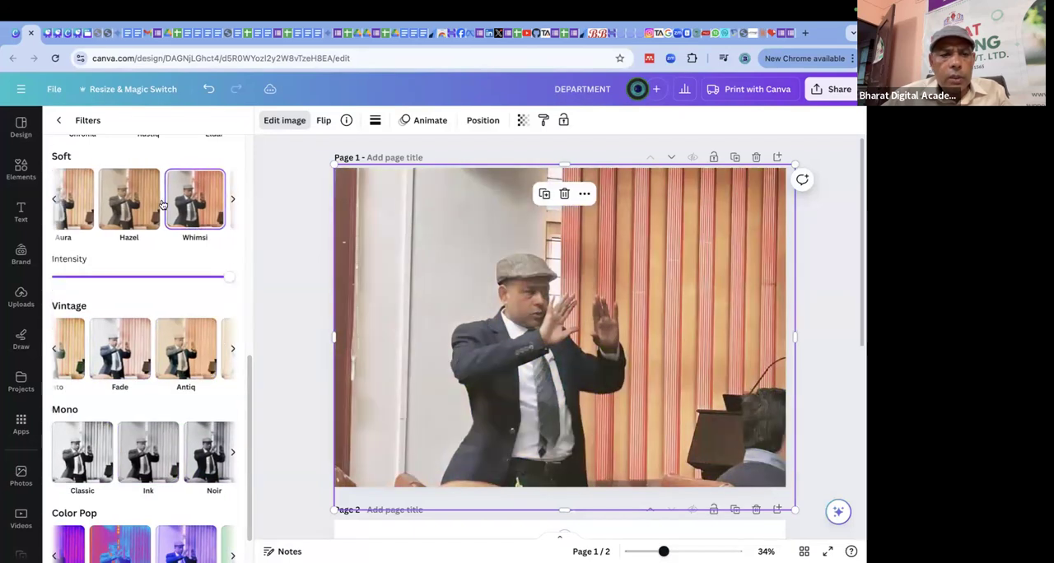
click(133, 198)
click(233, 201)
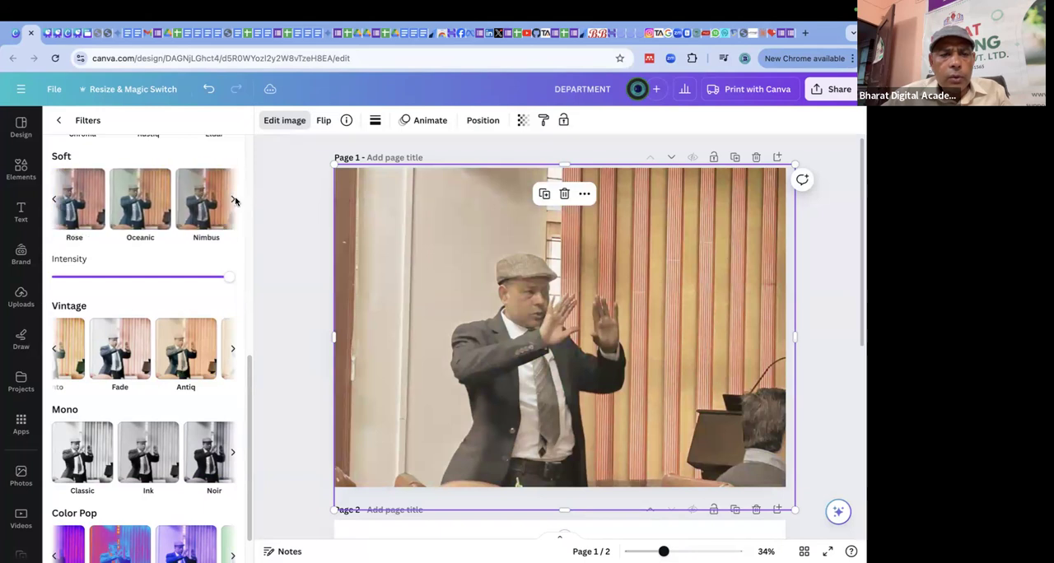
scroll(206, 303, down, 1)
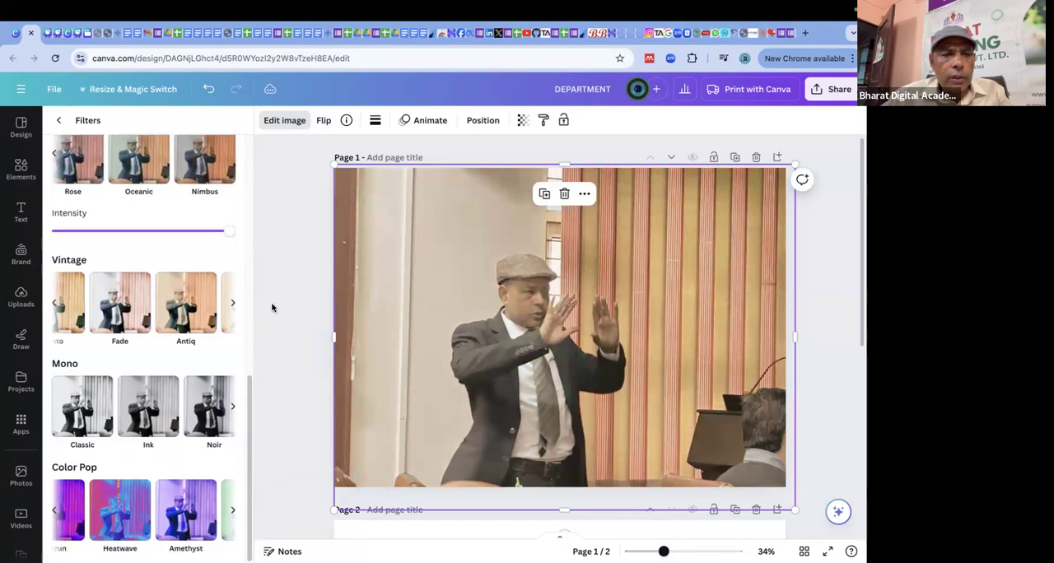
click(59, 120)
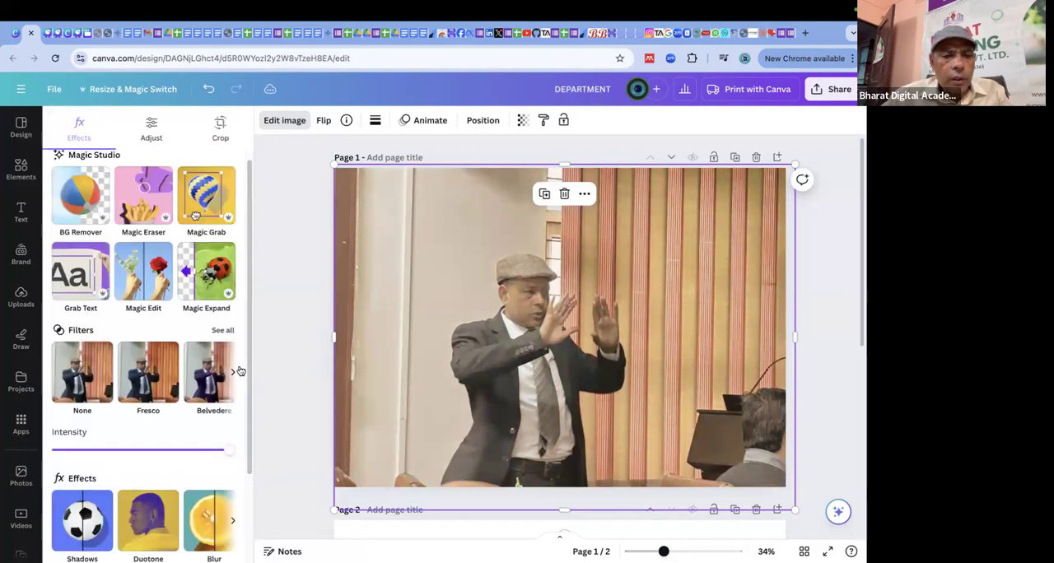
Try the Glow, Drop and Outline shadow effects on the photo.
scroll(240, 372, down, 3)
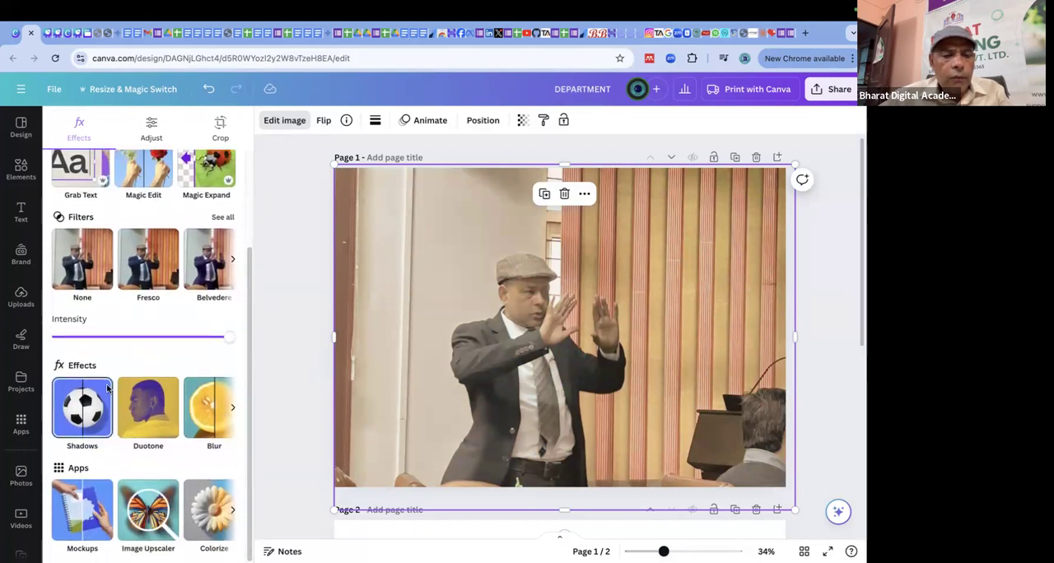
click(80, 416)
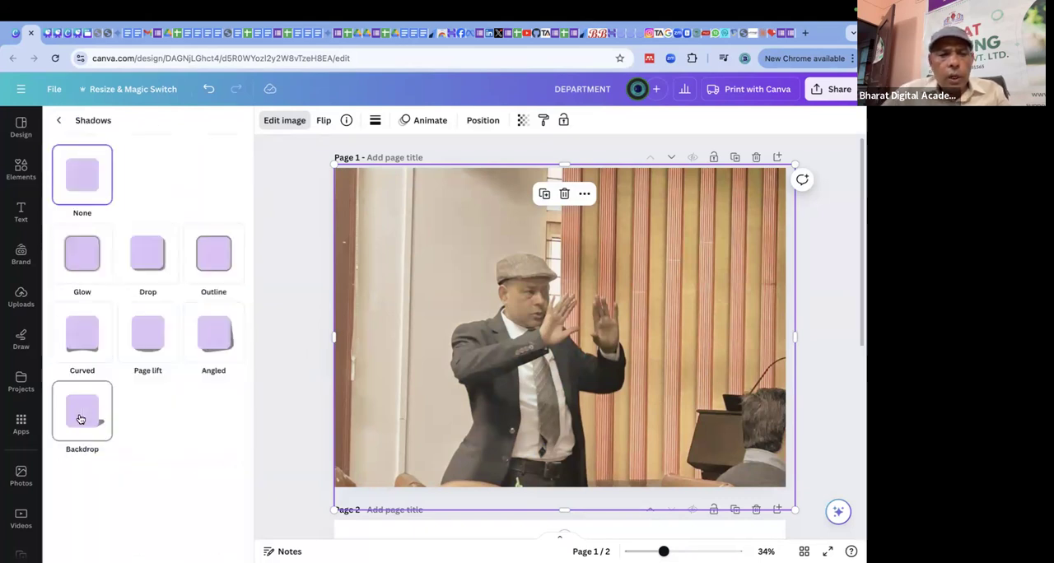
click(87, 260)
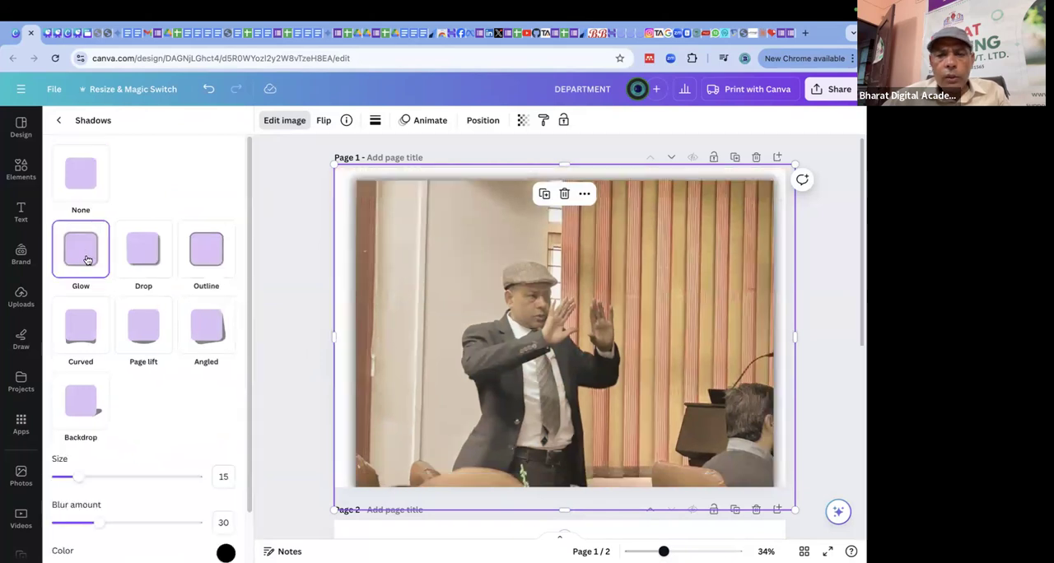
click(153, 249)
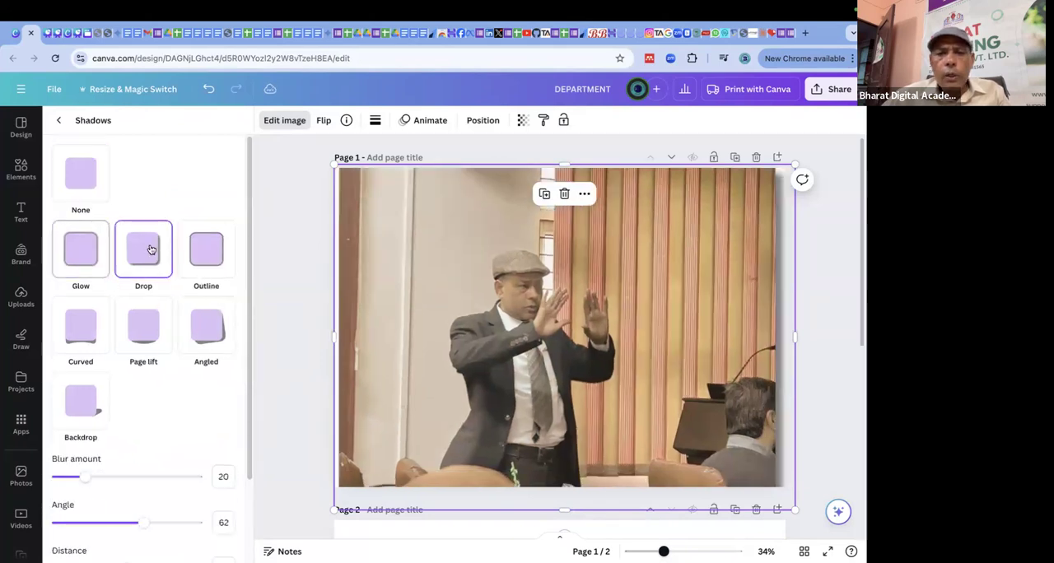
click(212, 247)
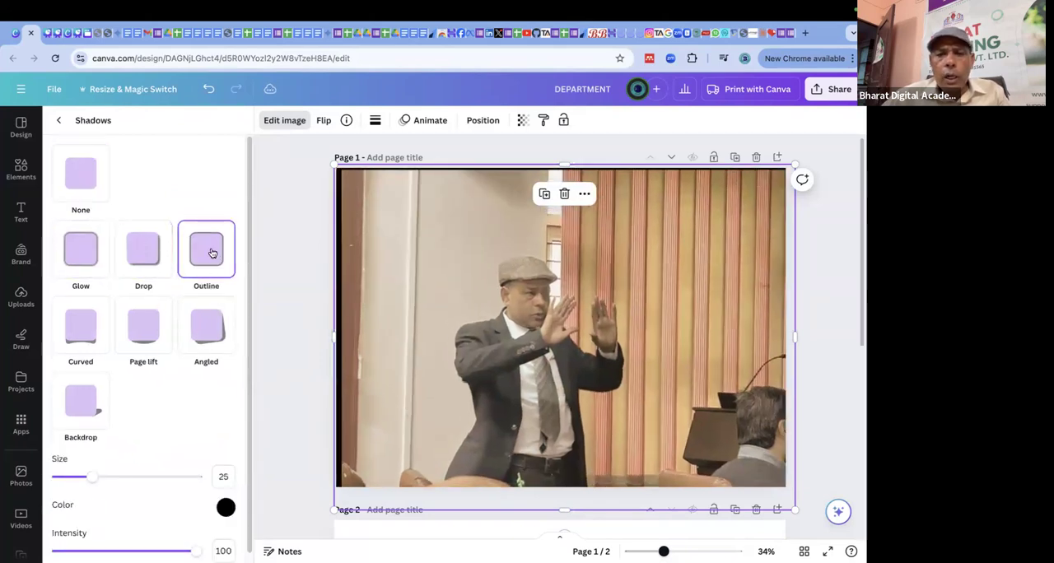
Try the Curved, Page lift and Angled shadow effects on the photo.
click(86, 335)
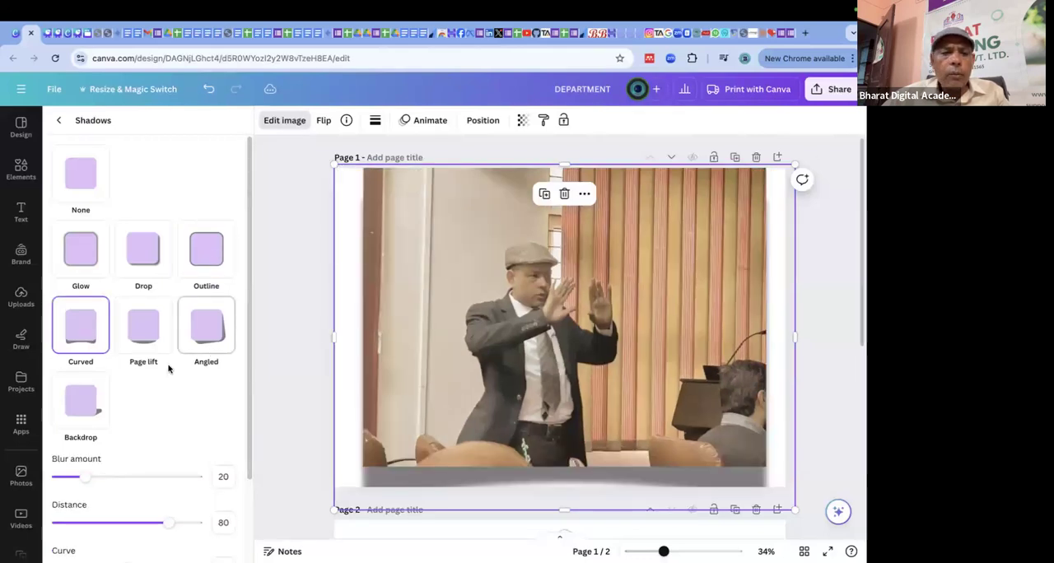
click(144, 339)
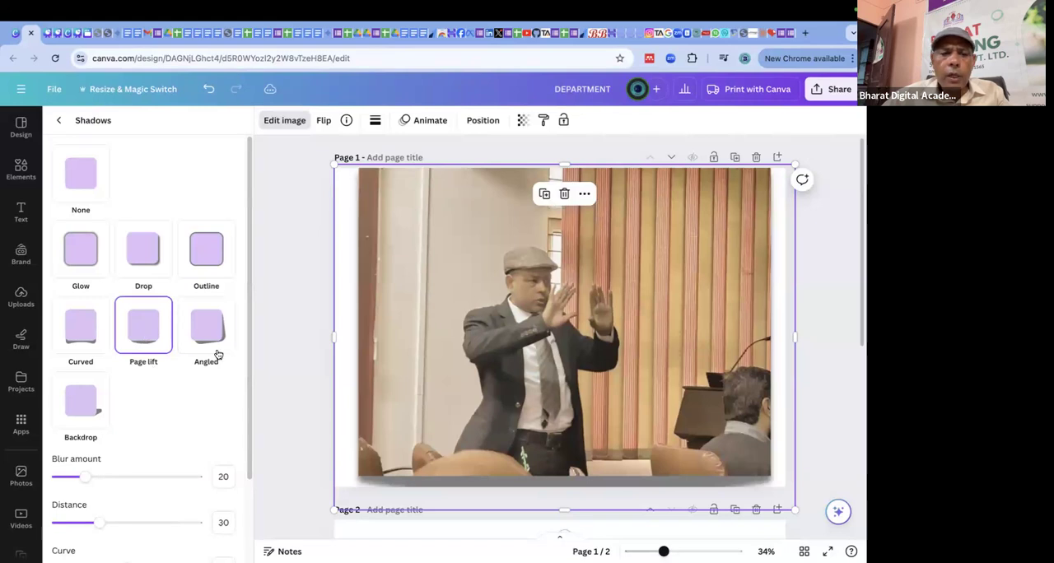
click(213, 339)
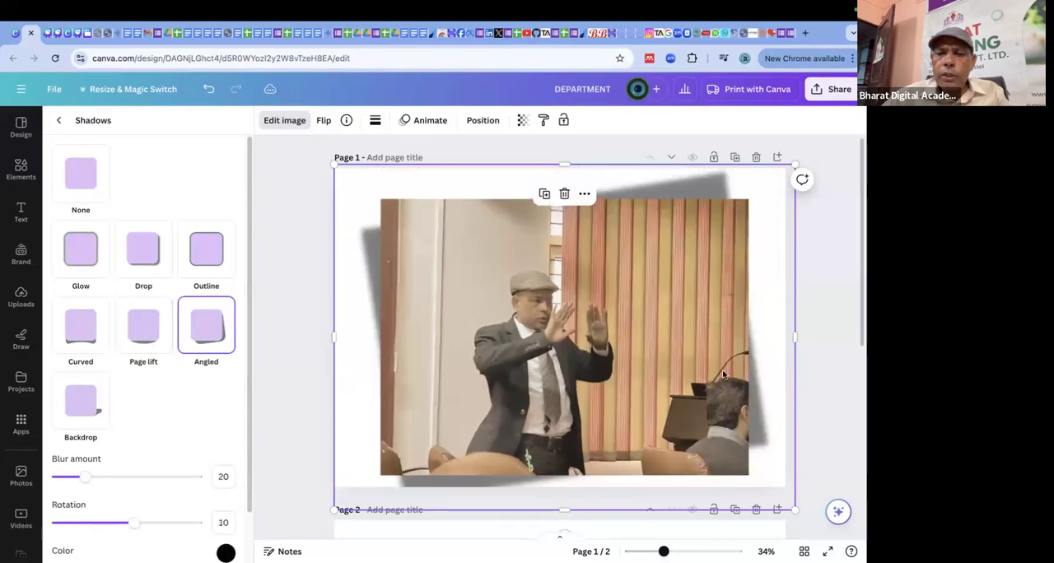
Apply the Backdrop shadow to the photo and set its blur amount to 100 and direction to -37.
click(87, 409)
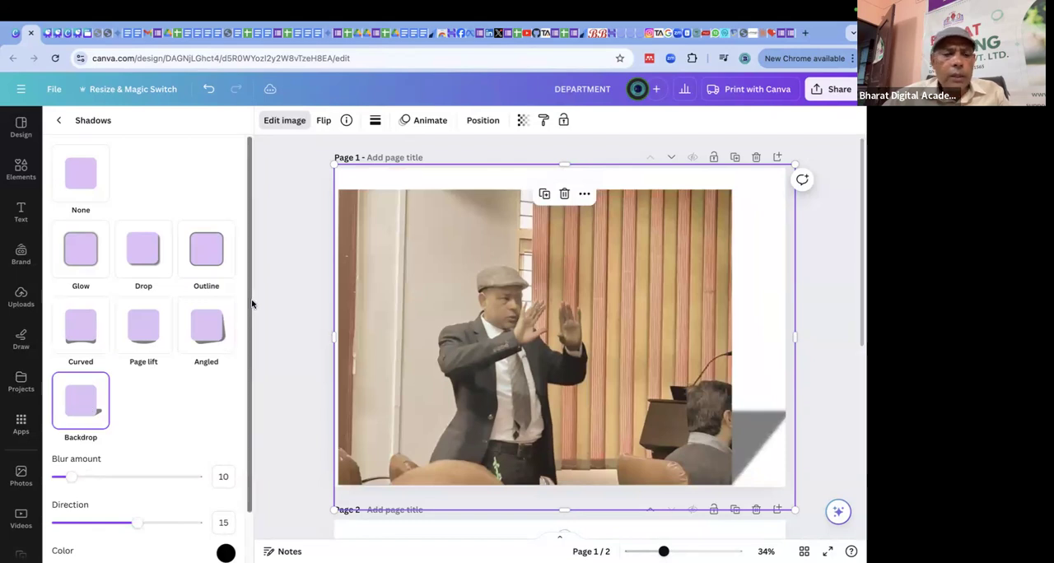
scroll(186, 393, down, 1)
drag(76, 426, 219, 446)
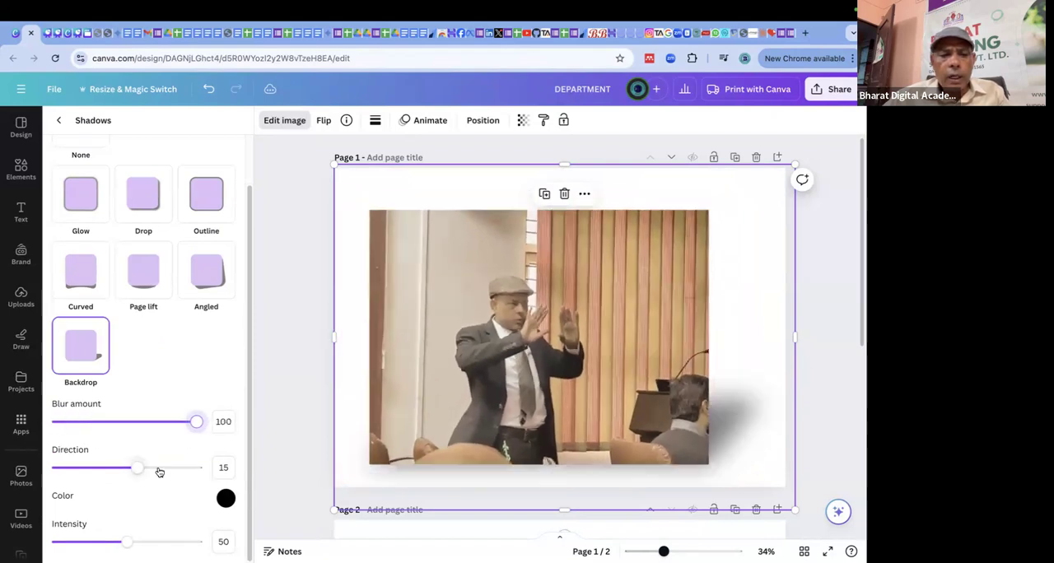
drag(142, 472, 102, 469)
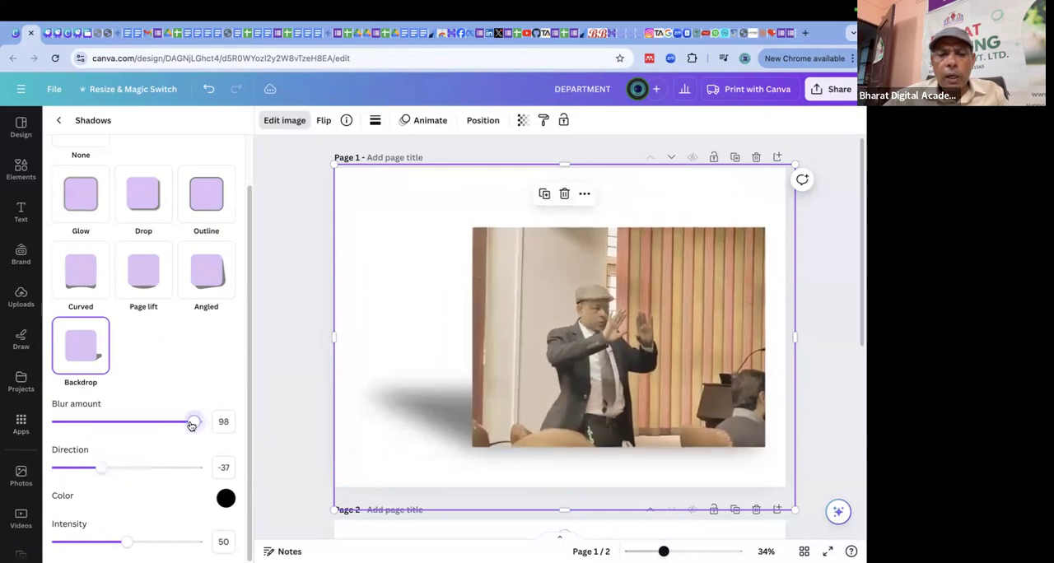
Reduce the backdrop shadow's blur, swing its direction to the opposite side, and lower its intensity to 0.
drag(195, 424, 55, 425)
drag(108, 479, 186, 471)
drag(126, 542, 48, 546)
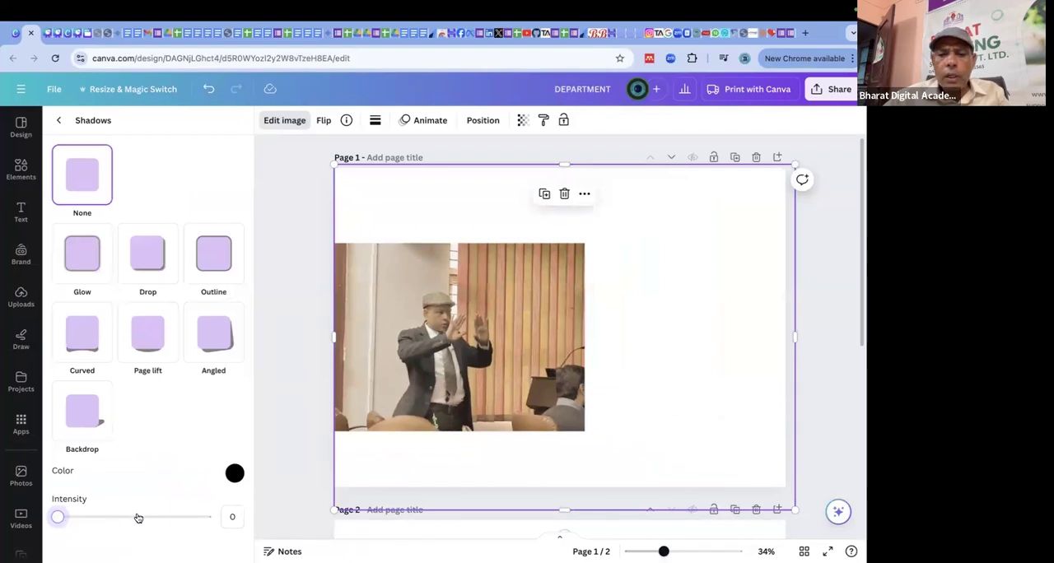
Try to restore the photo's shadow by setting its intensity to 40, then deselect the photo.
click(231, 517)
click(60, 519)
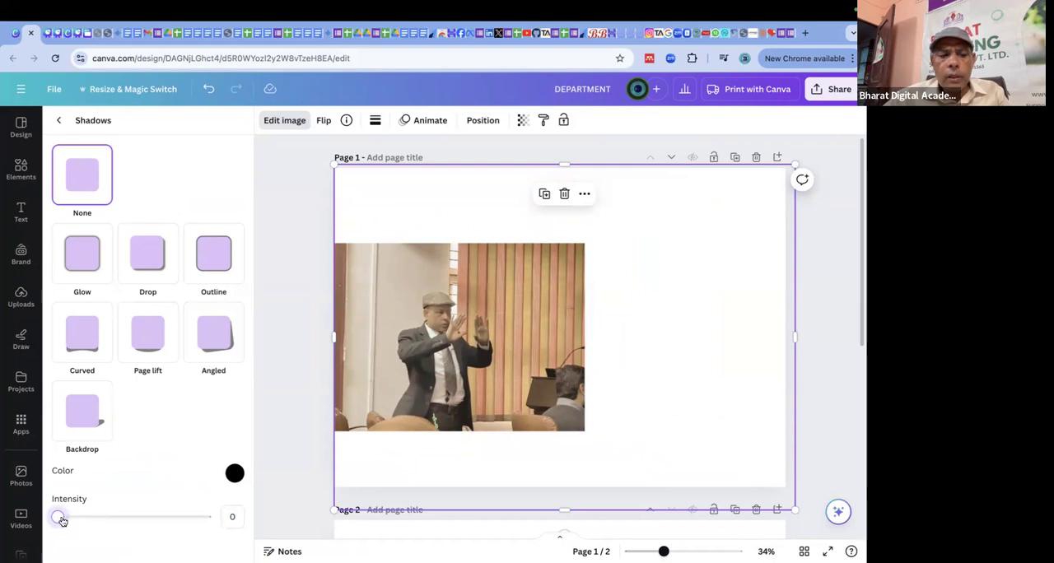
click(485, 442)
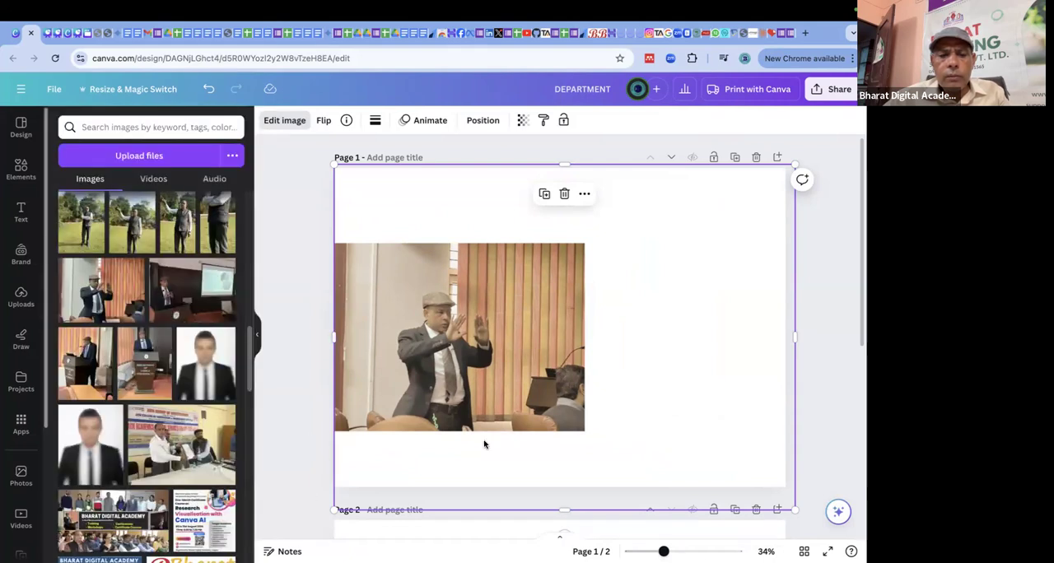
click(277, 121)
scroll(67, 468, down, 3)
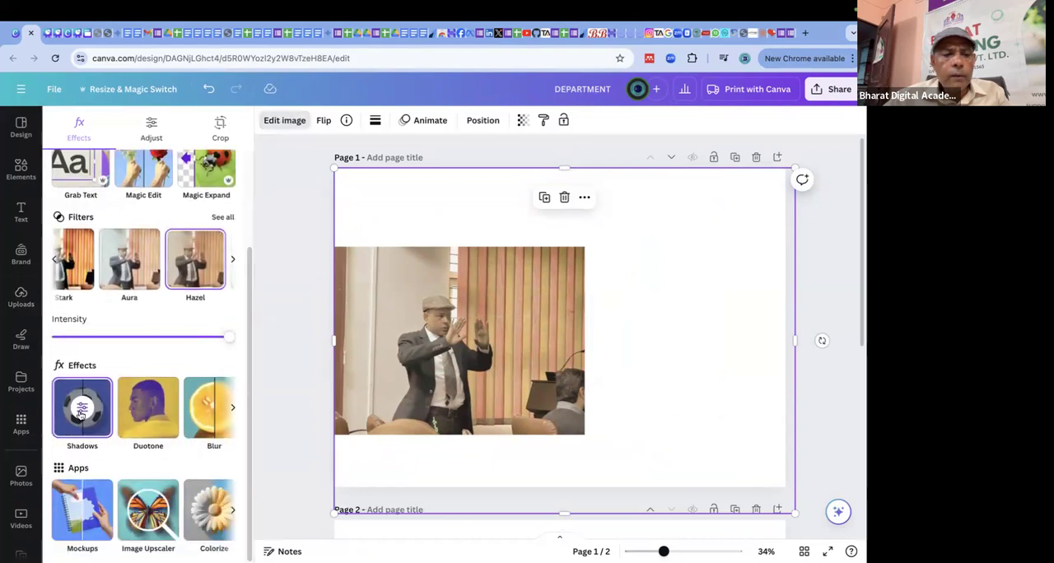
click(80, 415)
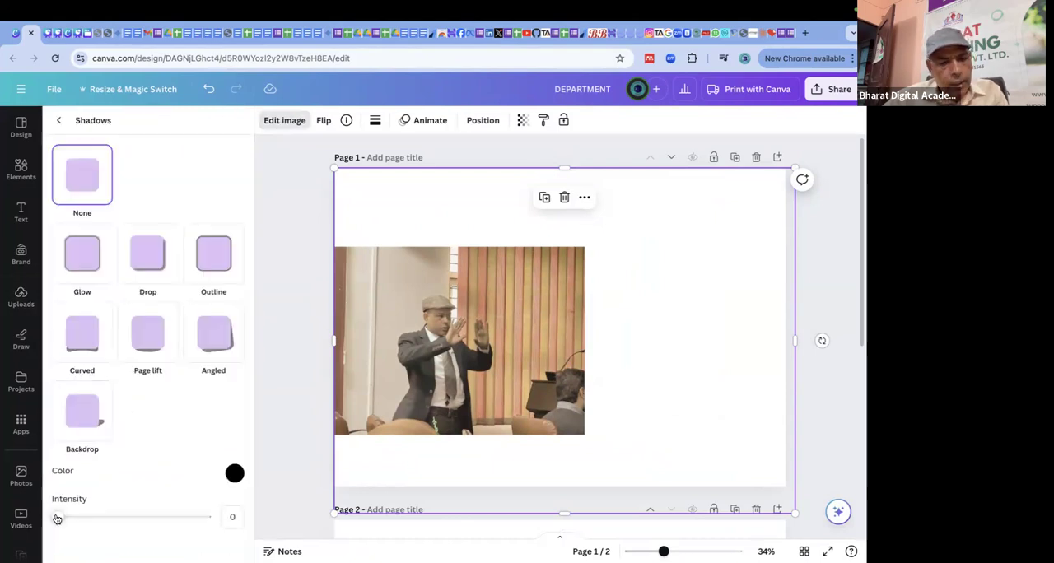
click(233, 516)
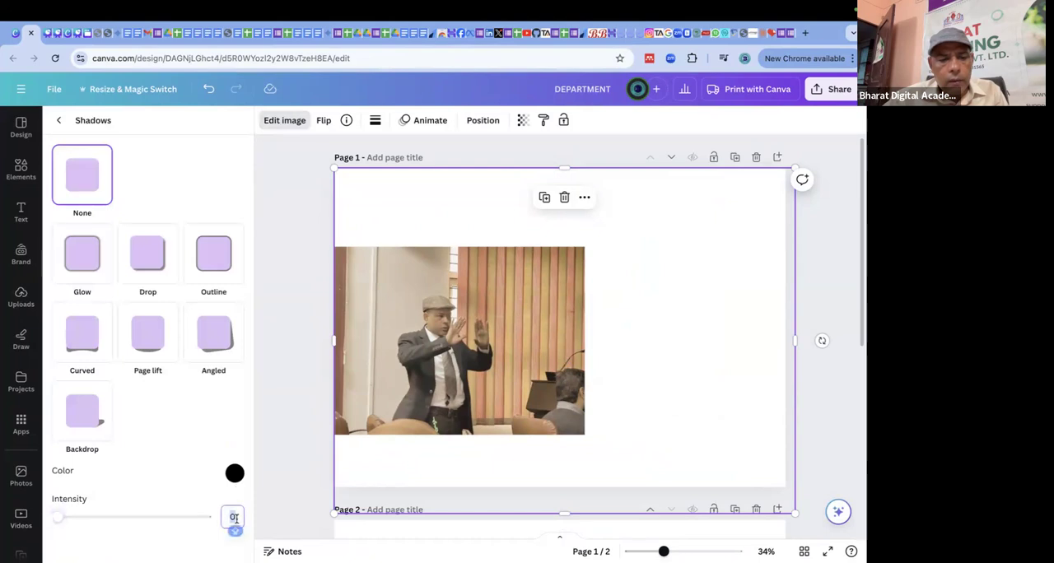
text(4)
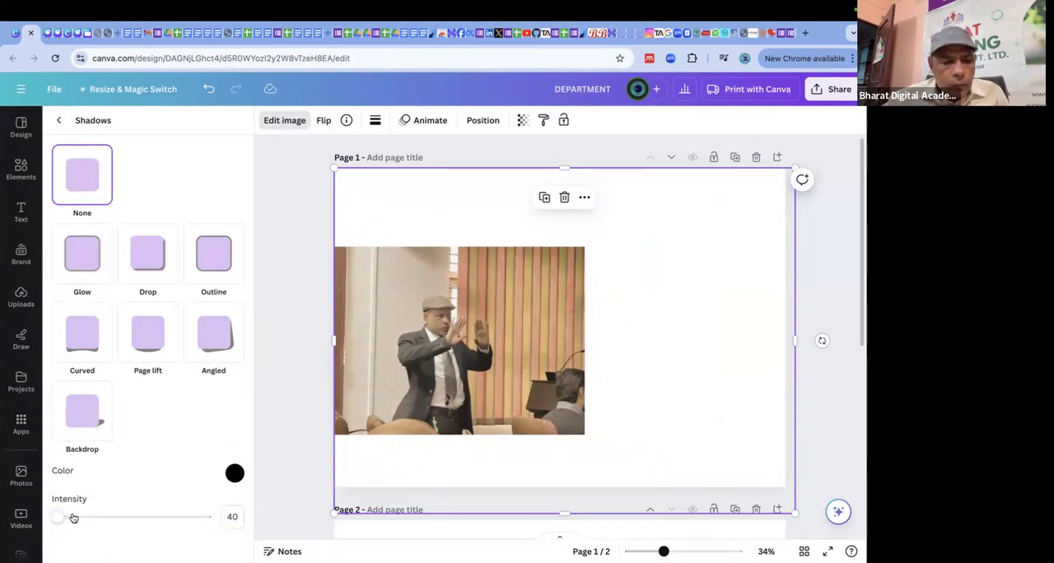
click(304, 449)
click(826, 283)
Reselect the photo and apply the Backdrop shadow effect again.
click(594, 351)
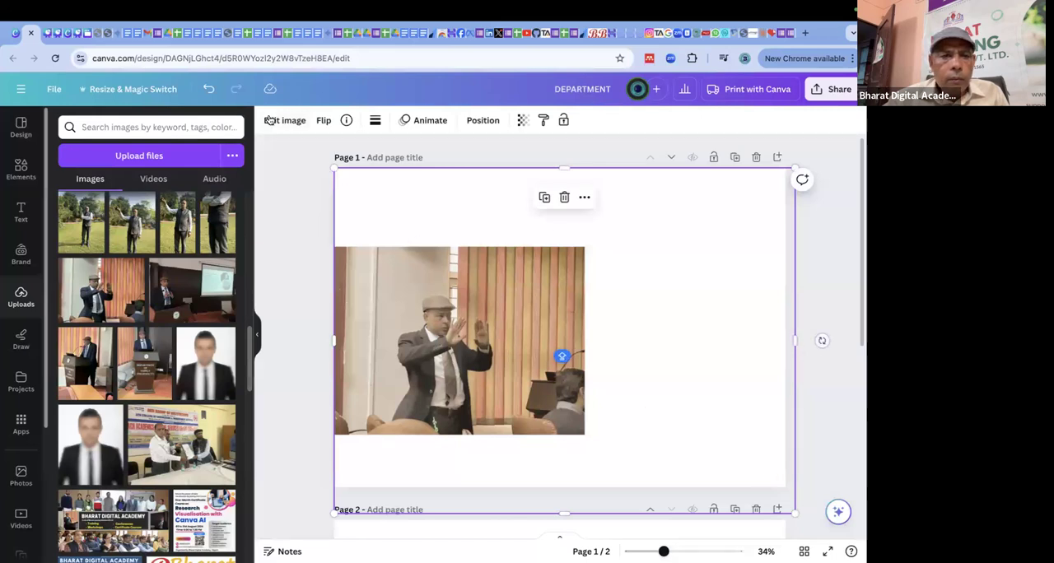
click(297, 120)
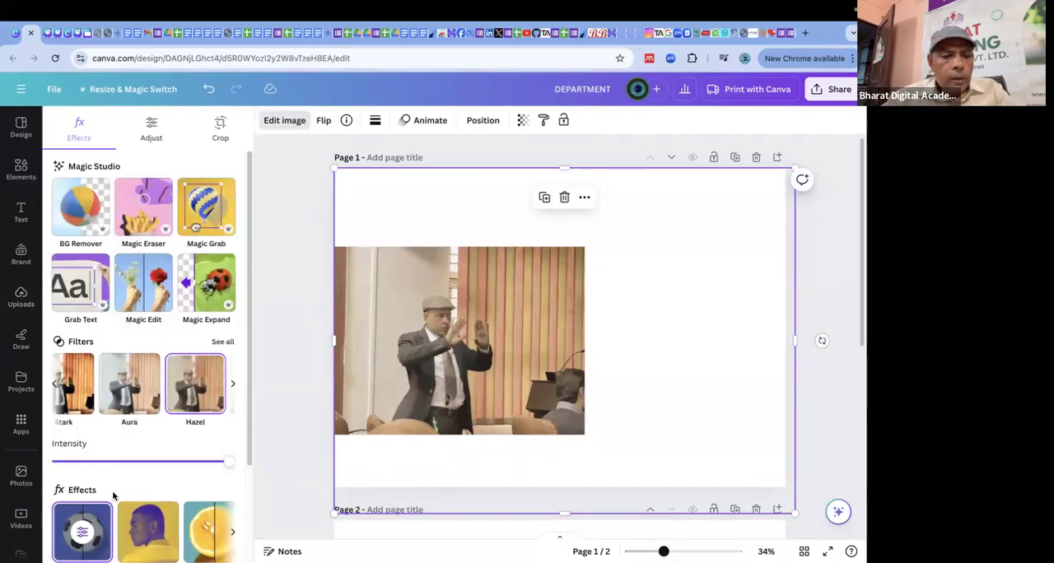
scroll(102, 484, down, 2)
click(71, 412)
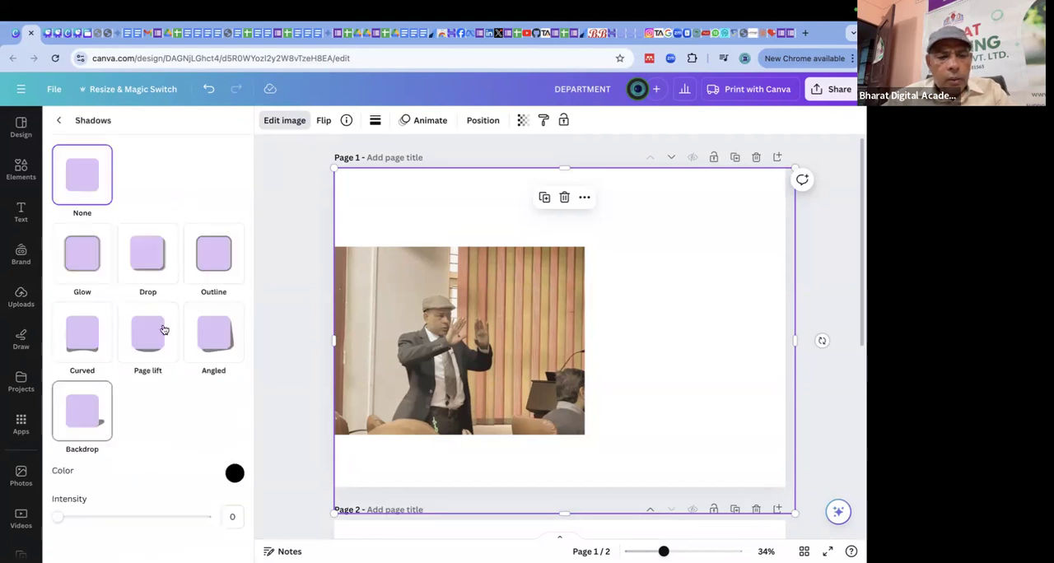
click(91, 418)
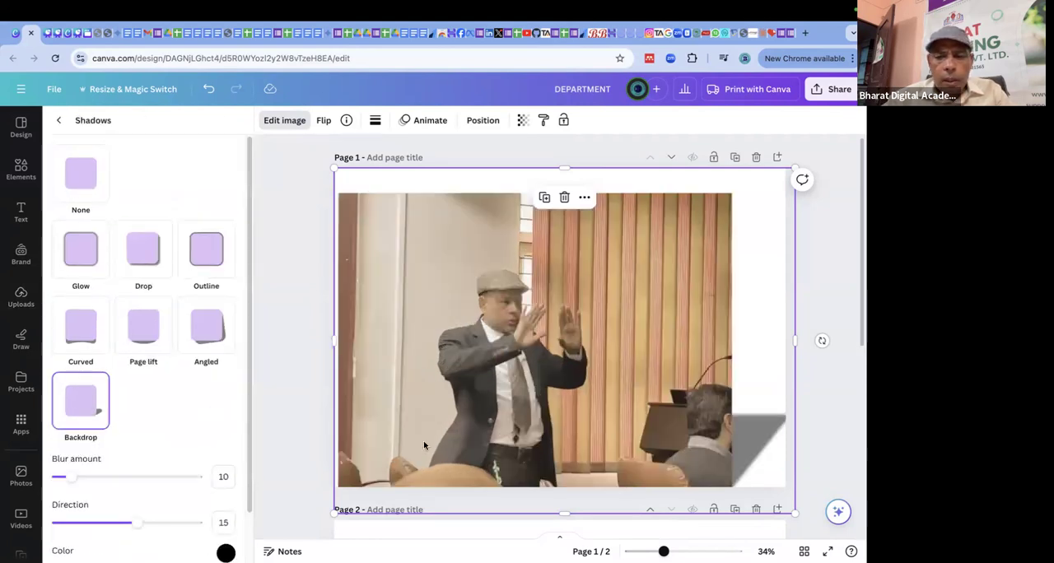
Set the backdrop shadow's direction to 100, blur amount to 0 and intensity to 80.
drag(139, 530, 203, 528)
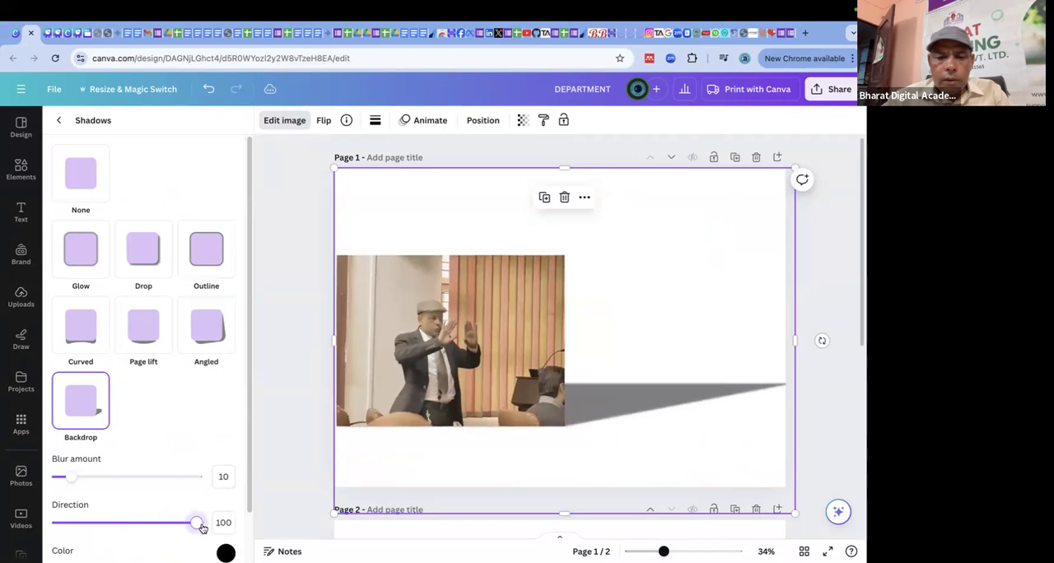
drag(82, 478, 13, 482)
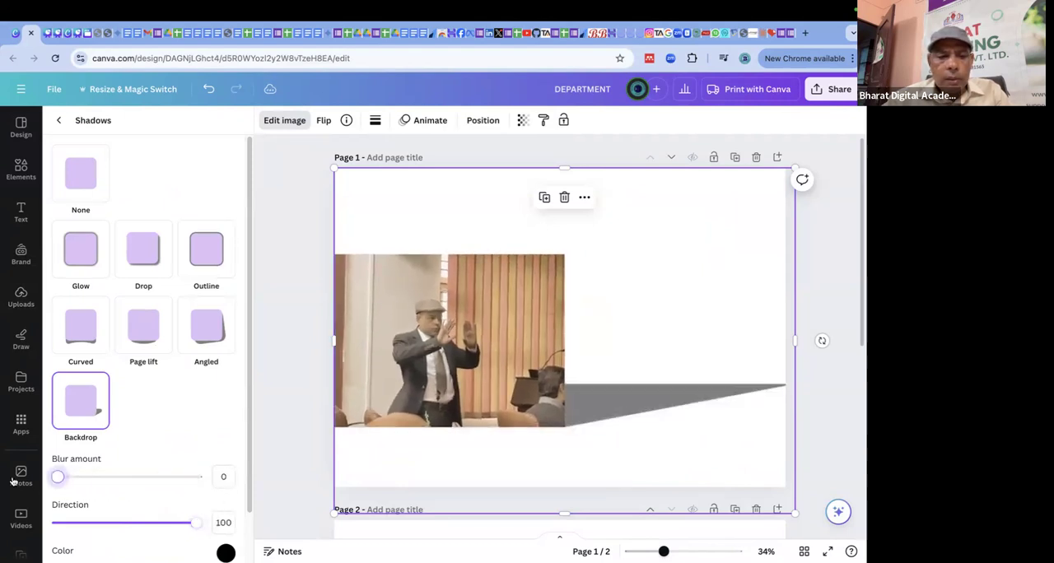
scroll(191, 544, down, 1)
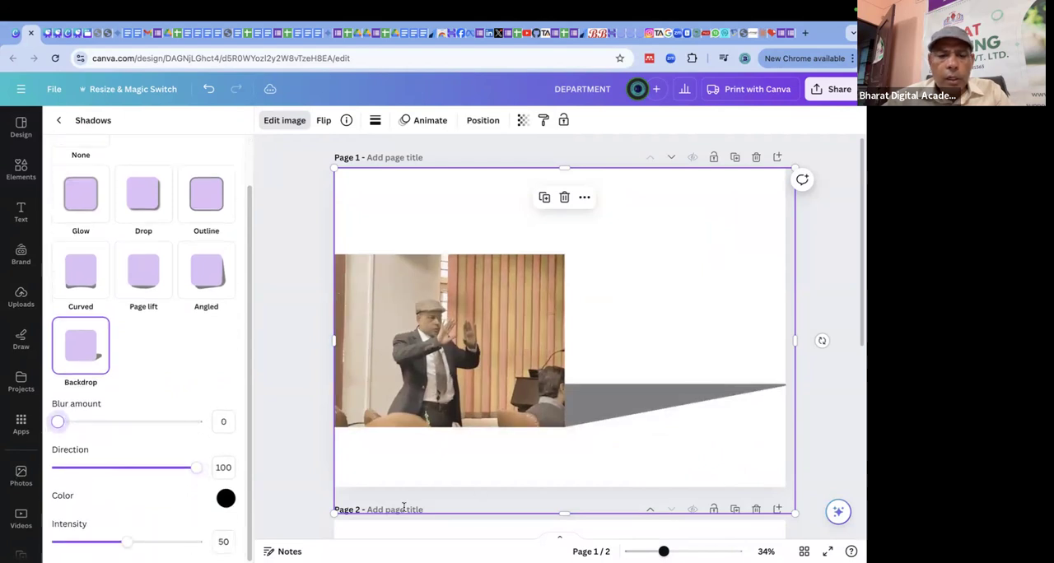
drag(126, 541, 169, 541)
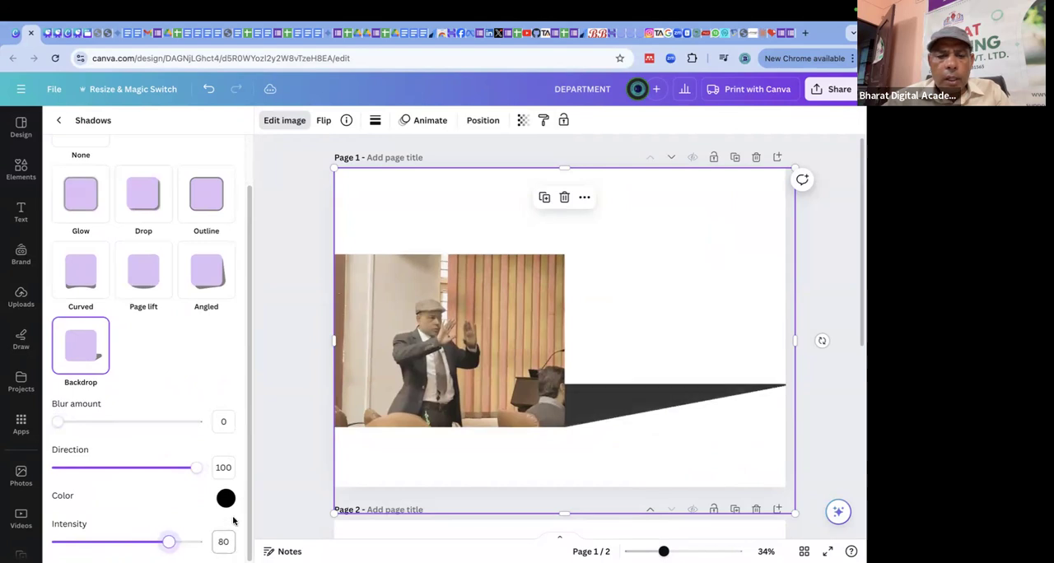
Try a dark red for the backdrop shadow, and change its color to bright green #10D62A.
click(226, 499)
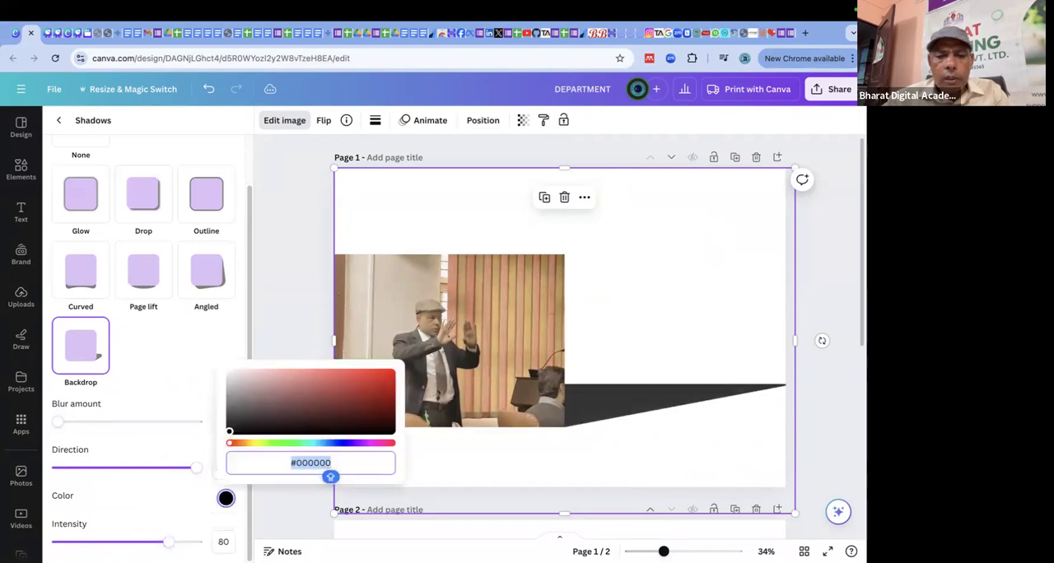
click(383, 381)
click(380, 397)
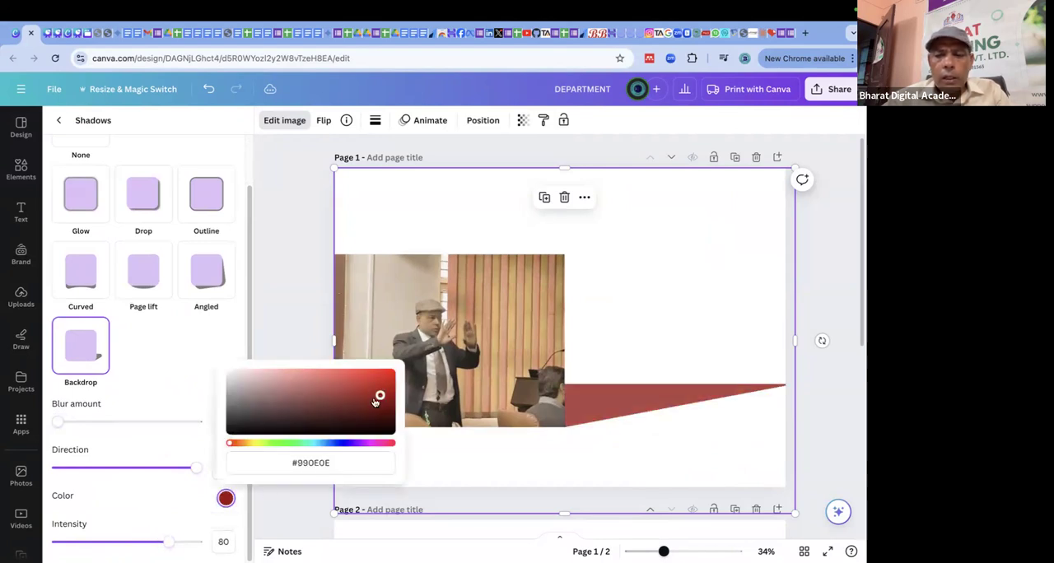
click(287, 445)
click(386, 398)
drag(383, 406, 382, 382)
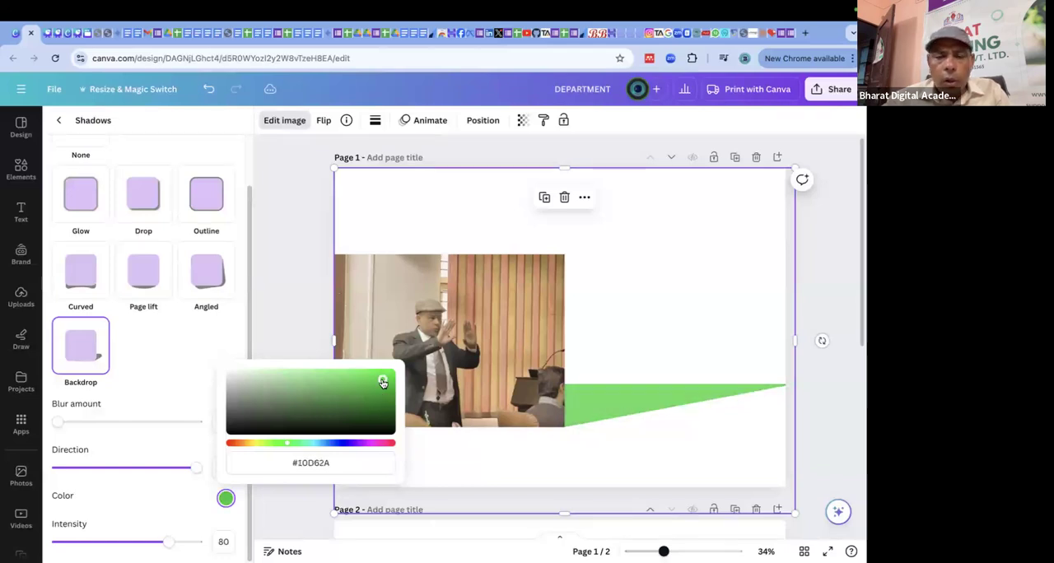
Try the Custom duotone effect on the photo and lower its intensity.
click(508, 259)
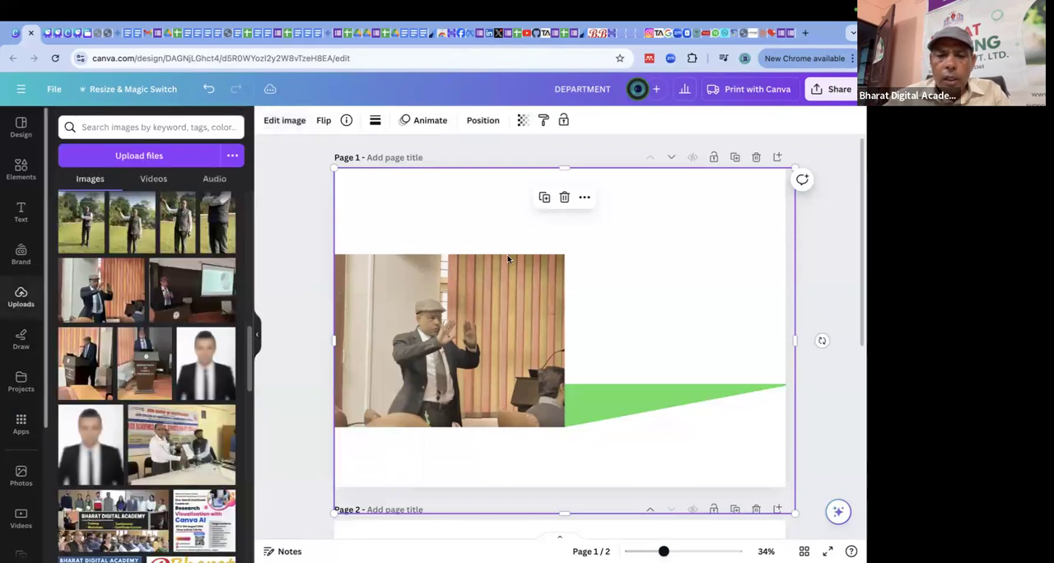
click(284, 121)
scroll(289, 354, down, 2)
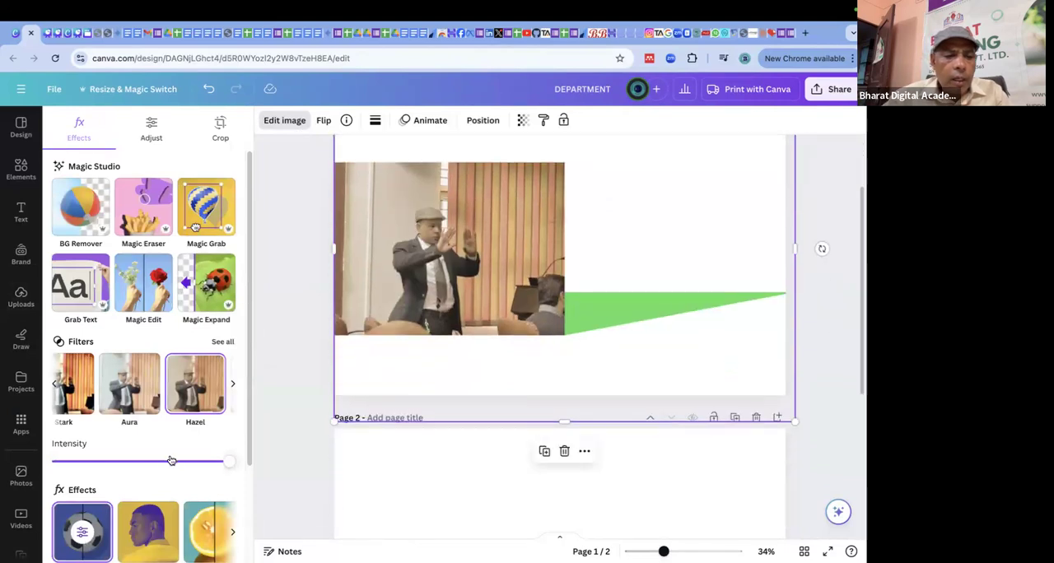
scroll(172, 461, down, 2)
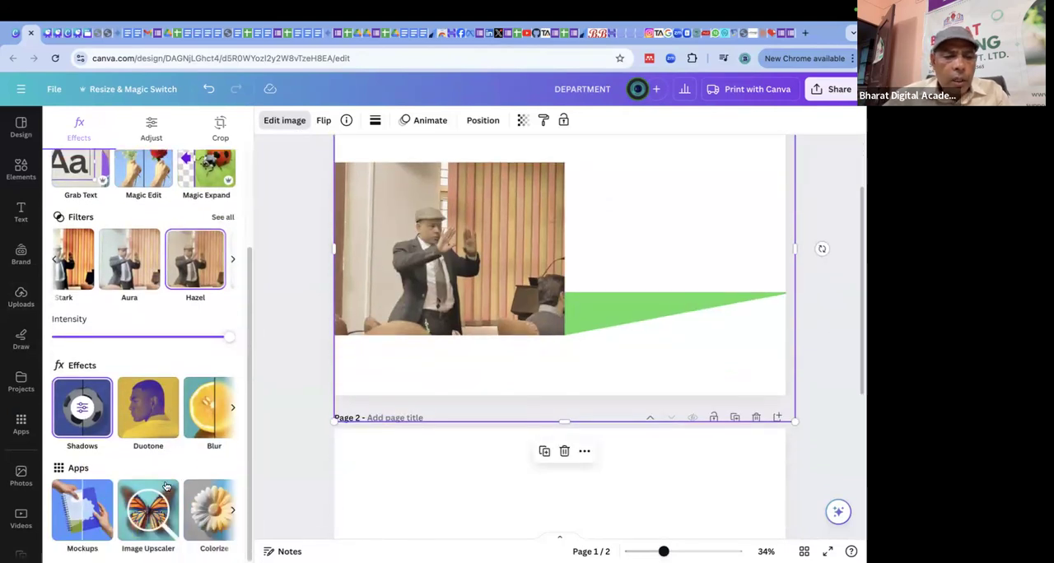
click(150, 424)
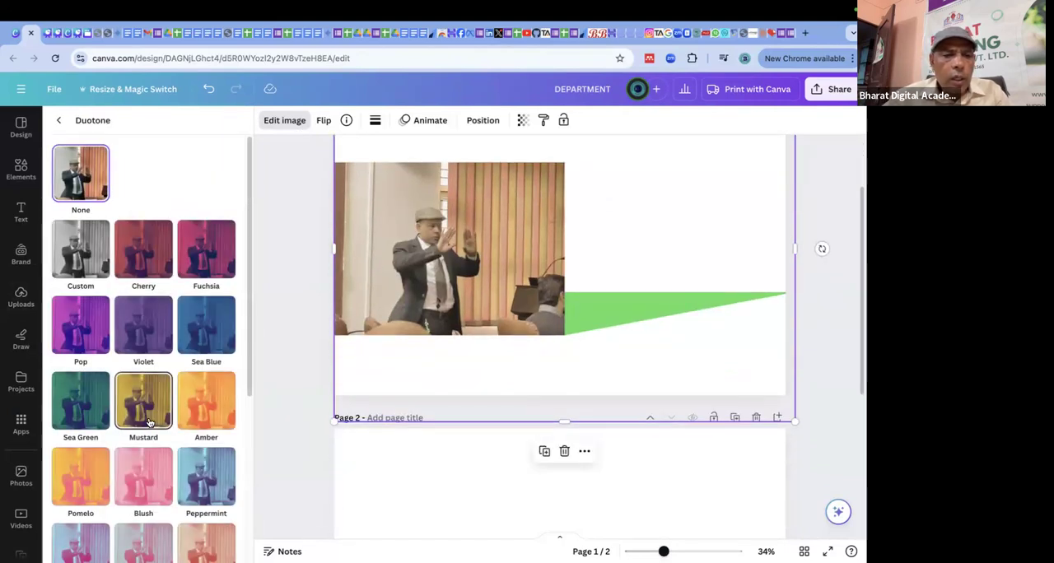
click(73, 262)
scroll(119, 351, down, 3)
scroll(196, 239, up, 1)
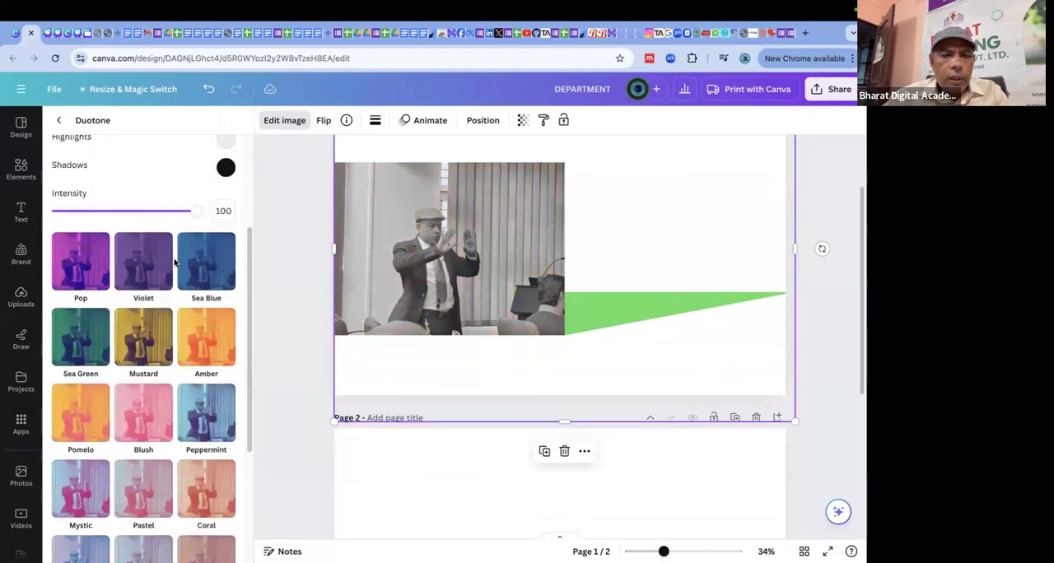
drag(196, 239, 142, 245)
Switch the photo's duotone effect to Violet and return to the effects overview.
click(147, 306)
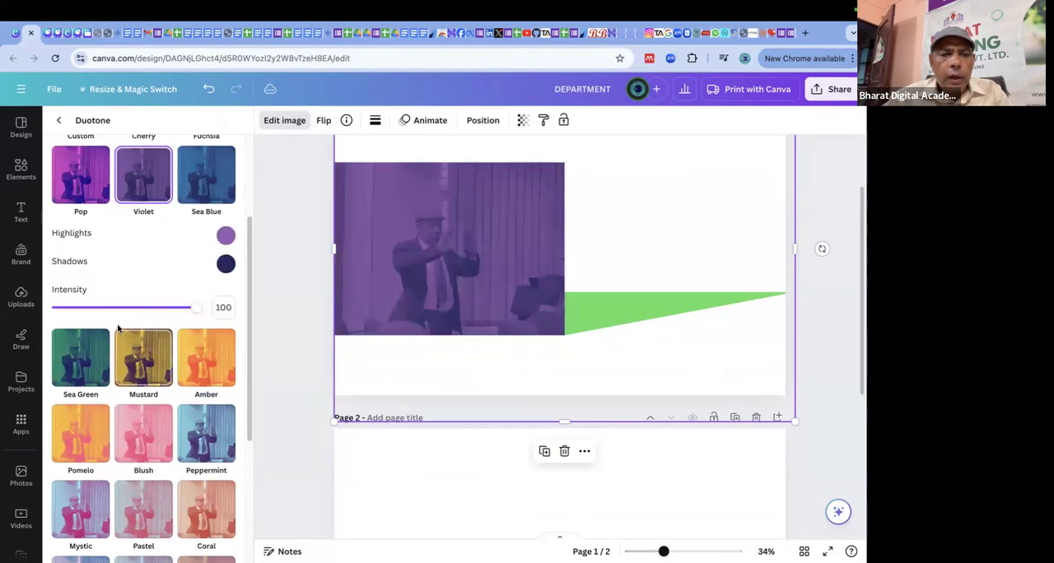
scroll(156, 379, down, 5)
scroll(174, 393, up, 9)
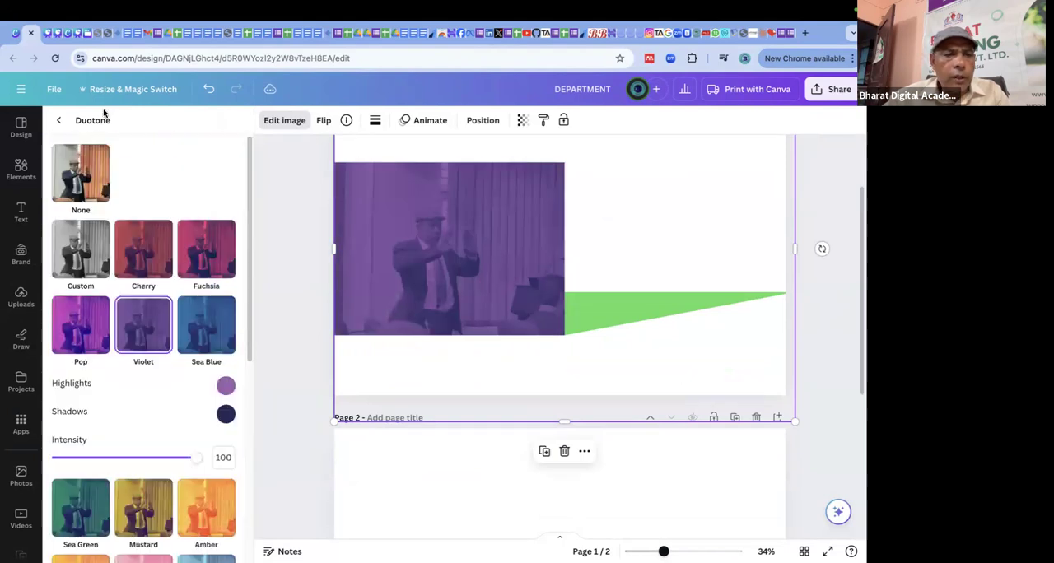
click(59, 122)
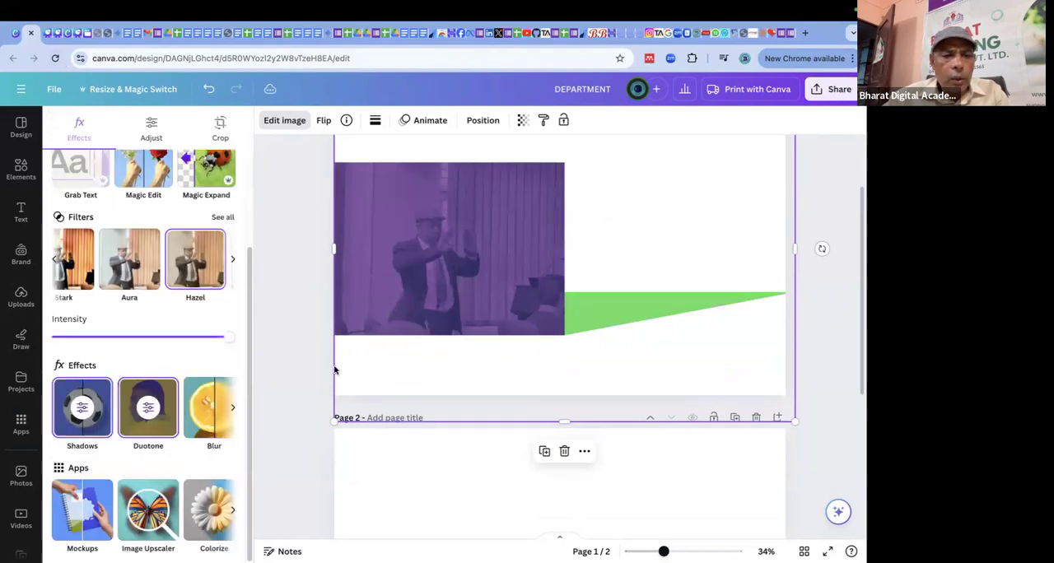
Apply a whole-image blur with intensity 18 to the violet photo.
click(207, 407)
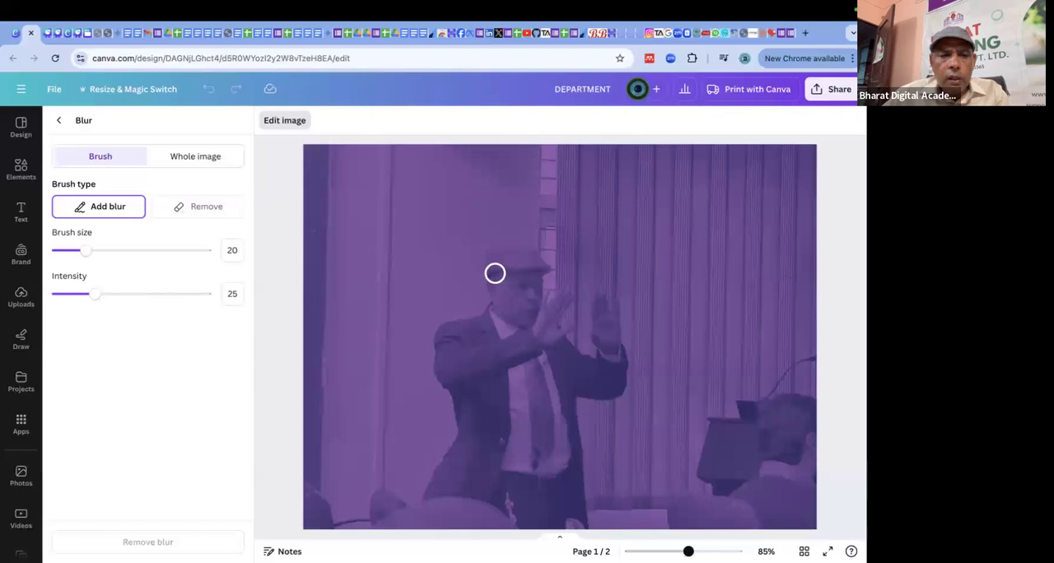
click(197, 157)
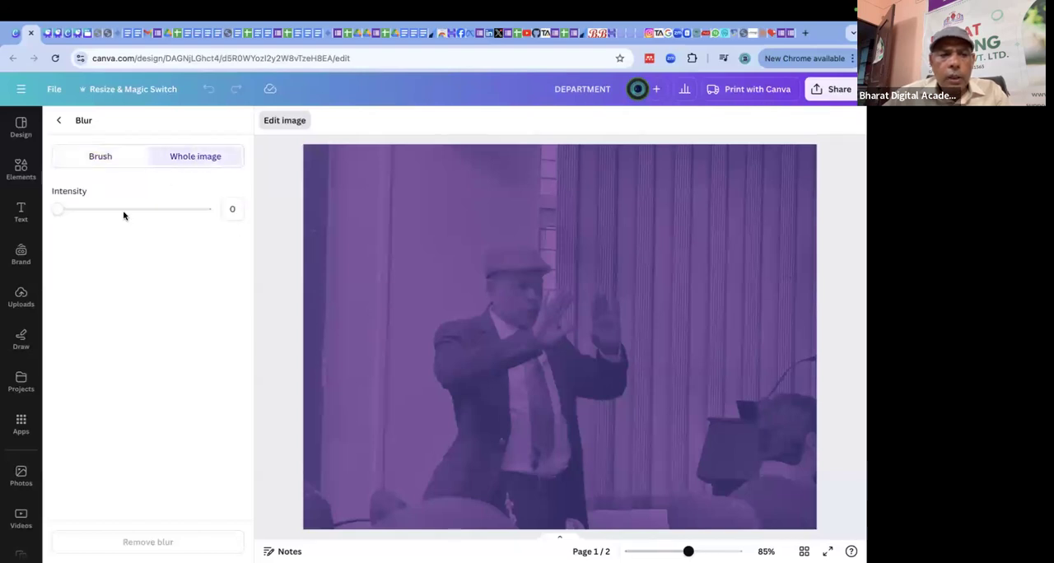
drag(58, 213, 84, 211)
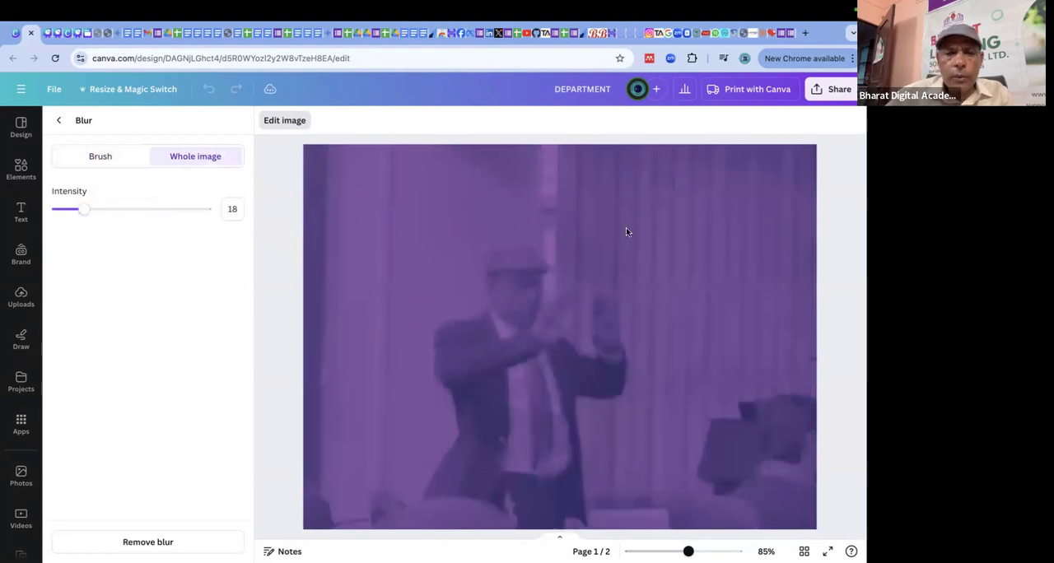
click(58, 120)
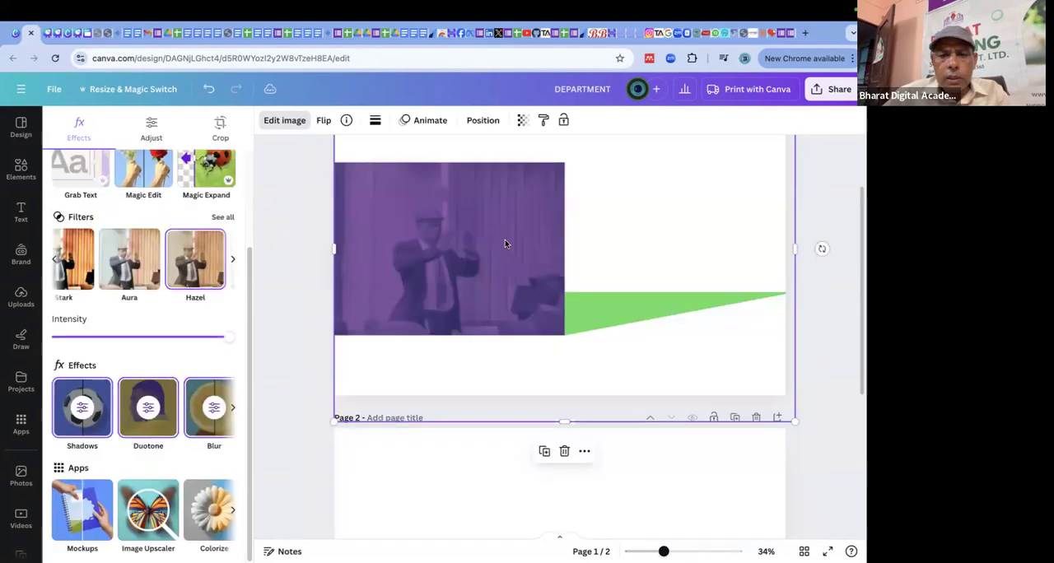
Replace the edited photo with a fresh uploaded copy of it on page 1, enlarged to span the page width.
key(Delete)
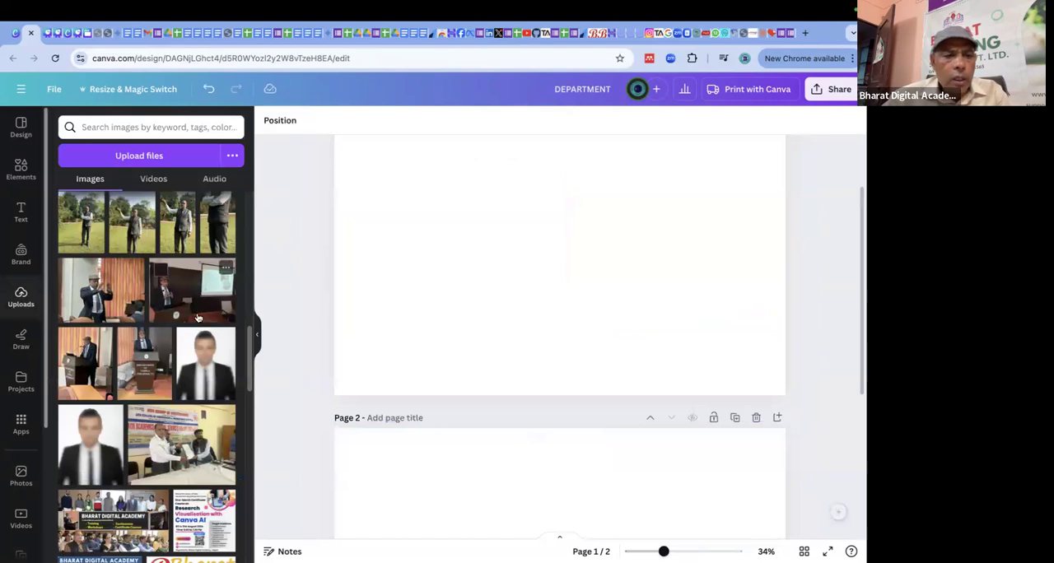
click(108, 285)
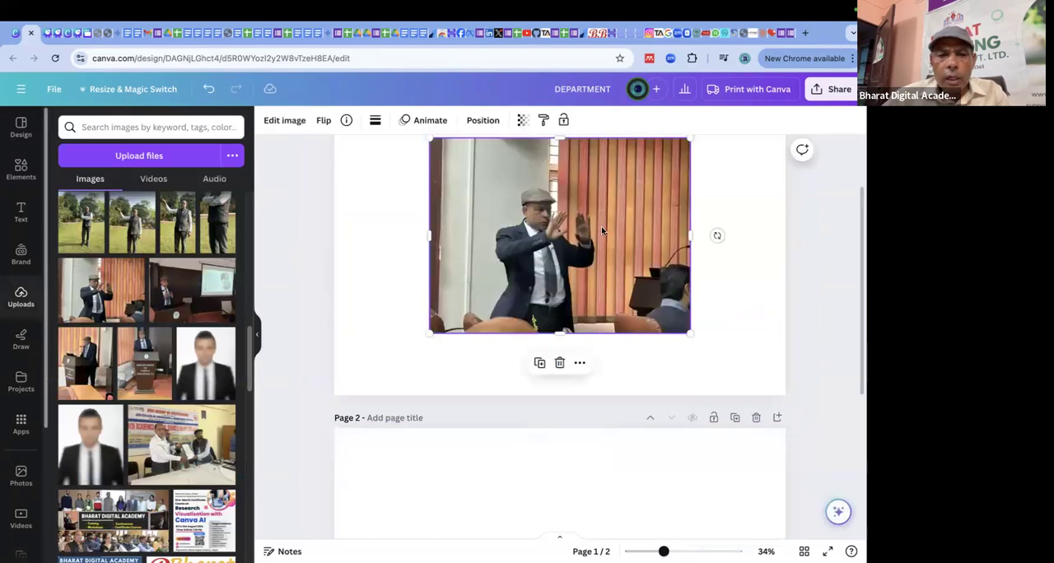
drag(600, 219, 501, 216)
drag(588, 325, 793, 353)
drag(735, 280, 802, 280)
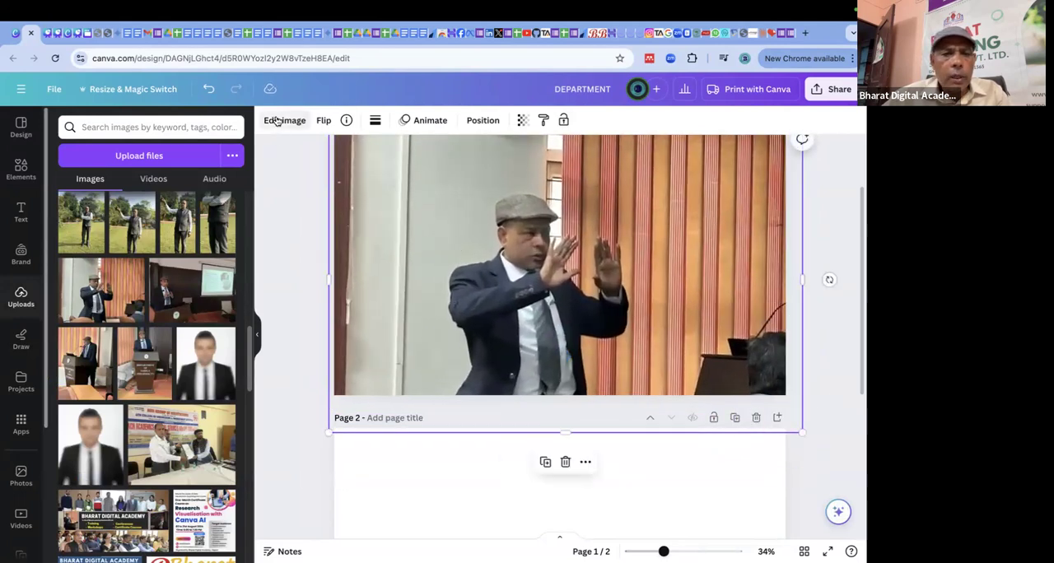
Blur the man's face in the photo using the Blur brush at size 97, then try lowering the brush intensity.
click(284, 120)
click(211, 487)
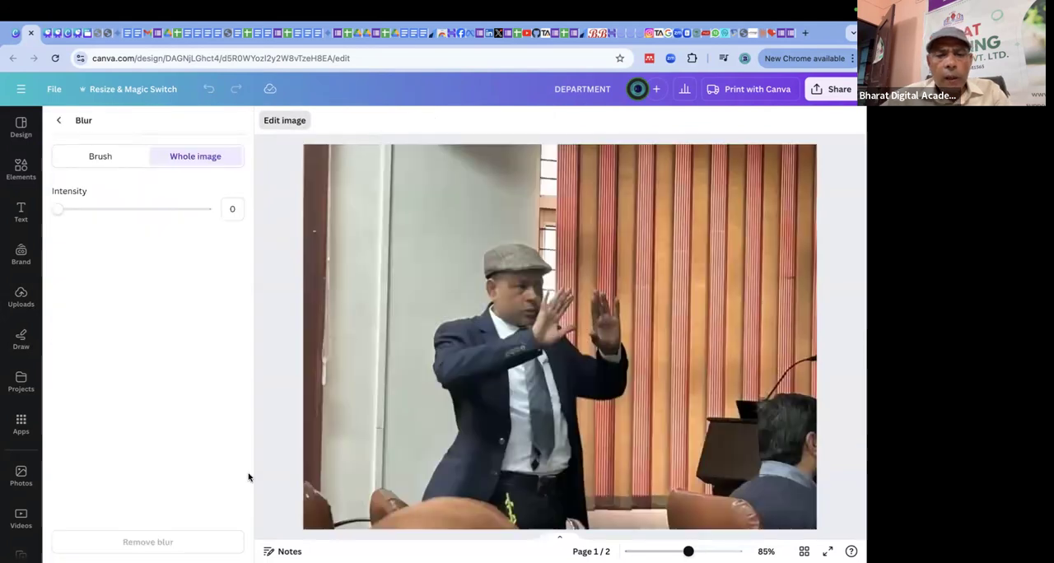
click(89, 157)
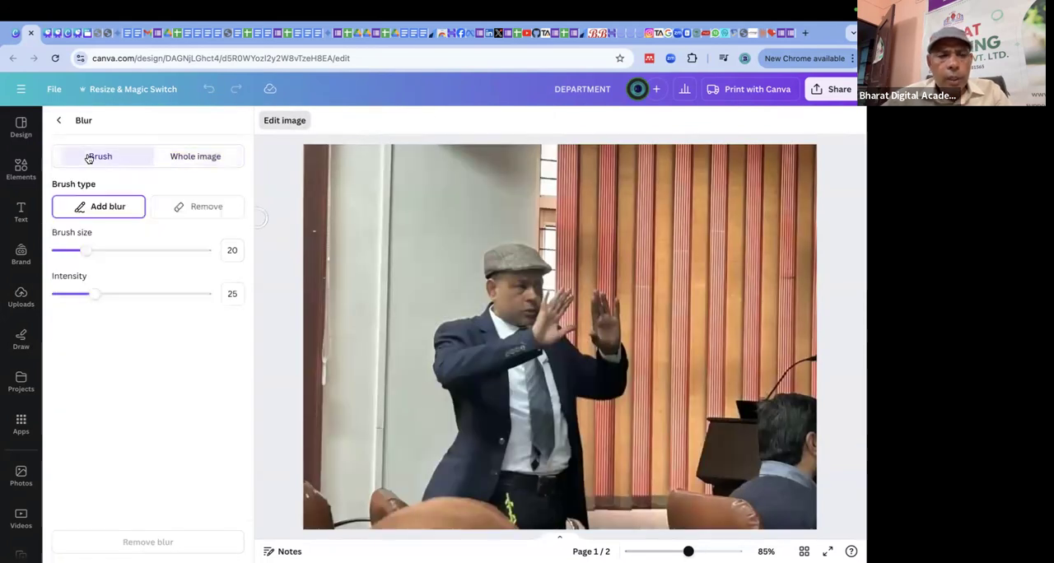
click(209, 159)
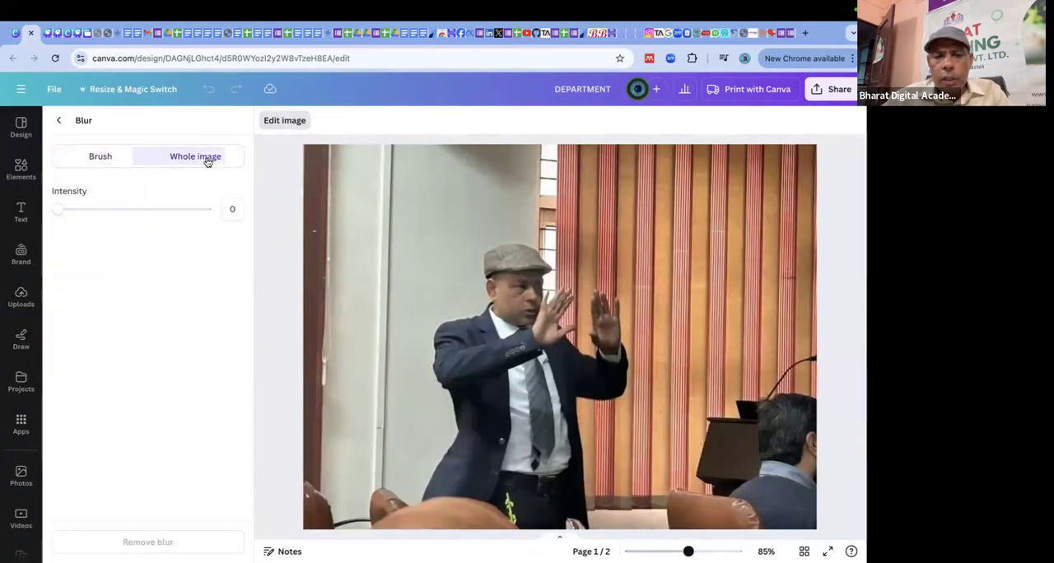
click(106, 159)
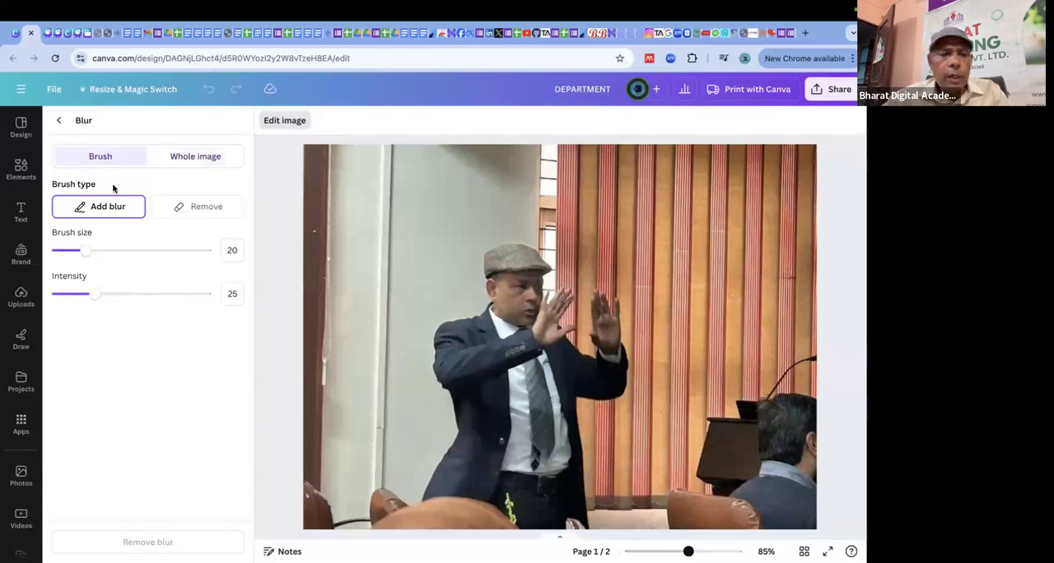
drag(84, 252, 207, 262)
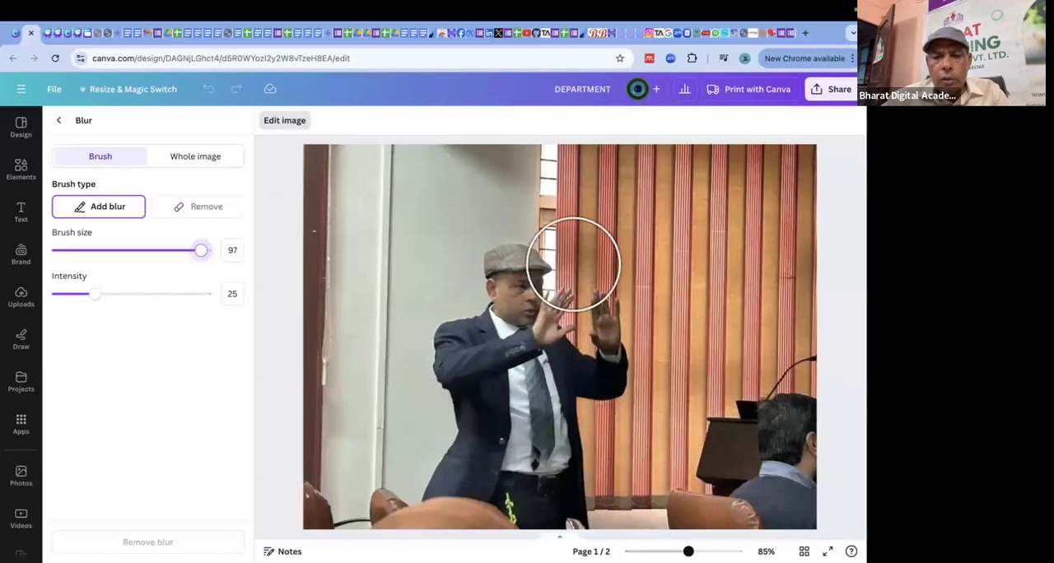
mouse_move(520, 271)
mouse_down()
mouse_move(519, 294)
mouse_move(503, 277)
mouse_move(541, 301)
mouse_move(505, 283)
mouse_move(535, 287)
mouse_move(516, 282)
mouse_up()
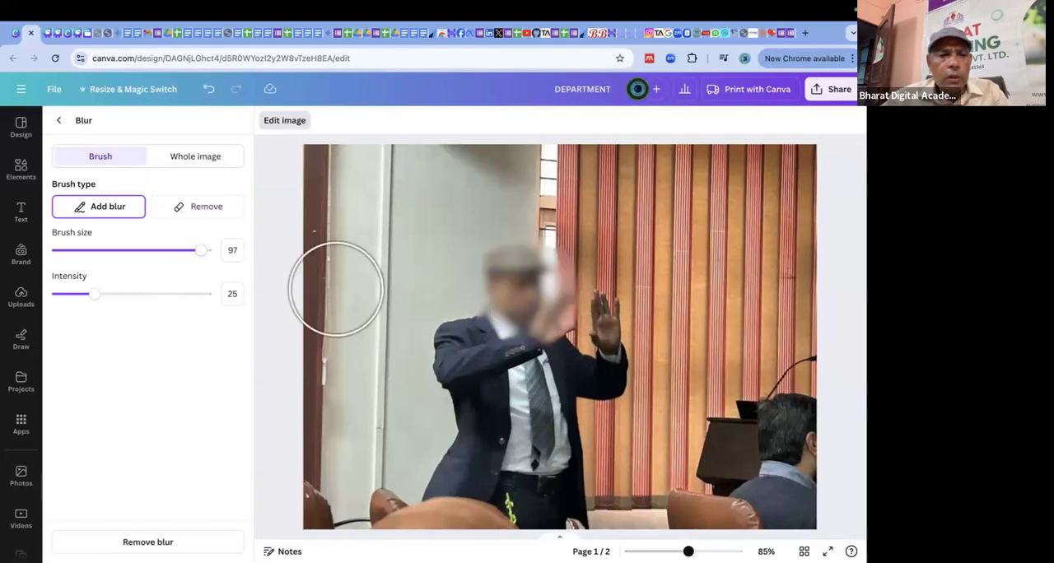
drag(100, 298, 12, 302)
click(20, 298)
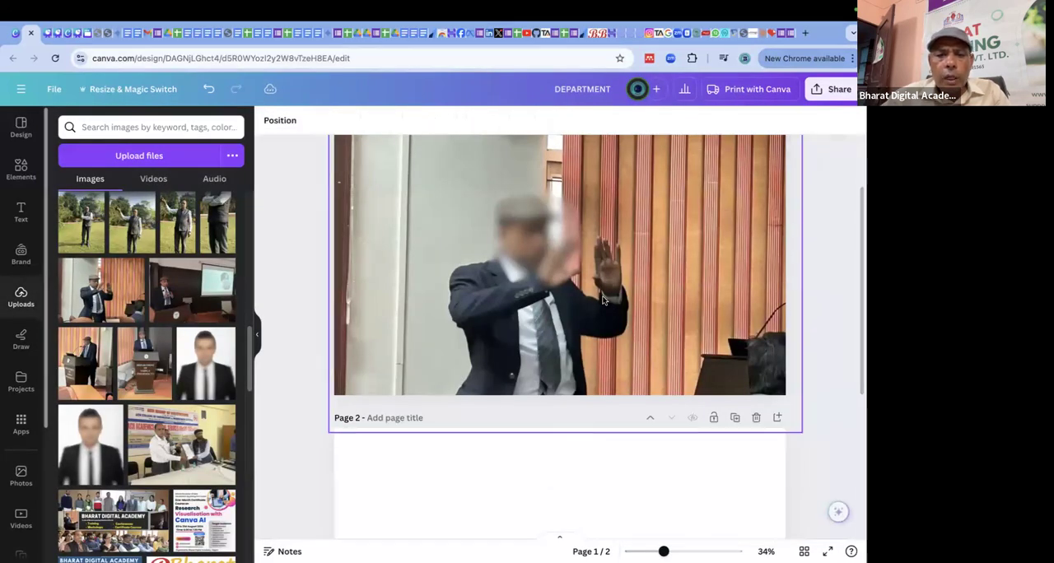
Apply the Auto Focus effect to the photo with the blurred face.
scroll(606, 300, up, 1)
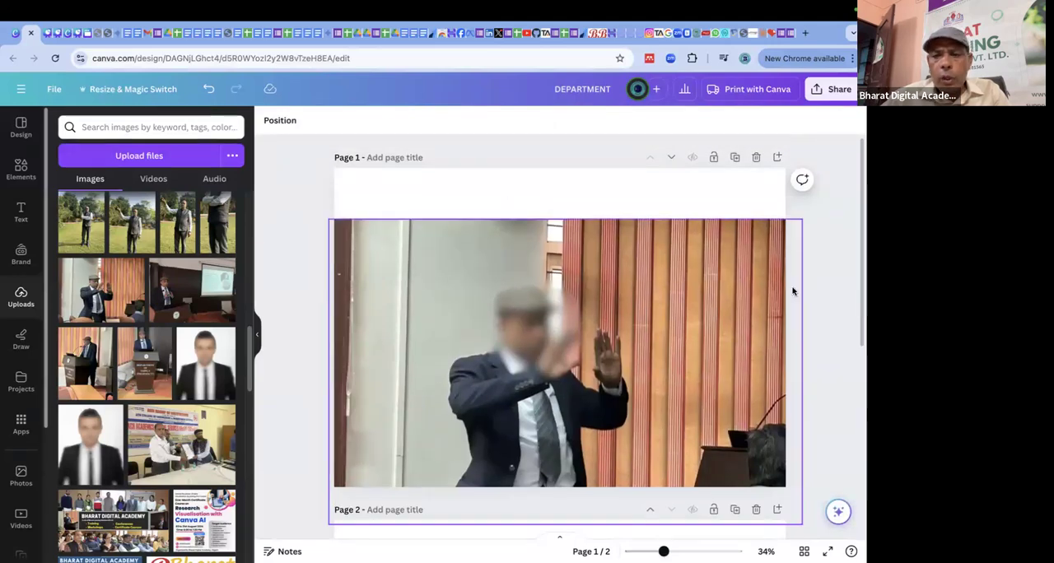
click(702, 282)
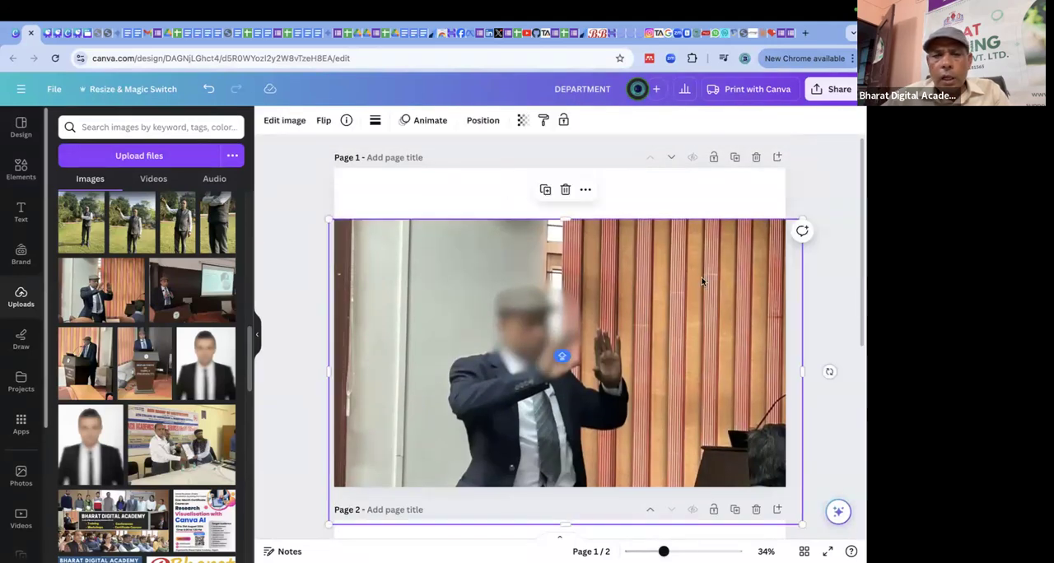
click(285, 121)
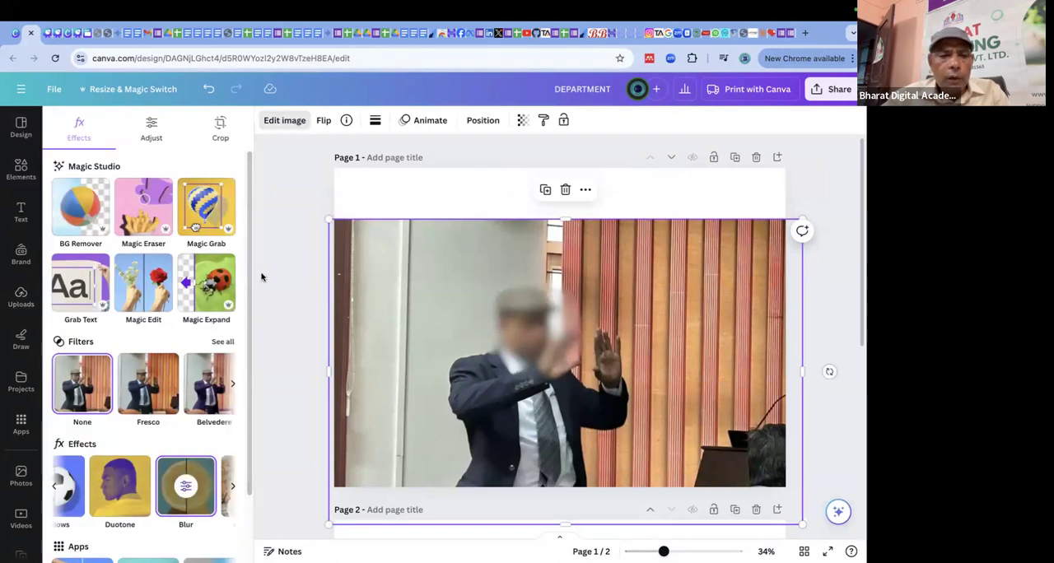
scroll(263, 278, down, 2)
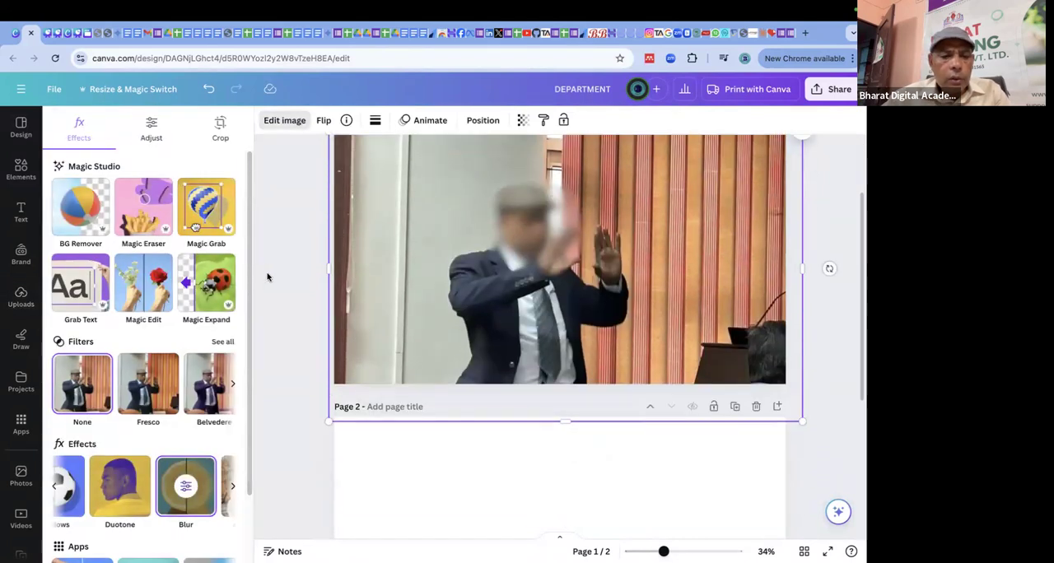
click(233, 490)
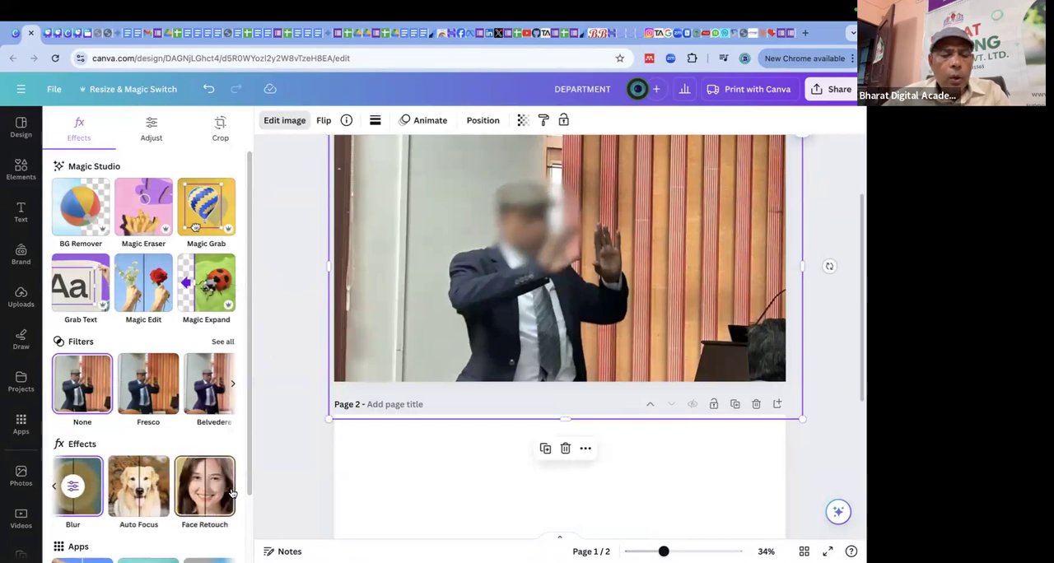
click(146, 492)
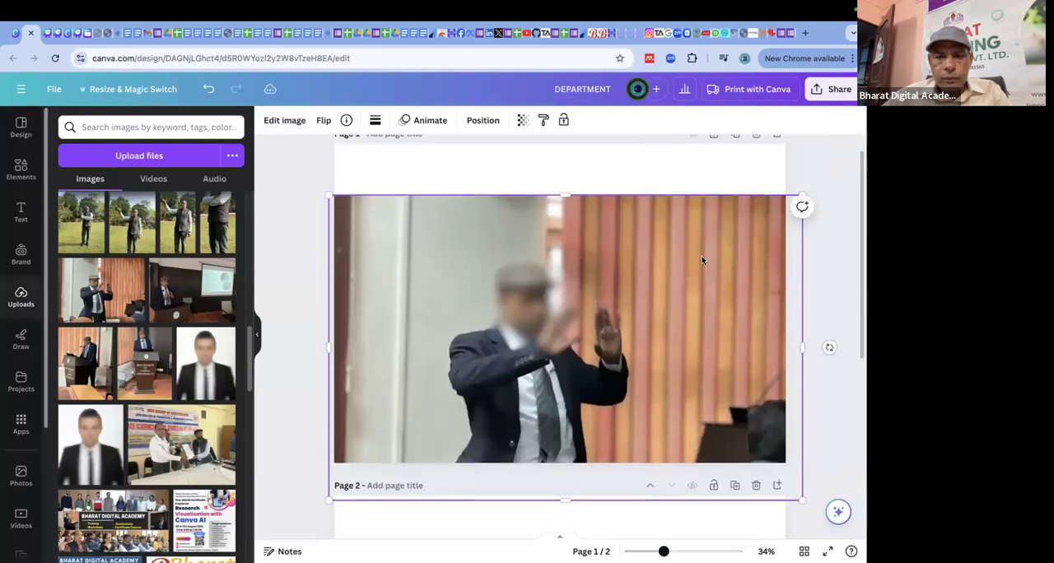
Replace the blurred photo with a fresh uploaded copy, aligned to page 1's upper-left corner and enlarged to fill the page.
key(Delete)
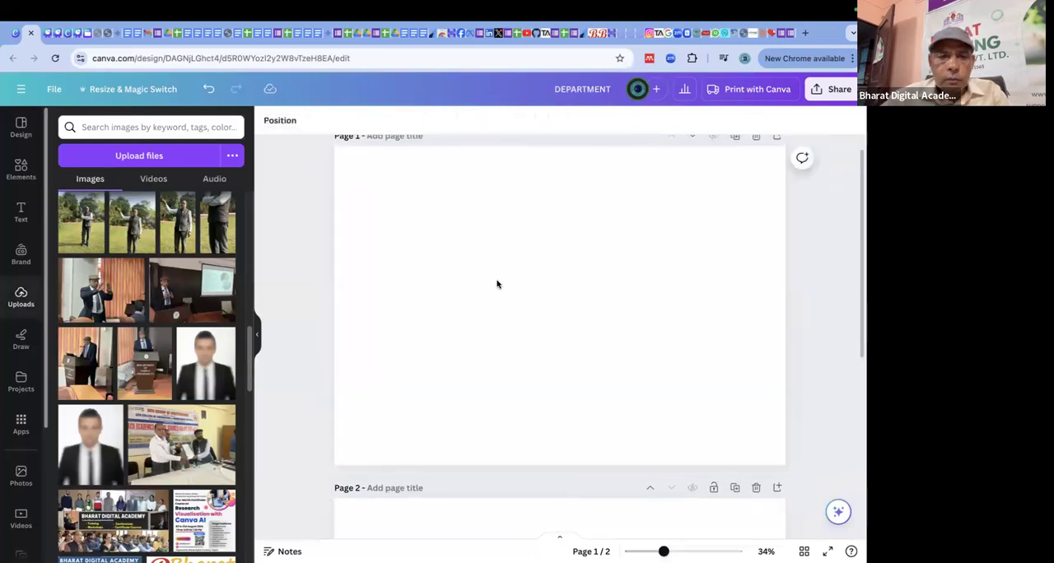
click(441, 246)
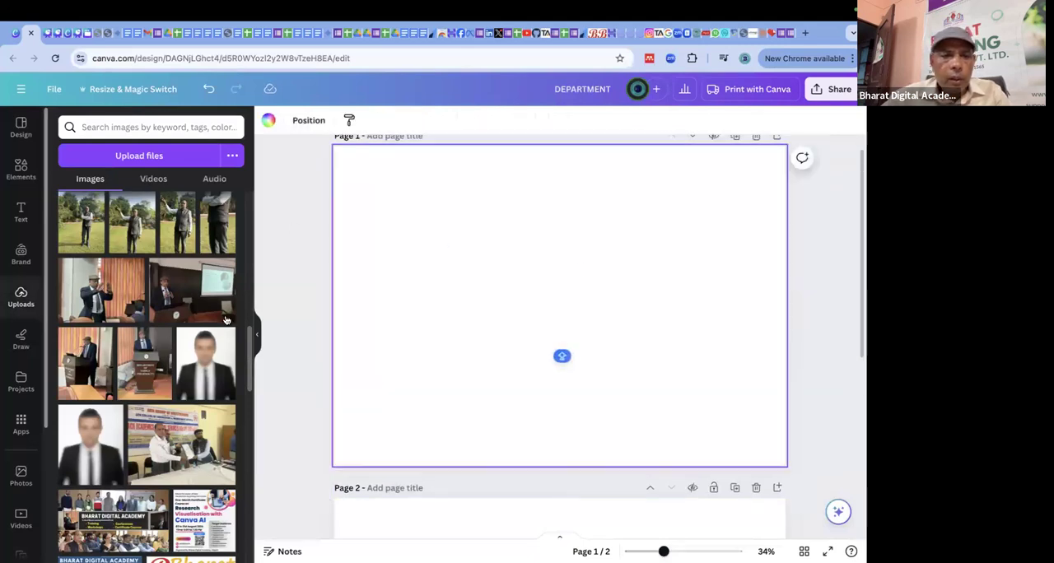
click(101, 289)
drag(560, 234, 468, 174)
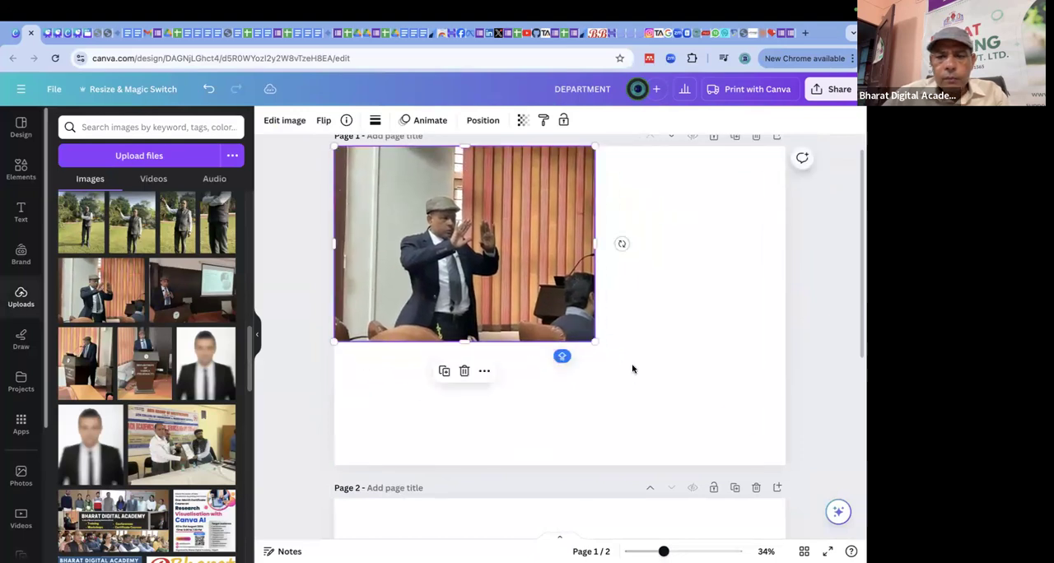
drag(593, 339, 792, 489)
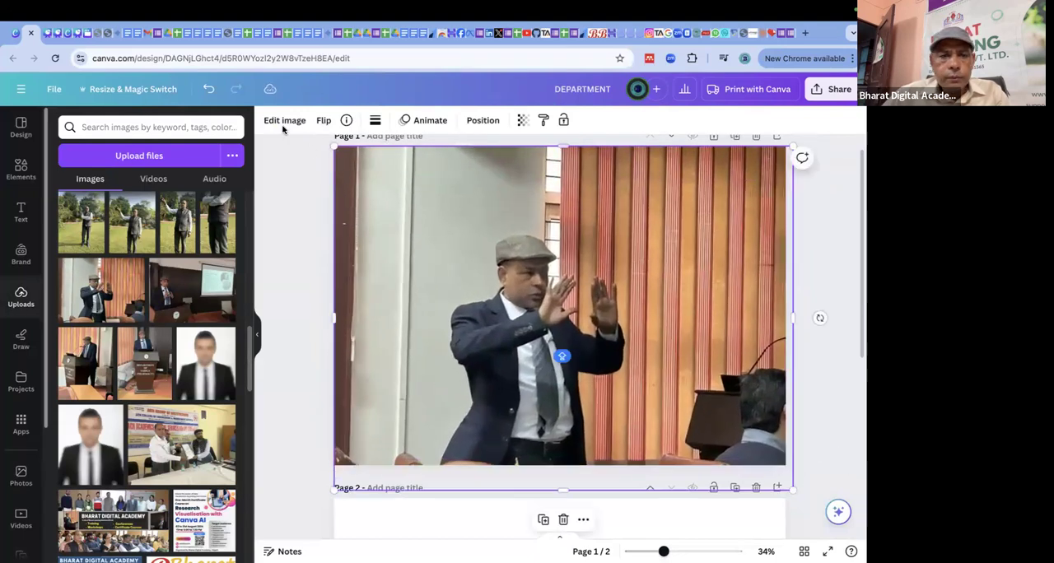
Apply the Auto Focus effect to the fresh photo on page 1.
click(280, 122)
scroll(176, 415, down, 2)
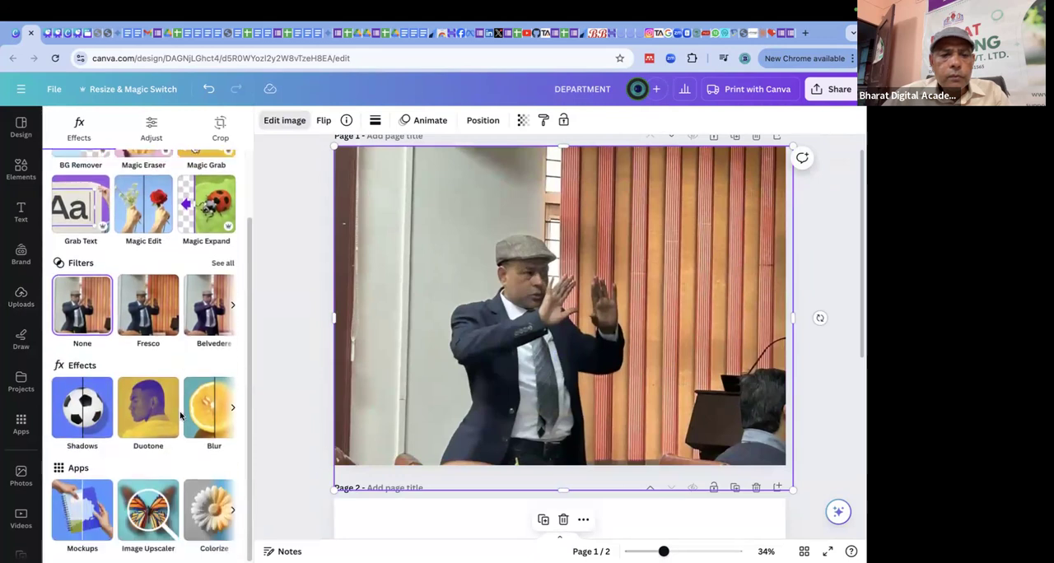
click(233, 409)
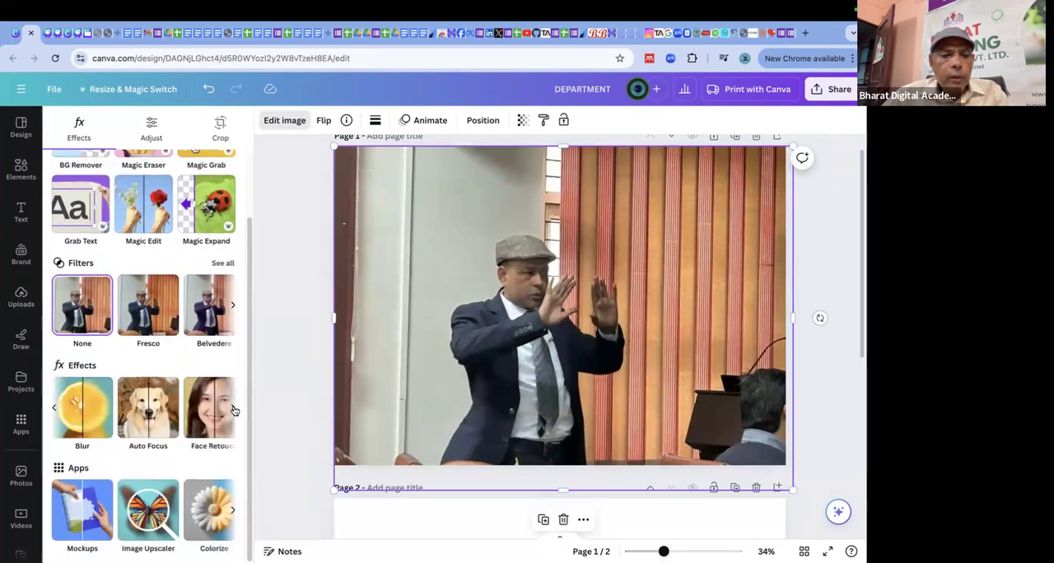
click(134, 418)
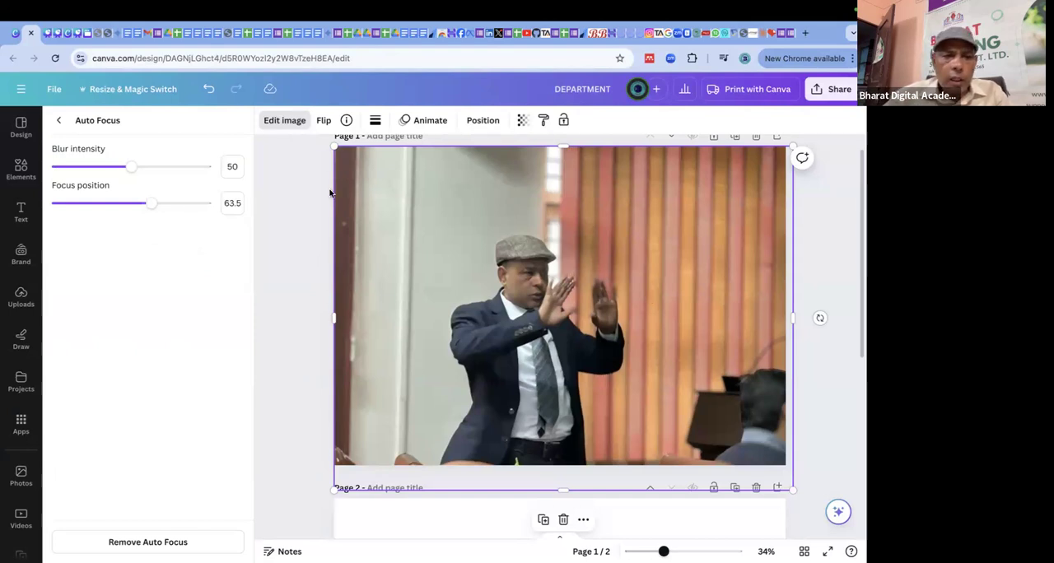
Test Auto Focus on the page 1 photo with focus position 100, then with focus position 4.5 and blur intensity 100.
drag(153, 208, 253, 238)
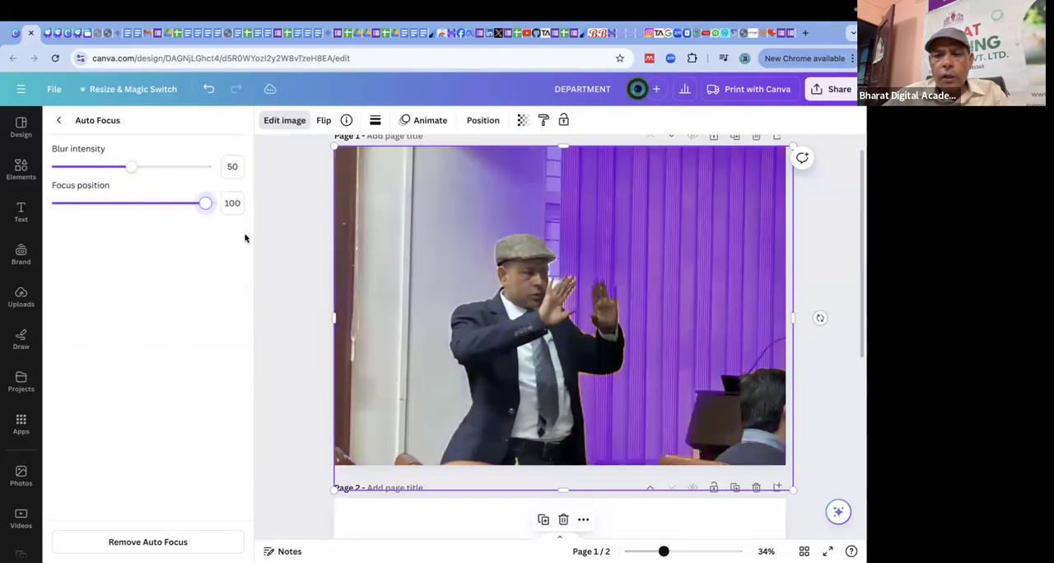
drag(206, 202, 64, 204)
drag(132, 170, 211, 169)
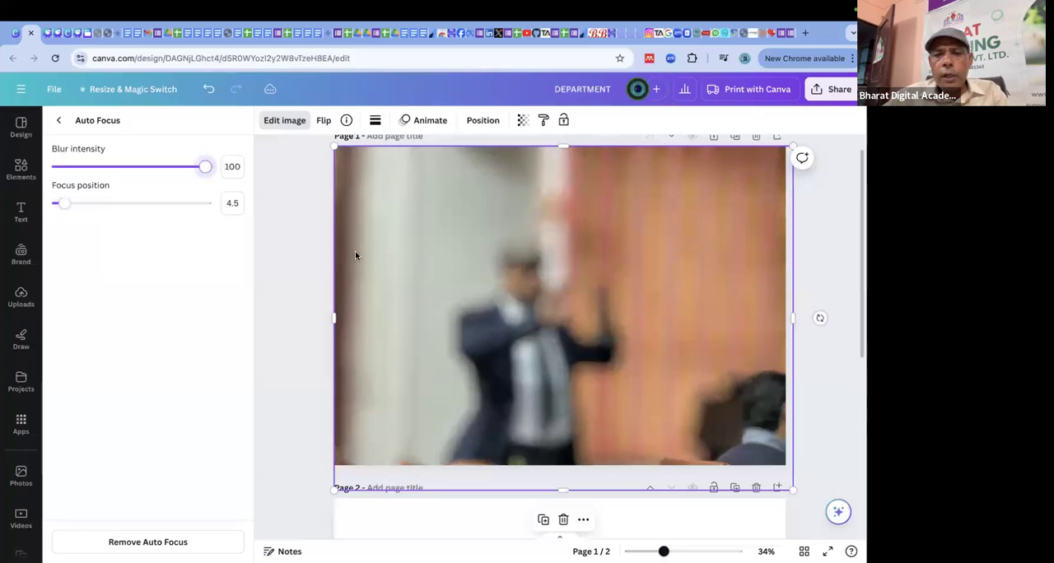
click(280, 207)
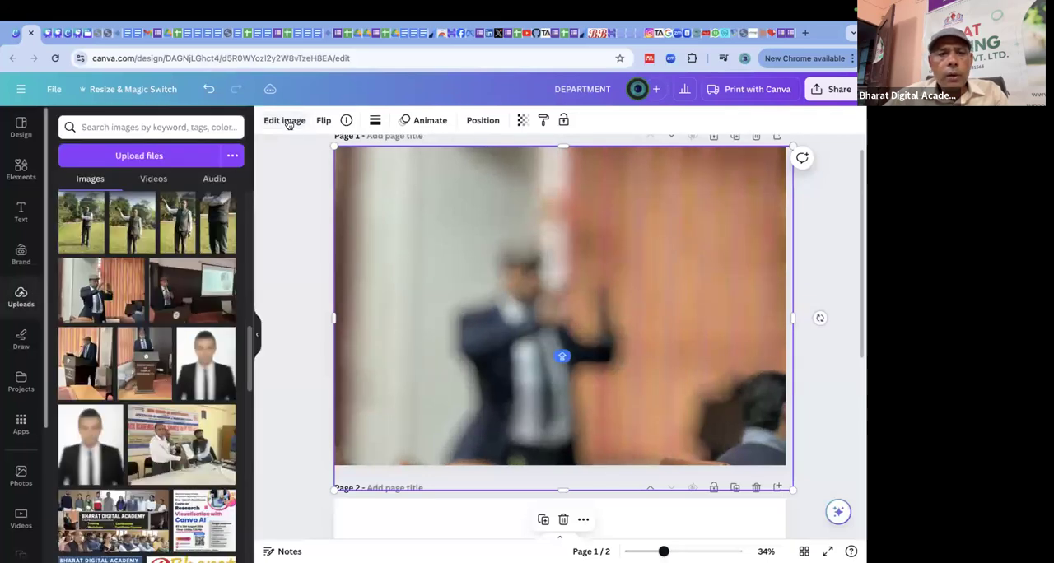
Try Auto Focus blur intensity 15 with focus position 29.5, then set the blur intensity to 77 and focus position to 80.5.
click(285, 121)
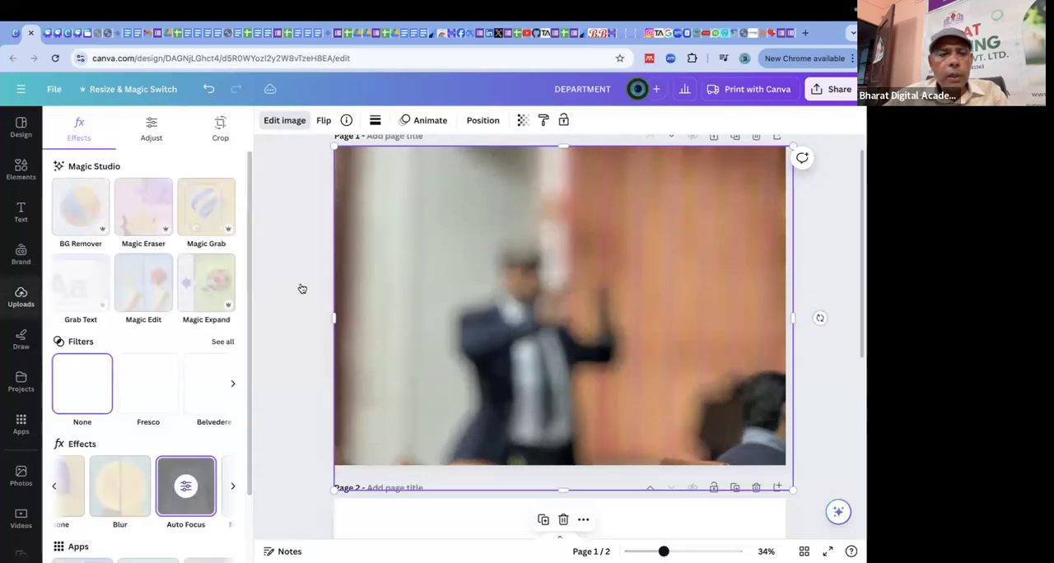
click(186, 491)
drag(203, 166, 76, 167)
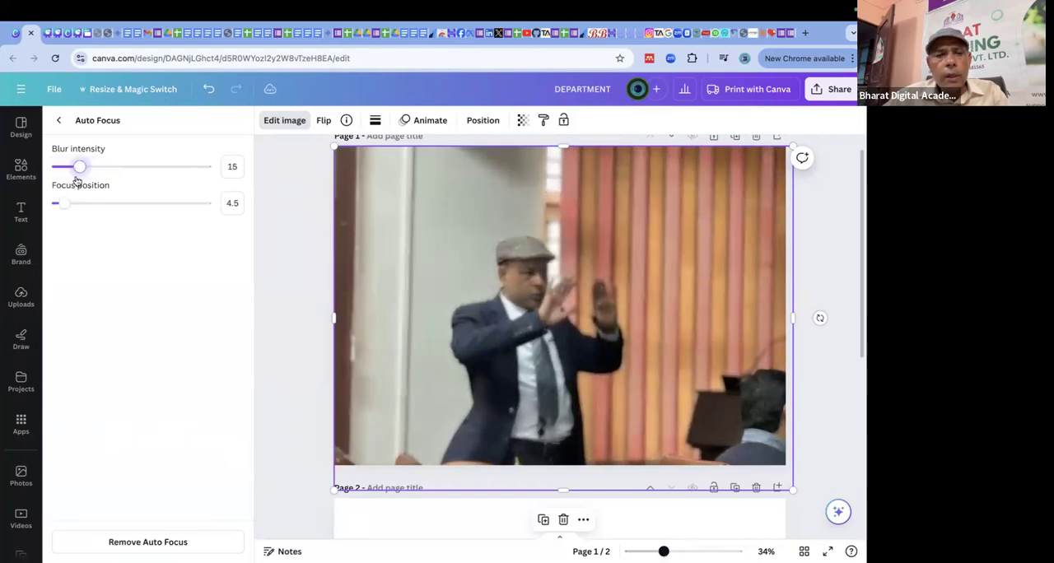
drag(66, 204, 101, 207)
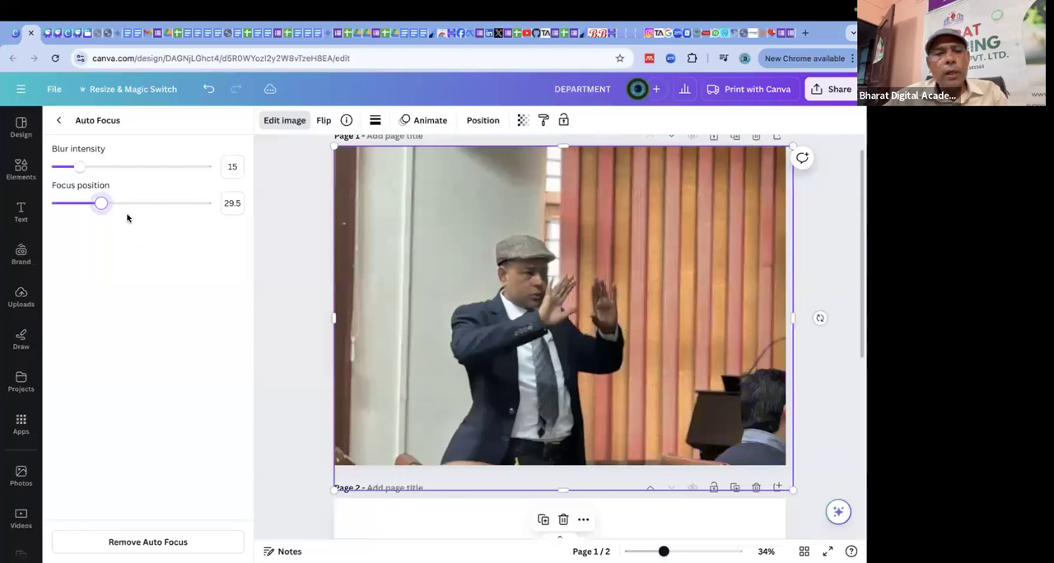
drag(81, 168, 173, 168)
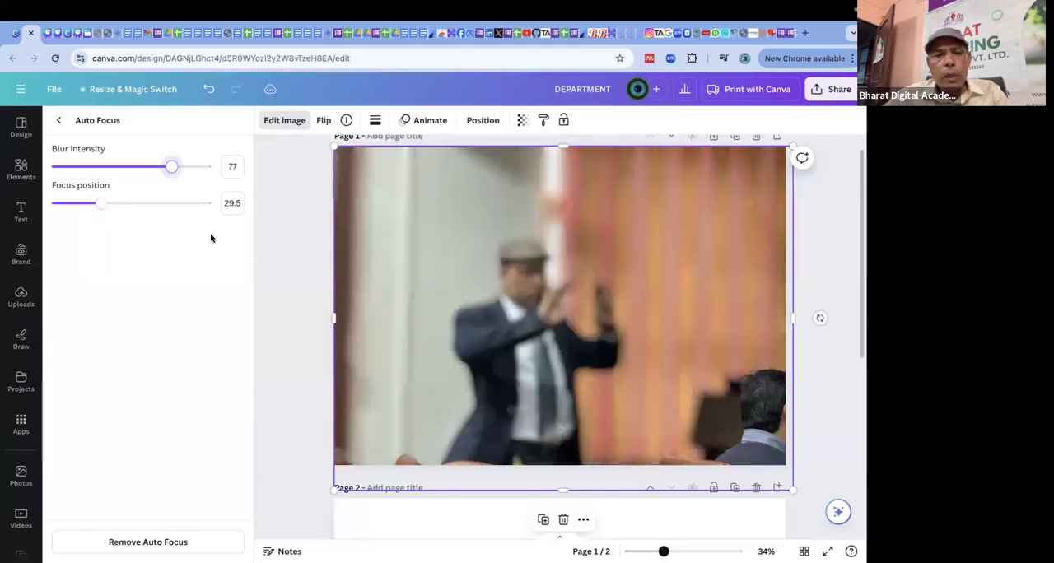
drag(101, 204, 175, 208)
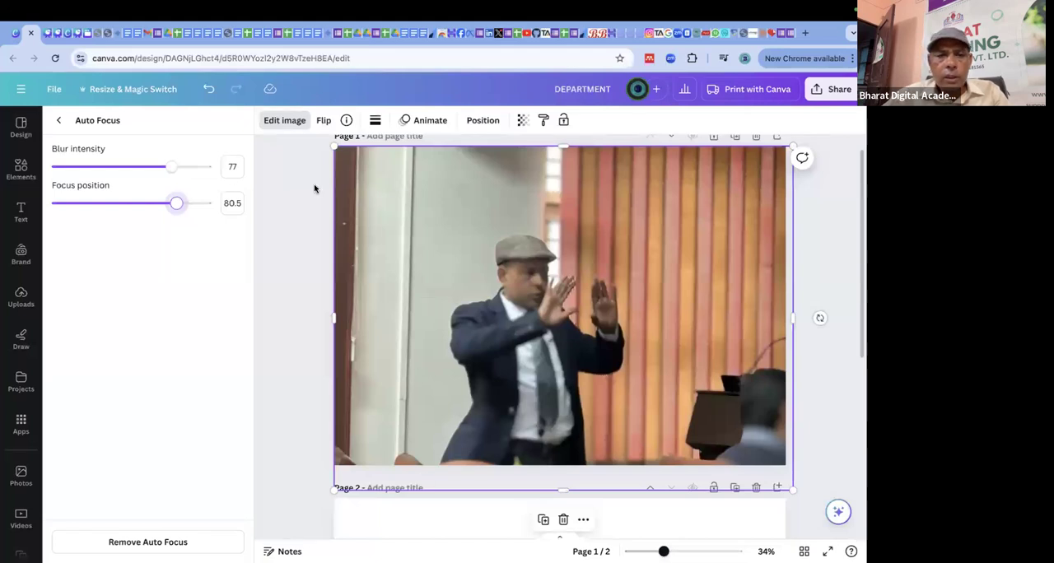
click(60, 121)
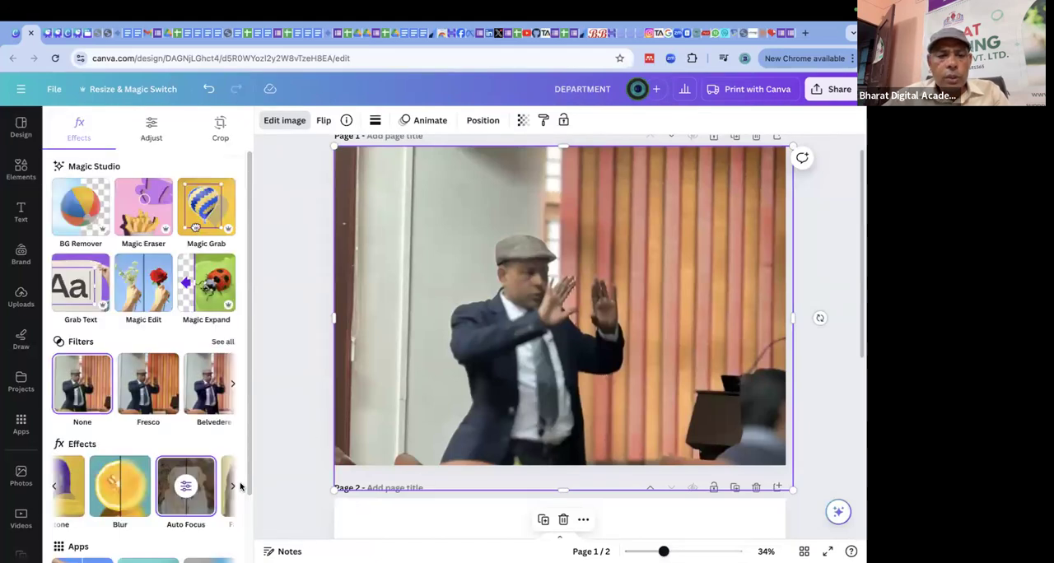
Try the Face Retouch effect on the page 1 photo.
scroll(235, 484, down, 1)
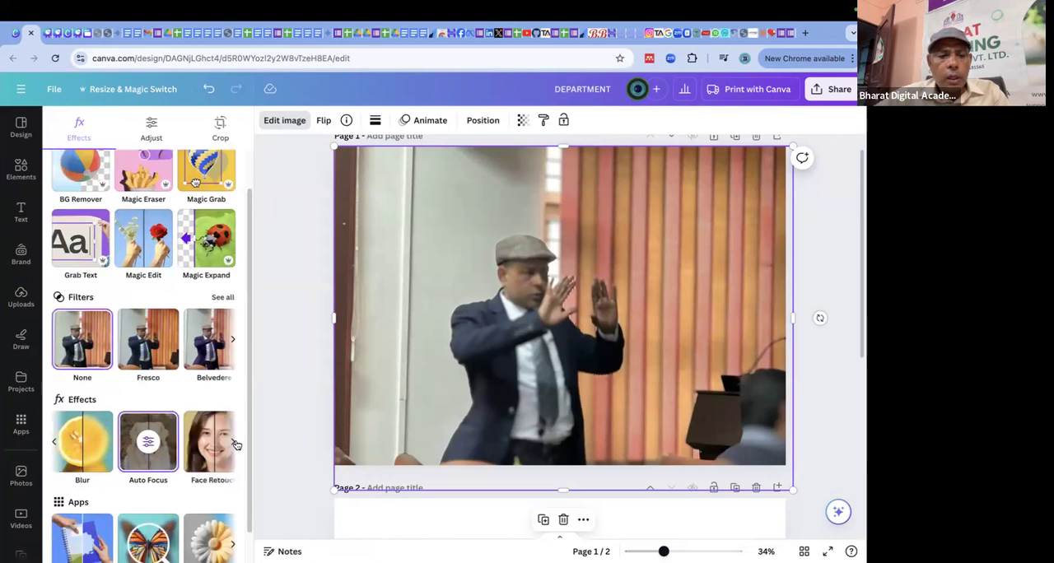
click(237, 444)
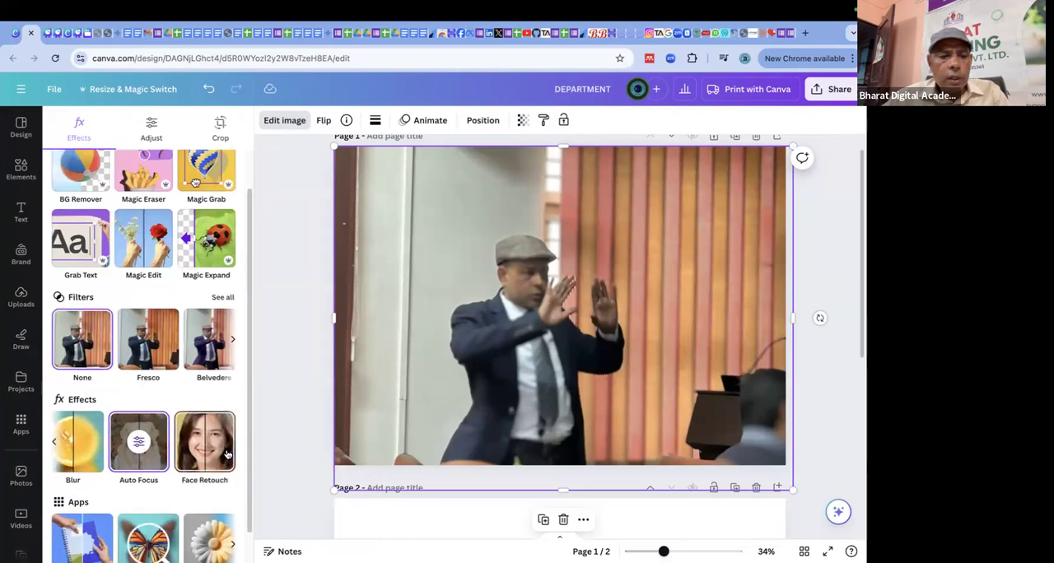
click(210, 445)
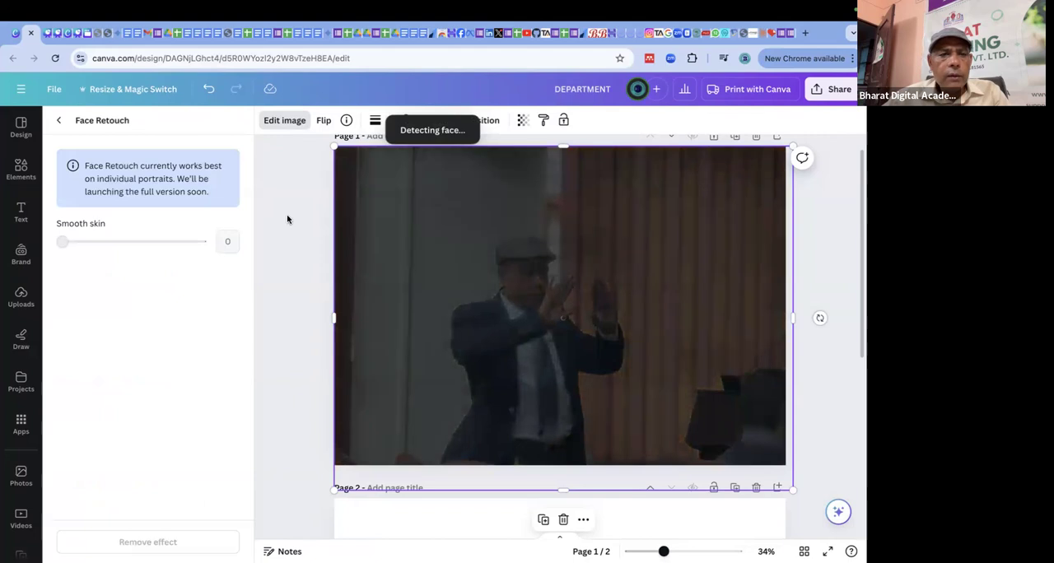
click(285, 122)
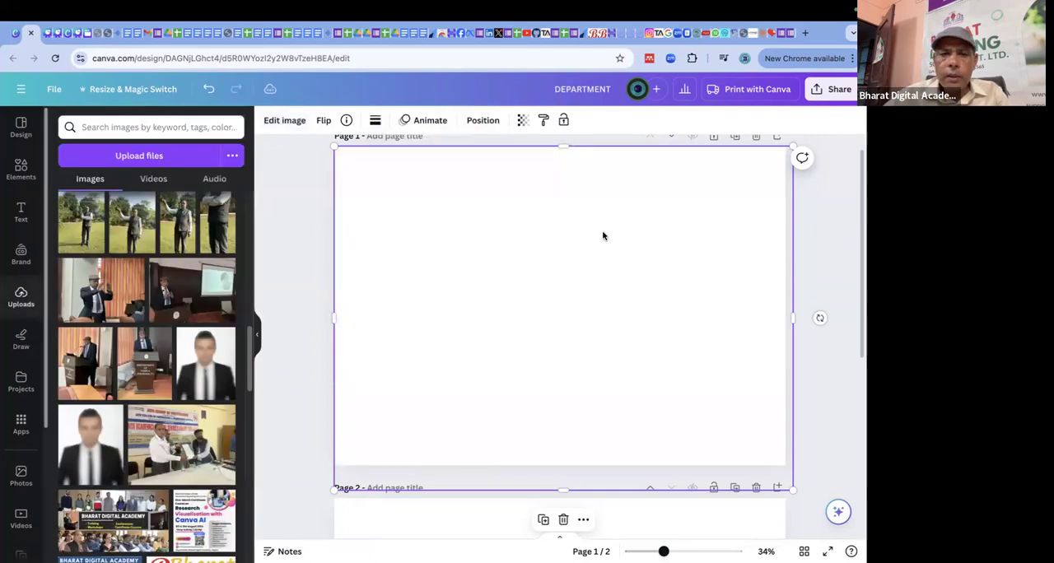
Replace the page 1 photo with the uploaded front-facing podium photo, aligned to the page's upper-left corner and enlarged to the page's full height.
key(Delete)
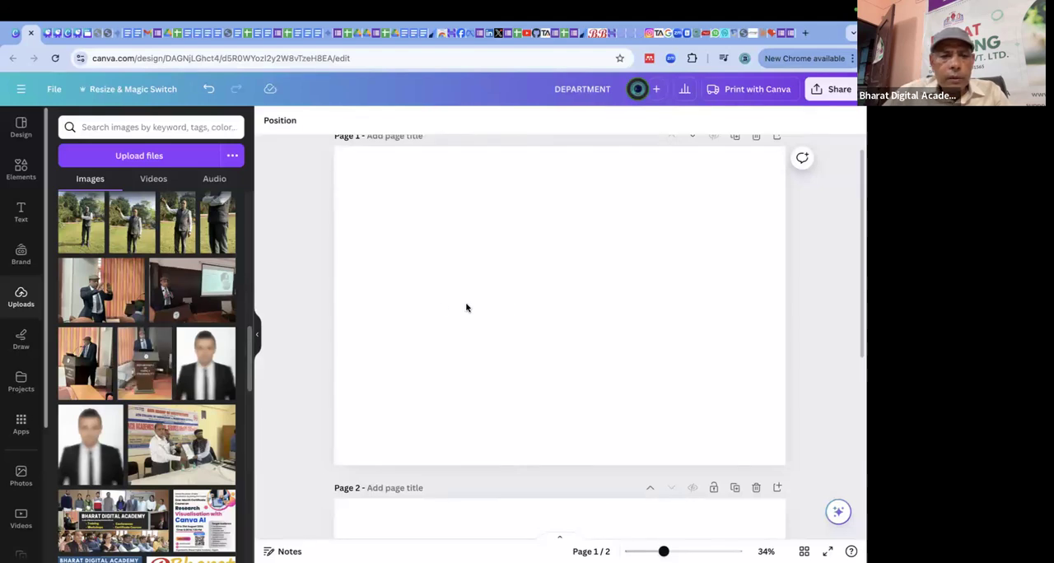
click(148, 362)
drag(605, 288, 464, 234)
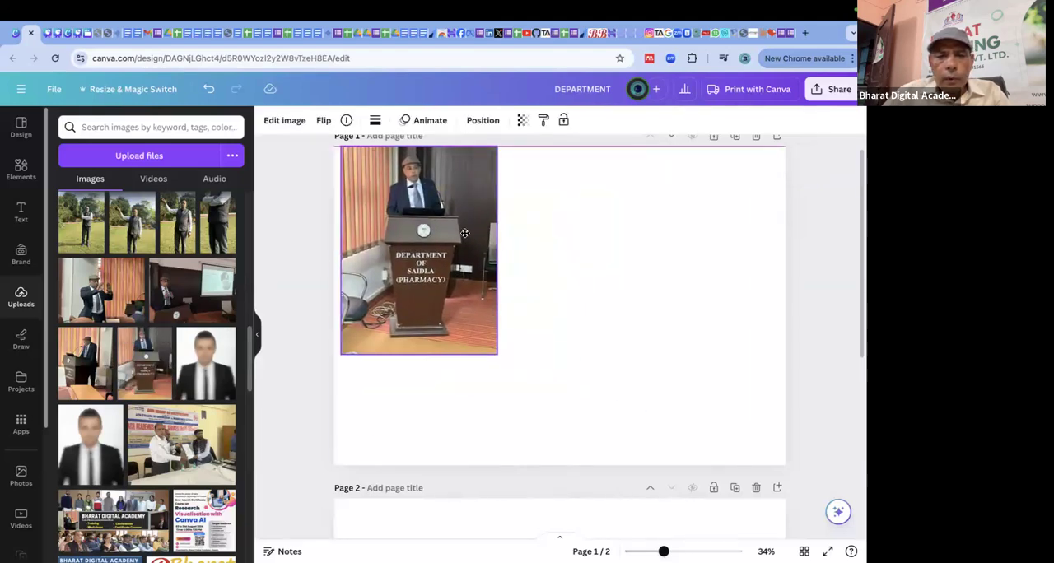
drag(492, 355, 708, 485)
Apply Face Retouch to the podium photo with Smooth skin set to 45.
click(285, 121)
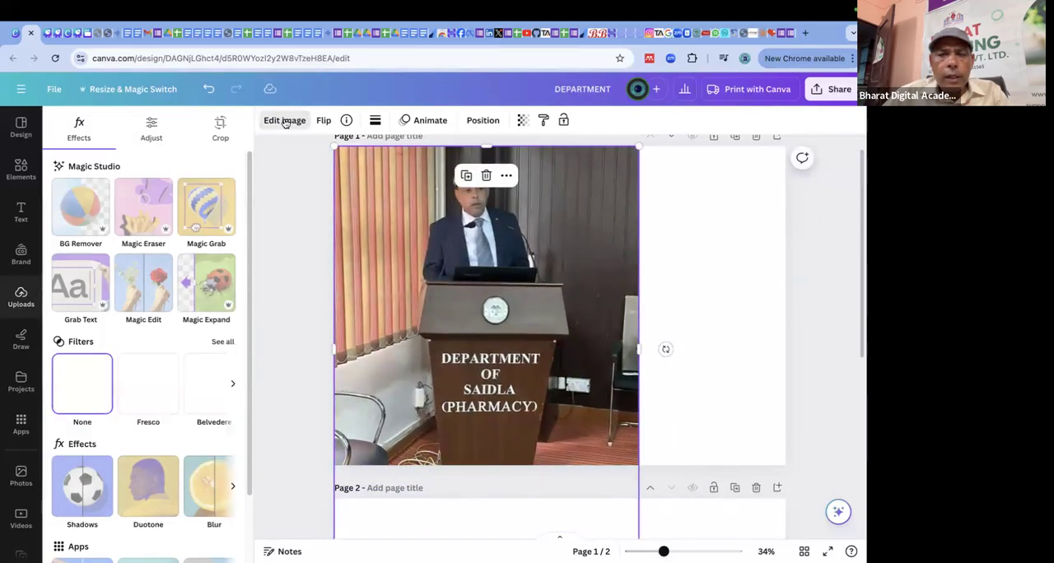
scroll(225, 425, down, 1)
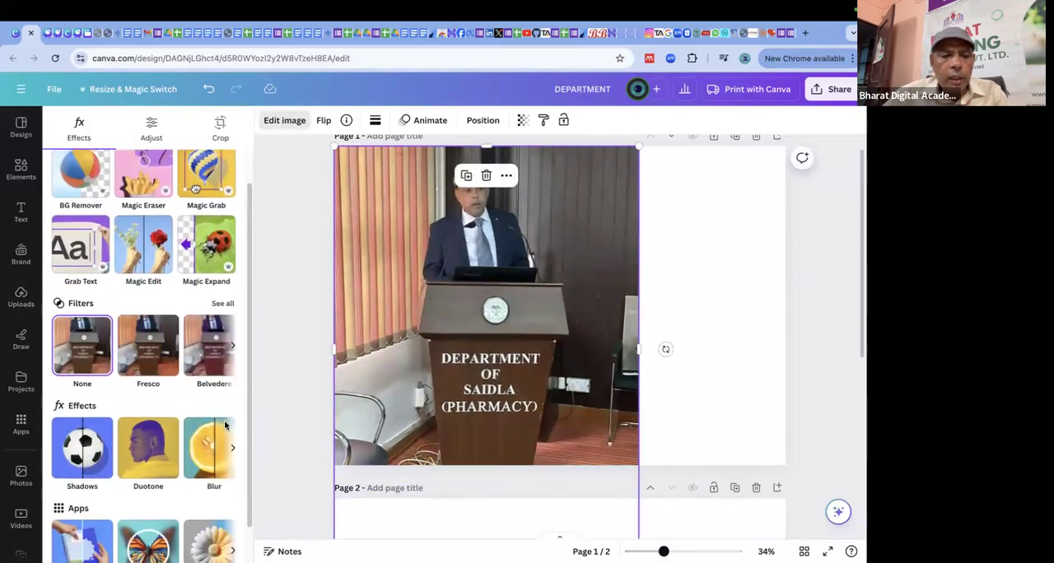
click(236, 446)
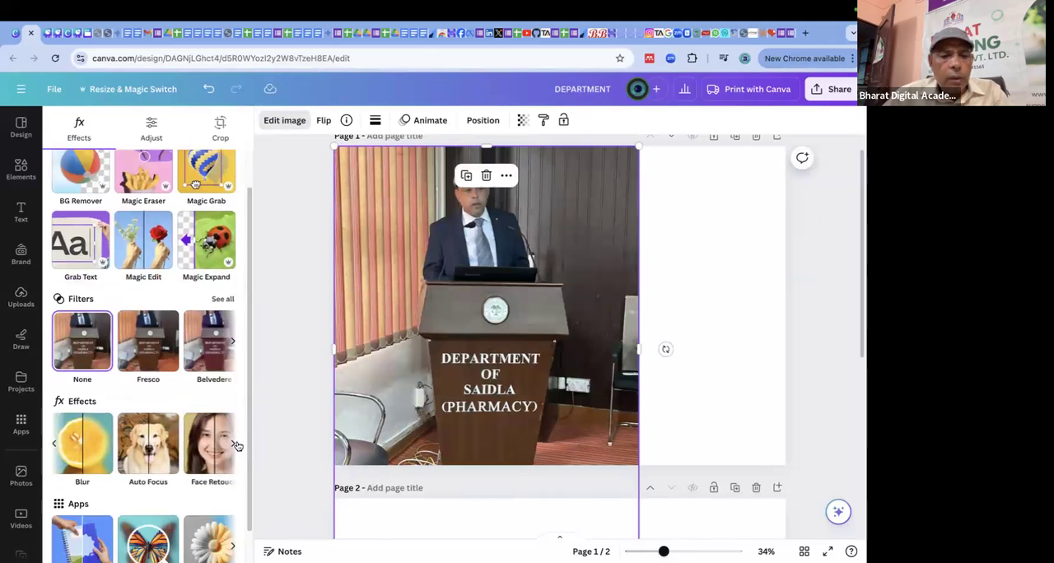
click(228, 474)
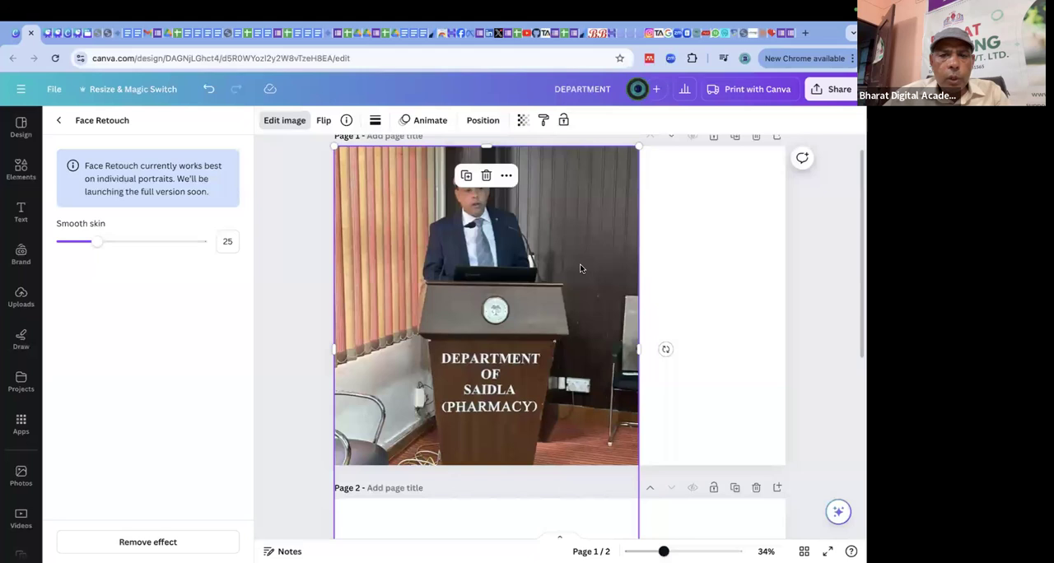
scroll(695, 232, up, 1)
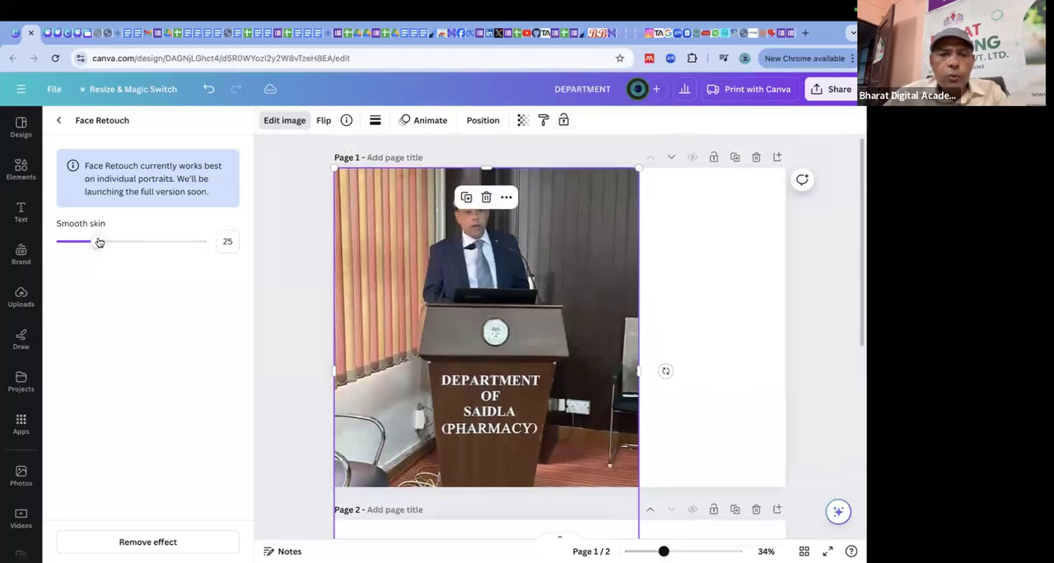
drag(97, 242, 18, 247)
drag(98, 248, 126, 247)
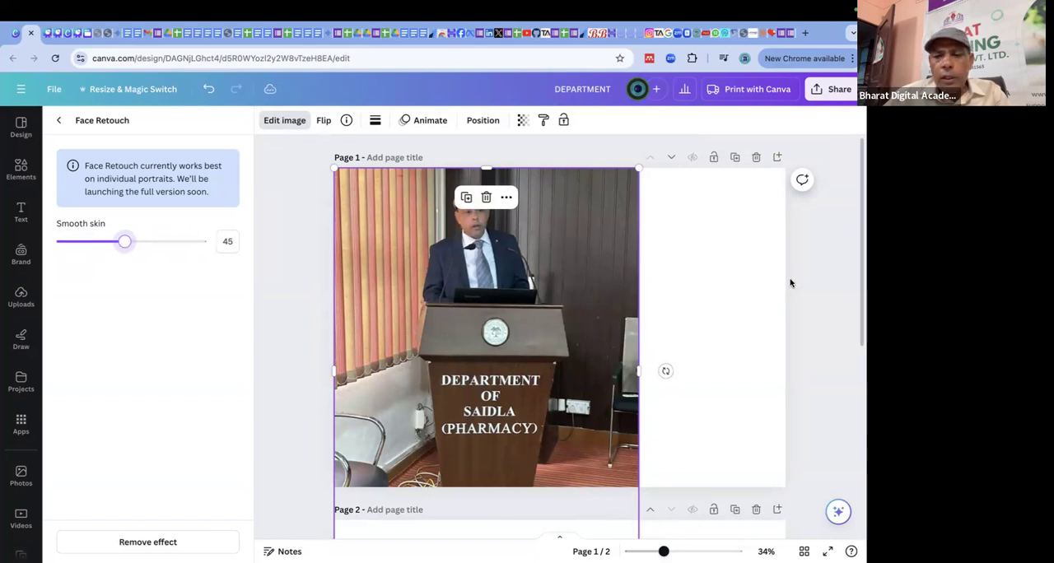
Remove the background of the podium photo and move the cut-out man up to the top of page 1.
click(692, 255)
click(557, 244)
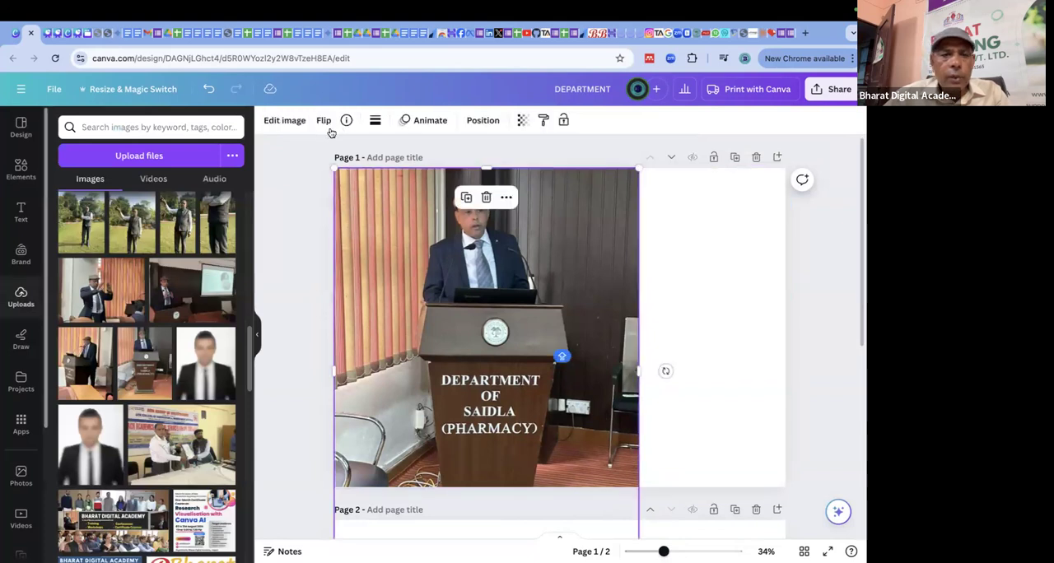
click(285, 122)
click(75, 219)
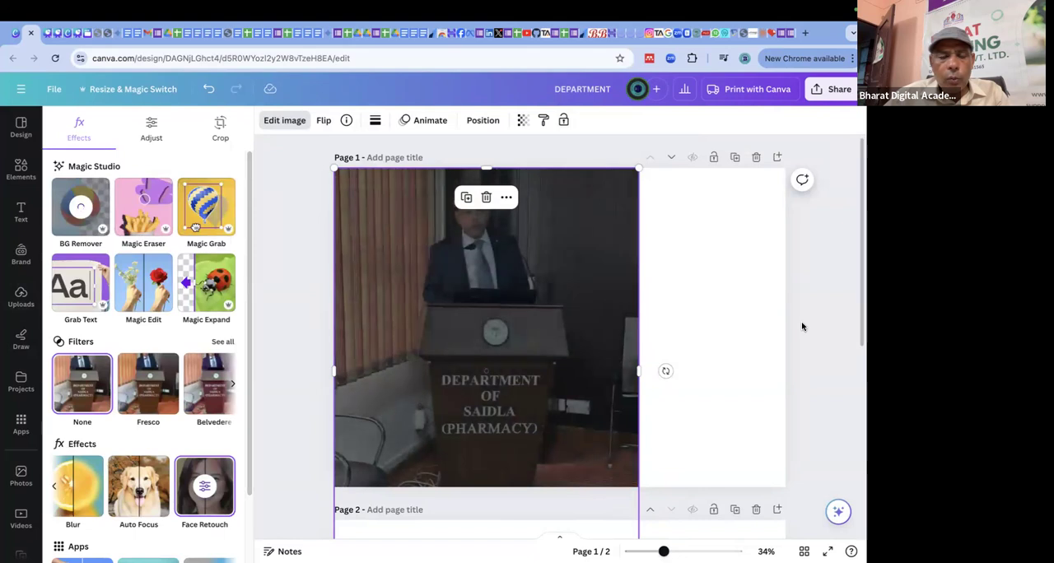
drag(555, 255, 521, 196)
scroll(551, 410, down, 2)
scroll(530, 207, up, 2)
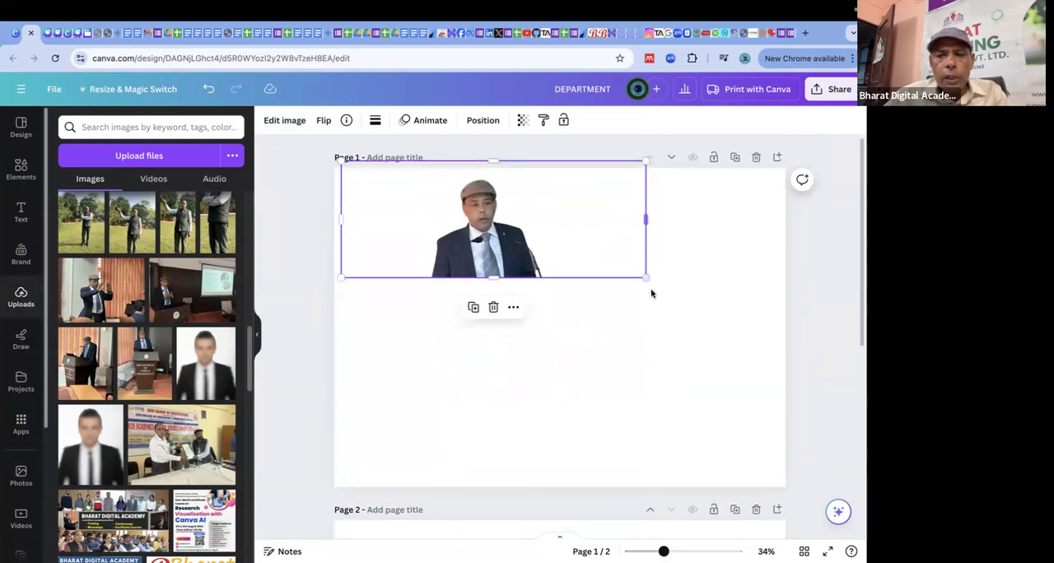
Crop the cut-out tightly around the man and enlarge it to nearly fill the height of page 1.
click(688, 319)
click(558, 235)
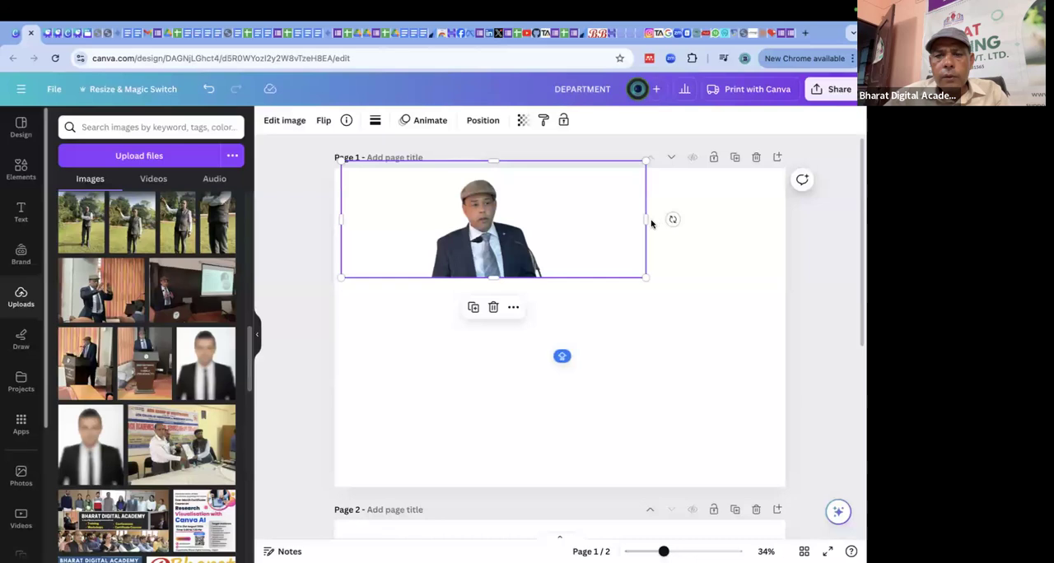
drag(644, 219, 532, 221)
drag(341, 219, 458, 228)
drag(535, 276, 713, 428)
drag(635, 391, 589, 383)
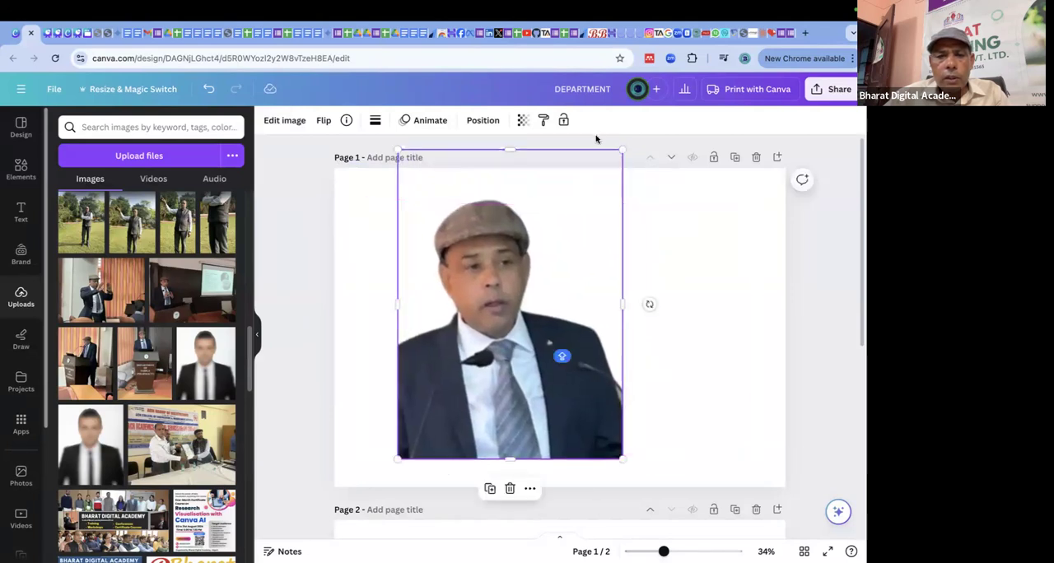
drag(508, 149, 518, 188)
click(727, 303)
Set the Face Retouch Smooth skin value to 0 for the enlarged cut-out portrait.
click(436, 300)
click(273, 122)
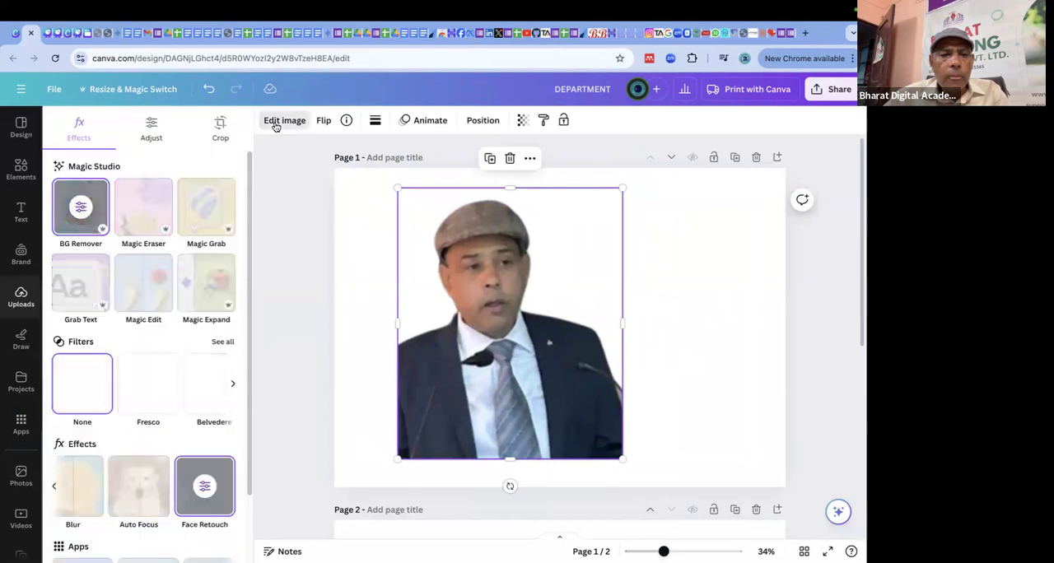
click(206, 489)
drag(128, 239, 59, 245)
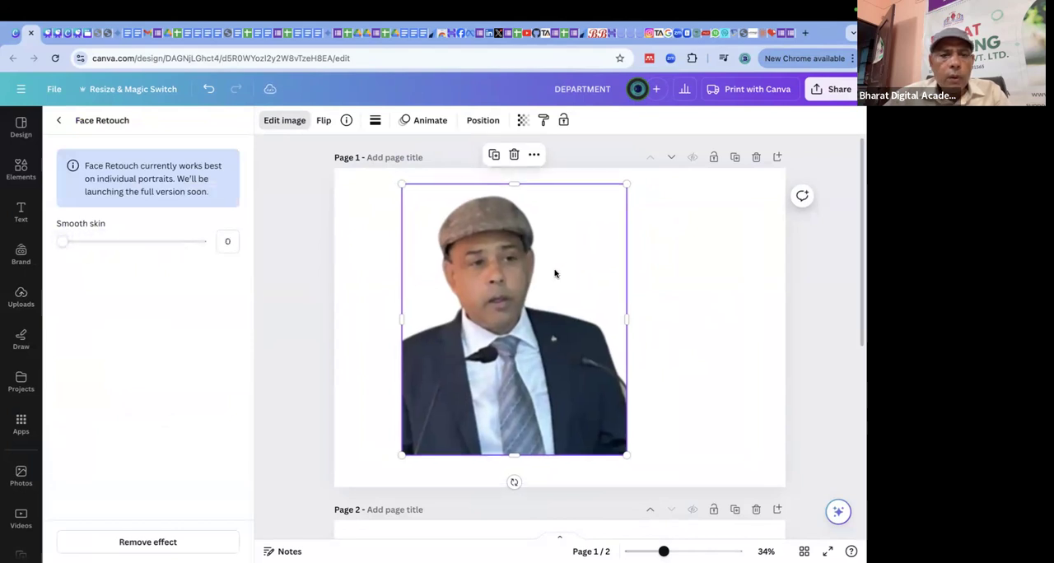
click(692, 346)
click(547, 313)
click(356, 353)
Delete the cut-out portrait from page 1.
click(552, 328)
key(Delete)
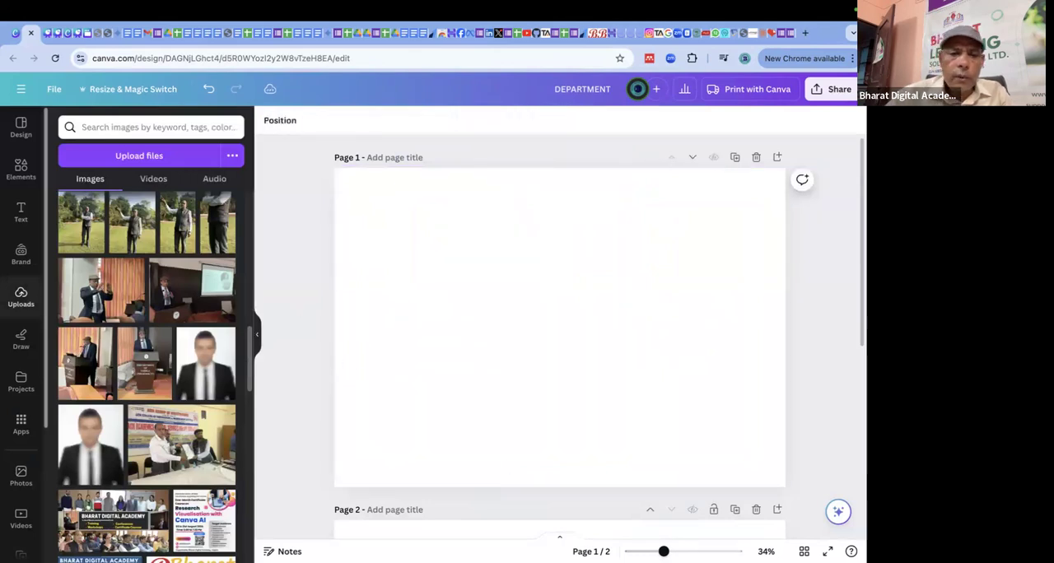
scroll(215, 229, up, 2)
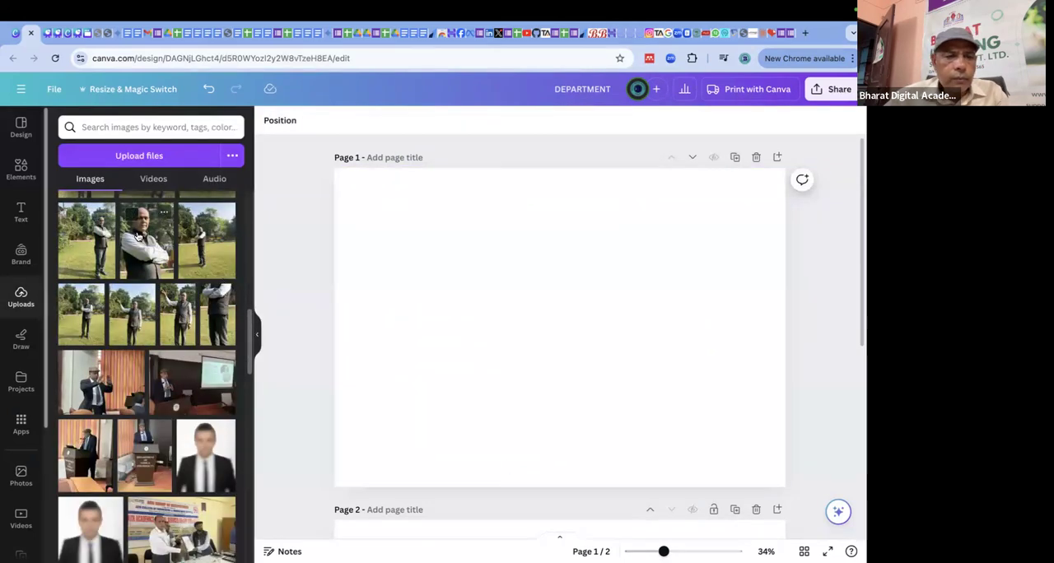
click(147, 239)
drag(555, 298, 567, 324)
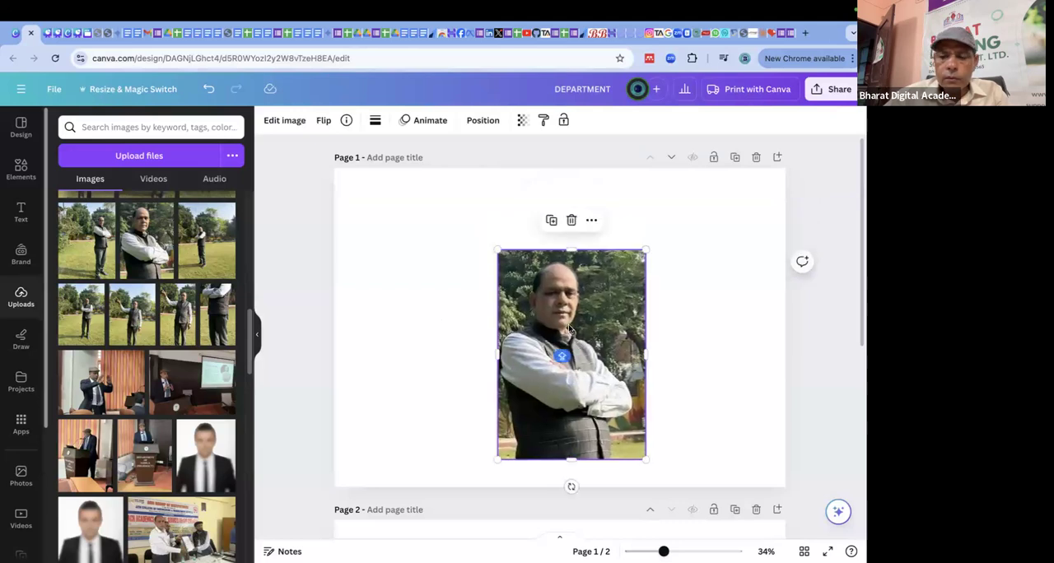
key(Delete)
Add the uploaded photo of the capped man gesturing with both hands to page 1 and move it up to the page's upper edge.
scroll(184, 258, up, 4)
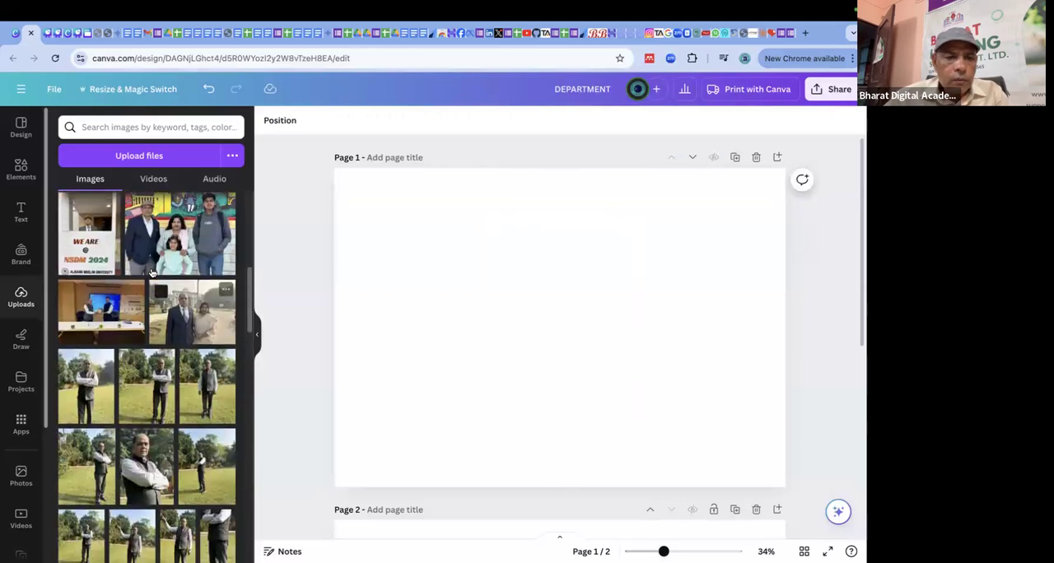
scroll(152, 272, up, 1)
scroll(152, 272, up, 10)
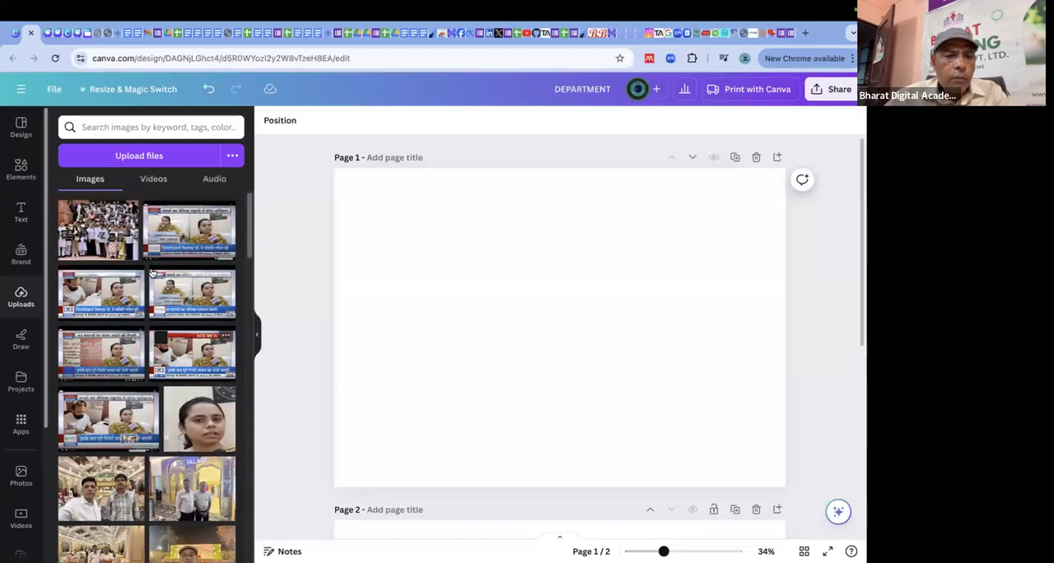
scroll(152, 272, down, 15)
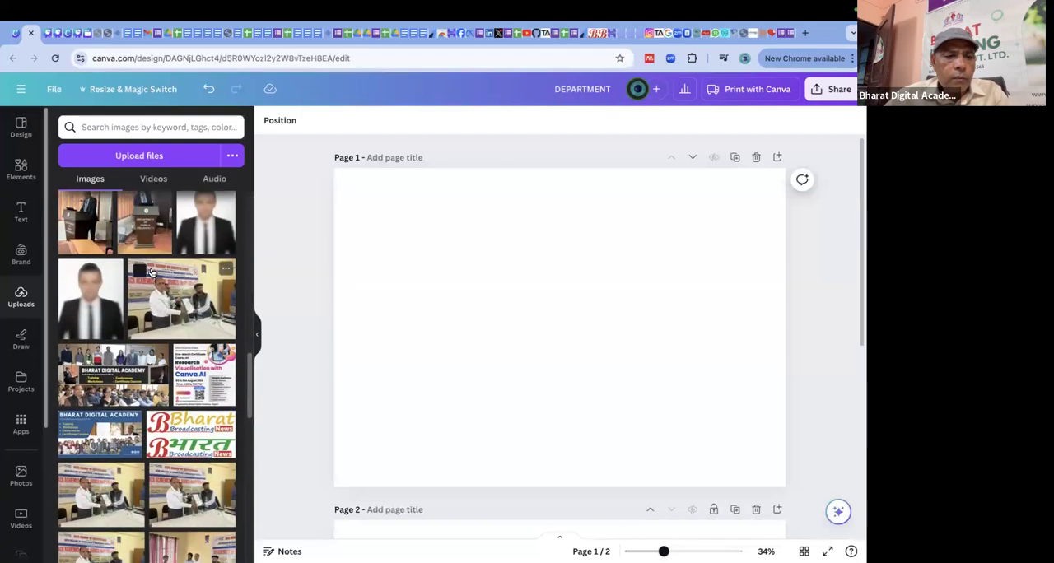
scroll(152, 273, up, 3)
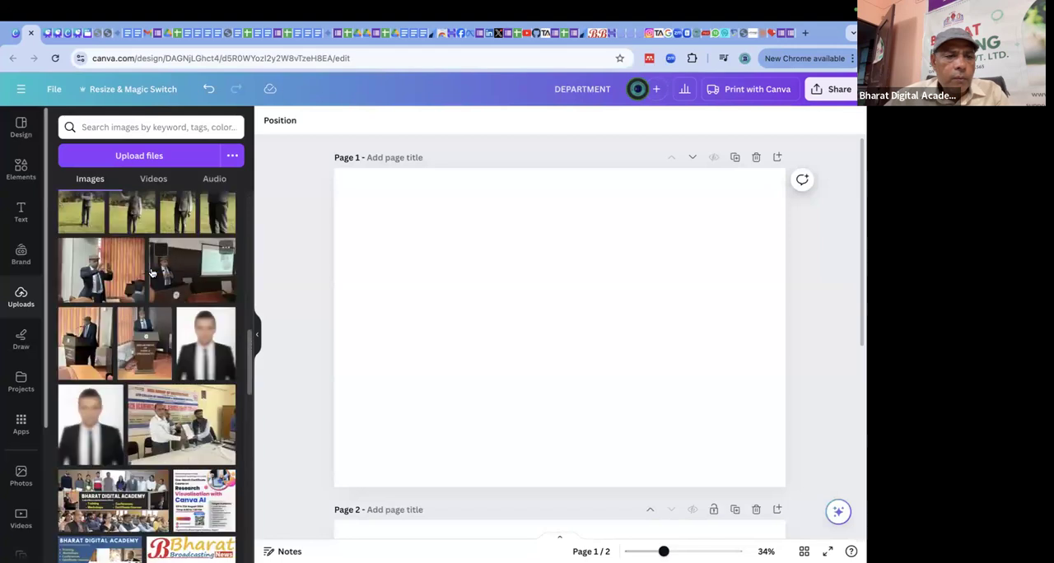
click(91, 274)
drag(574, 307, 480, 247)
Crop both sides of the photo around the gesturing man and enlarge it to nearly fill the height of page 1.
drag(598, 265, 504, 265)
drag(338, 266, 401, 266)
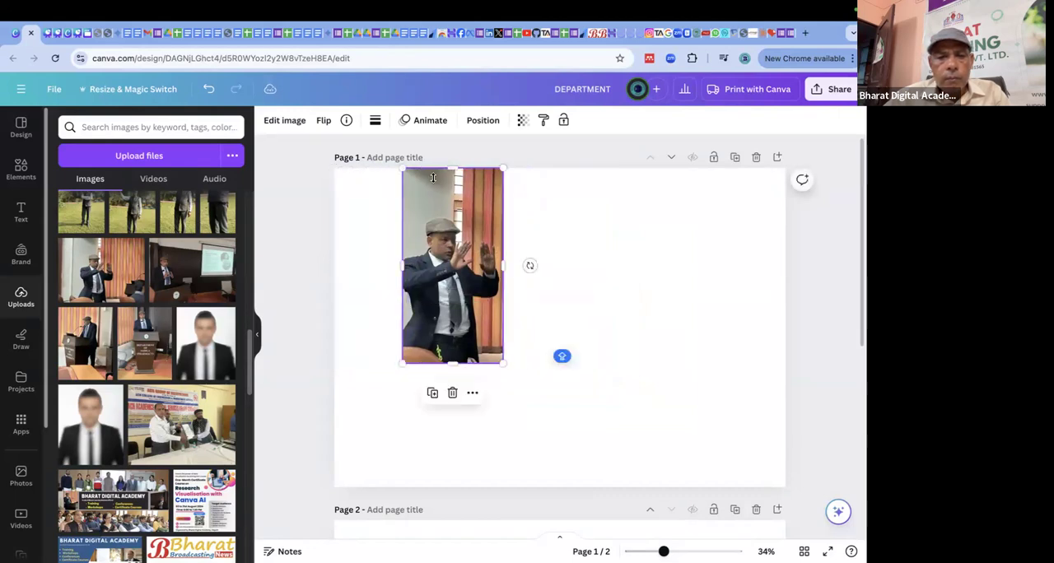
drag(461, 210, 461, 215)
drag(452, 365, 734, 445)
drag(642, 368, 610, 329)
click(755, 329)
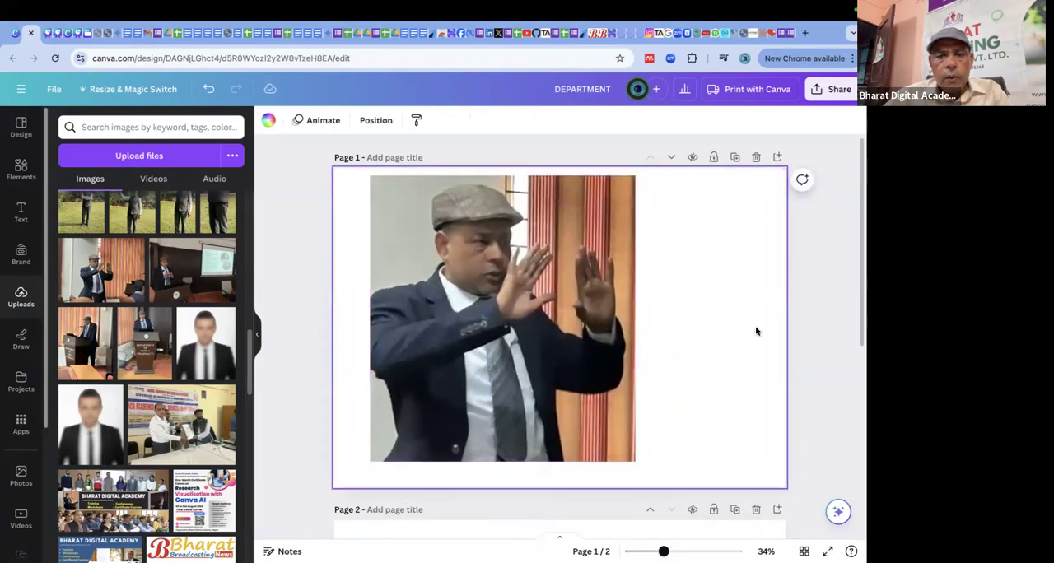
Apply the Face Retouch effect to the enlarged photo of the gesturing man.
click(552, 284)
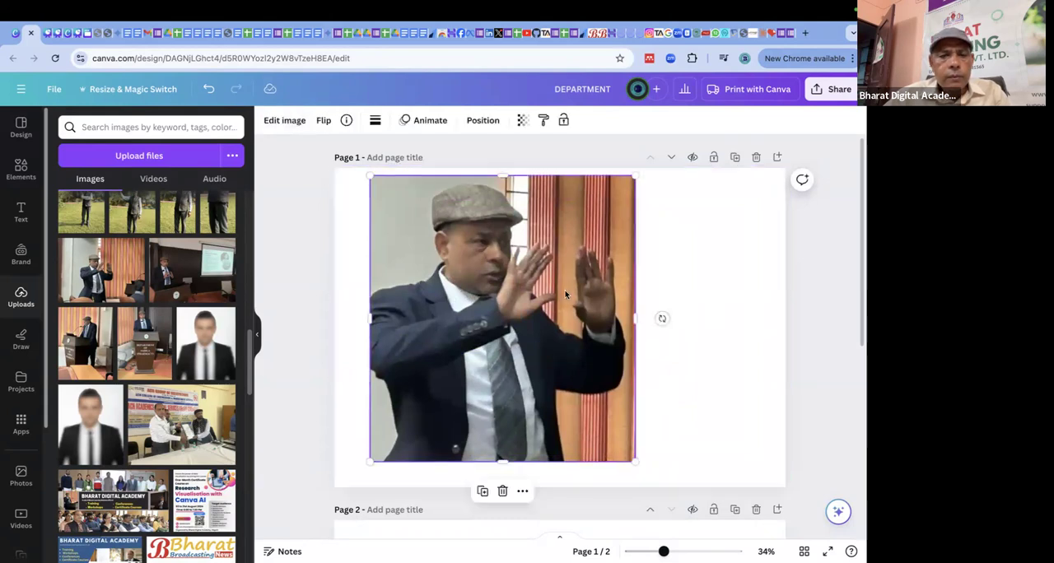
click(290, 122)
click(233, 491)
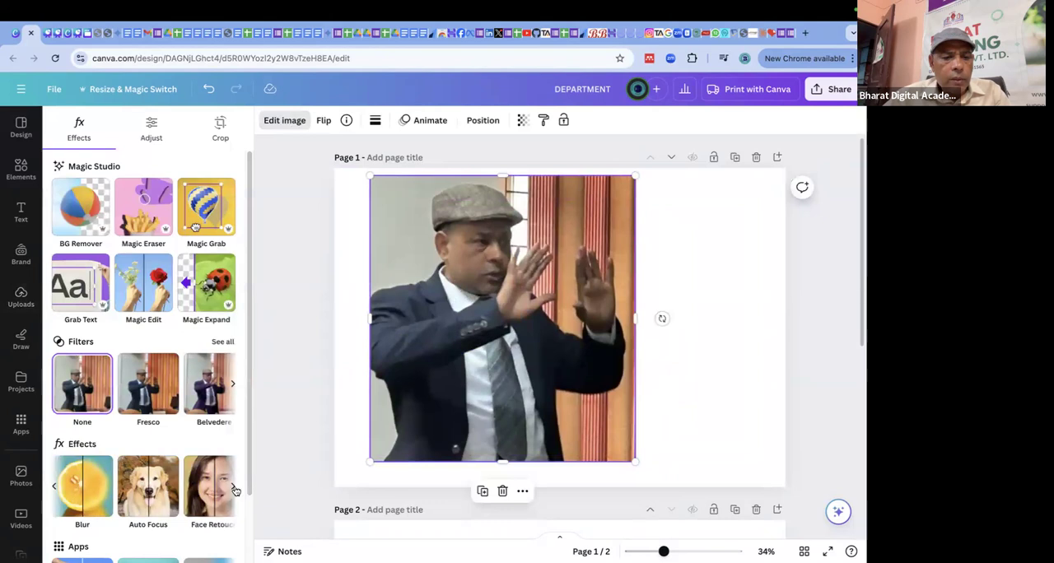
click(233, 489)
click(198, 493)
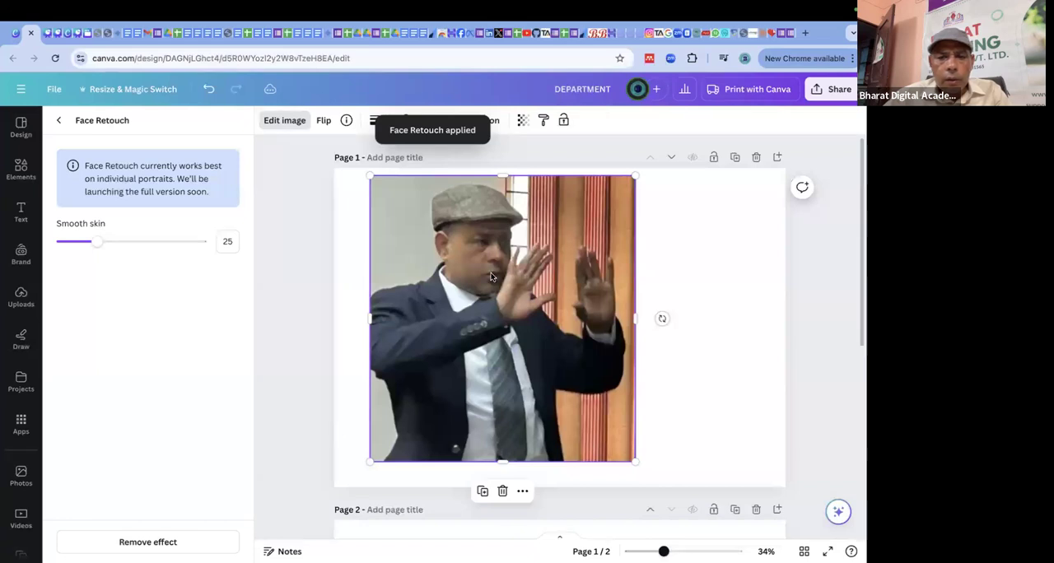
Compare Face Retouch Smooth skin values of 0 and 100 on the photo, finishing with 0.
drag(98, 245, 189, 246)
drag(202, 244, 52, 239)
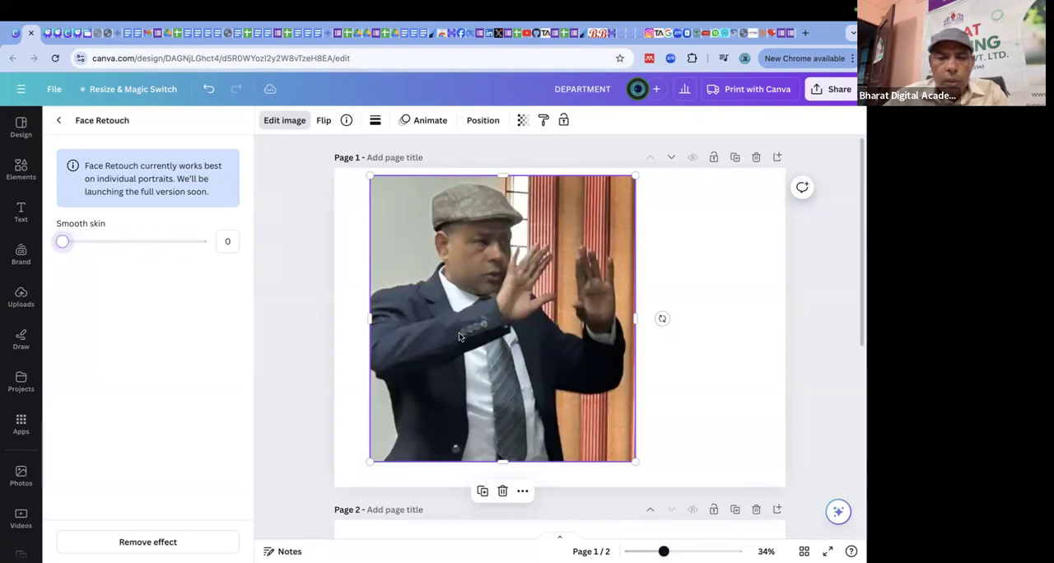
drag(68, 243, 201, 243)
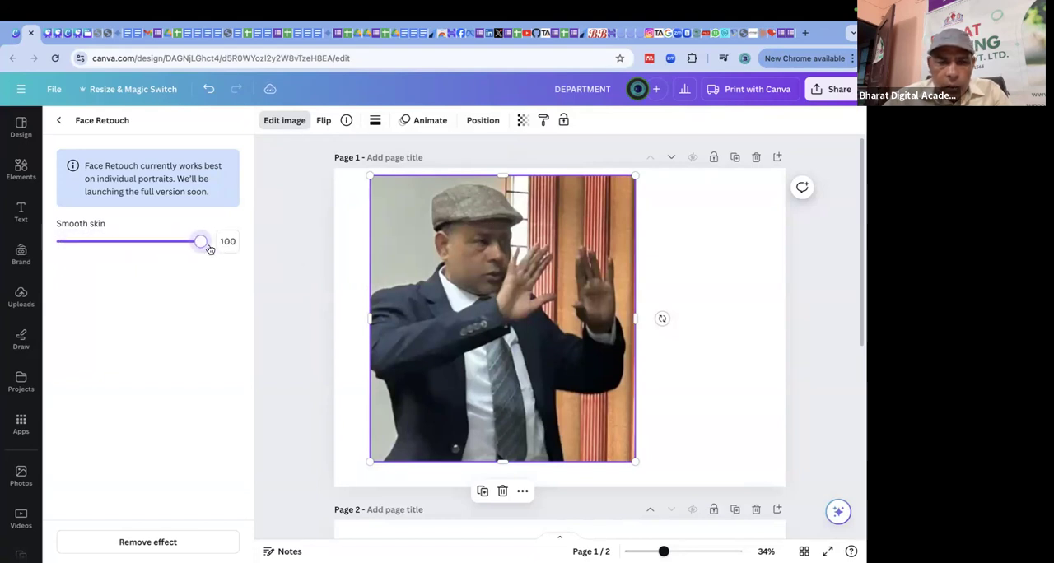
drag(200, 241, 17, 251)
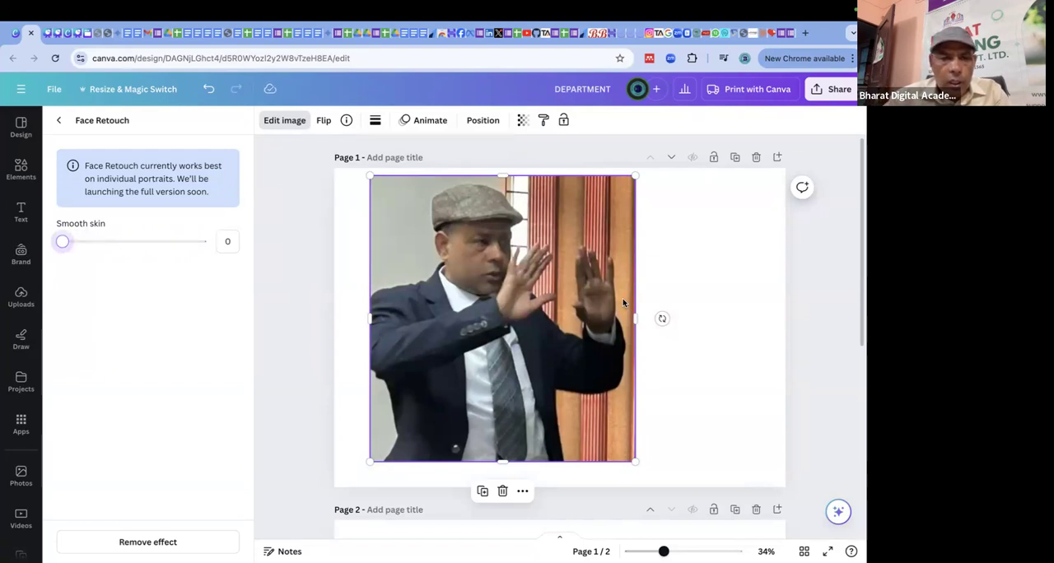
click(702, 276)
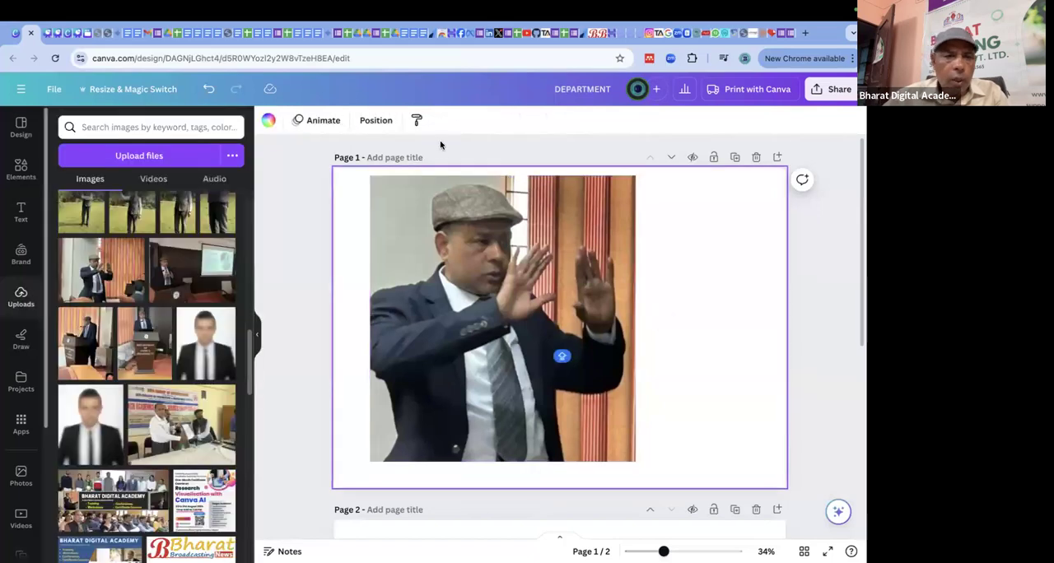
Open the Mockups app from the photo's image editing options to view its mockup categories.
click(386, 188)
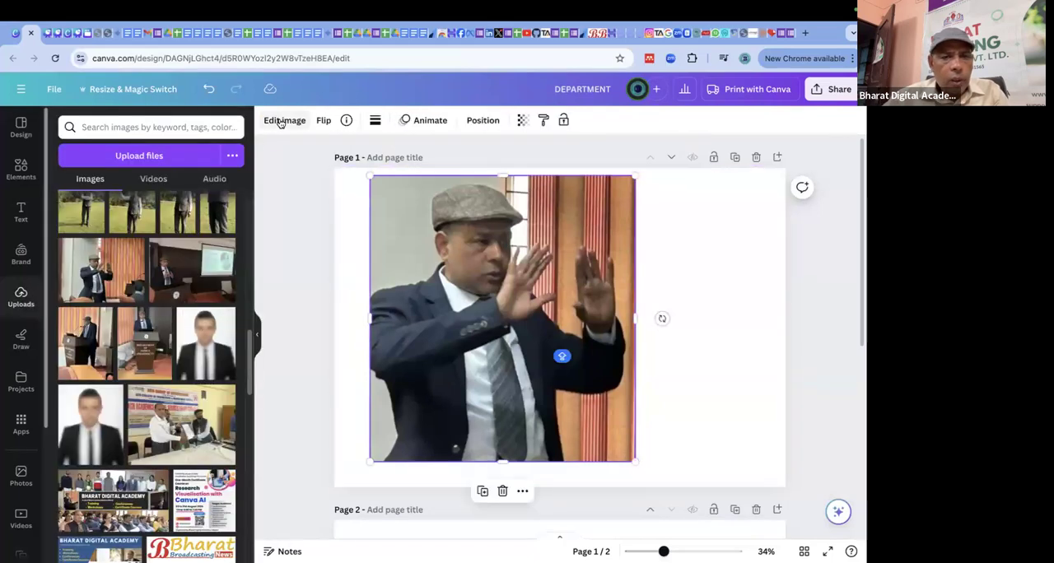
click(280, 122)
scroll(177, 426, down, 2)
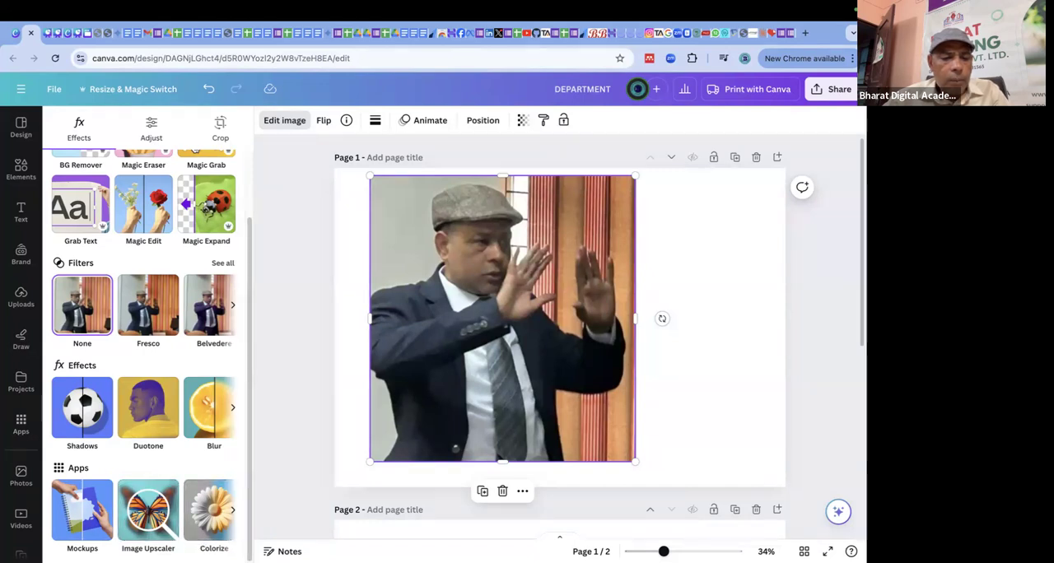
click(81, 515)
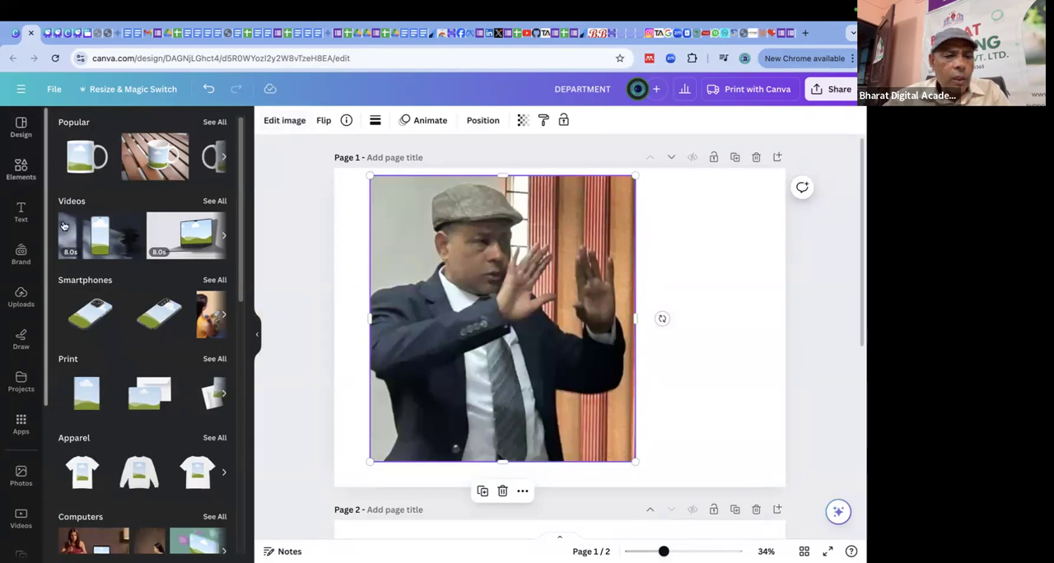
Browse the available Canva apps and open Magic Morph from the AI-powered group.
click(22, 424)
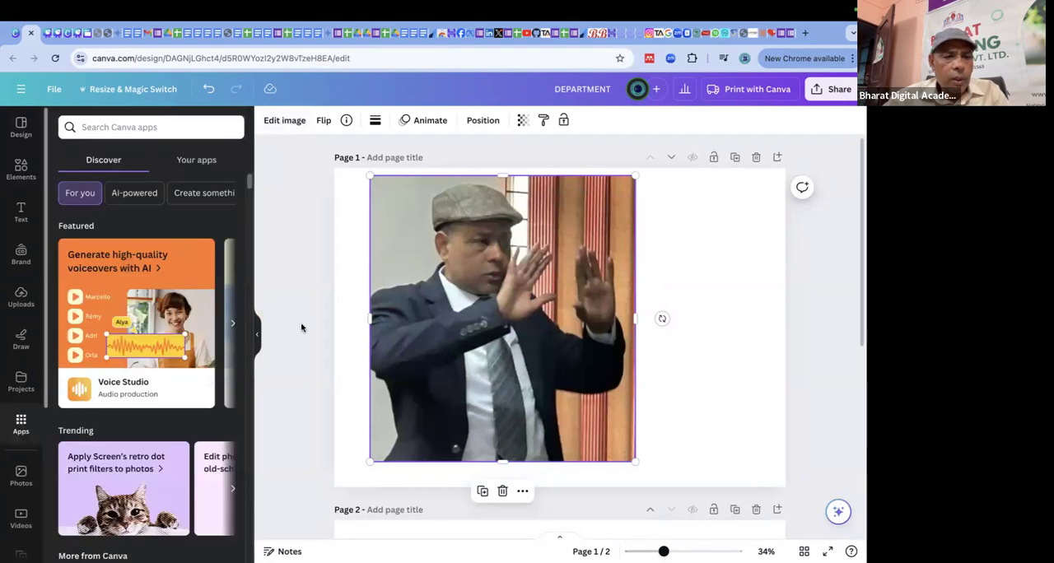
scroll(161, 318, down, 3)
scroll(160, 318, down, 10)
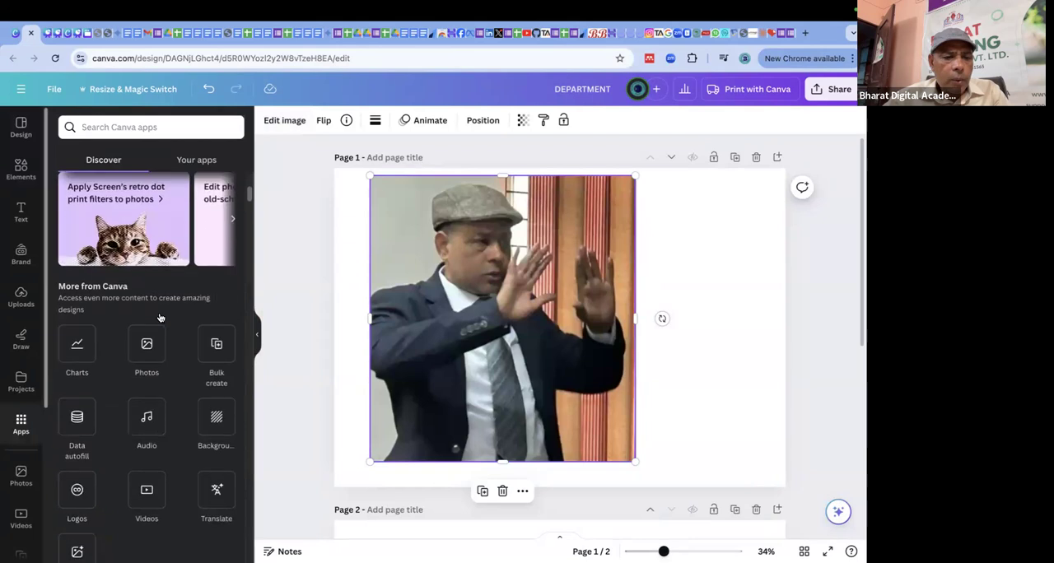
scroll(161, 318, up, 1)
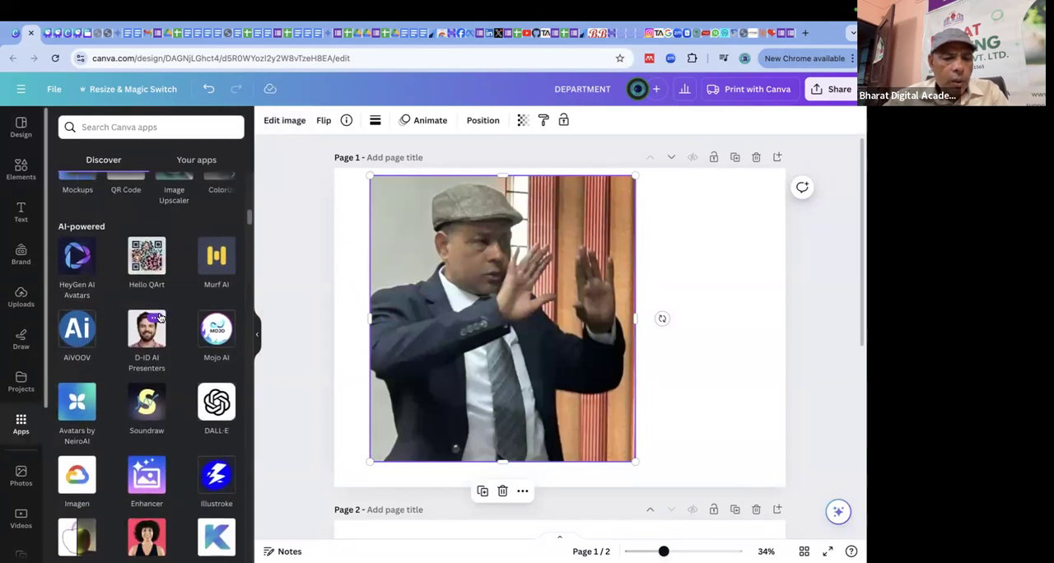
scroll(160, 317, down, 3)
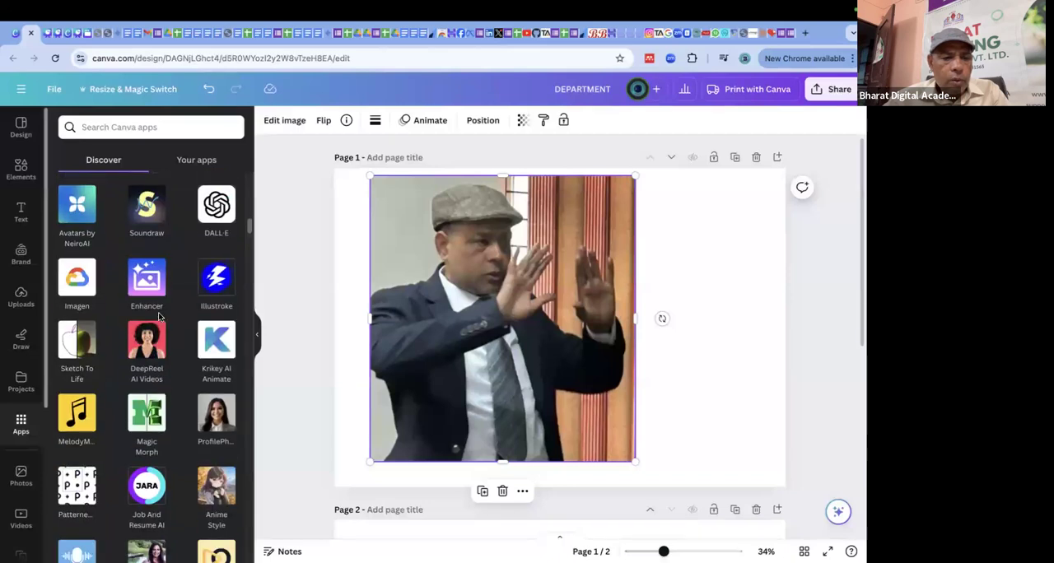
scroll(161, 316, down, 2)
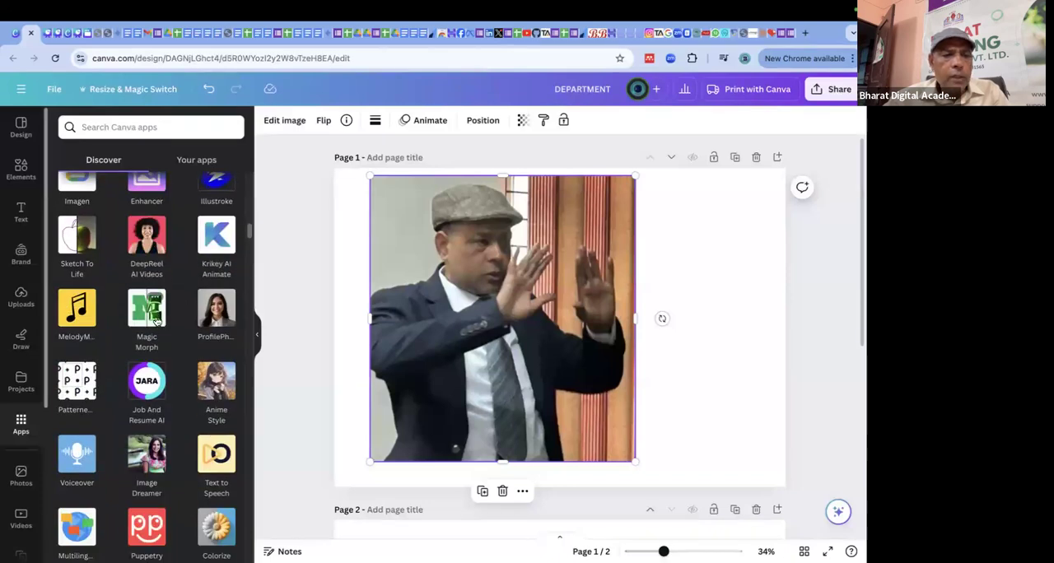
click(154, 316)
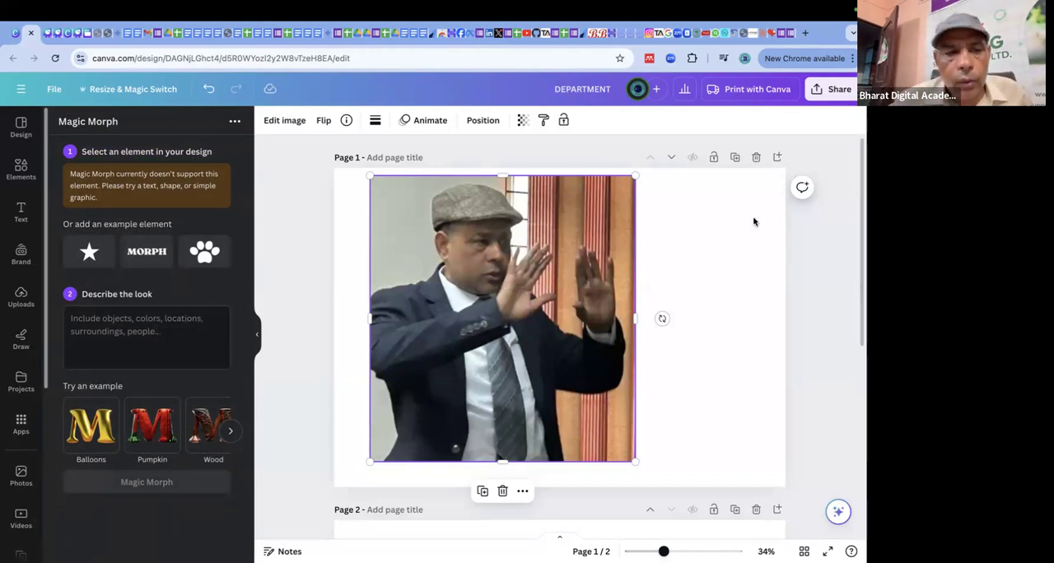
Deselect the photo and try the Balloons, Pumpkin and Wood example looks in Magic Morph, ending with Balloons.
click(753, 221)
click(165, 316)
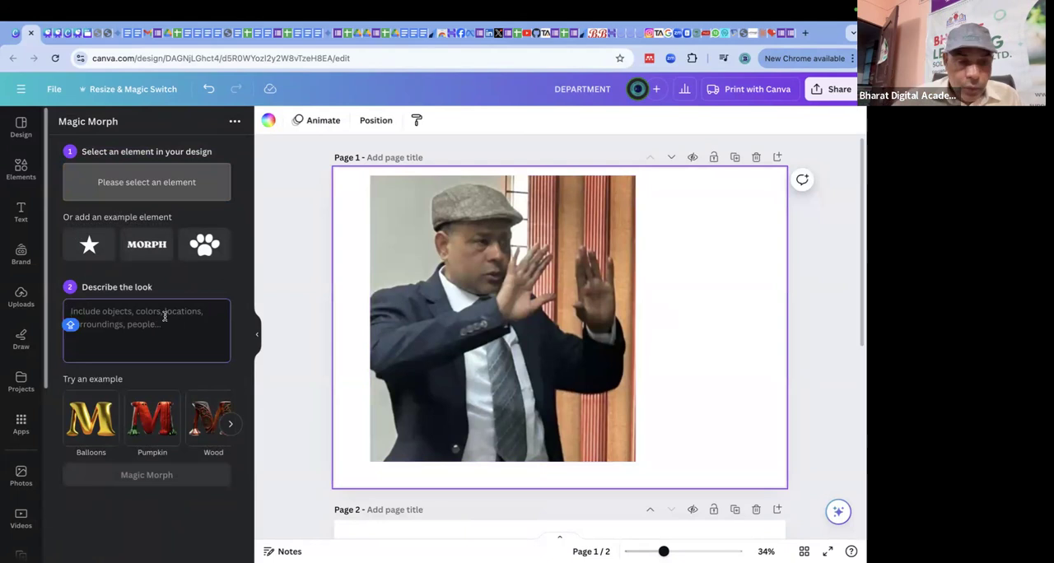
click(92, 420)
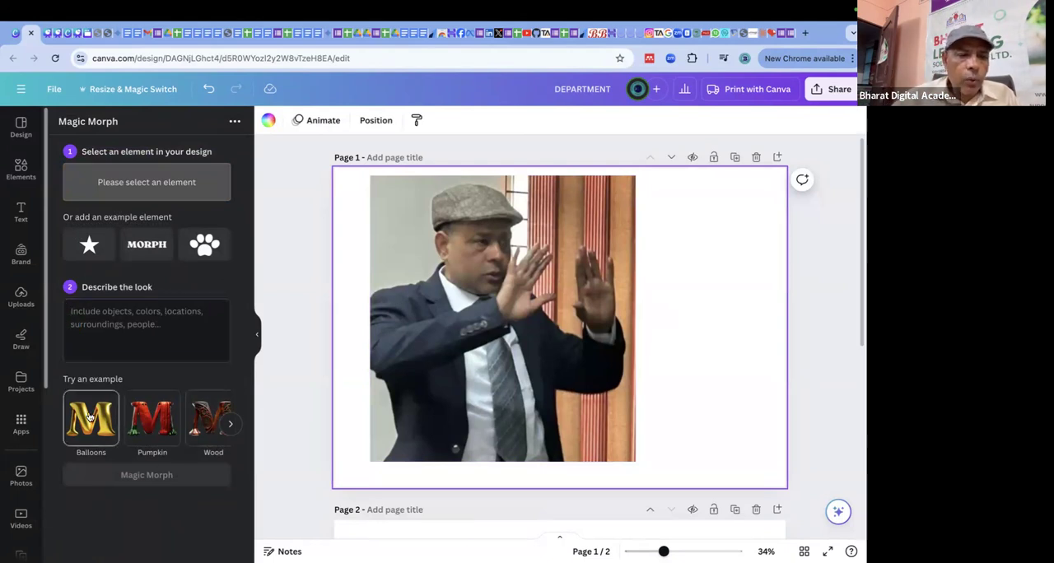
click(152, 437)
click(212, 420)
click(89, 422)
Replace the Magic Morph look description with HAPPY BIRTHDAY.
click(119, 323)
double_click(110, 321)
drag(110, 321, 40, 310)
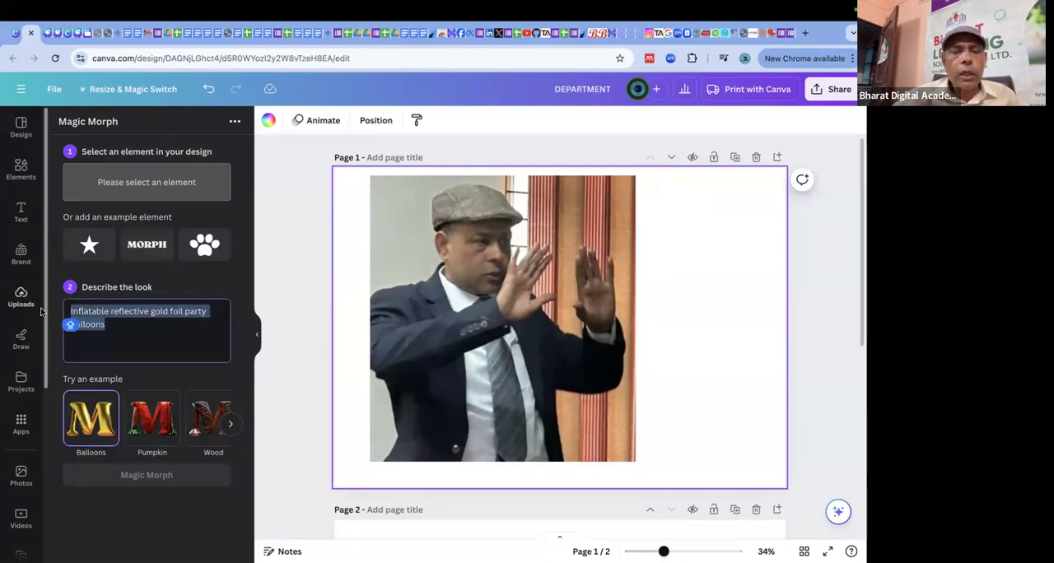
text(HAPPY BIR)
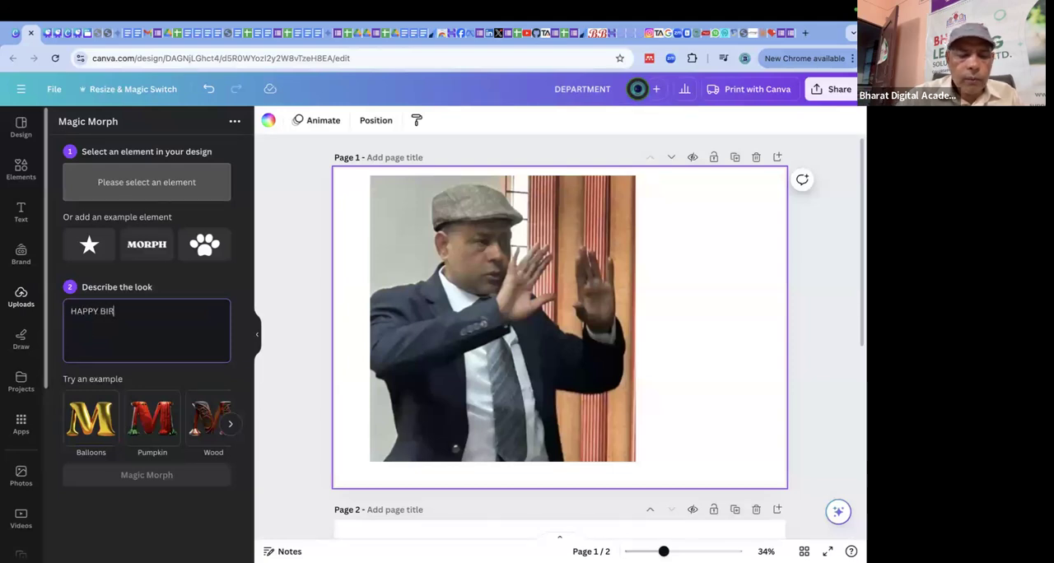
text(THDAY)
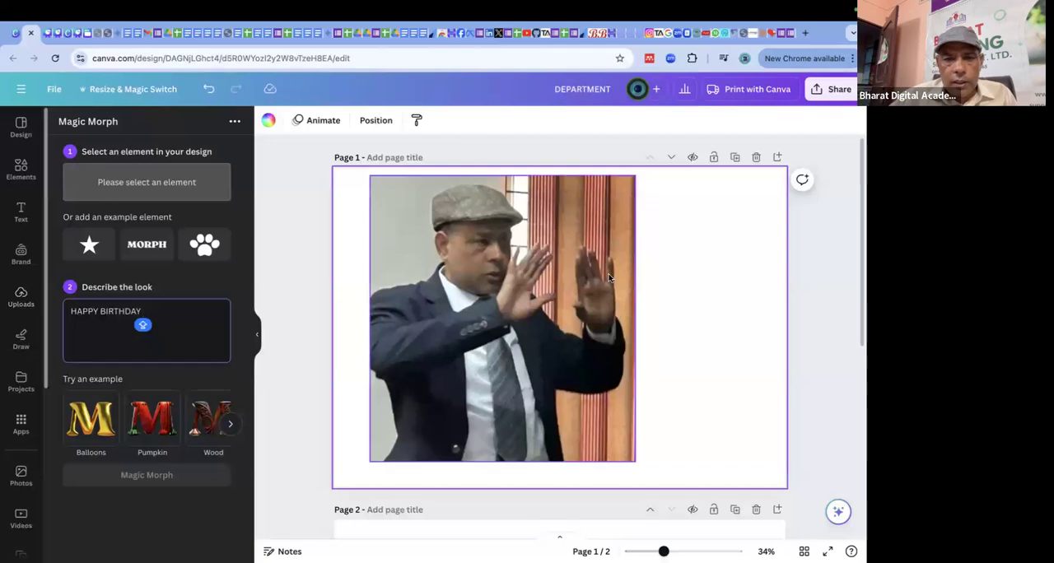
Select the photo, look through the remaining Magic Morph example looks, try Pretzel and settle on Jewels.
click(565, 273)
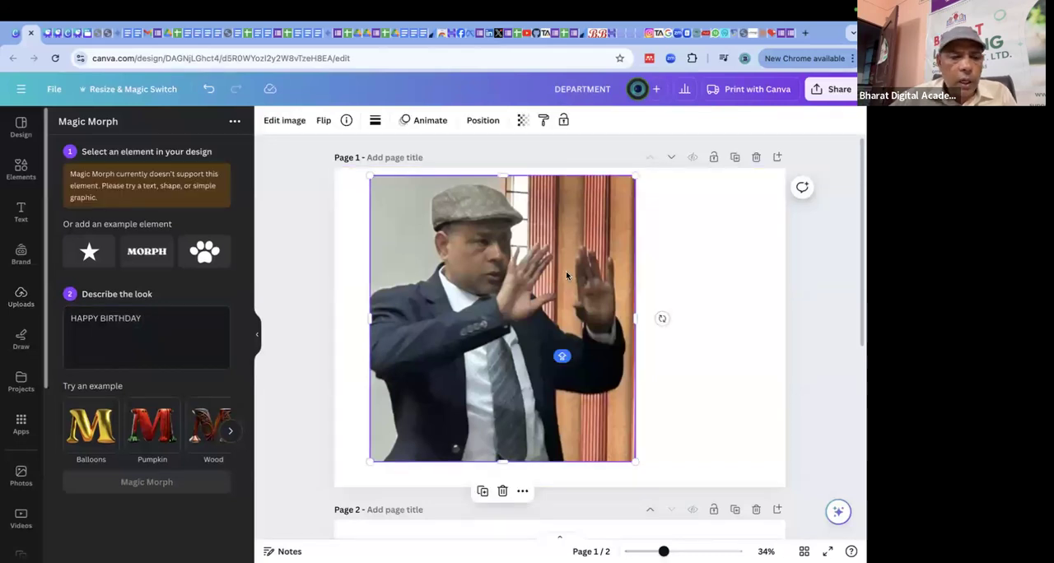
click(232, 432)
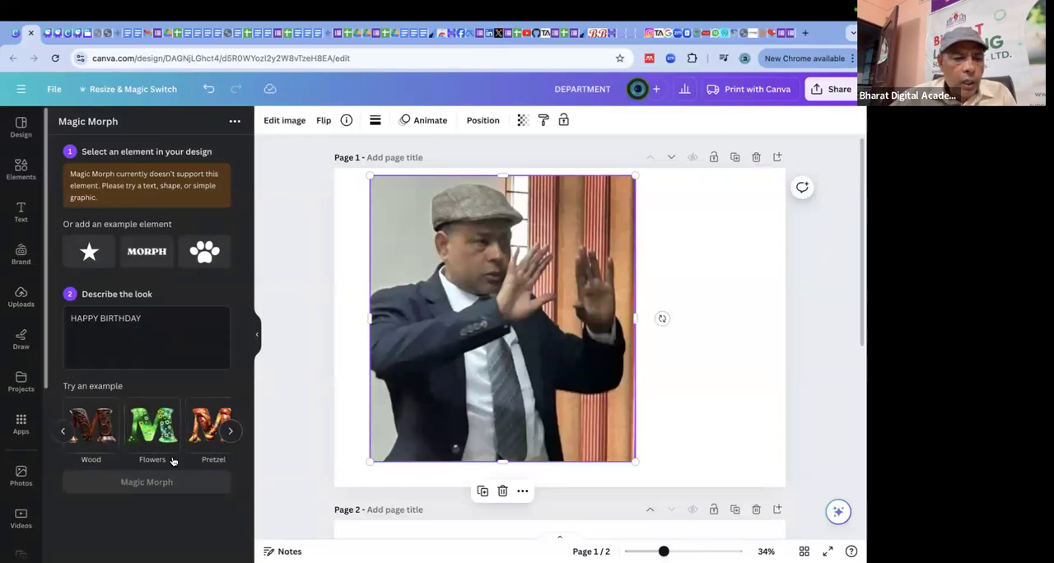
click(230, 431)
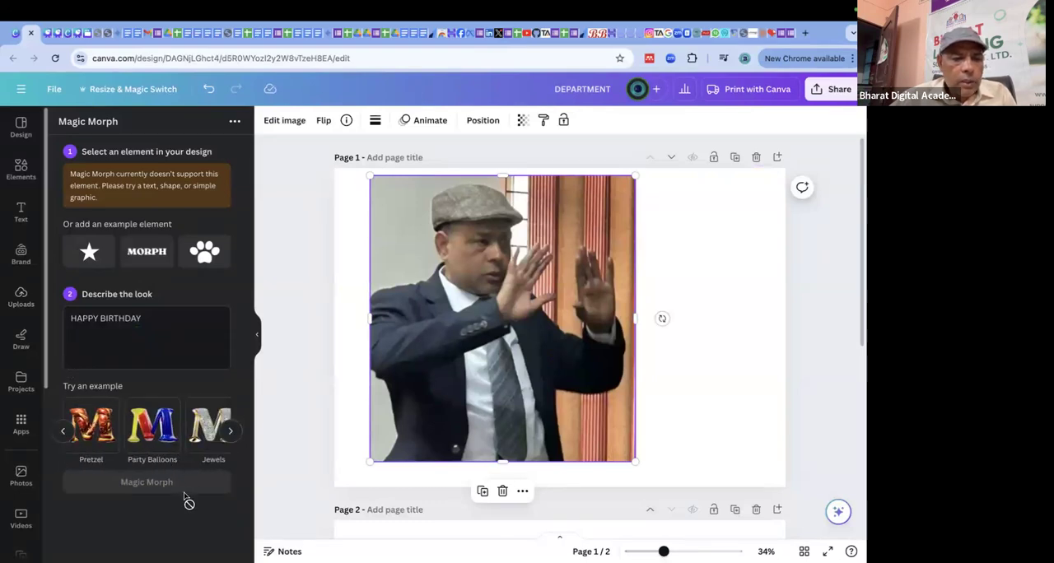
click(231, 430)
click(206, 432)
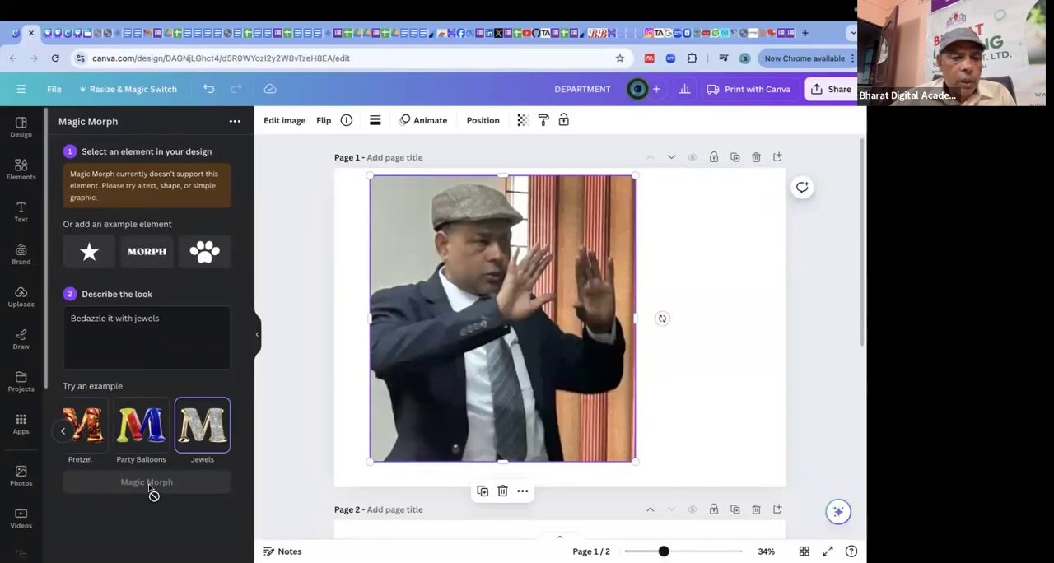
click(81, 432)
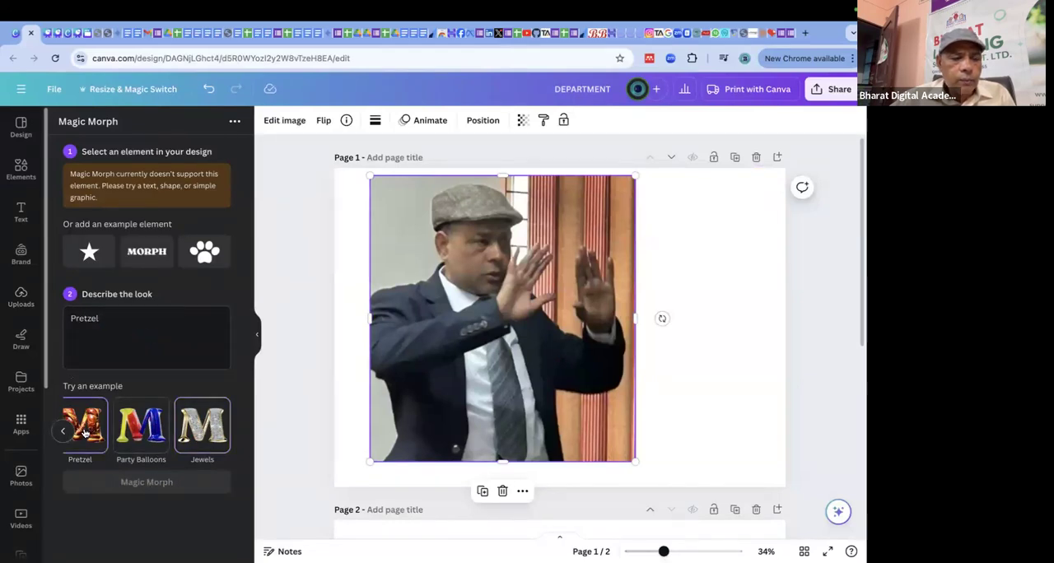
click(213, 428)
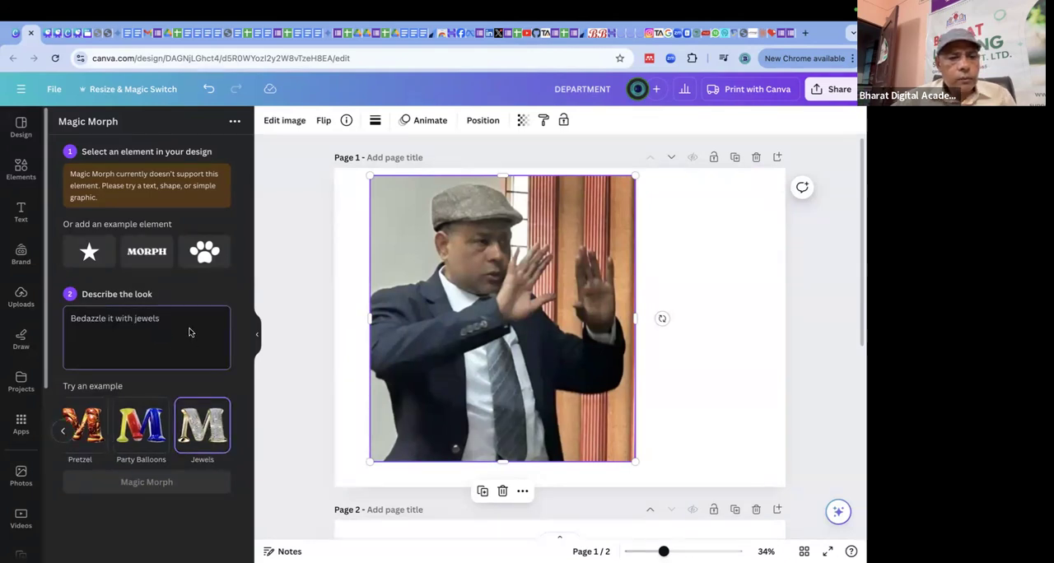
Add the MORPH example text element and move it to the blank area beside the photo on page 1.
click(164, 255)
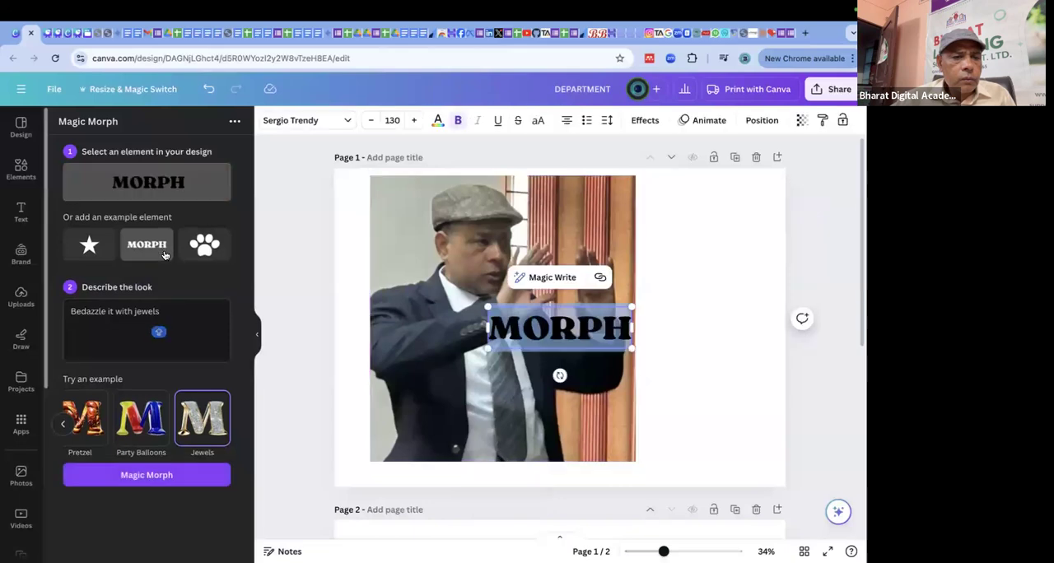
click(743, 311)
click(576, 328)
drag(585, 326, 728, 244)
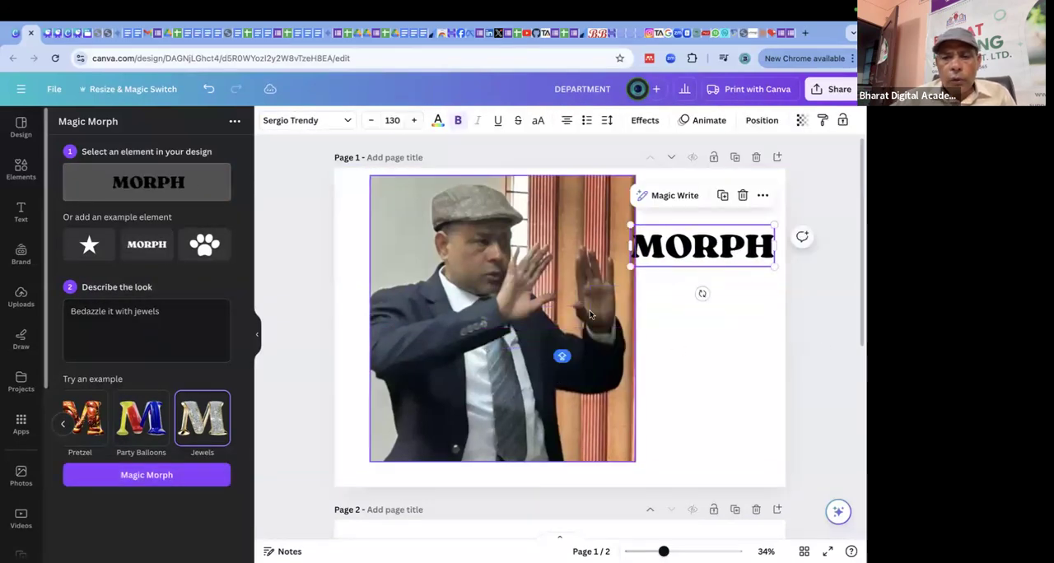
Try the Party Balloons look, switch back to Jewels, and generate Magic Morph results for the MORPH text.
click(140, 435)
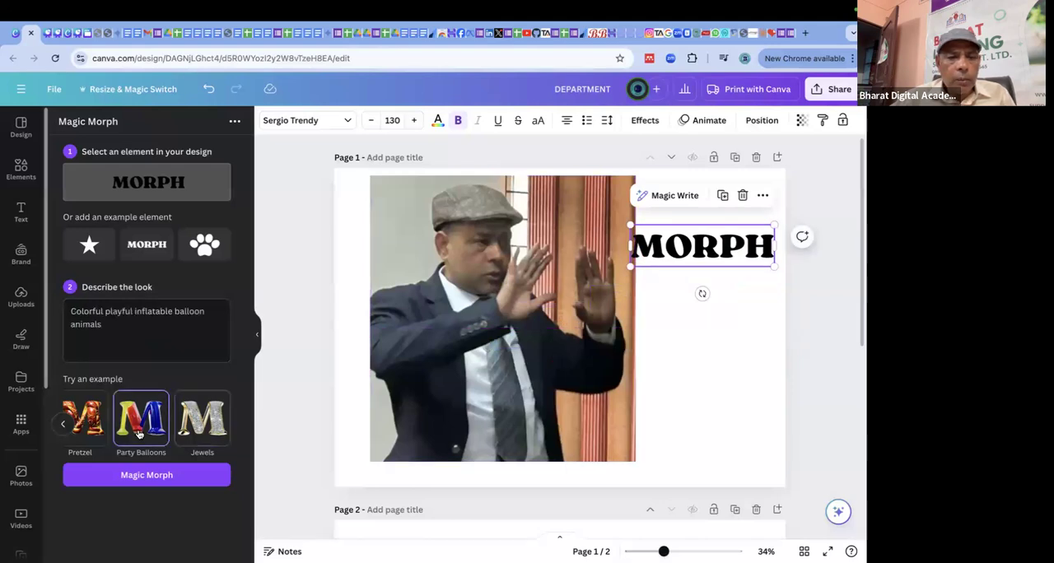
click(202, 418)
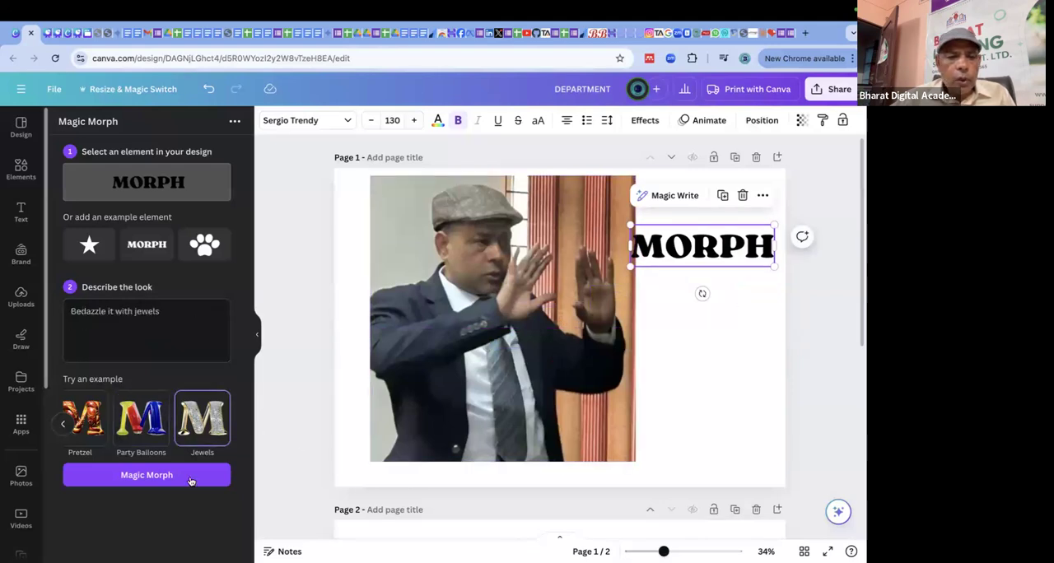
click(157, 484)
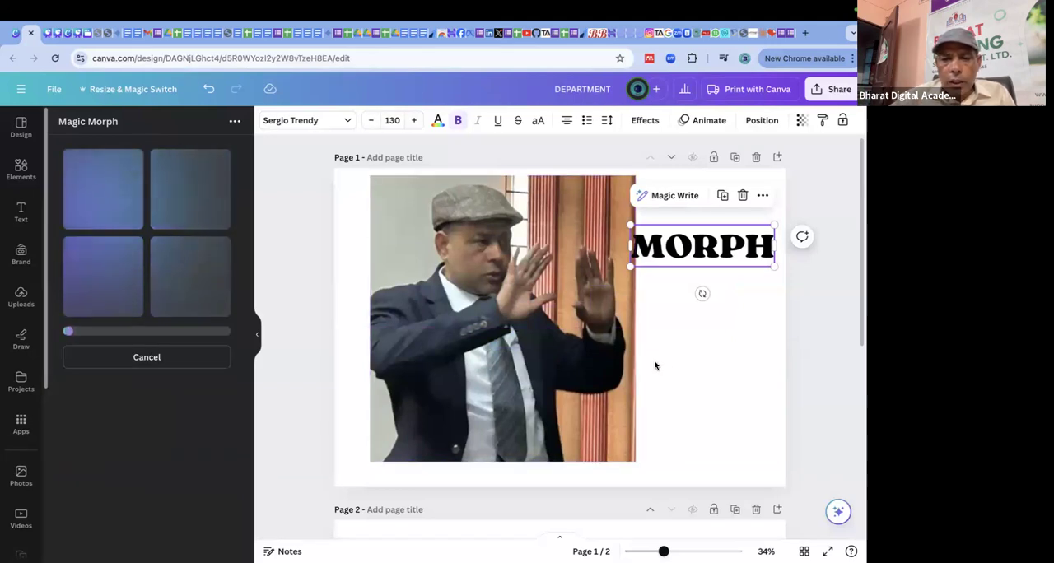
Delete the photo from page 1 and move the MORPH text into the space it occupied.
click(551, 332)
key(Delete)
drag(679, 250, 473, 235)
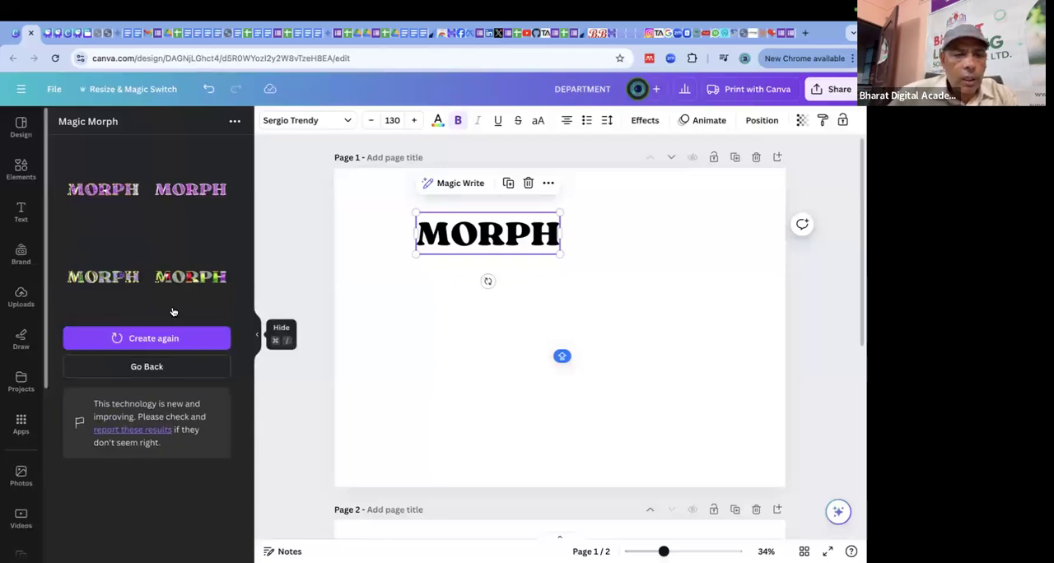
Add the gold-and-blue jewelled MORPH result to page 1, delete the plain MORPH text, and enlarge the result.
click(103, 277)
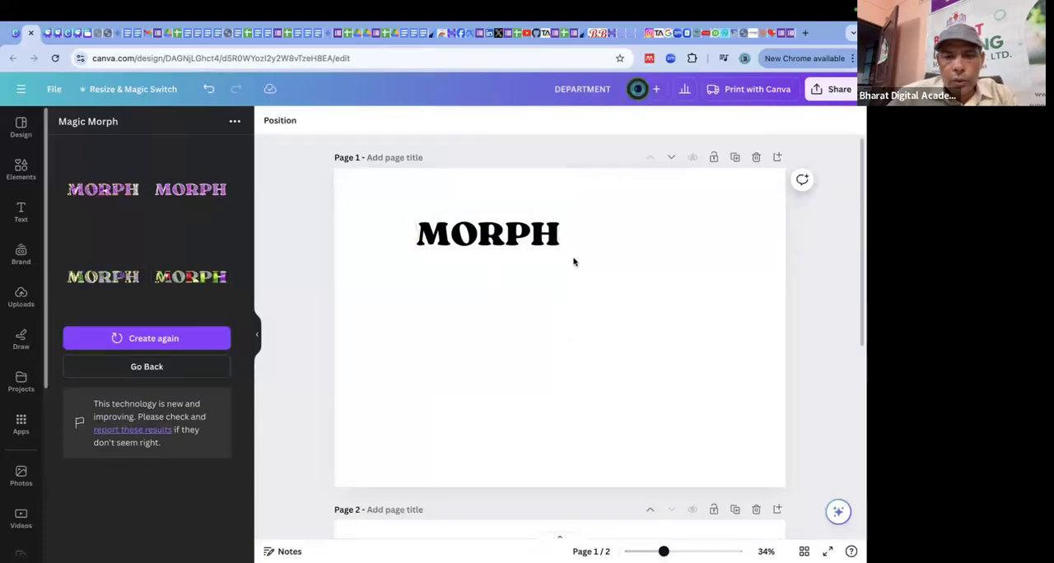
click(504, 235)
key(Delete)
drag(658, 363, 674, 299)
Add the pink jewelled MORPH result, place it below the gold one, and enlarge it to a similar size.
click(207, 202)
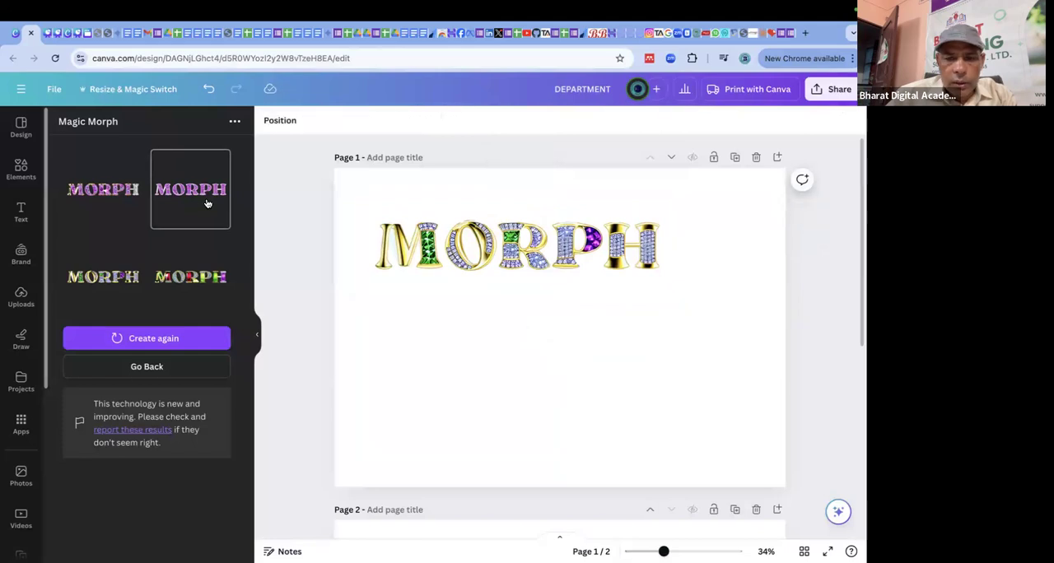
drag(575, 330, 483, 312)
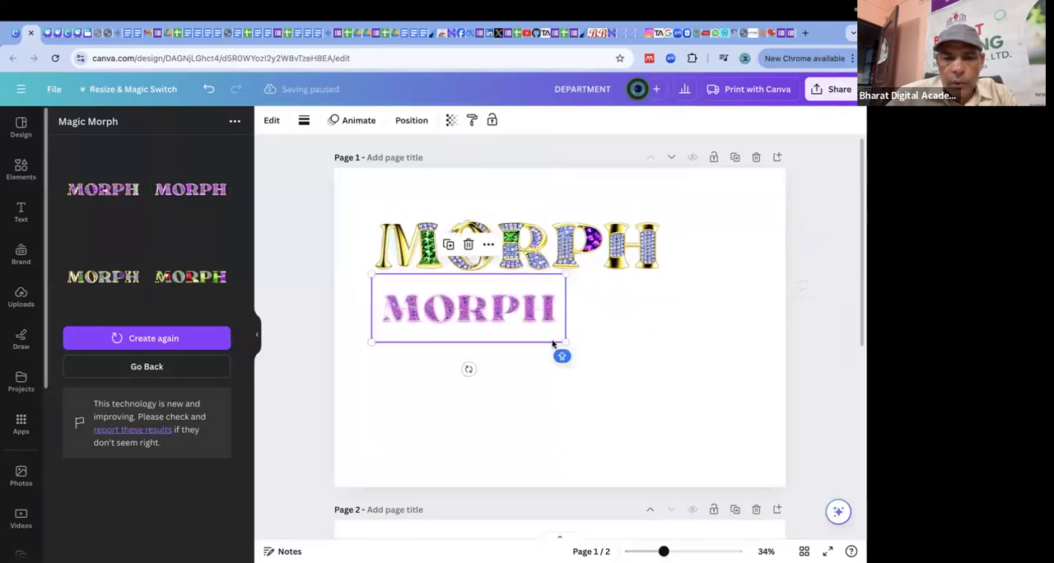
drag(566, 342, 696, 394)
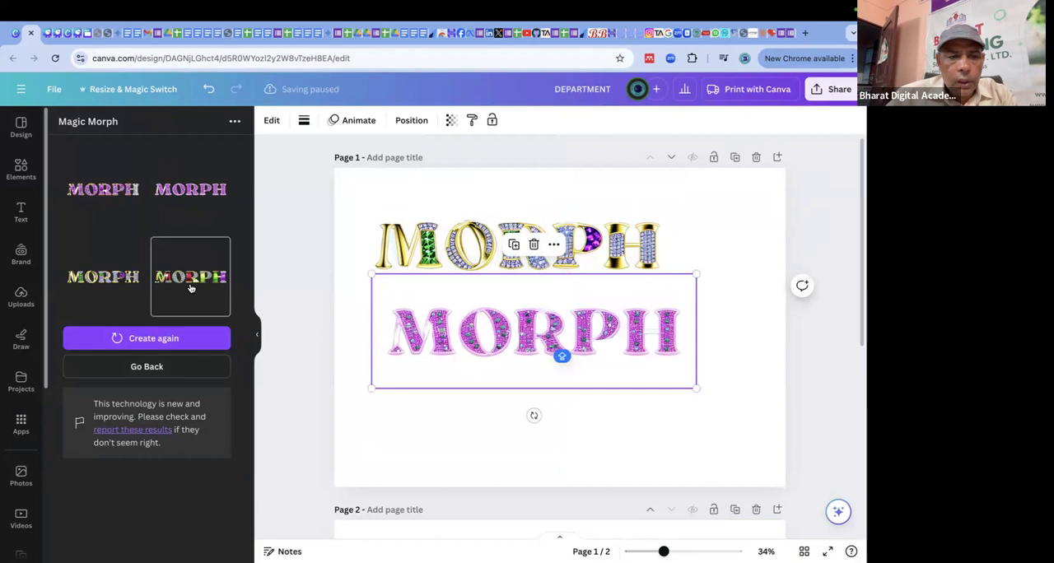
Add the red-and-green jewelled MORPH result and space the three MORPH graphics vertically down page 1.
click(190, 280)
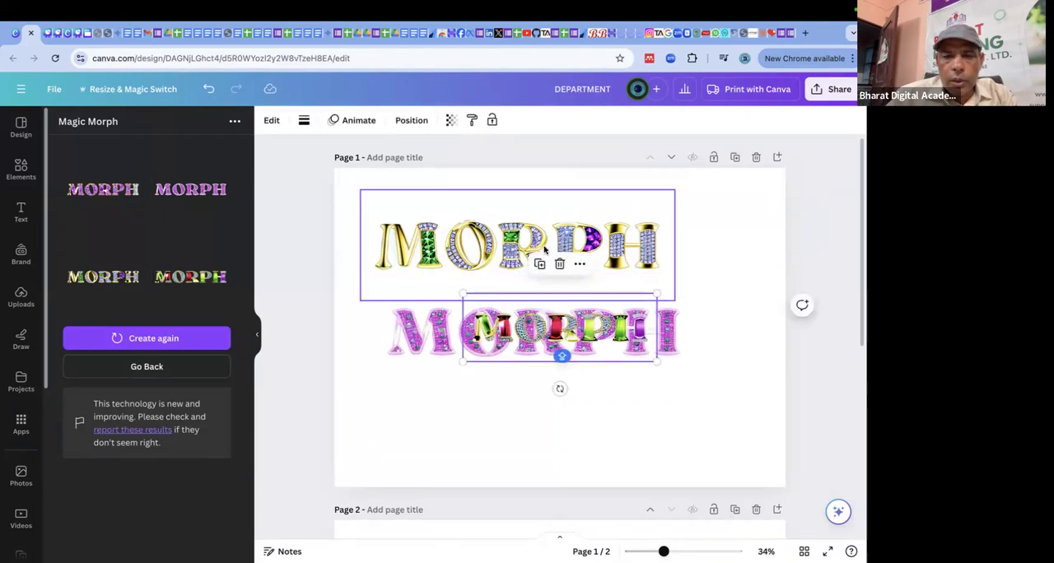
drag(546, 250, 543, 224)
drag(541, 324, 551, 418)
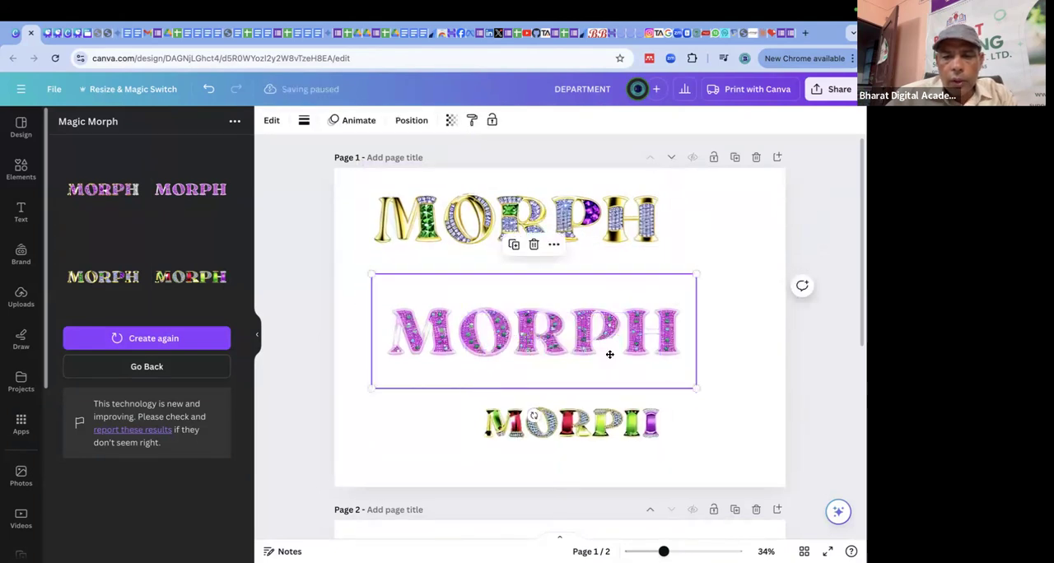
drag(609, 355, 627, 394)
Insert a horizontal line on page 1 and reselect the gold MORPH graphic.
click(530, 245)
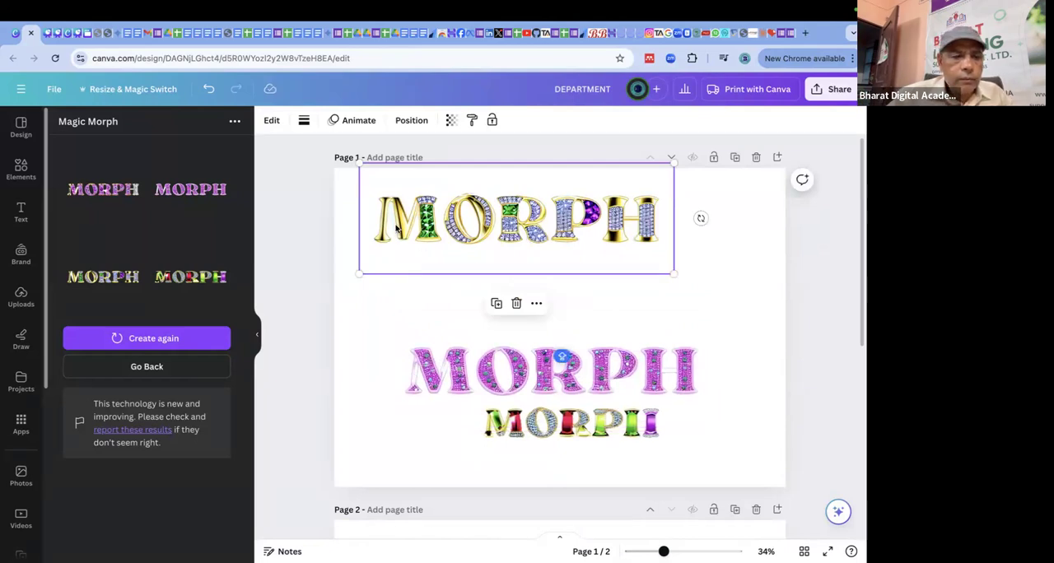
key(l)
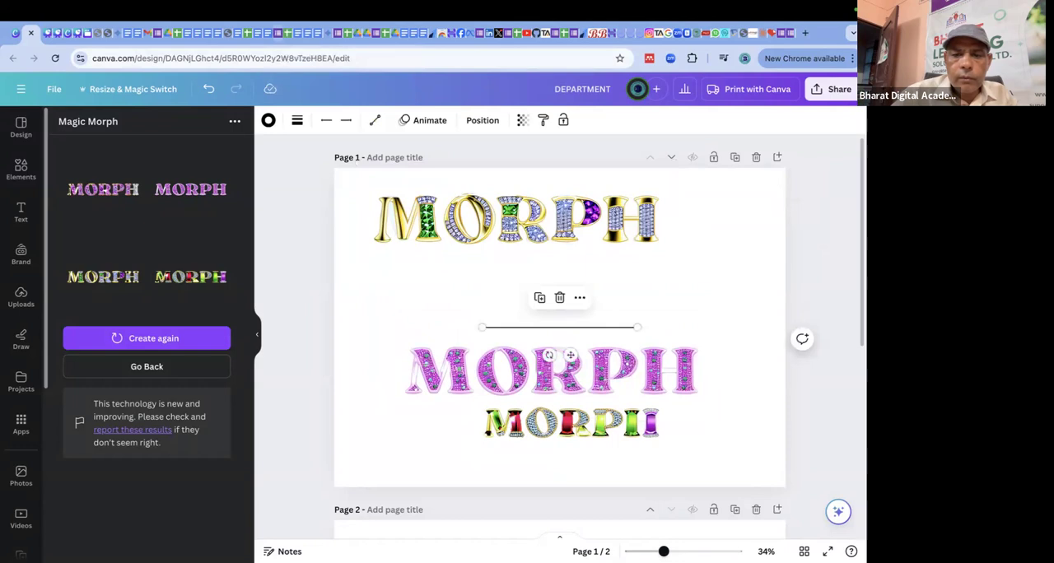
click(601, 221)
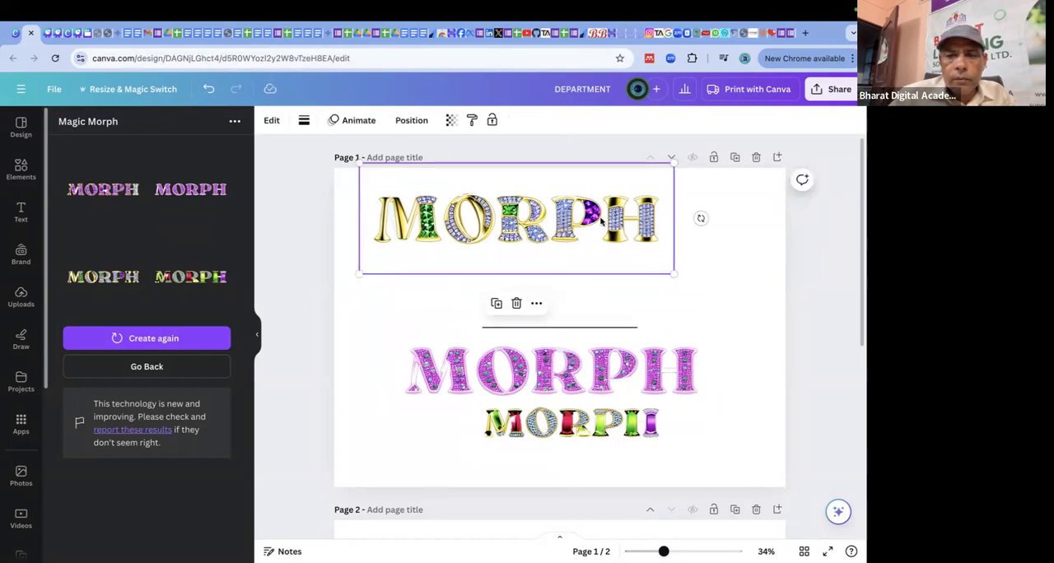
Return to the Magic Morph settings and replace the text being styled with HAPPY BIRTHDAY.
click(165, 370)
click(166, 311)
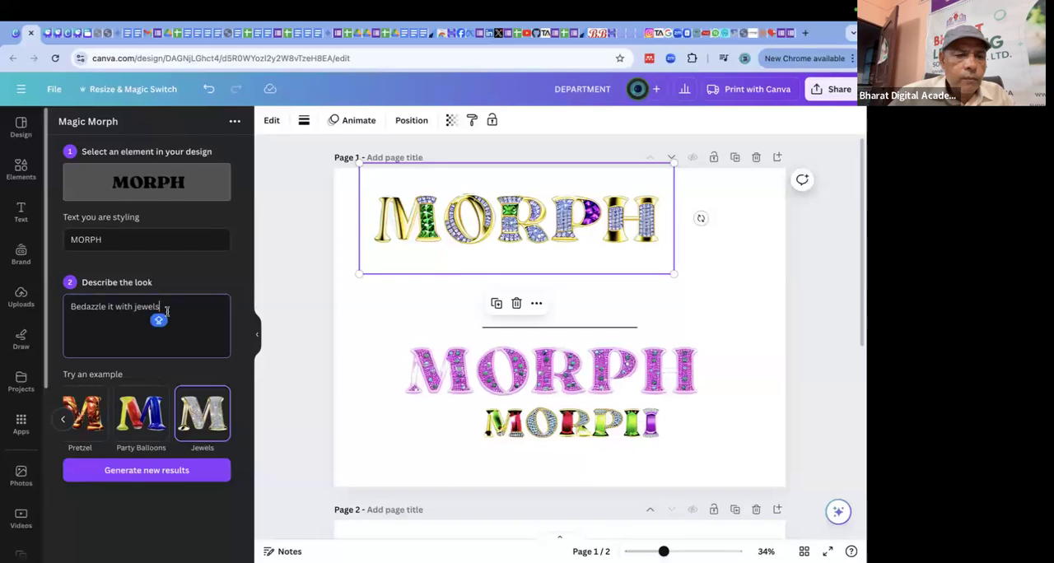
drag(161, 308, 57, 313)
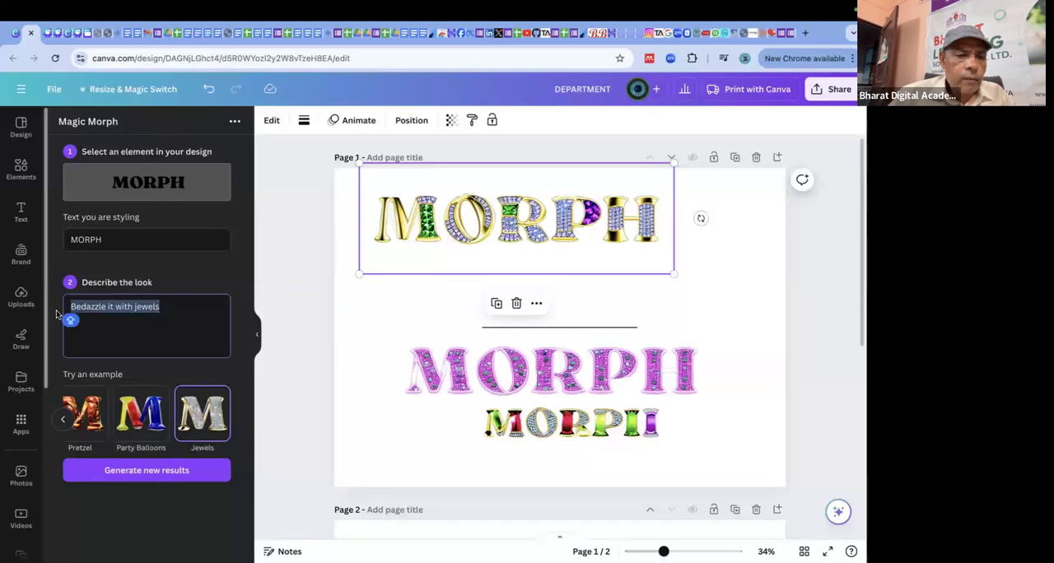
drag(122, 238, 58, 240)
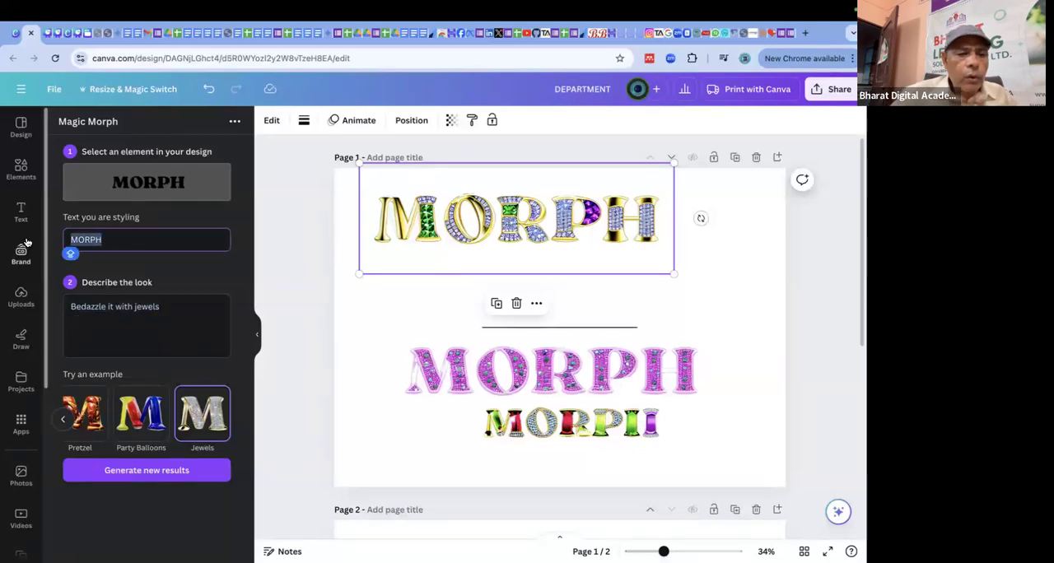
text(HAPP)
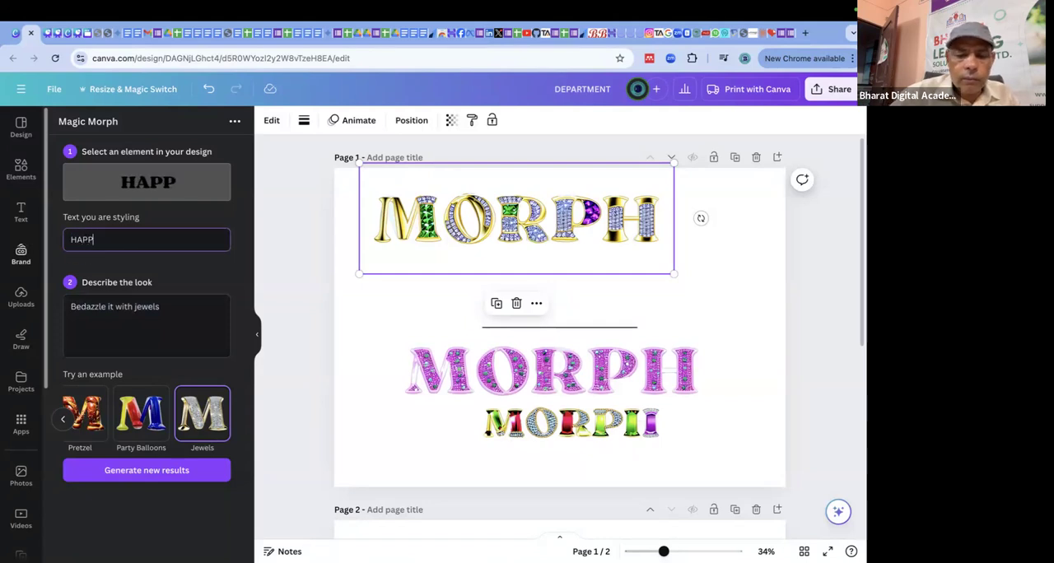
text(Y BIRTH)
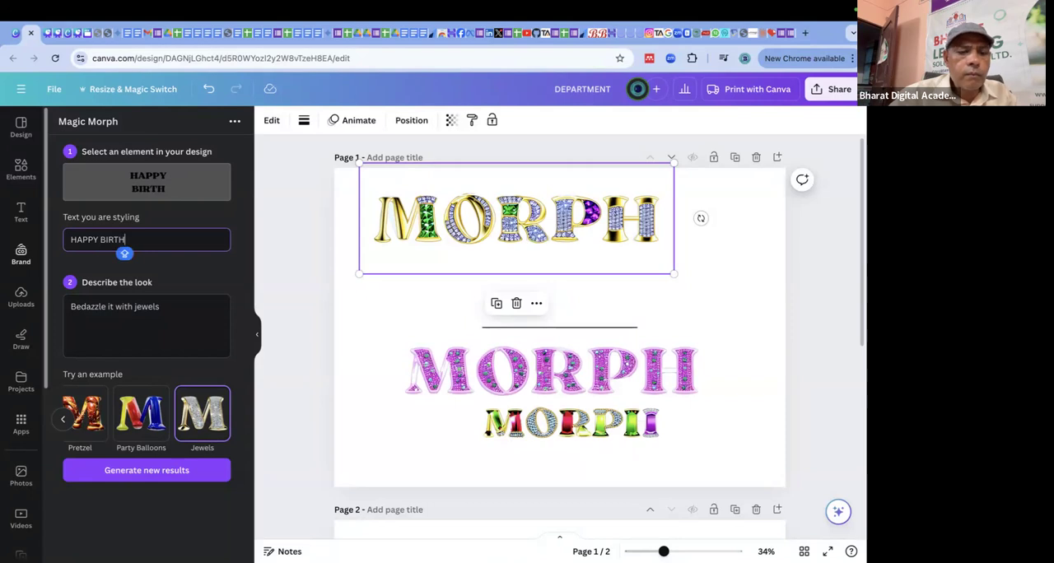
text(DAY)
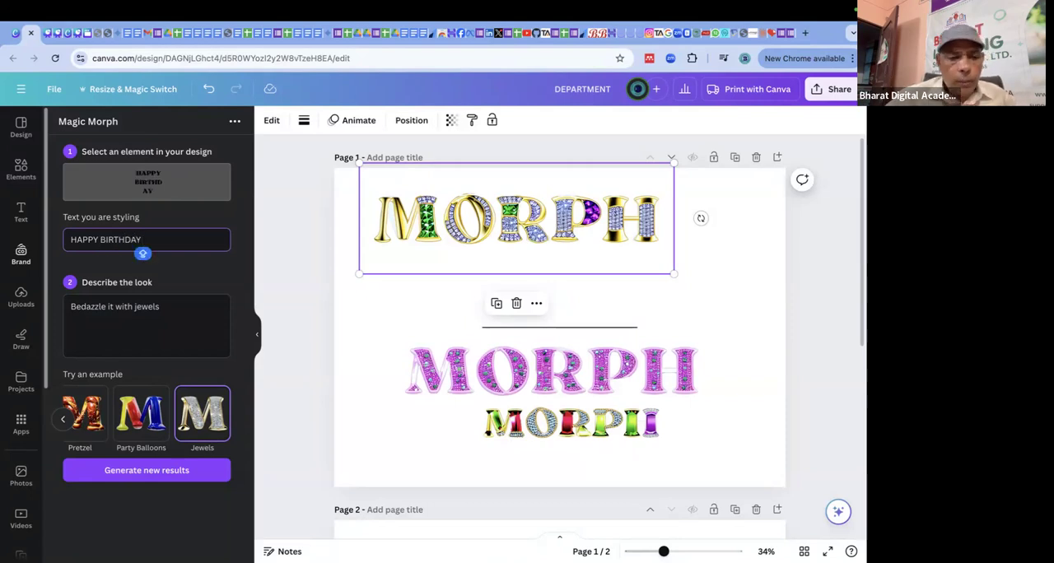
Generate new HAPPY BIRTHDAY results with the Balloons look and clear the MORPH graphics from page 1.
click(70, 424)
click(64, 420)
click(63, 420)
click(97, 425)
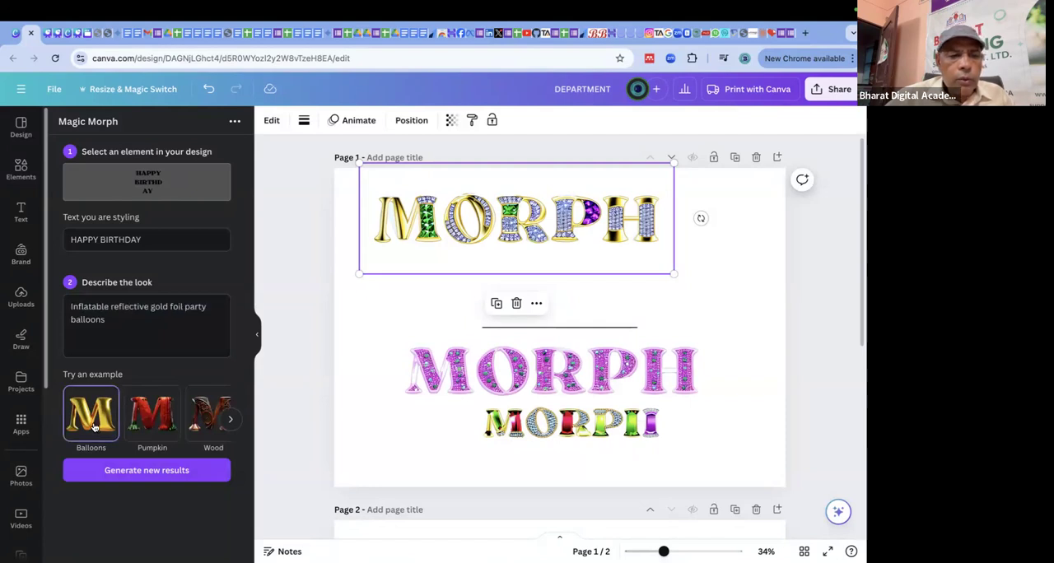
click(171, 470)
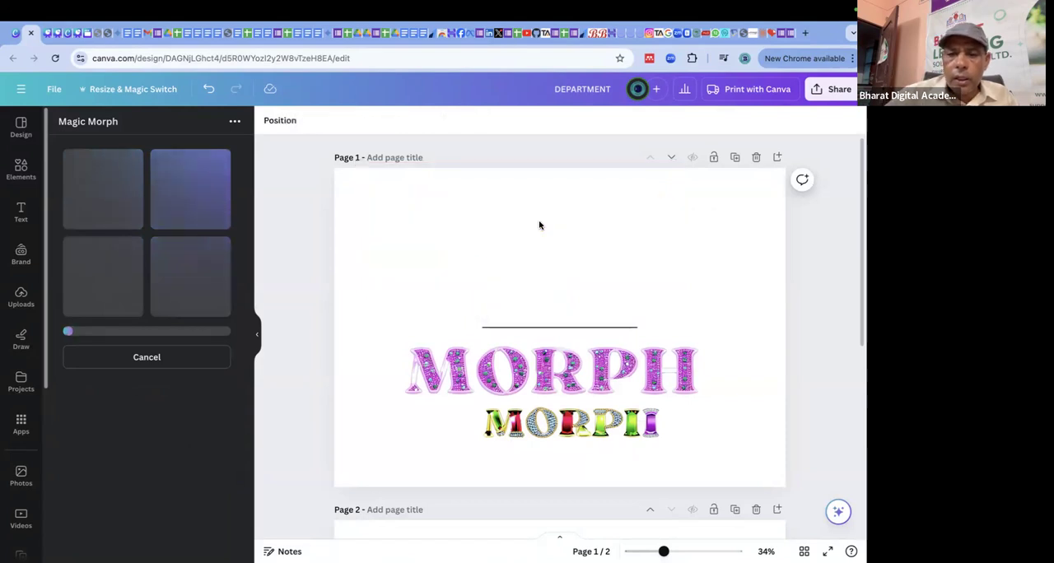
click(623, 426)
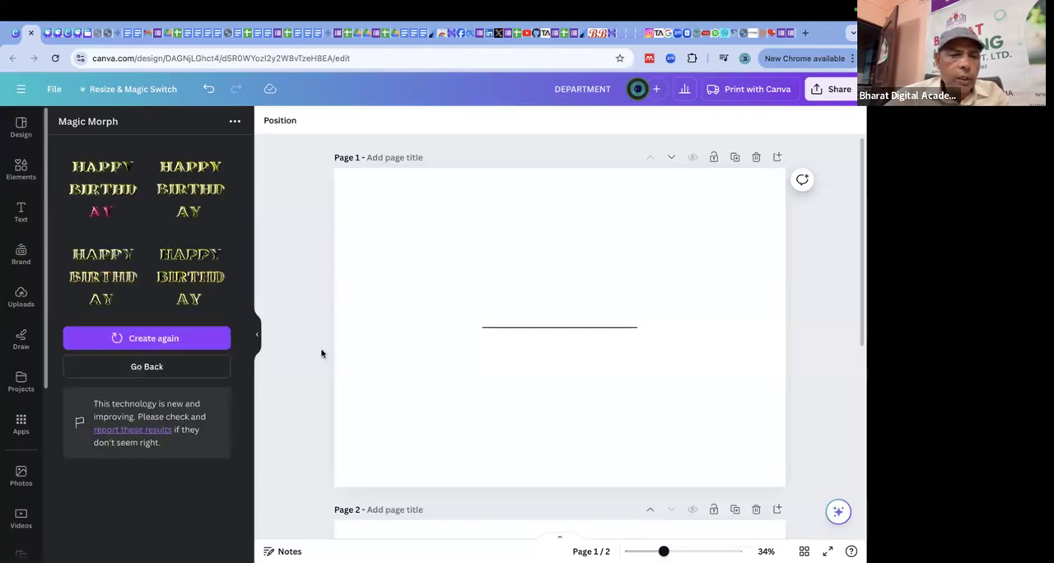
Add the gold-and-pink HAPPY BIRTHDAY result to the upper-left corner of page 1 and delete the horizontal line.
click(106, 183)
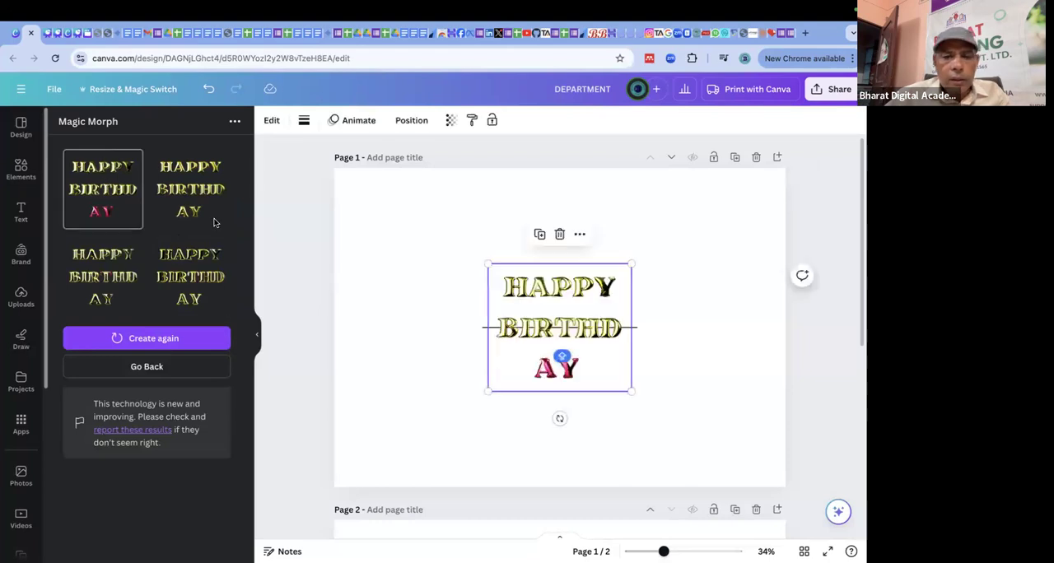
drag(564, 312, 442, 244)
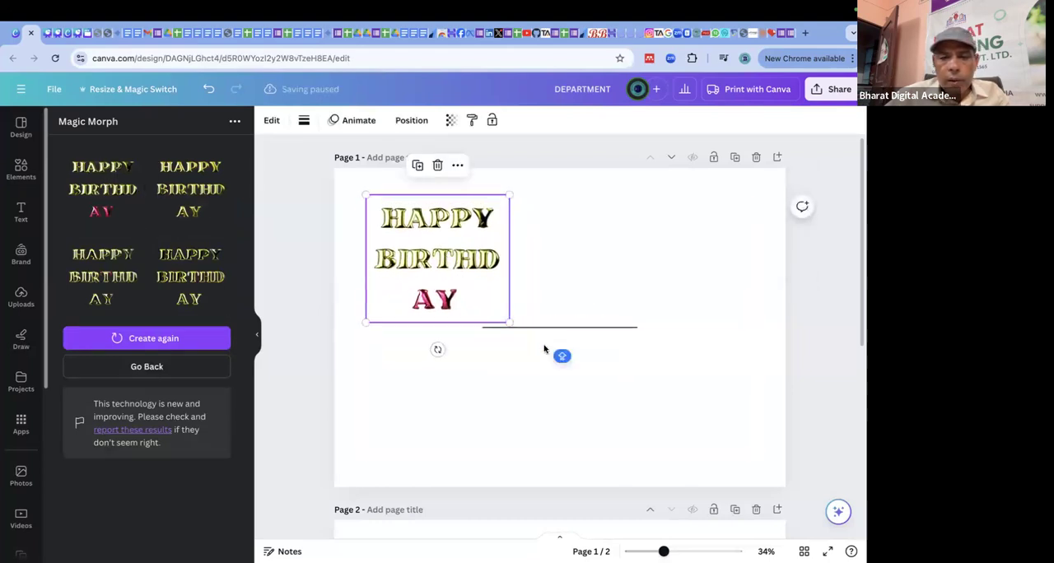
click(544, 328)
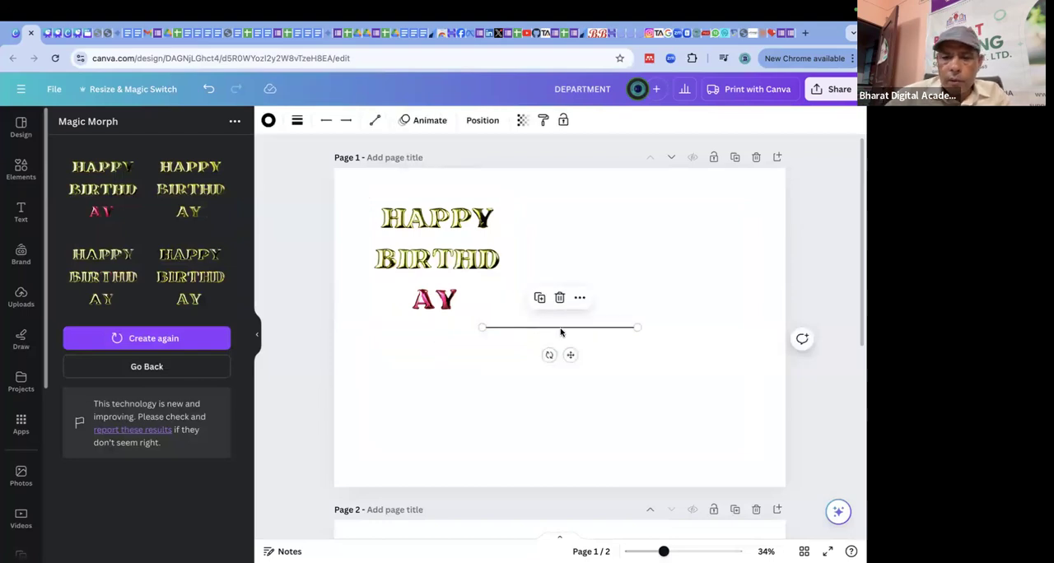
double_click(560, 327)
click(611, 328)
key(Return)
key(Return)
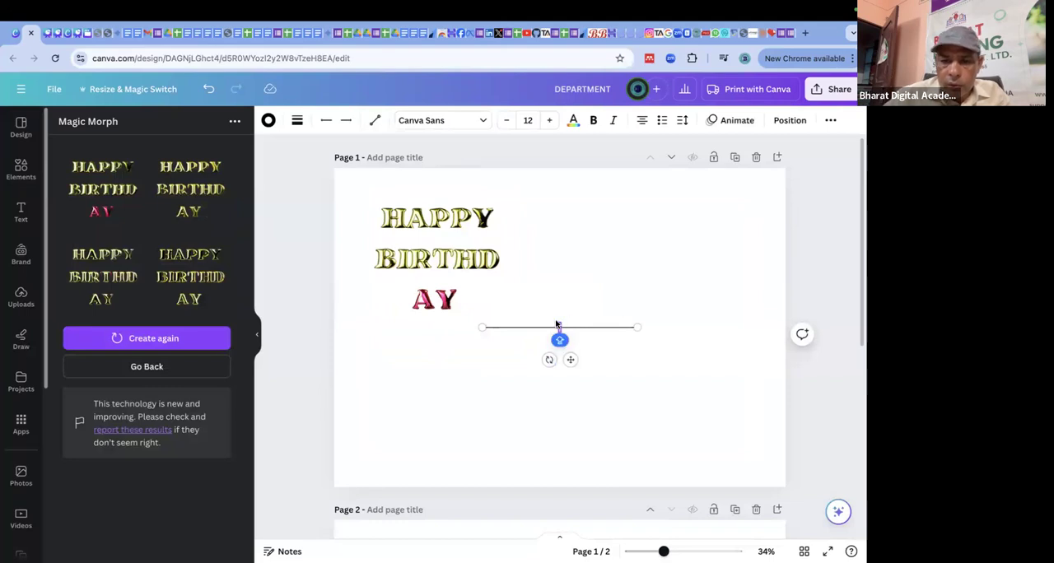
mouse_move(457, 292)
mouse_down()
mouse_move(508, 324)
mouse_move(438, 272)
mouse_up()
drag(565, 286, 611, 360)
key(Delete)
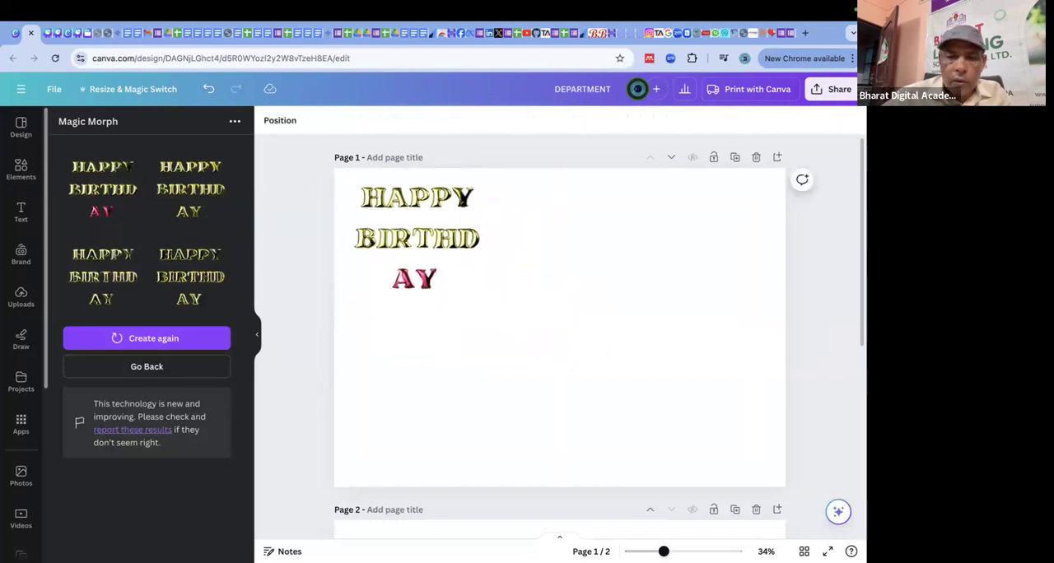
Enlarge the HAPPY BIRTHDAY graphic to fill over half of page 1's width, then deselect it.
click(436, 235)
drag(487, 301, 663, 350)
click(700, 276)
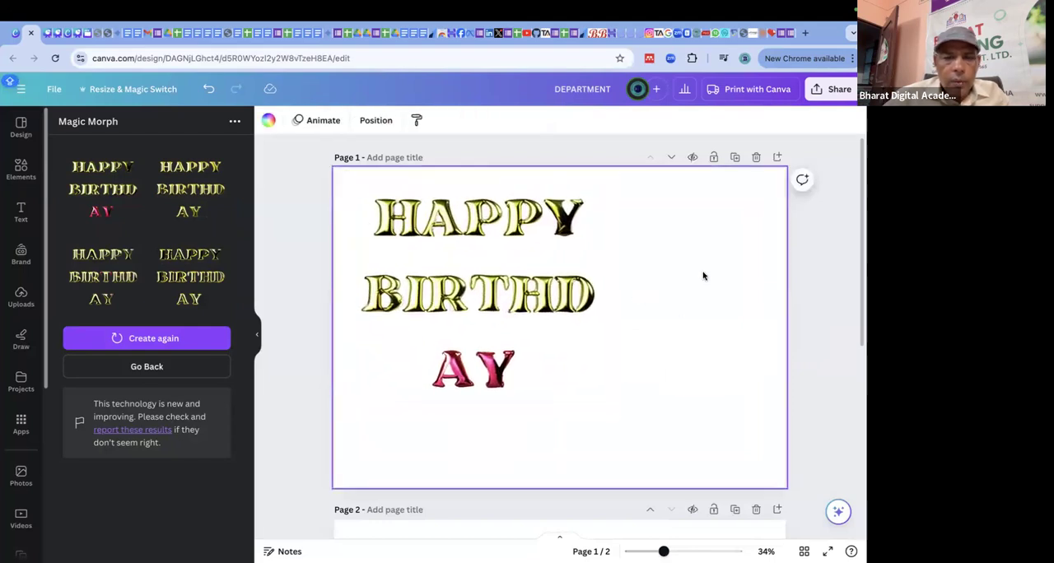
Add the fourth, all-gold HAPPY BIRTHDAY result to page 1 and generate another set of Magic Morph results.
click(201, 272)
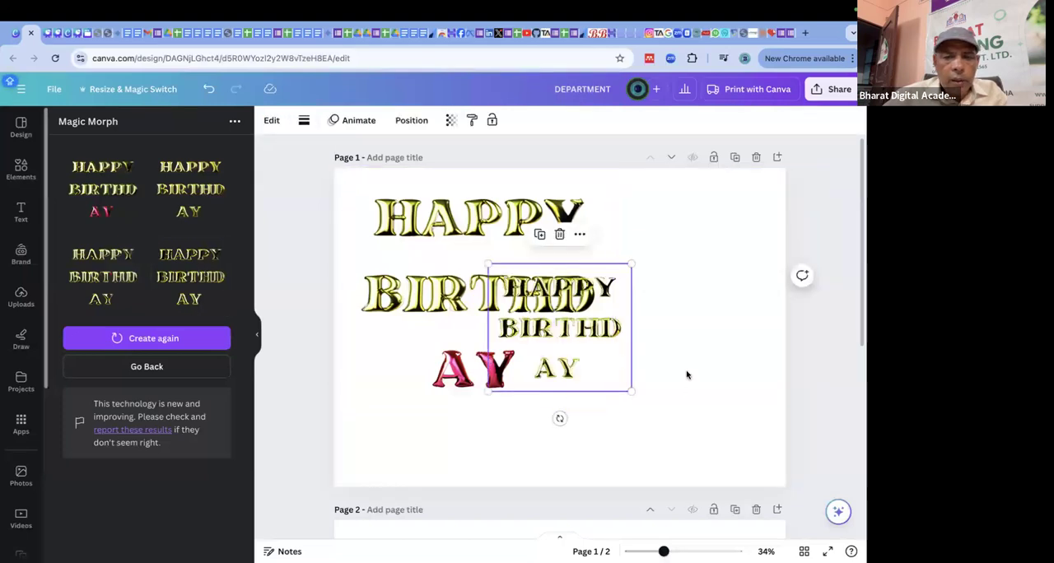
click(144, 339)
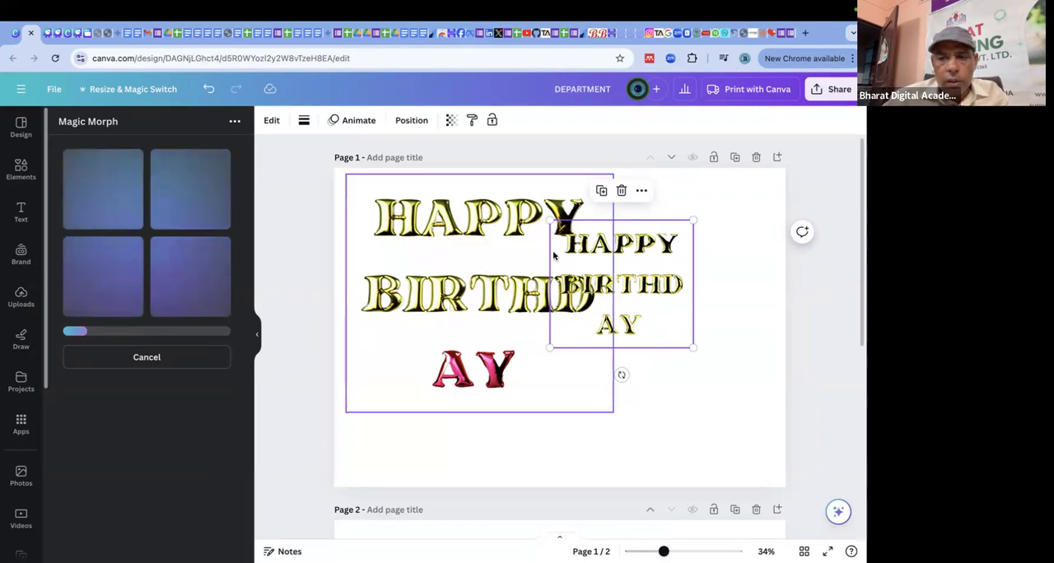
Shrink the all-gold HAPPY BIRTHDAY graphic, move it beside the pink AY letters, and delete it.
drag(723, 216, 683, 235)
drag(624, 288, 601, 368)
click(689, 313)
click(579, 370)
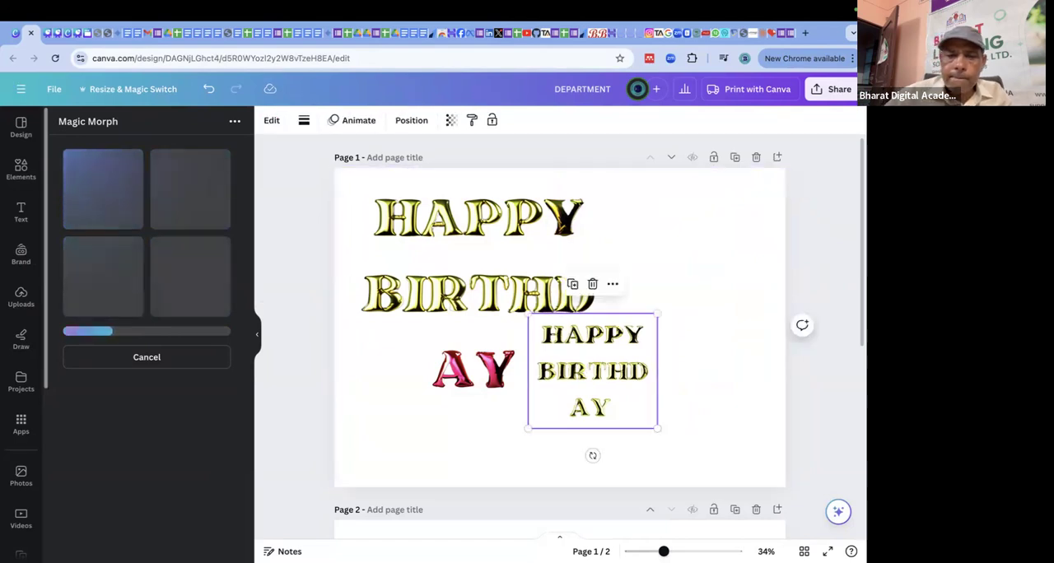
key(Delete)
View the additional options for the remaining HAPPY BIRTHDAY graphic, deselect it, and return to the Magic Morph settings.
click(495, 330)
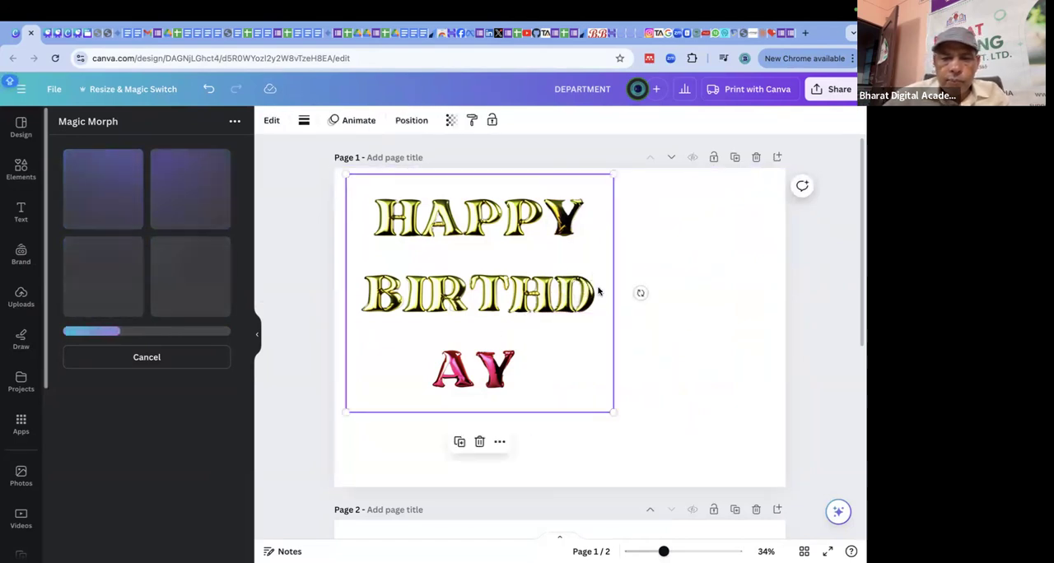
click(500, 443)
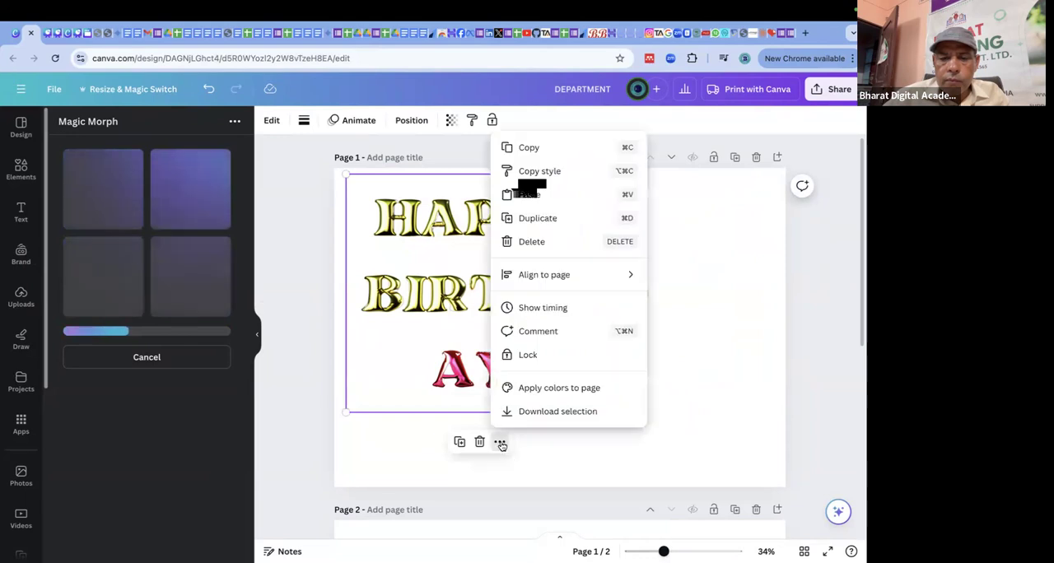
click(715, 249)
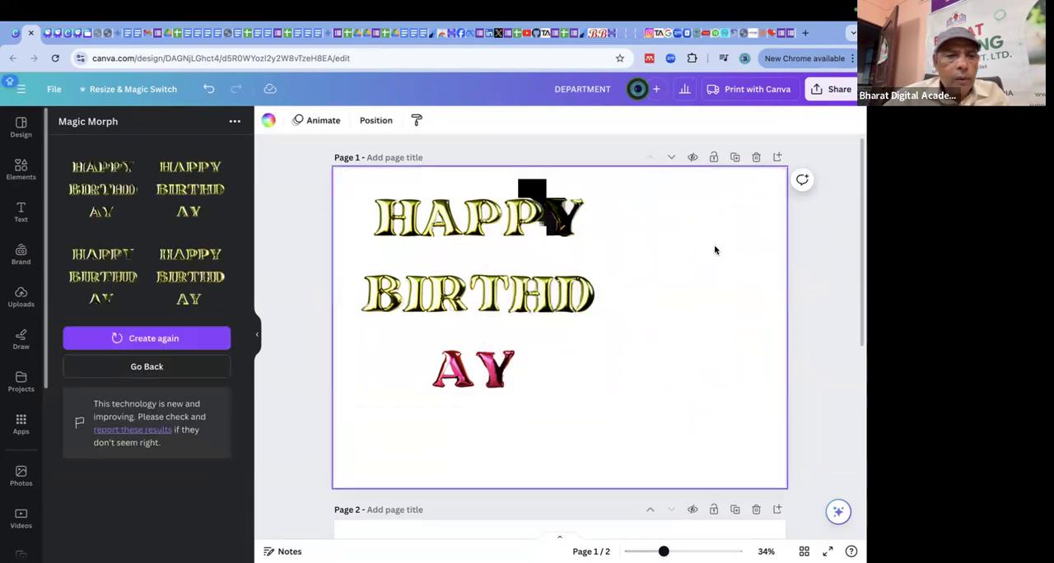
click(163, 369)
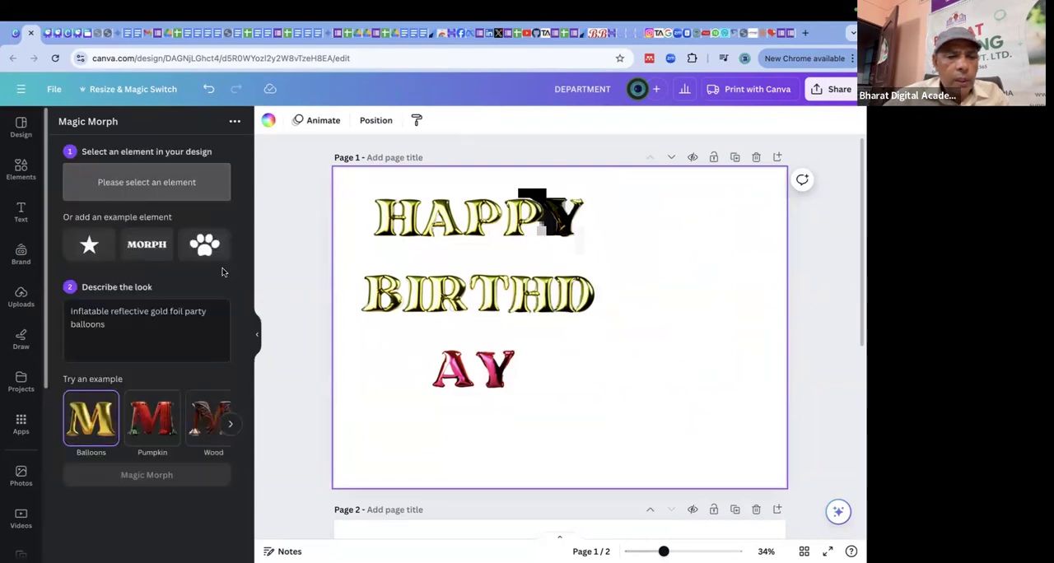
Add the example paw beside HAPPY on page 1 and the example star just below the paw.
click(206, 245)
drag(583, 323, 680, 261)
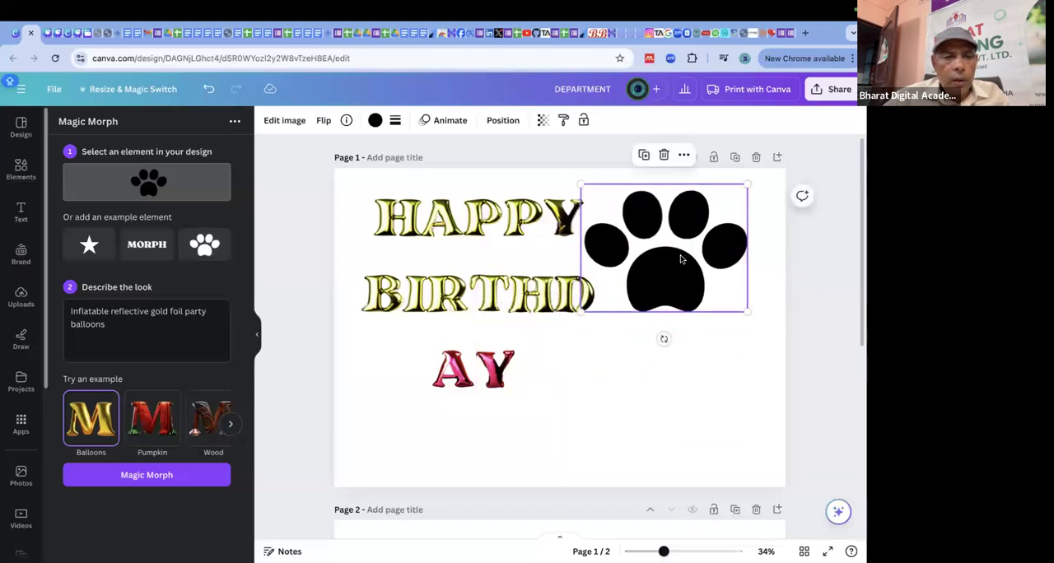
click(89, 245)
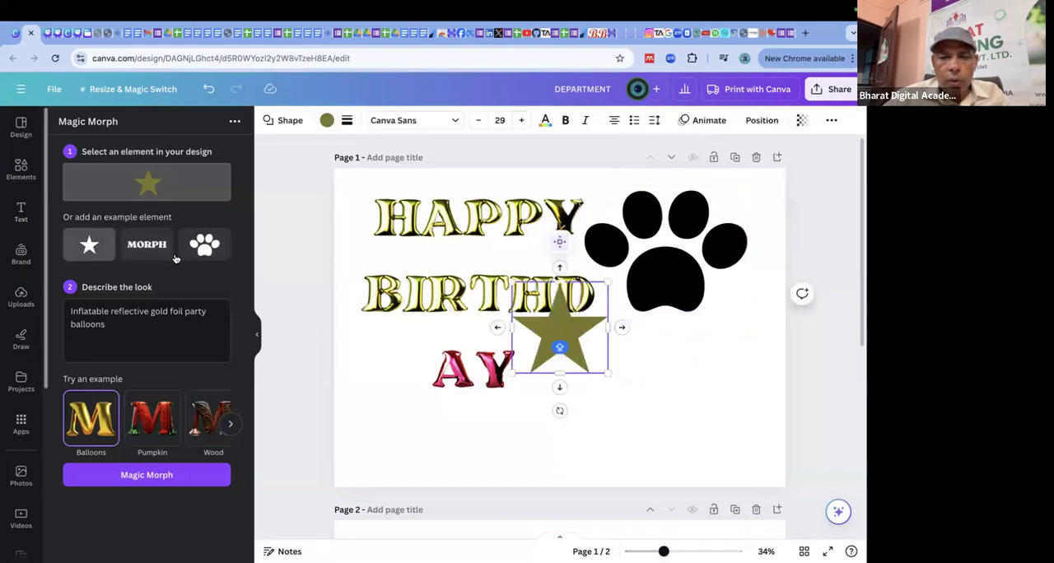
click(678, 353)
drag(678, 354, 643, 365)
Choose the Flowers example style and generate Magic Morph results for the star.
click(144, 329)
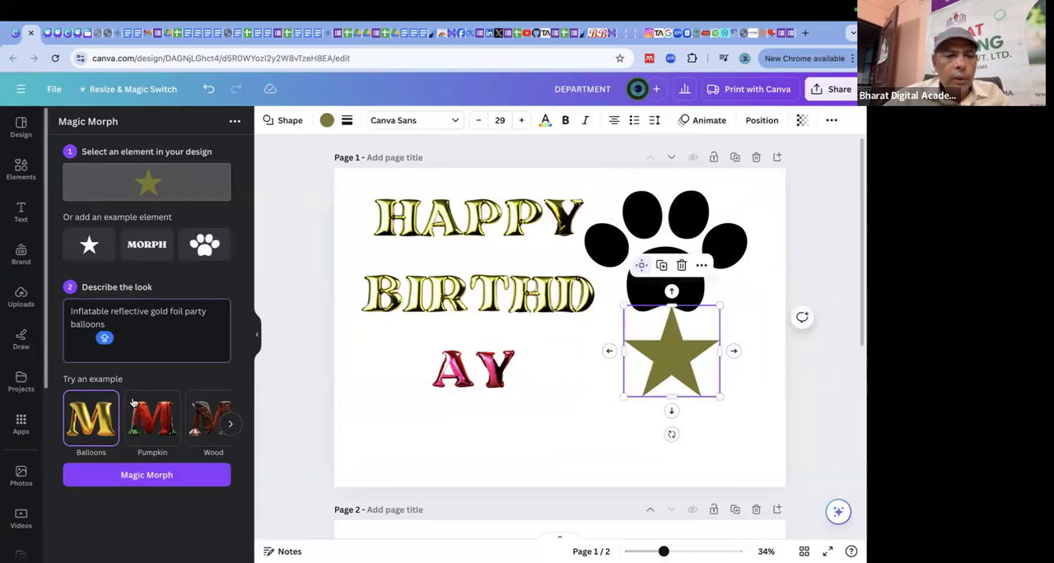
click(231, 424)
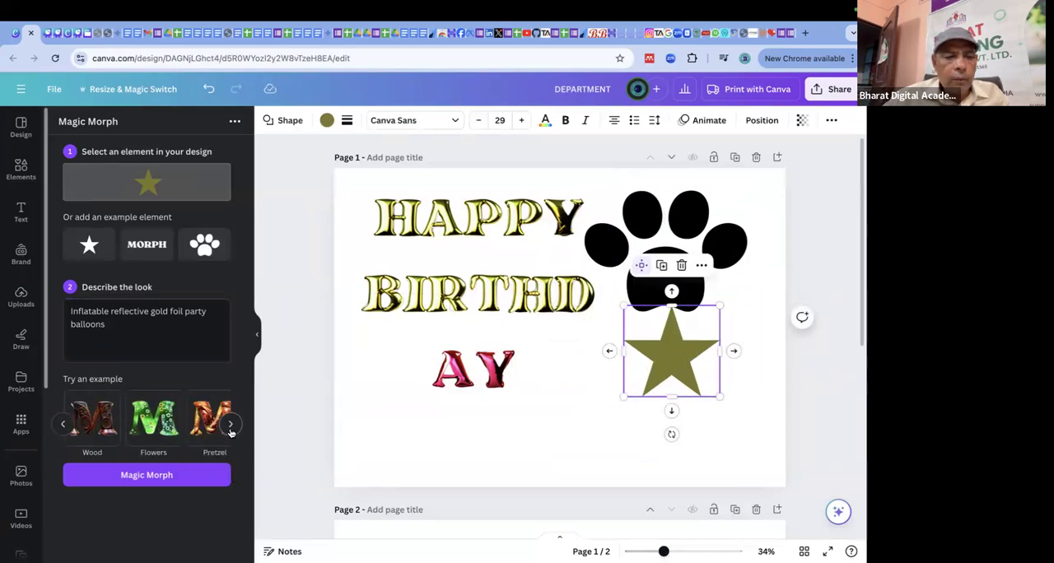
click(138, 434)
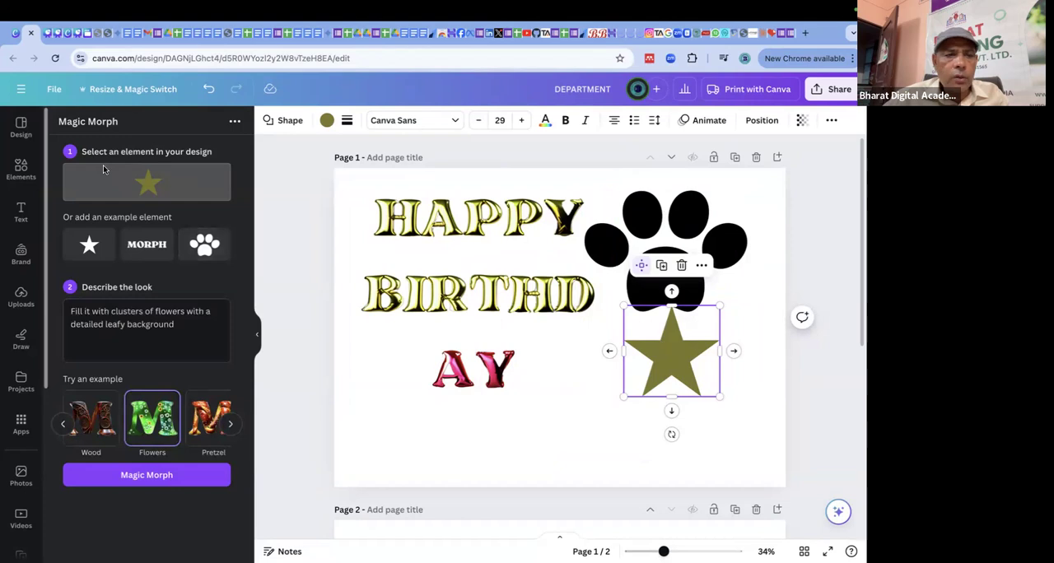
click(149, 475)
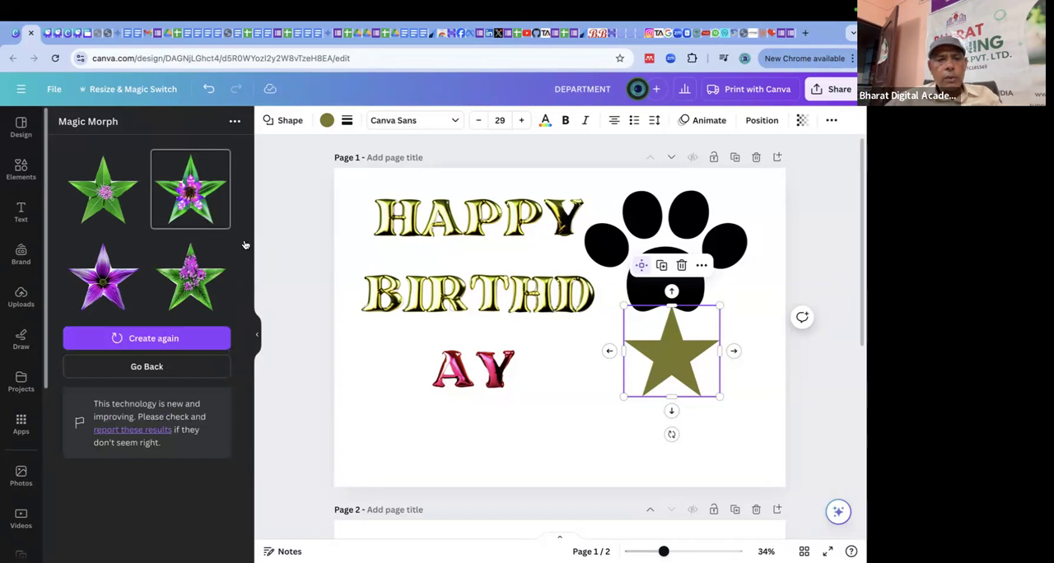
Delete the HAPPY BIRTHDAY lettering, the paw and the star from page 1 together.
click(187, 191)
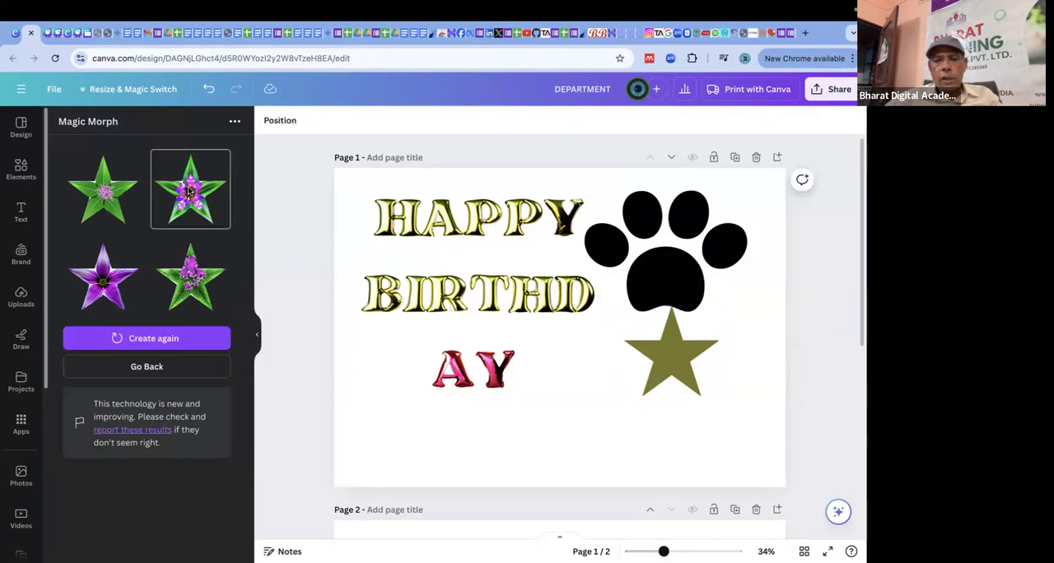
click(729, 313)
drag(340, 192, 751, 401)
key(Delete)
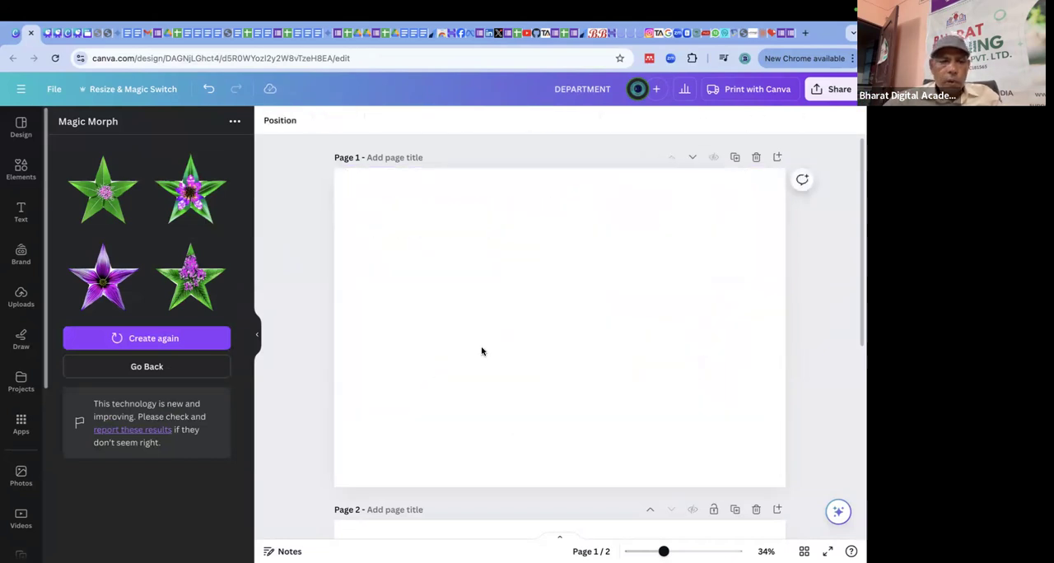
Add the green leafy star with the pink-purple flower centre to page 1 and enlarge it over more than half the page width.
click(196, 201)
drag(572, 339, 419, 242)
drag(484, 302, 636, 447)
drag(571, 341, 560, 321)
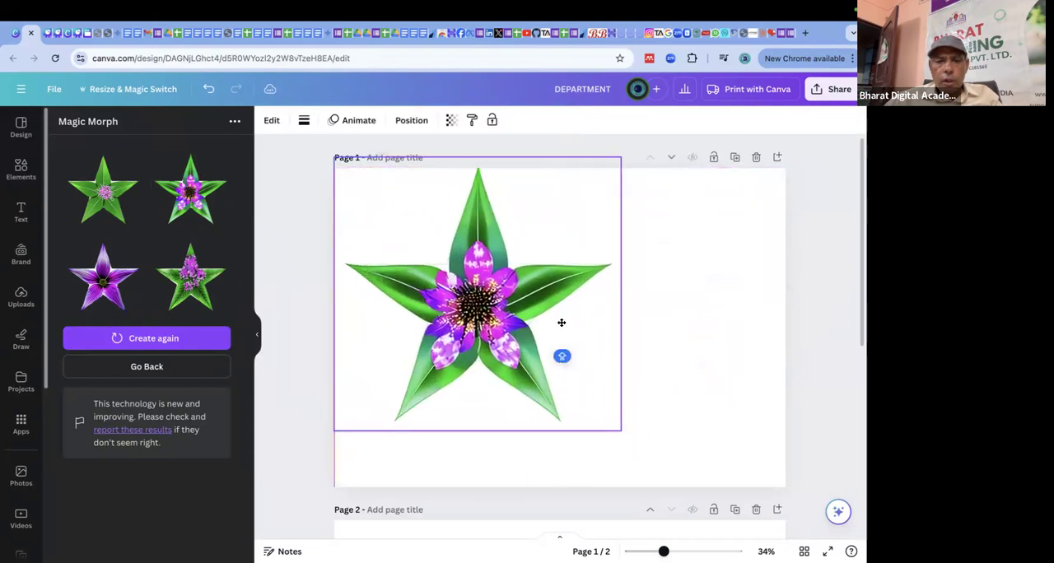
Add the all-purple flower star to page 1, enlarge it, place it overlapping the green star, and deselect it.
click(114, 283)
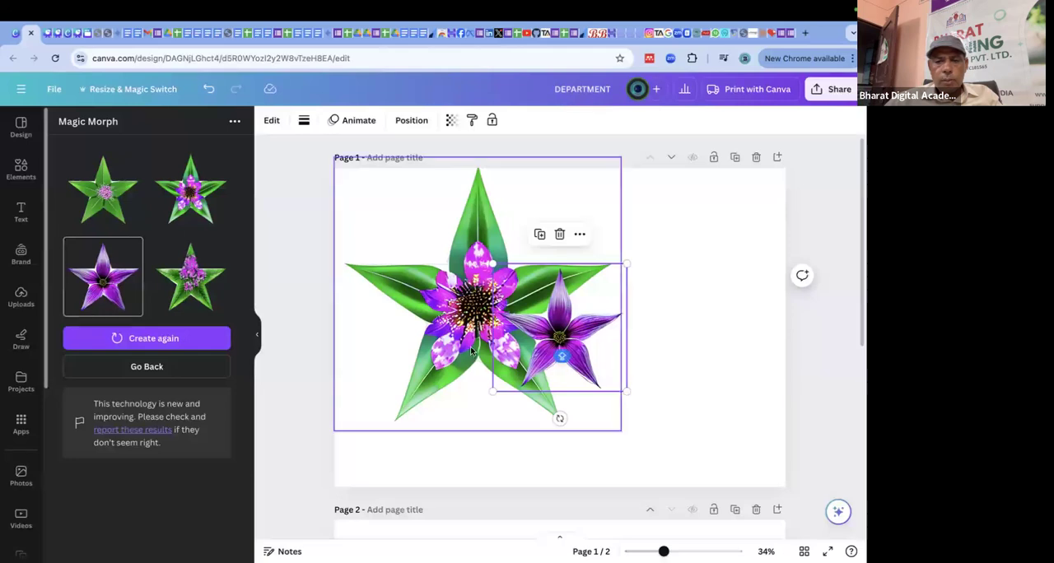
drag(589, 341, 606, 236)
drag(643, 285, 824, 476)
drag(686, 358, 616, 400)
click(821, 268)
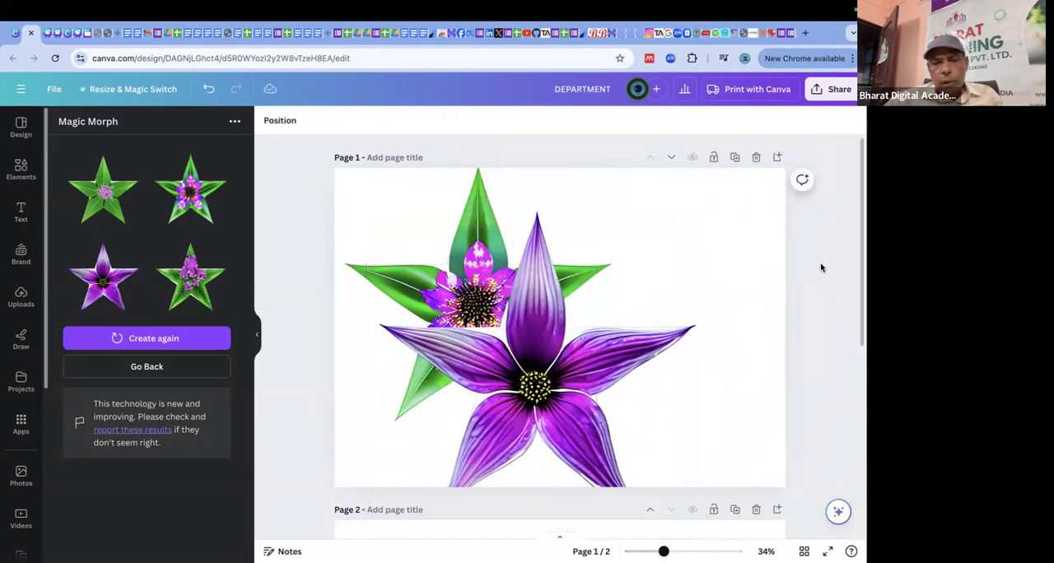
Switch to the Three week Certificate Course Canva with AI presentation and view the Text and Writing slide on page 31.
click(48, 36)
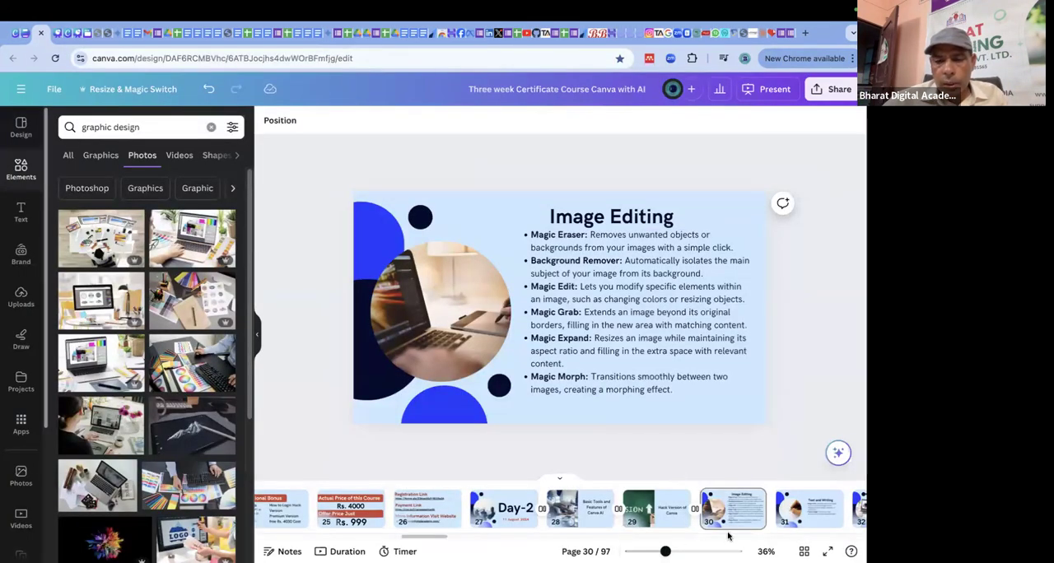
click(813, 521)
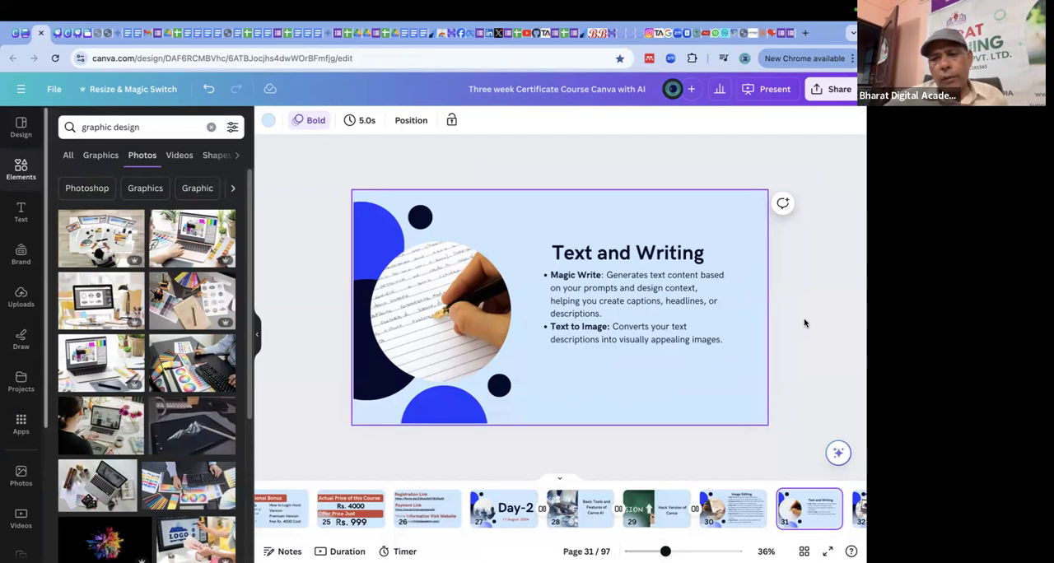
click(805, 323)
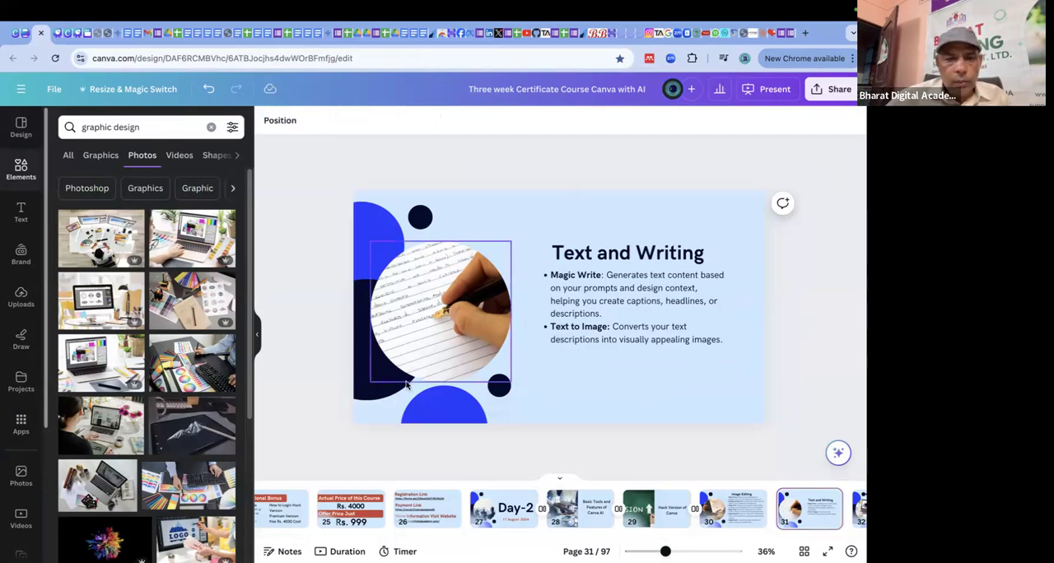
Return to the DEPARTMENT design and delete both flower stars from page 1.
click(24, 35)
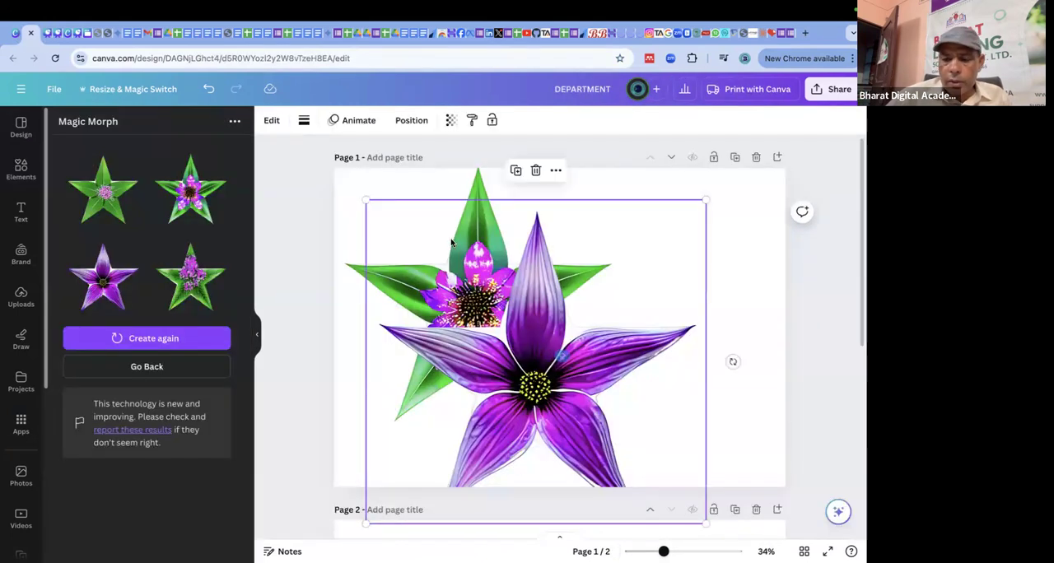
click(546, 244)
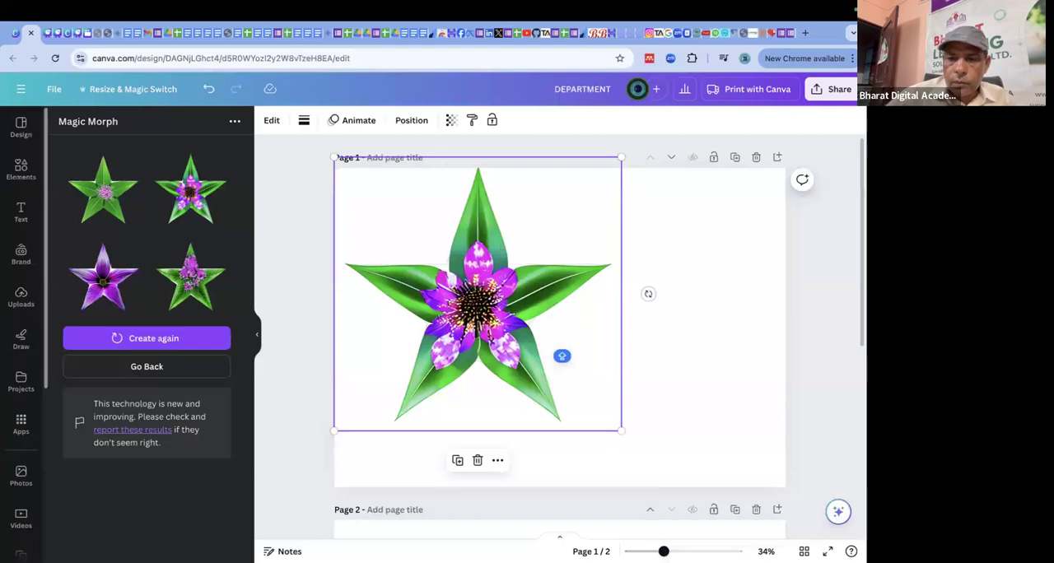
key(Delete)
click(520, 240)
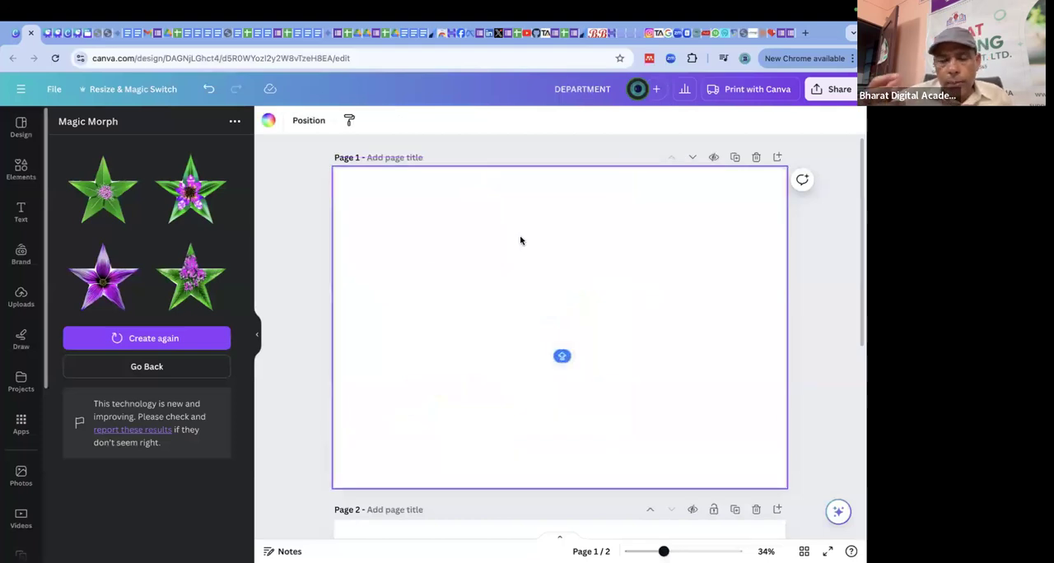
click(830, 344)
click(566, 212)
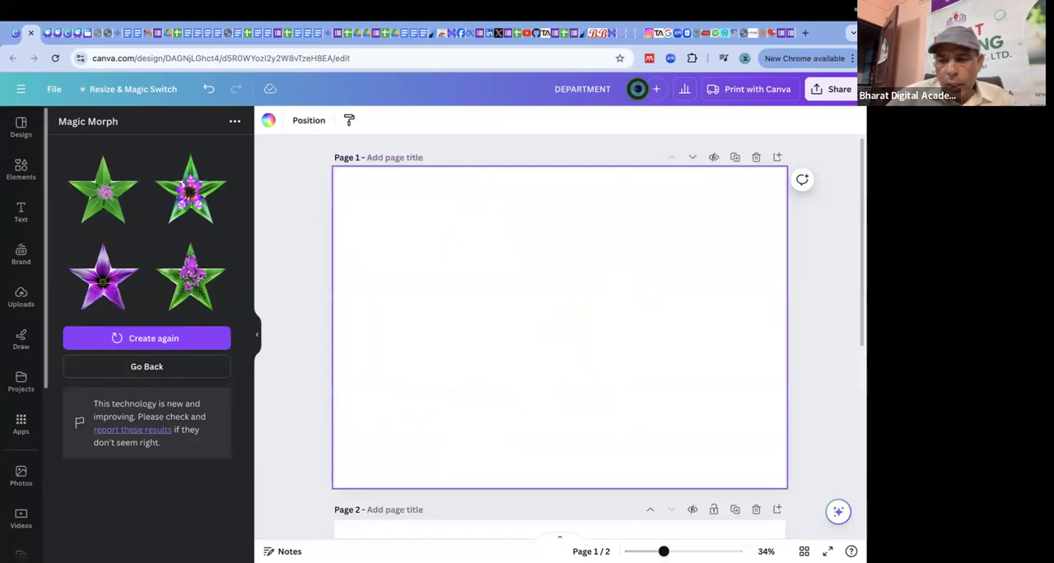
click(837, 514)
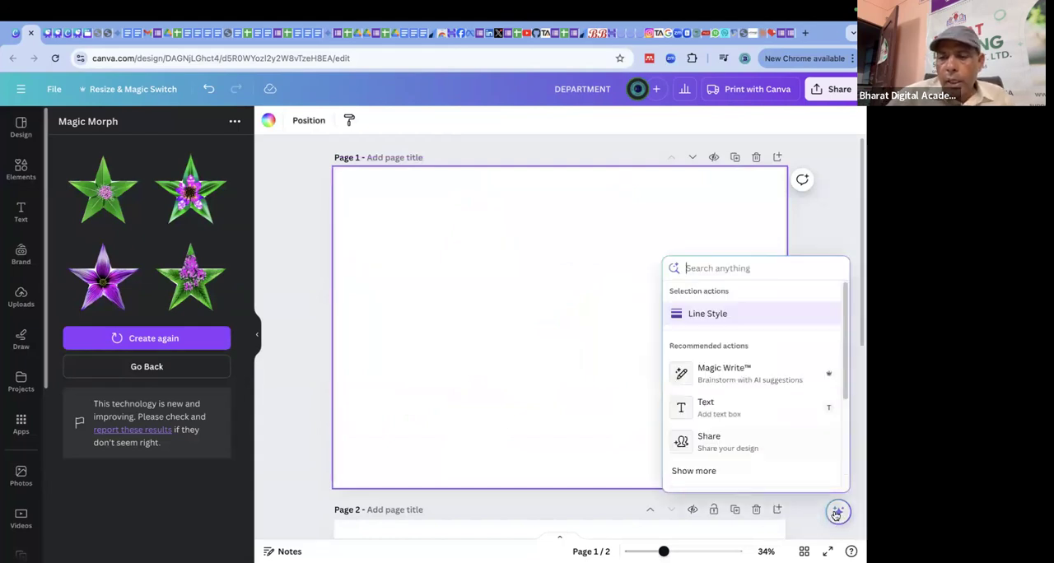
click(727, 377)
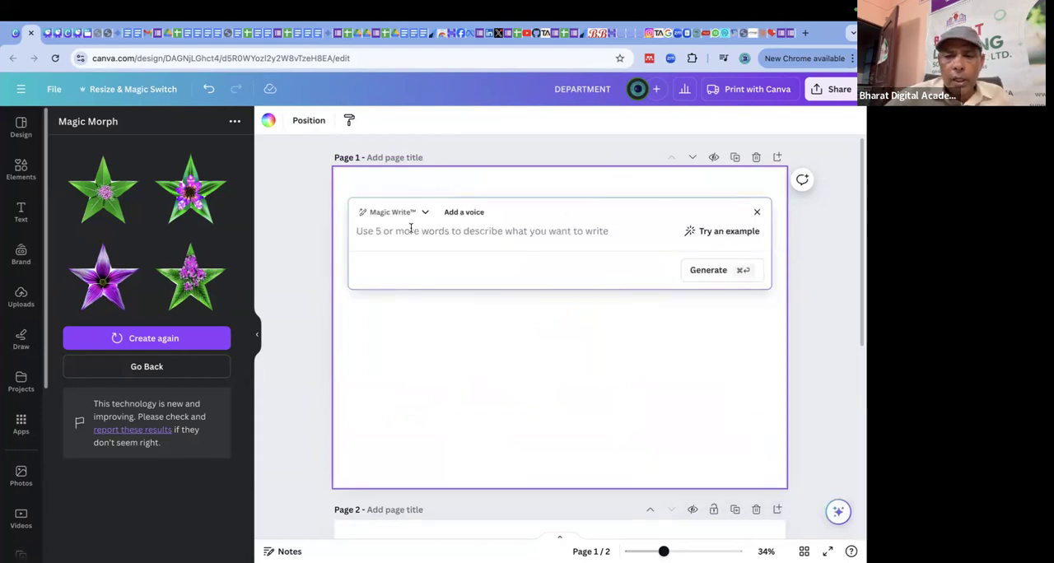
text(wroit)
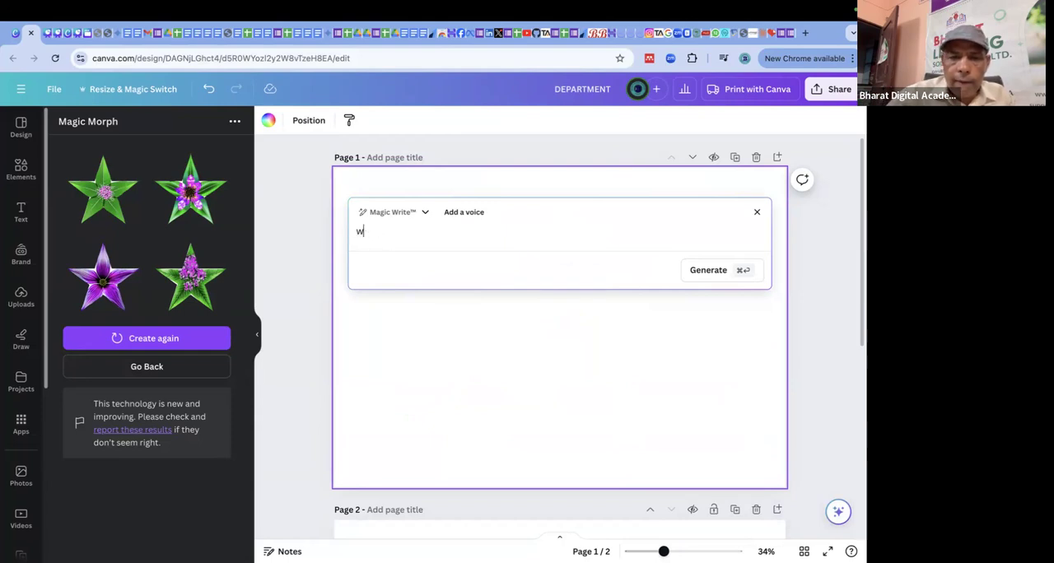
key(BackSpace)
key(BackSpace)
text(rite)
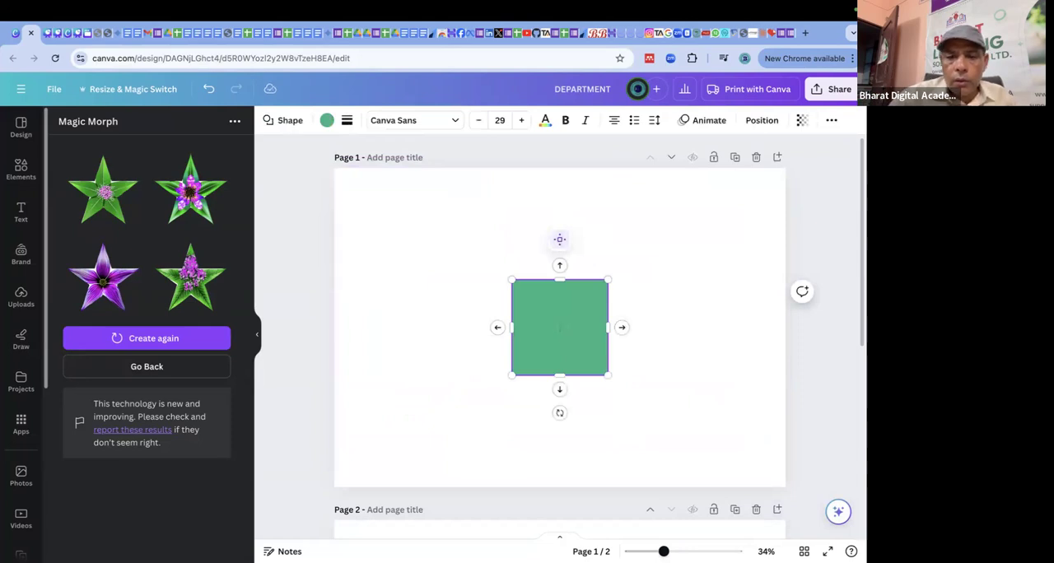
click(697, 280)
click(576, 305)
key(Delete)
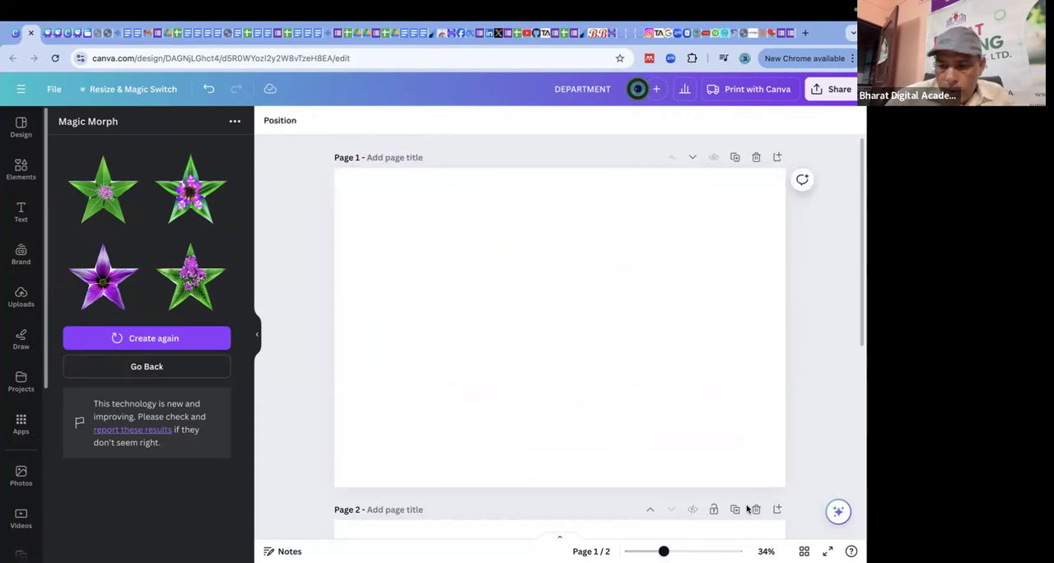
Generate Magic Write text on page 1 from the prompt "A I and education".
click(839, 511)
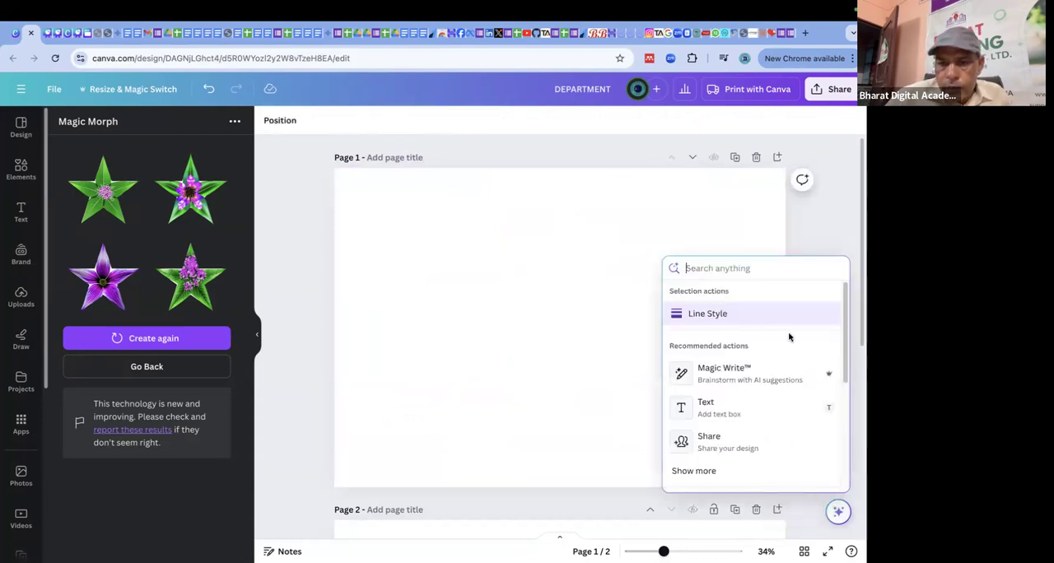
click(730, 369)
text(write)
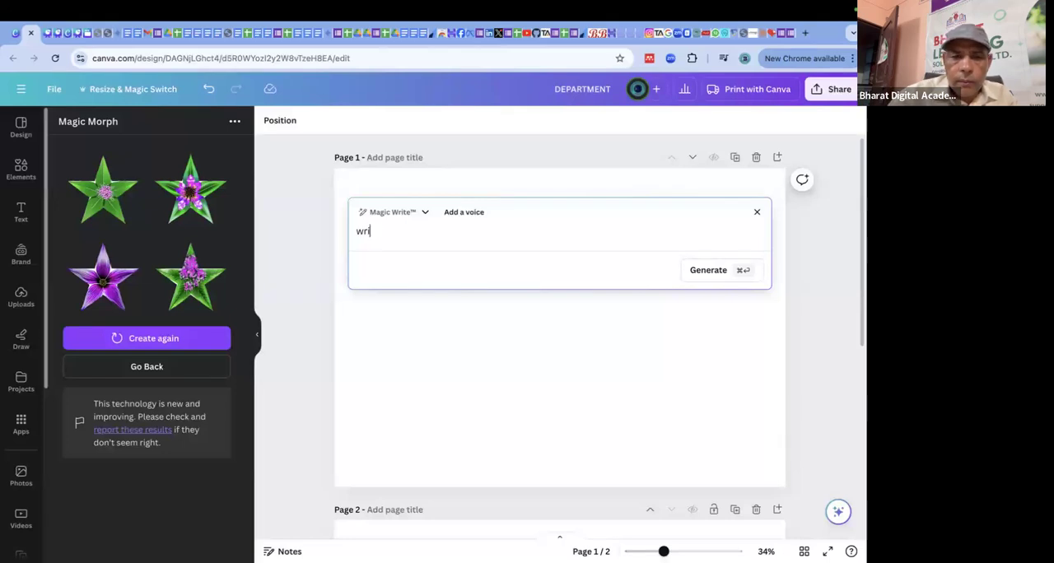
key(BackSpace)
key(BackSpace)
key(BackSpace)
text(A)
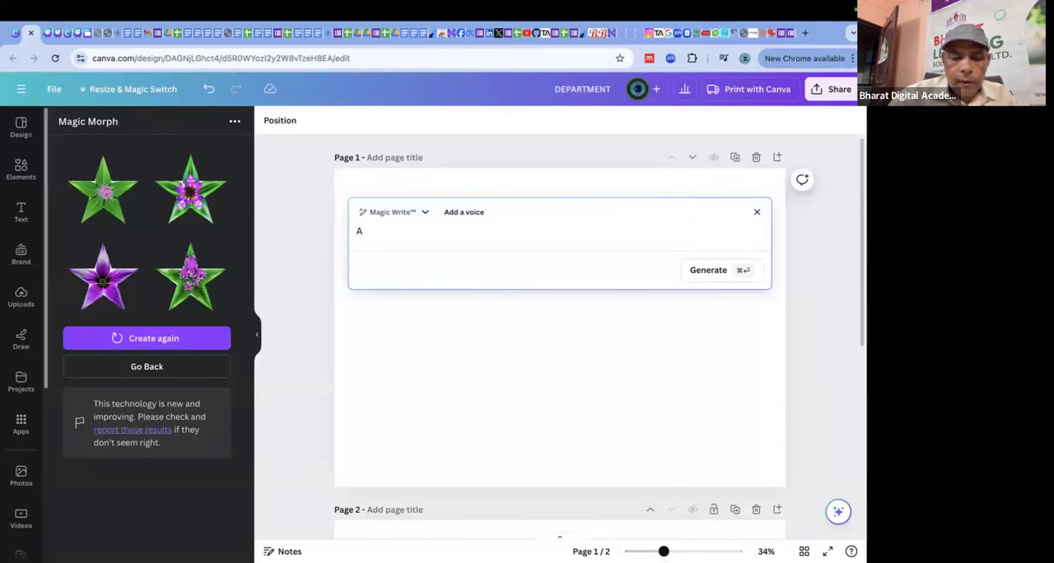
text( I and ed)
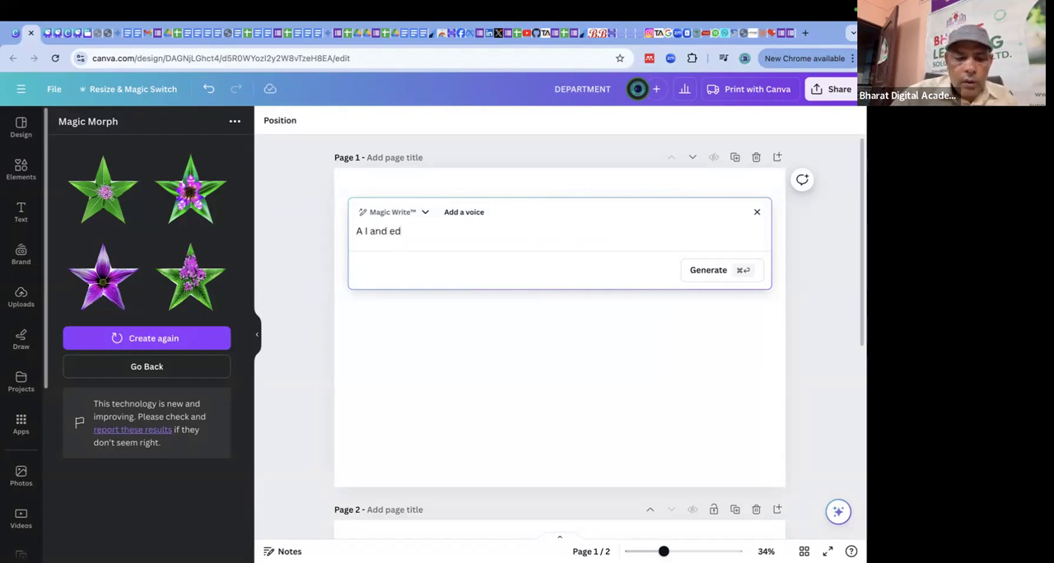
text(ucation)
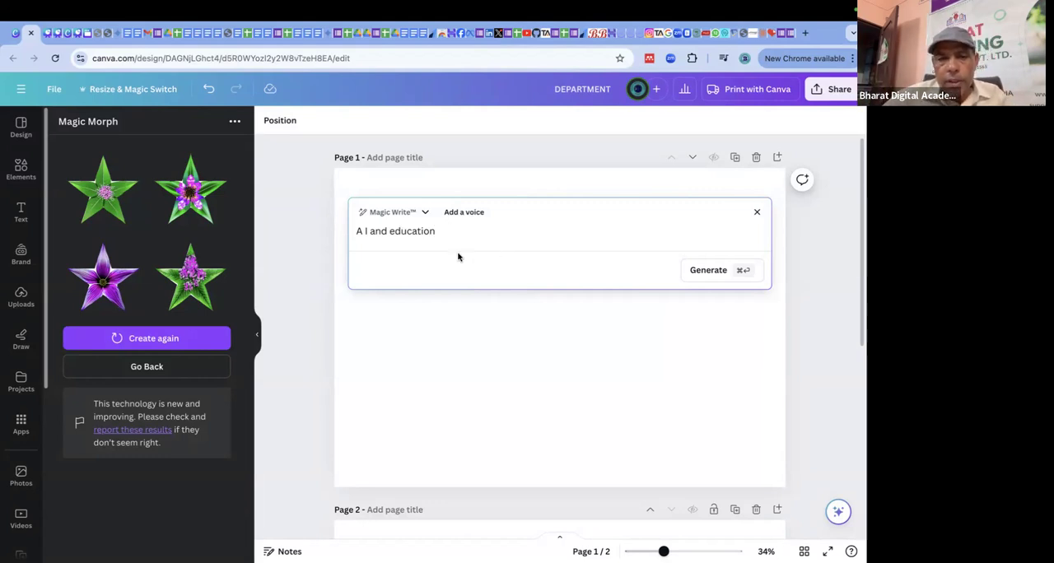
click(706, 272)
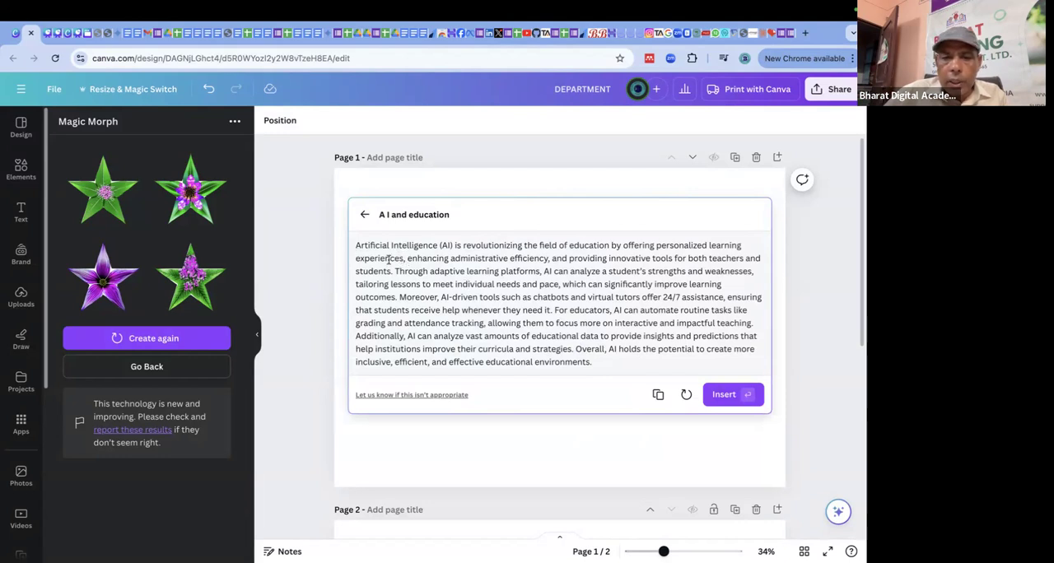
Regenerate the Magic Write passage about AI and education and insert the new version on page 1.
drag(595, 364, 348, 245)
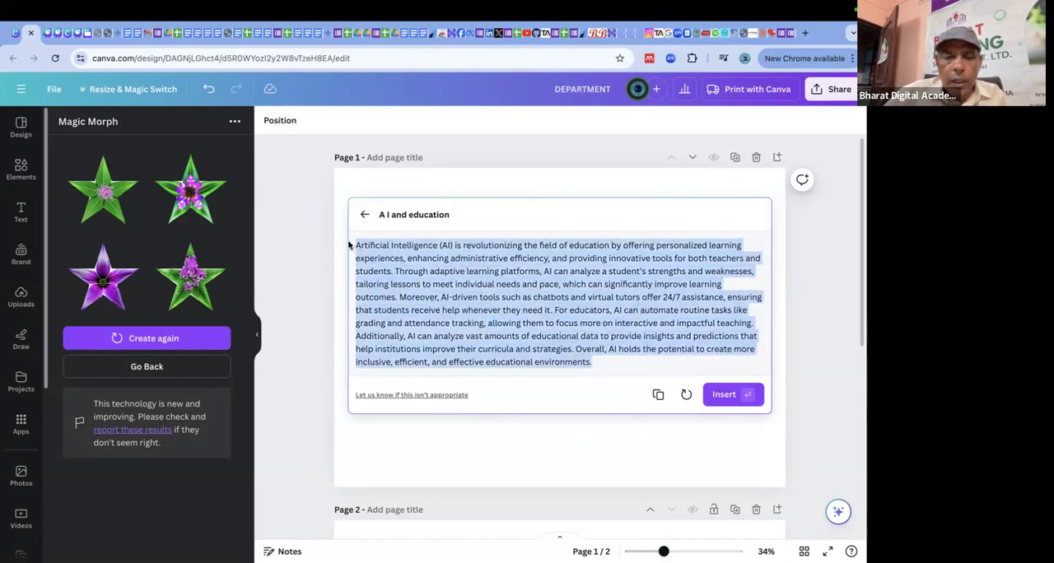
click(685, 396)
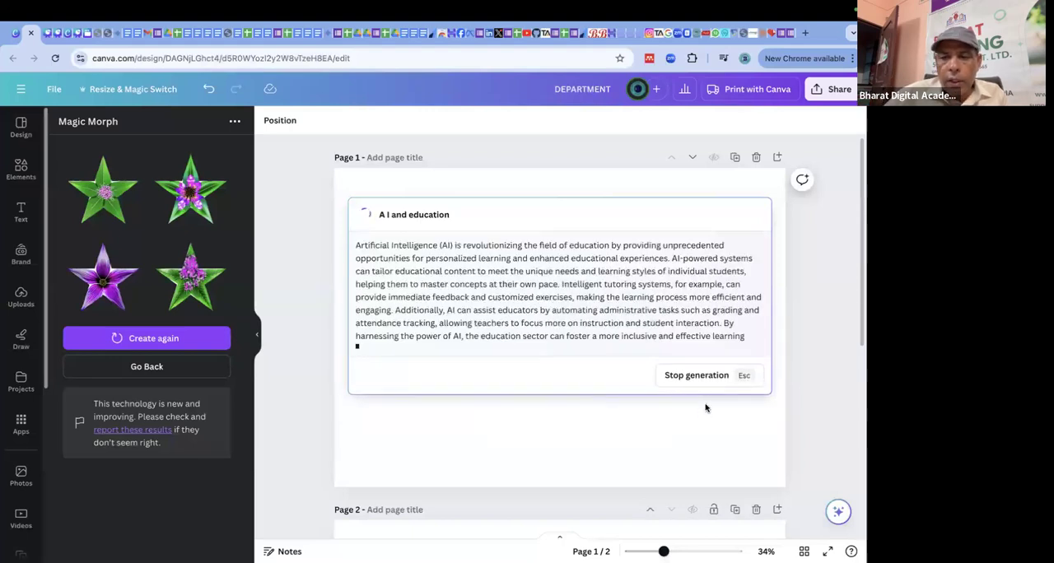
click(727, 385)
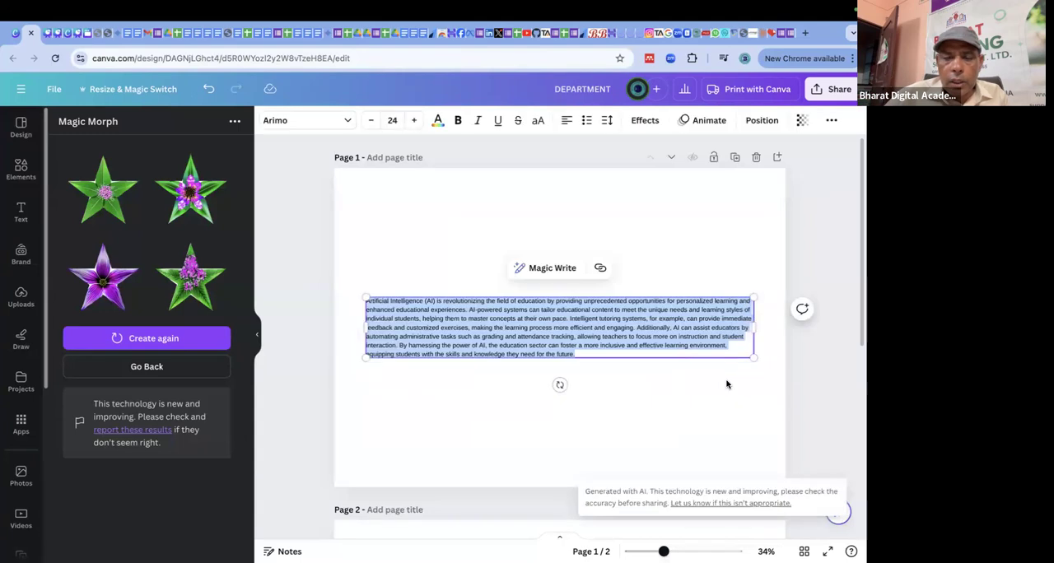
Narrow the inserted text box, move it up, and enlarge it to font size 49.6 so it fills most of page 1.
drag(754, 328, 557, 336)
click(695, 312)
drag(489, 355, 485, 261)
drag(545, 328, 754, 459)
click(838, 257)
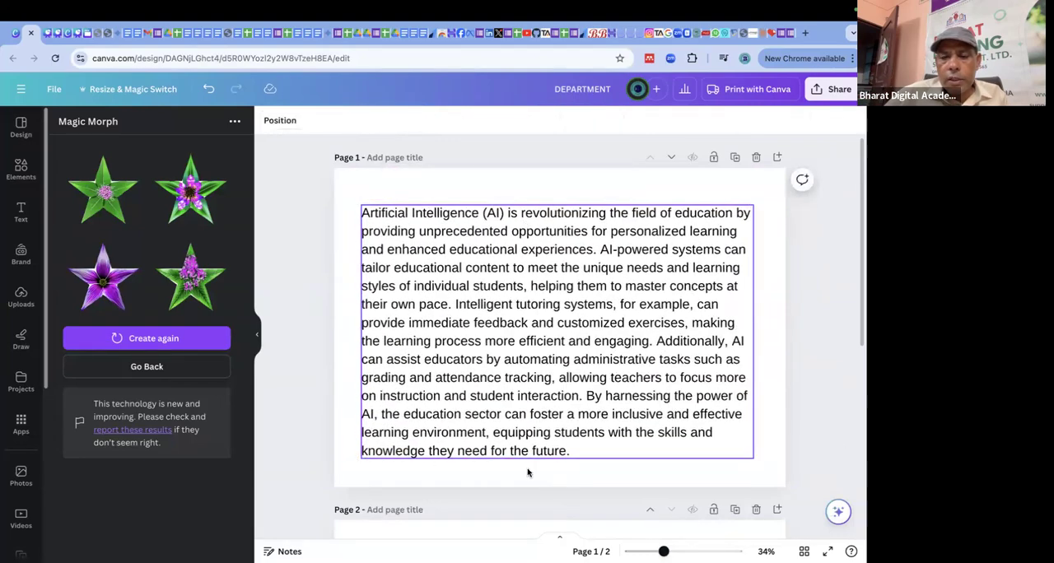
Shorten the AI and education passage on page 1 with Magic Write.
click(642, 305)
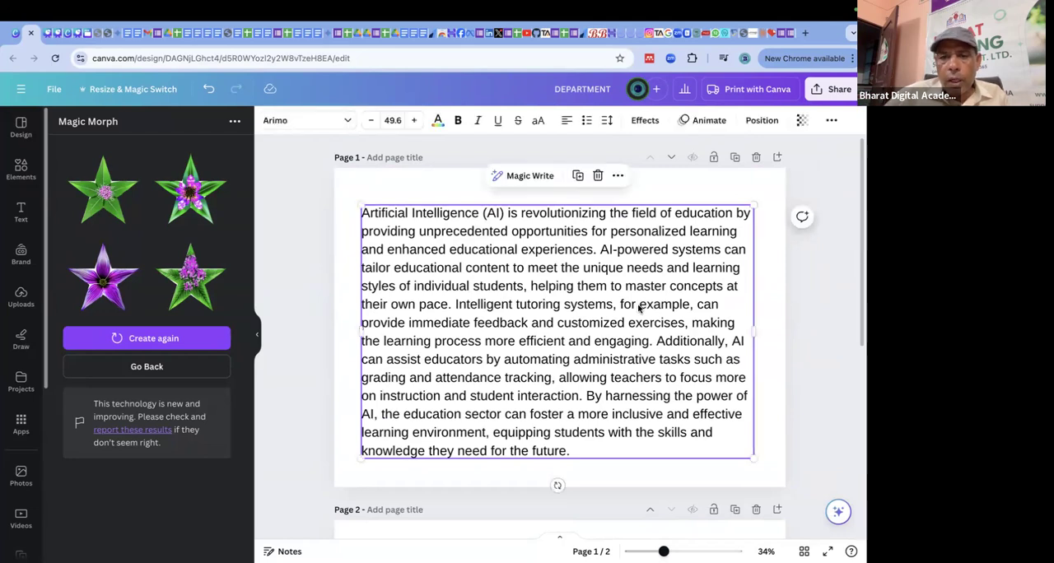
click(548, 177)
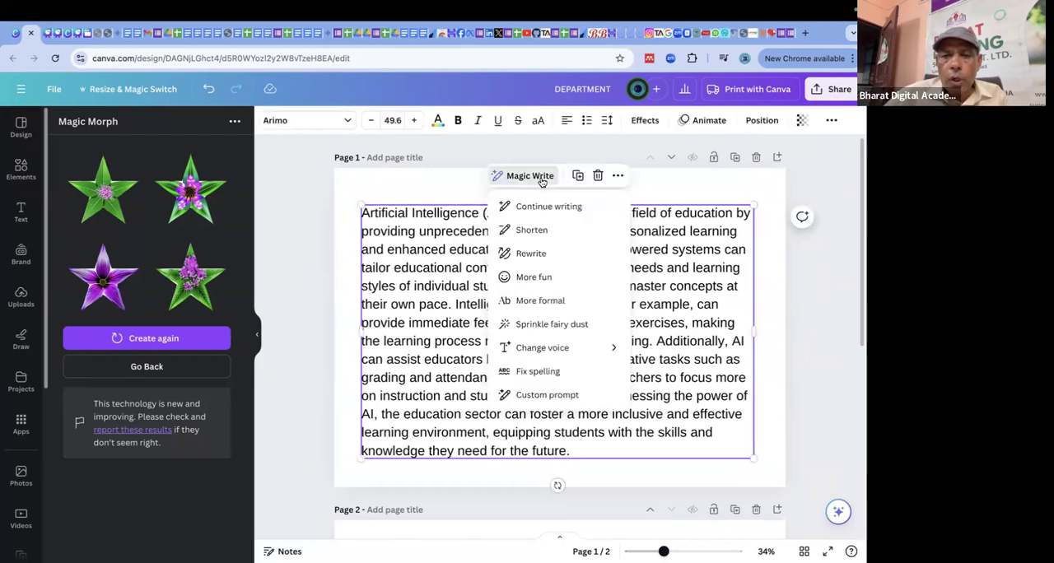
click(540, 234)
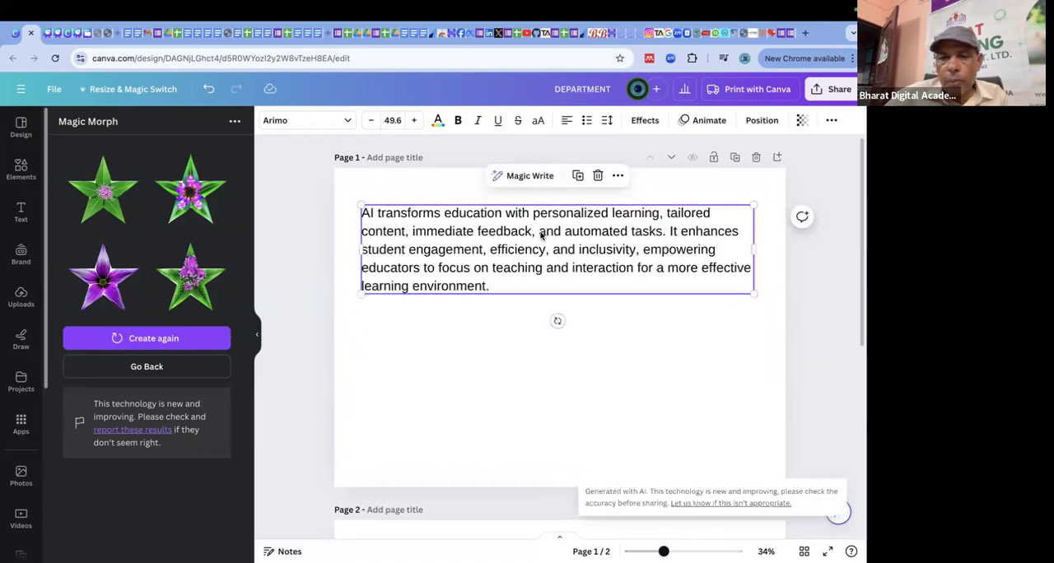
Rewrite the shortened passage with Magic Write, and give it a More fun tone.
click(528, 180)
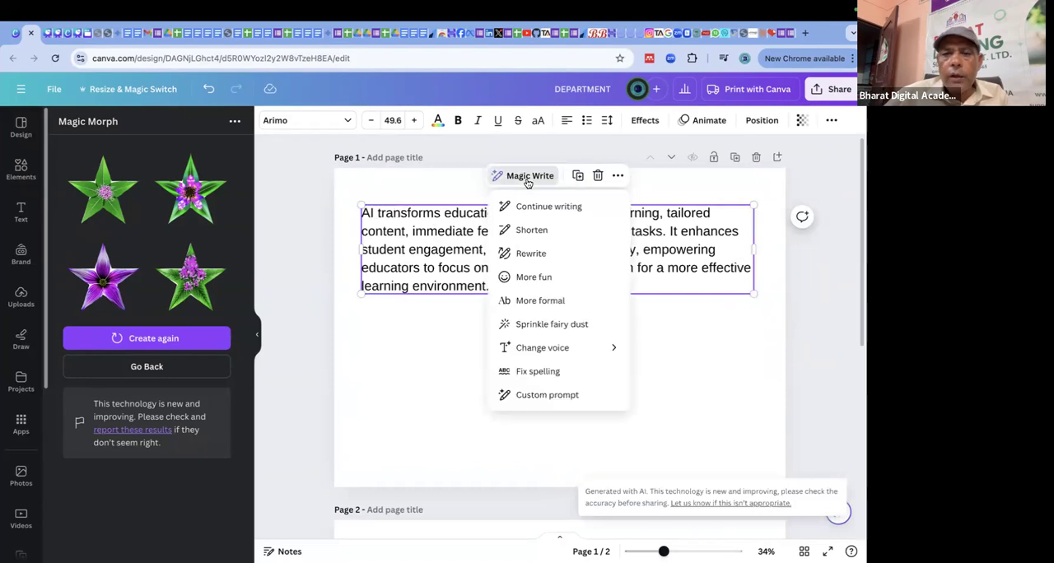
click(537, 253)
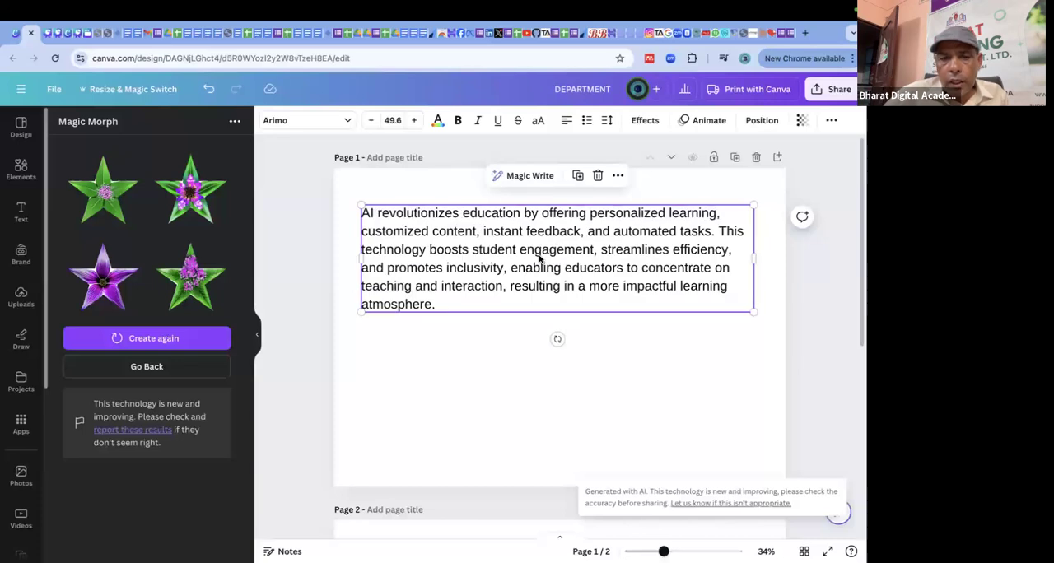
click(544, 178)
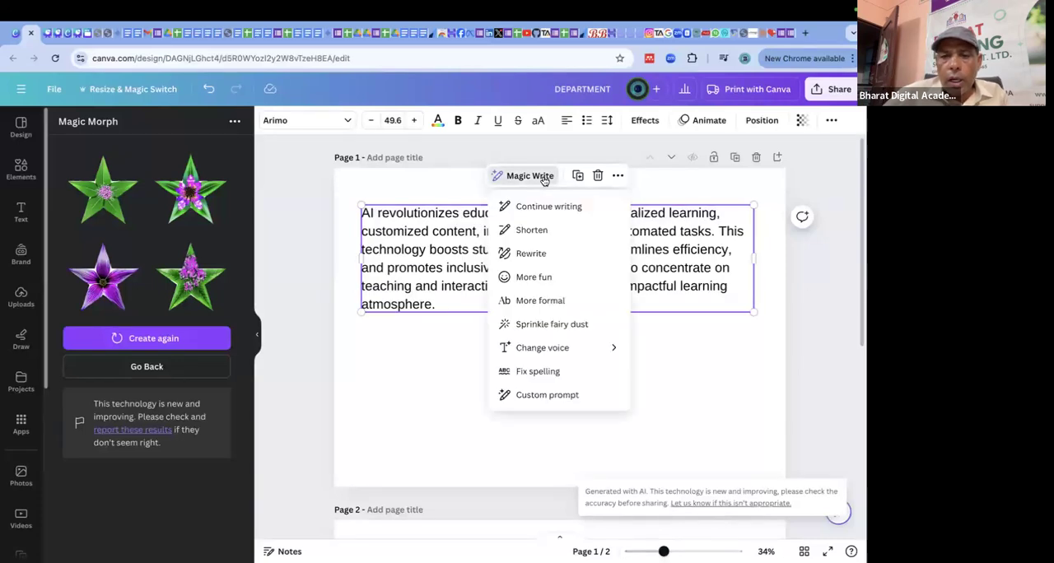
click(533, 279)
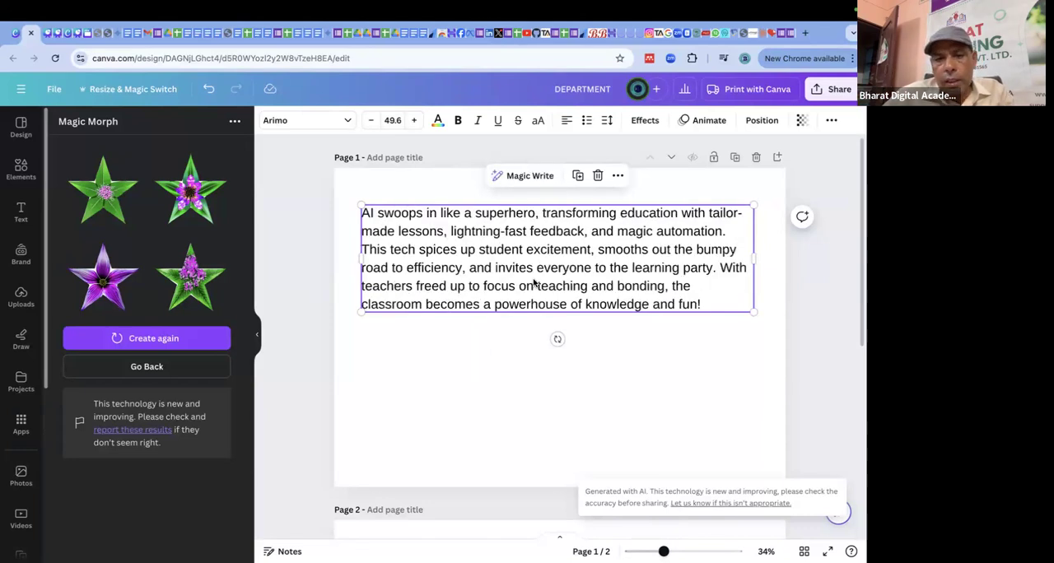
Make the passage More formal with Magic Write, and apply Sprinkle fairy dust to it.
click(536, 178)
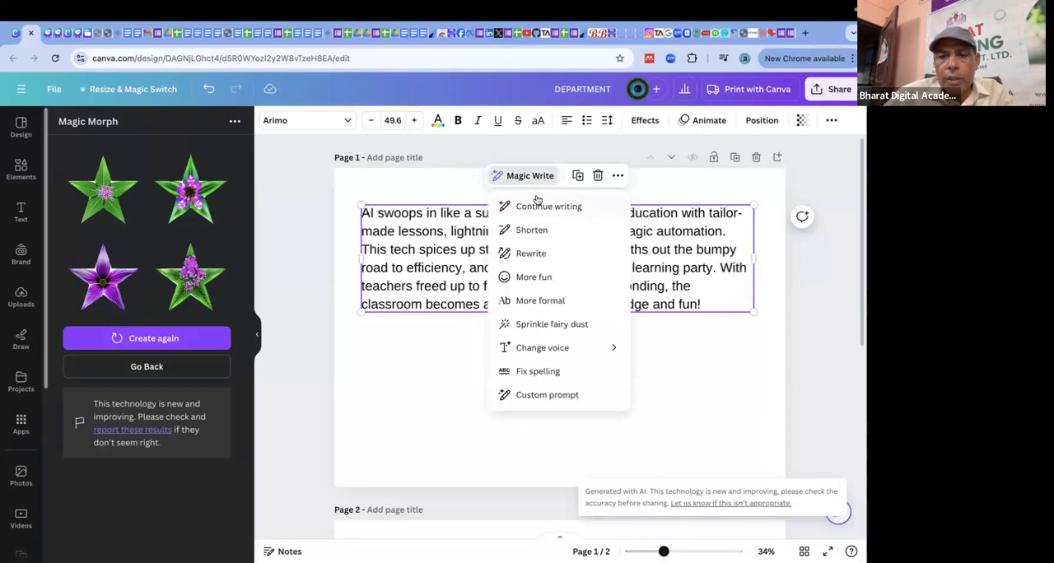
click(540, 301)
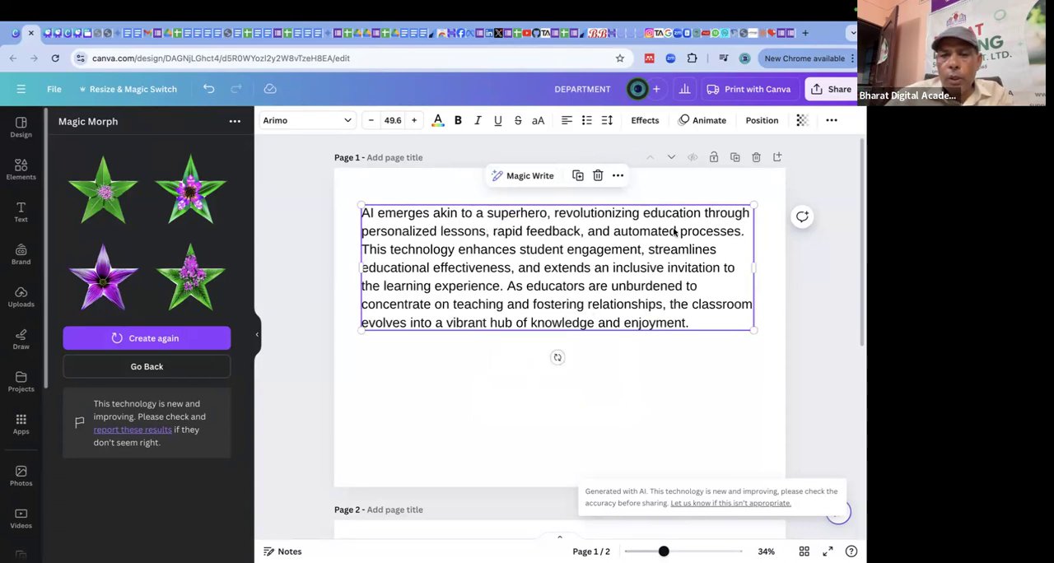
click(531, 176)
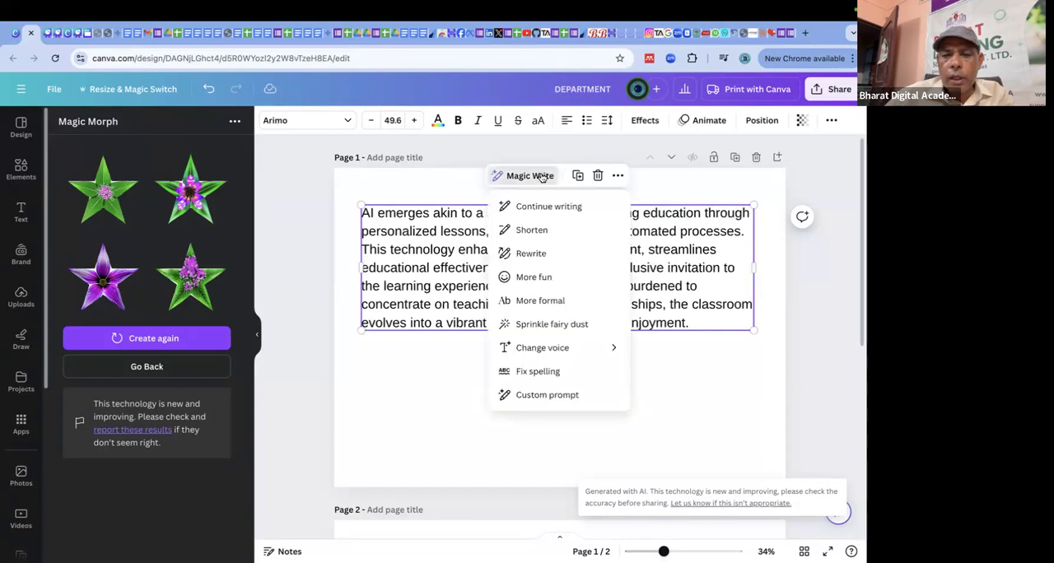
click(564, 324)
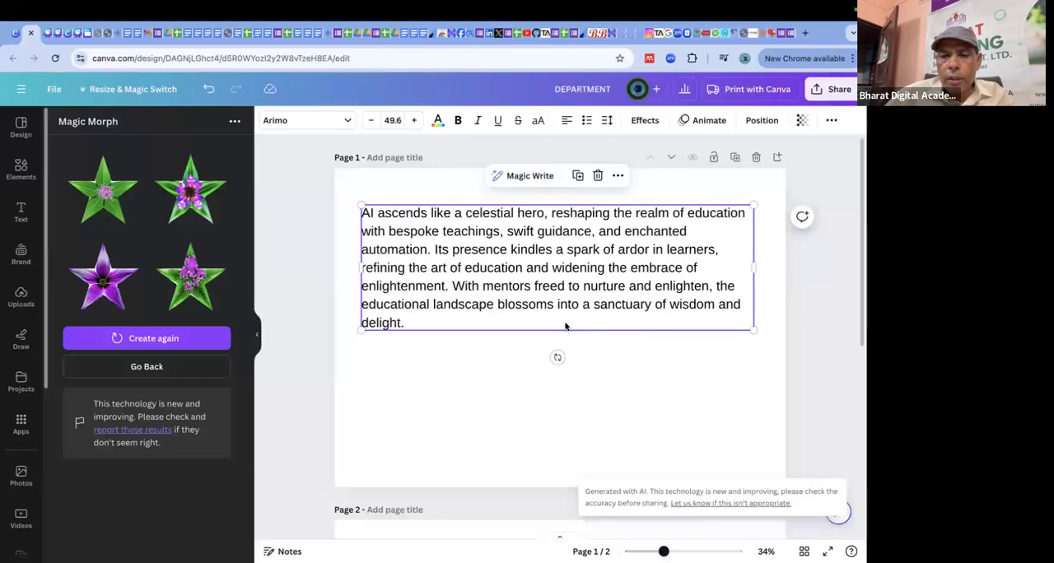
Reselect the text box on page 1 and apply Magic Write's Rewrite to the fairy-dust version of the passage.
click(531, 177)
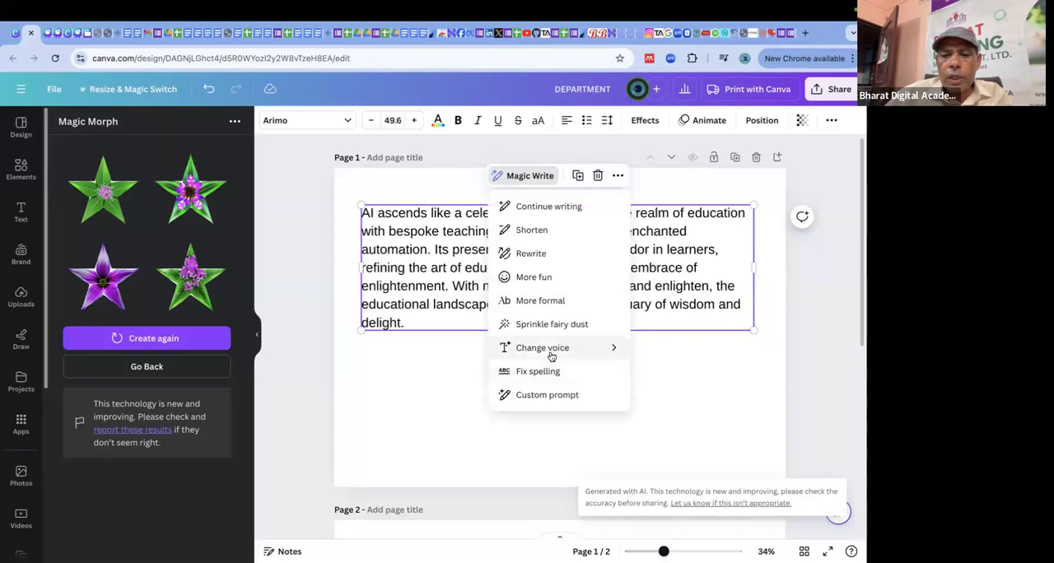
click(690, 391)
click(572, 264)
click(568, 264)
click(455, 233)
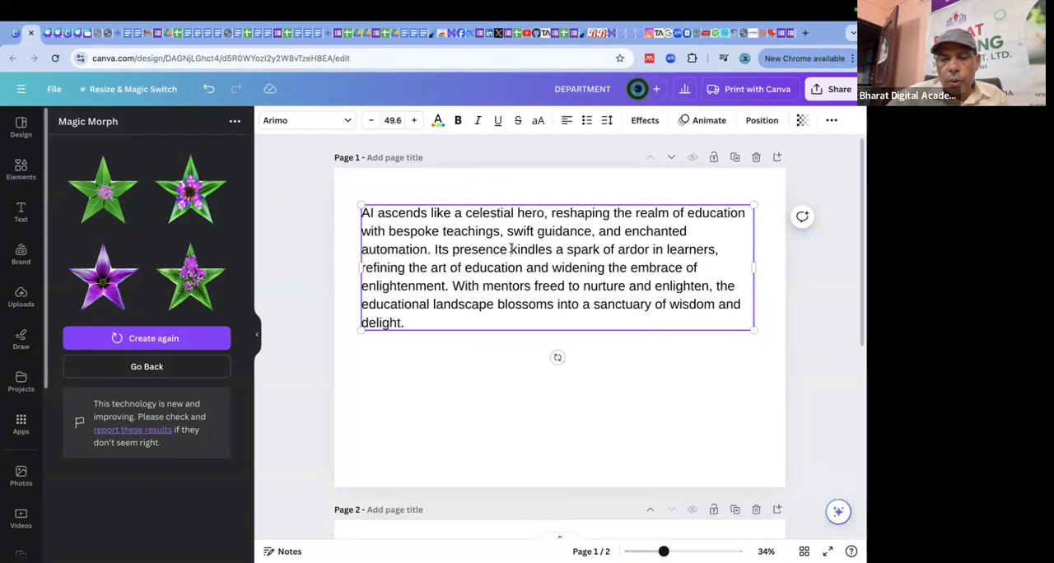
click(539, 190)
click(553, 230)
click(529, 177)
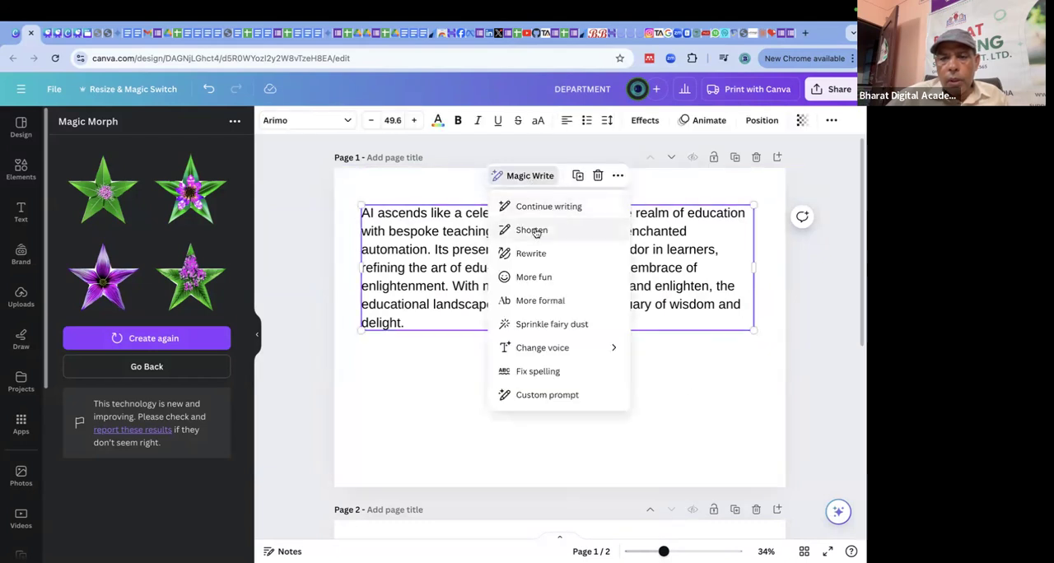
click(533, 253)
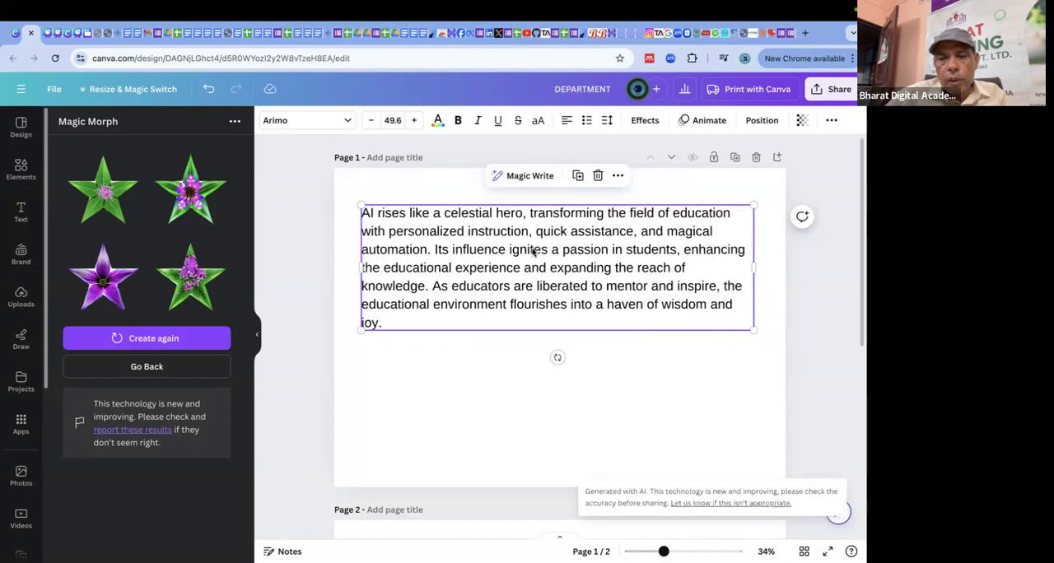
Introduce spelling errors in the first four lines, changing hero to "heo", students to "stdents", experience to "eperience" and educational to "eduational".
click(527, 226)
click(517, 216)
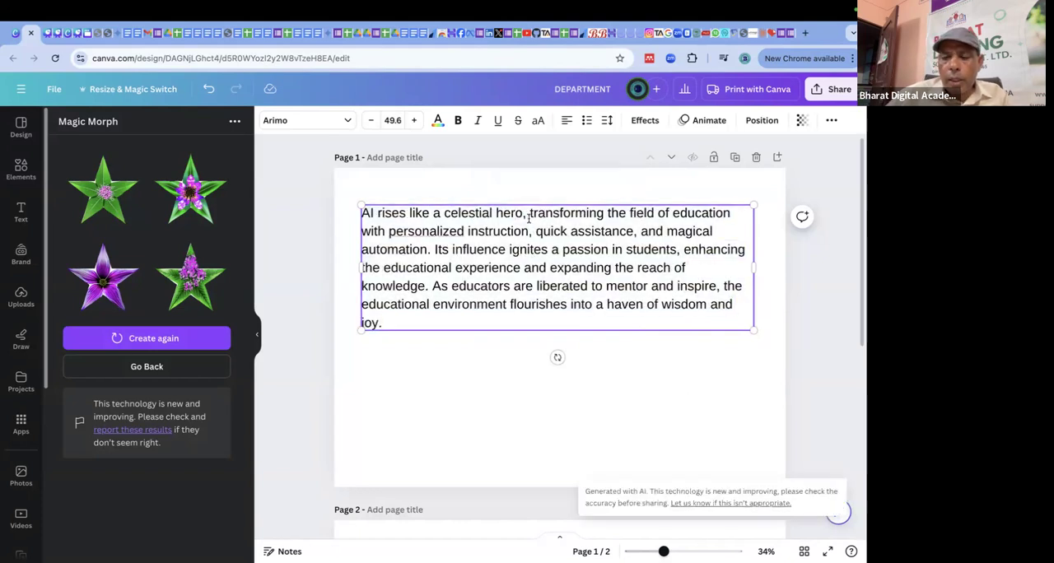
key(BackSpace)
click(642, 250)
key(BackSpace)
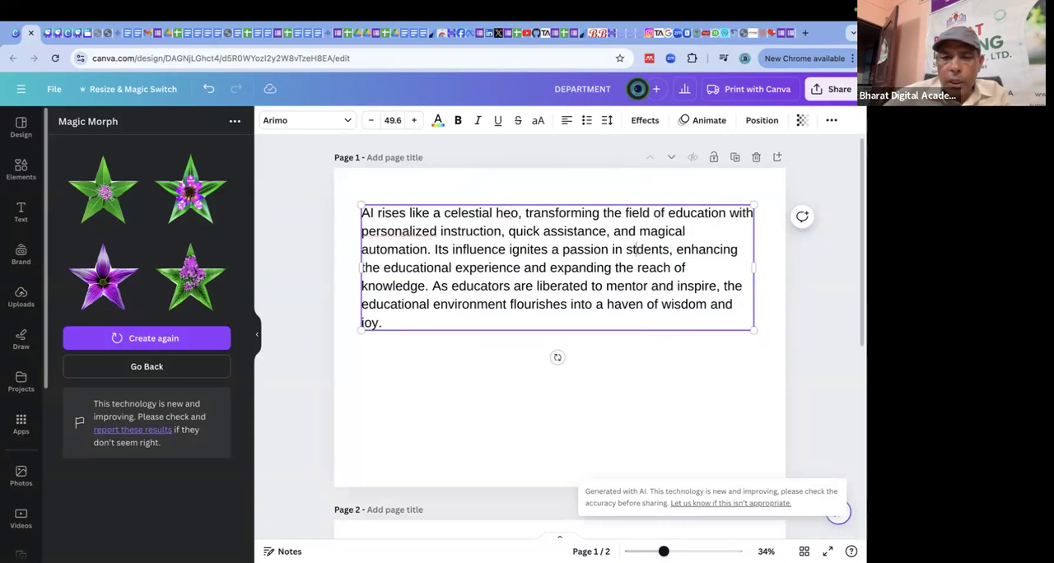
click(470, 267)
key(BackSpace)
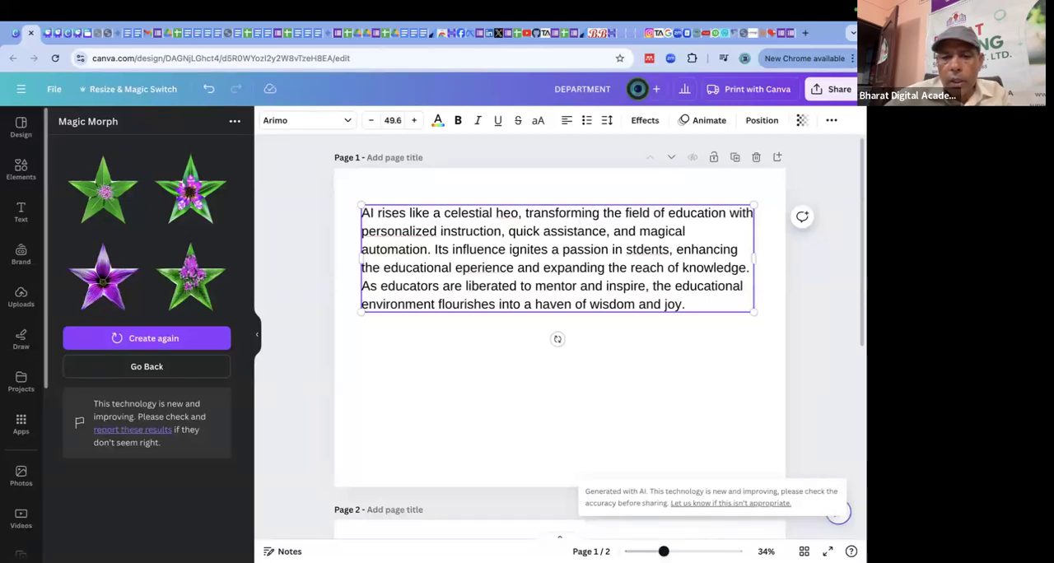
click(418, 269)
key(BackSpace)
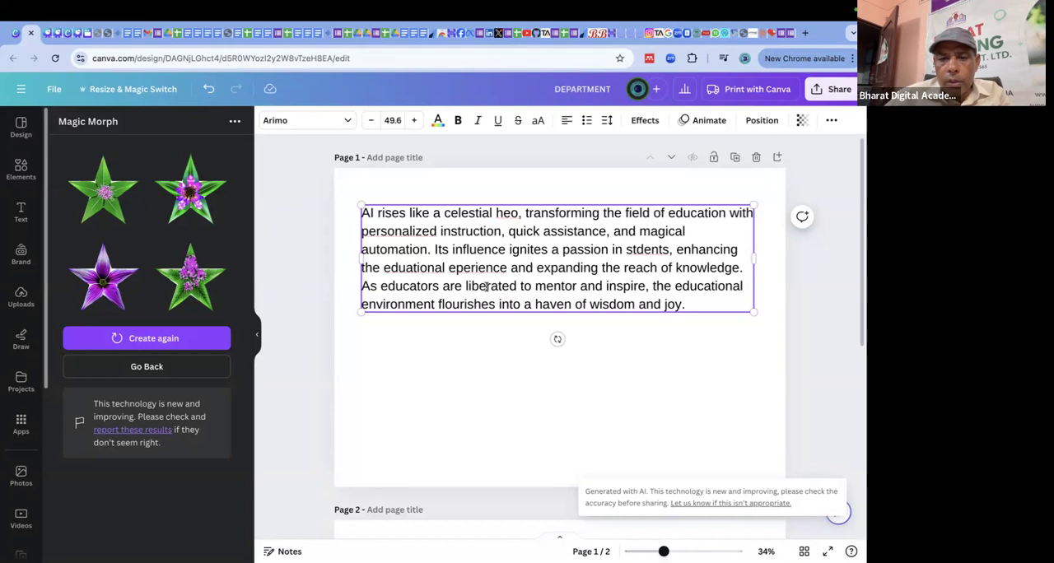
Misspell four words in the last two lines, changing liberated to "librated", mentor to "metor", wisdom to "widom" and joy to "jo".
click(486, 286)
key(BackSpace)
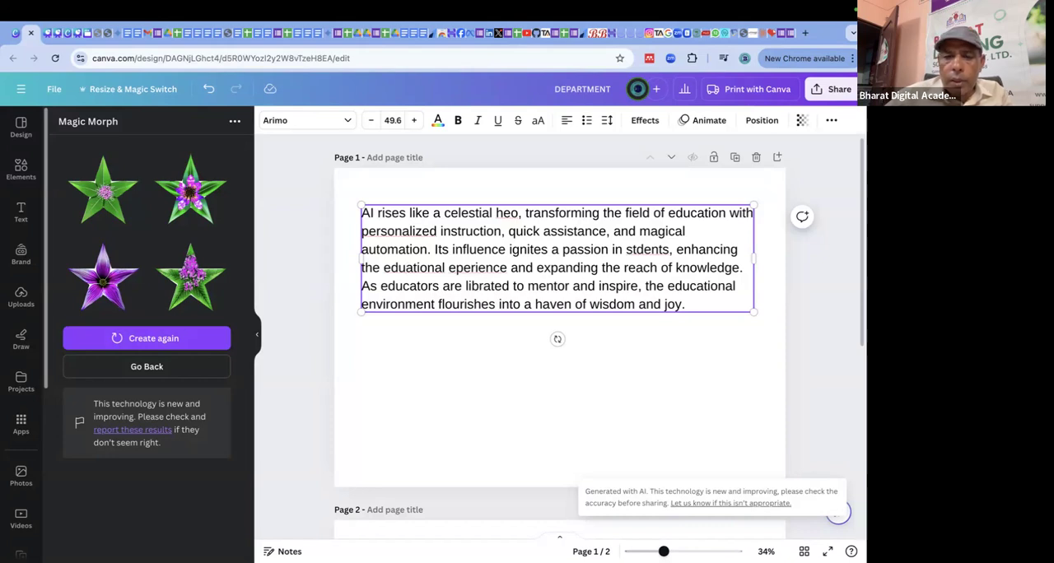
click(552, 287)
key(BackSpace)
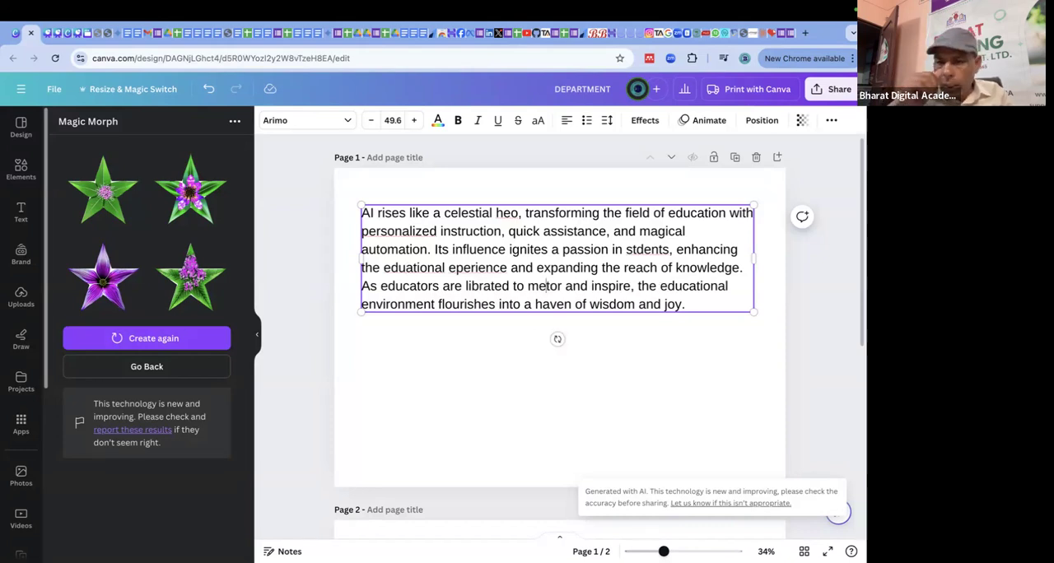
click(610, 303)
key(BackSpace)
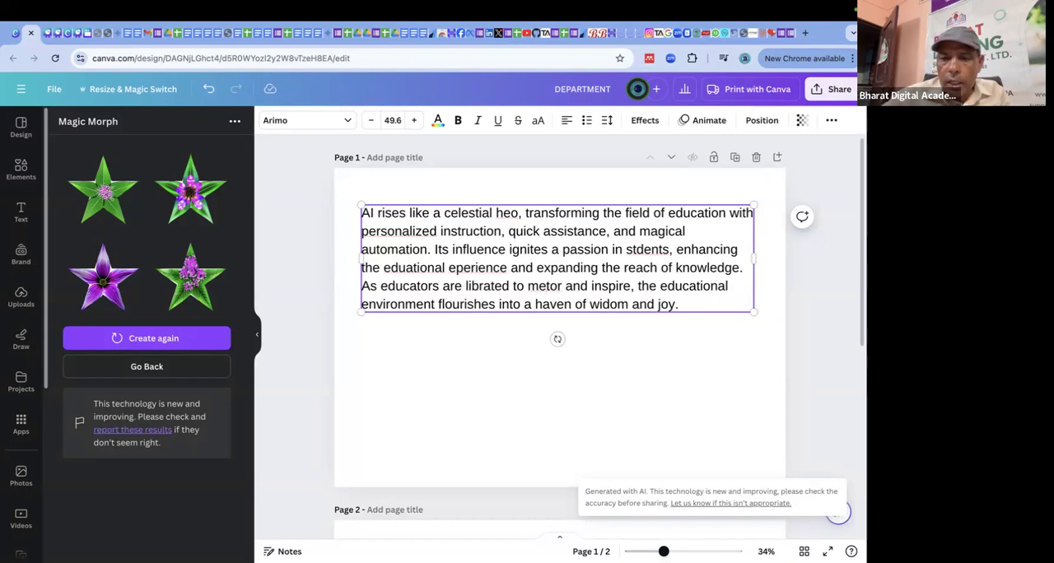
click(672, 305)
key(BackSpace)
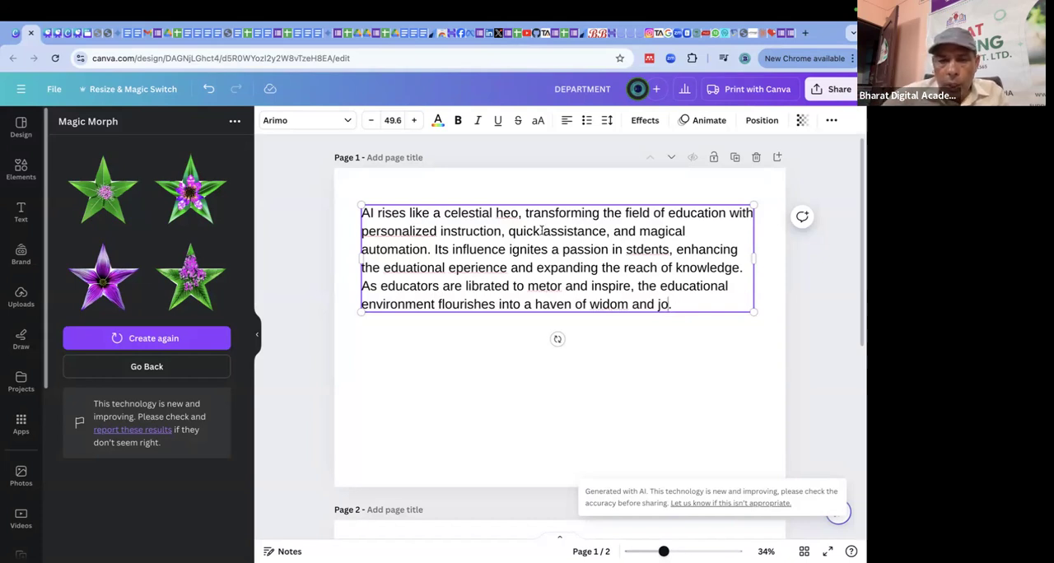
Select the whole misspelled text box and open its Magic Write options.
drag(364, 213, 730, 306)
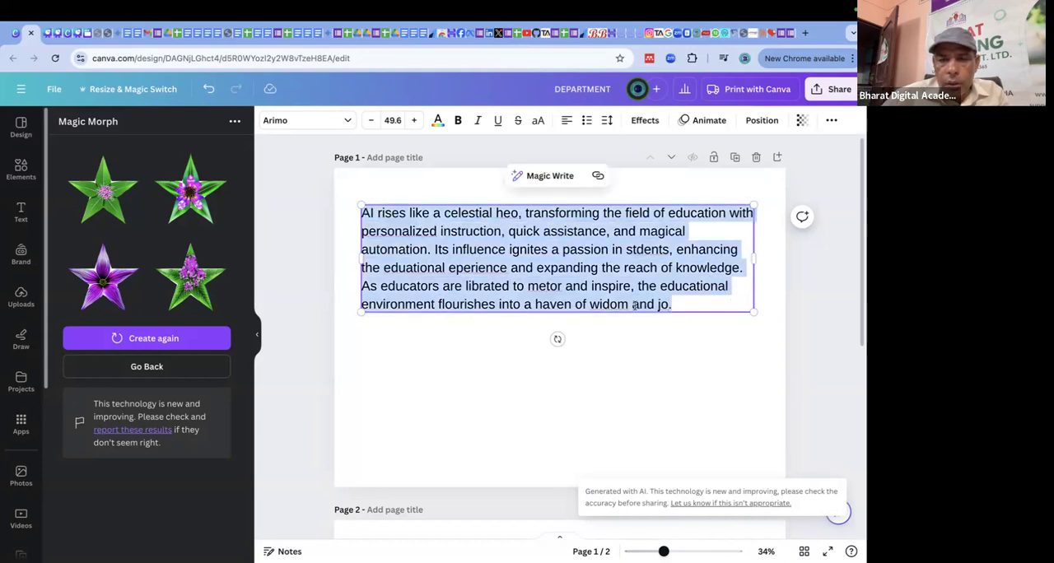
click(683, 404)
click(576, 264)
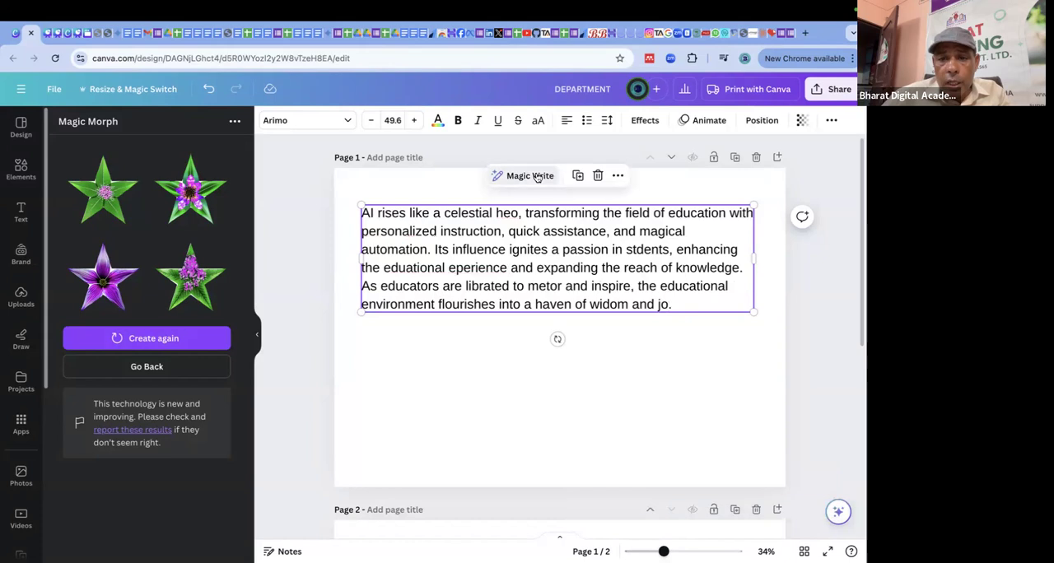
click(533, 176)
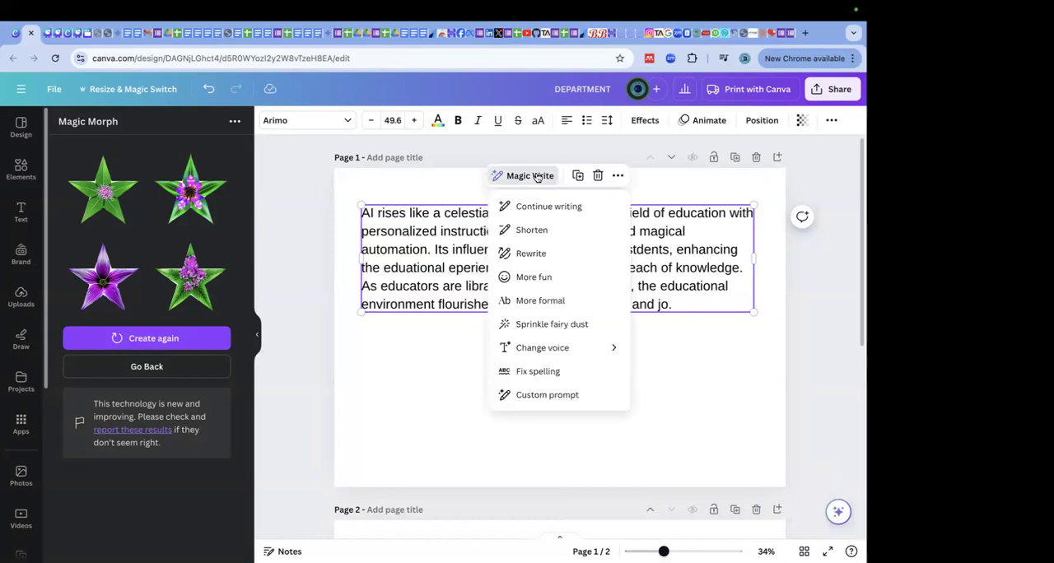
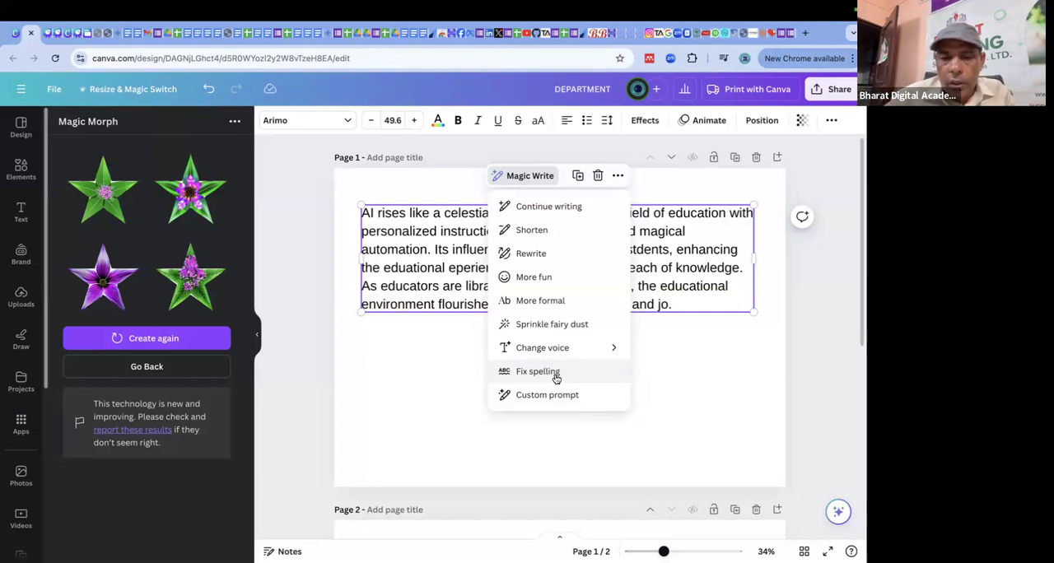
Reselect the misspelled text box on page 1 and apply Magic Write's Fix spelling.
click(707, 349)
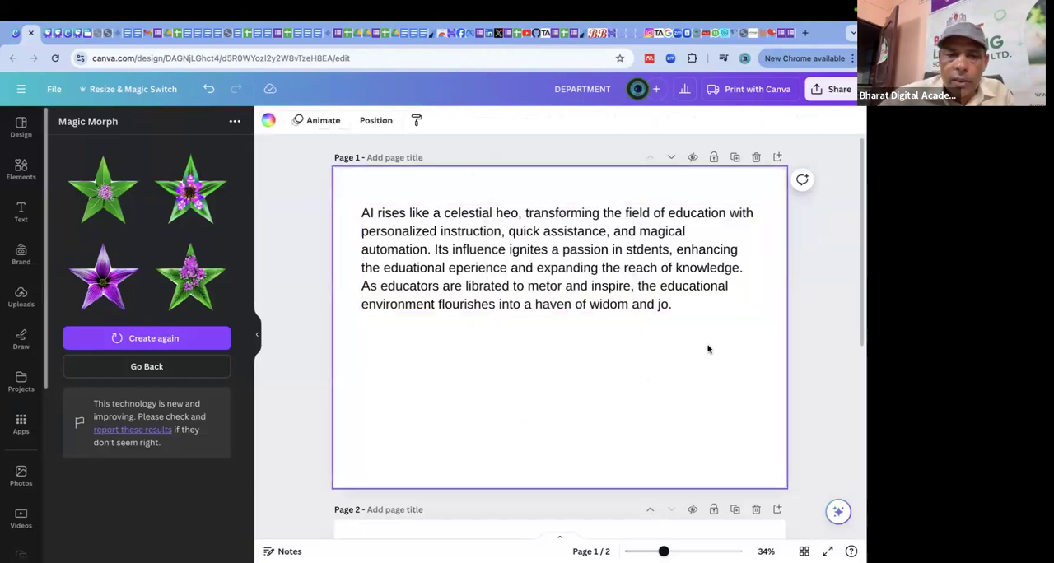
click(574, 272)
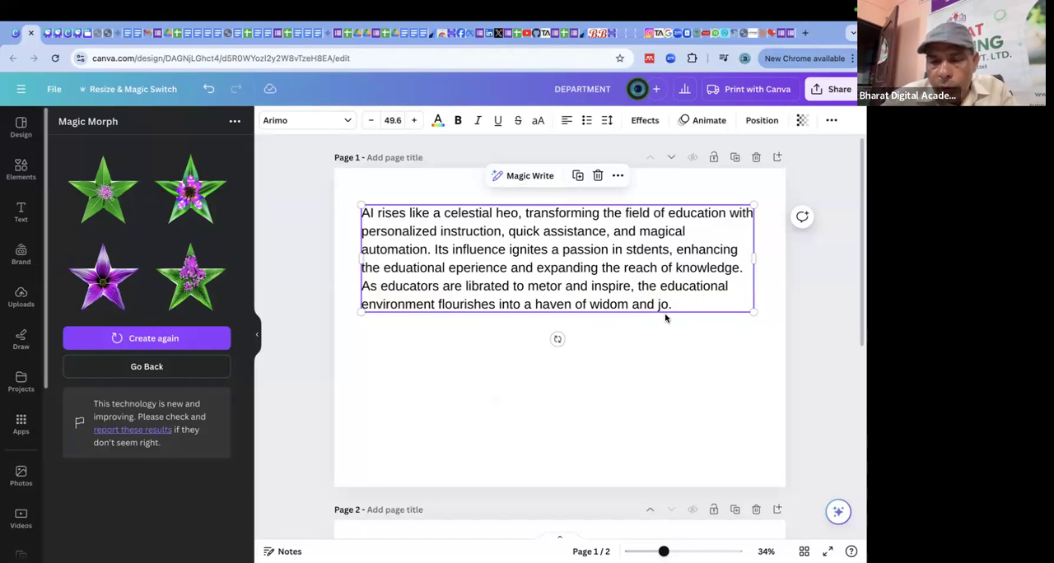
click(531, 178)
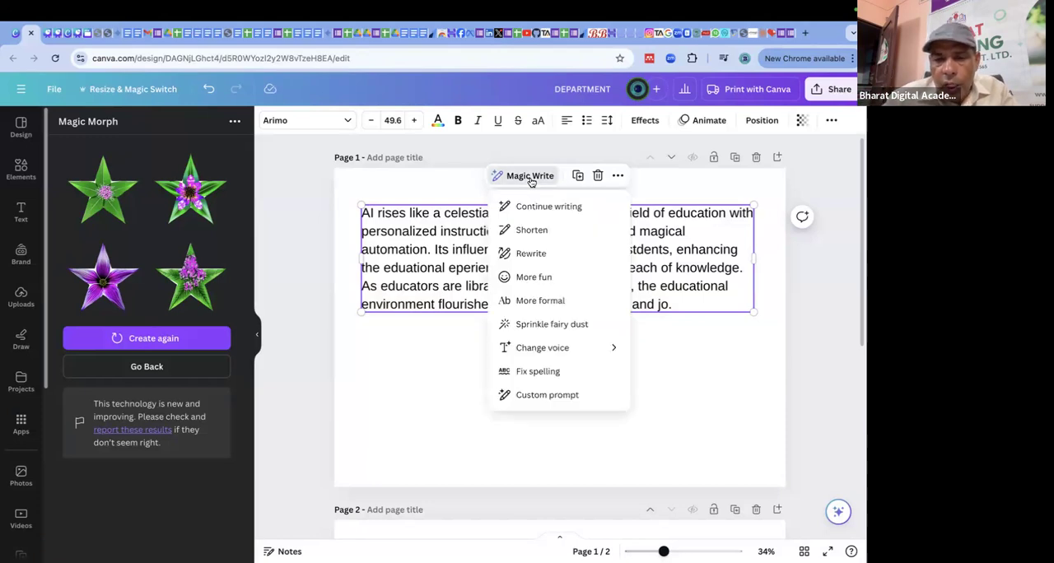
click(545, 371)
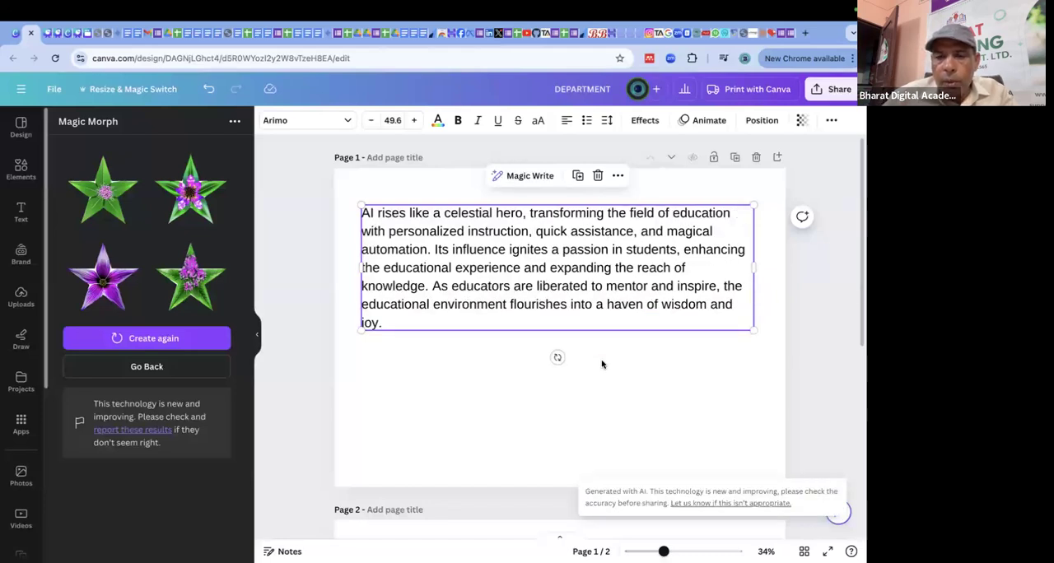
Shift the corrected text box around the page, and undo back to the misspelled passage.
drag(494, 213, 466, 217)
click(695, 189)
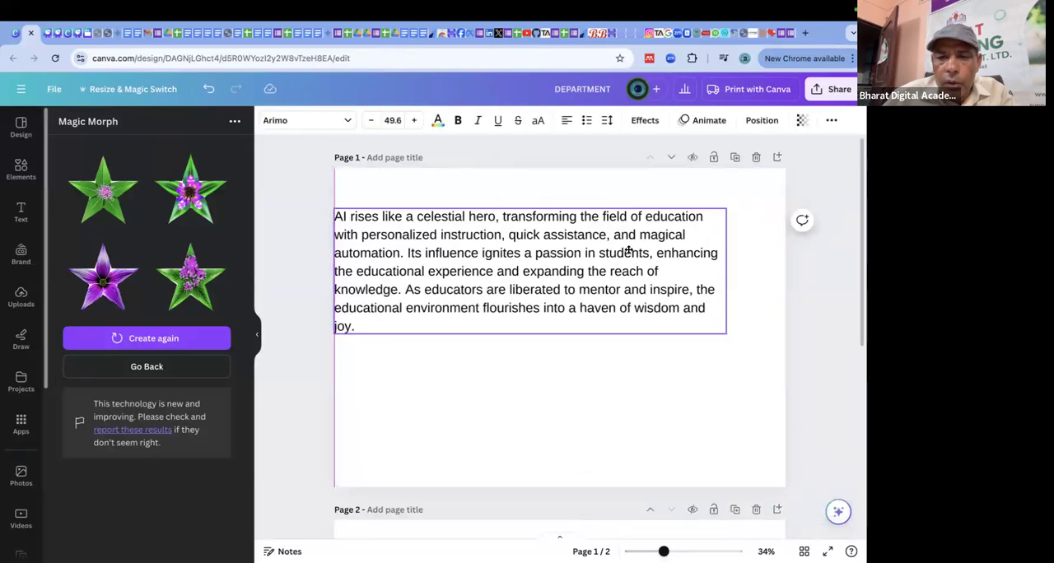
drag(628, 247, 660, 239)
click(516, 213)
drag(501, 208, 516, 209)
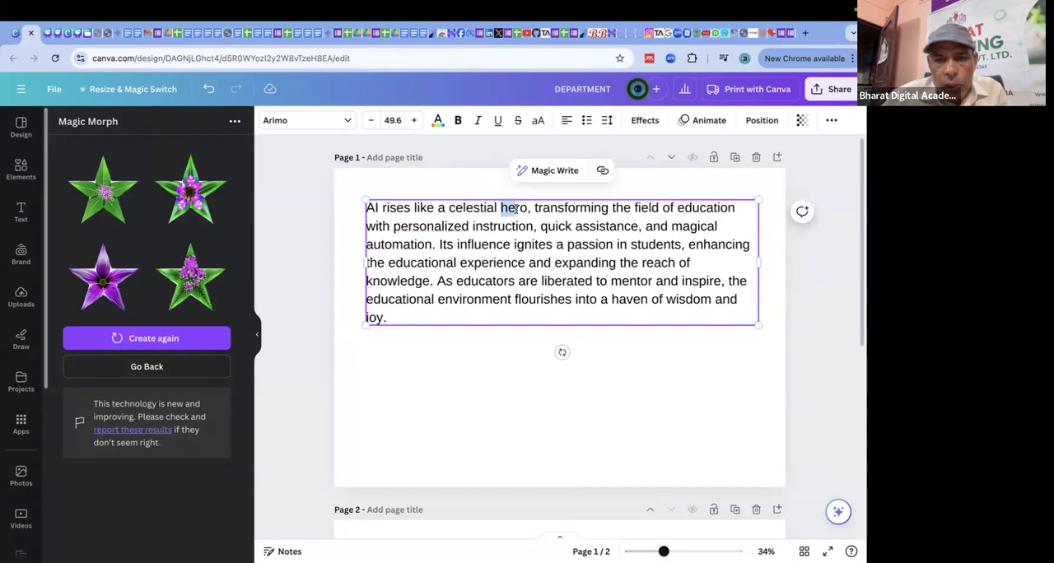
key(ctrl+z)
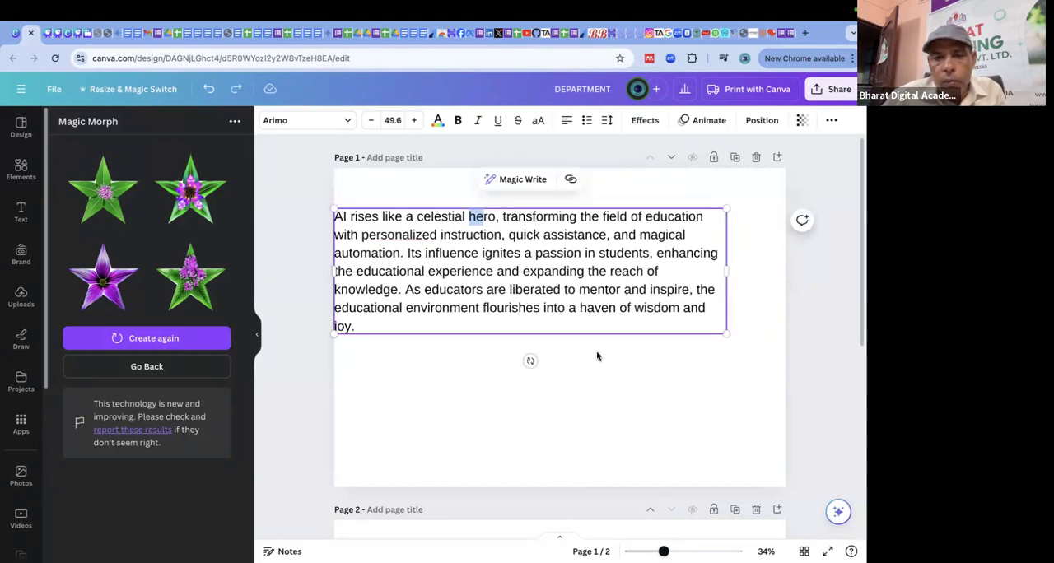
key(ctrl+y)
key(ctrl+y)
click(600, 370)
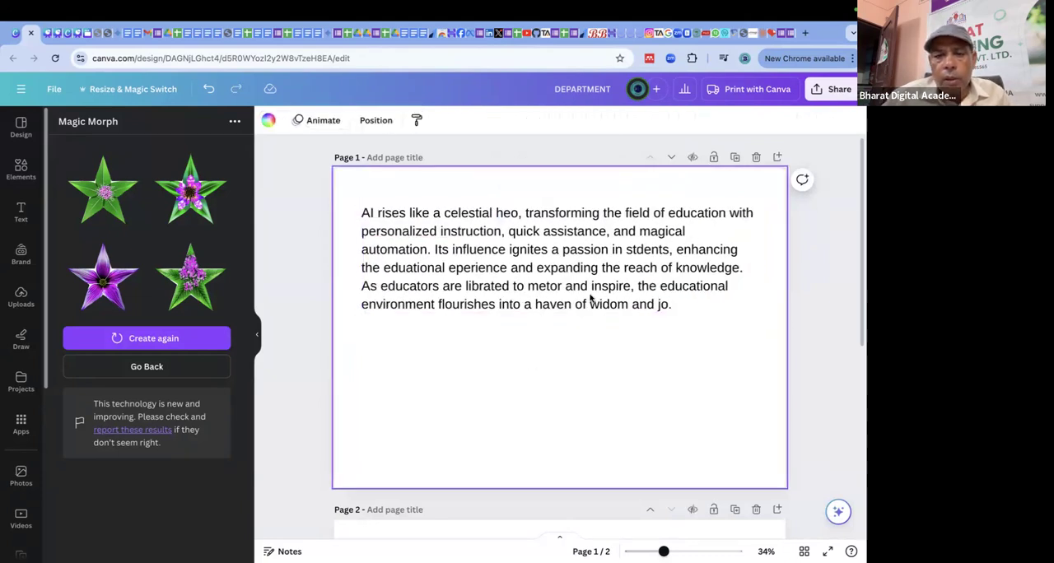
Duplicate the misspelled text box and place the copy directly below the original on page 1.
click(578, 272)
key(ctrl+d)
drag(570, 280, 562, 414)
Apply Magic Write's Fix spelling to the upper text box only and deselect it.
click(670, 258)
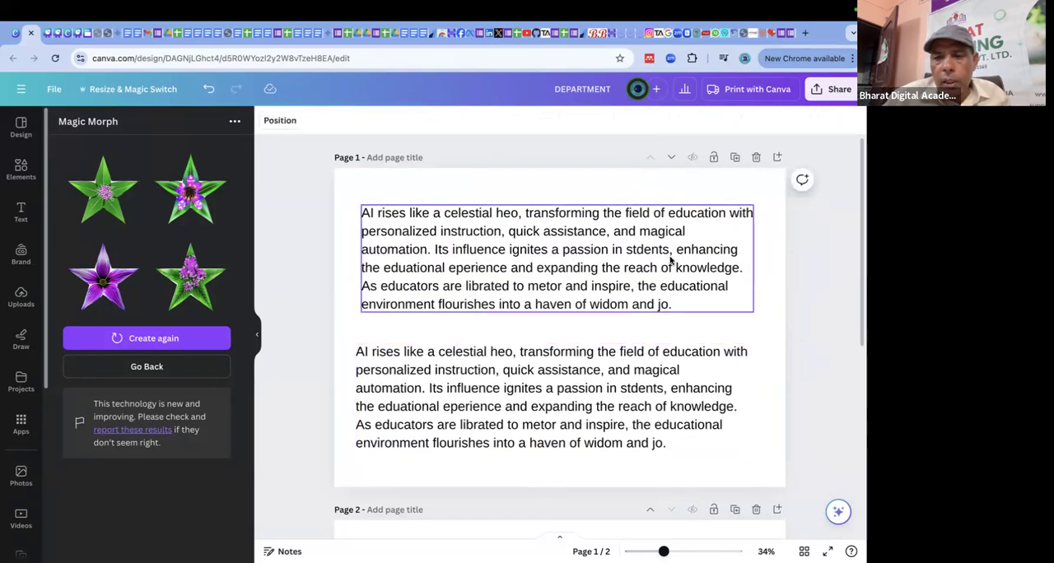
click(537, 178)
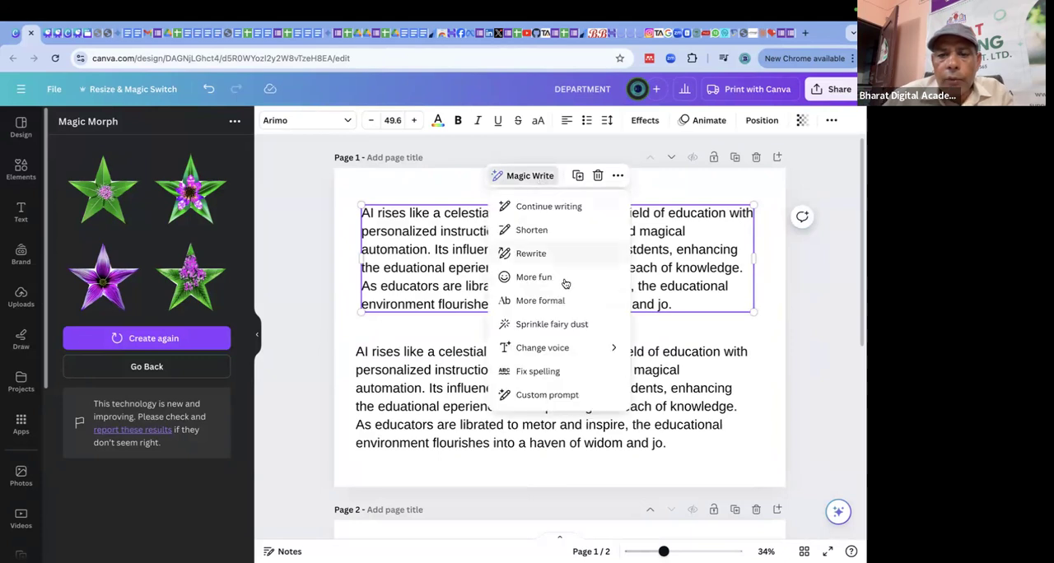
click(556, 373)
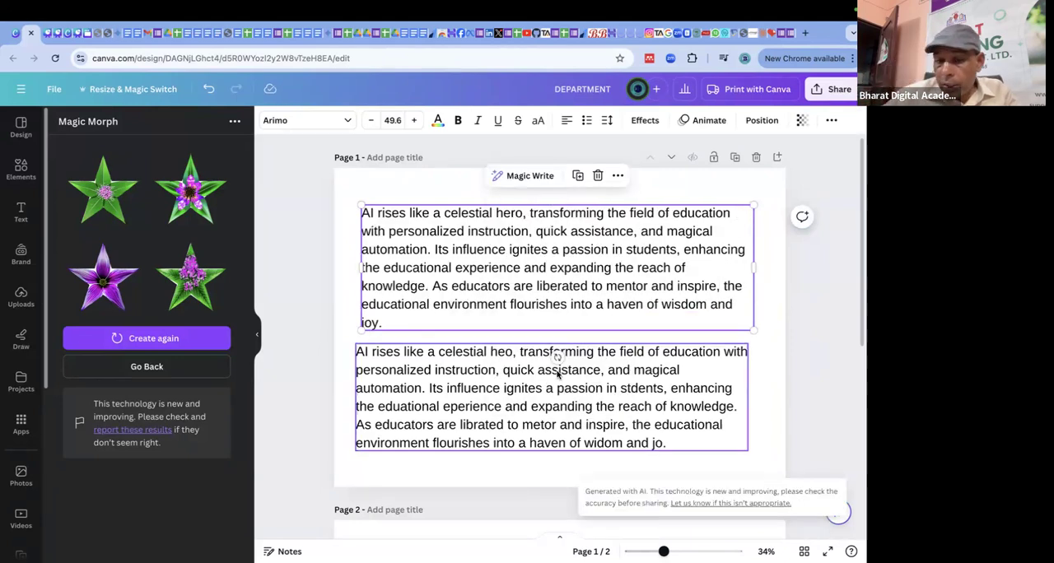
click(795, 266)
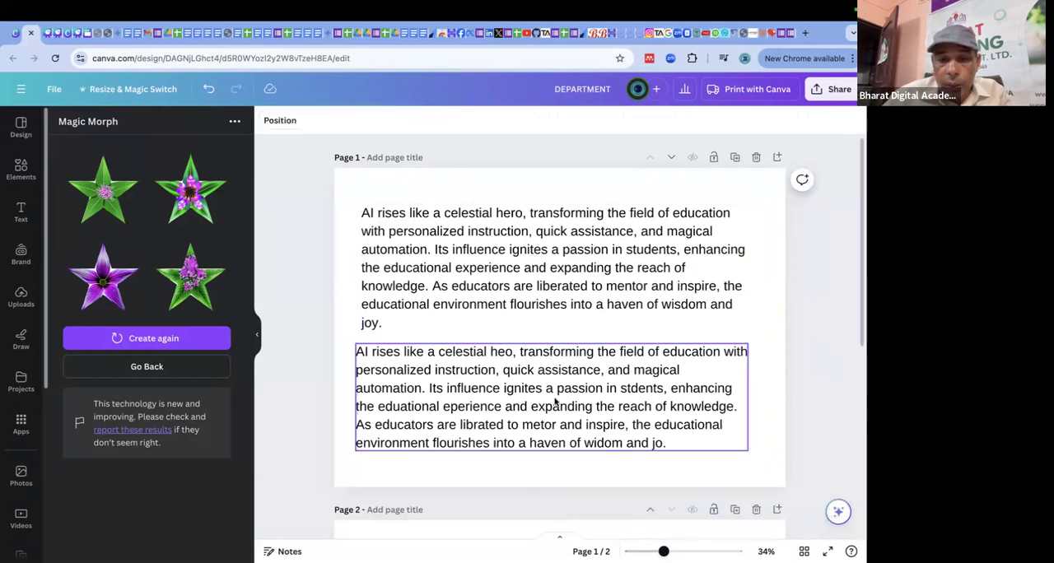
Make the misspelled words "heo" and "stdents," bold in the lower text box.
click(496, 358)
click(490, 354)
click(490, 352)
drag(491, 353, 506, 354)
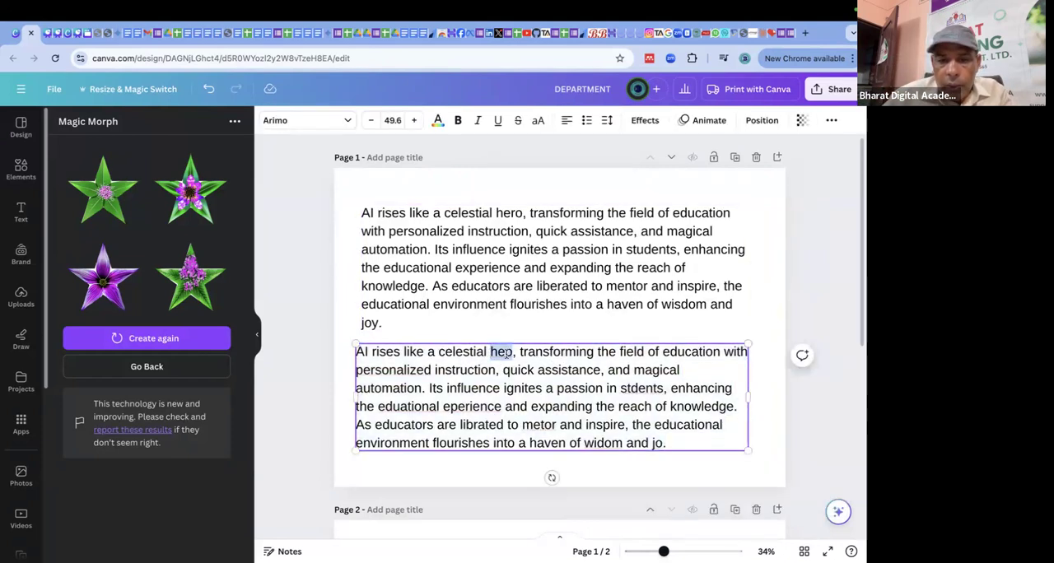
click(457, 122)
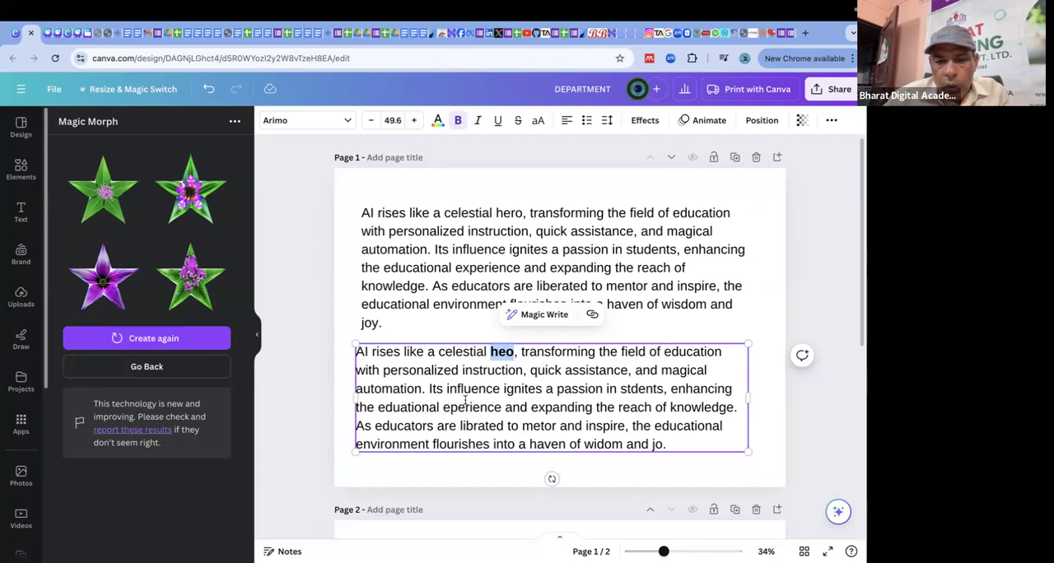
double_click(623, 391)
click(458, 121)
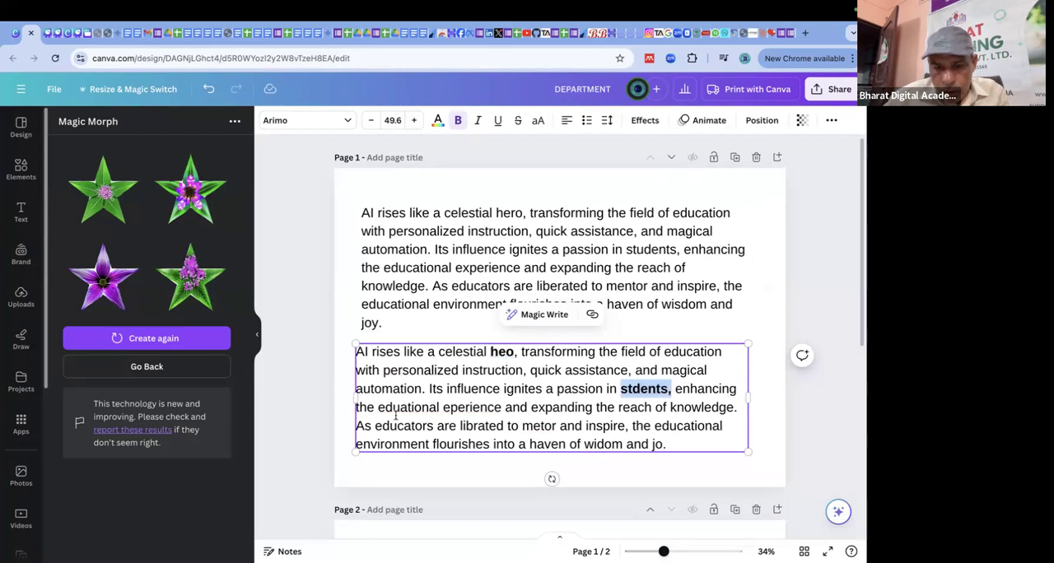
Make the misspelled words "eduational", "jo" and "eperience" bold in the lower text box.
drag(378, 408, 439, 410)
click(458, 121)
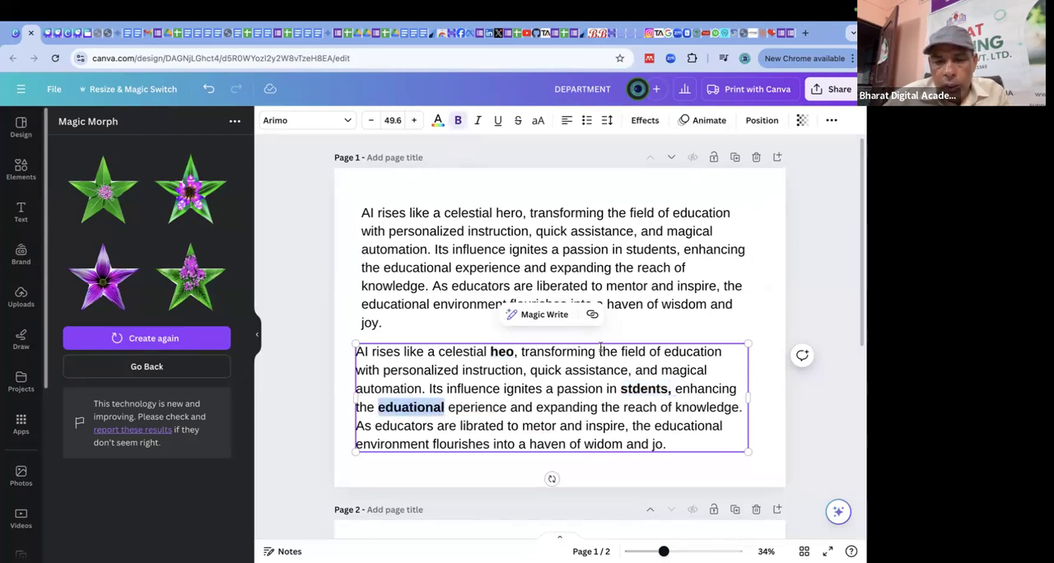
double_click(656, 445)
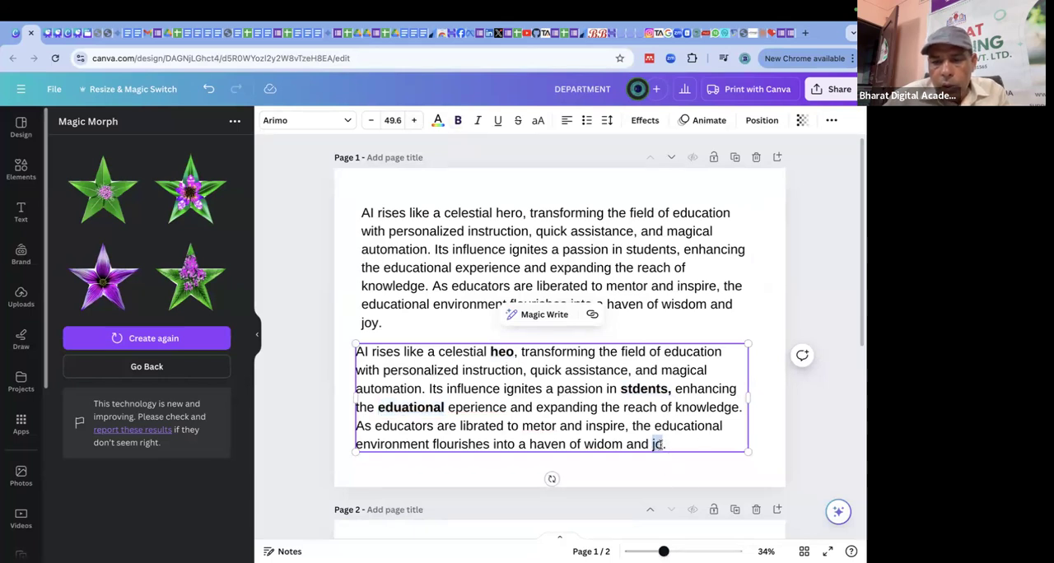
click(457, 121)
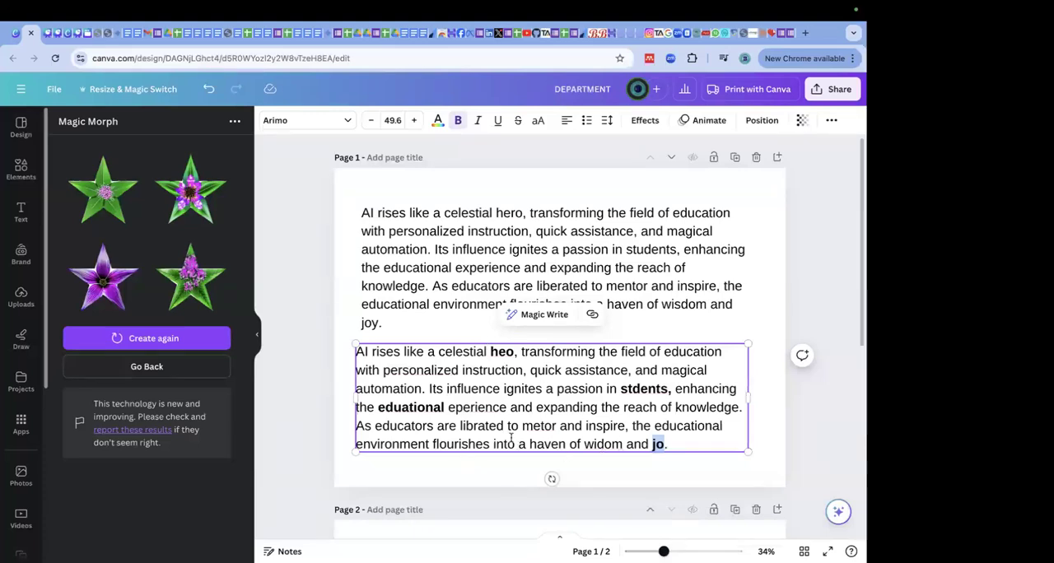
drag(449, 410, 506, 409)
click(454, 121)
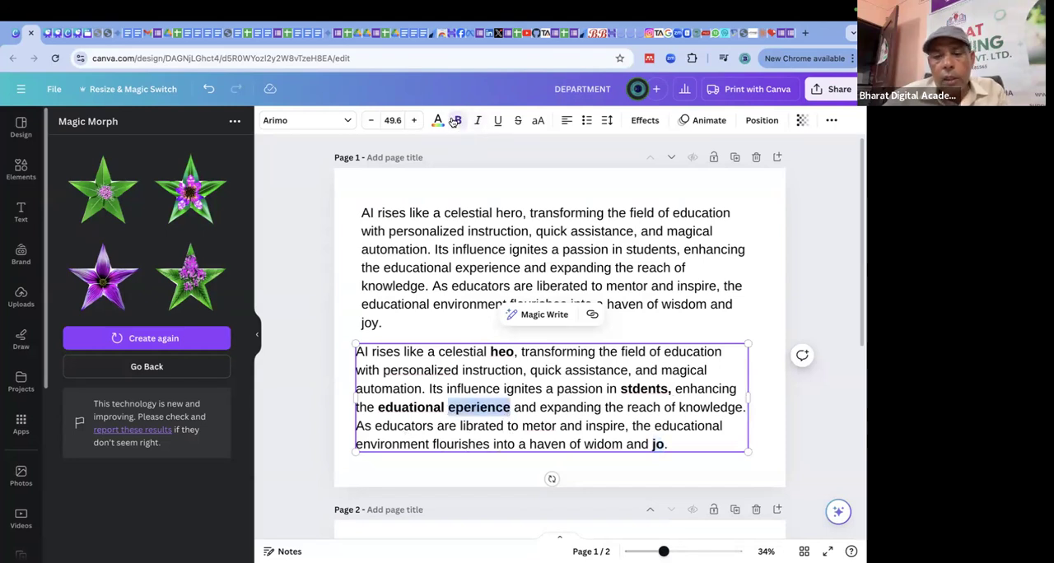
click(517, 351)
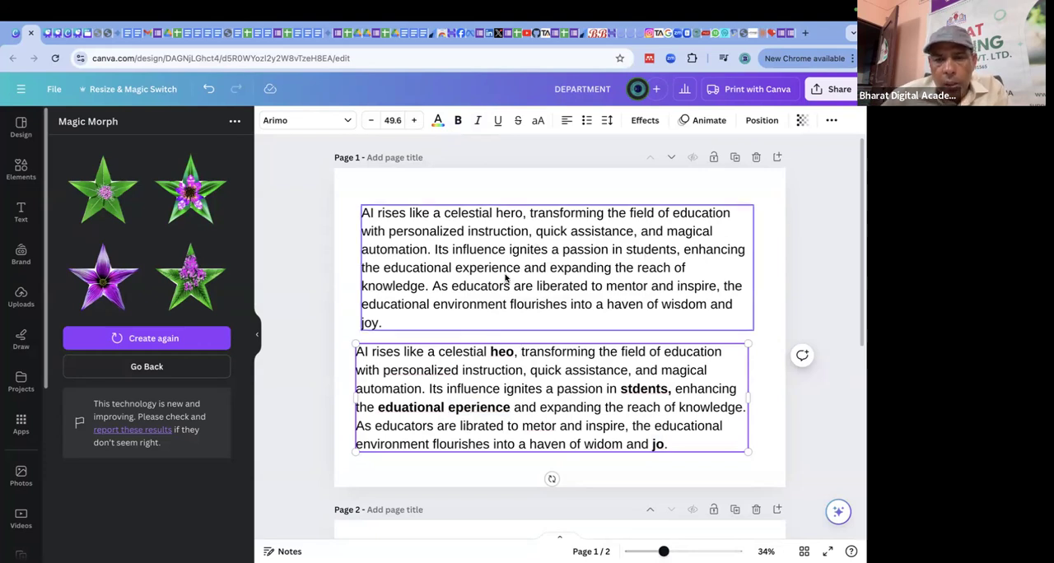
Make the corrected words "hero," and "students" bold in the upper text box.
click(498, 216)
drag(496, 212, 527, 215)
click(460, 120)
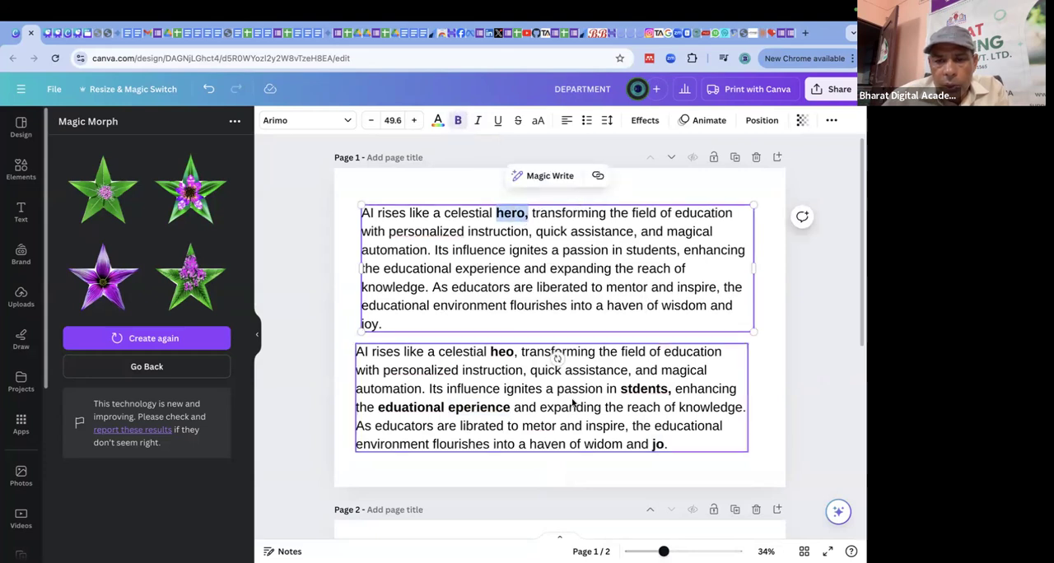
drag(627, 249, 677, 250)
click(458, 120)
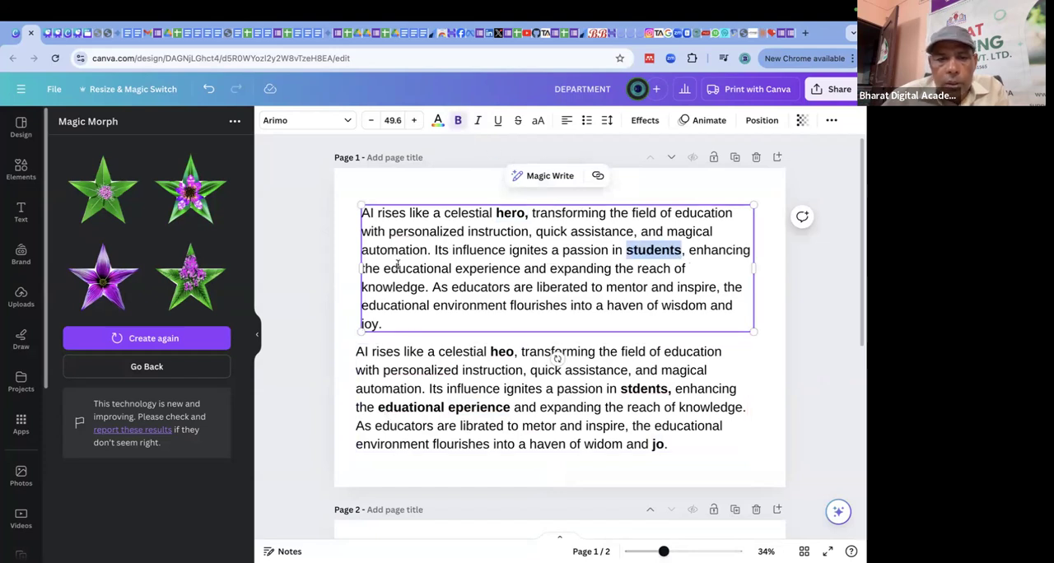
Make "educational experience" and "joy" bold in the upper text box and deselect it.
drag(383, 268, 520, 269)
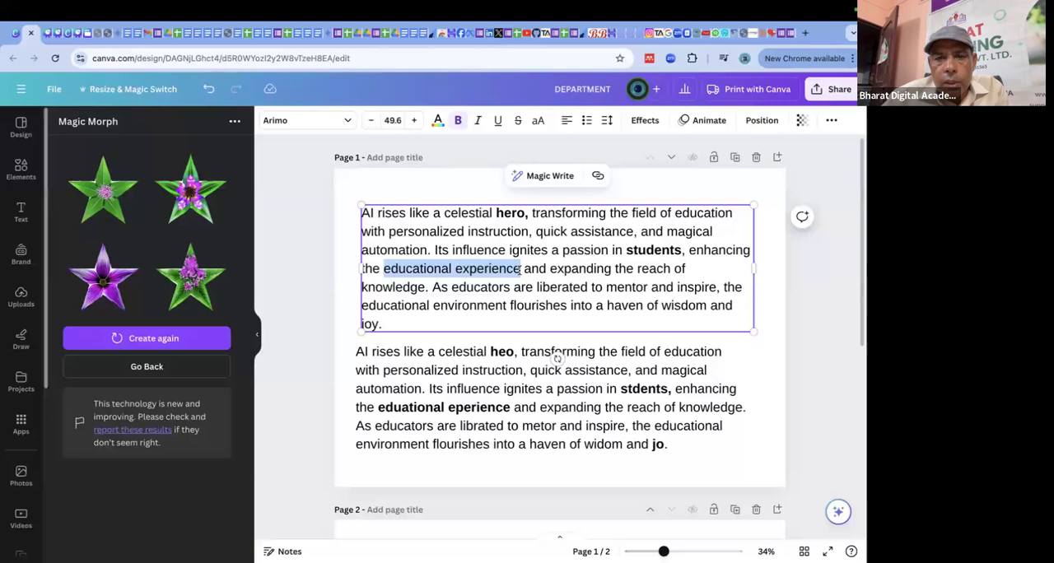
click(459, 121)
click(375, 325)
drag(380, 324, 363, 324)
click(385, 326)
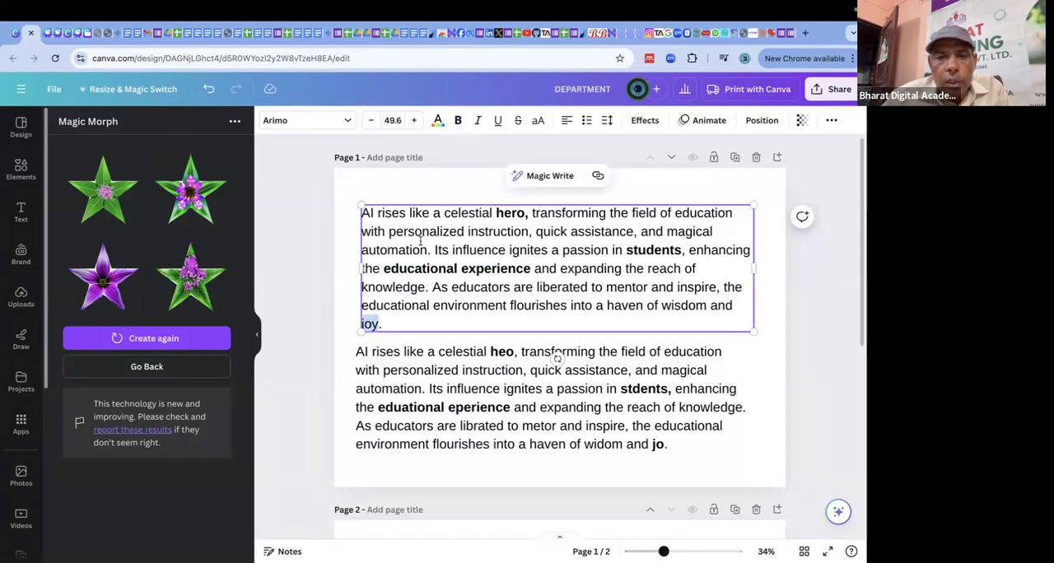
click(458, 120)
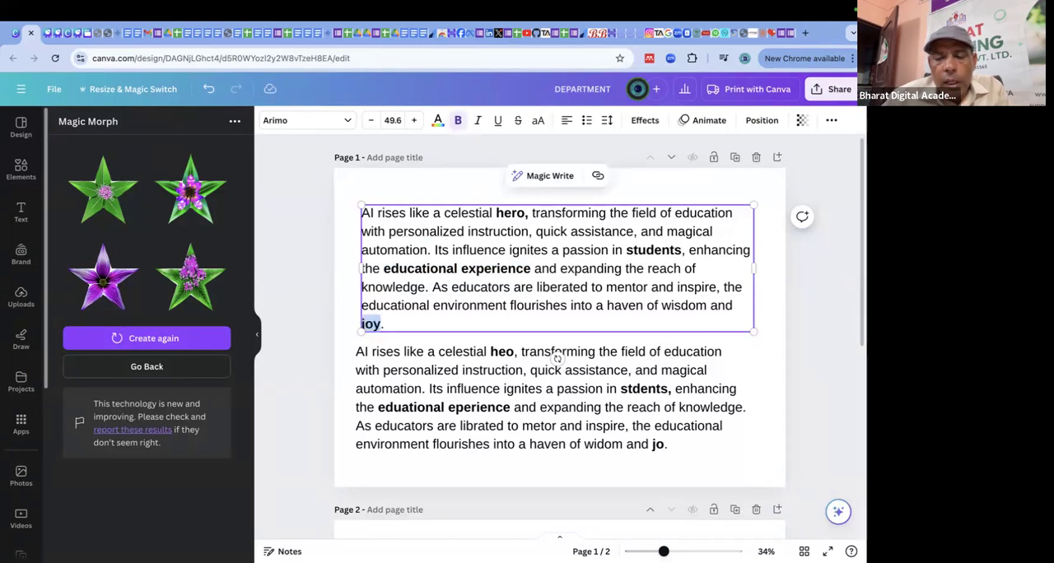
click(765, 387)
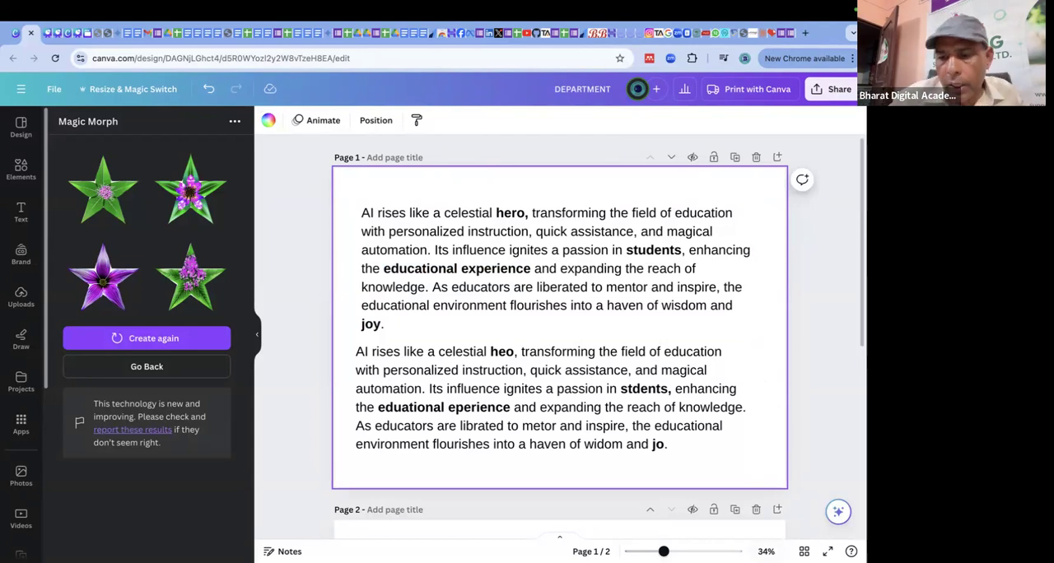
click(838, 513)
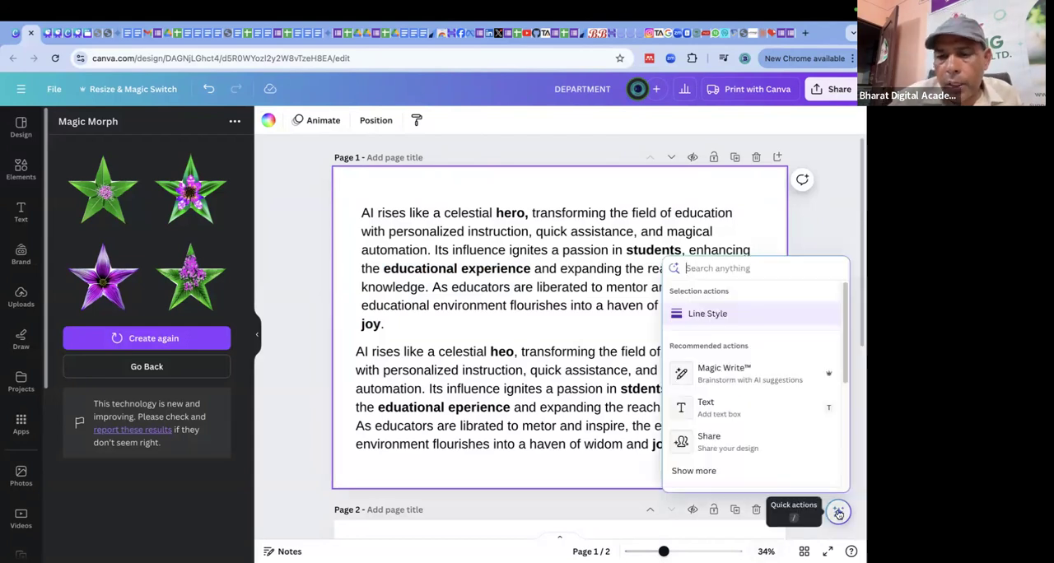
click(721, 376)
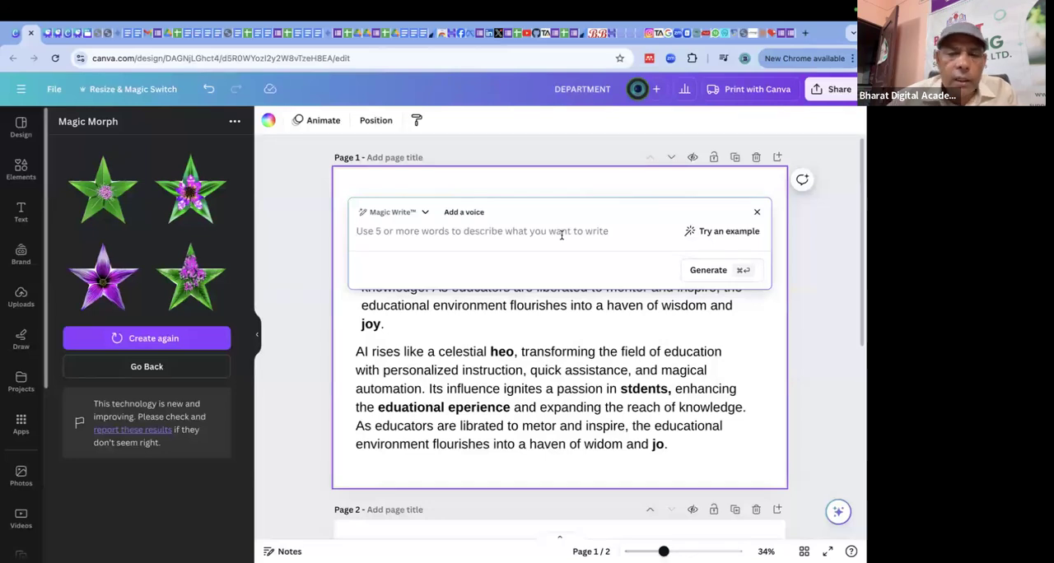
click(757, 211)
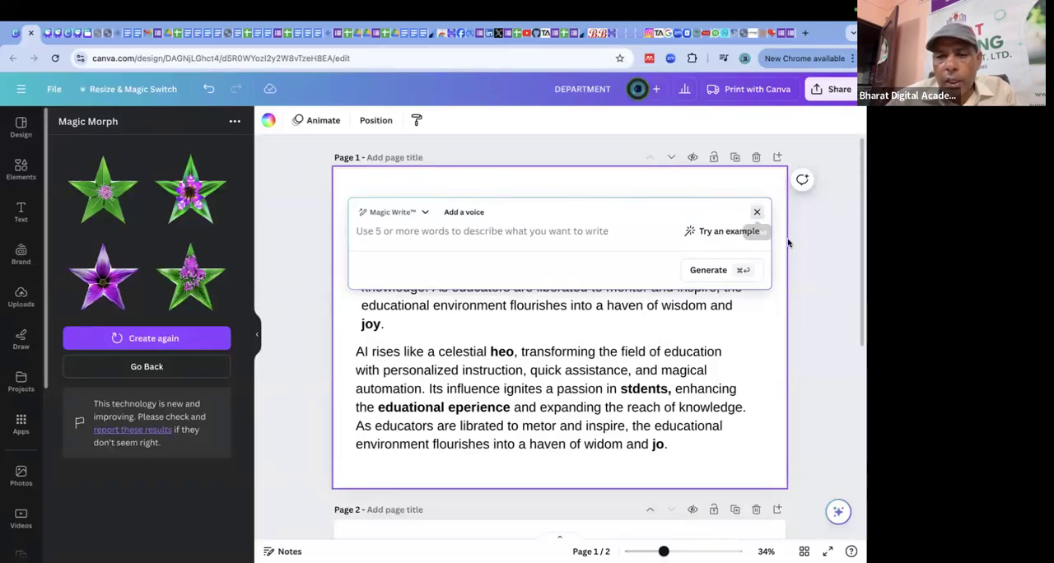
Open Magic Write's Custom prompt for the upper text box to view it, and close it without generating.
click(579, 242)
click(528, 176)
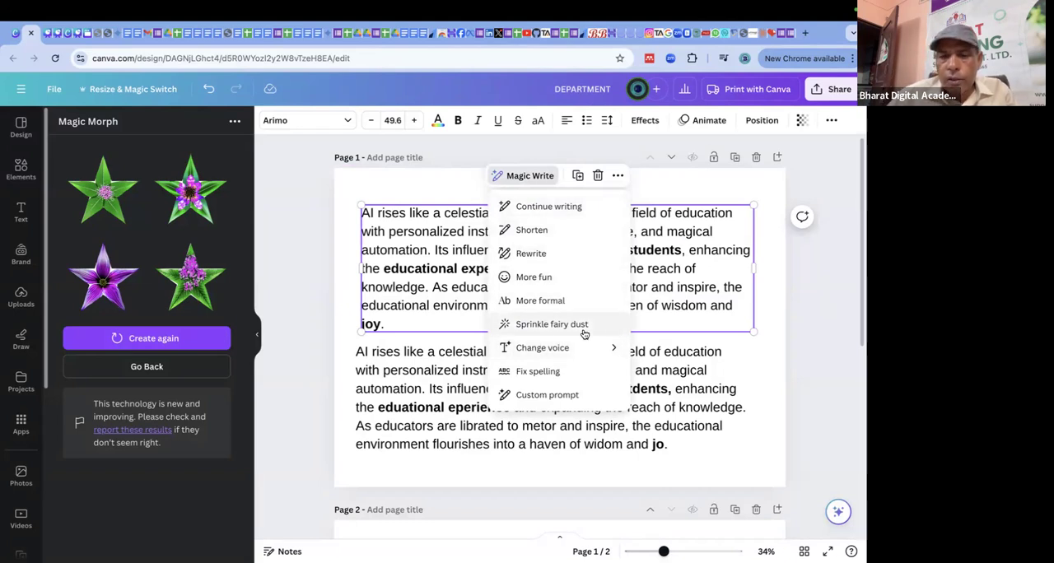
click(578, 396)
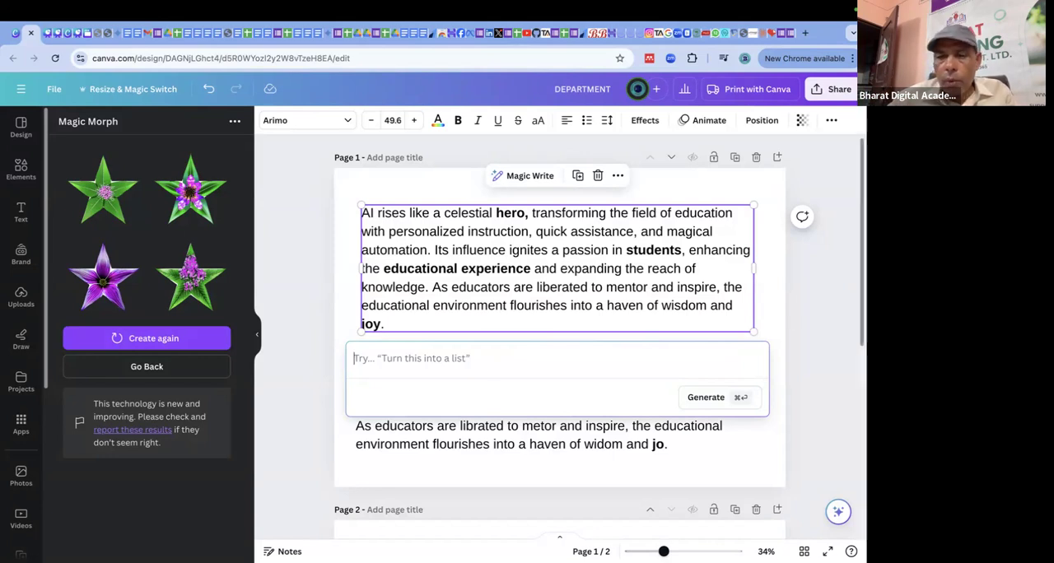
click(827, 289)
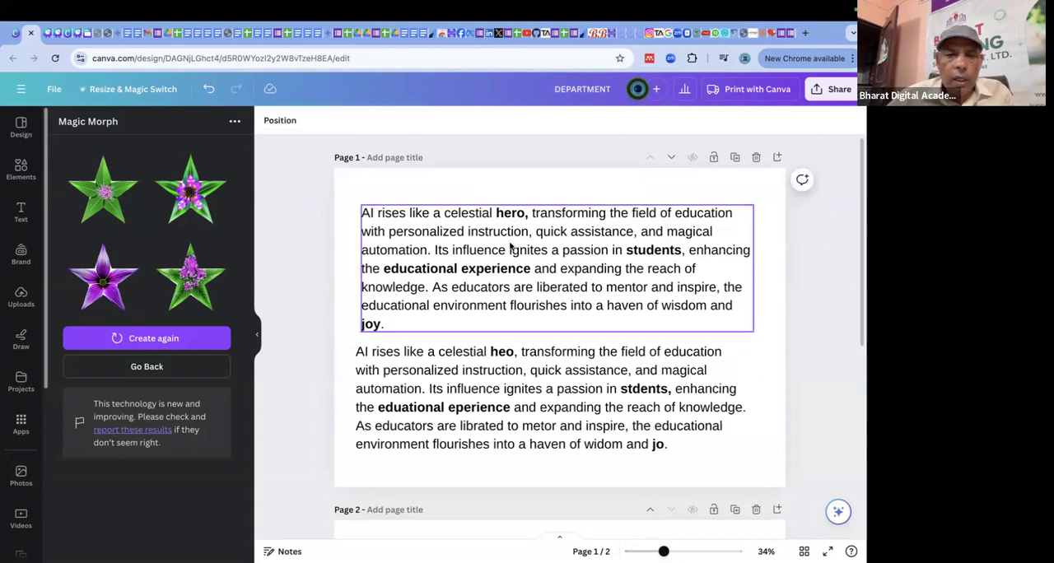
Check the Text and Writing slide in the Canva with AI course presentation and return to page 1 of the DEPARTMENT design.
click(41, 33)
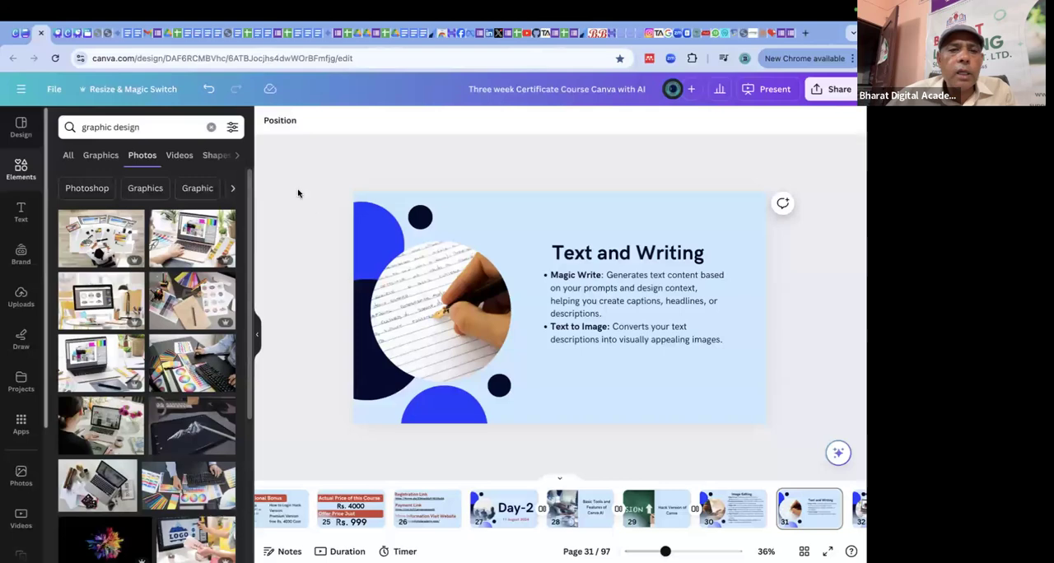
click(21, 33)
scroll(696, 274, down, 2)
scroll(696, 274, down, 1)
scroll(695, 271, up, 3)
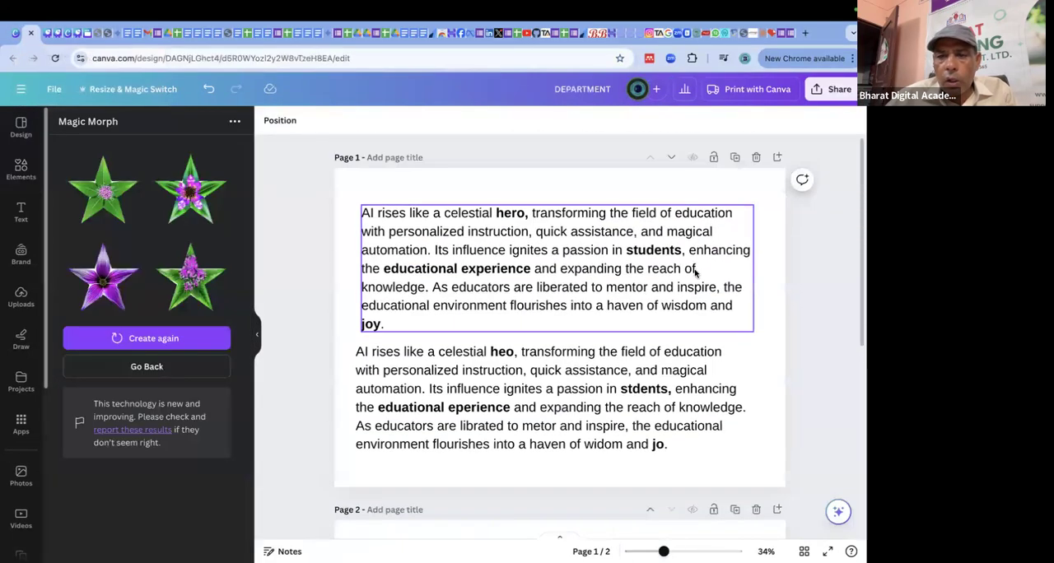
click(358, 196)
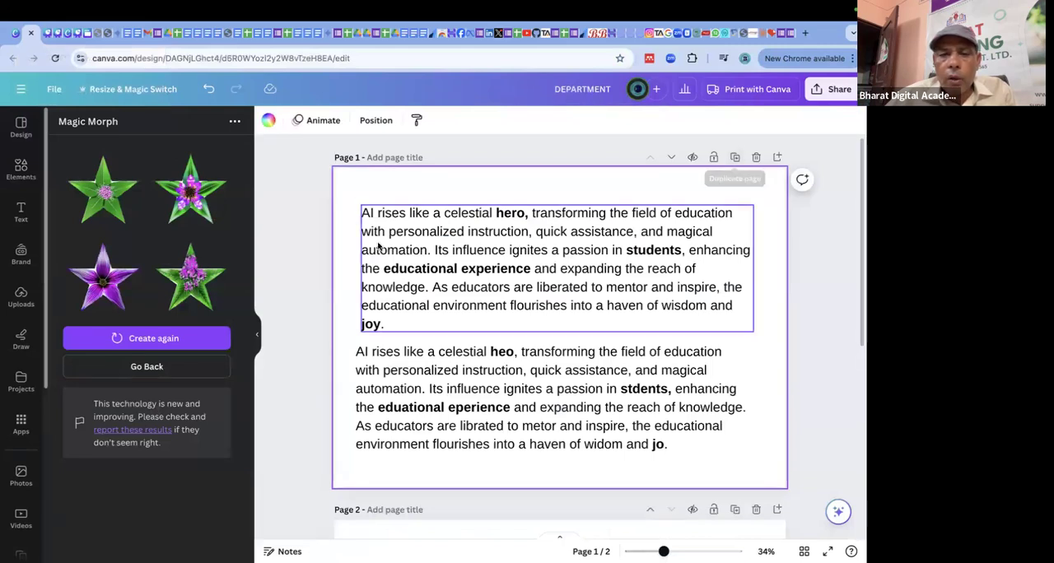
Delete both text boxes from page 1 and open the Magic Media image generator.
drag(351, 201, 790, 472)
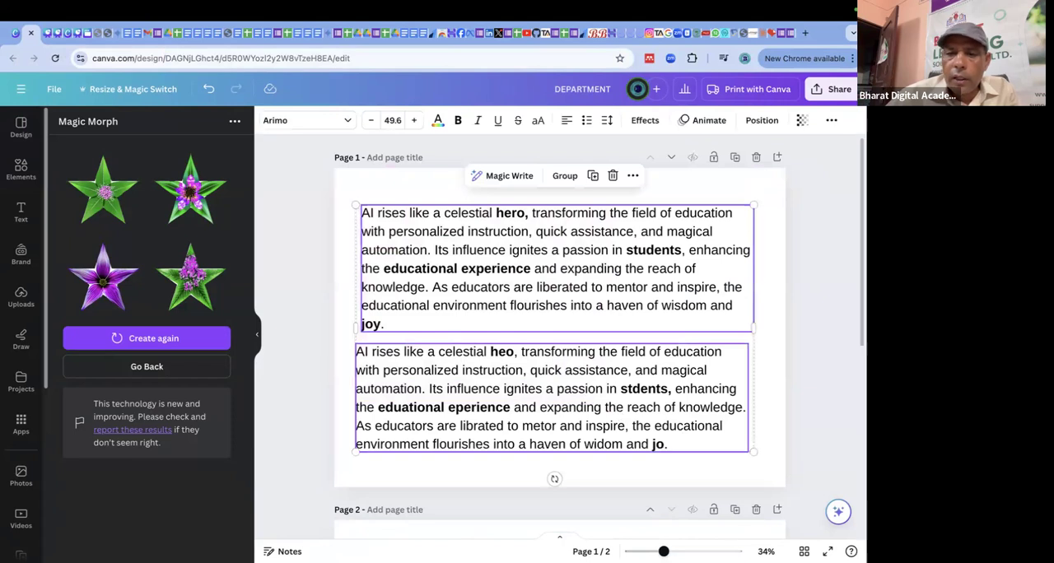
key(Delete)
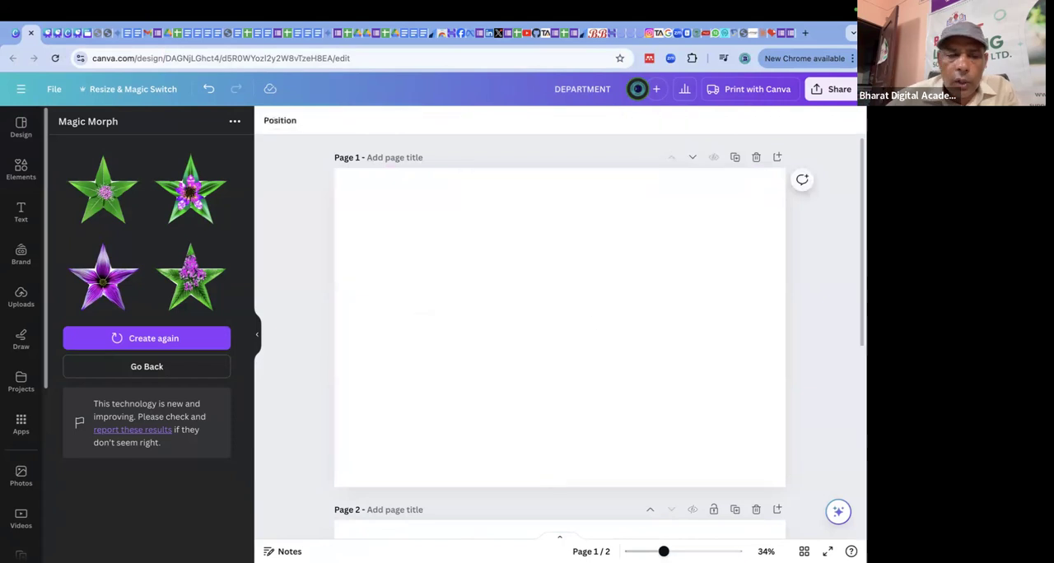
click(21, 173)
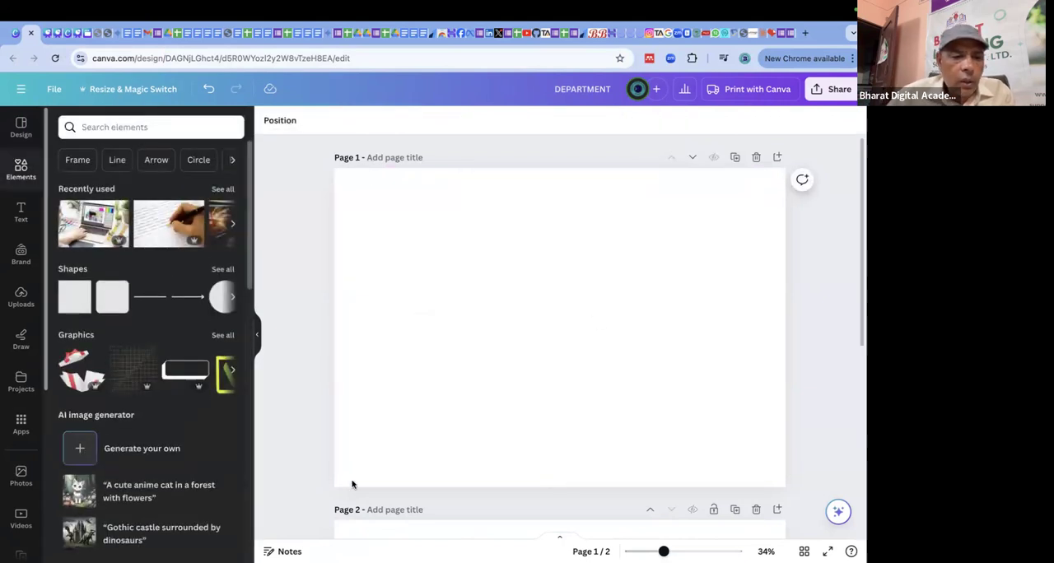
scroll(228, 447, down, 2)
scroll(228, 447, down, 1)
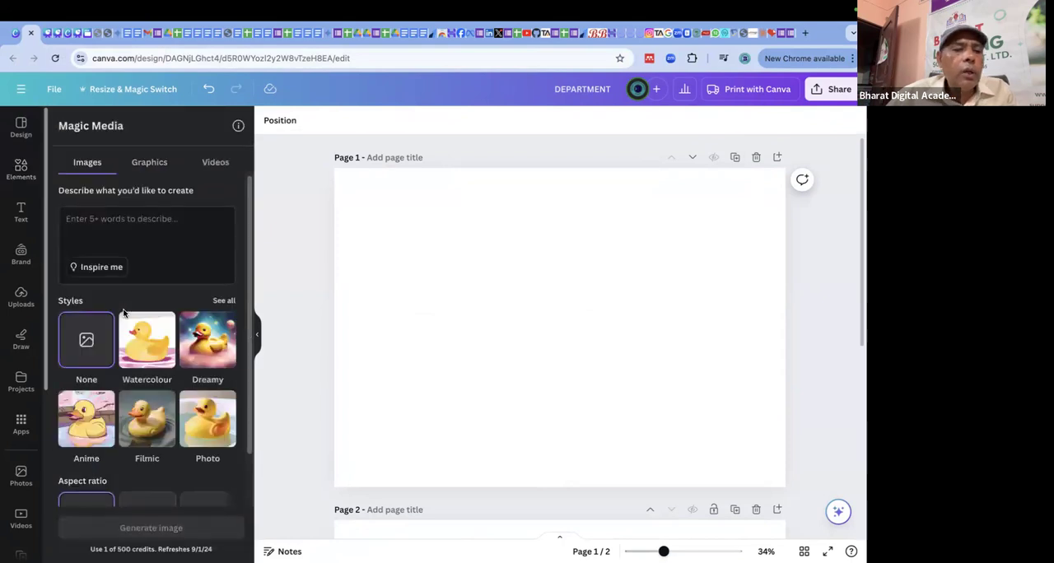
Begin the image description with "a super lady", removing the trial wording about sitting in the market.
click(143, 216)
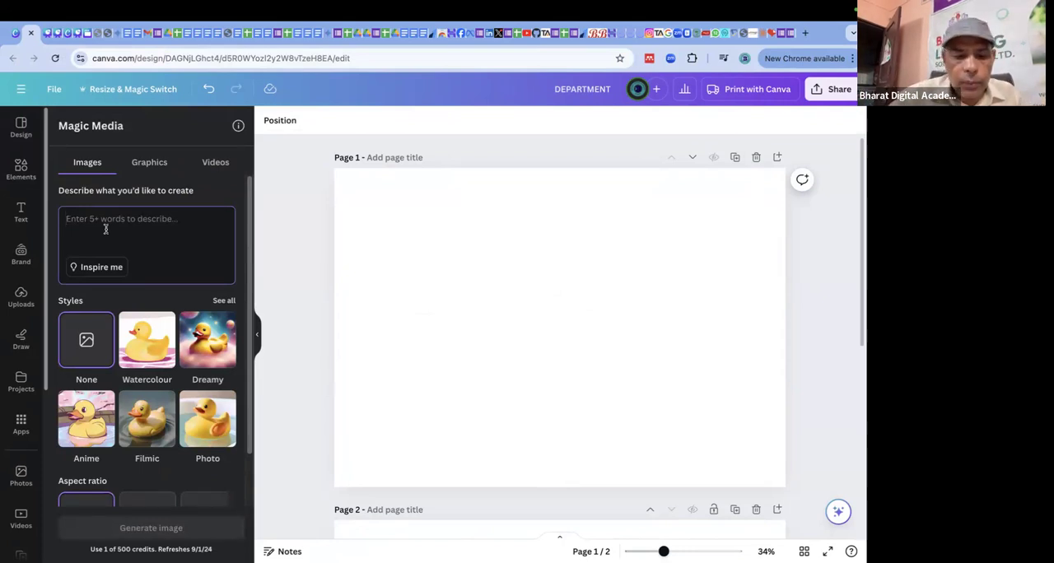
text(a)
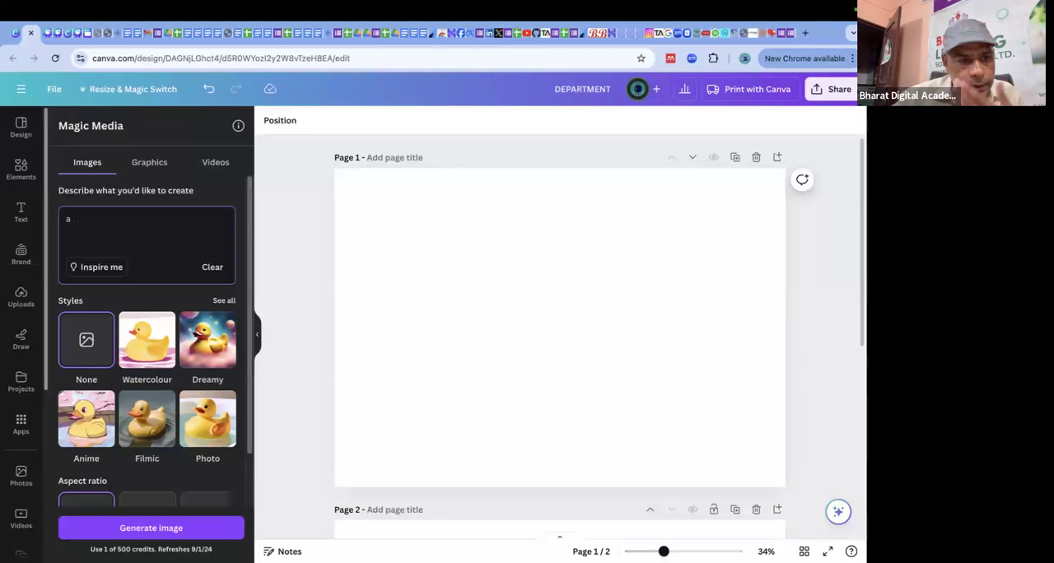
key(BackSpace)
text(a super lady s)
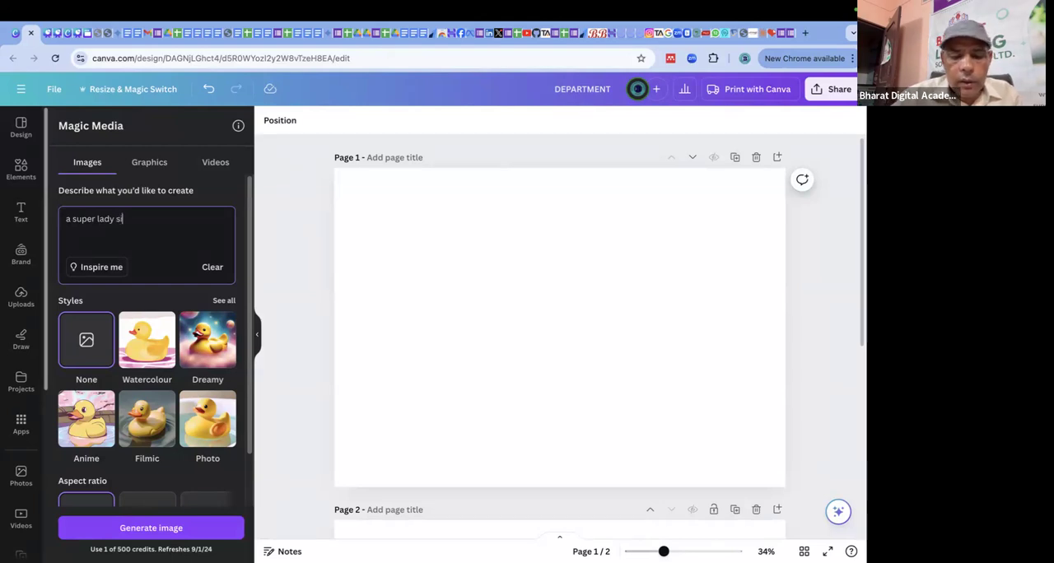
text(th)
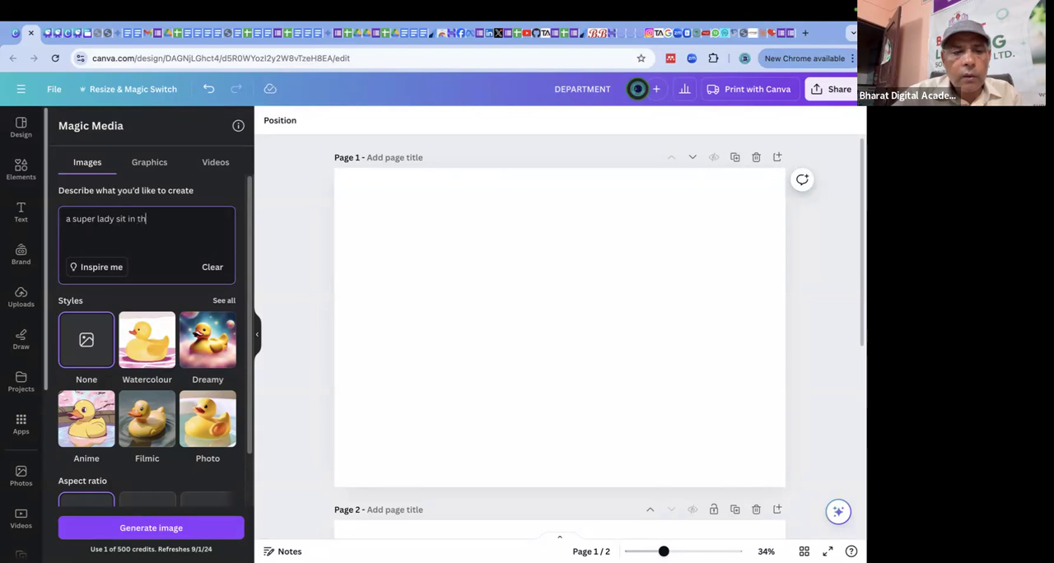
text(e mar)
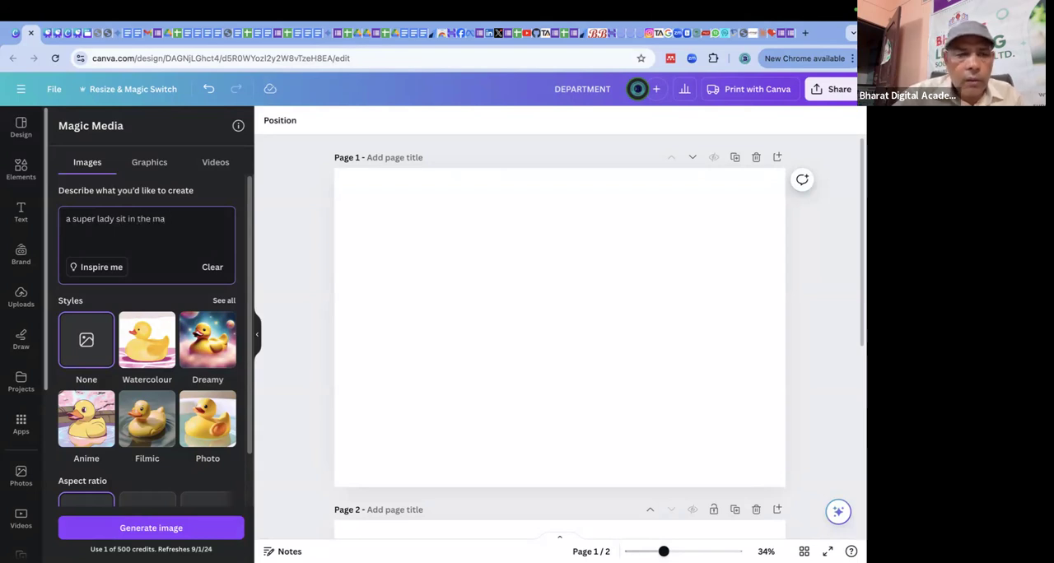
key(BackSpace)
key(BackSpace)
key(BackSpace)
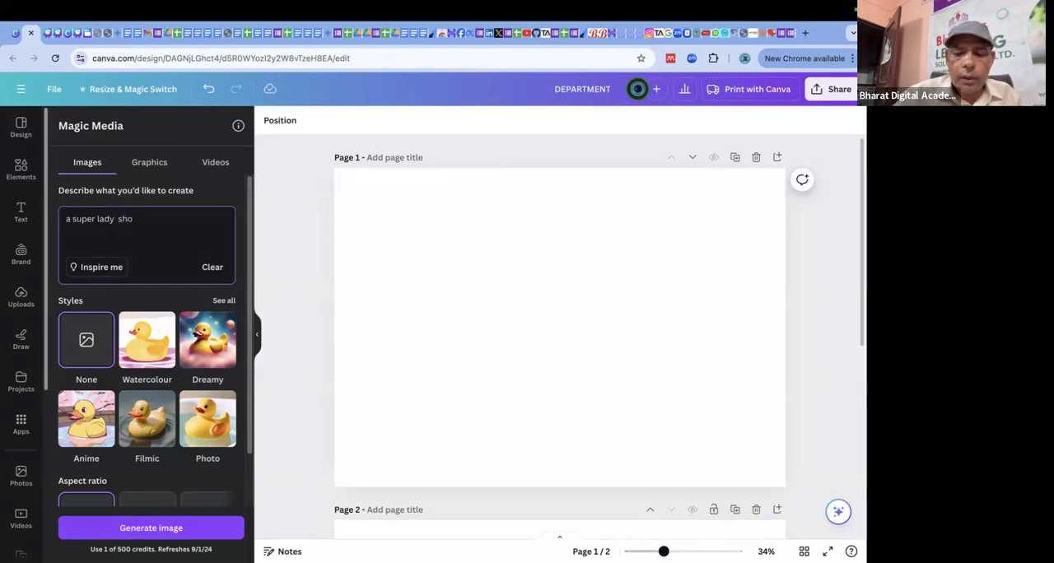
Continue the image description with "shopping in market and camle and hourse".
text(shop)
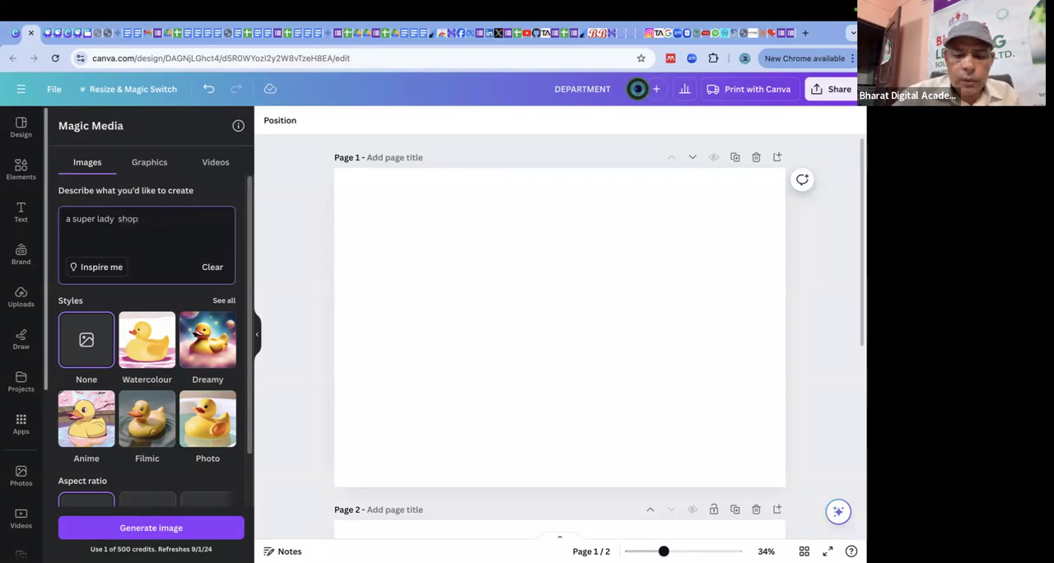
text(pungping)
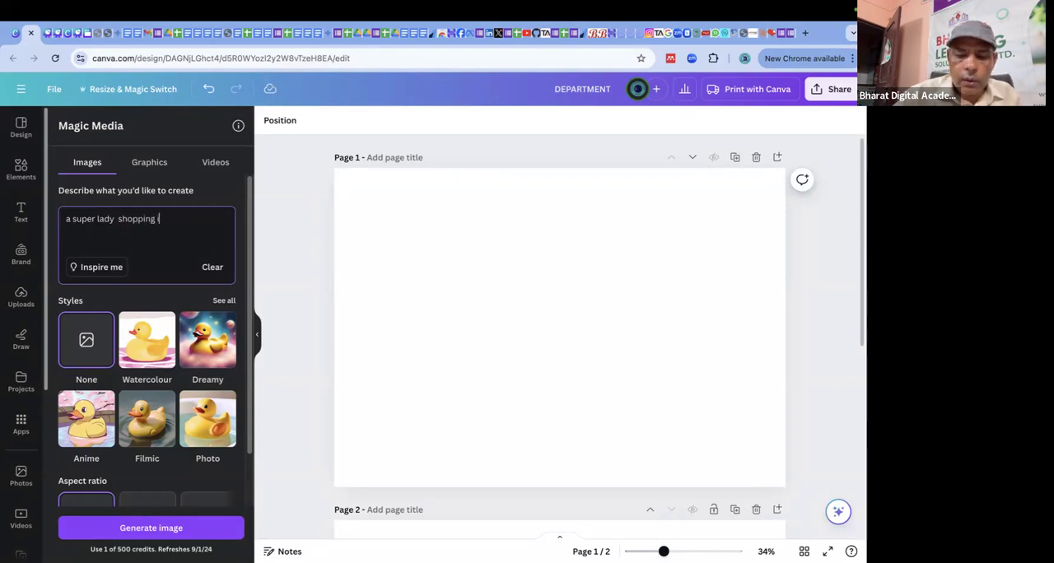
text( in mark)
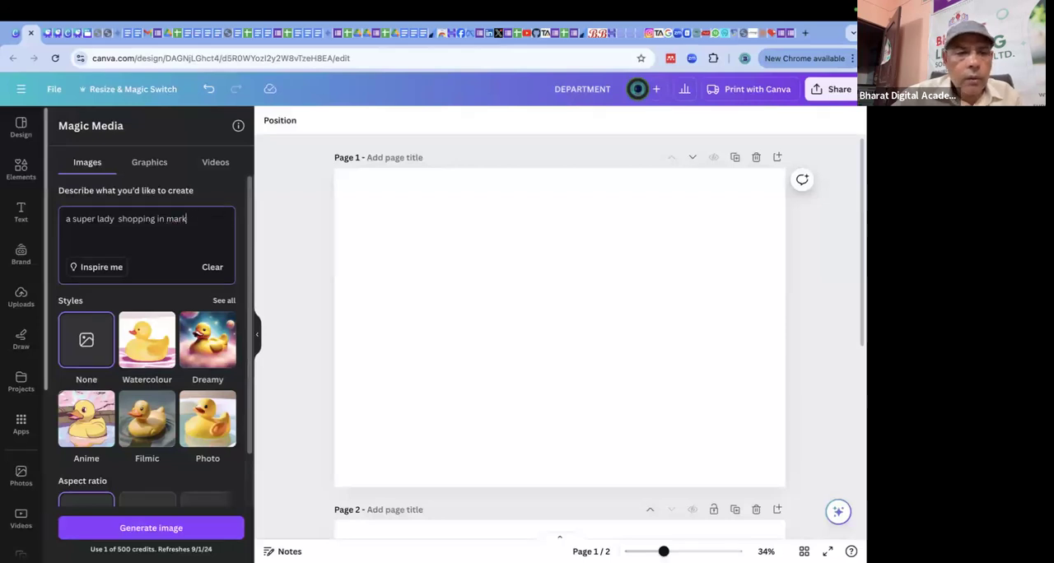
text(et amd)
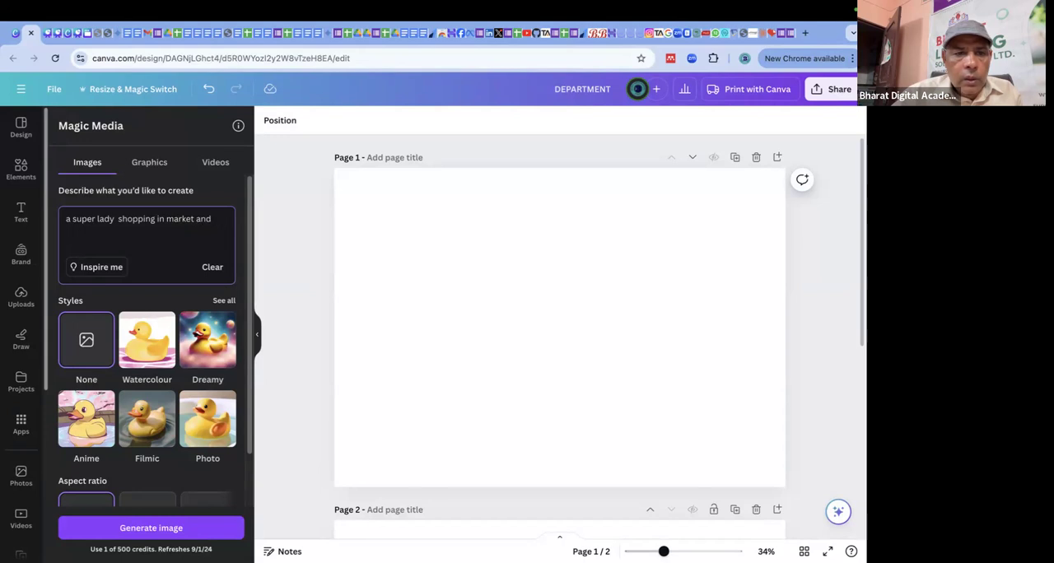
text(mple and hourse)
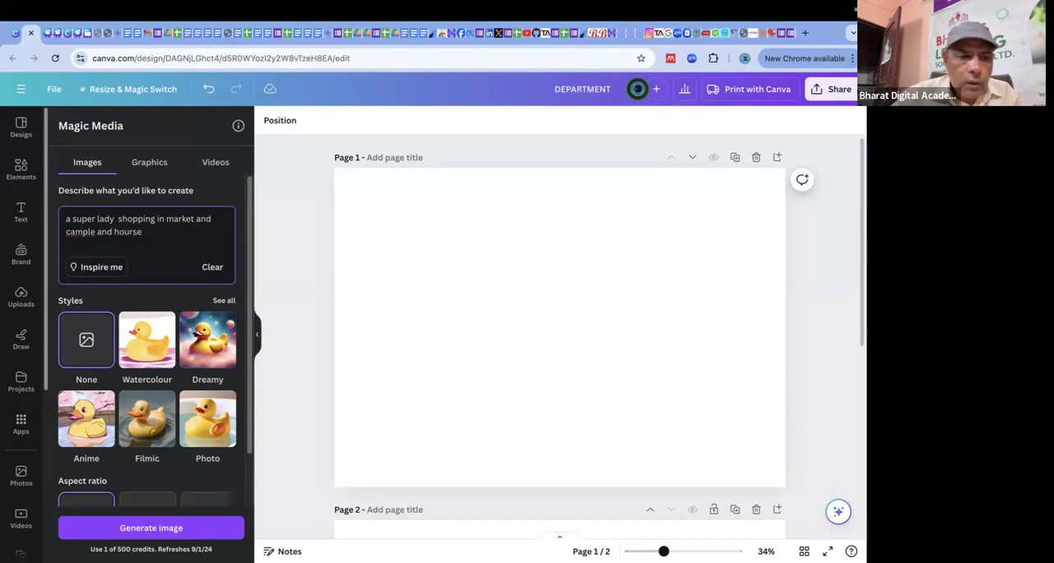
key(BackSpace)
key(BackSpace)
key(BackSpace)
key(BackSpace)
key(BackSpace)
key(BackSpace)
key(BackSpace)
key(BackSpace)
key(BackSpace)
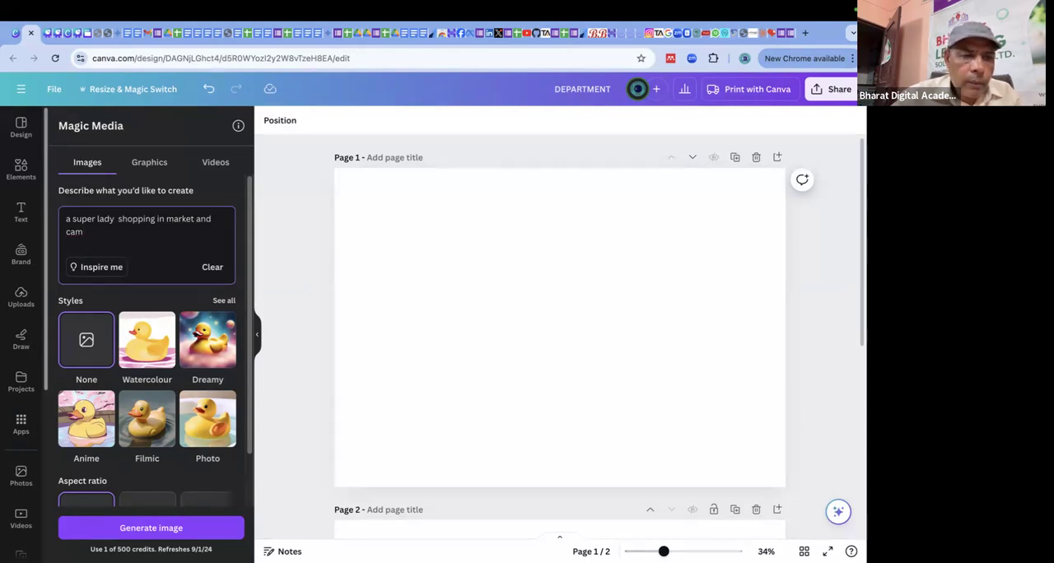
text(and hourse)
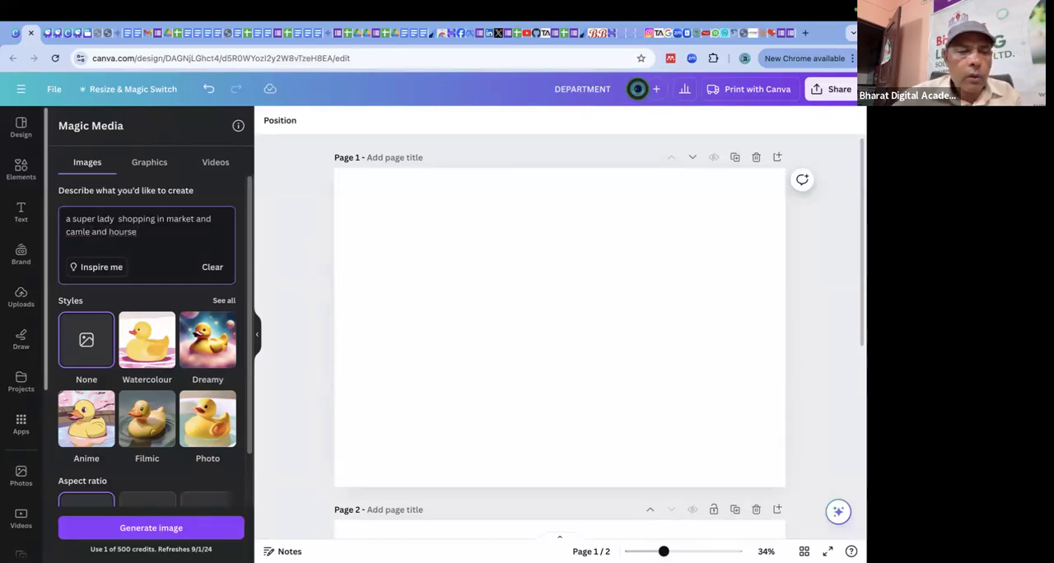
Check spelling suggestions for "camle" and "hourse" in the image description, and correct "hourse" to "horse".
double_click(75, 232)
right_click(71, 235)
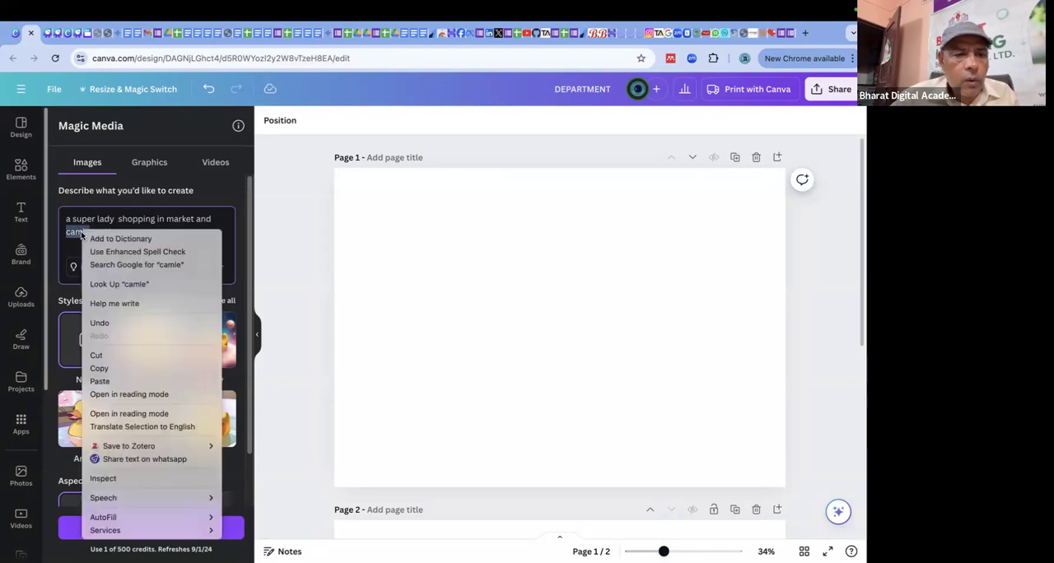
click(72, 235)
right_click(68, 231)
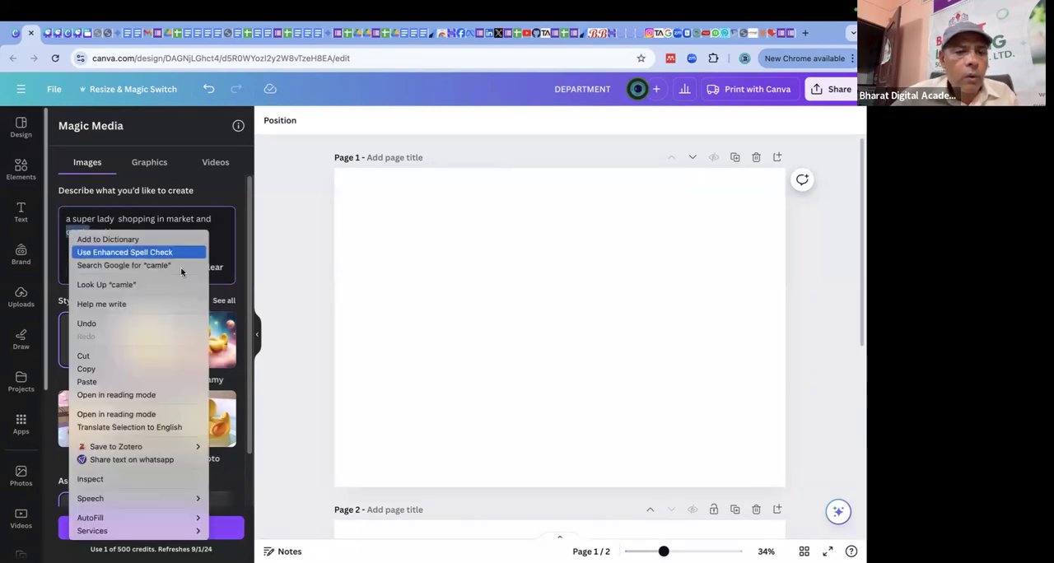
click(230, 243)
double_click(126, 232)
right_click(126, 232)
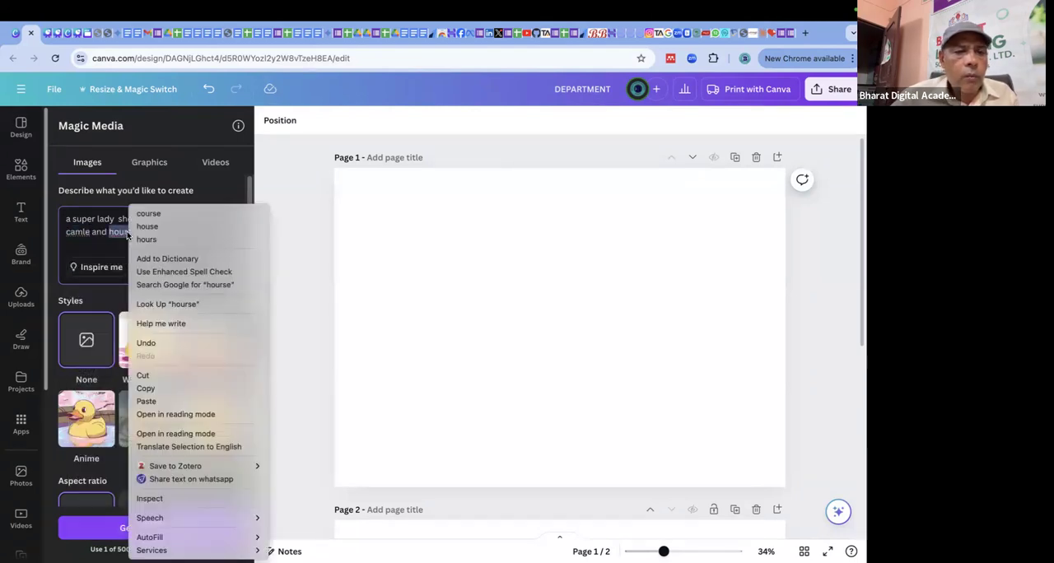
click(148, 224)
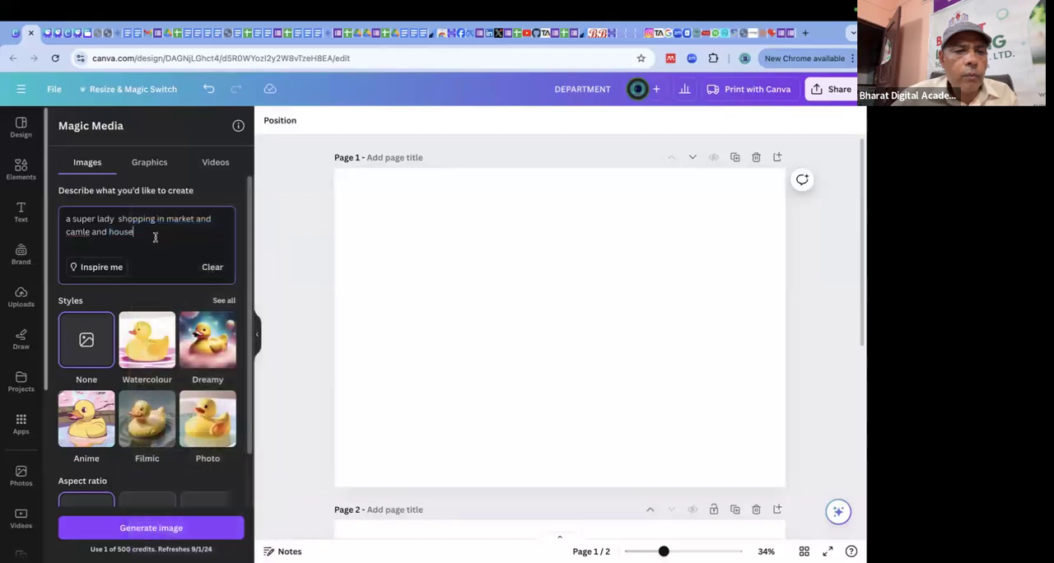
key(BackSpace)
key(BackSpace)
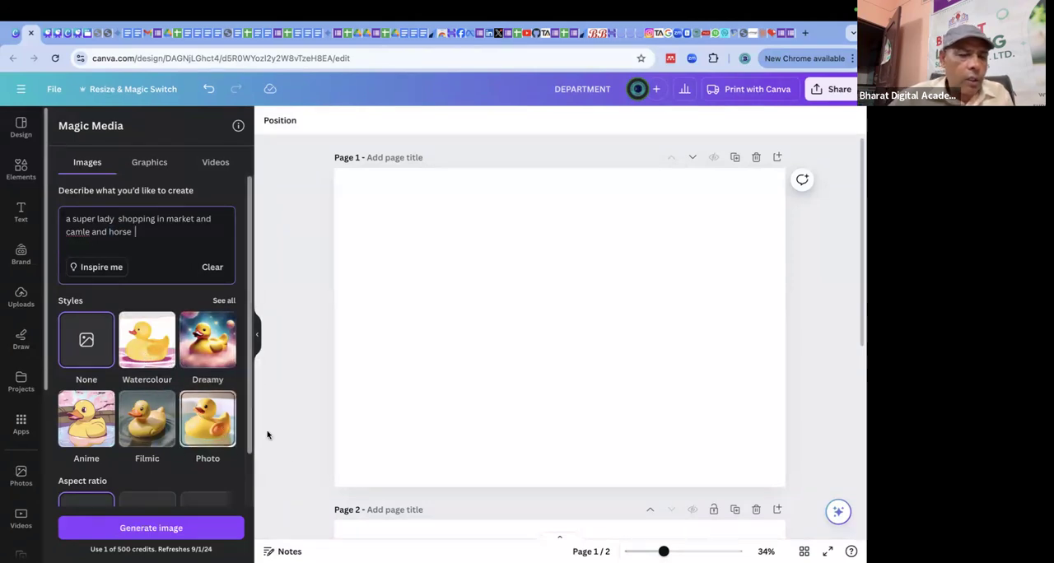
Choose the Dreamy style and generate the images from the description.
scroll(201, 388, down, 1)
scroll(202, 363, up, 1)
click(203, 343)
scroll(202, 342, down, 1)
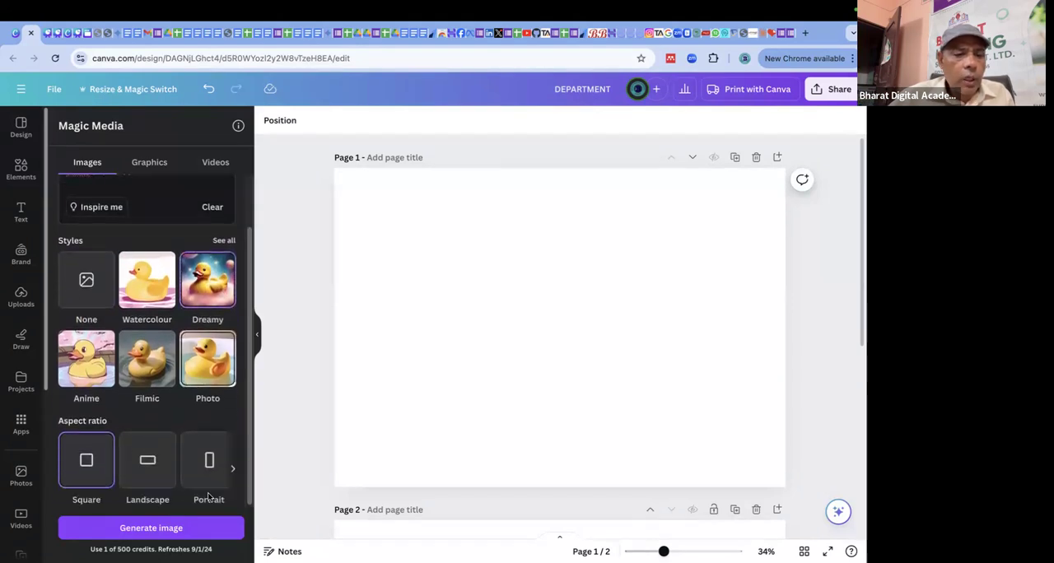
click(151, 529)
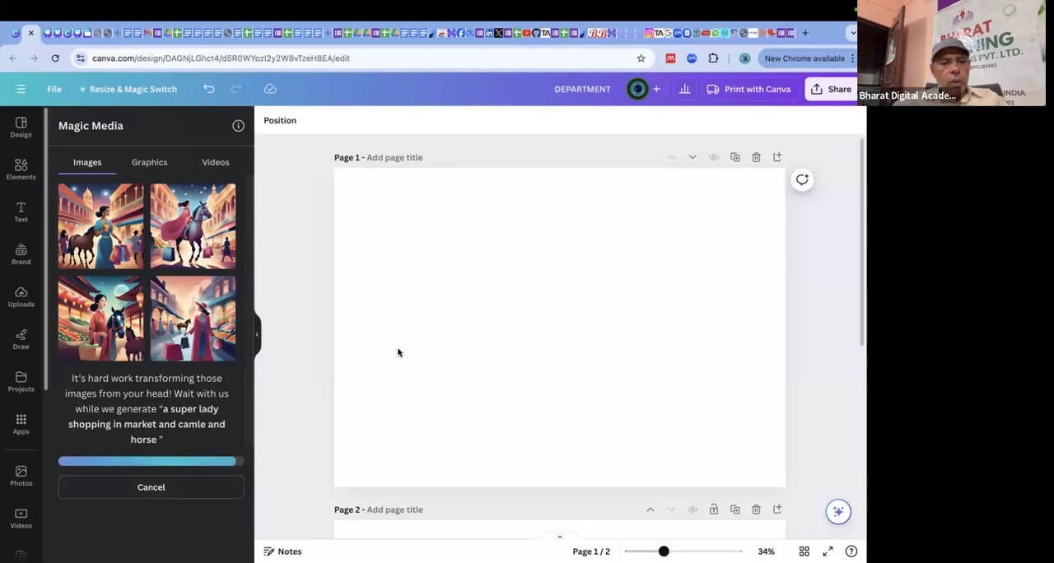
Add the generated image of the woman in blue beside a horse to page 1 and enlarge it to nearly fill the page.
click(111, 222)
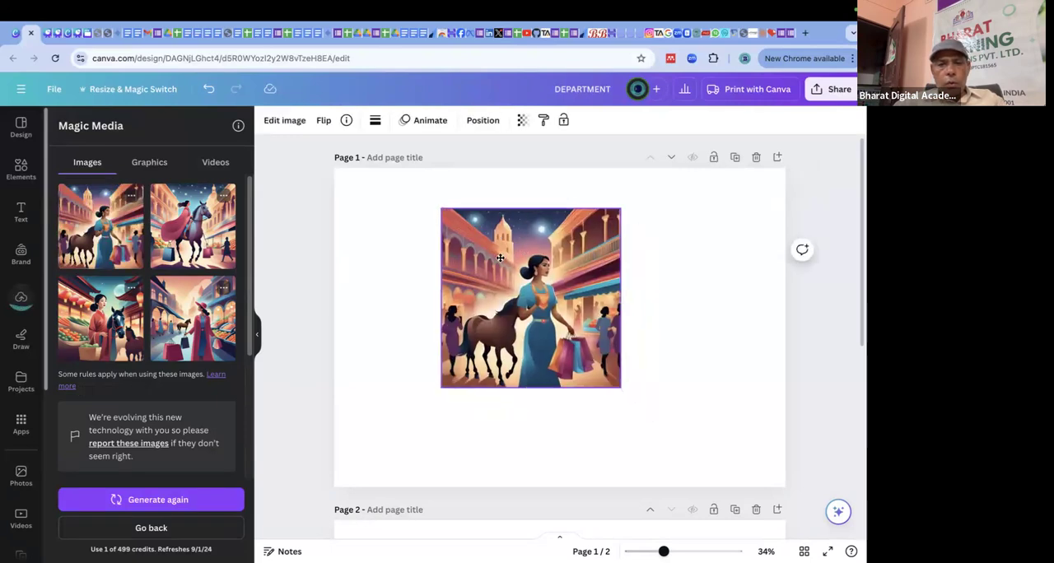
drag(500, 258, 392, 218)
drag(513, 347, 770, 444)
drag(722, 389, 716, 344)
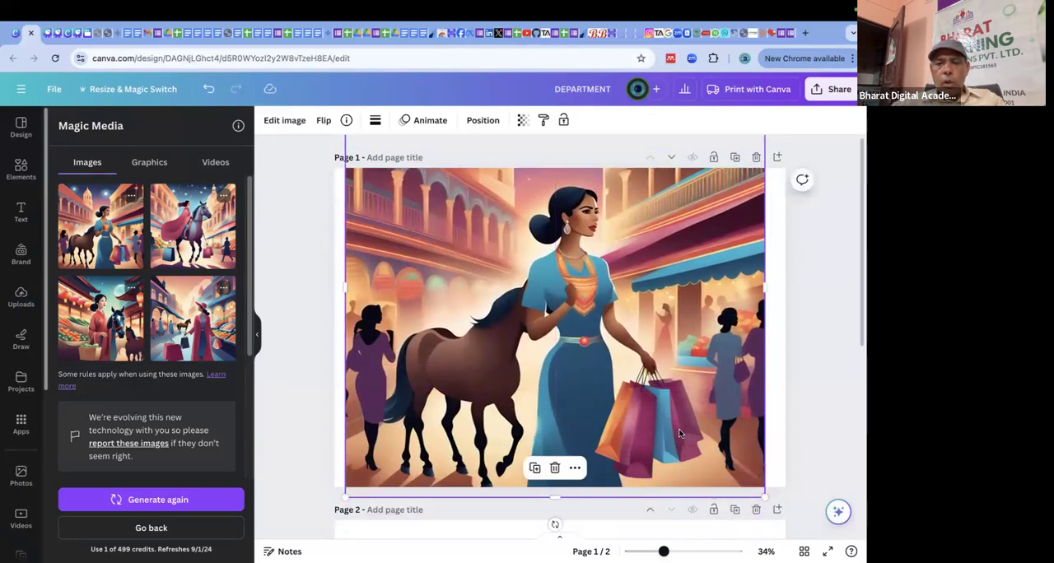
Add the generated image of the woman in a pink coat and hat, enlarge it over the first image, and deselect it.
click(200, 321)
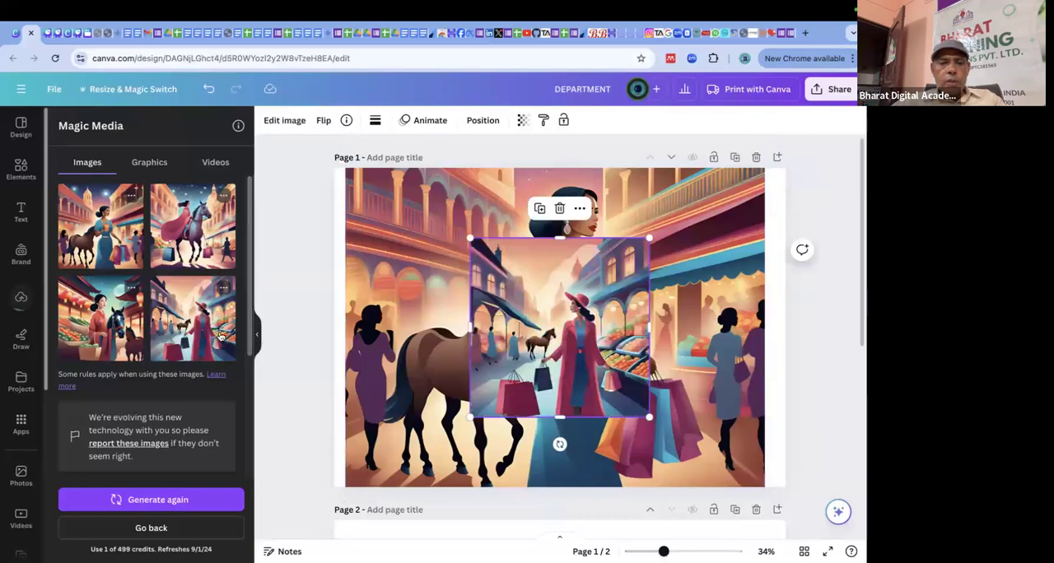
drag(560, 330, 436, 254)
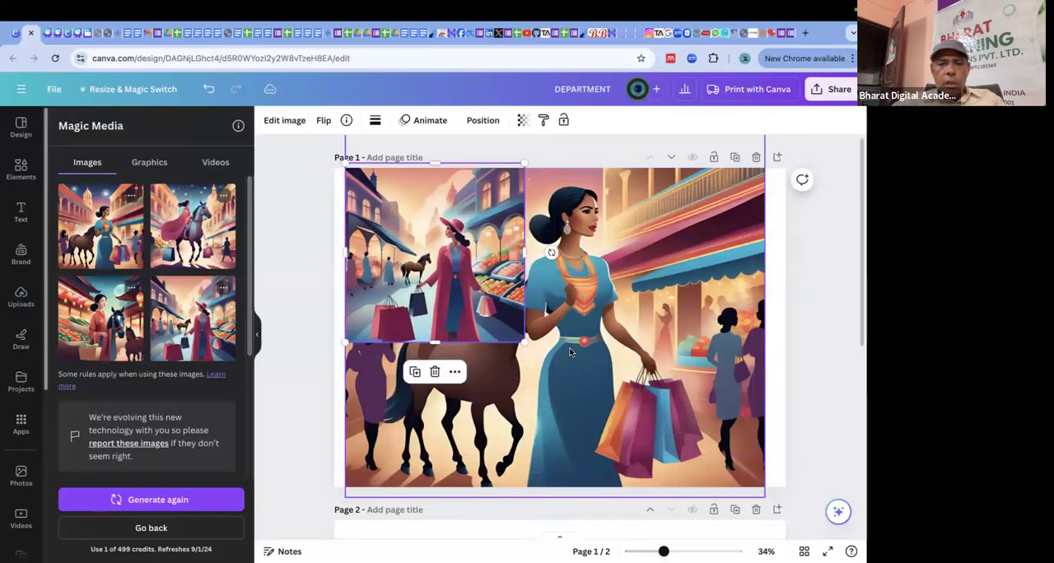
drag(524, 343, 824, 549)
drag(747, 418, 753, 329)
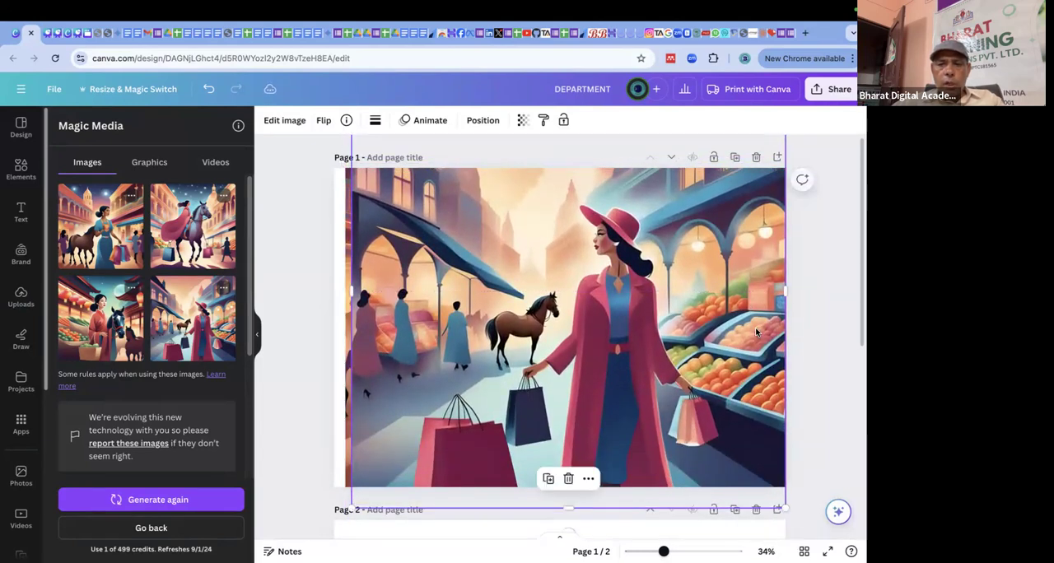
click(822, 311)
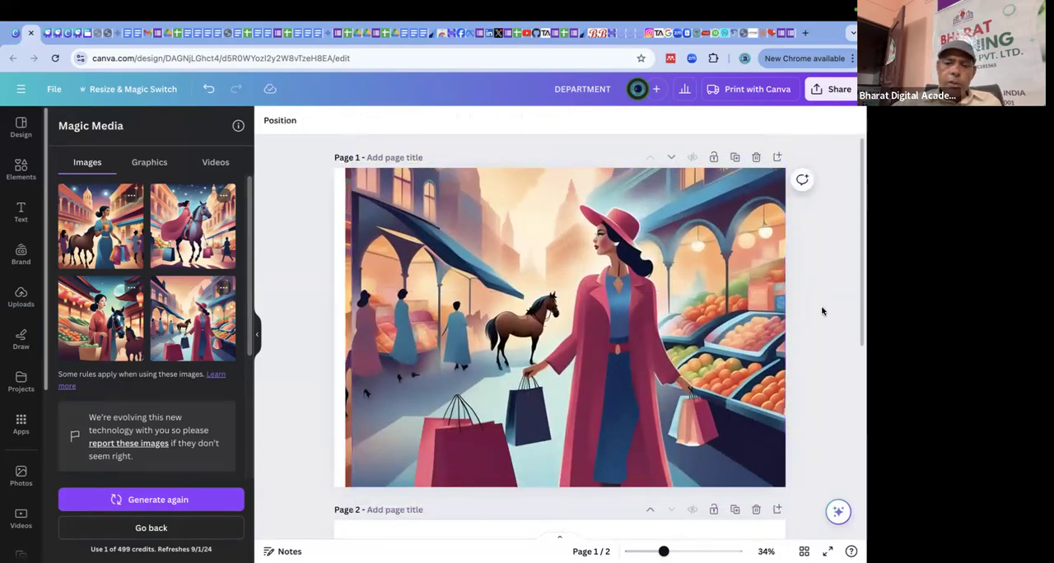
Delete both generated images from page 1.
click(676, 220)
key(Delete)
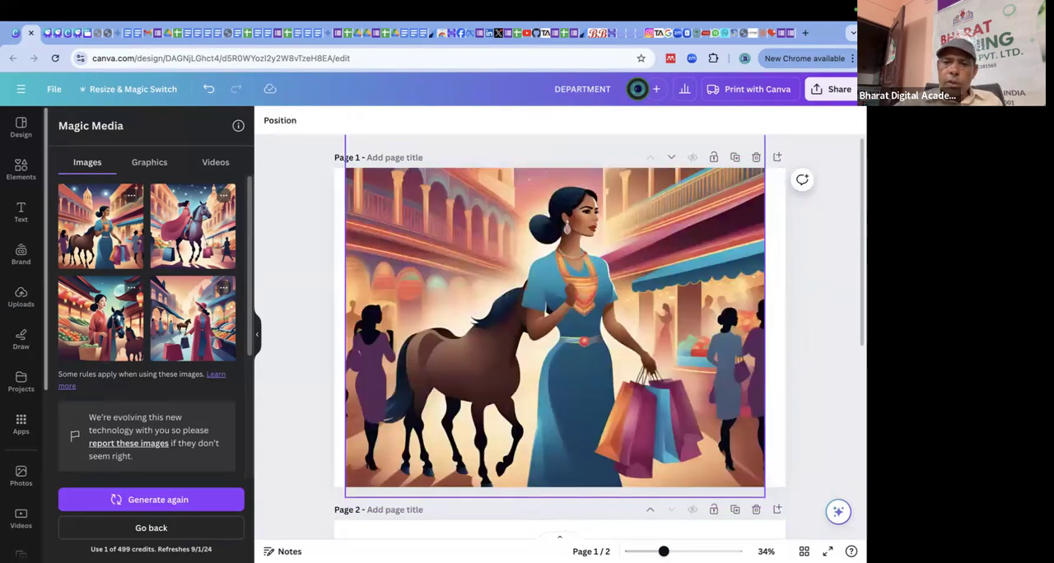
click(632, 251)
key(Delete)
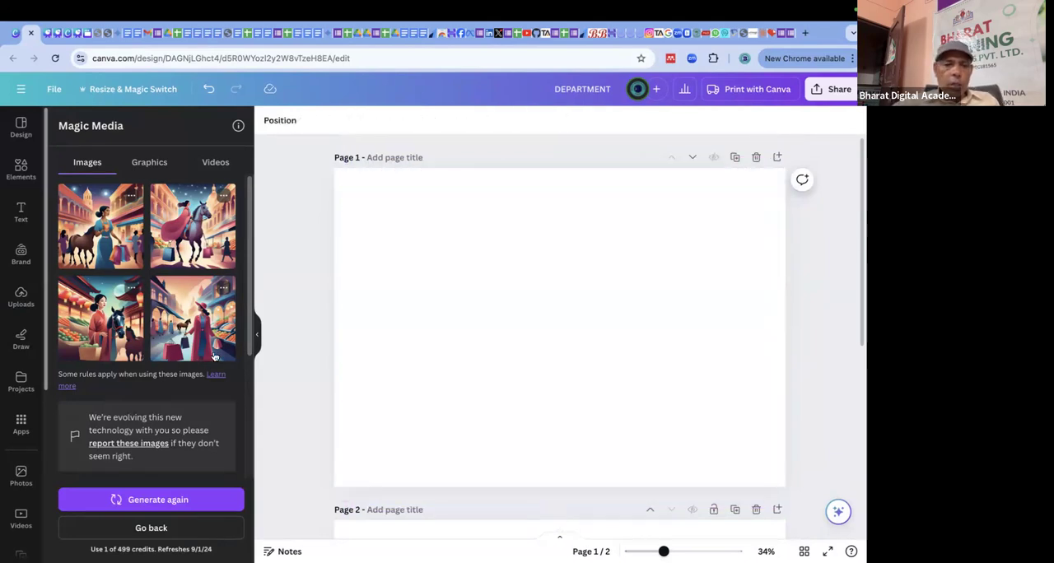
Switch the style to Photo and generate the images again from the same description.
scroll(196, 465, down, 3)
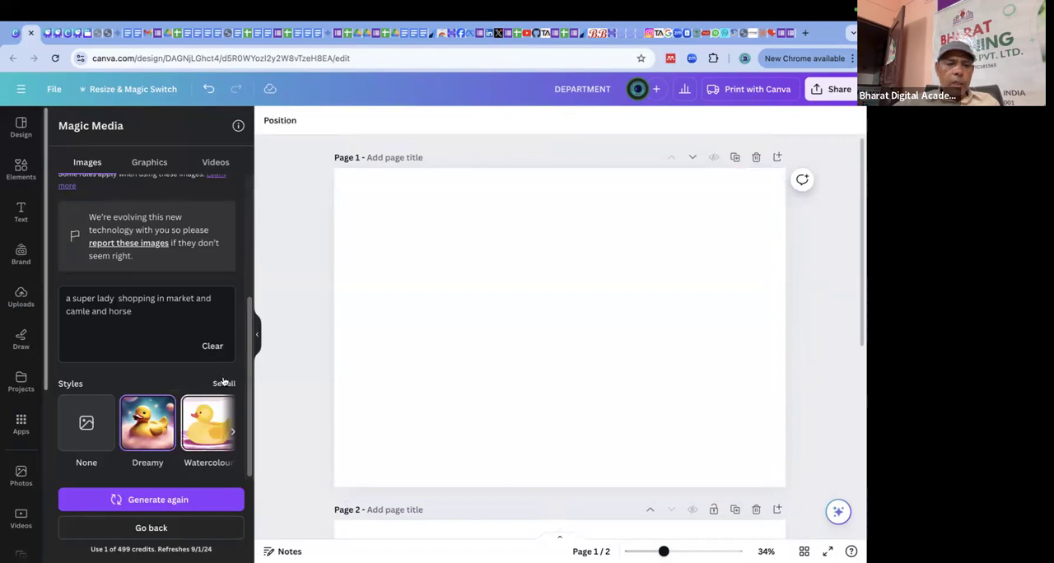
scroll(214, 368, down, 1)
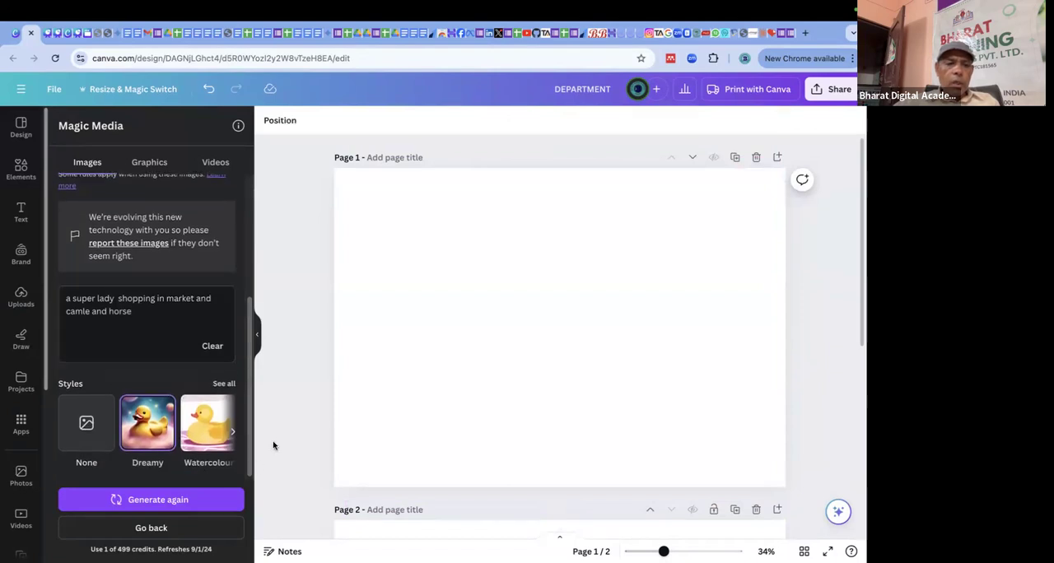
click(231, 434)
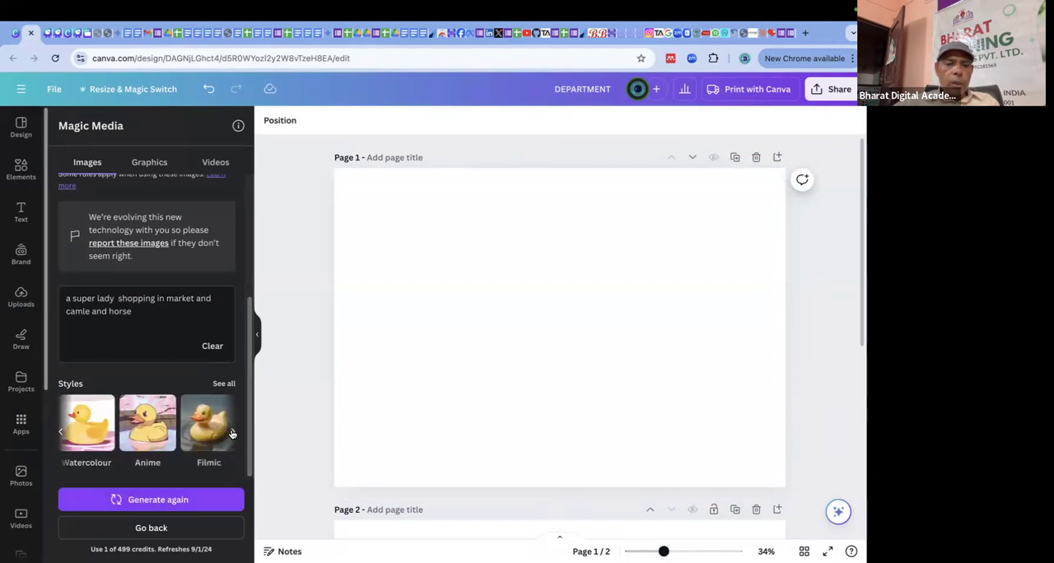
click(231, 434)
click(211, 434)
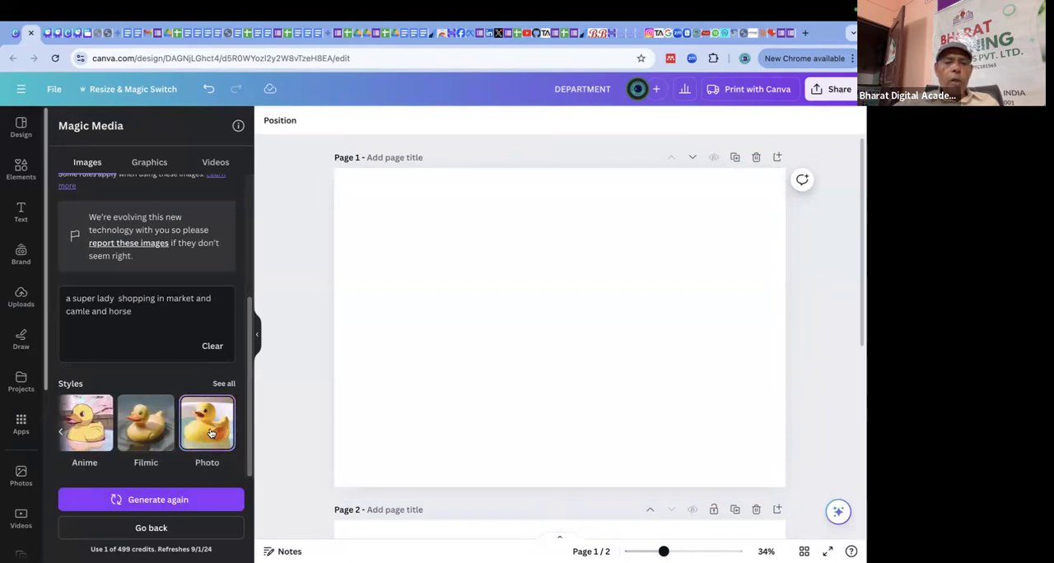
click(165, 500)
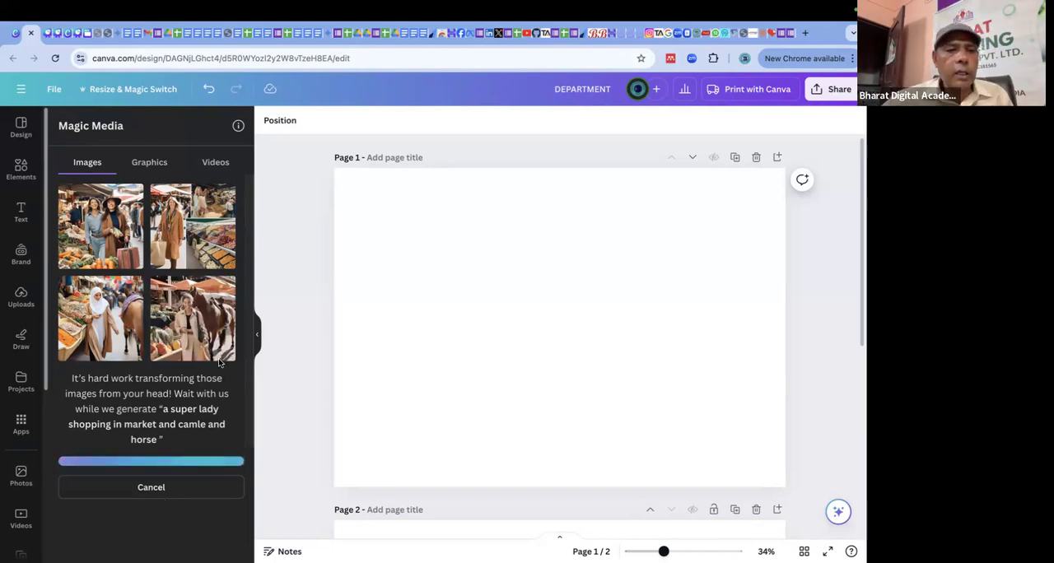
Add the generated photo of the woman in a white headscarf to page 1, align it with the page's upper-left corner and enlarge it to fill the page.
click(115, 308)
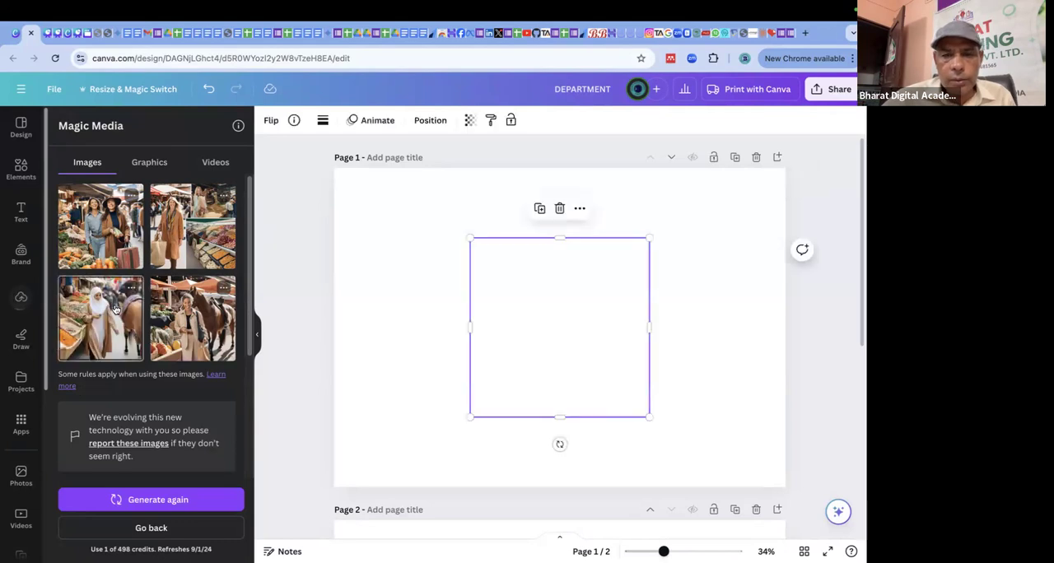
drag(603, 337, 468, 267)
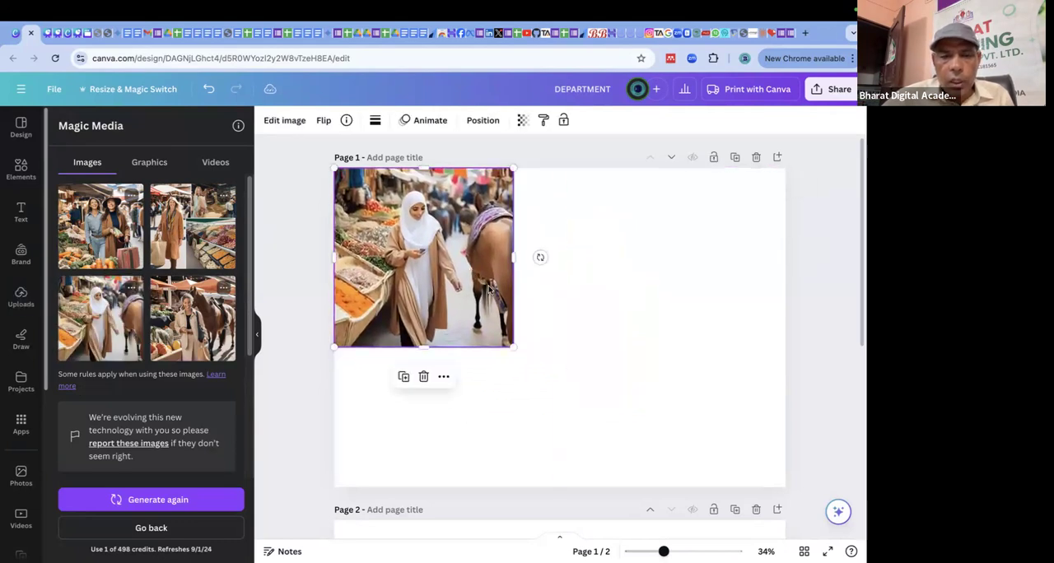
drag(514, 351, 849, 546)
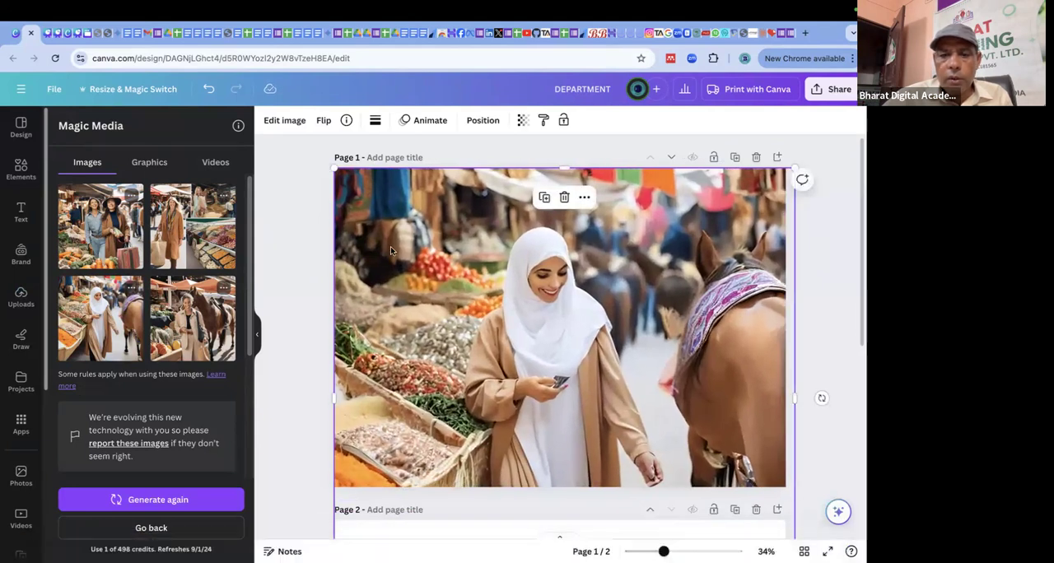
Add the photo of the woman beside a saddled horse, enlarged to cover page 1, and place the market collage image over it.
click(206, 316)
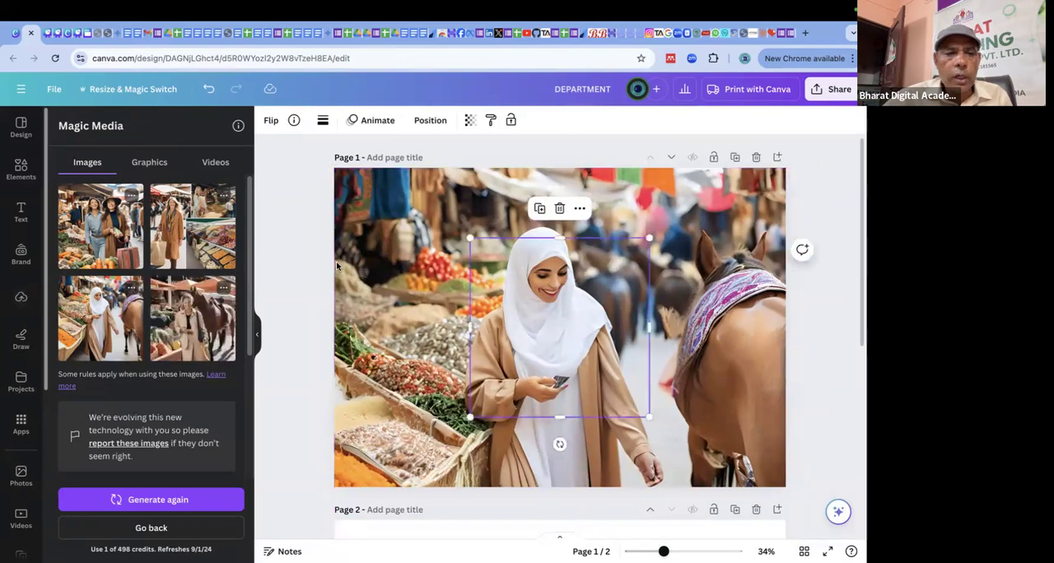
drag(486, 289, 350, 219)
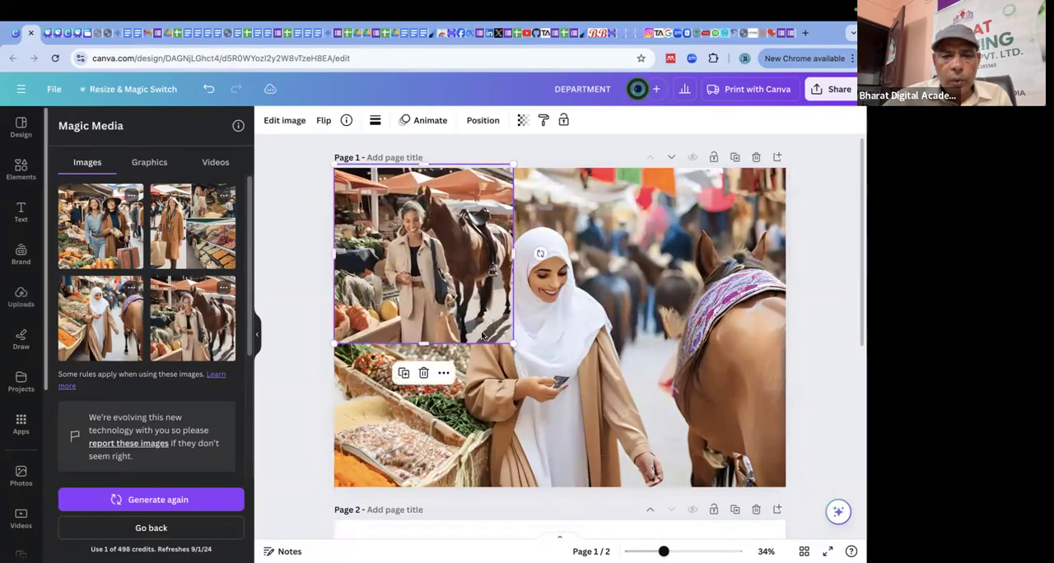
drag(512, 341, 793, 536)
click(205, 223)
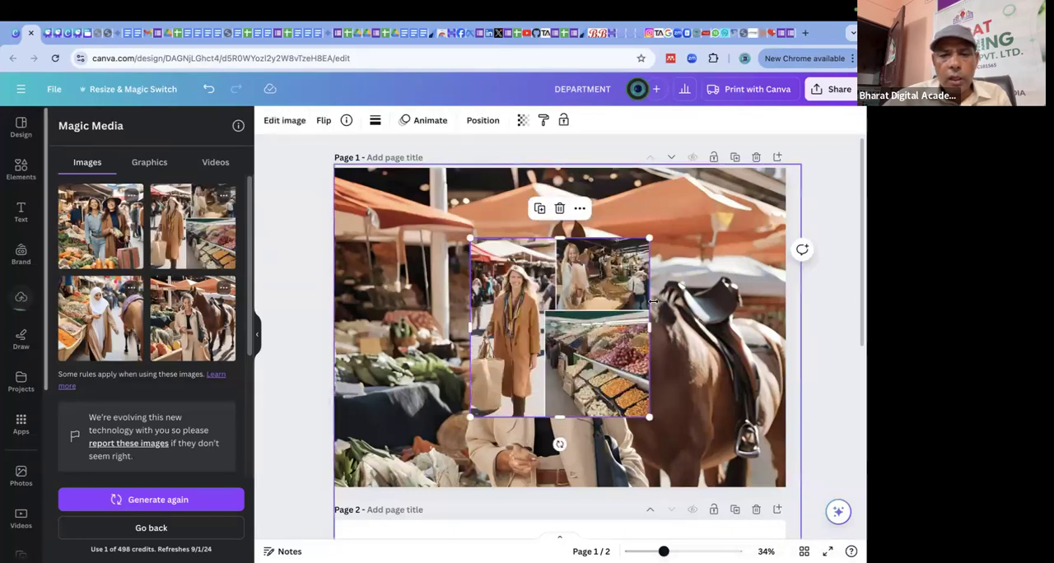
mouse_move(526, 265)
mouse_down()
mouse_move(561, 272)
mouse_move(615, 253)
mouse_move(525, 266)
mouse_up()
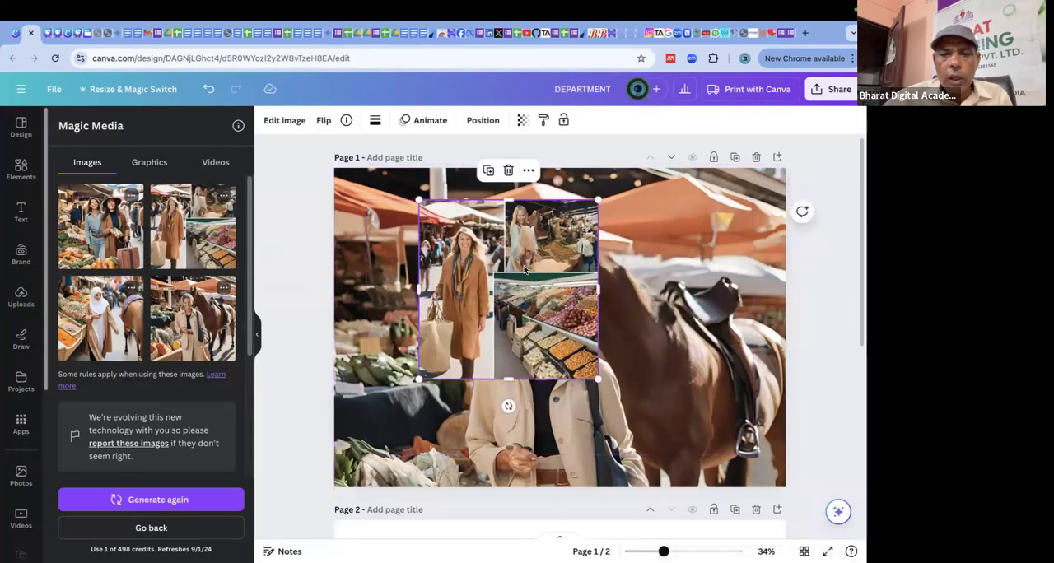
Add the photo of the two women at the market, enlarge it over page 1 and shift it slightly to cover the page.
click(97, 214)
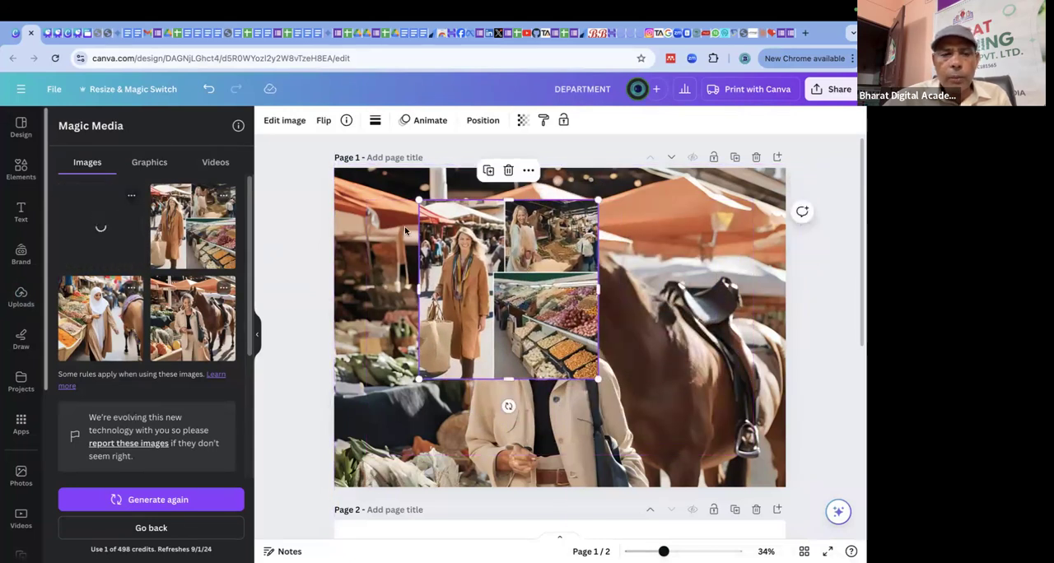
drag(529, 266, 387, 196)
drag(508, 346, 790, 536)
scroll(668, 321, down, 1)
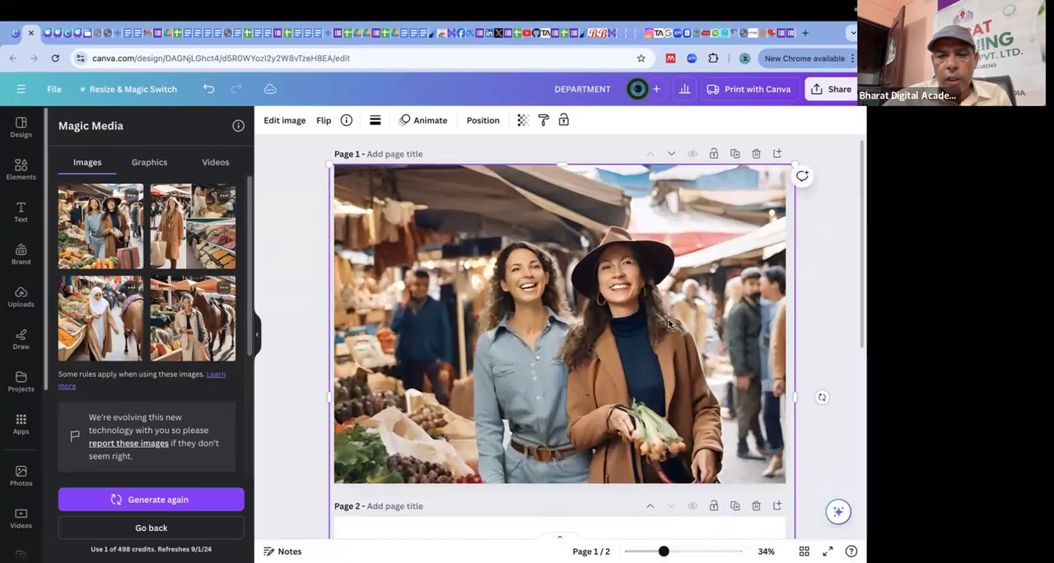
drag(625, 340, 627, 296)
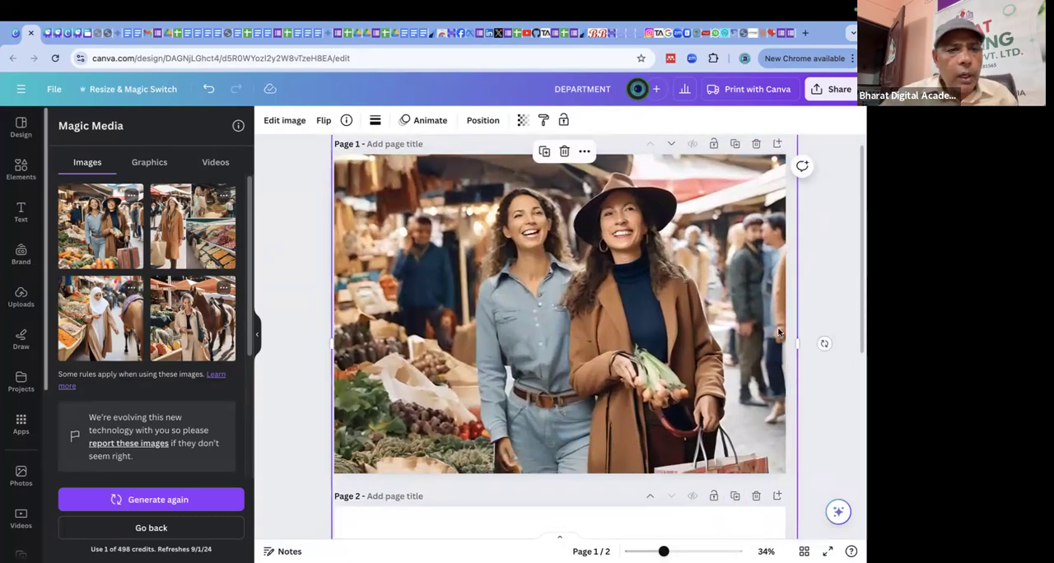
Return to the image description form and delete all four generated market images from page 1.
click(169, 529)
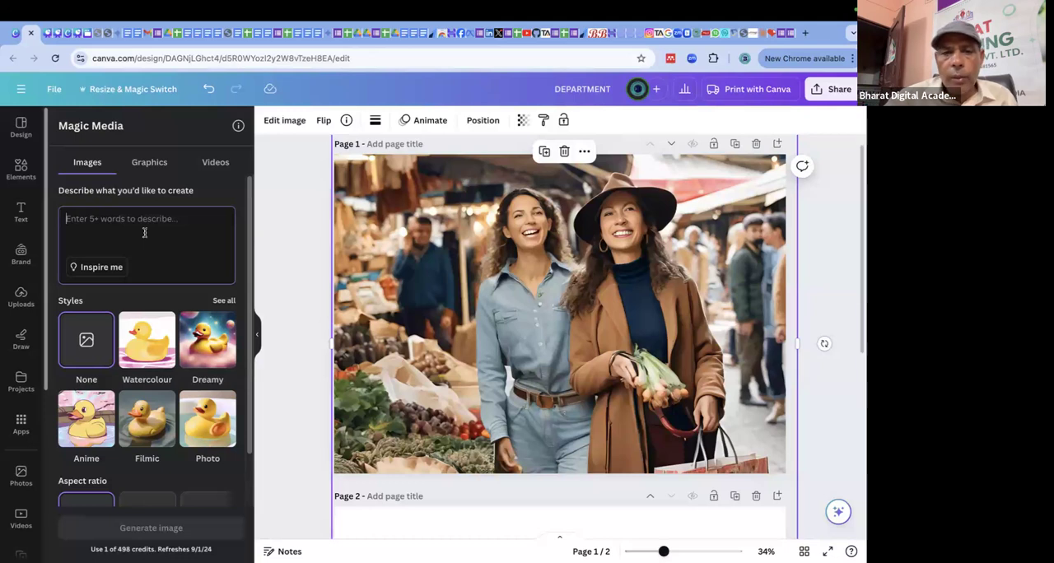
click(477, 283)
key(Delete)
click(501, 279)
key(Delete)
click(645, 273)
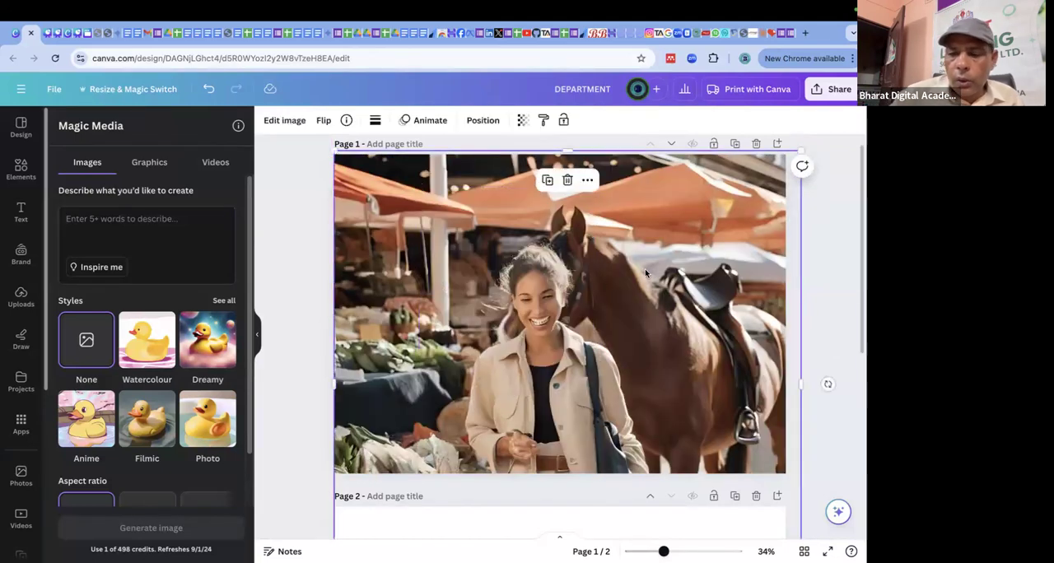
key(Delete)
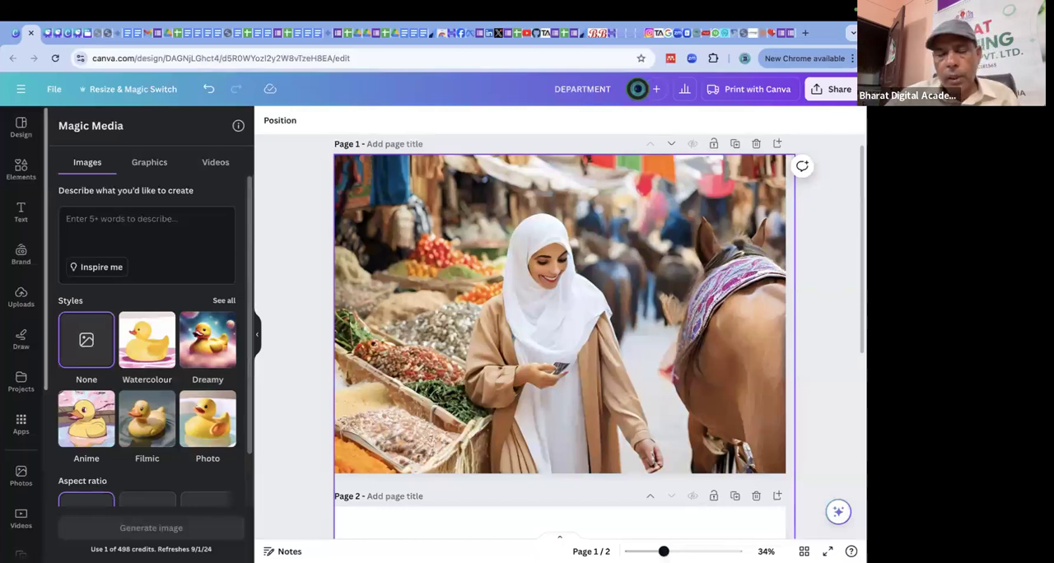
click(645, 268)
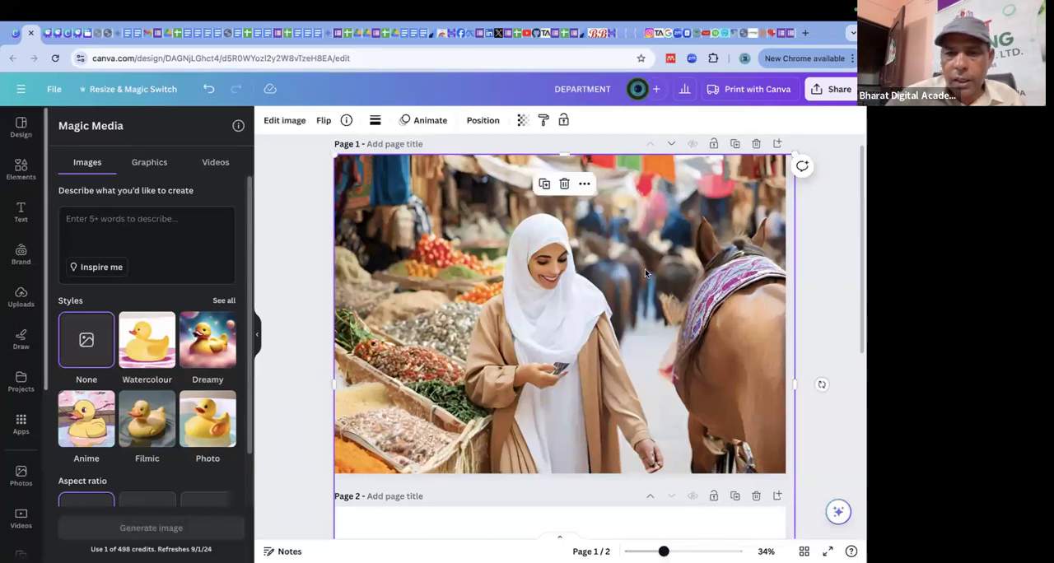
key(Delete)
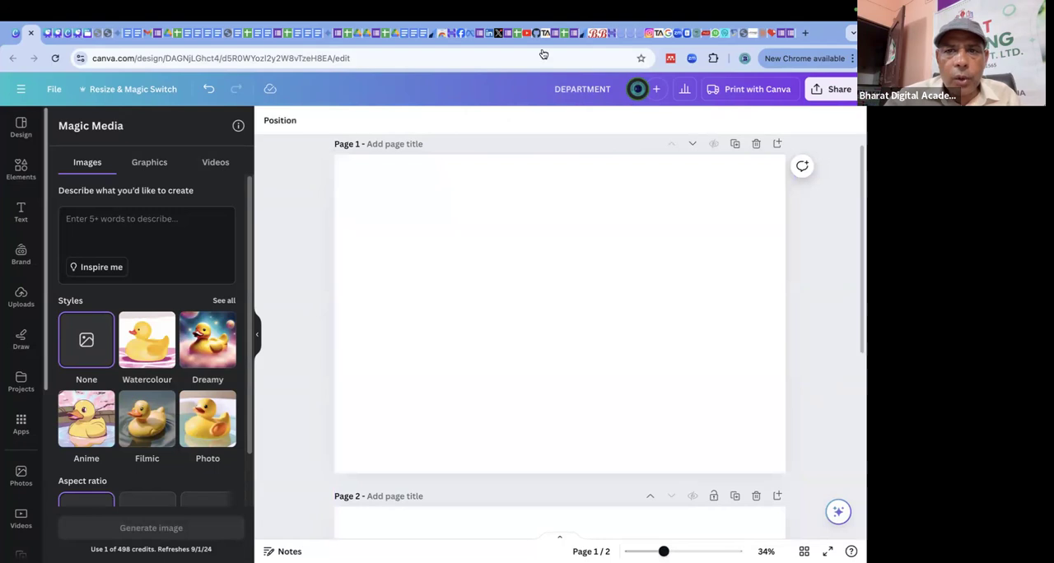
Describe the image as "A lady scientist working on laboratory rats", choose the Photo style and generate the images.
mouse_move(342, 33)
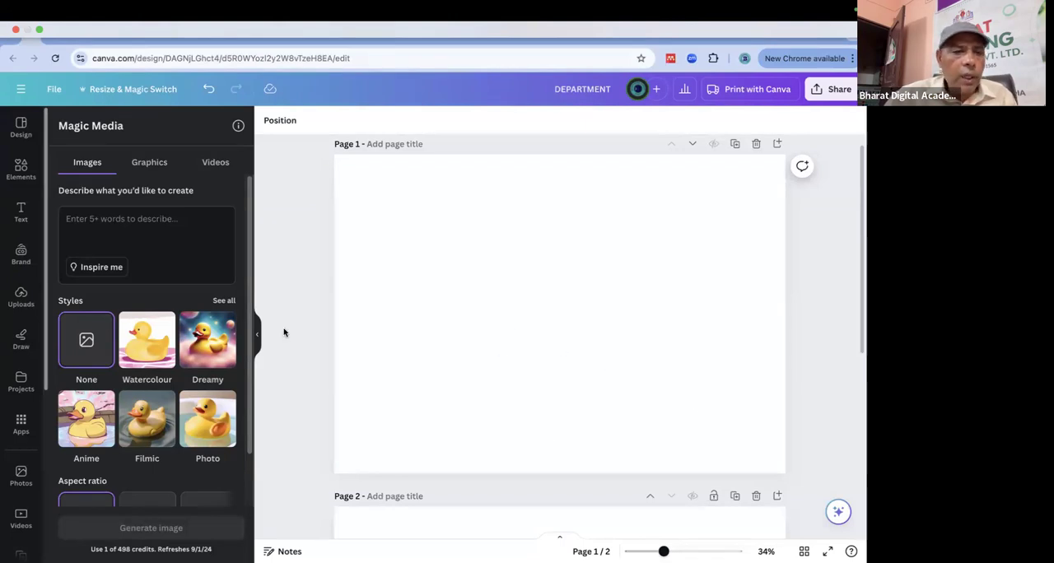
click(128, 218)
text(A lady scientist working on laboratory rats)
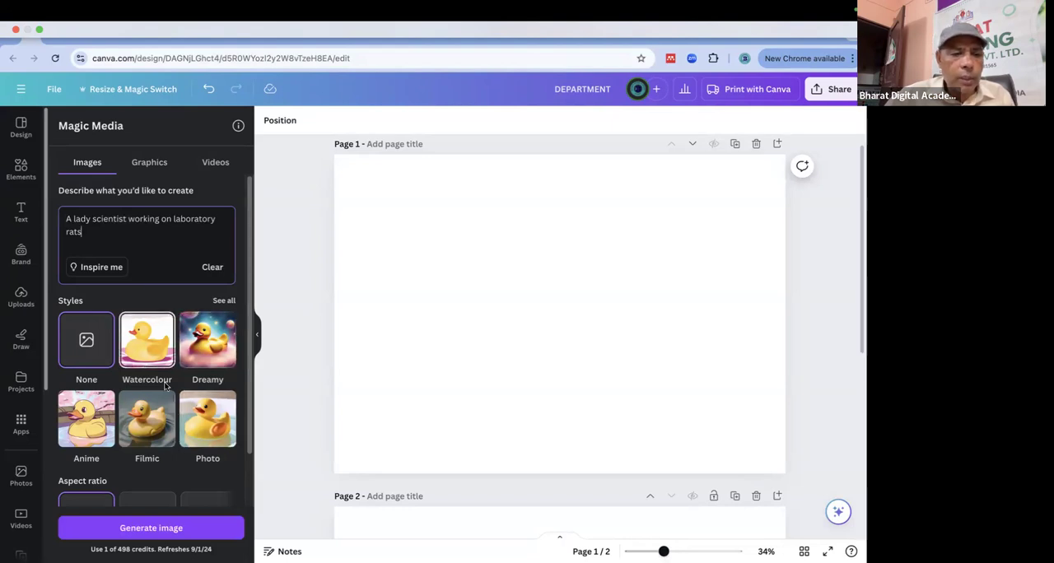
scroll(156, 395, down, 2)
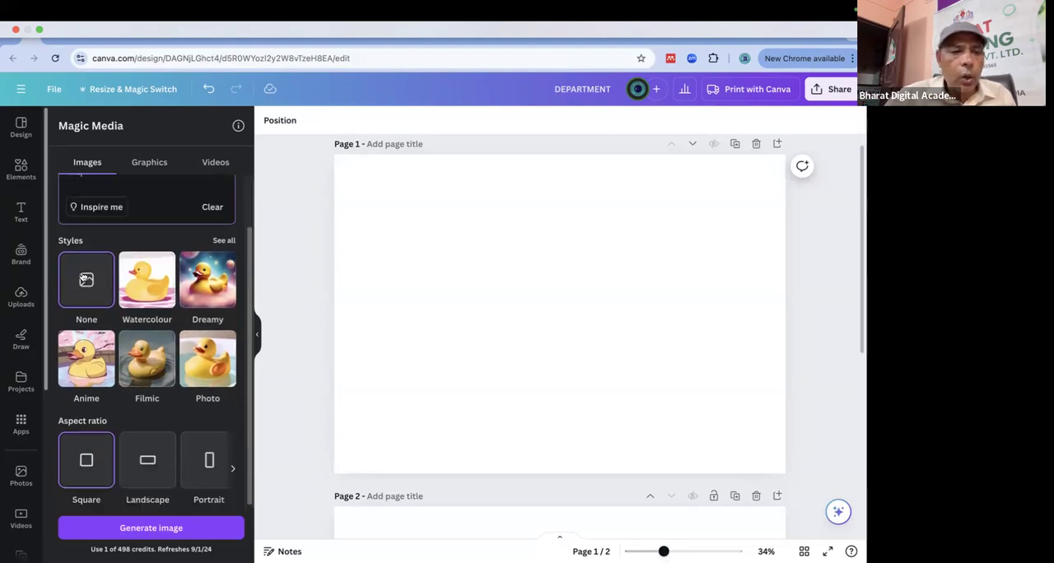
scroll(173, 293, up, 1)
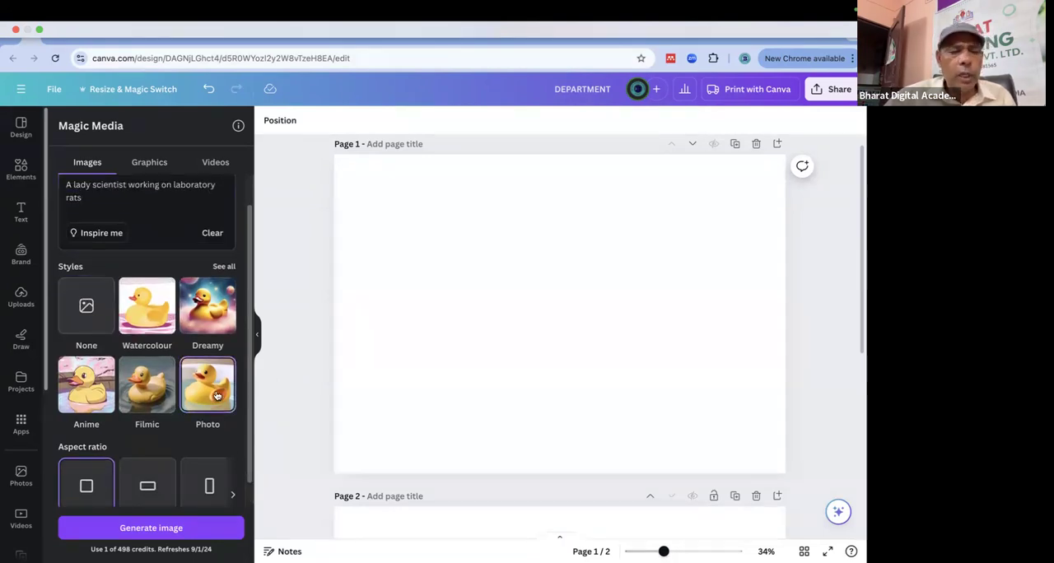
click(170, 527)
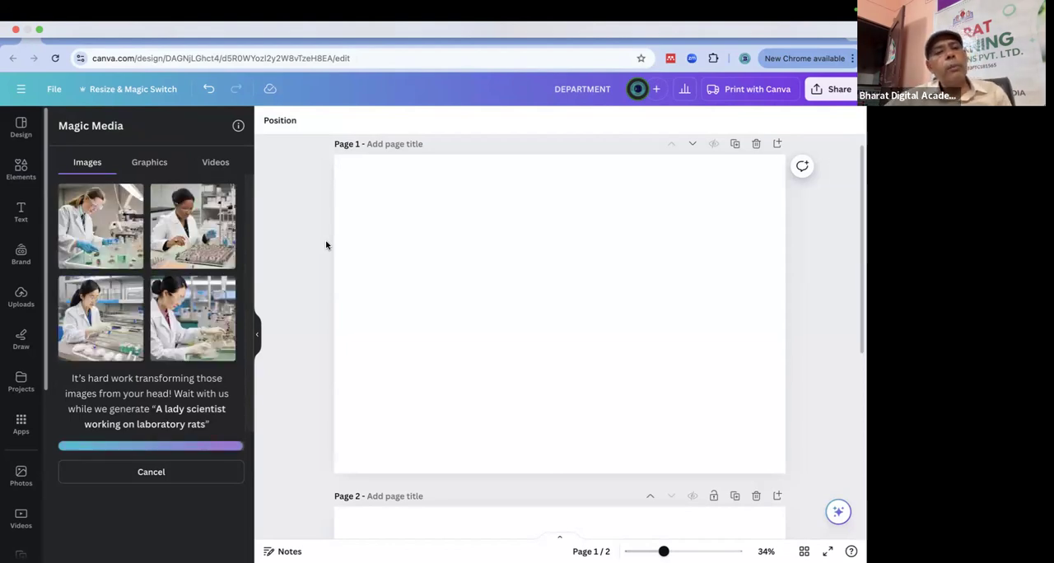
Add the generated photo of the scientist with a tray of rats to page 1, enlarge it and move it up on the page.
click(192, 226)
drag(550, 336, 415, 271)
drag(514, 341, 810, 499)
drag(716, 411, 709, 305)
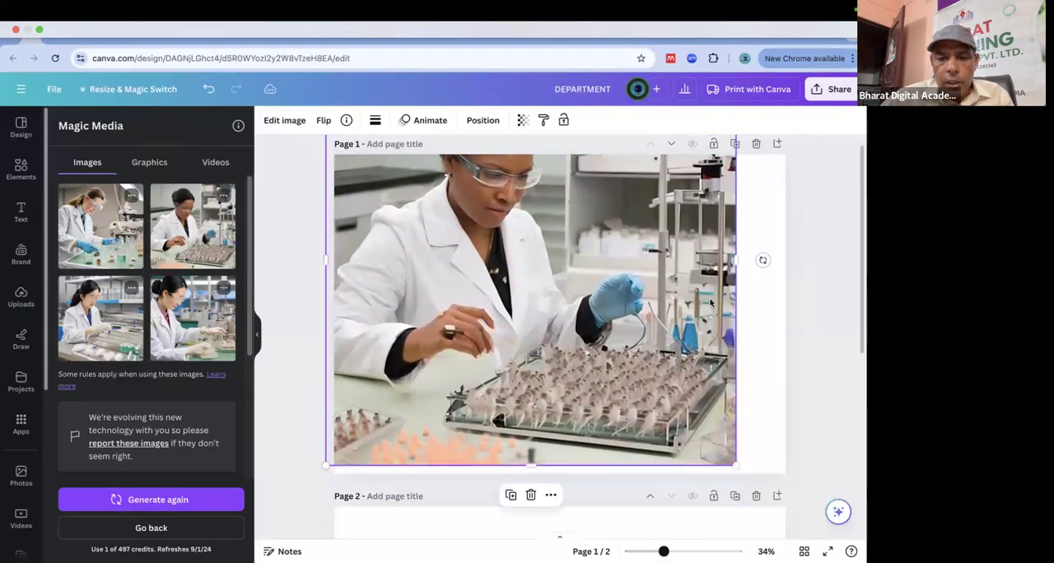
Place the photo of the scientist in a maroon shirt over the large image and add a second copy of the rat-tray photo.
click(213, 339)
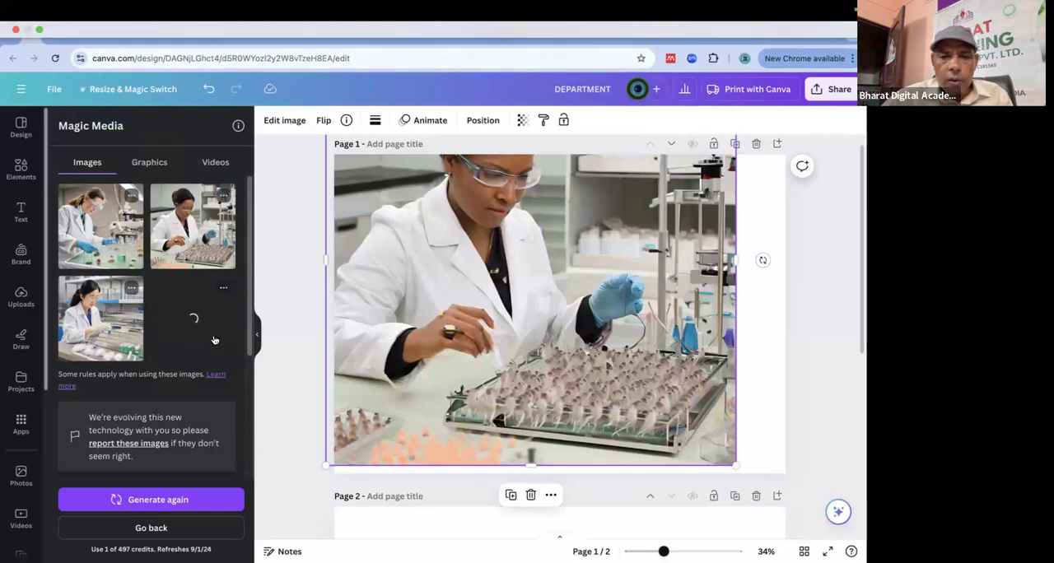
drag(562, 355, 489, 351)
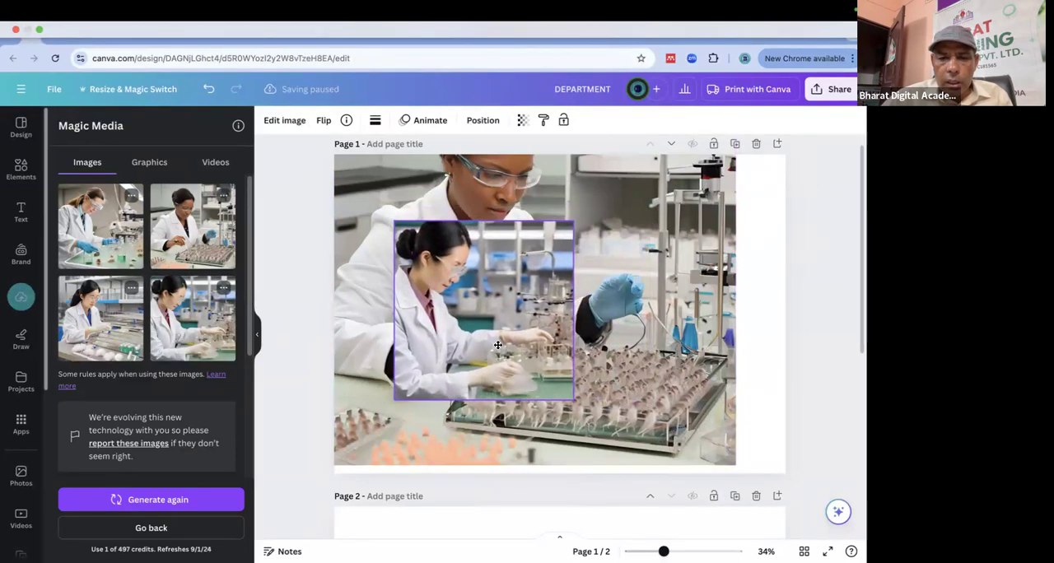
click(223, 243)
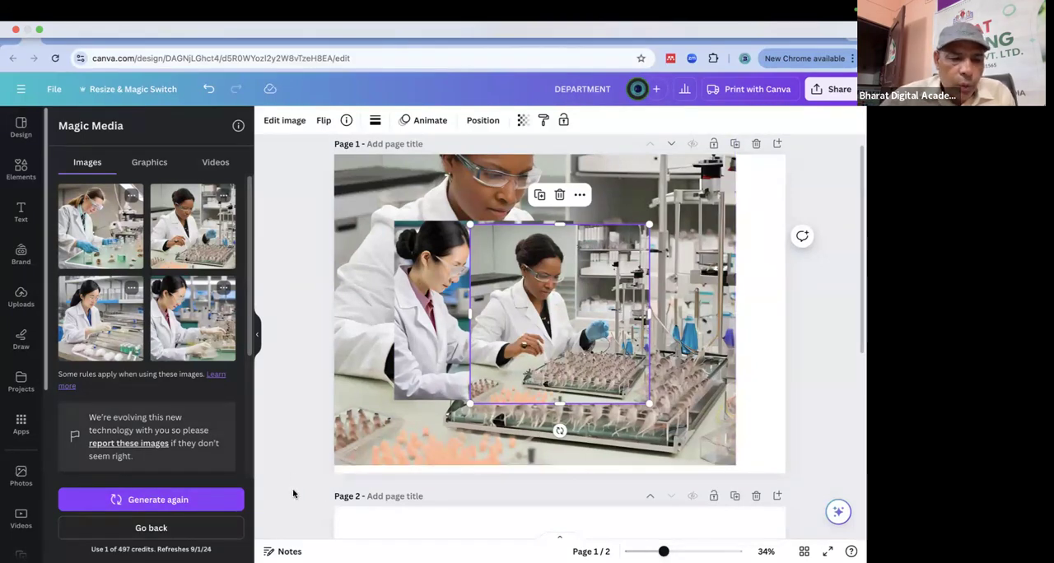
Generate a new set of images from the same description and delete the three scientist images from page 1.
click(173, 499)
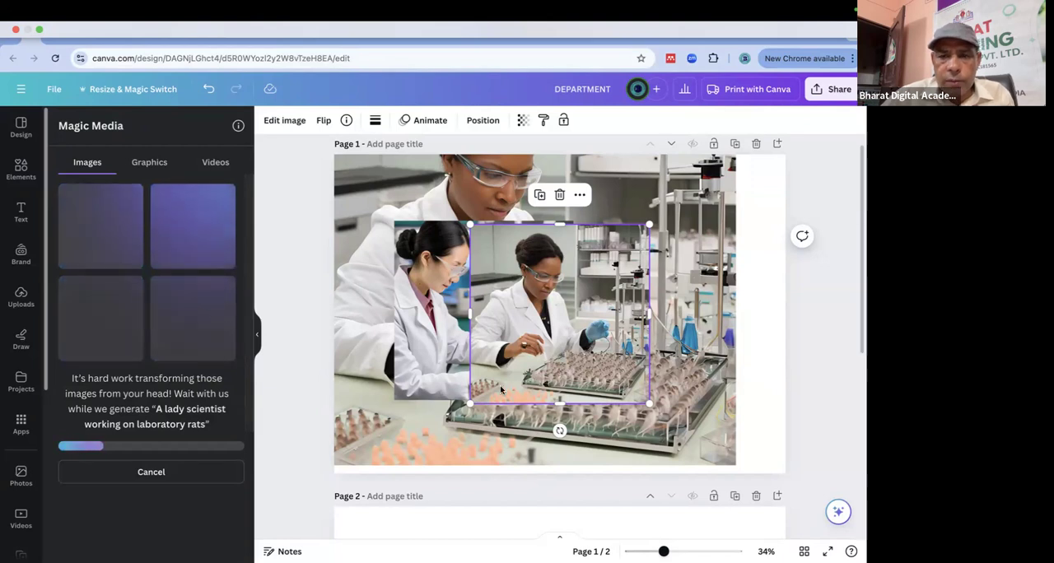
key(Delete)
click(646, 273)
key(Delete)
click(522, 266)
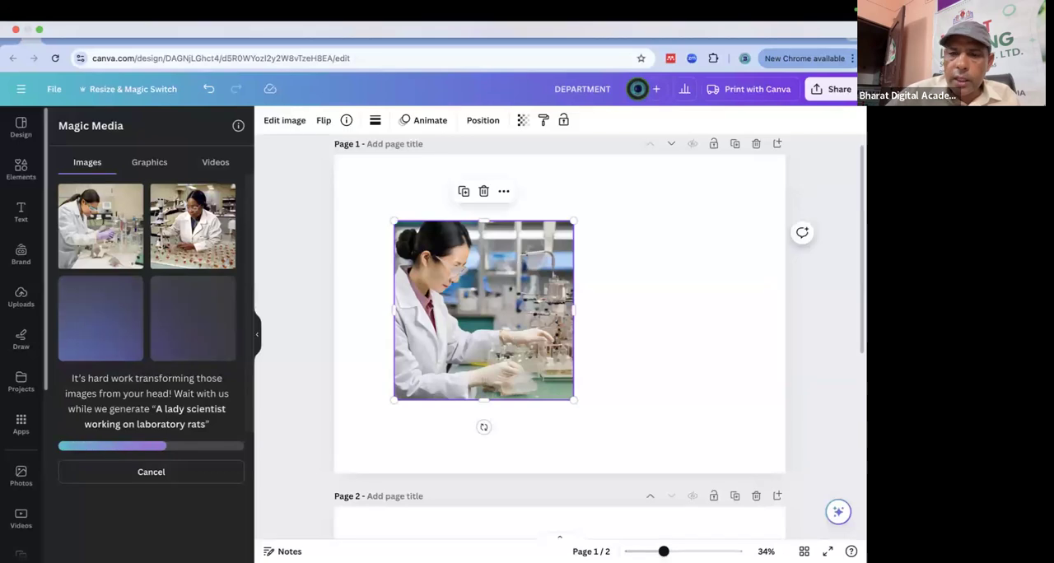
key(Delete)
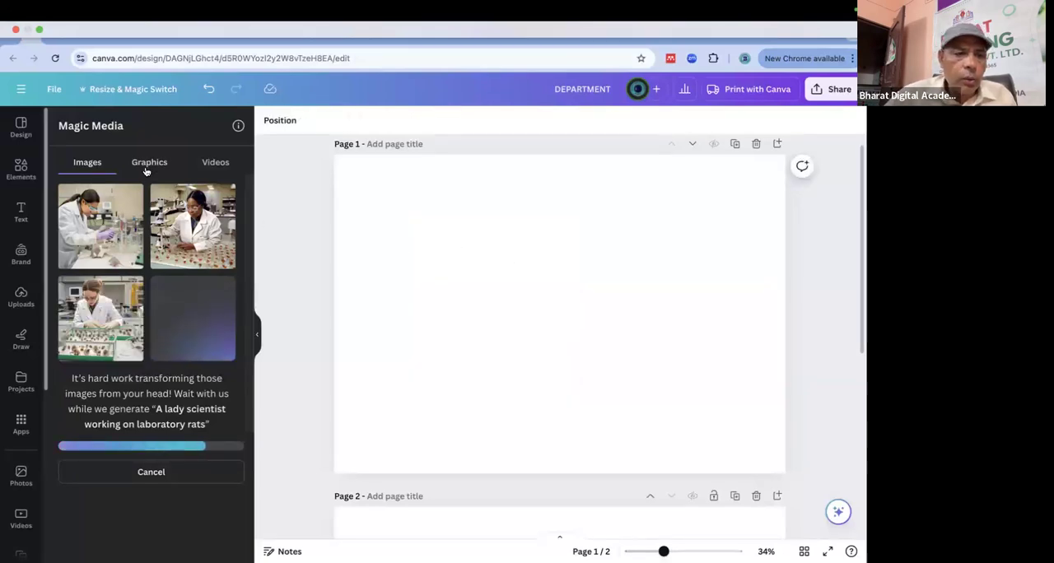
Add the new photo of the scientist beside a microscope to page 1 and enlarge it toward the page's upper-right corner.
click(202, 232)
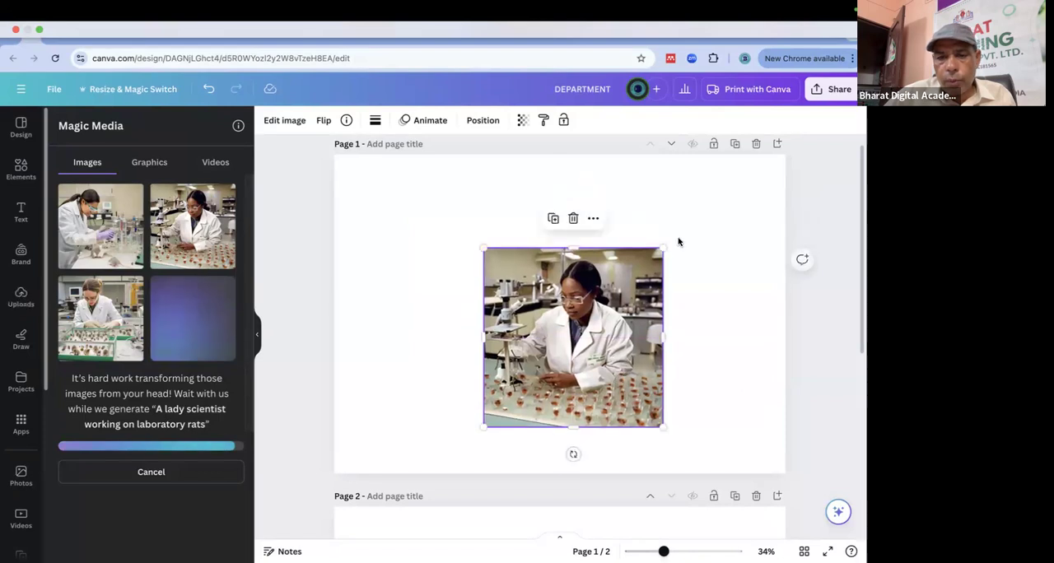
drag(671, 240, 819, 136)
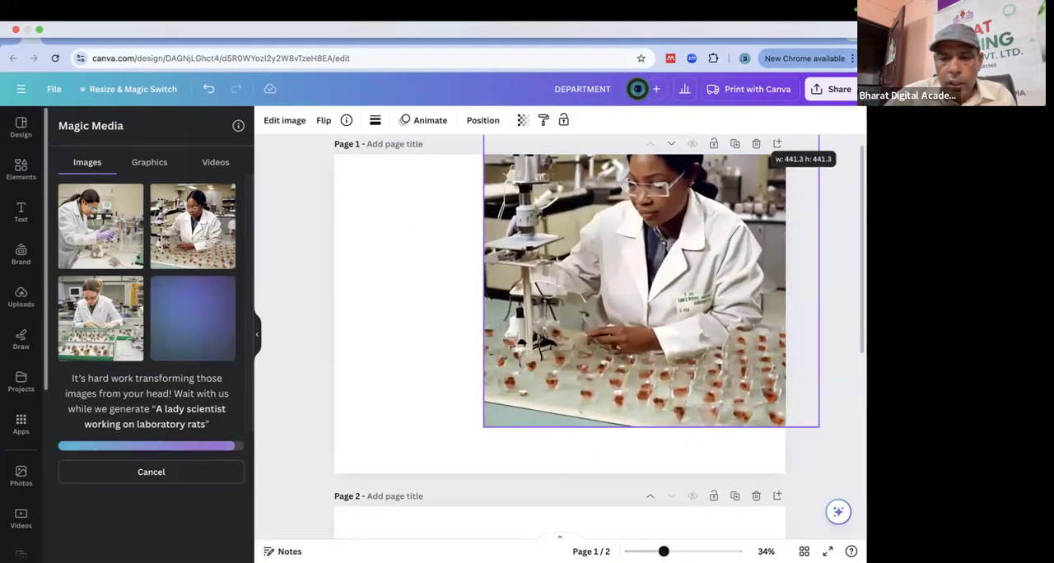
drag(820, 92, 797, 114)
Replace the microscope photo on page 1 with the generated photo of the scientist in purple gloves, enlarged to nearly fill the page.
click(82, 233)
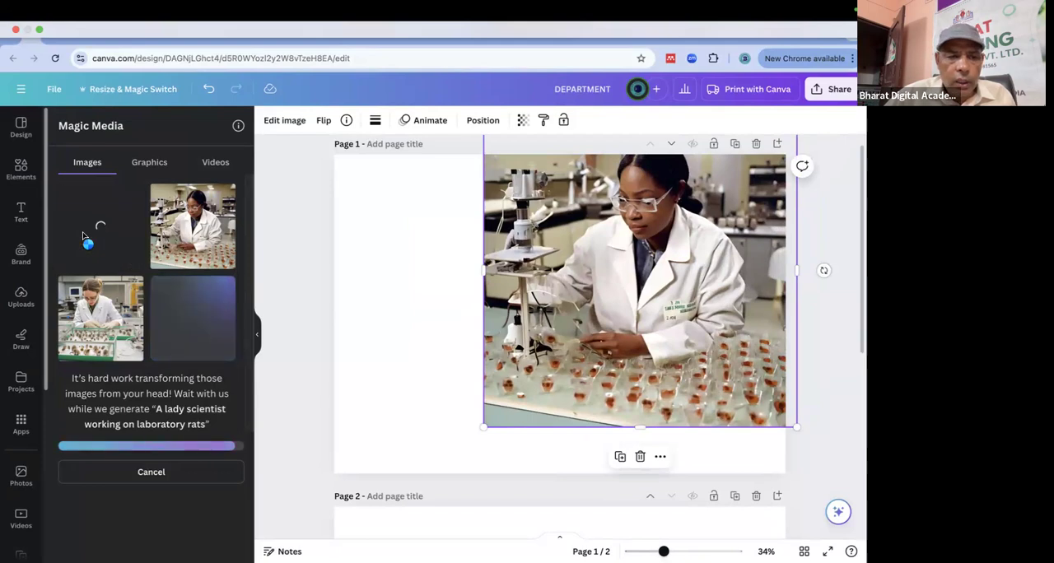
drag(534, 318, 395, 245)
click(632, 295)
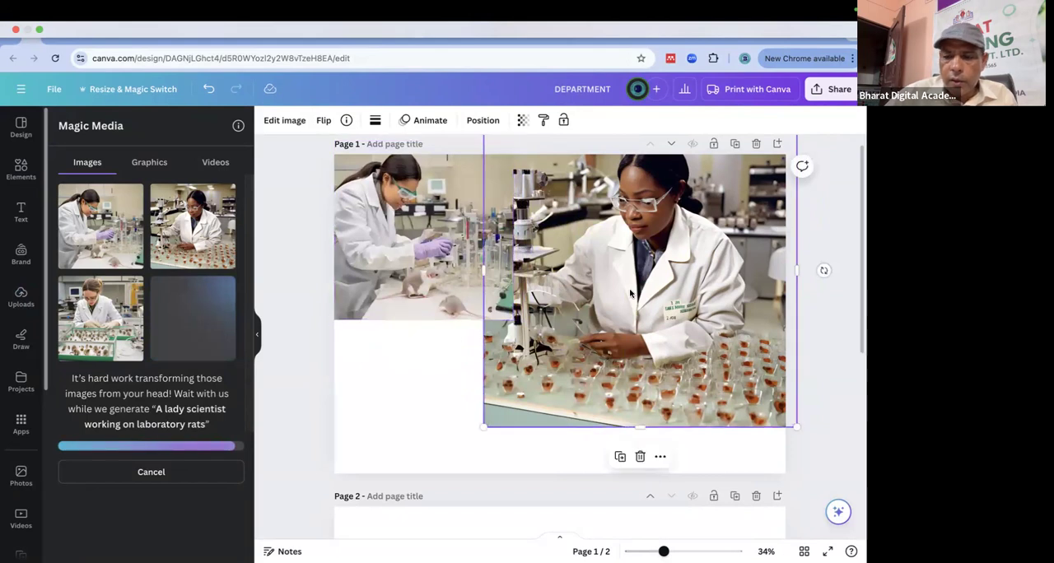
key(Delete)
click(502, 294)
drag(513, 320, 848, 496)
drag(591, 397, 592, 302)
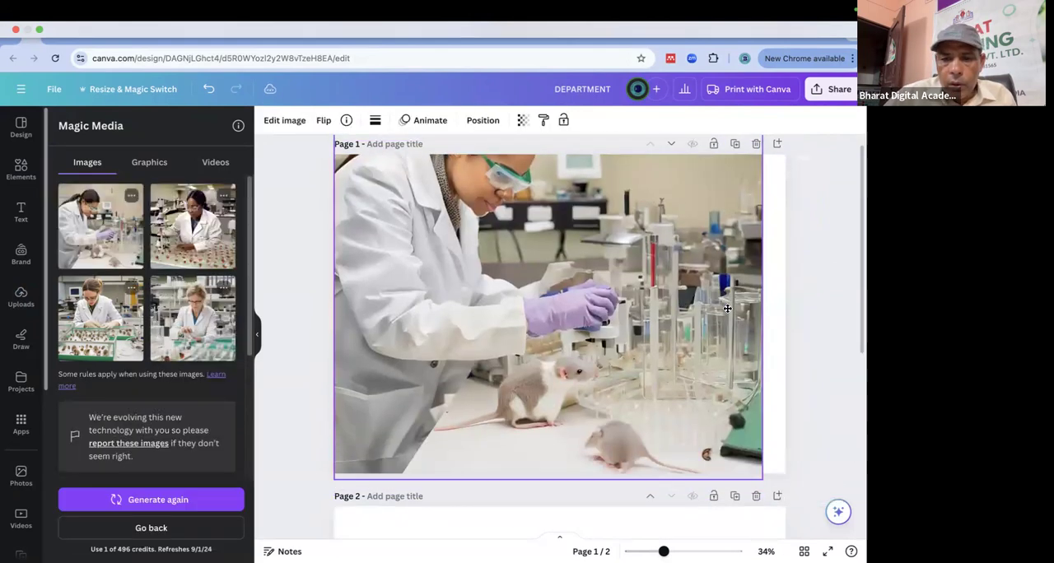
Add the generated photo of the scientist with the glass case of rats over it and enlarge it to almost the page's full width.
click(99, 312)
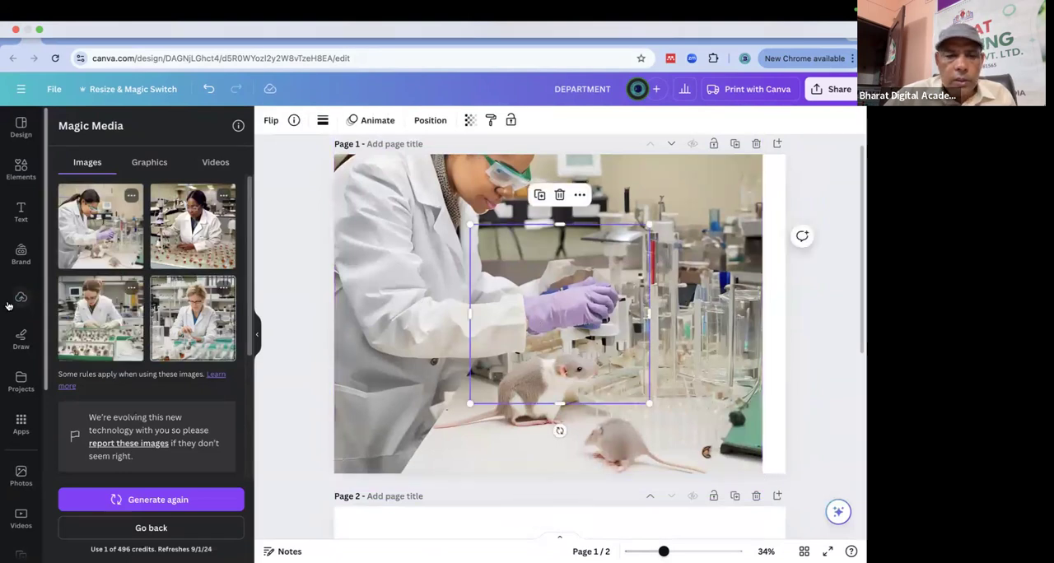
drag(529, 310, 392, 240)
drag(505, 334, 774, 475)
mouse_move(663, 298)
mouse_down()
mouse_move(667, 256)
mouse_move(672, 333)
mouse_move(673, 295)
mouse_up()
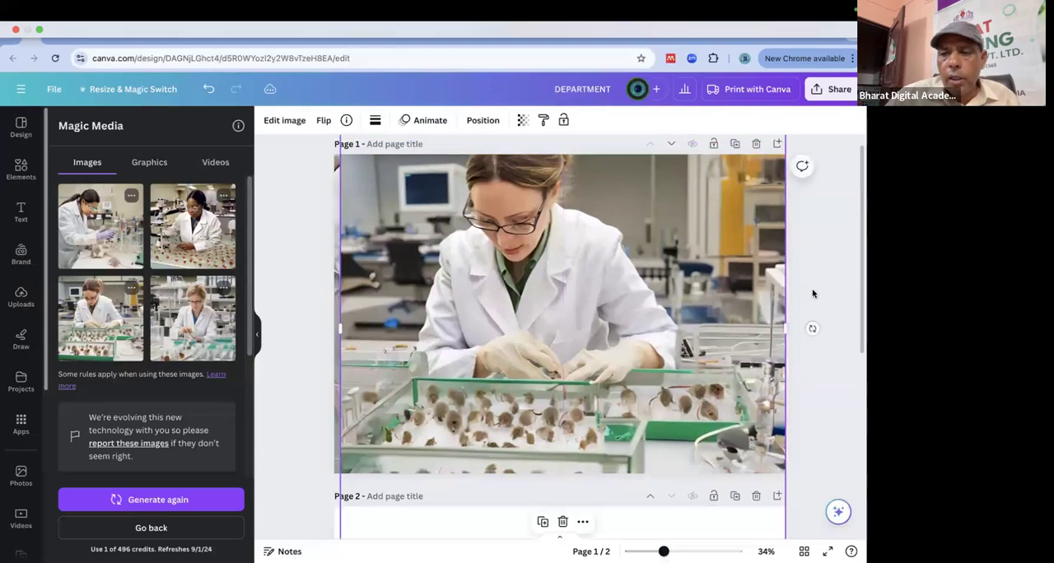
click(824, 263)
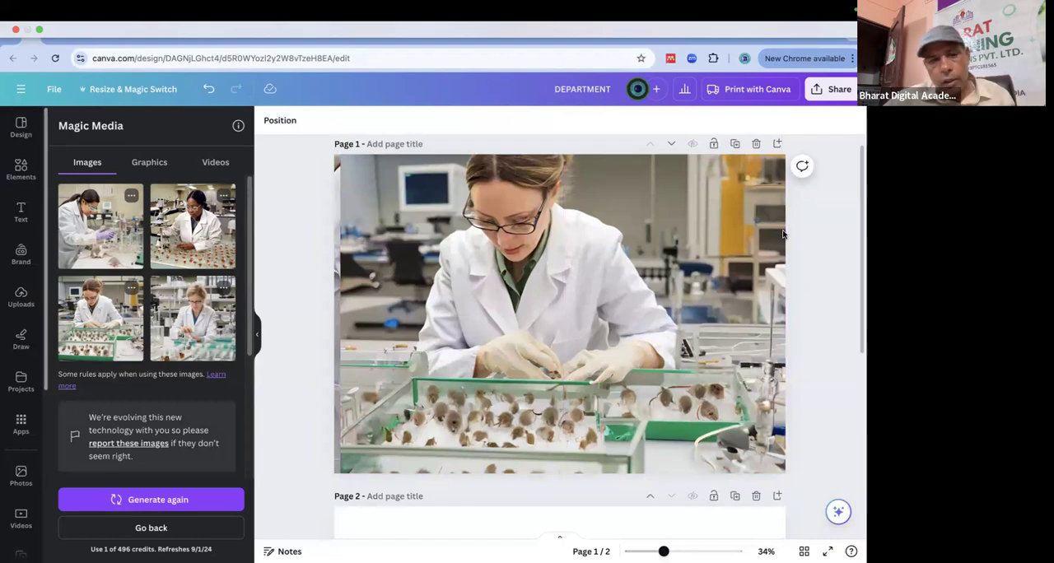
Look at the graphics and video generation options in Magic Media.
click(149, 162)
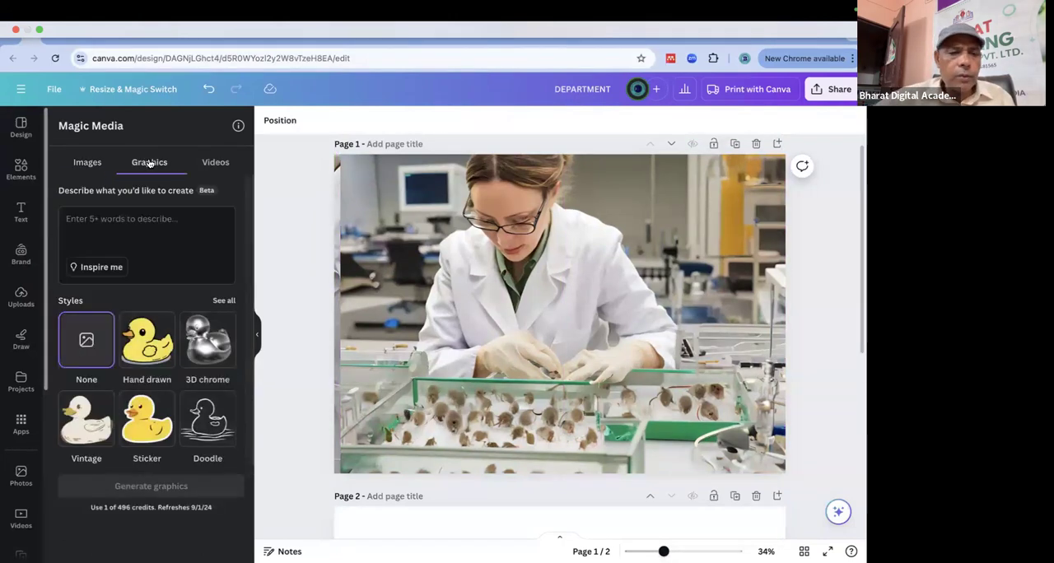
click(219, 164)
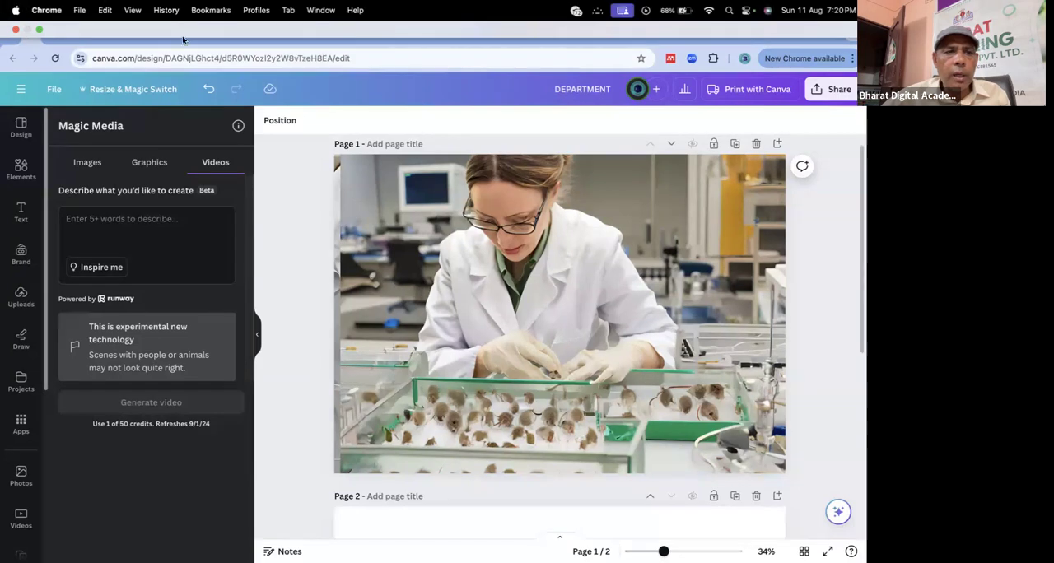
Switch to the Three week Certificate Course Canva with AI presentation and view the Design and Creation slide on page 32.
click(51, 34)
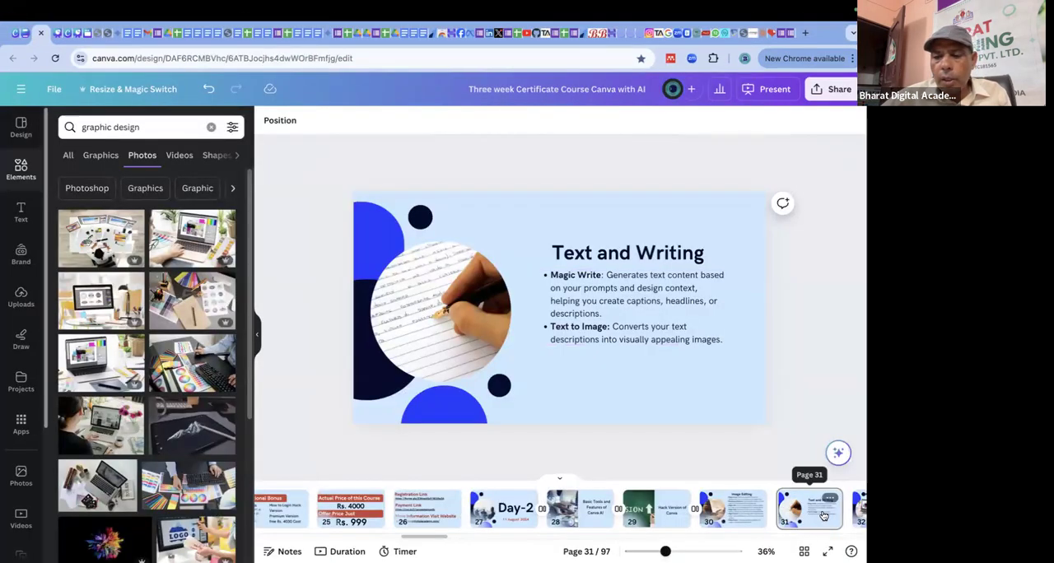
click(824, 516)
click(859, 513)
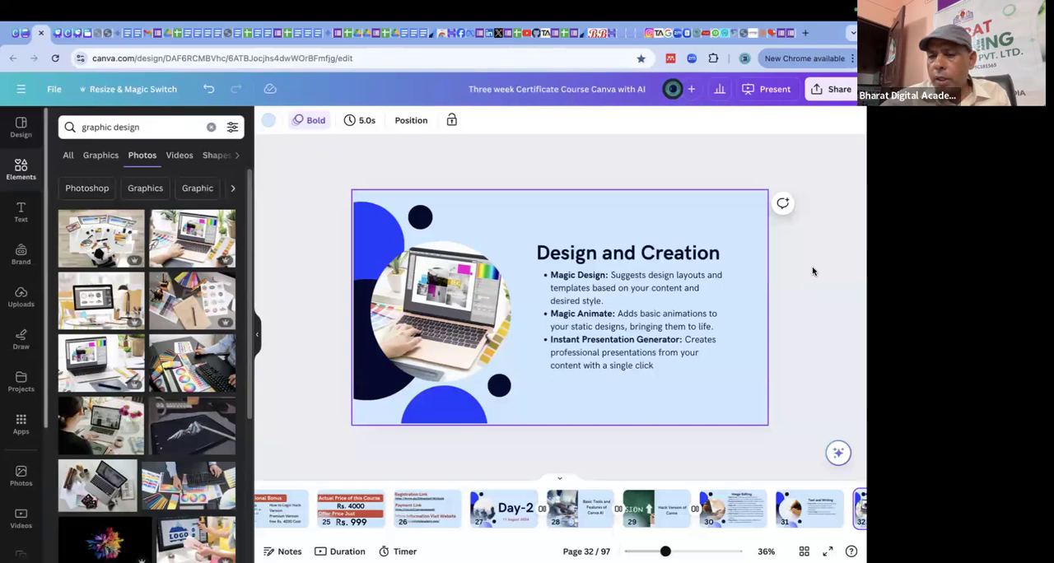
click(682, 345)
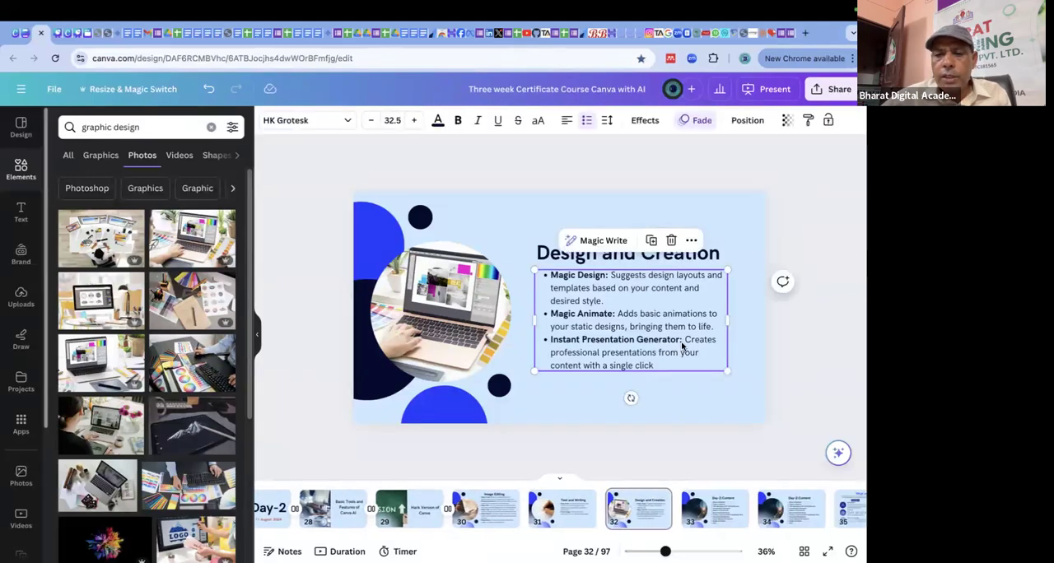
click(301, 197)
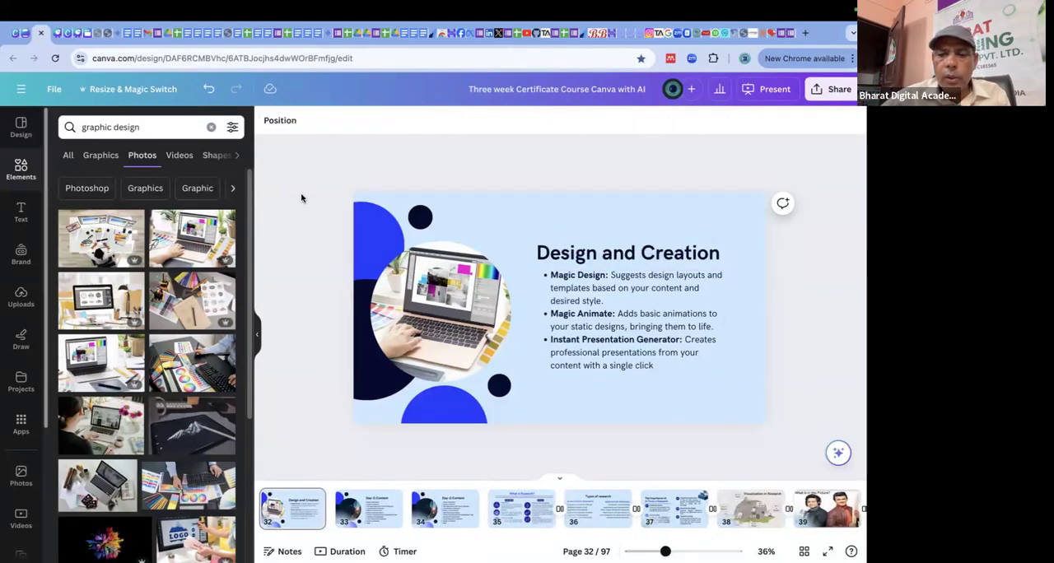
Return to the DEPARTMENT design and delete the two generated scientist photos from page 1.
click(39, 34)
click(46, 33)
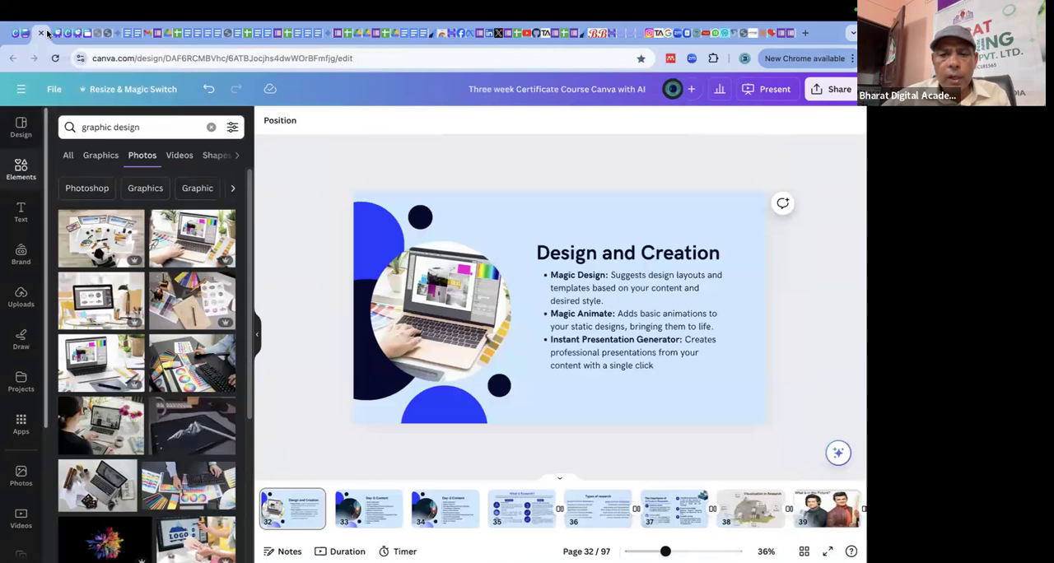
click(26, 35)
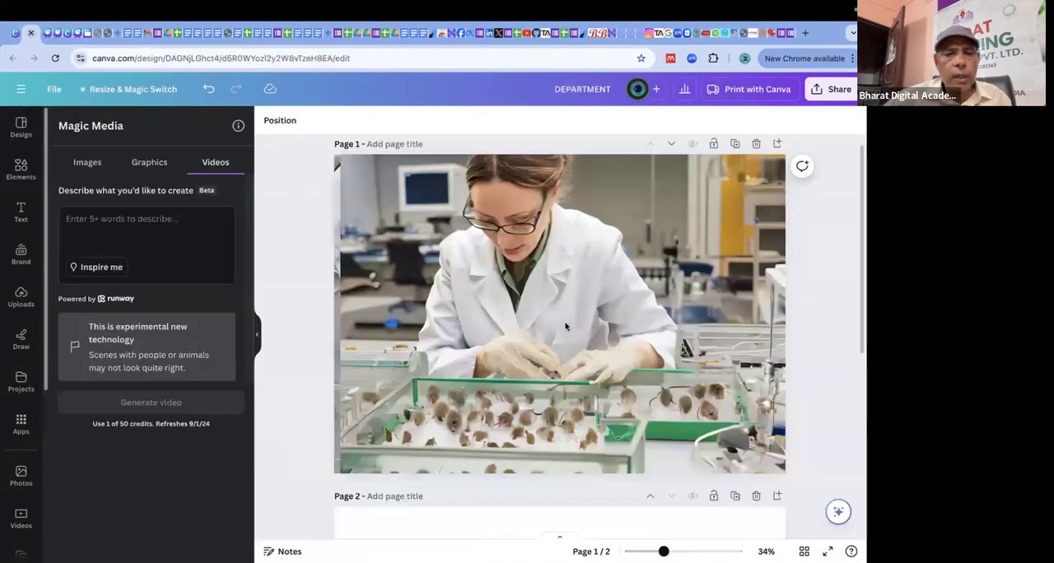
click(747, 253)
key(Delete)
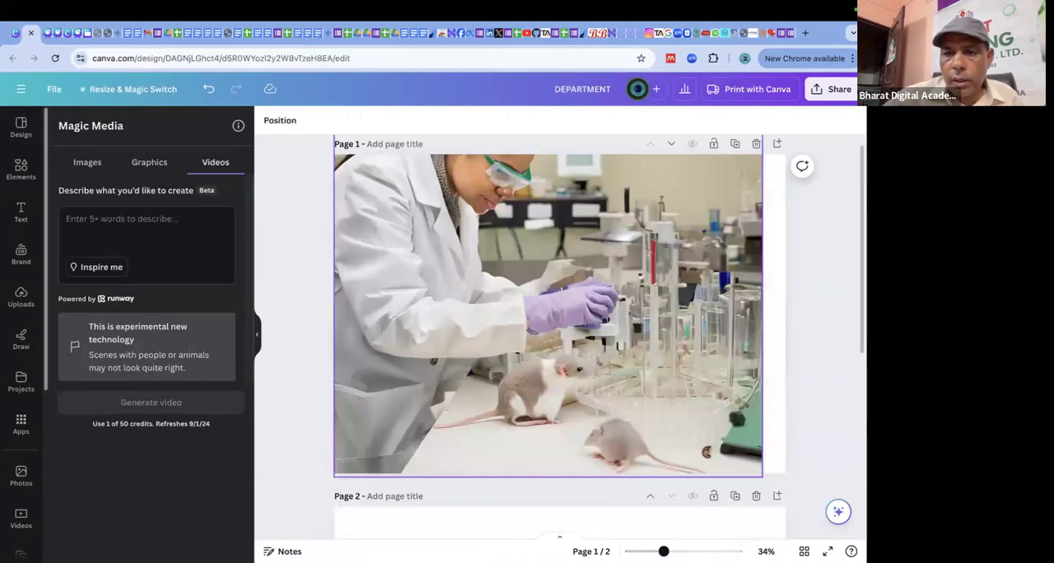
click(756, 262)
key(Delete)
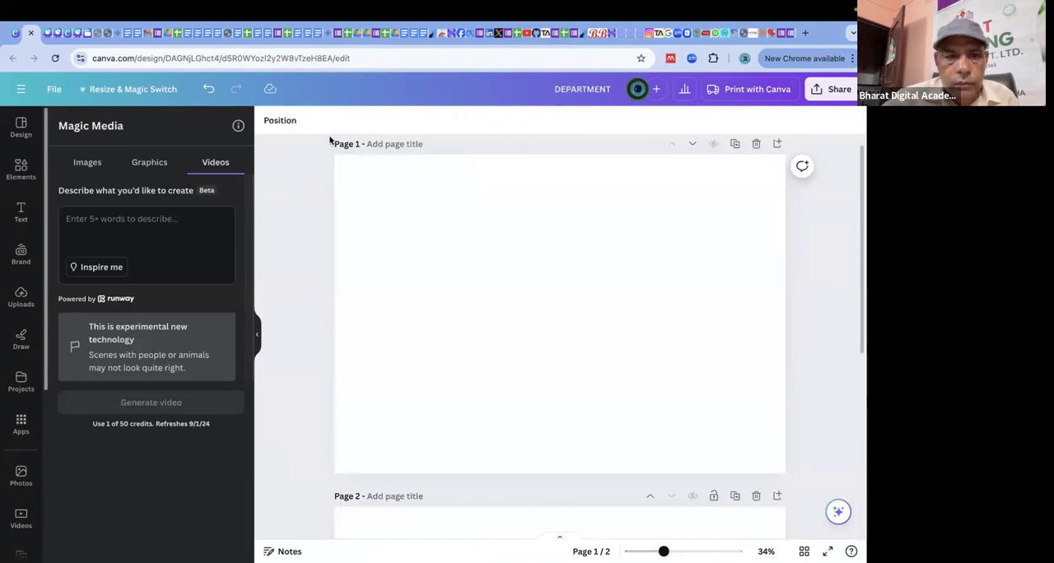
Leave the design for the Canva home page and open Magic Studio.
click(21, 89)
click(47, 157)
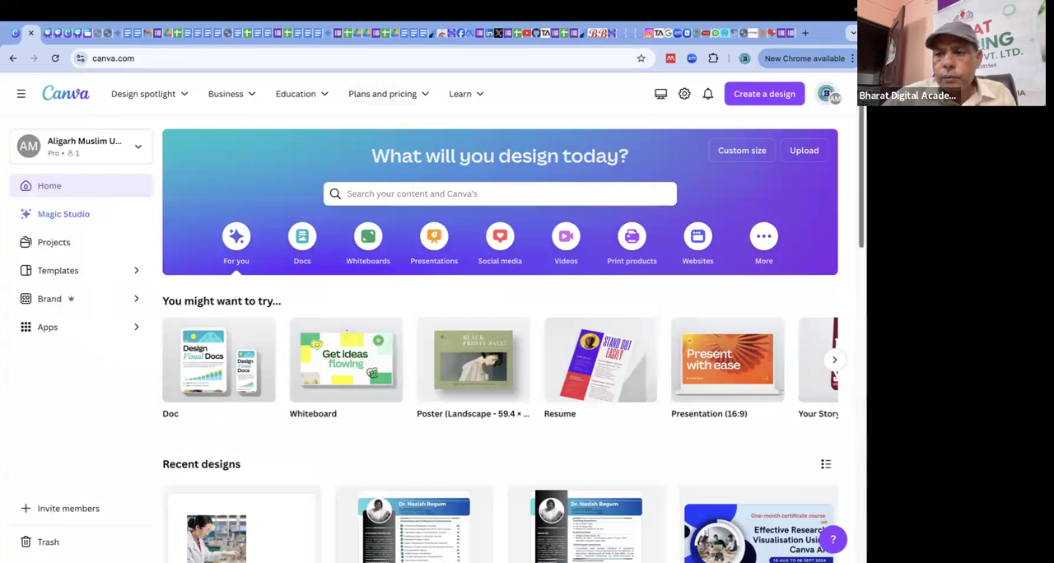
scroll(499, 346, down, 2)
scroll(500, 346, up, 2)
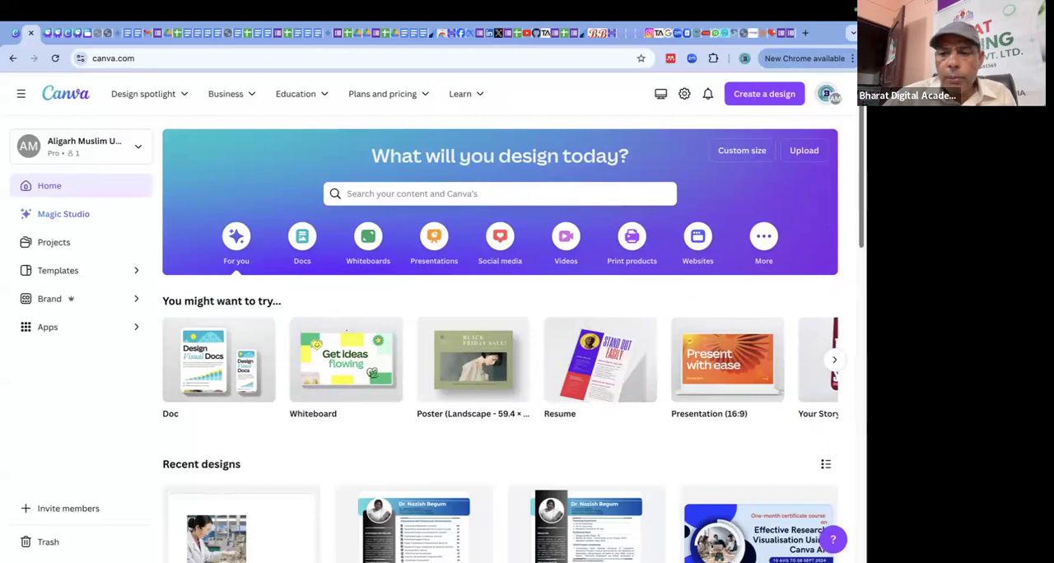
click(75, 215)
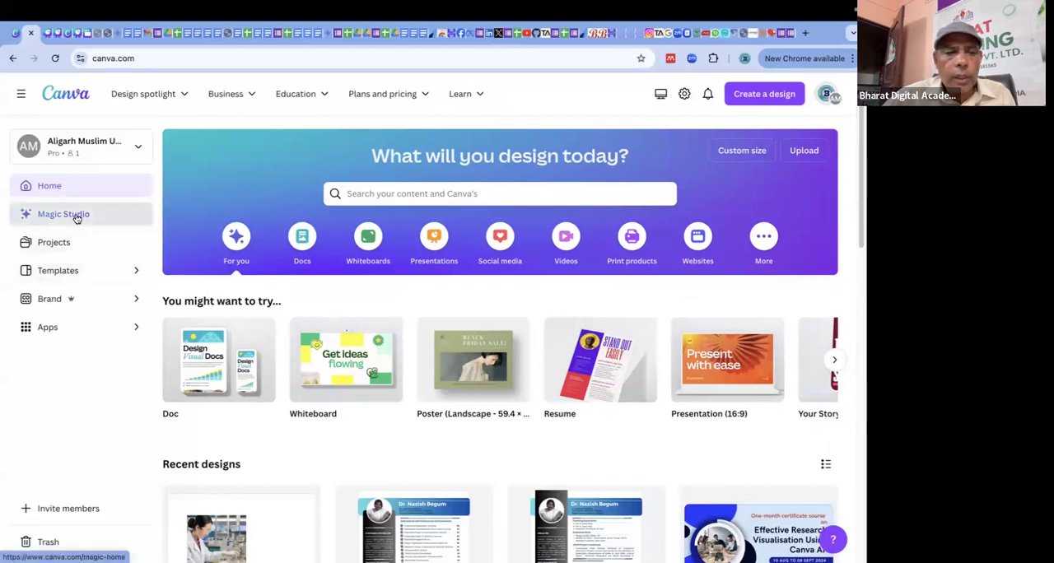
Try to start Magic Design from its introduction on the Magic Studio page.
scroll(642, 377, down, 3)
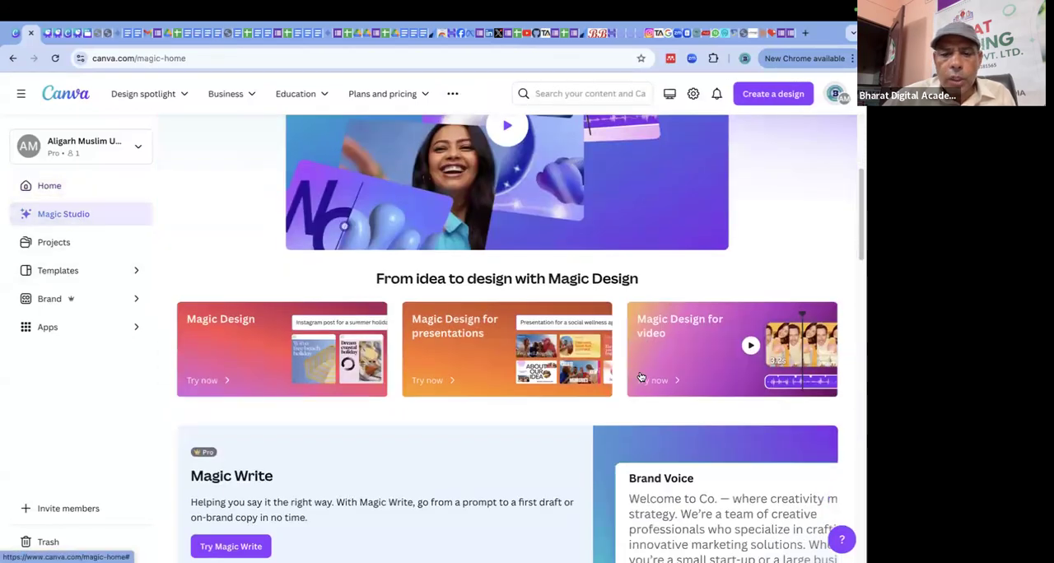
scroll(363, 407, down, 1)
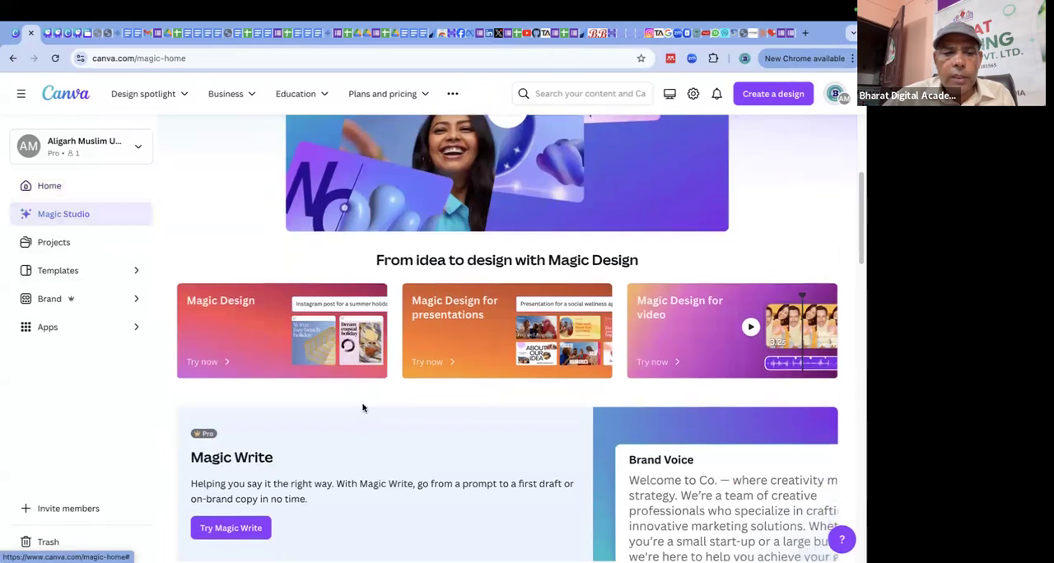
click(233, 320)
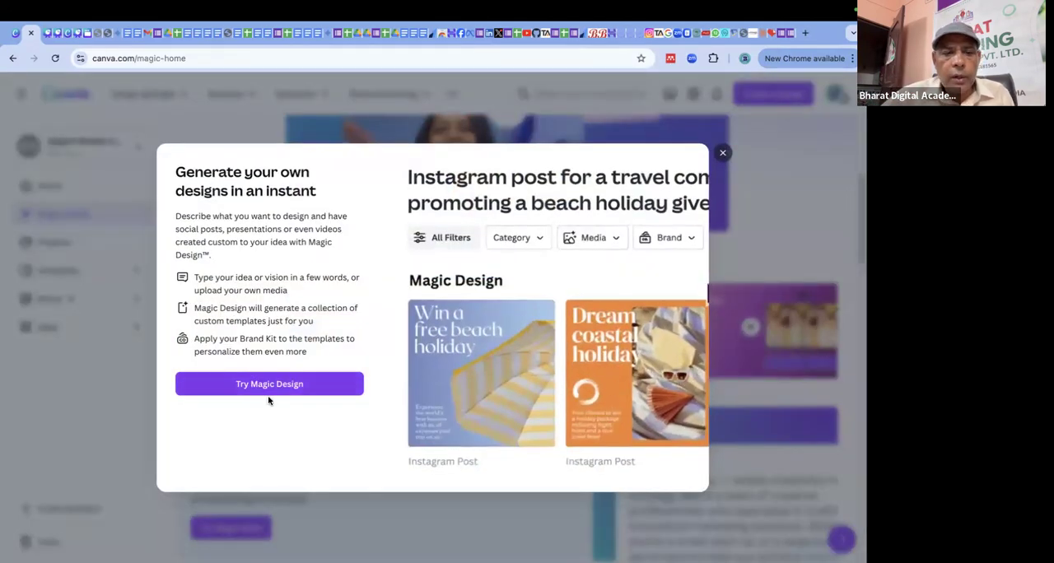
click(675, 243)
click(272, 392)
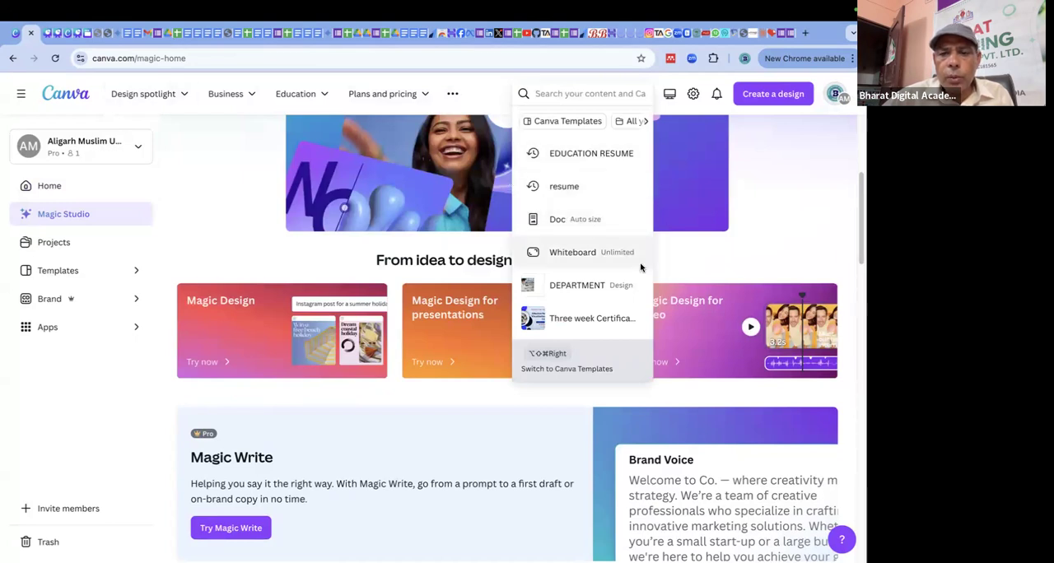
click(807, 192)
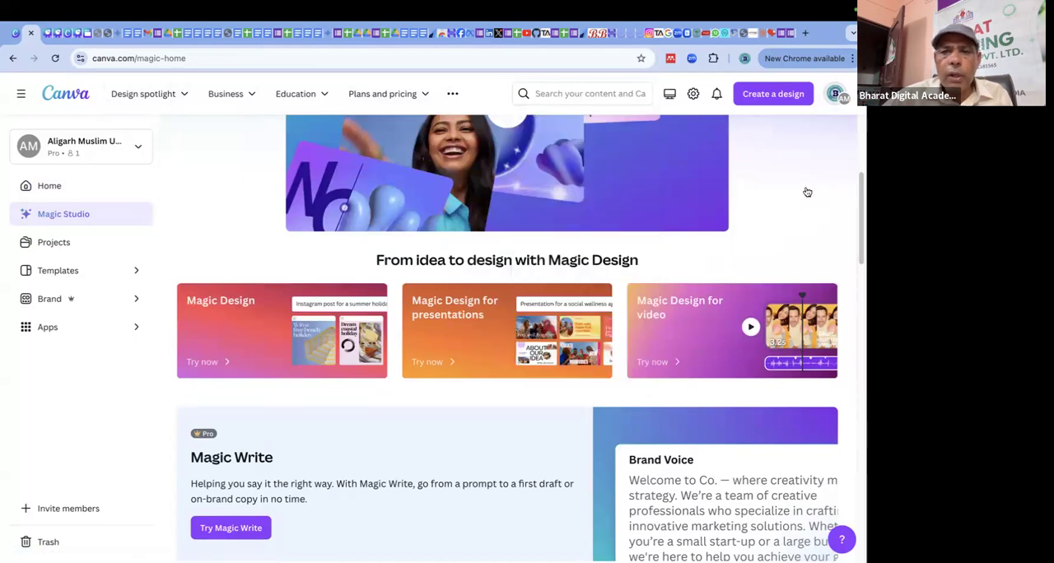
click(218, 304)
click(722, 153)
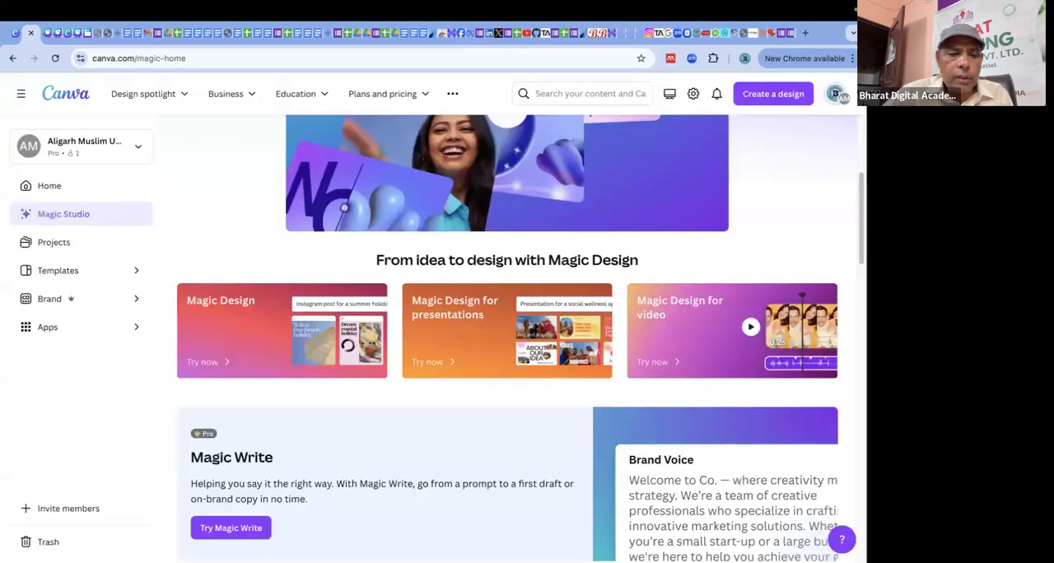
Start a new design from the recent photo of the scientist with the rat case and add it to a template.
scroll(445, 492, down, 5)
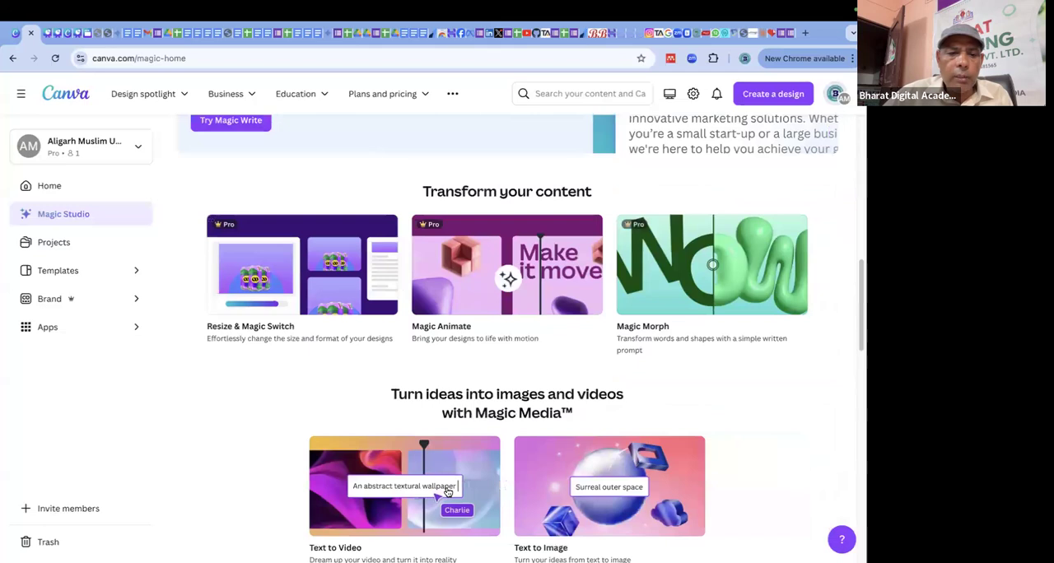
scroll(447, 492, up, 6)
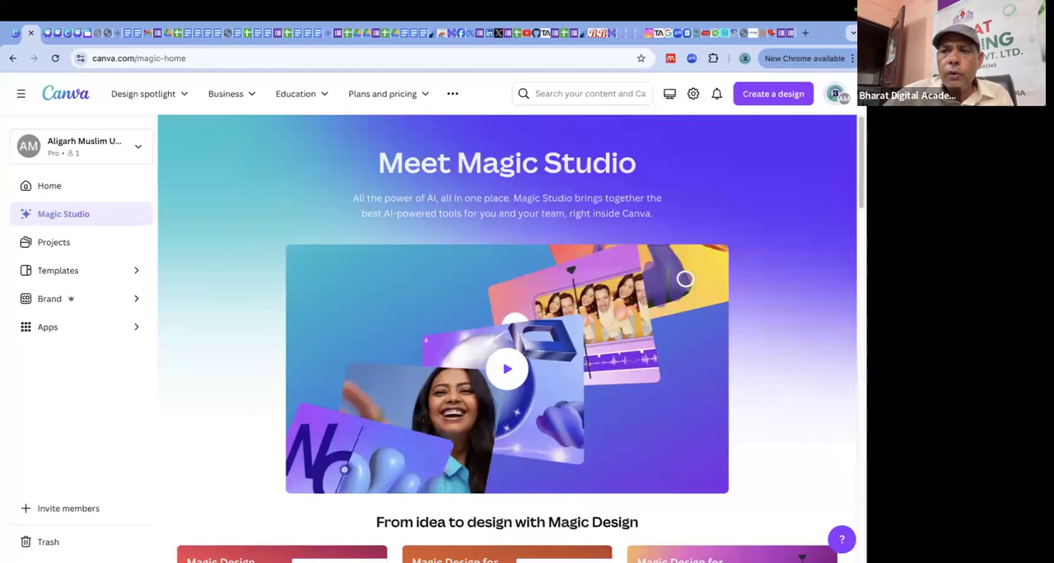
click(805, 95)
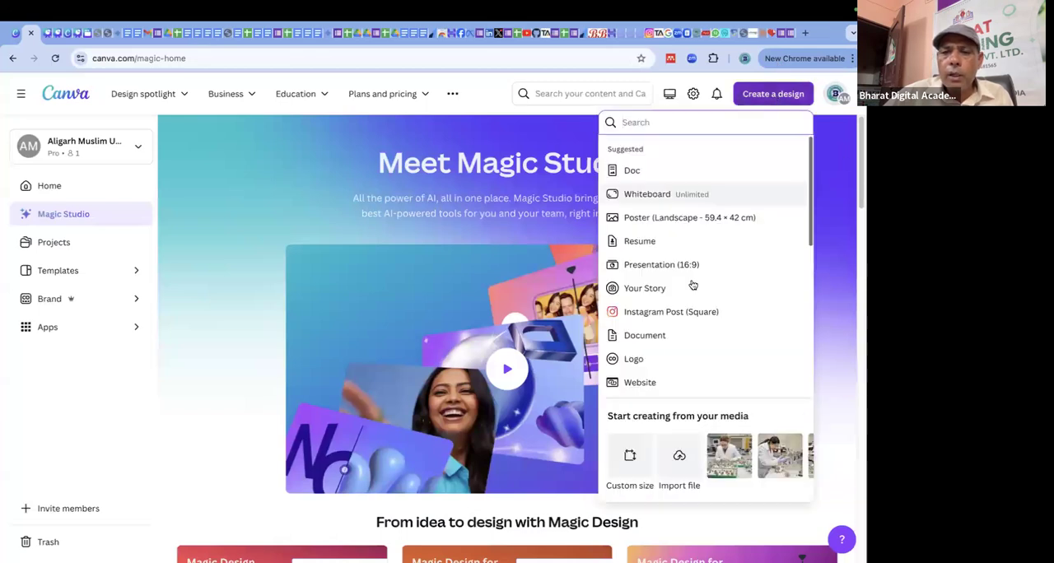
scroll(700, 381, down, 1)
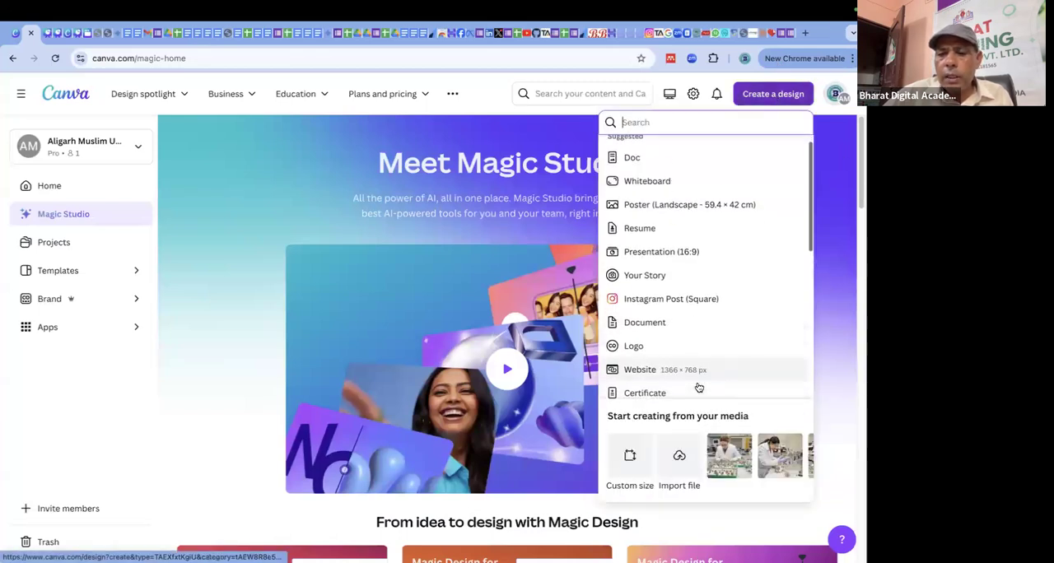
scroll(699, 387, down, 3)
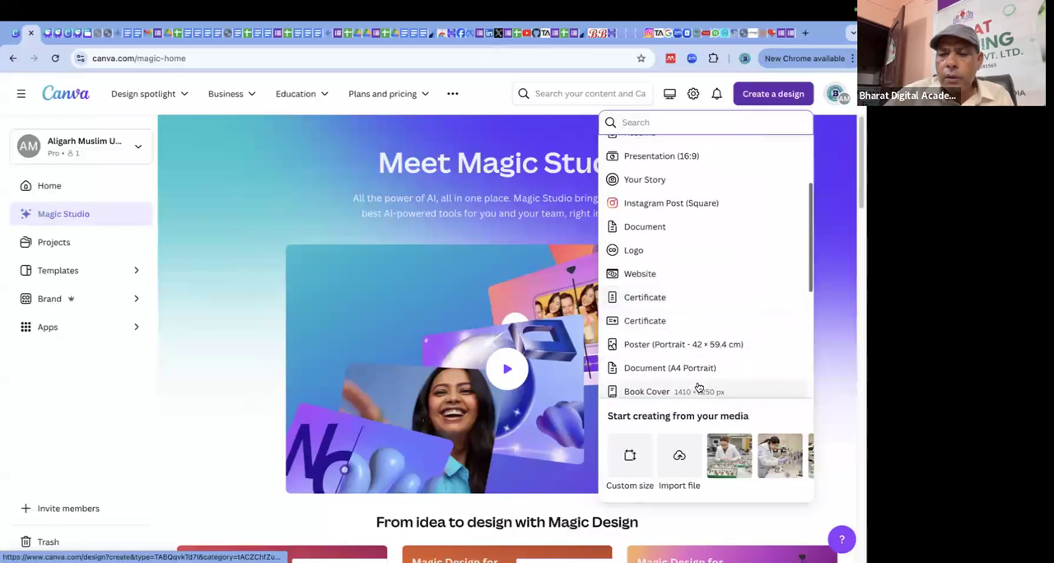
scroll(698, 387, down, 3)
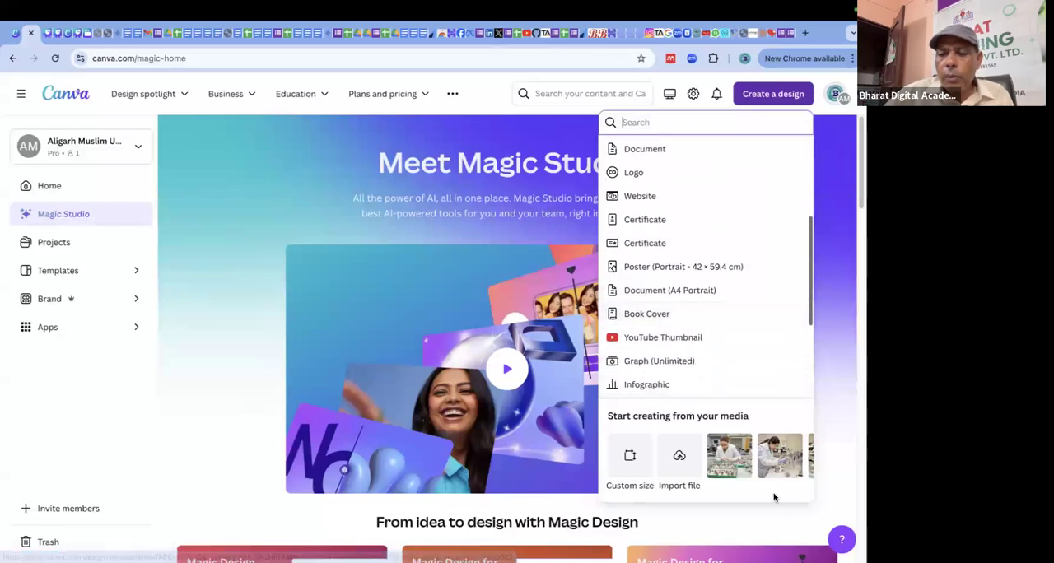
click(729, 455)
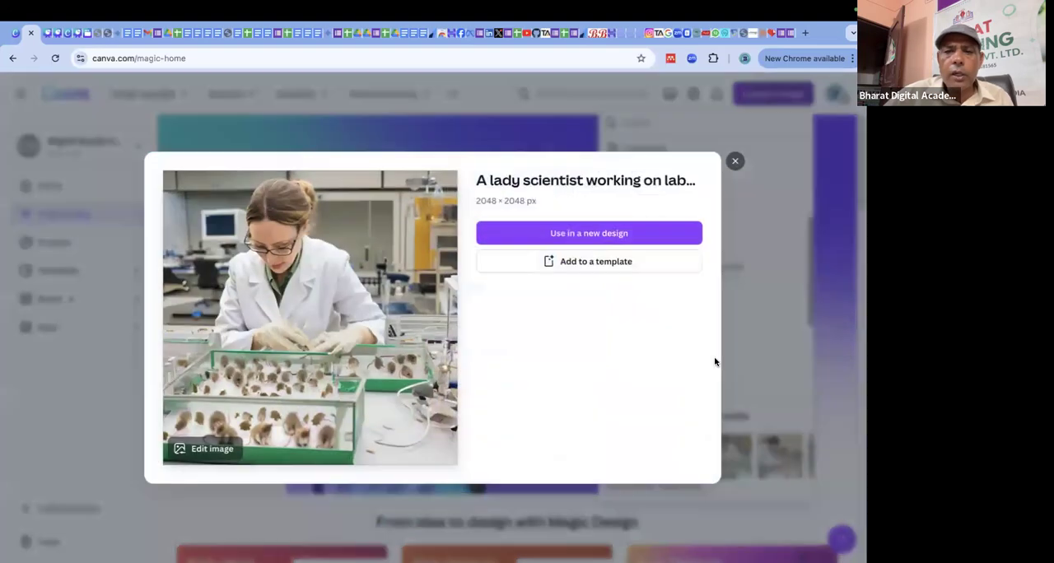
click(614, 262)
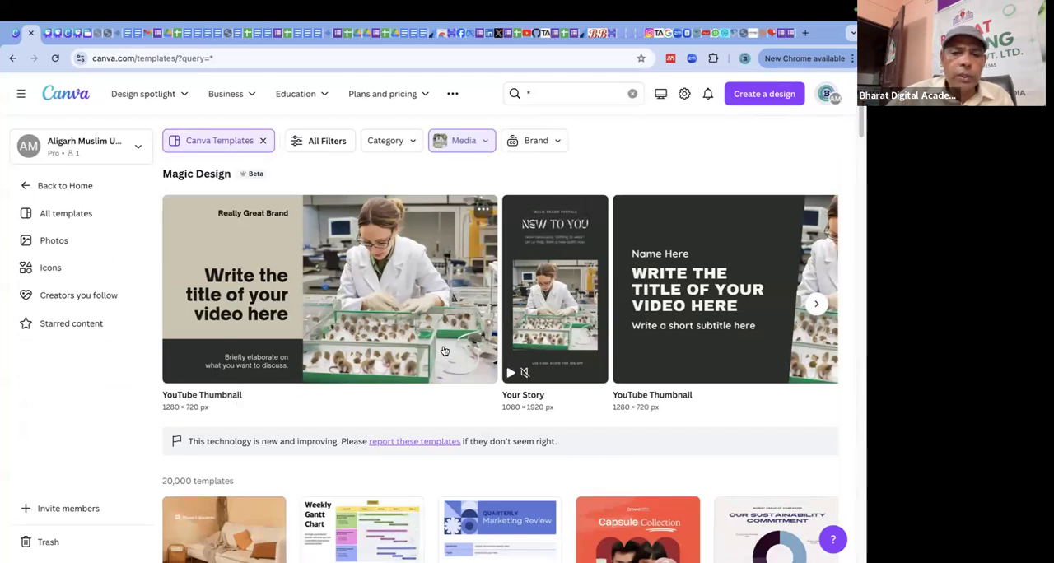
Look through the Magic Design templates made from the scientist photo.
click(815, 304)
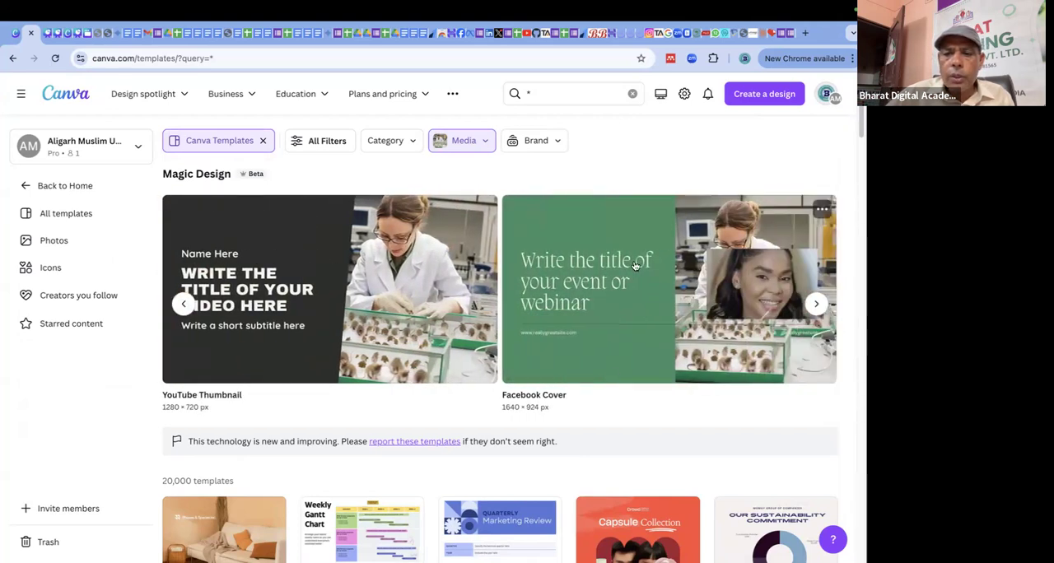
click(818, 305)
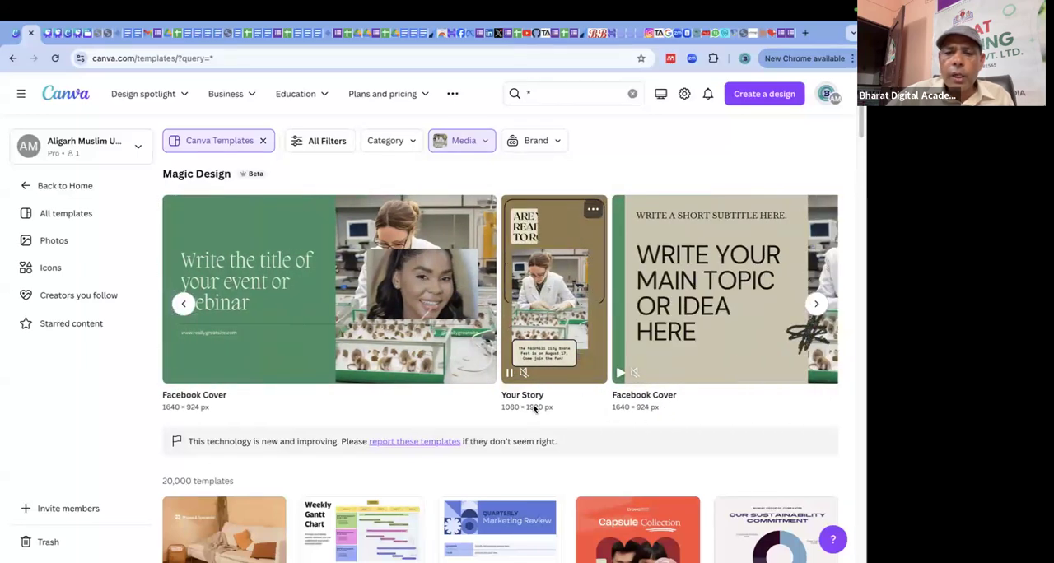
click(818, 306)
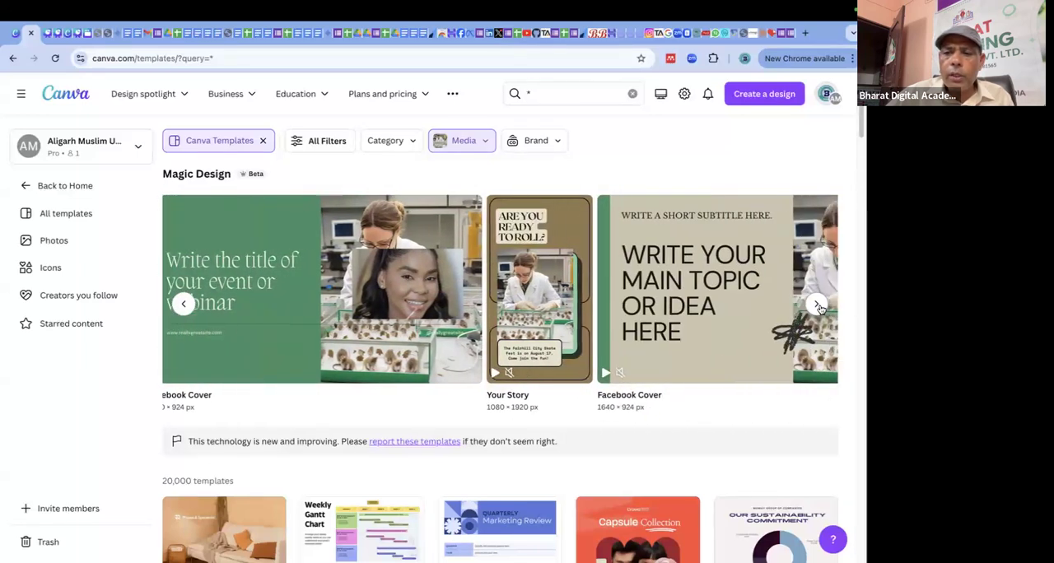
click(818, 305)
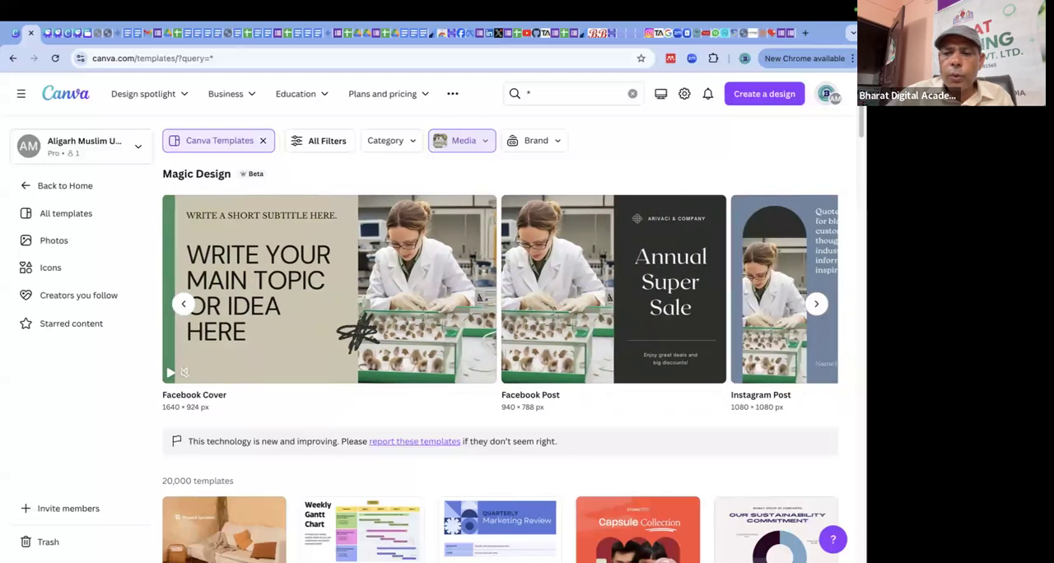
click(818, 305)
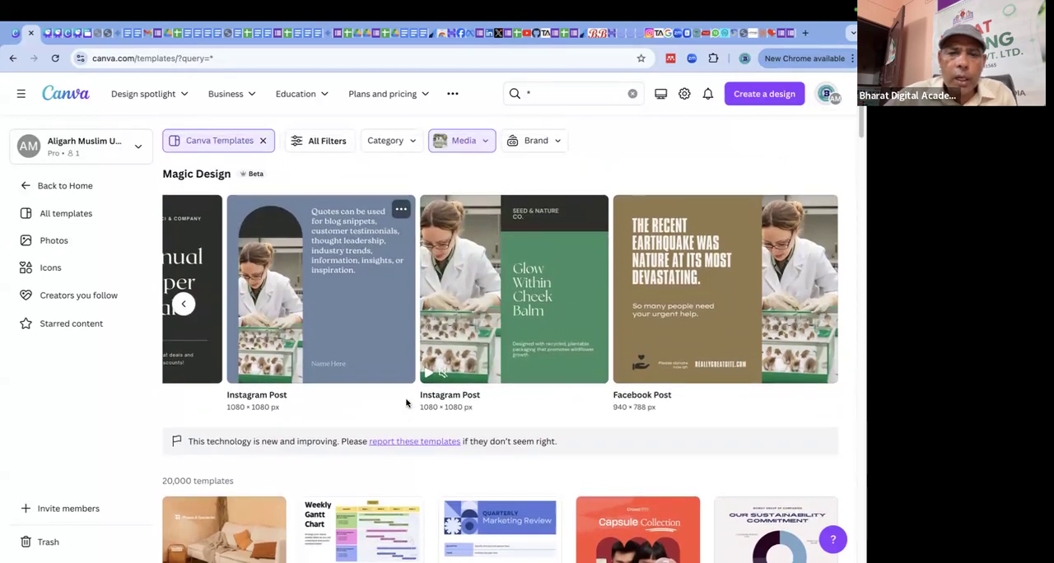
Filter the templates to the Posters resource type in the Education category and look over the results.
click(411, 143)
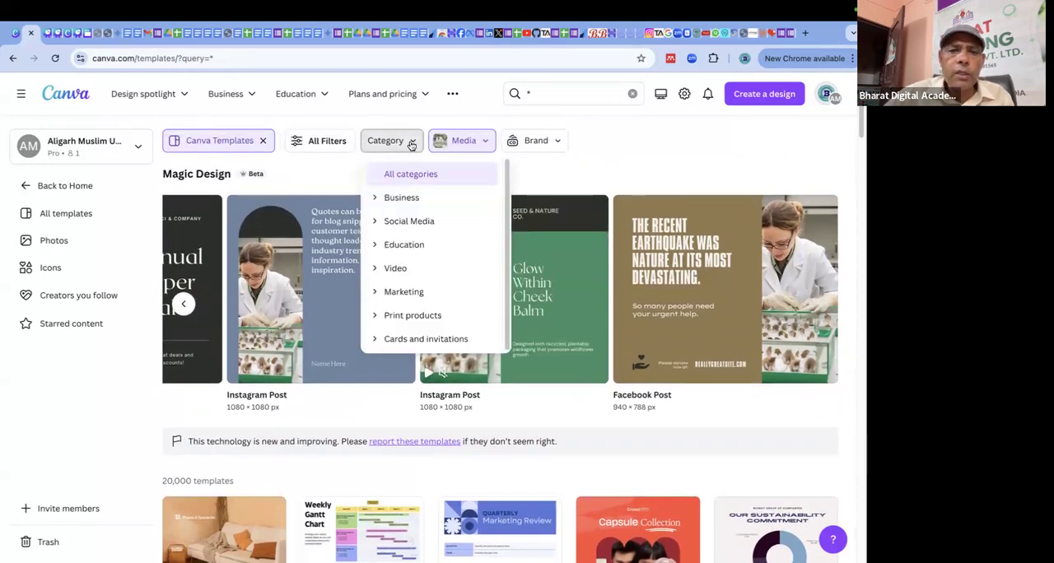
click(432, 222)
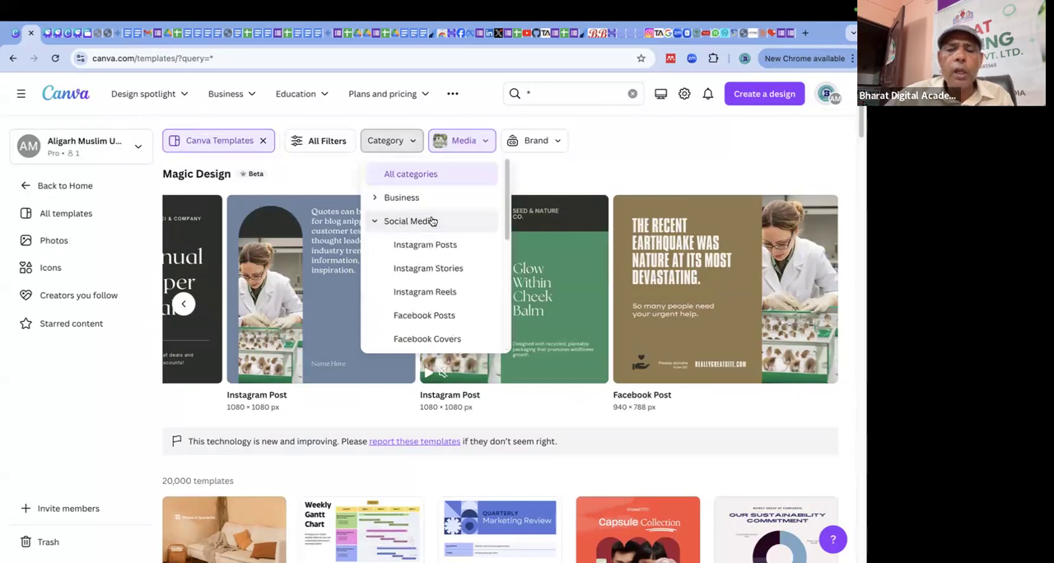
click(412, 143)
click(412, 141)
click(414, 247)
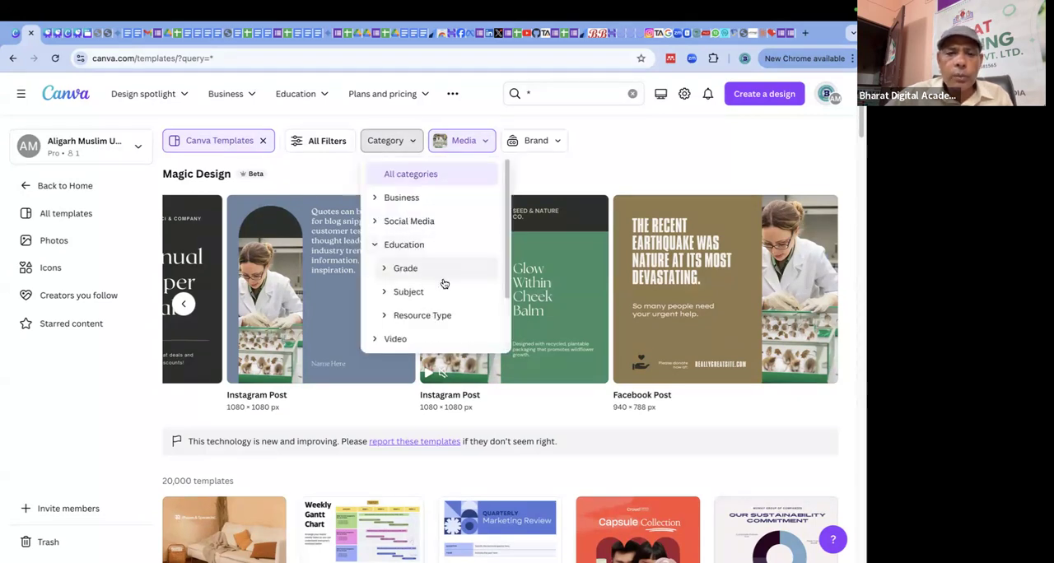
scroll(440, 293, down, 1)
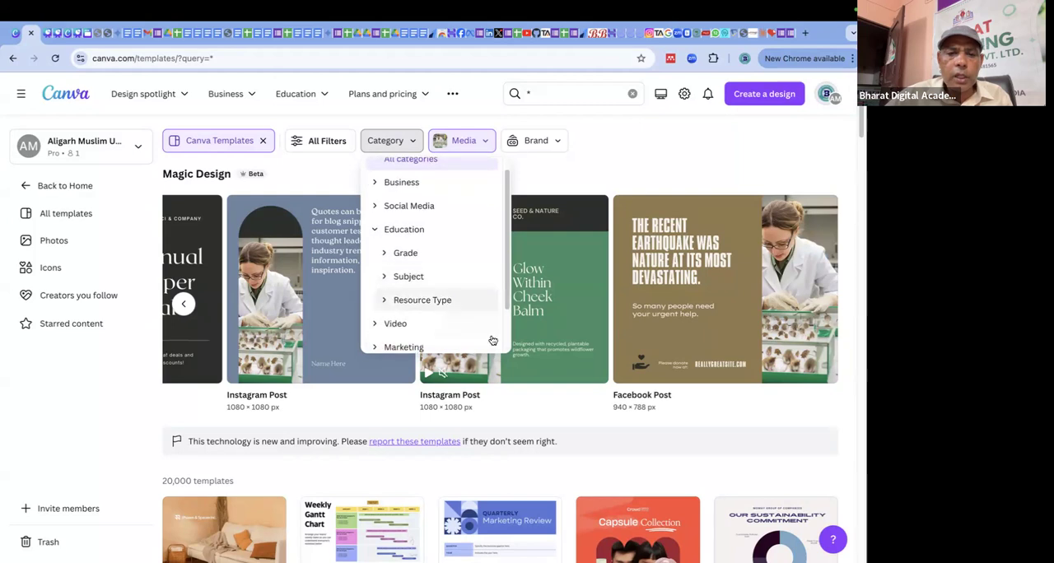
scroll(444, 305, down, 1)
click(433, 290)
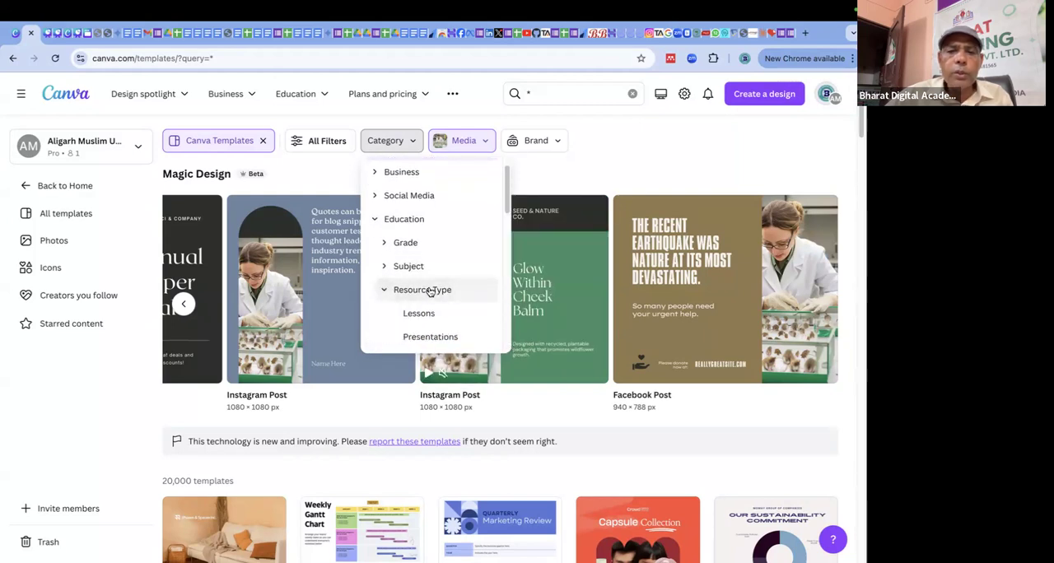
scroll(436, 315, down, 2)
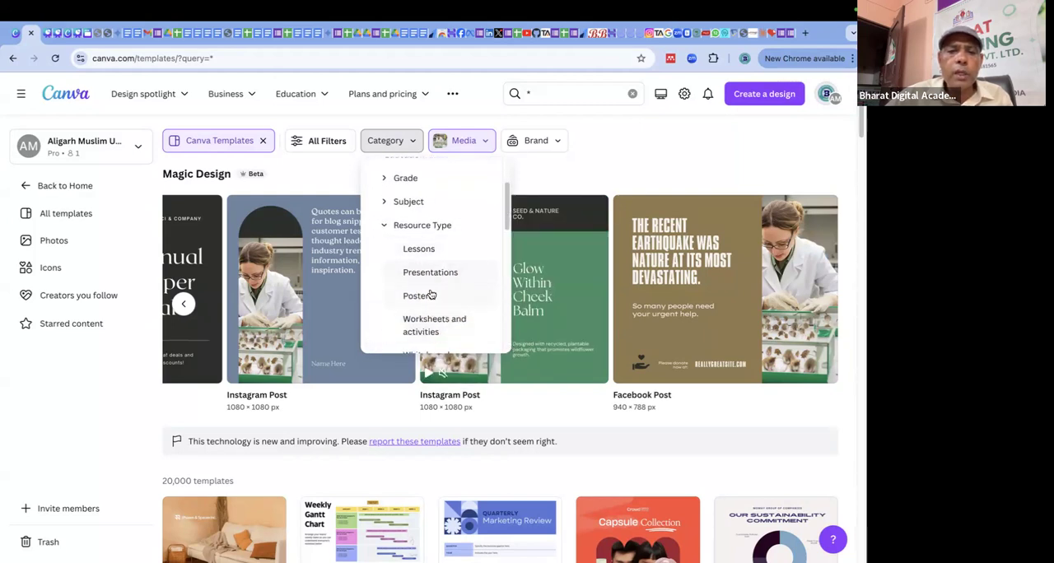
click(418, 296)
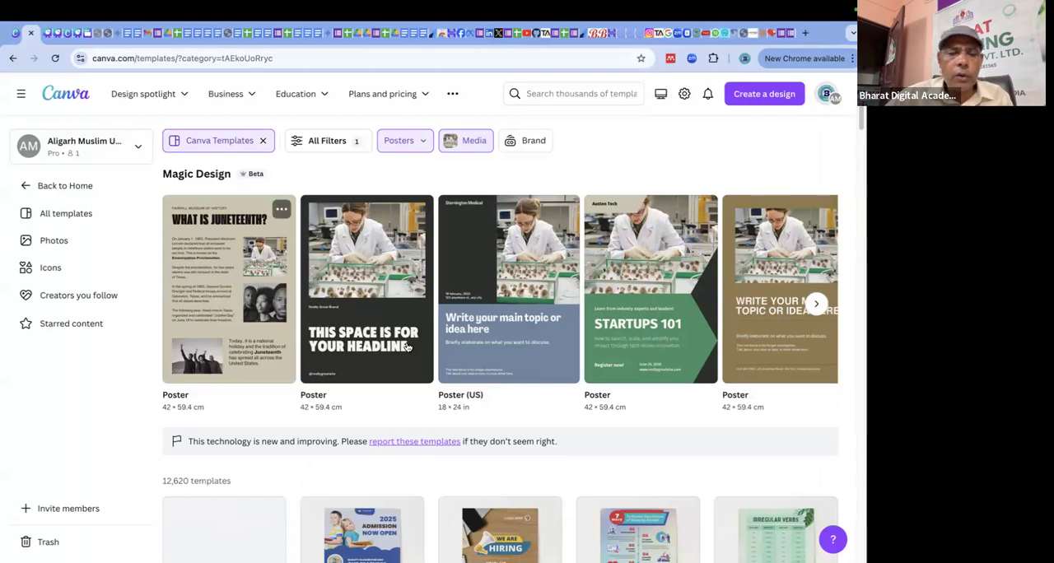
scroll(428, 346, down, 2)
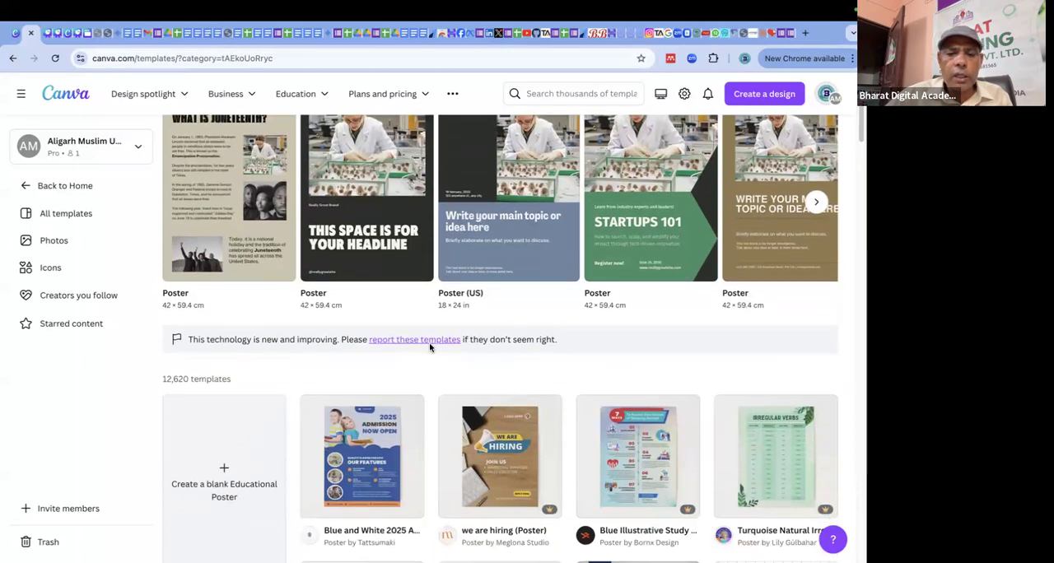
scroll(429, 347, up, 2)
click(486, 140)
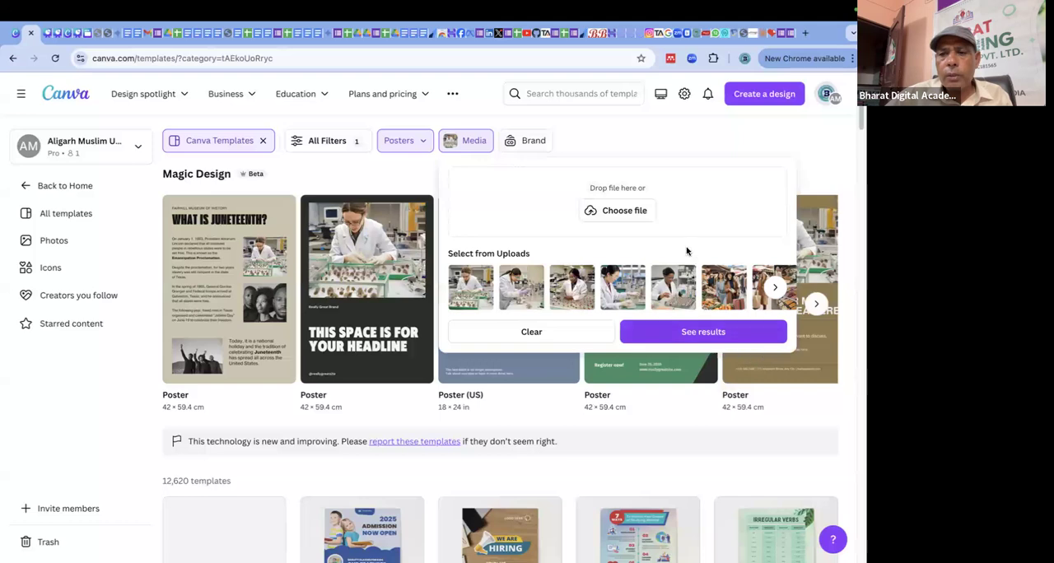
click(633, 213)
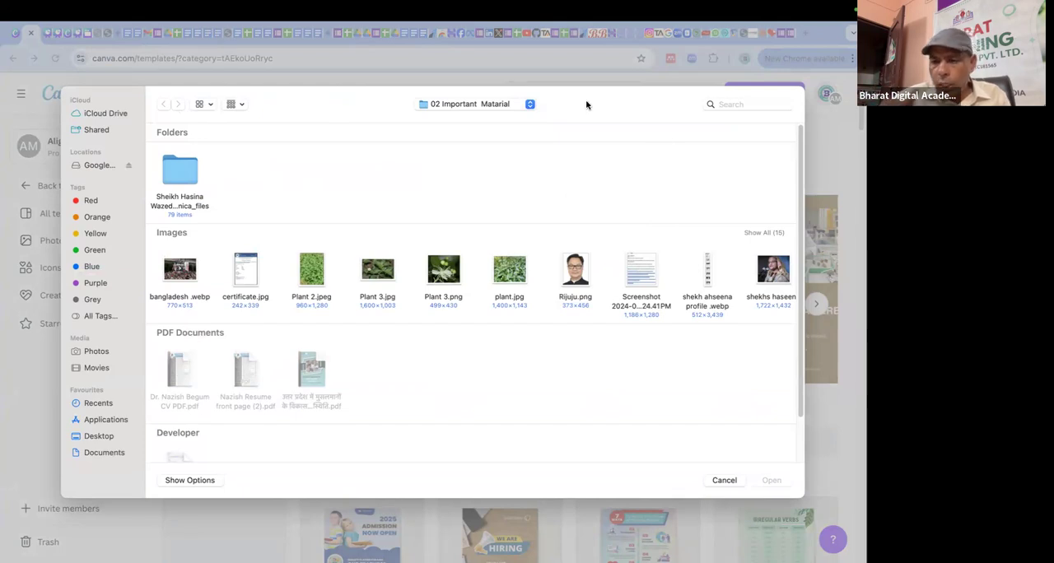
click(726, 485)
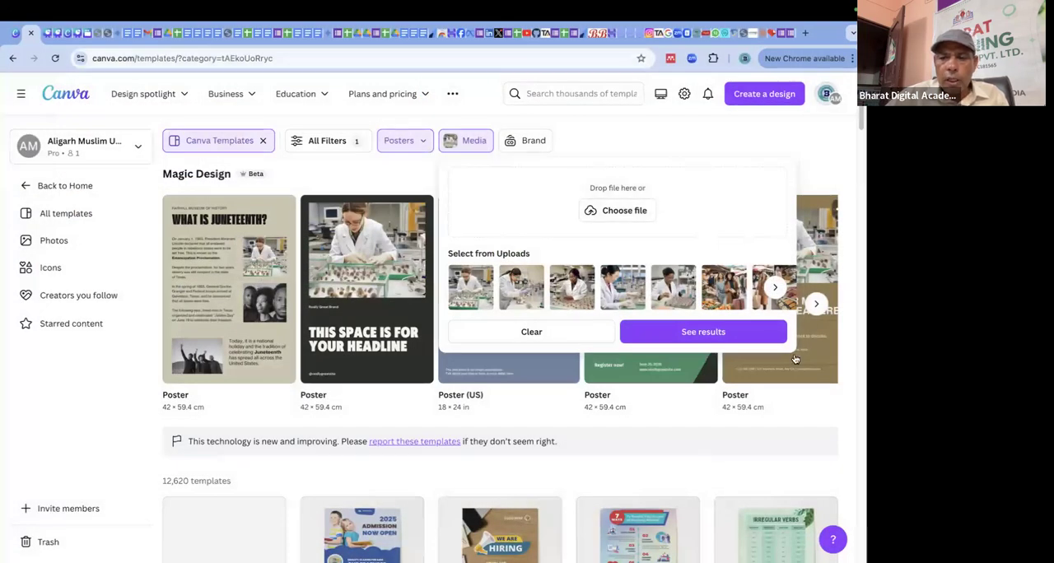
click(821, 306)
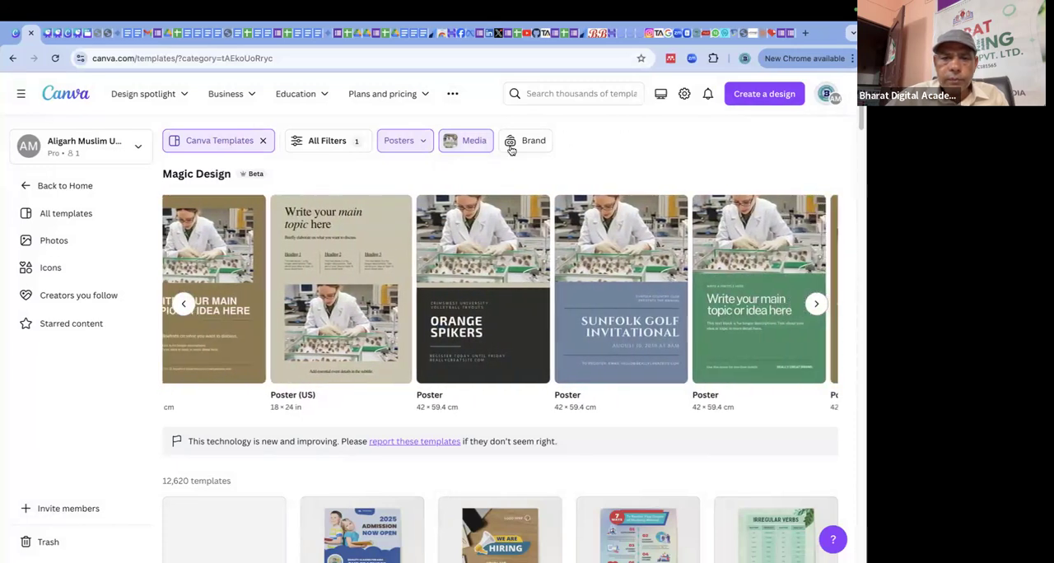
Change the Magic Design media to the uploaded photo of the man in a suit and flat cap before orange curtains and show the results.
click(461, 145)
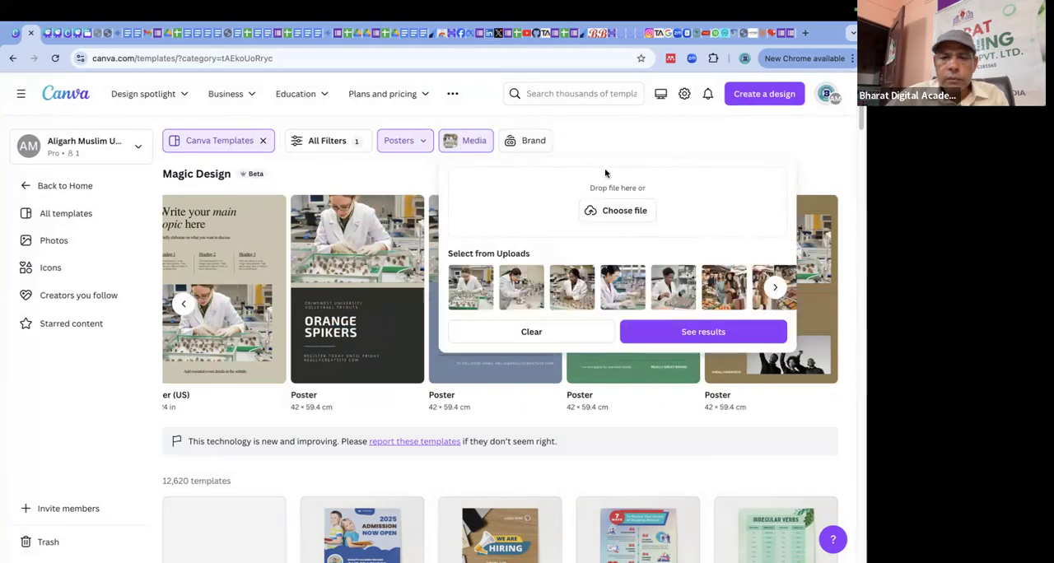
click(775, 288)
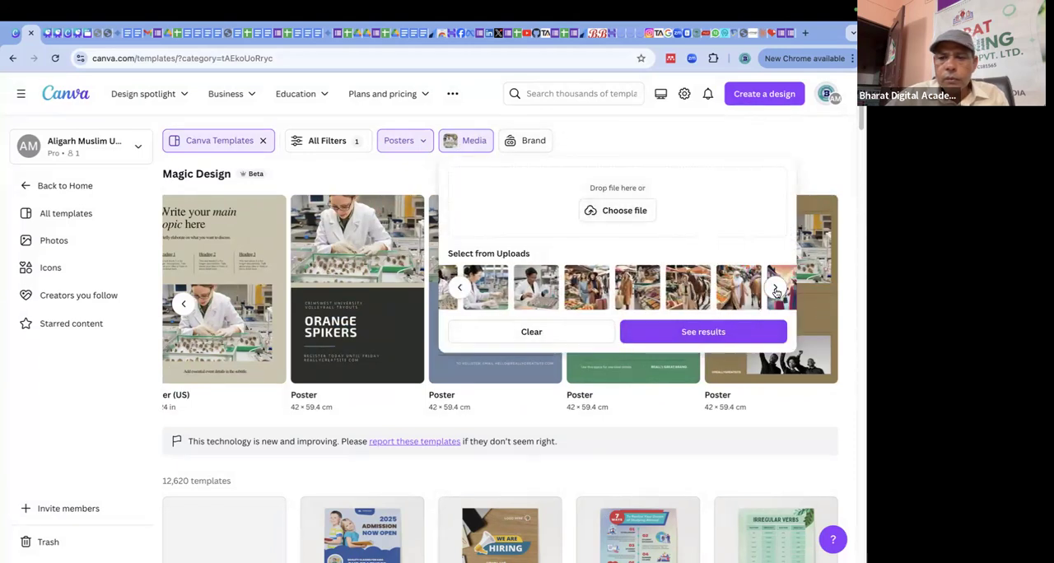
click(775, 290)
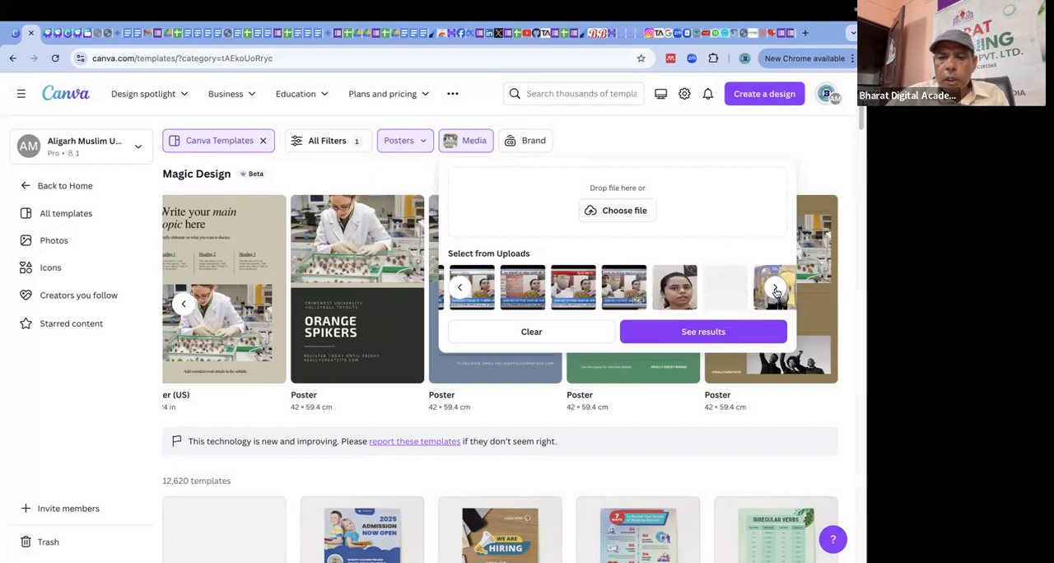
click(775, 290)
click(775, 290)
click(775, 290)
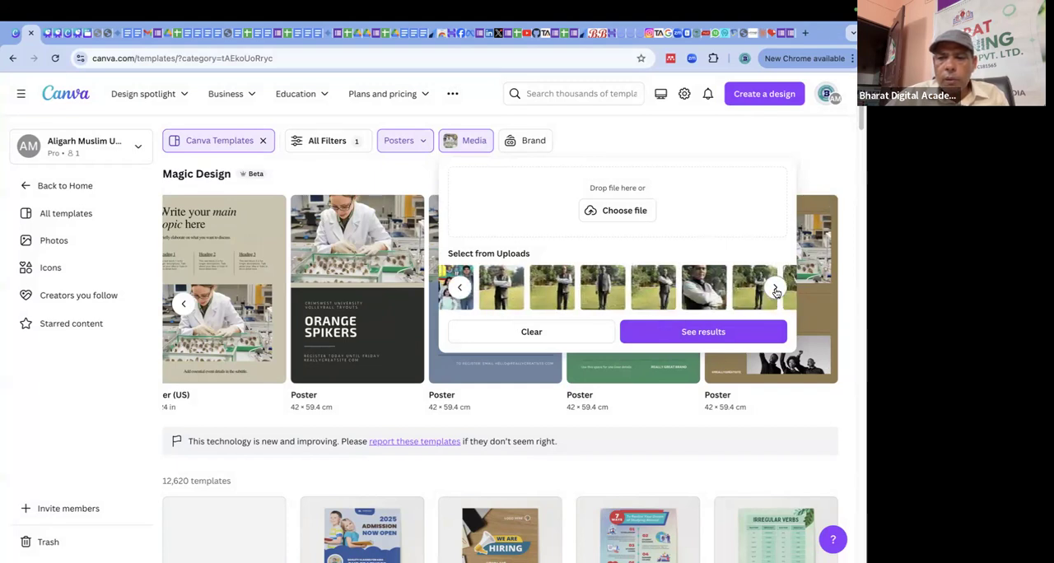
click(628, 285)
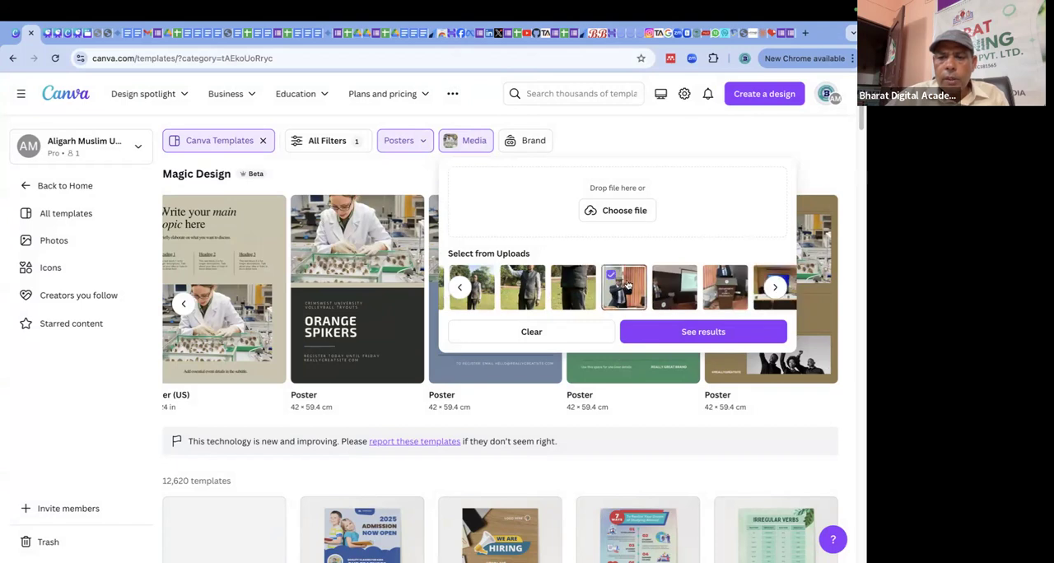
click(705, 332)
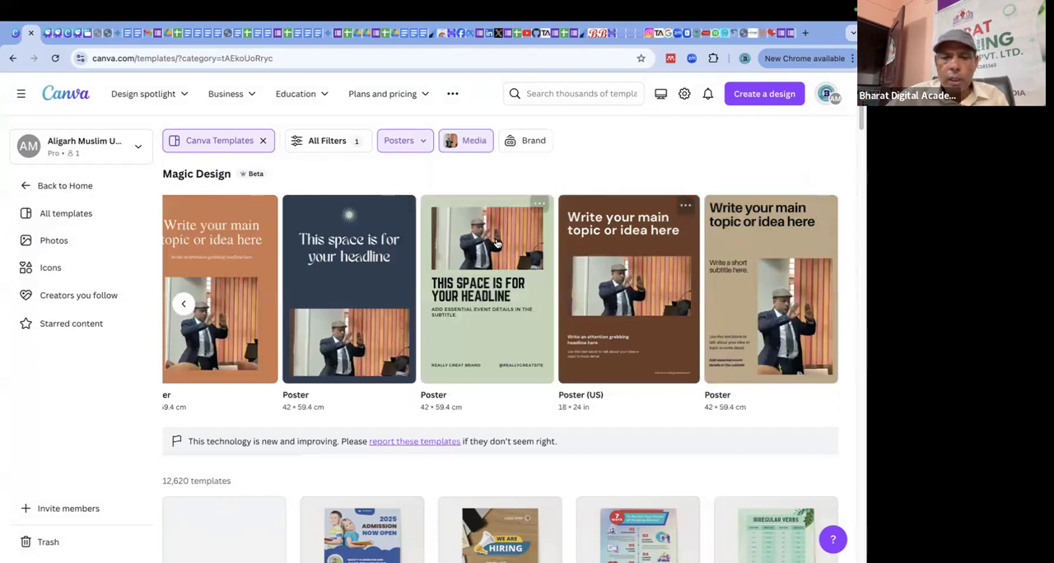
Change the template category to Education Infographics and look over the results.
click(421, 145)
scroll(433, 288, down, 2)
scroll(435, 290, down, 2)
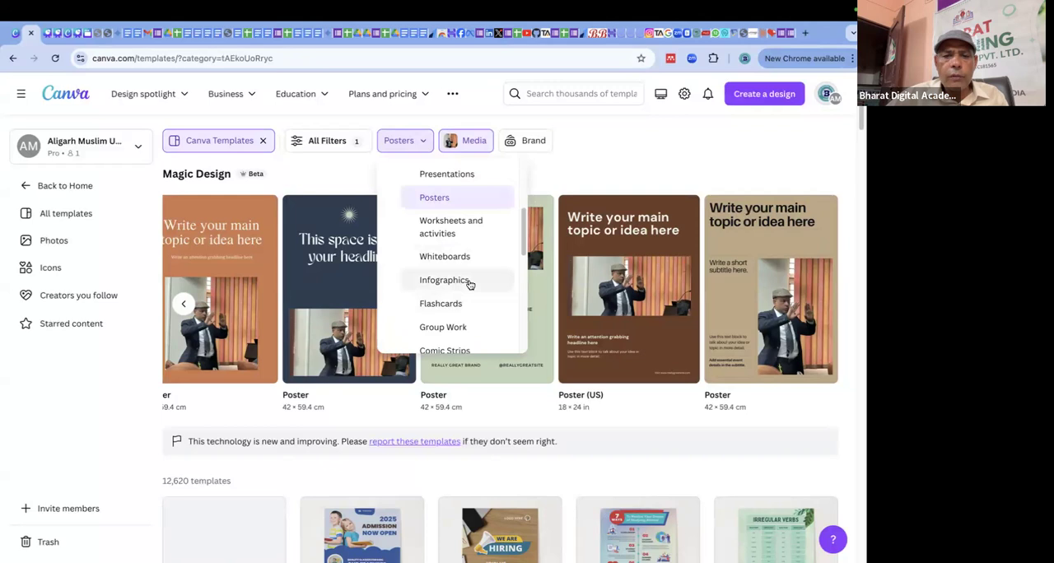
click(467, 282)
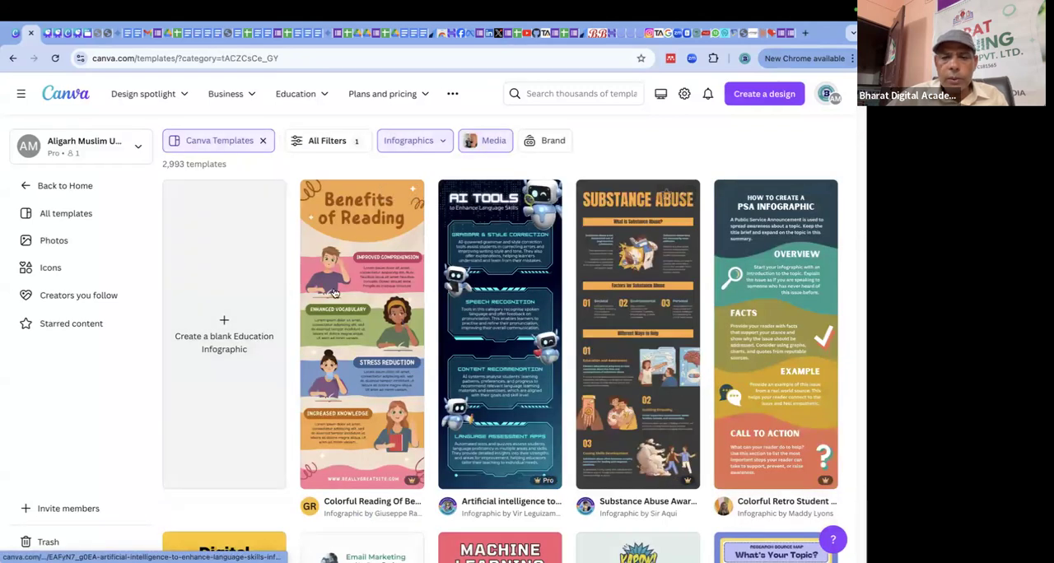
scroll(448, 364, down, 2)
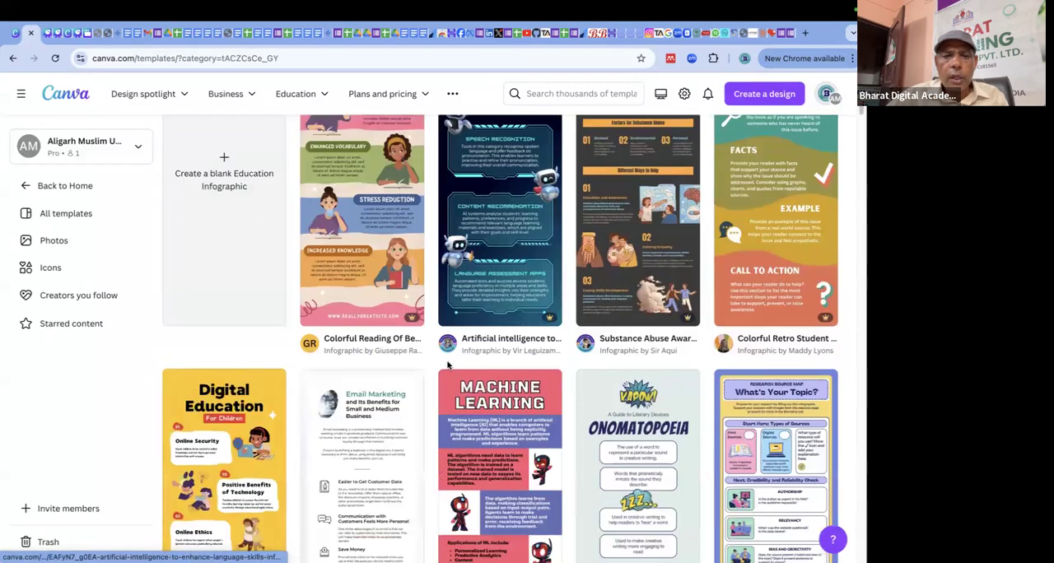
scroll(448, 365, up, 2)
Filter the templates to Instagram Posts in the Social Media category and browse the Magic Design suggestions.
click(443, 145)
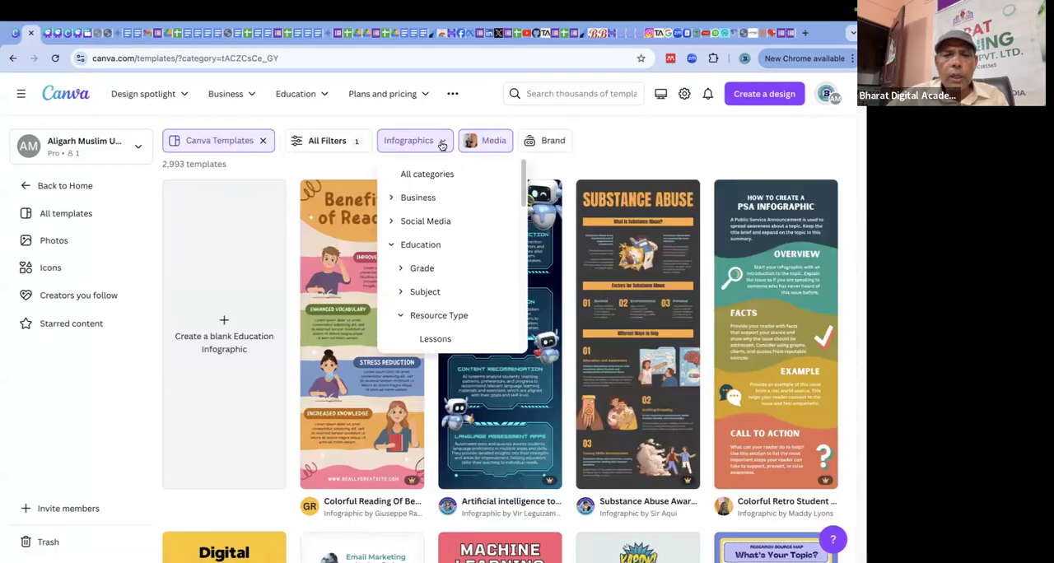
click(428, 221)
click(441, 244)
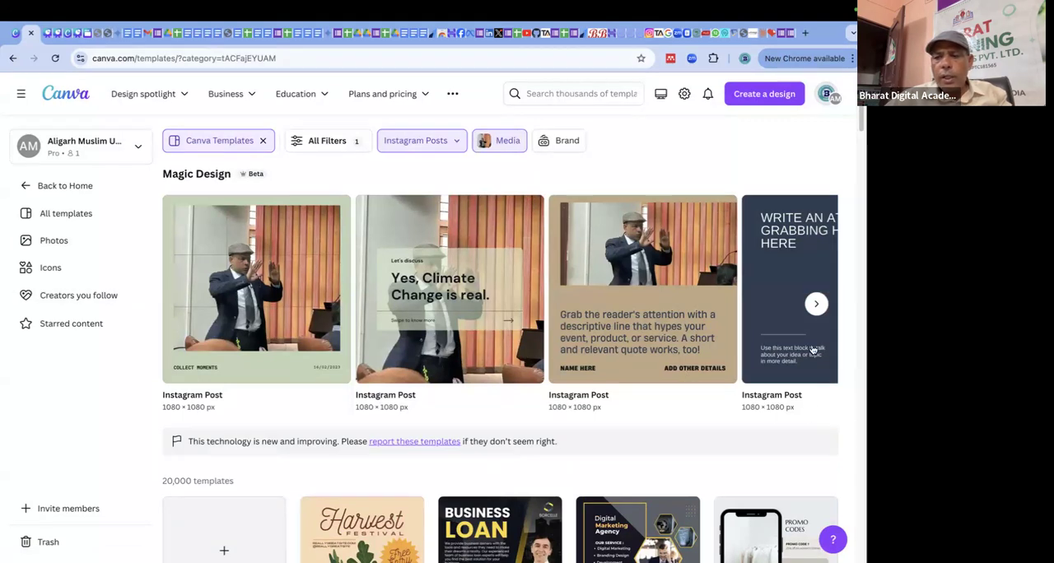
click(816, 304)
click(817, 306)
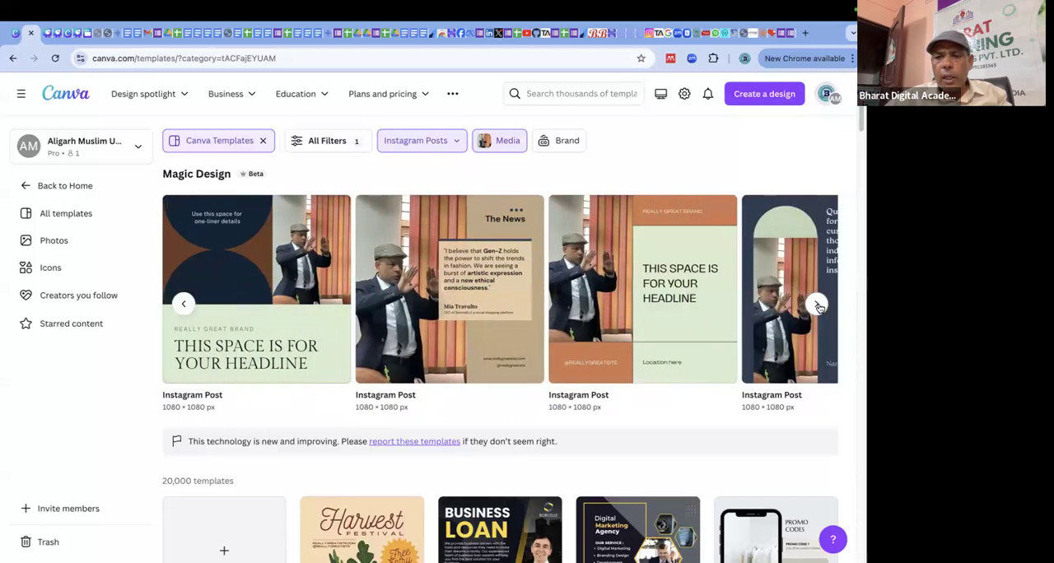
click(818, 305)
Open the dark blue Instagram quote template with the arch-topped photo for customization in the editor.
click(774, 232)
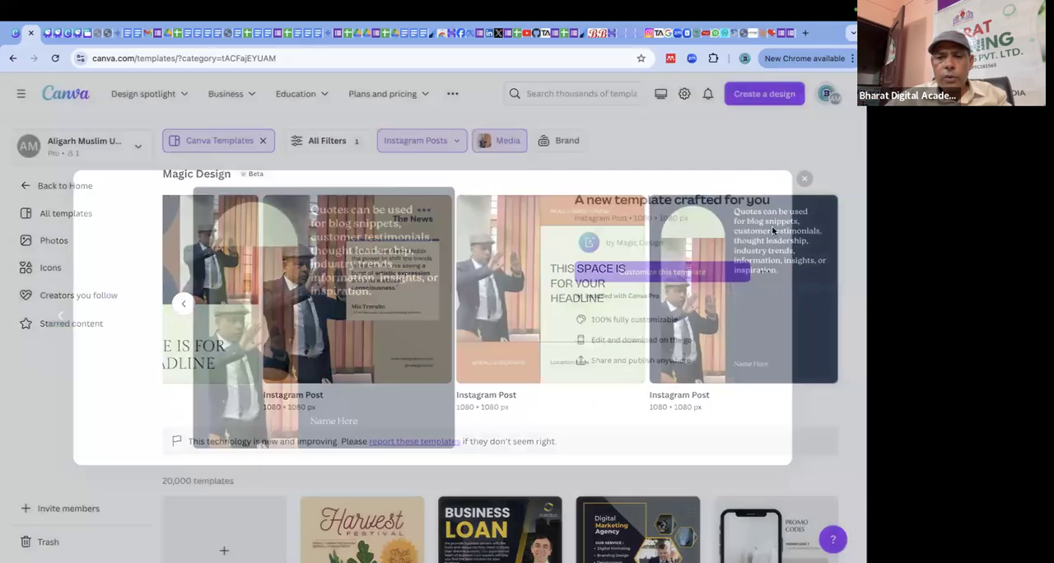
click(690, 267)
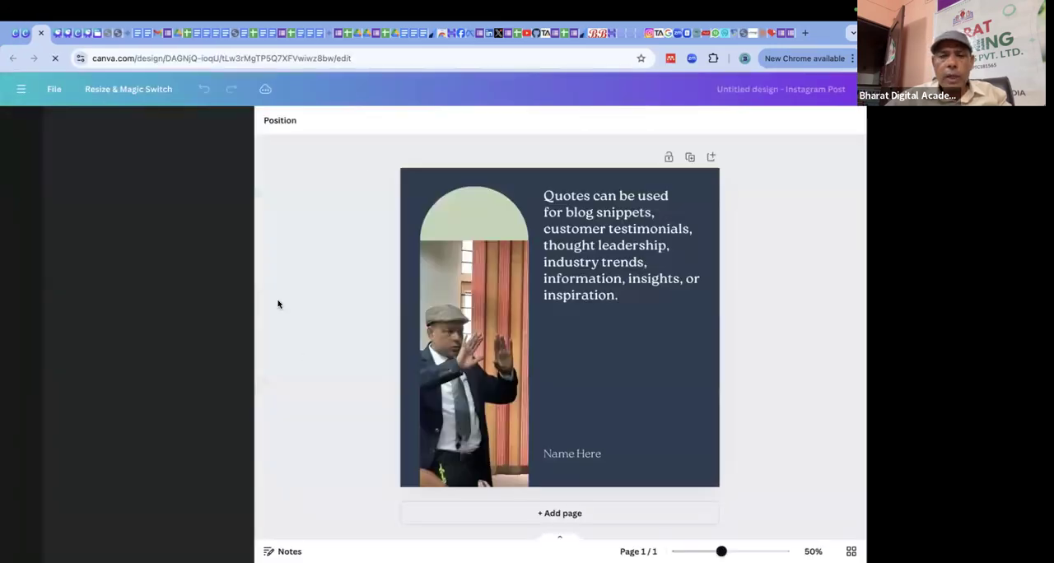
click(632, 236)
drag(705, 305, 710, 311)
click(795, 280)
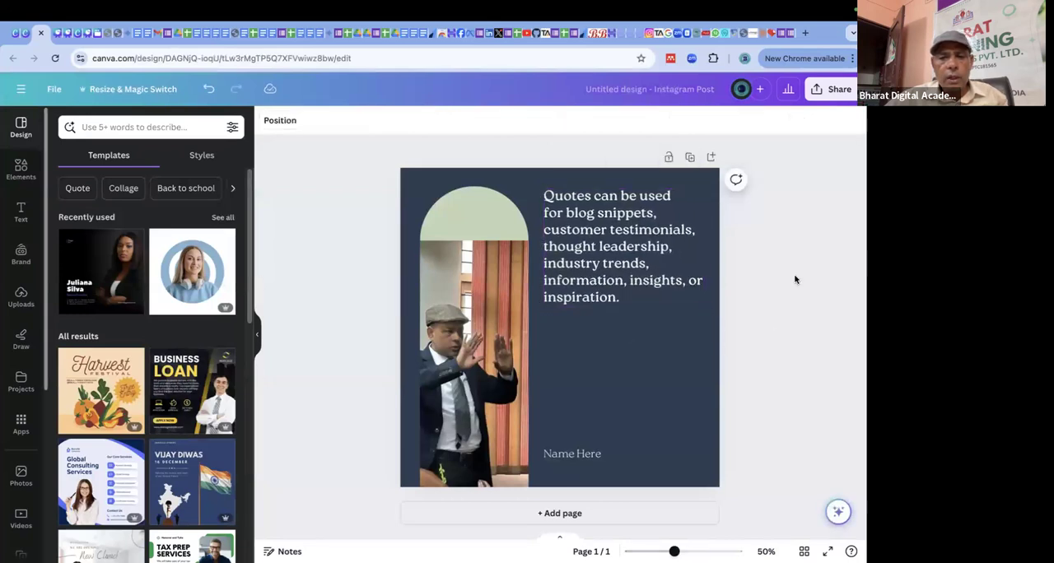
Replace the placeholder quote text beside the photo with "I am AI Tools Trainer".
click(648, 216)
click(648, 216)
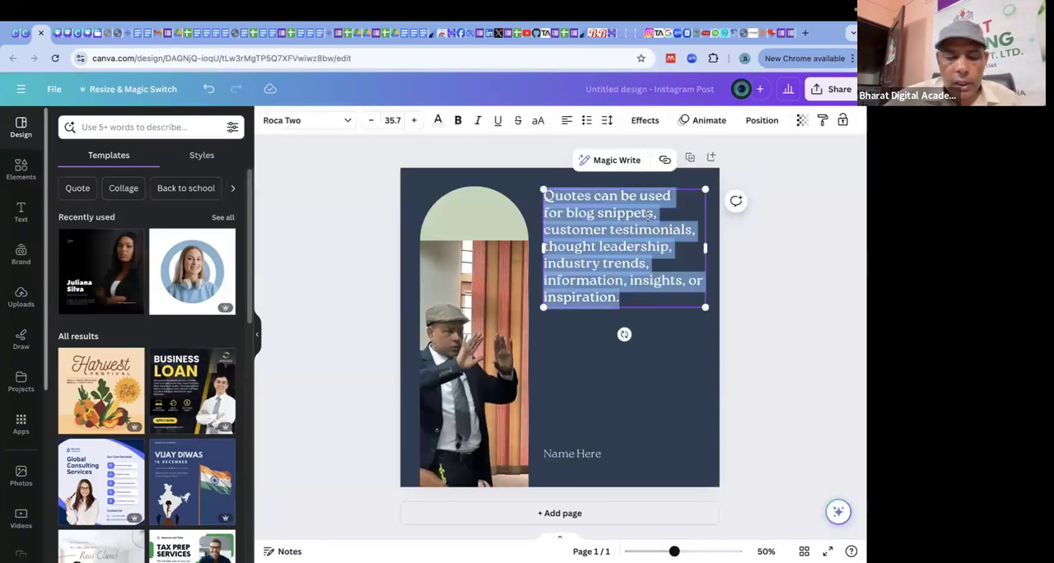
text(Raf)
key(BackSpace)
key(BackSpace)
key(BackSpace)
text(I am)
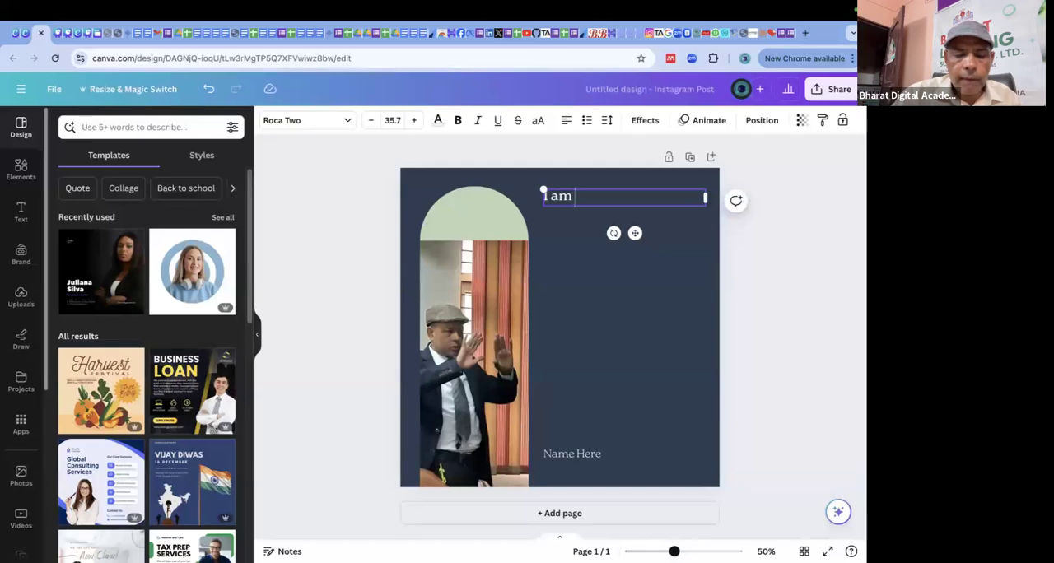
text( AI To)
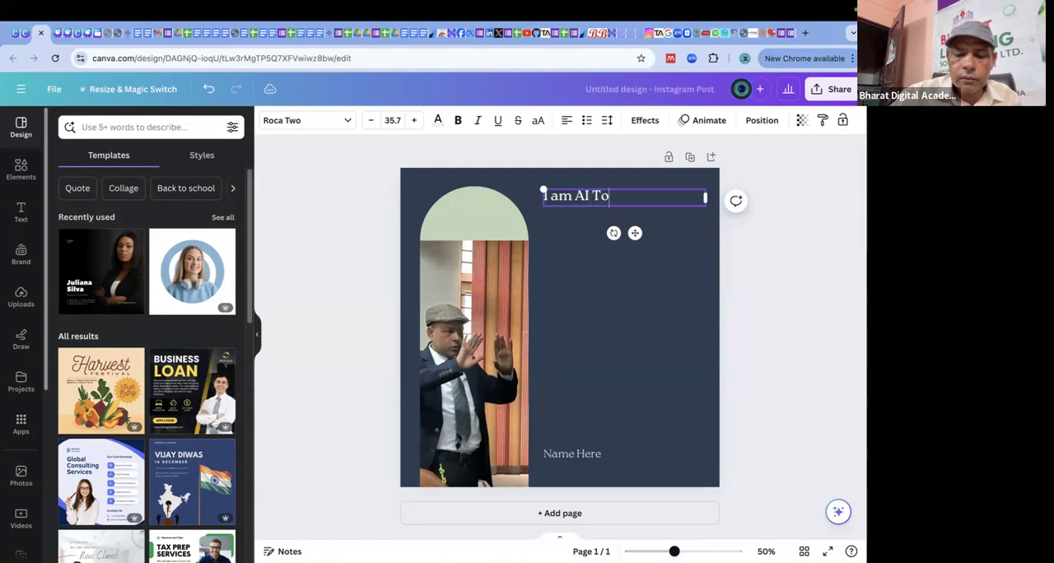
text(ols Tra)
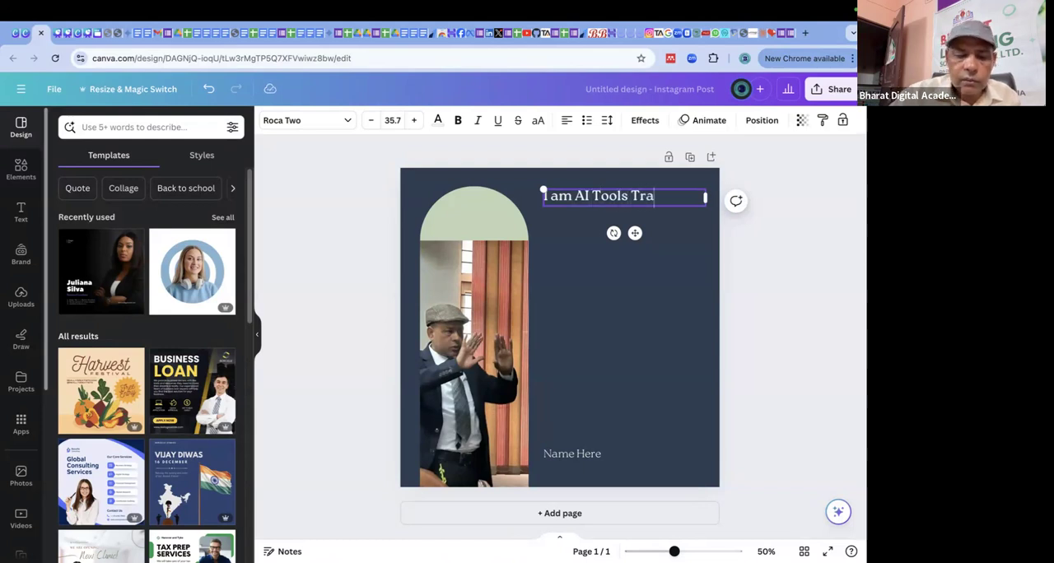
text(iner)
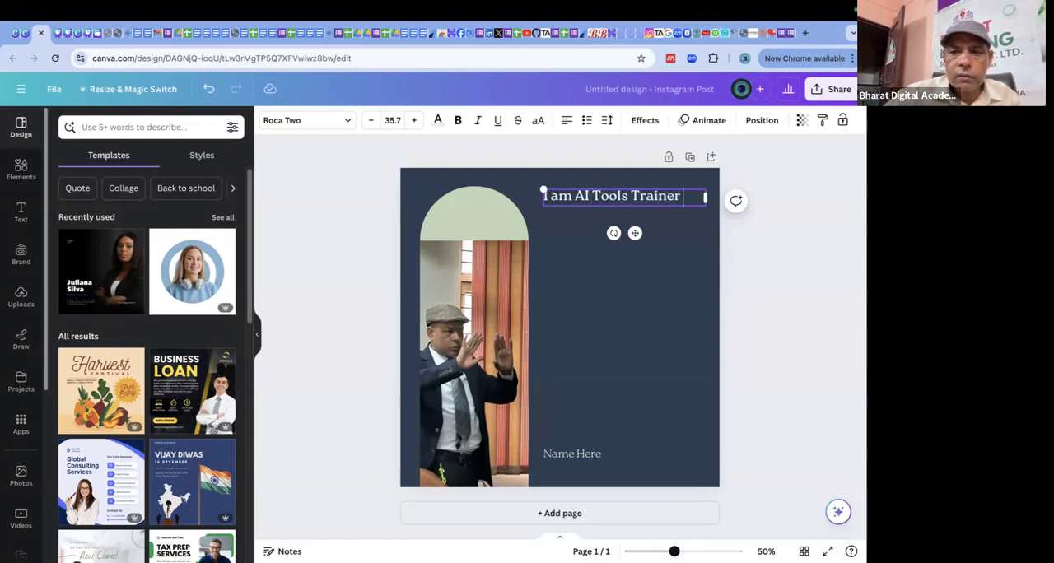
click(689, 347)
Move the "I am AI Tools Trainer" text down beside the upper part of the photo and glance through the template suggestions.
drag(633, 199, 622, 265)
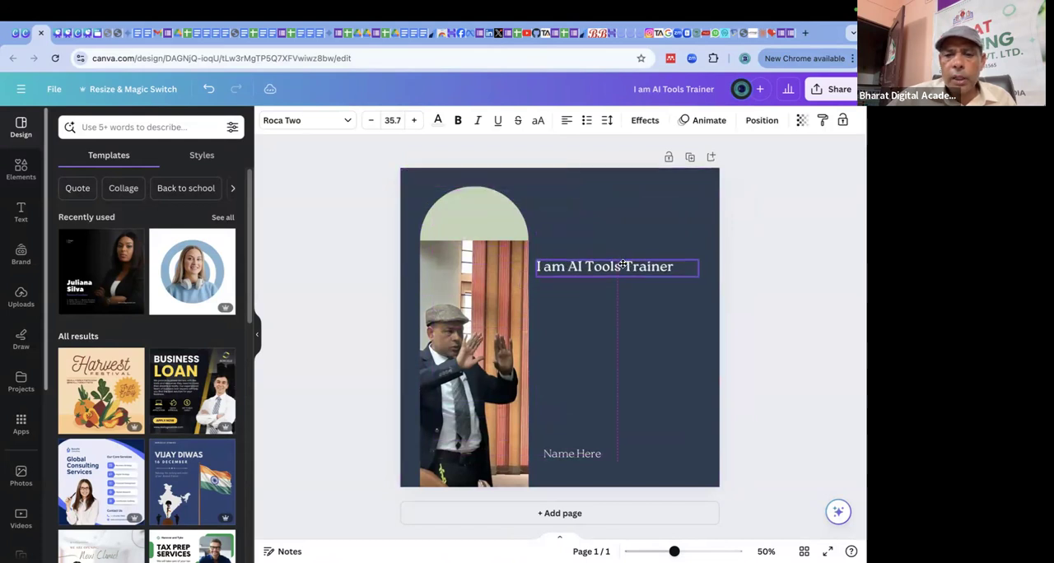
click(634, 363)
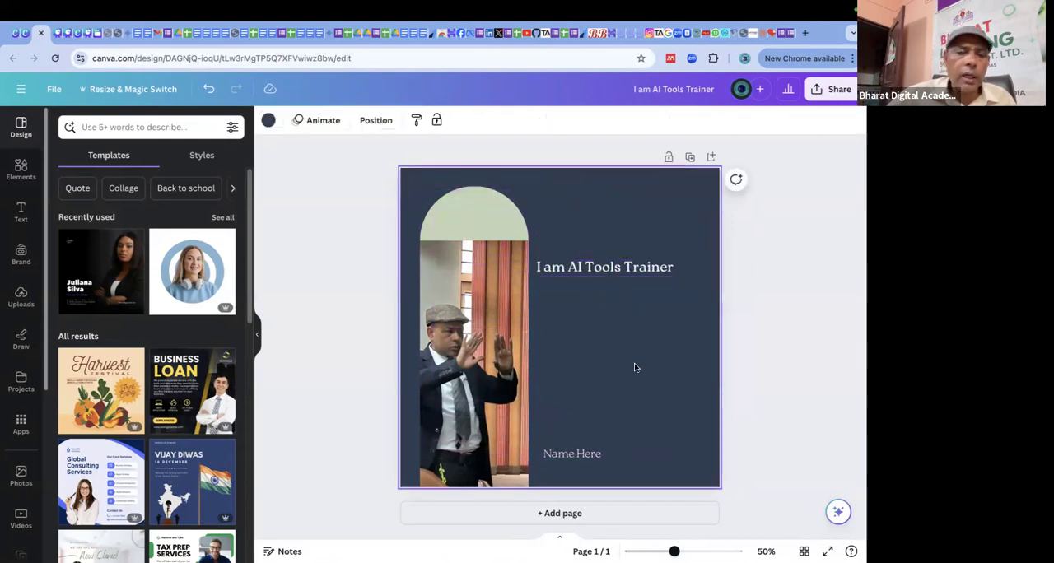
scroll(161, 329, down, 8)
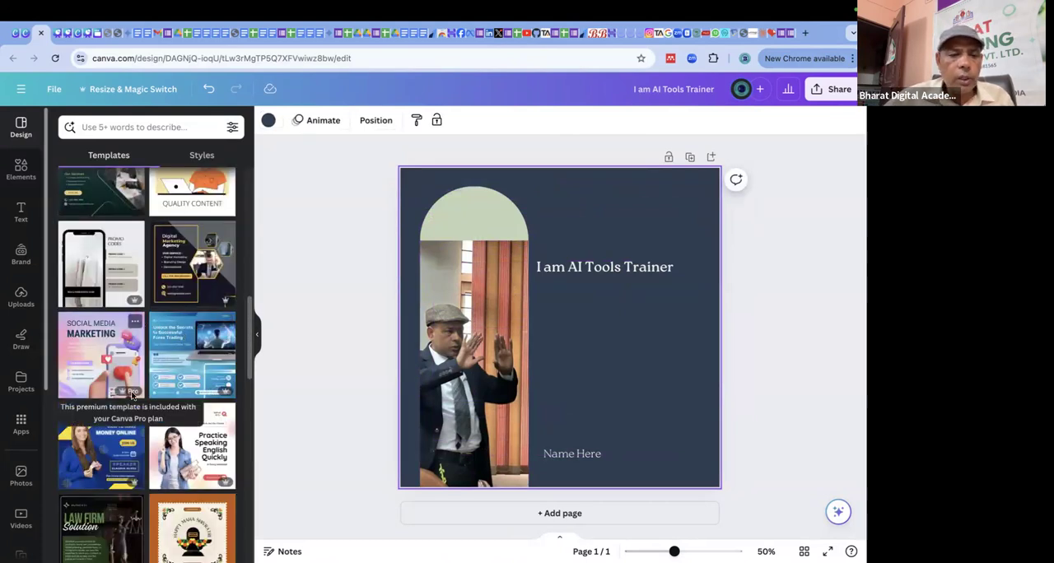
scroll(132, 395, up, 10)
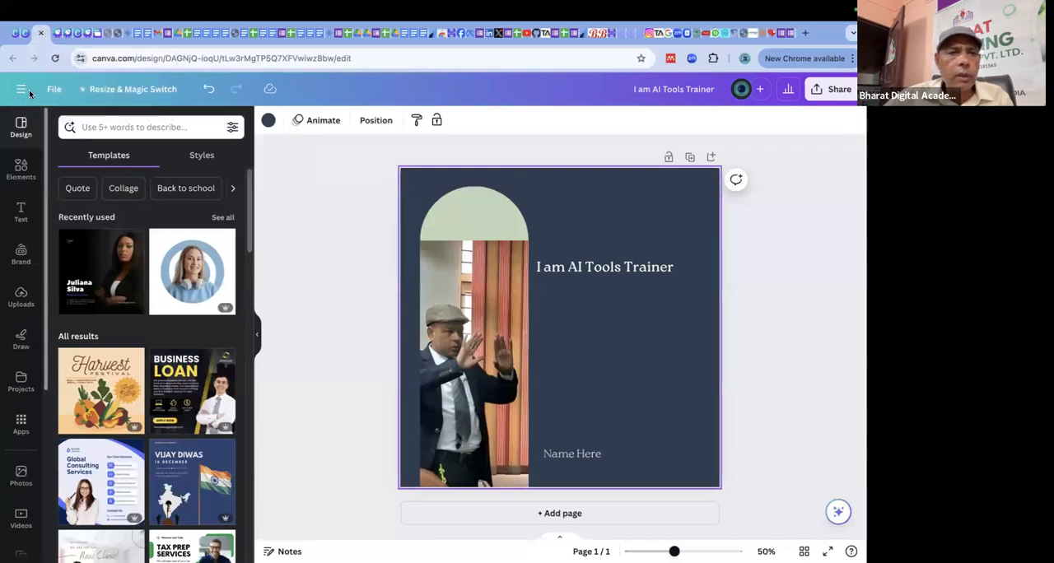
Switch to the Three week Certificate Course Canva with AI presentation and review the Instant Presentation Generator point on the Design and Creation slide.
click(59, 33)
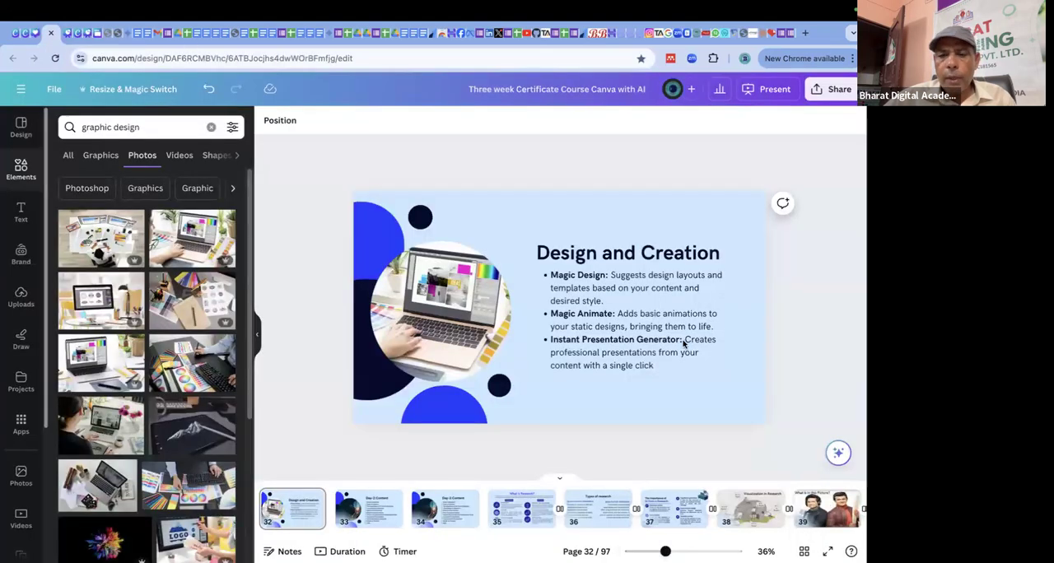
click(552, 342)
click(579, 345)
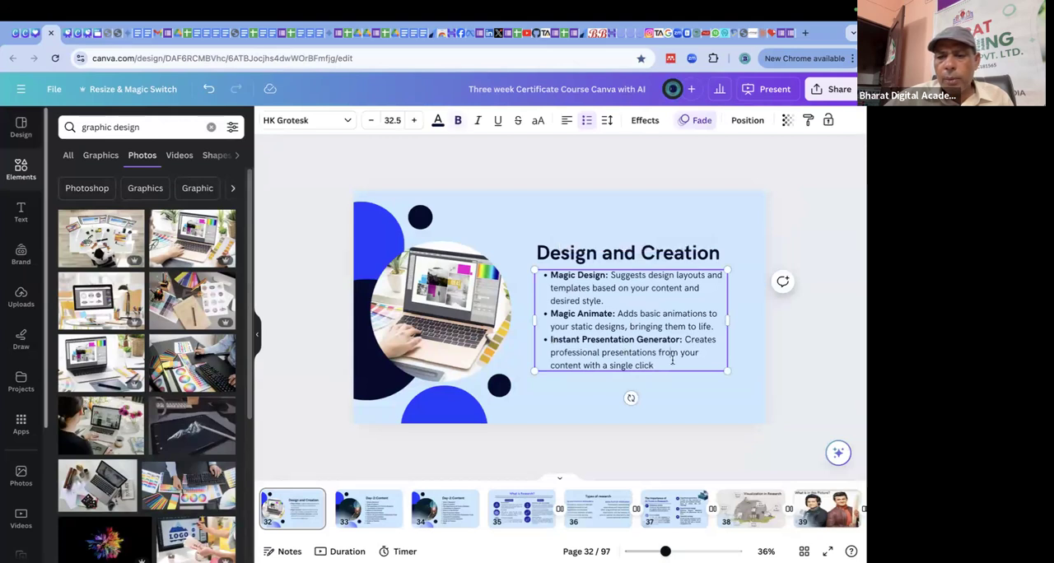
drag(654, 365, 547, 334)
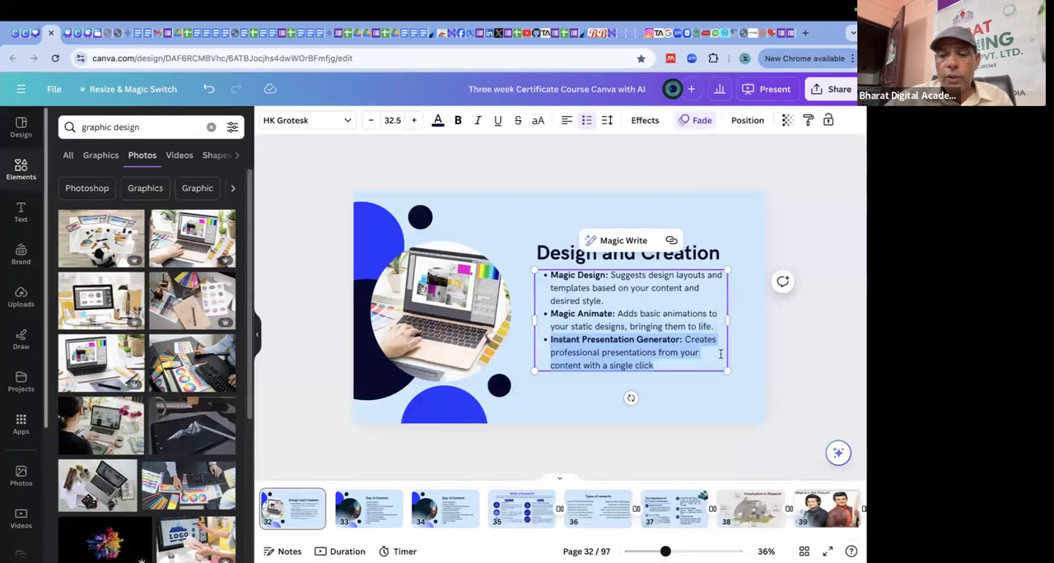
click(824, 276)
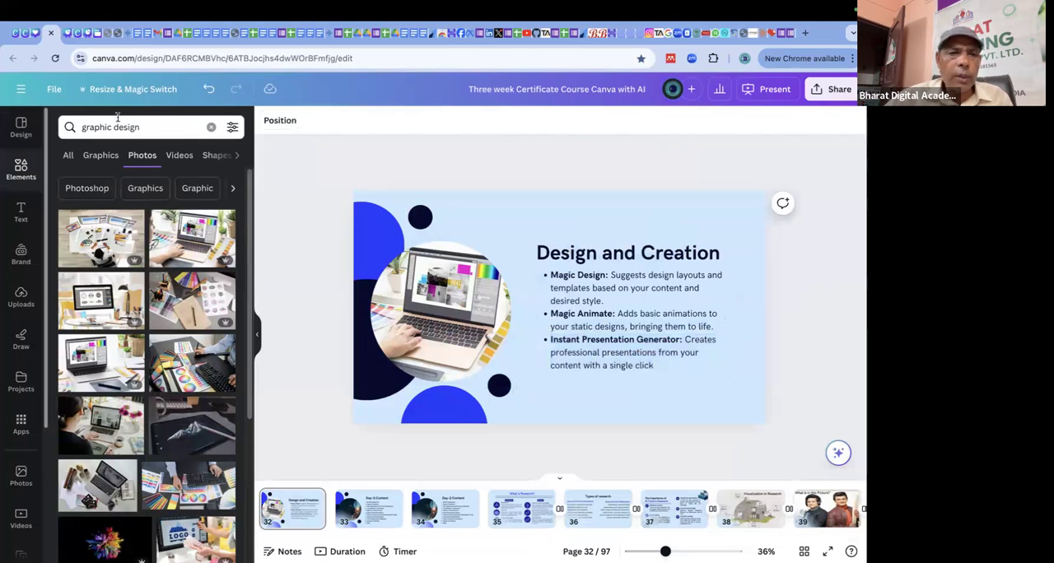
Return to the Instagram post, try the Rise and Pan animations on the "I am AI Tools Trainer" text, and apply Fade to it.
click(37, 36)
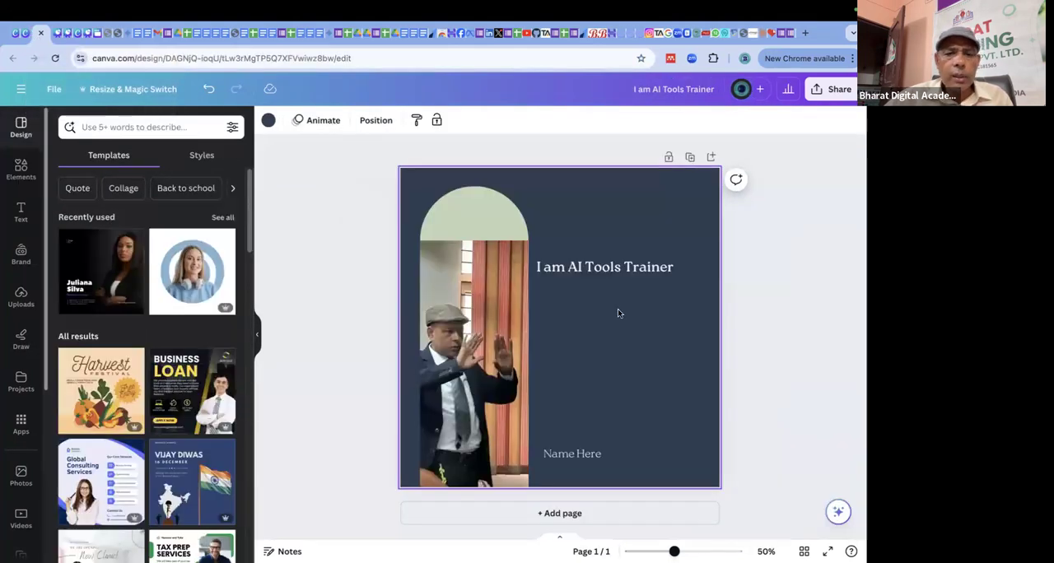
click(620, 270)
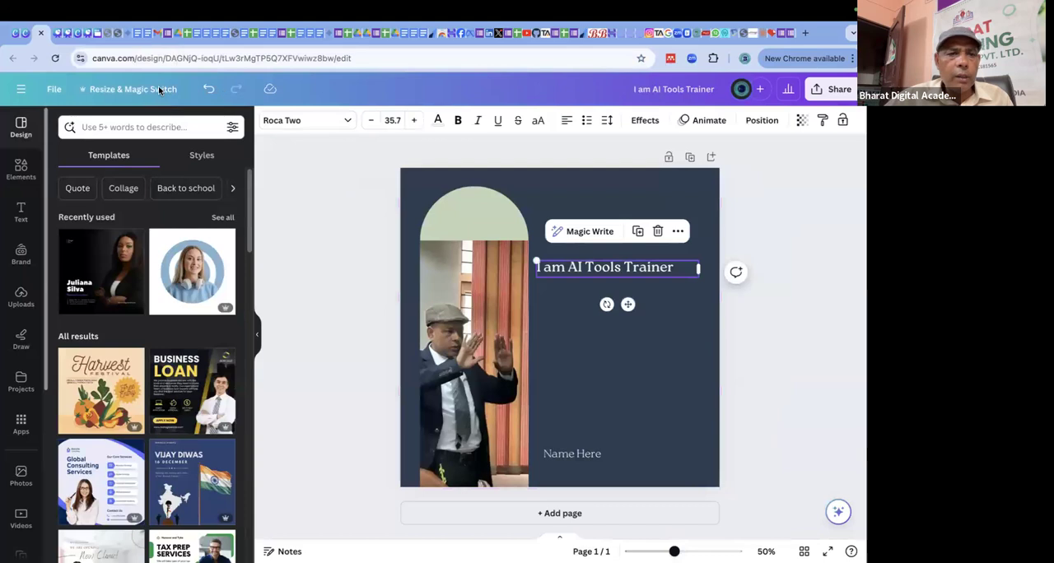
click(702, 120)
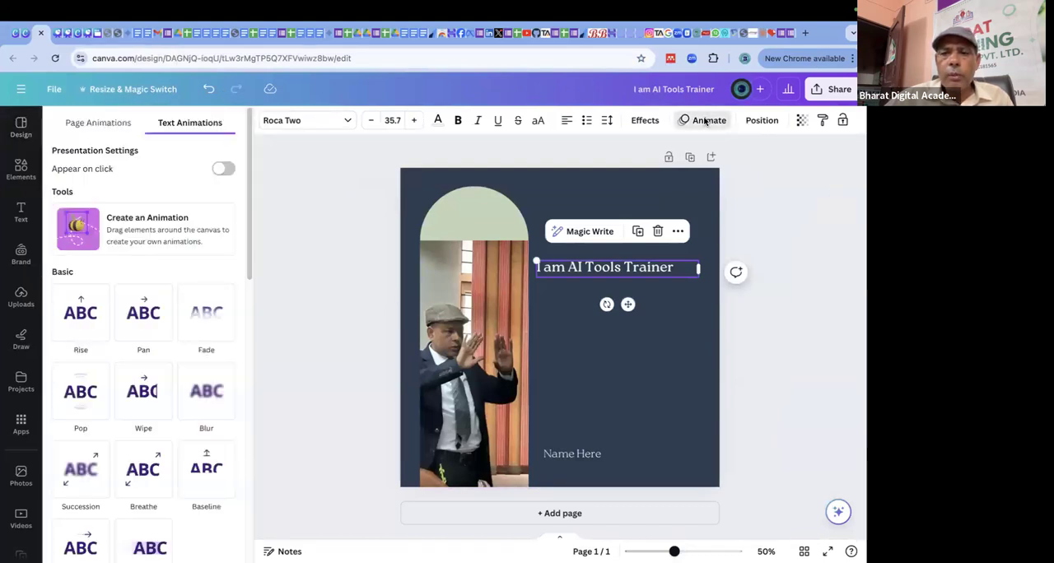
click(79, 309)
click(143, 312)
click(202, 315)
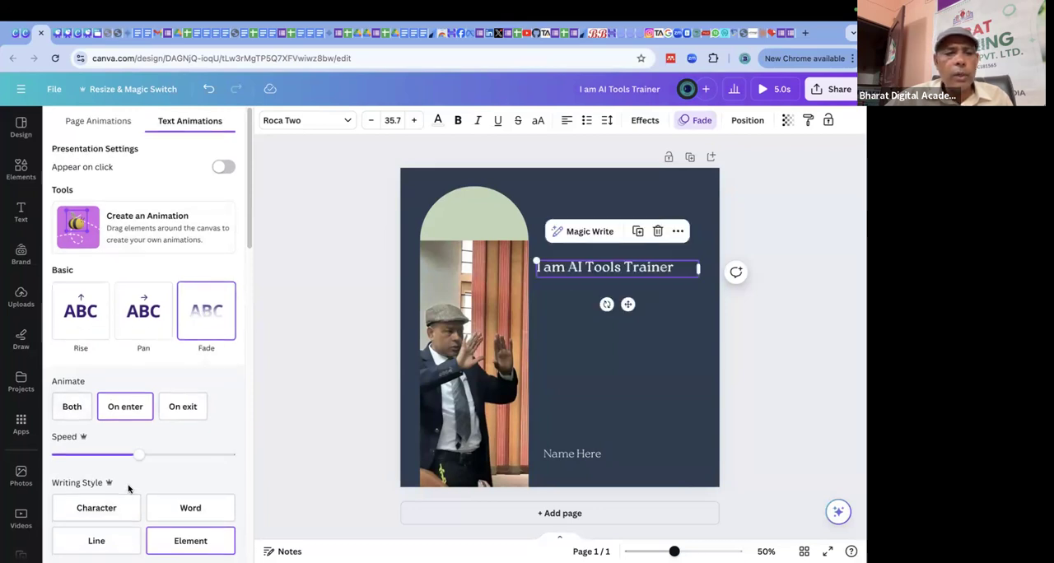
scroll(129, 486, down, 2)
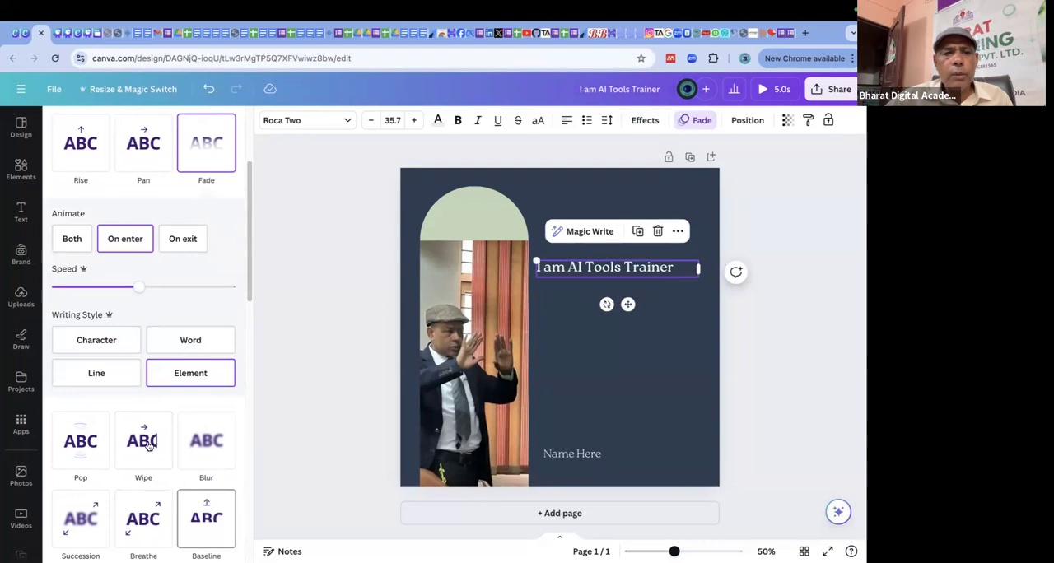
scroll(210, 461, down, 2)
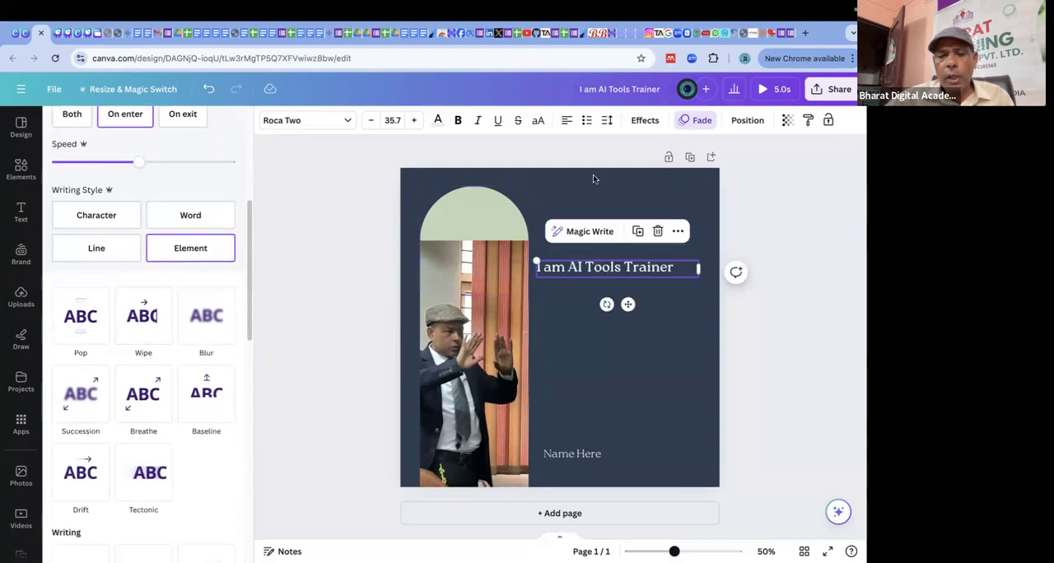
click(806, 411)
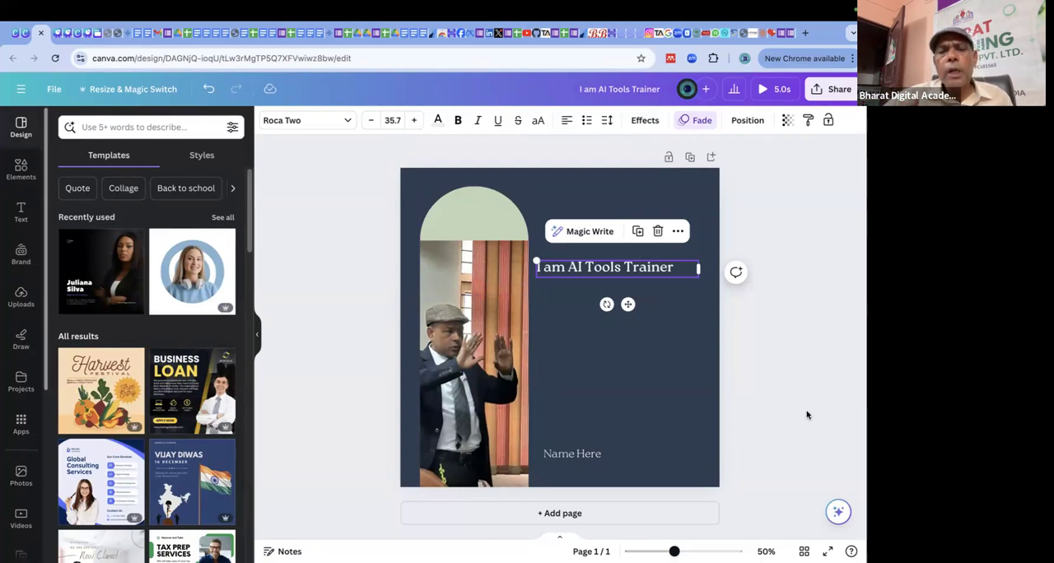
click(786, 383)
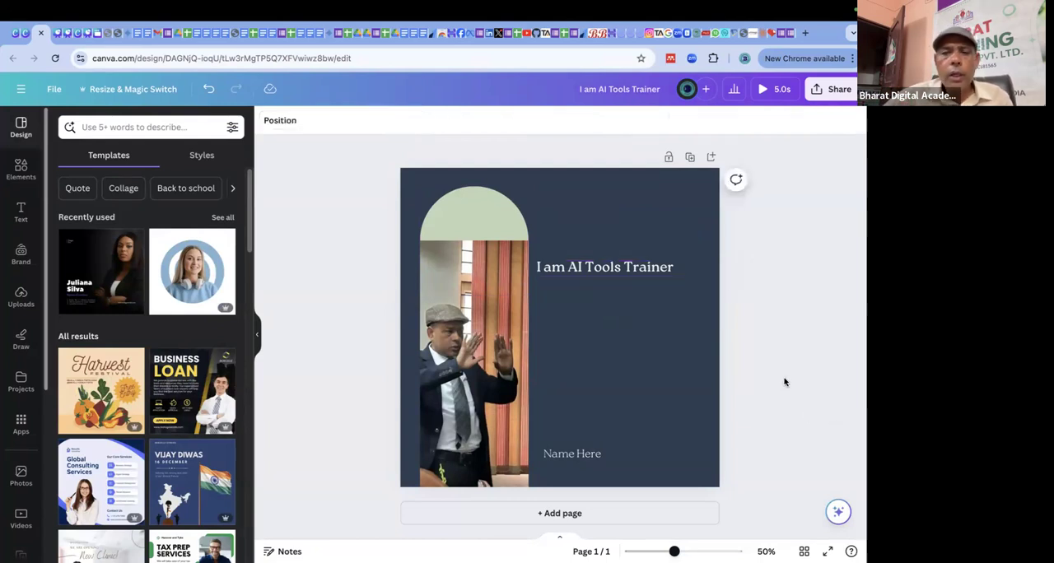